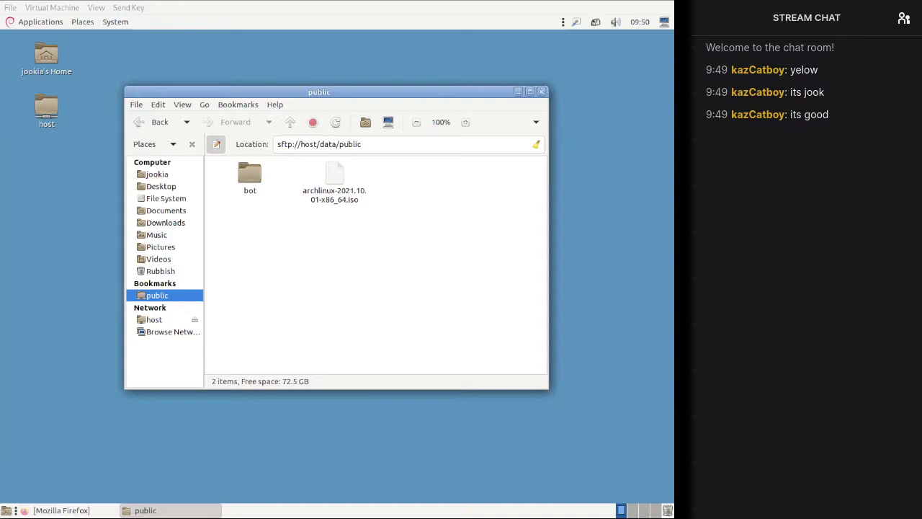
Step: Copy the bot folder from the public share to the desktop, retrying the TCPLIB folder, and close the share's window
drag(249, 172, 41, 165)
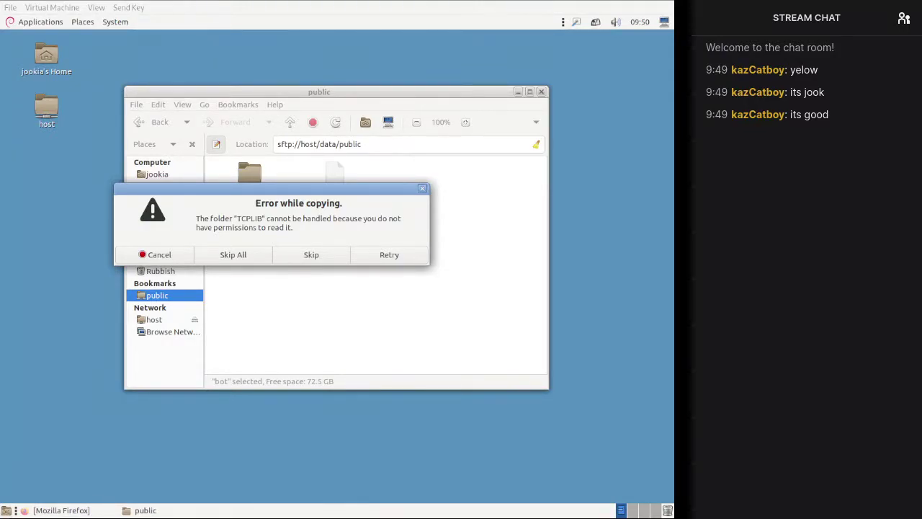
click(382, 256)
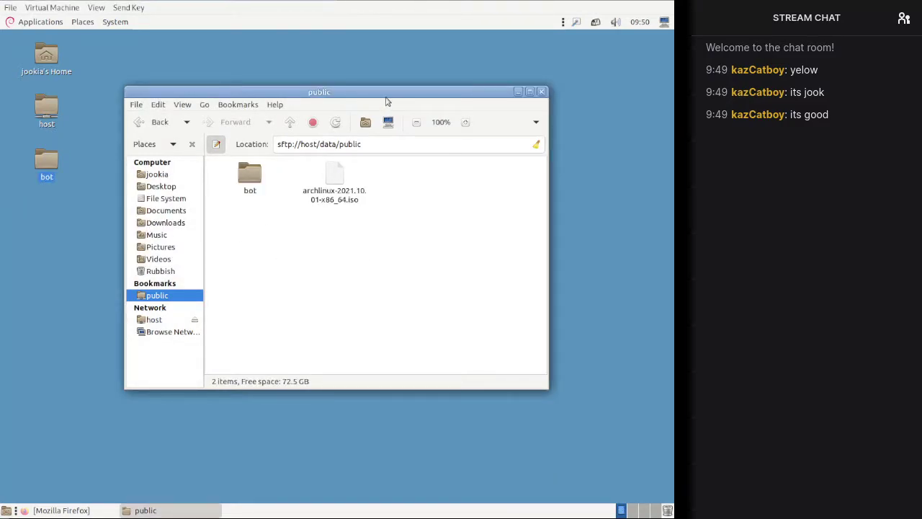
drag(386, 96, 410, 106)
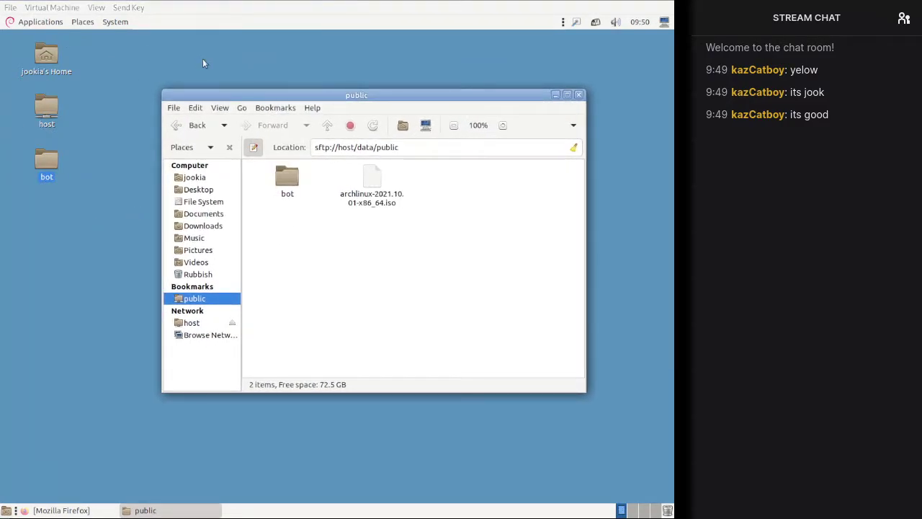
key(ctrl+w)
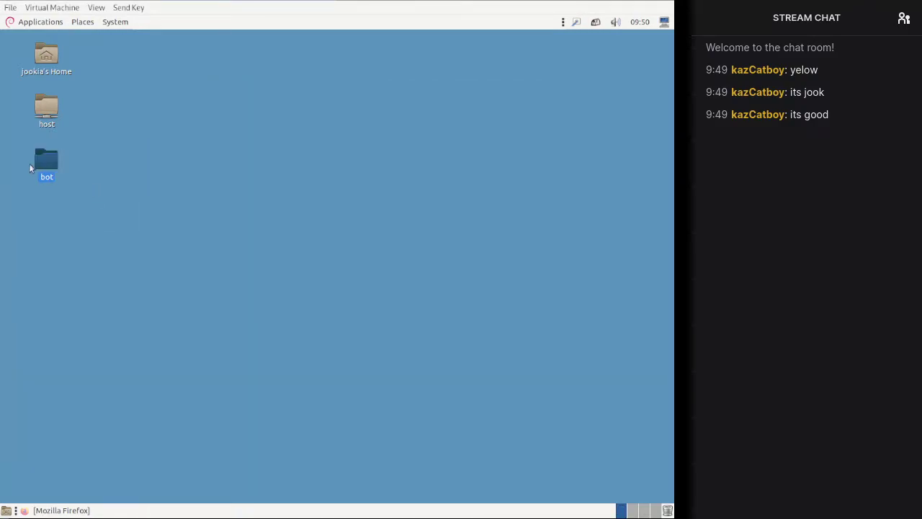
Step: Look through the desktop copy of bot, checking the subfolders of code including TCPINC, and close the file window
double_click(40, 161)
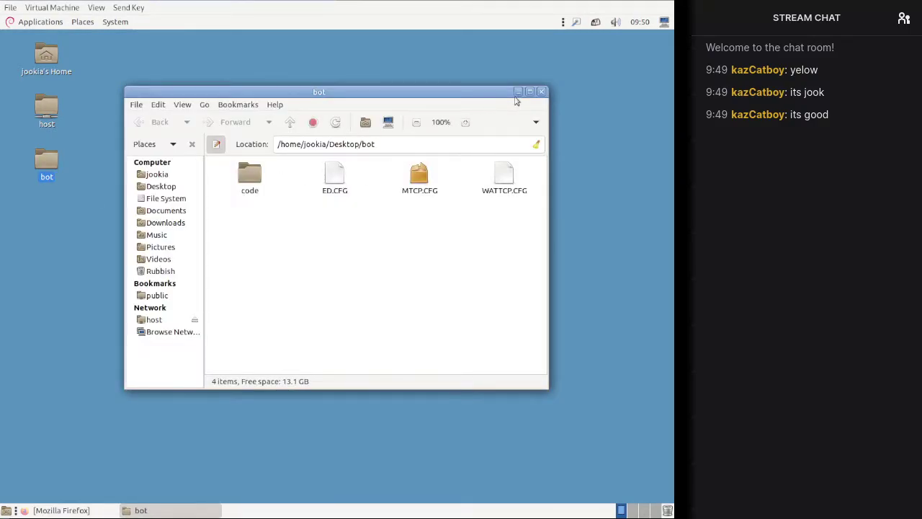
double_click(249, 177)
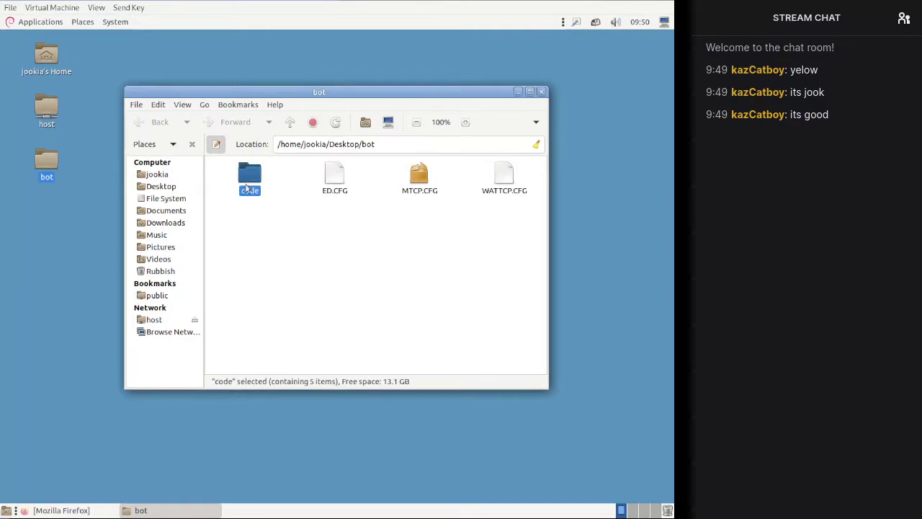
click(338, 170)
double_click(335, 173)
click(290, 122)
double_click(249, 175)
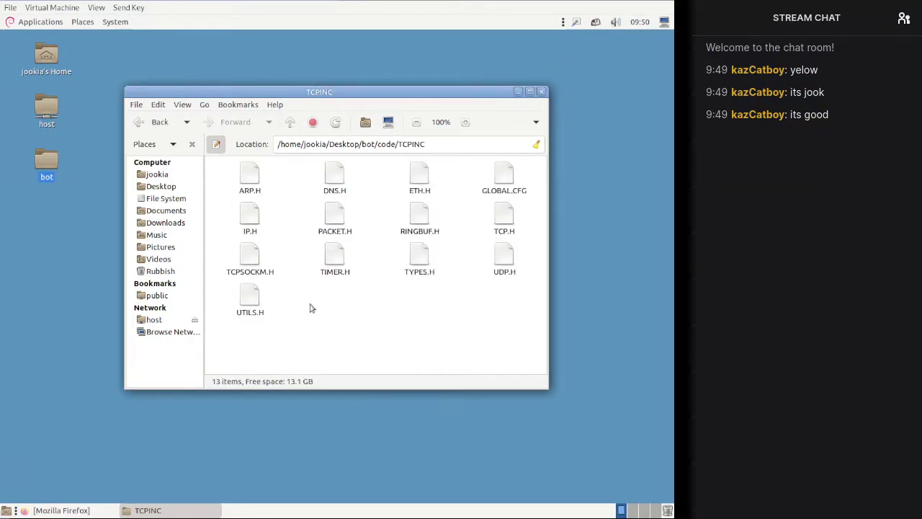
key(ctrl+w)
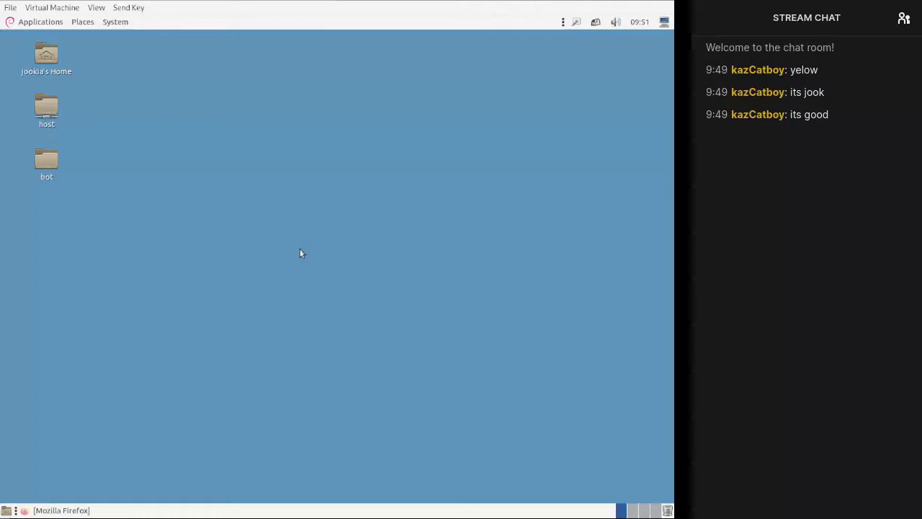
Step: Switch to Firefox, search the web for "ms-dos" and open the Wikipedia article on MS-DOS
click(76, 510)
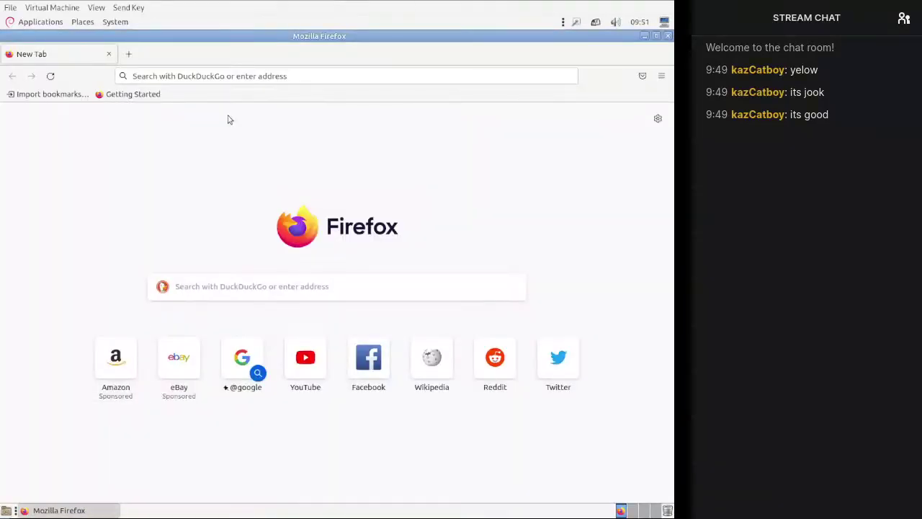
click(231, 76)
text(ms-dos)
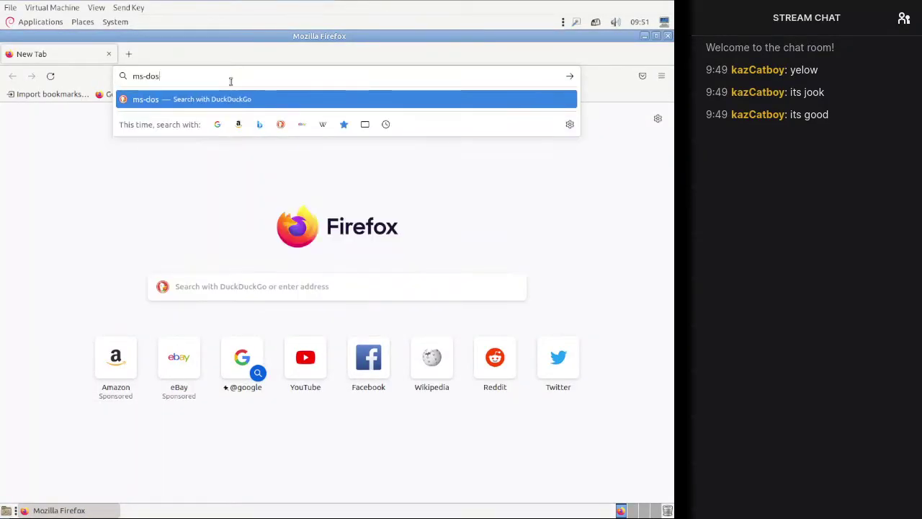
key(Return)
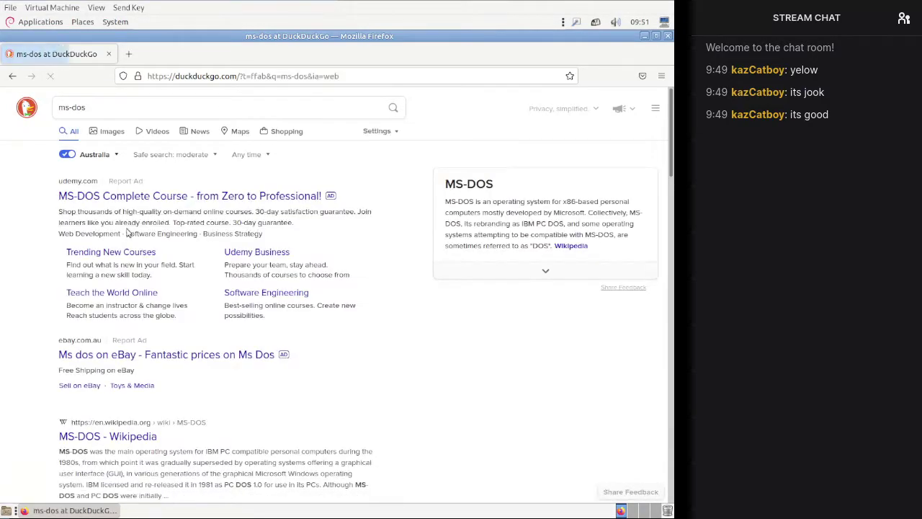
click(134, 436)
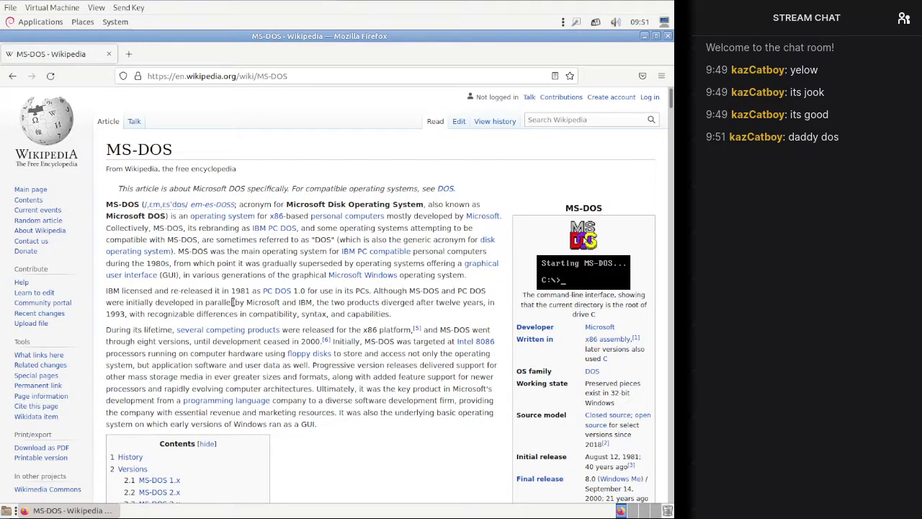
Step: Examine the MS-DOS article's introduction, infobox, contents list and History section
scroll(233, 302, down, 5)
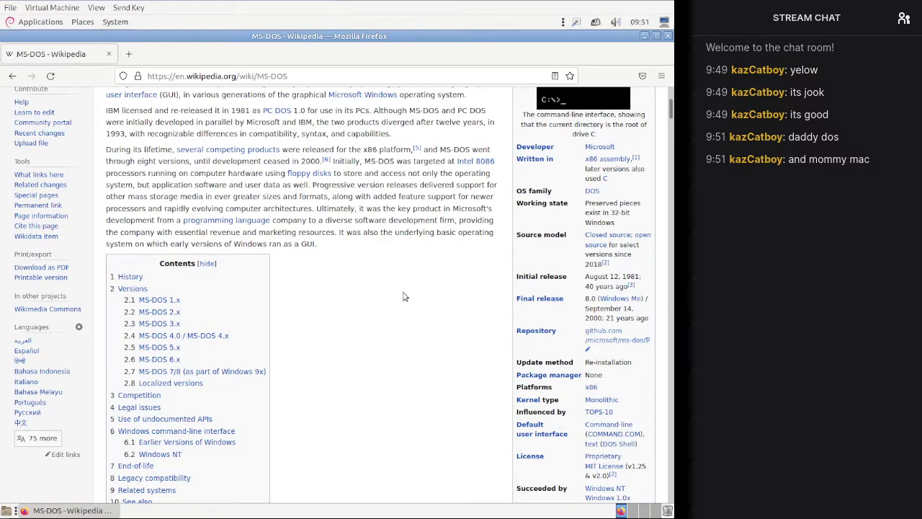
scroll(404, 296, down, 5)
scroll(403, 296, up, 3)
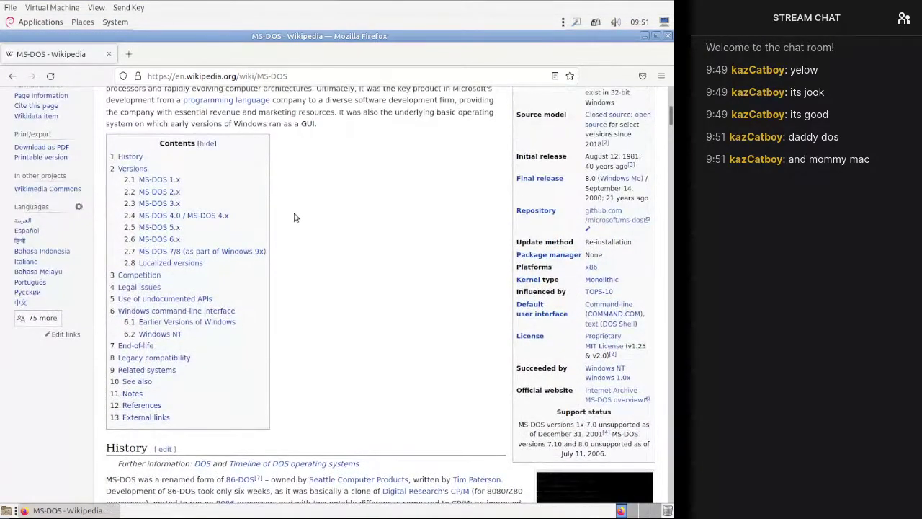
scroll(294, 217, down, 5)
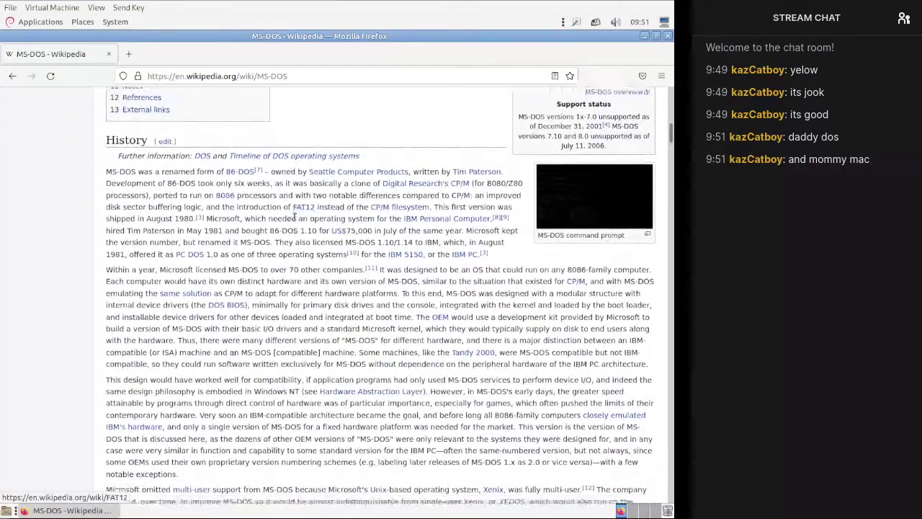
scroll(281, 225, up, 4)
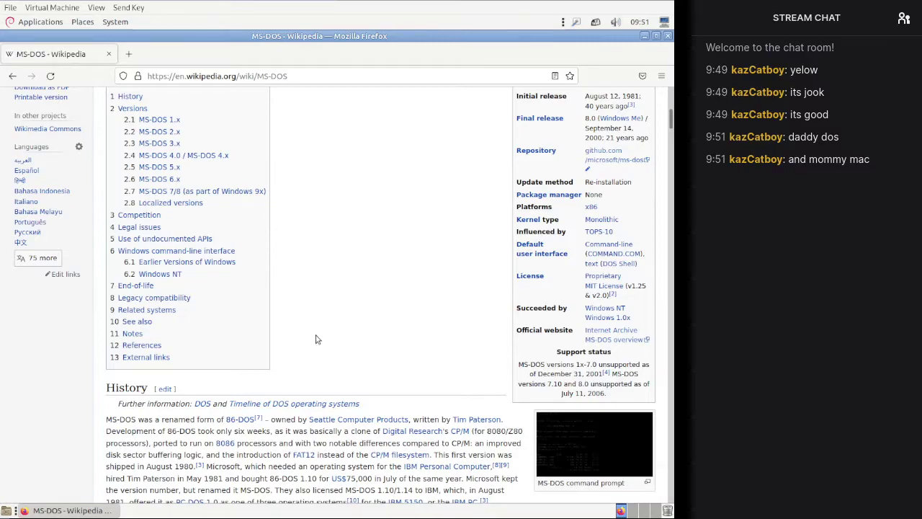
scroll(320, 337, up, 2)
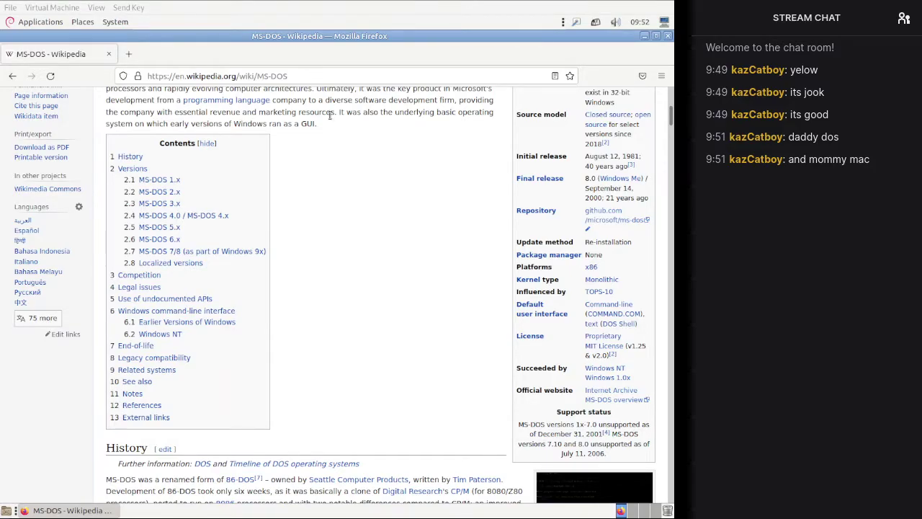
Step: Look up "ibm pc" on Wikipedia and examine the article's infobox, the Intel 8088 preview and the Hardware section
scroll(321, 108, up, 5)
click(565, 120)
text(ibm pc)
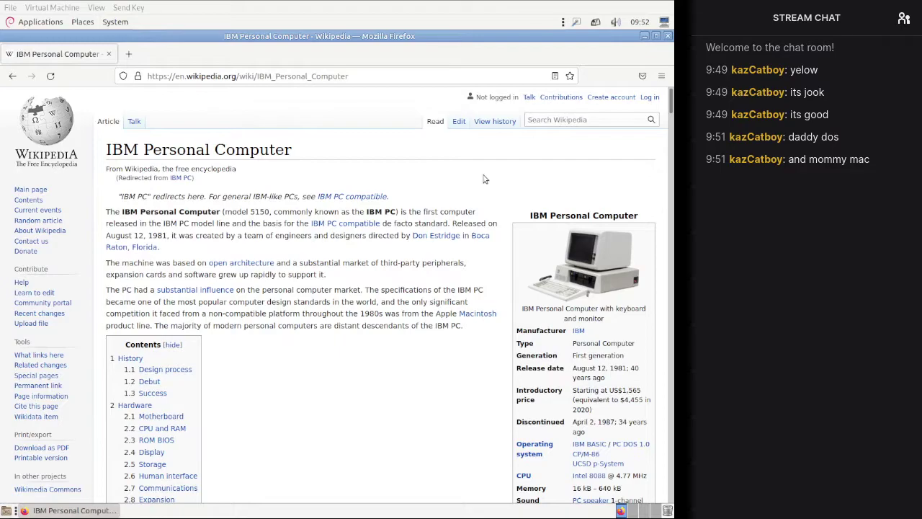
scroll(484, 179, down, 1)
mouse_move(484, 177)
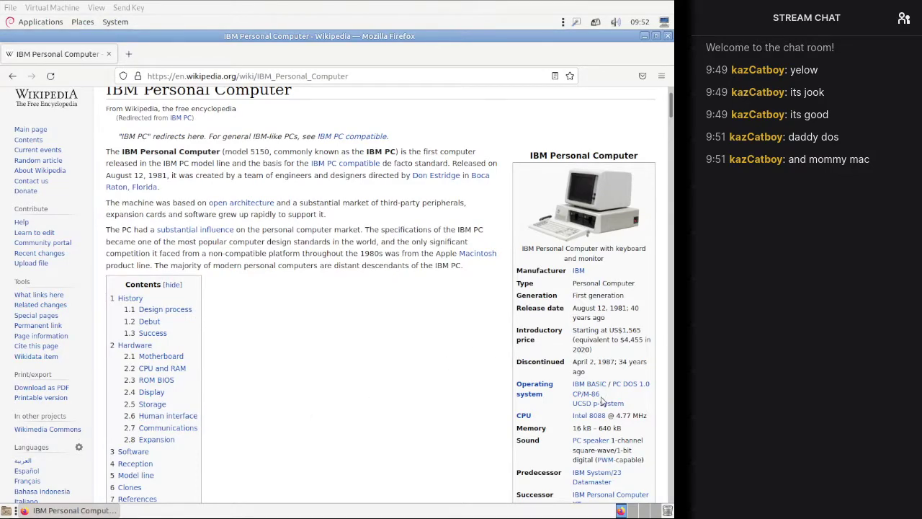
scroll(603, 404, down, 1)
mouse_move(599, 359)
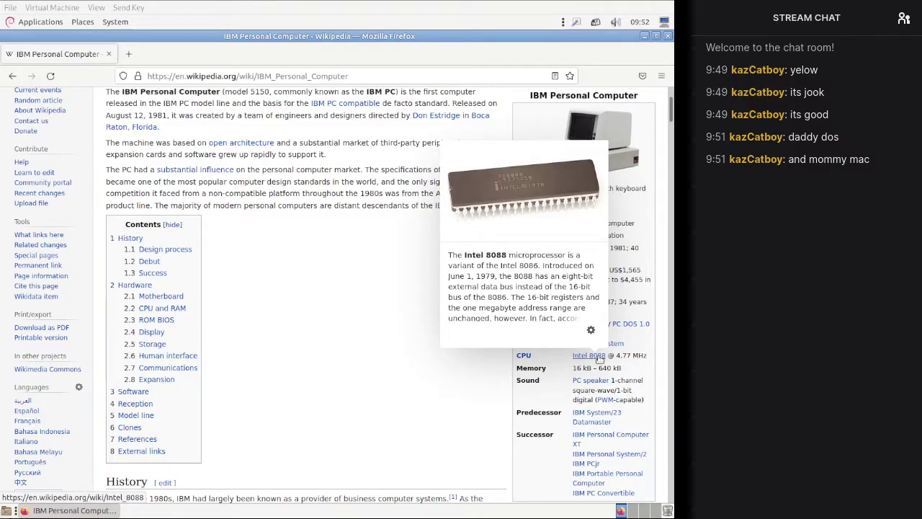
scroll(469, 419, down, 2)
scroll(469, 419, down, 15)
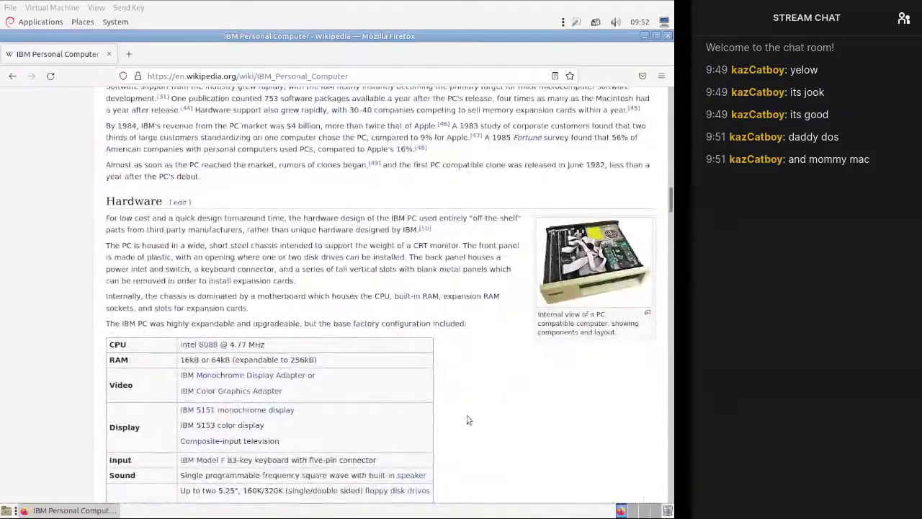
scroll(467, 419, down, 1)
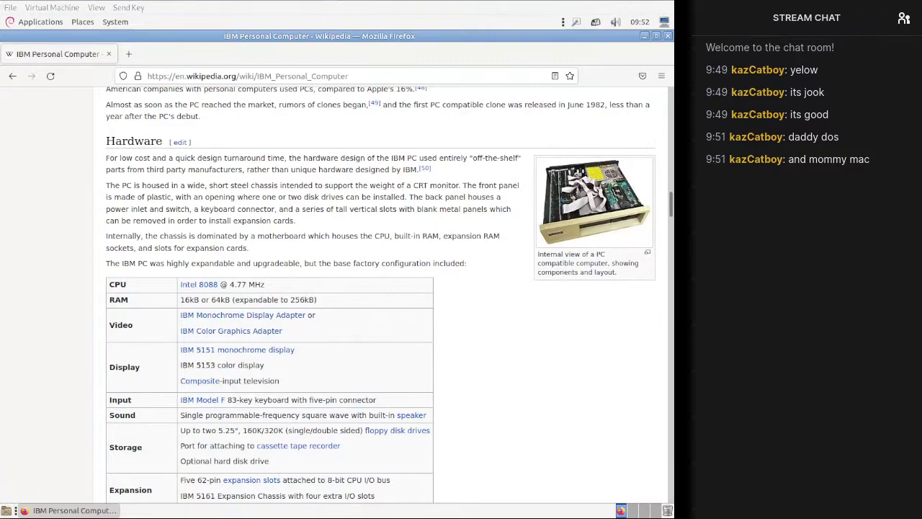
click(130, 55)
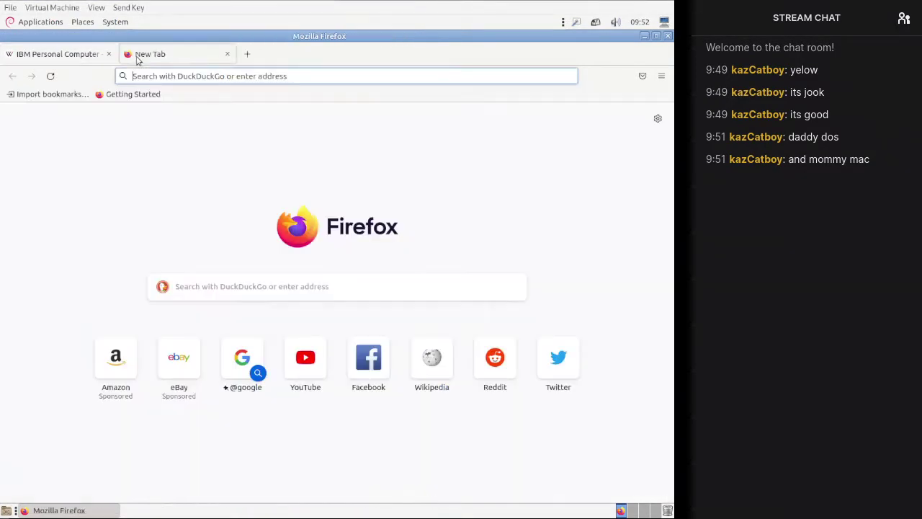
text(homebrew8088)
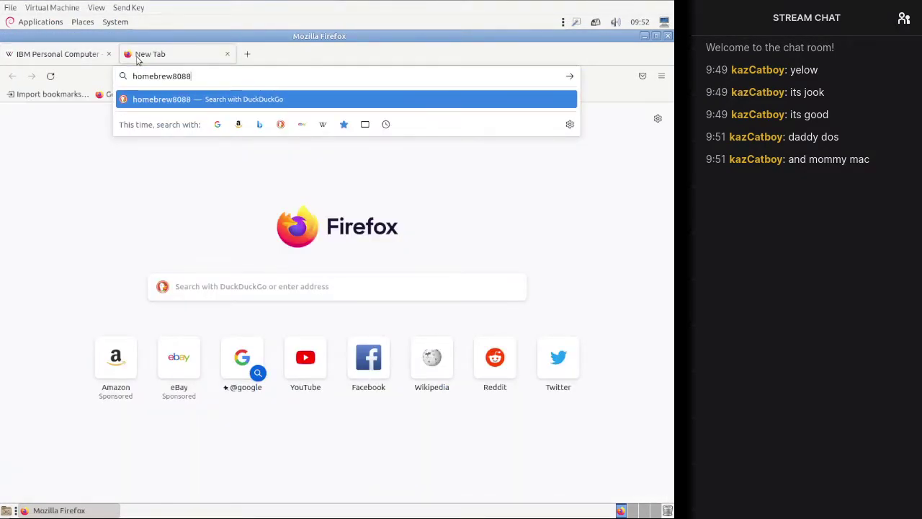
key(Return)
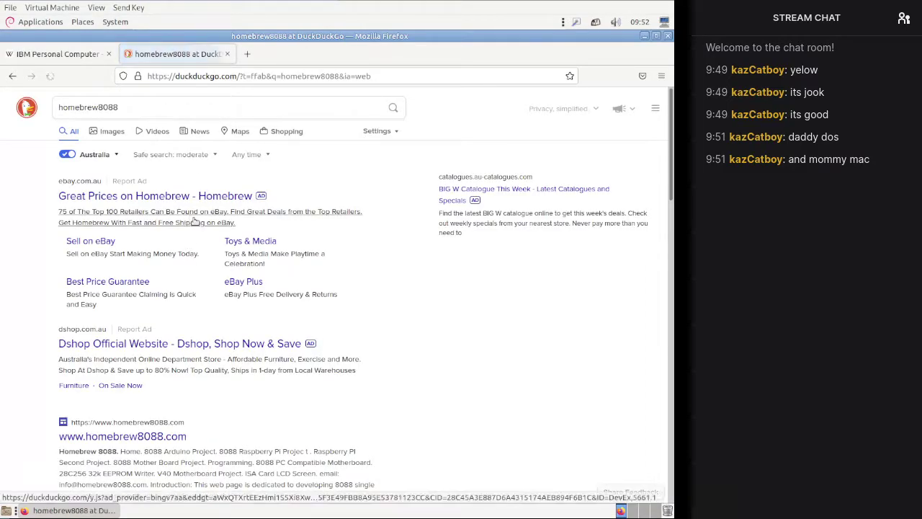
scroll(194, 222, down, 3)
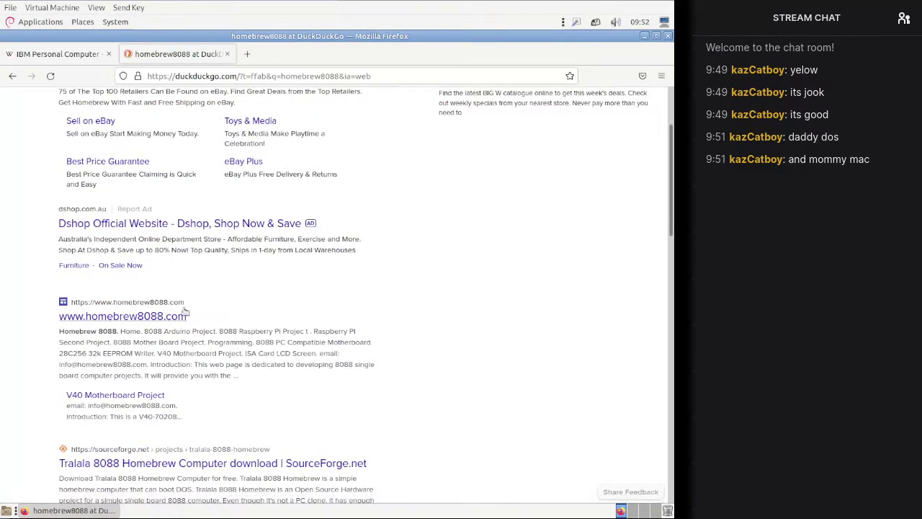
click(164, 315)
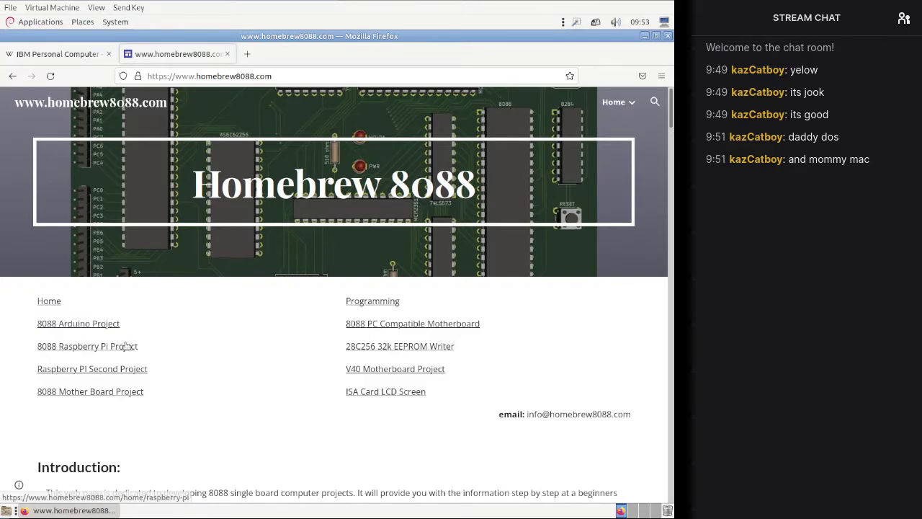
Step: Open the 8088 Raspberry Pi Project page and look through its description, videos and wiring notes
click(126, 346)
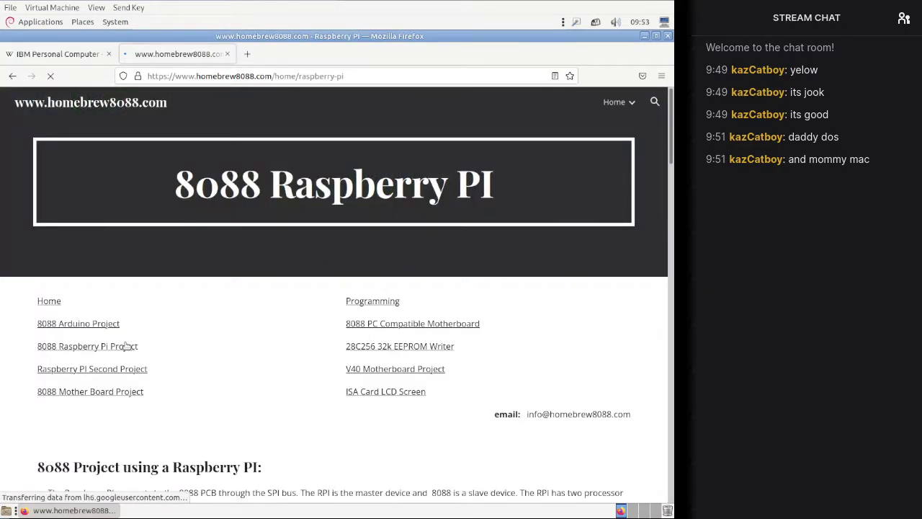
scroll(126, 346, down, 5)
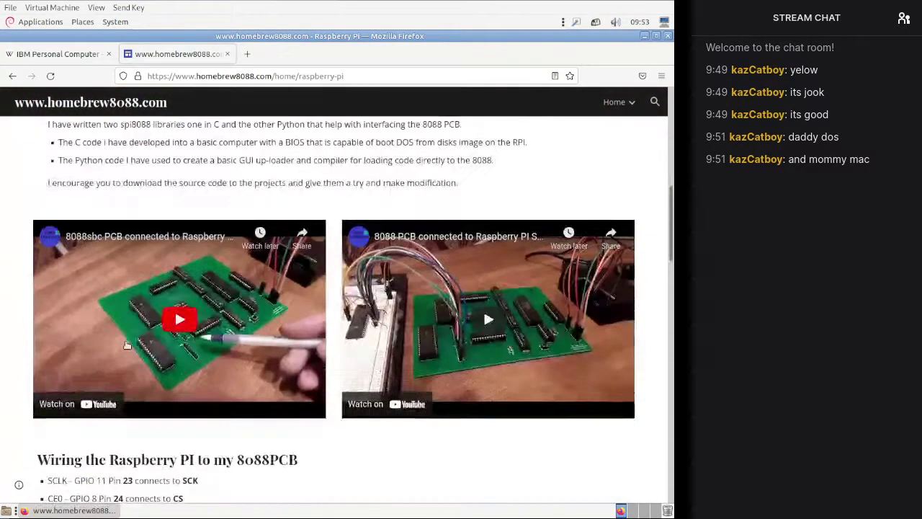
scroll(126, 346, down, 7)
scroll(126, 343, up, 10)
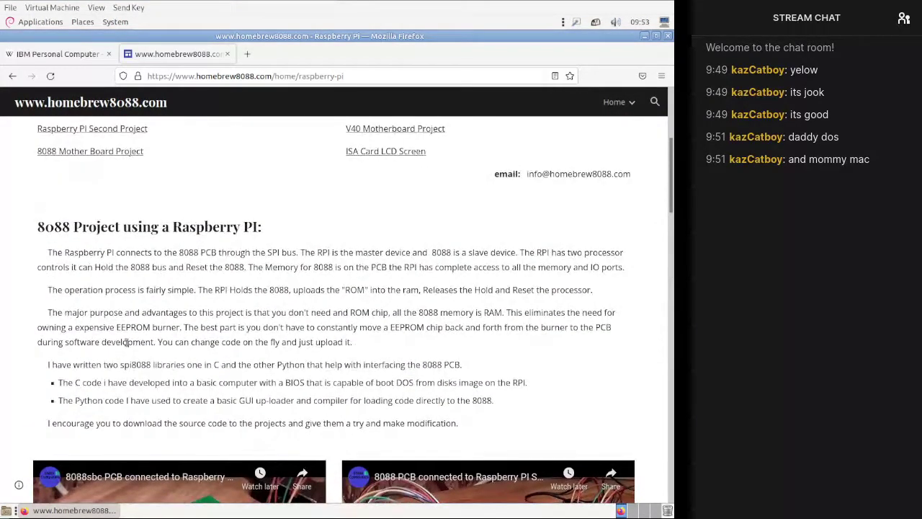
scroll(126, 343, up, 3)
drag(671, 153, 361, 123)
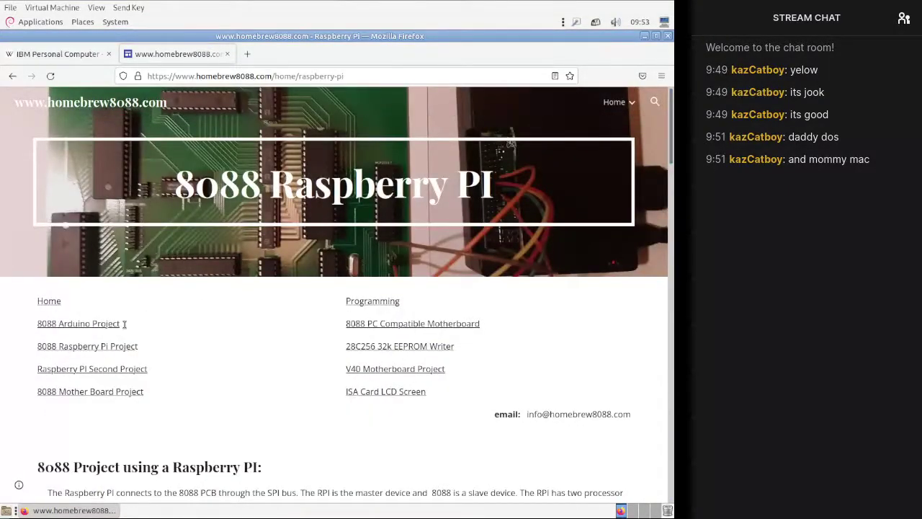
Step: Open the Raspberry PI Second Project page and read its disadvantages, code versions and supported BIOS interrupts
click(113, 372)
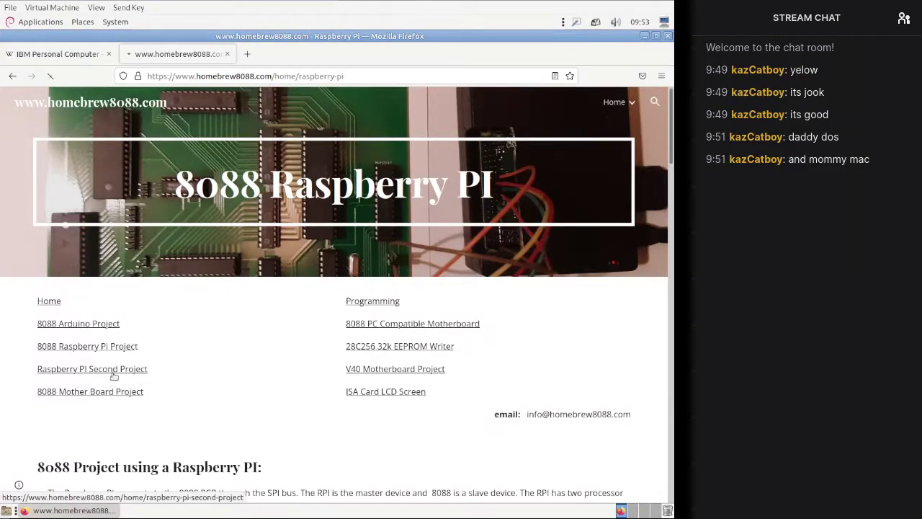
scroll(113, 375, down, 5)
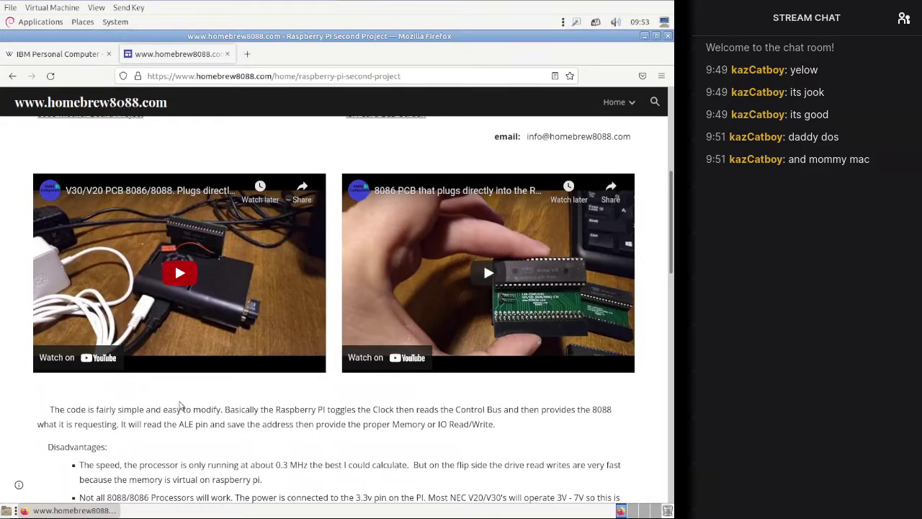
scroll(191, 407, down, 3)
scroll(190, 406, down, 1)
scroll(191, 407, up, 4)
scroll(556, 325, down, 10)
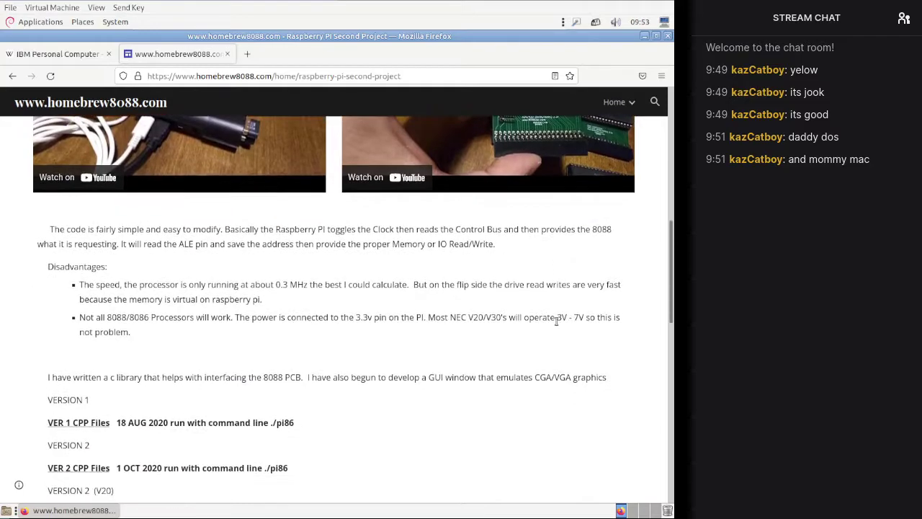
scroll(557, 325, down, 3)
scroll(557, 325, up, 1)
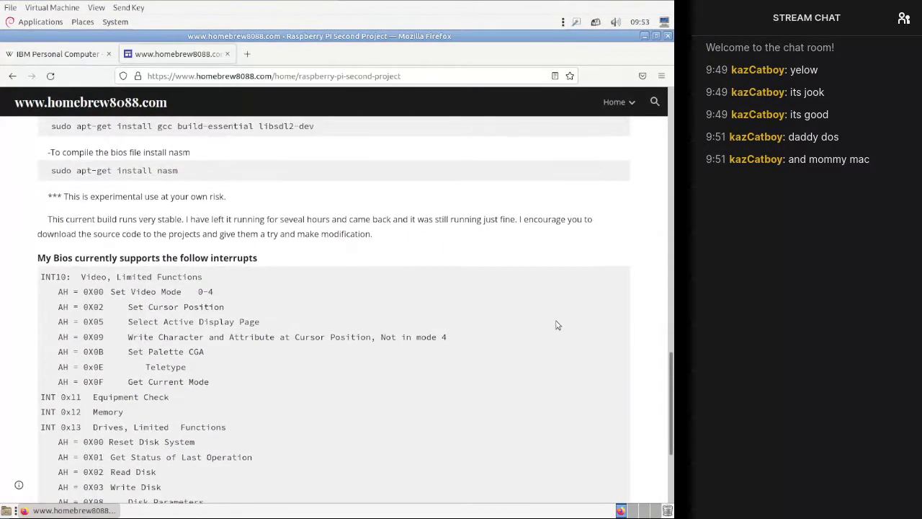
Step: Search for "ao486 mister" in a new browser tab and open the MiSTer-devel/ao486_MiSTer repository on GitHub
scroll(557, 325, up, 9)
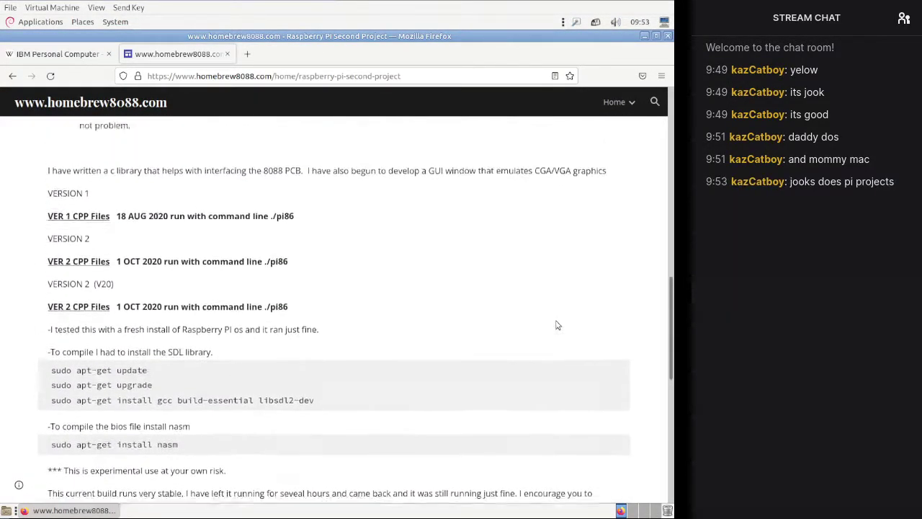
scroll(557, 325, up, 1)
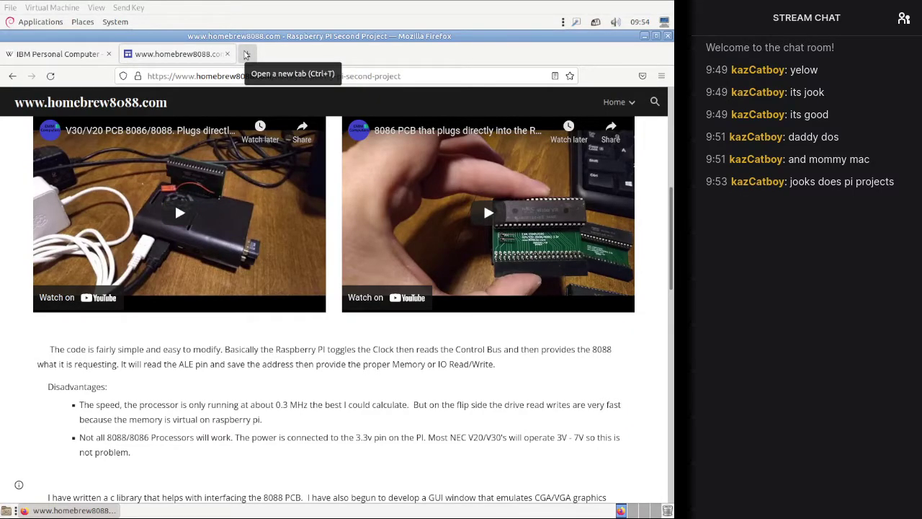
click(245, 54)
text(ao486 mister)
key(Return)
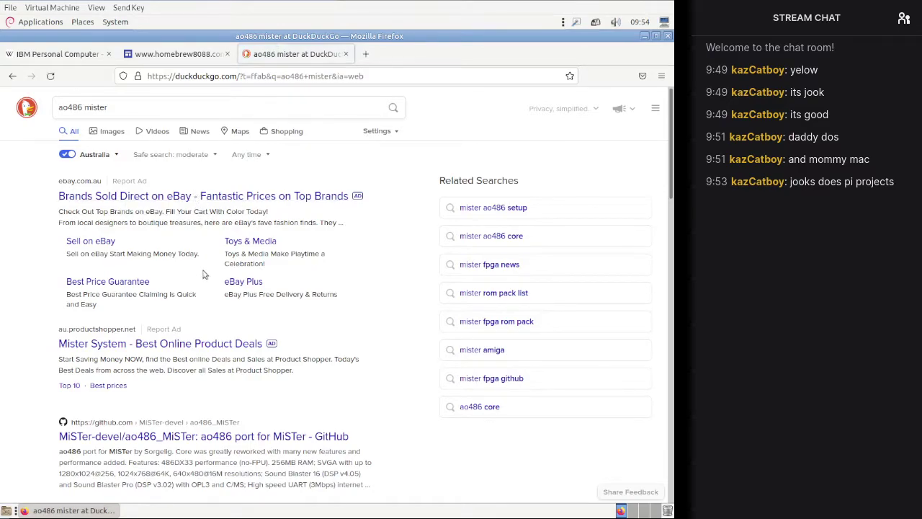
click(219, 437)
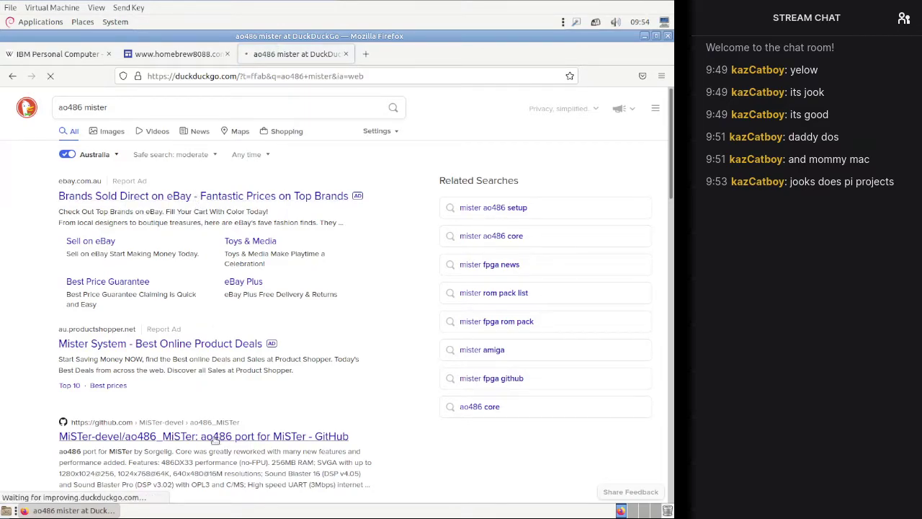
Step: Read the ao486_MiSTer README, covering core speed options, drivers, sound support and CD-ROM notes, with a brief return to the homebrew8088 page
scroll(211, 389, down, 5)
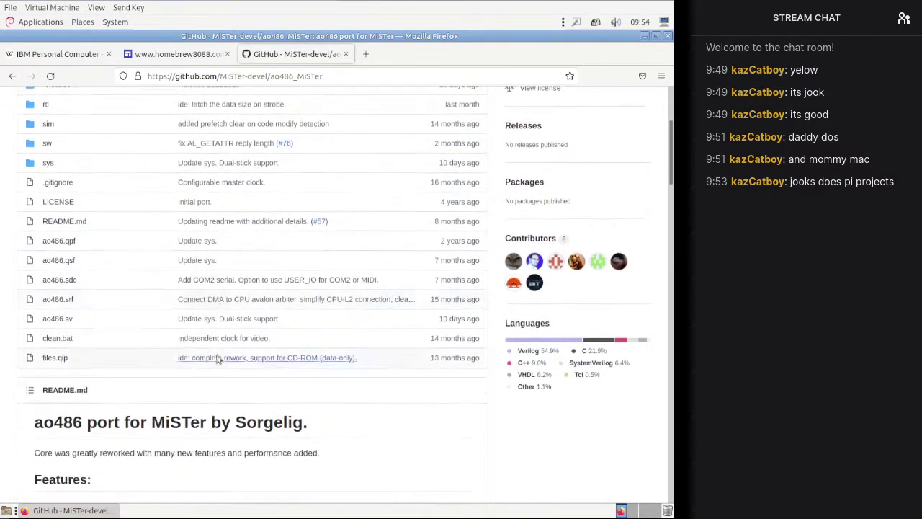
scroll(218, 359, down, 15)
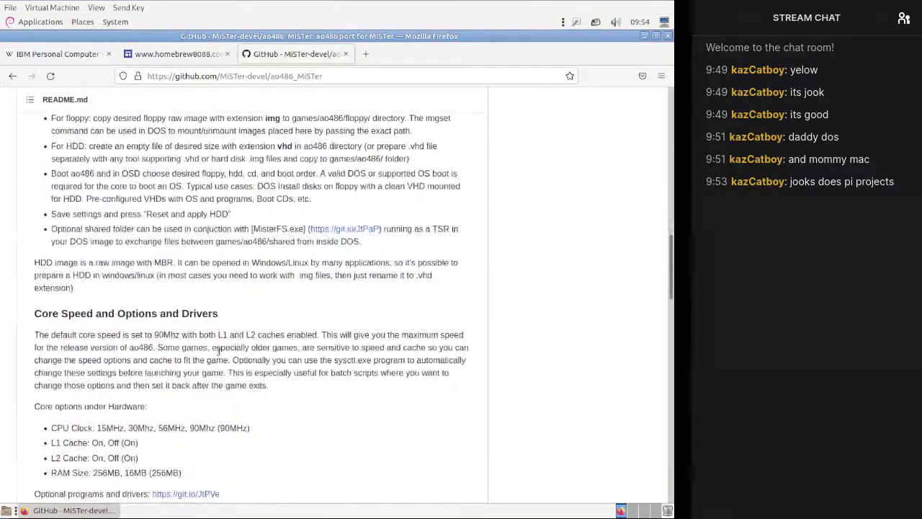
scroll(219, 353, down, 15)
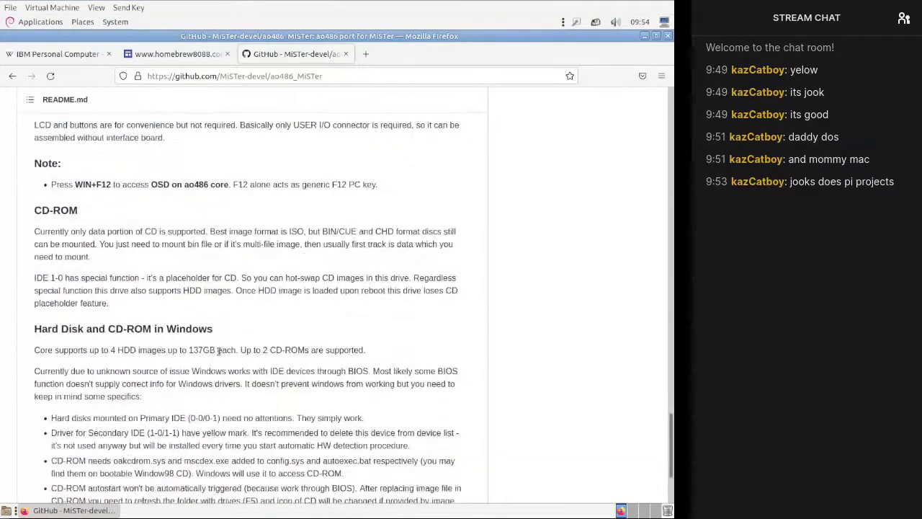
scroll(220, 349, up, 9)
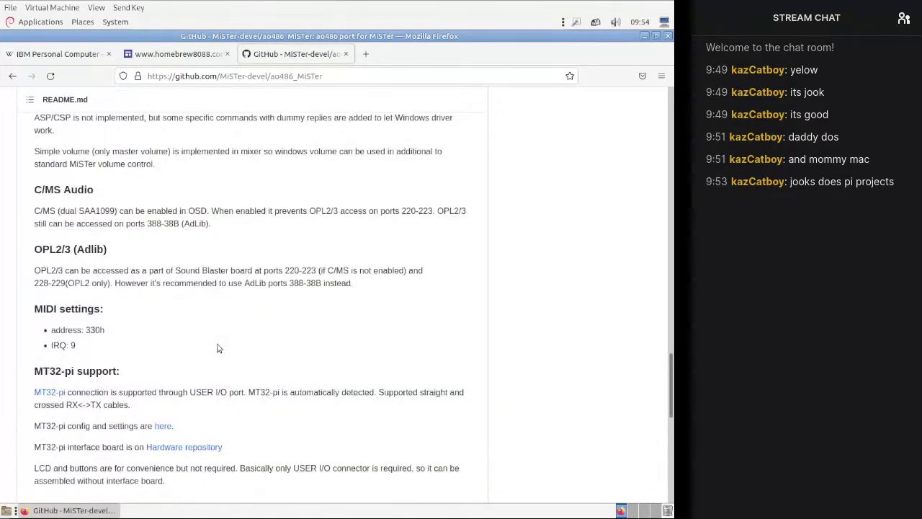
scroll(219, 349, up, 8)
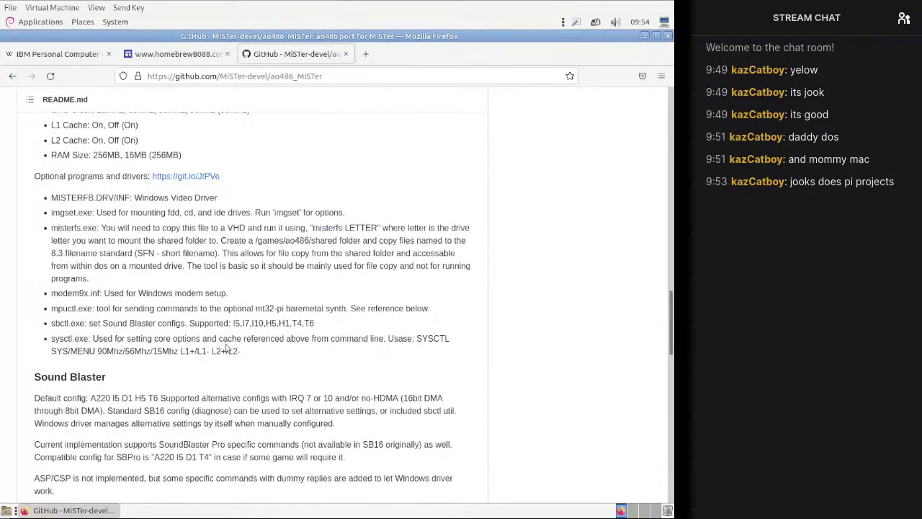
click(175, 57)
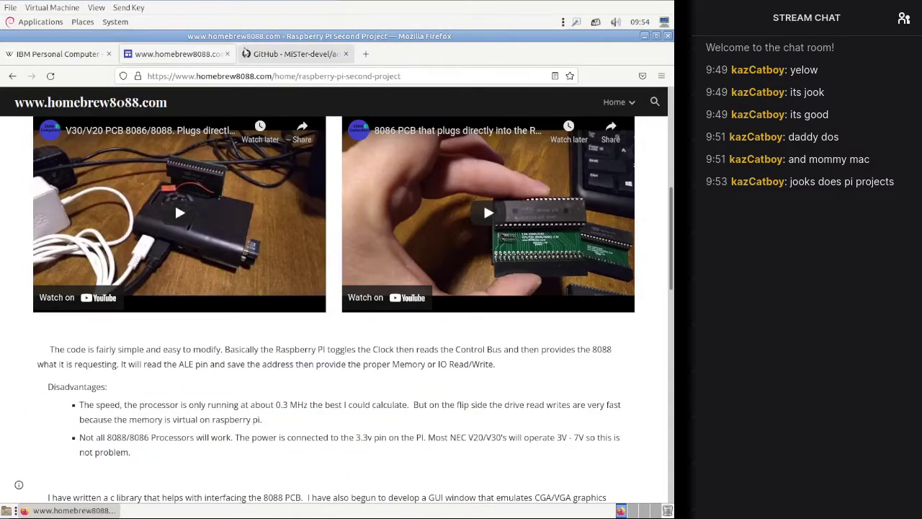
click(258, 52)
scroll(253, 143, up, 5)
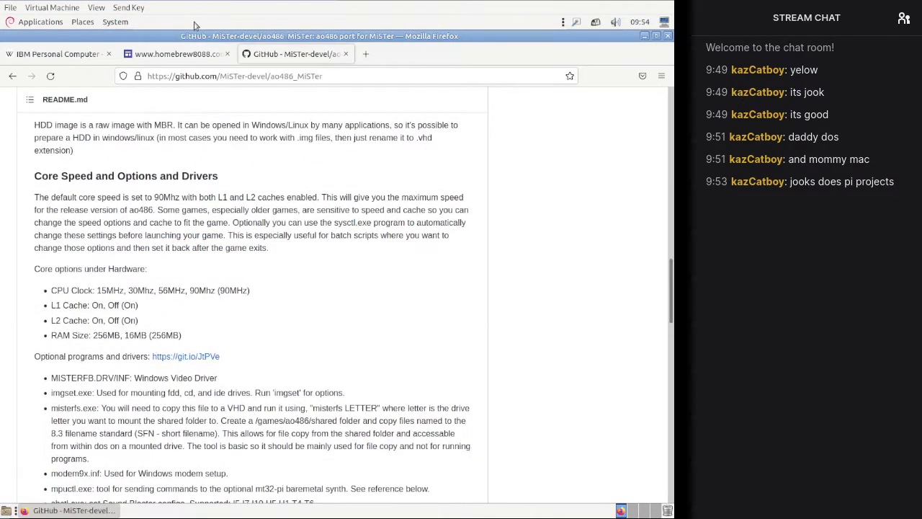
Step: Return to the homebrew8088 Raspberry PI Second Project page and review its build commands, BIOS interrupt list and videos
click(177, 54)
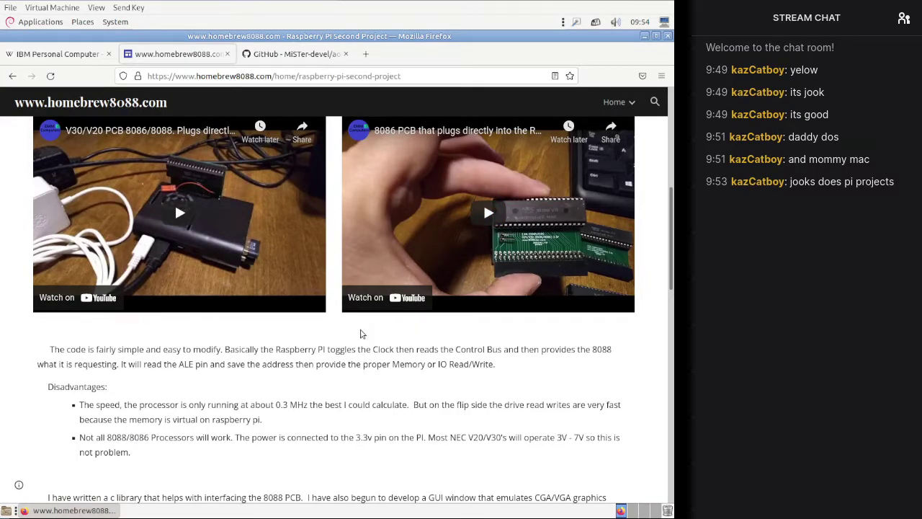
scroll(362, 329, down, 8)
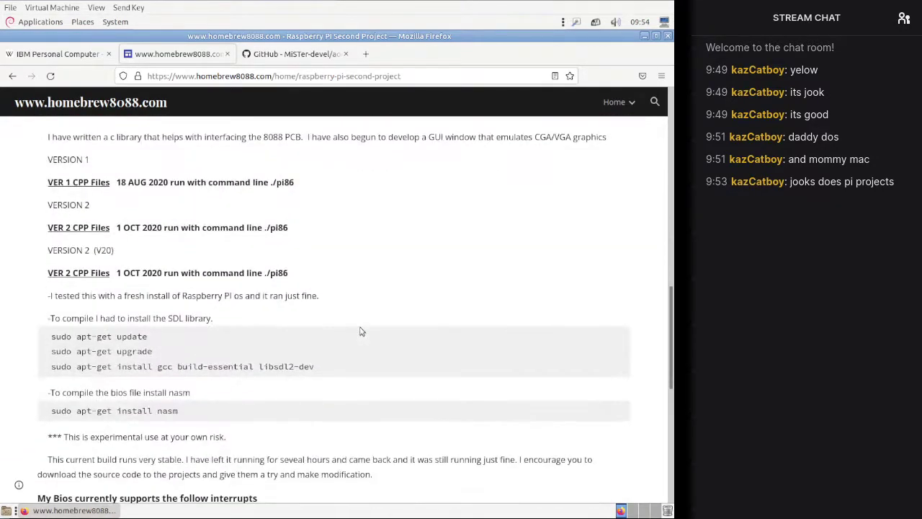
scroll(361, 331, down, 3)
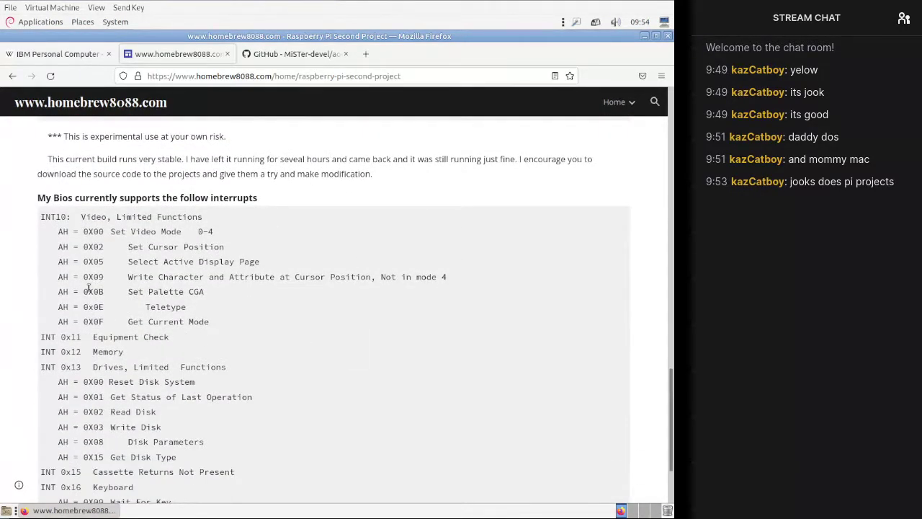
scroll(154, 270, down, 3)
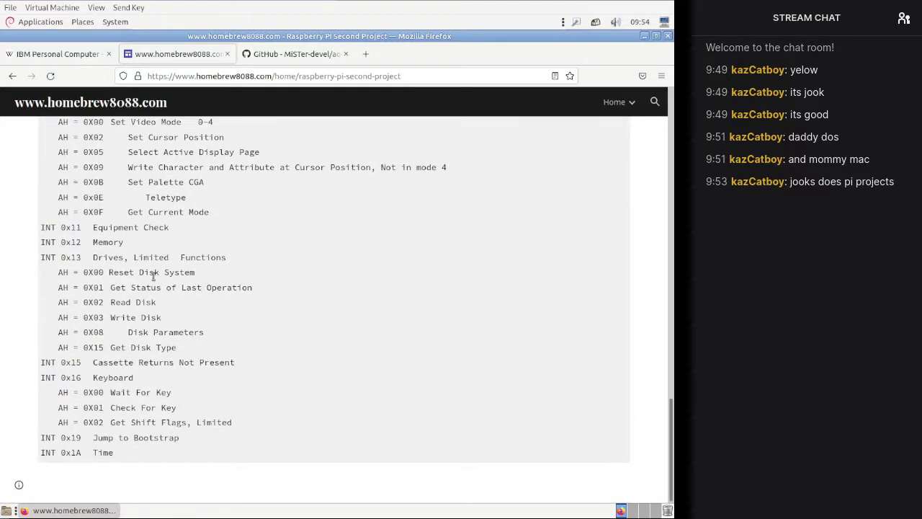
scroll(154, 275, up, 5)
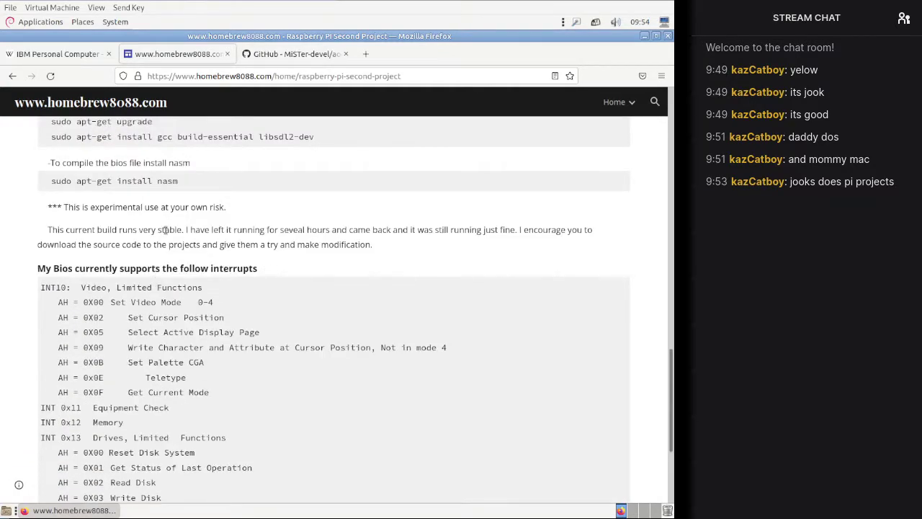
scroll(165, 229, up, 5)
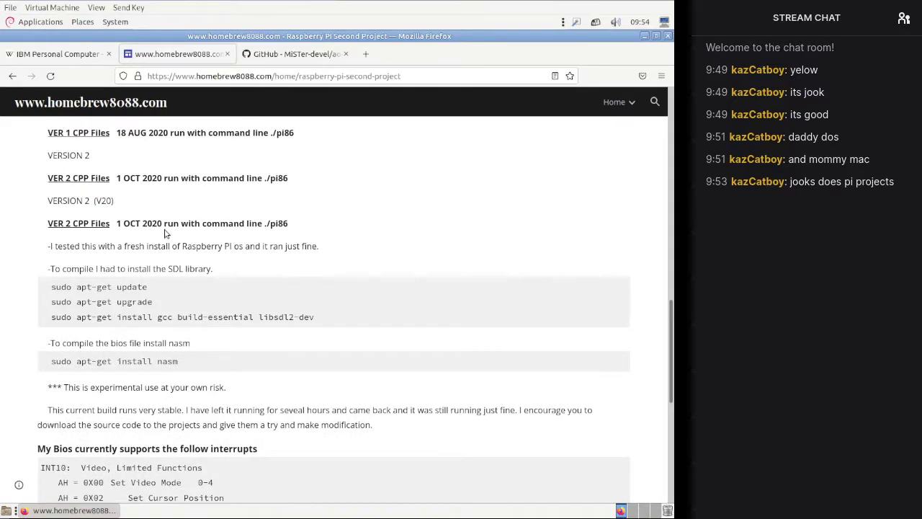
scroll(165, 232, up, 8)
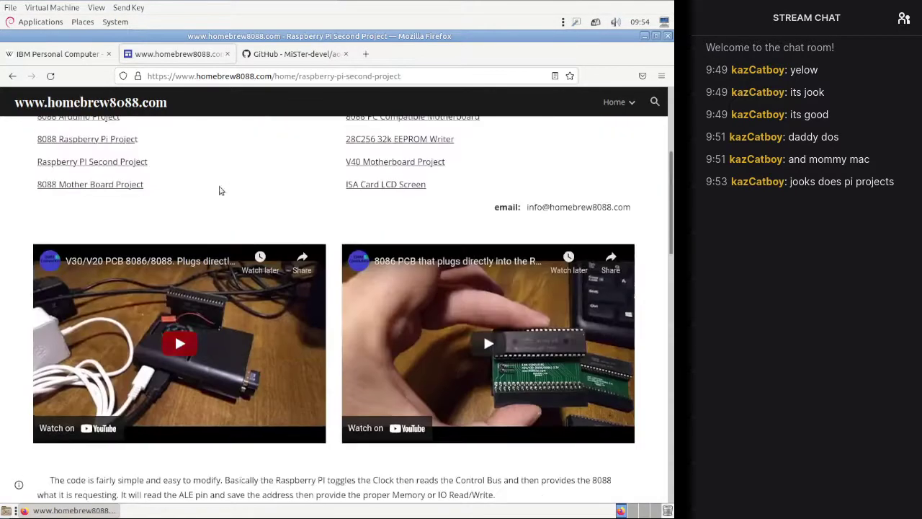
Step: Go back to the IBM Personal Computer article on Wikipedia and examine the infobox's operating system and CPU entries
click(245, 53)
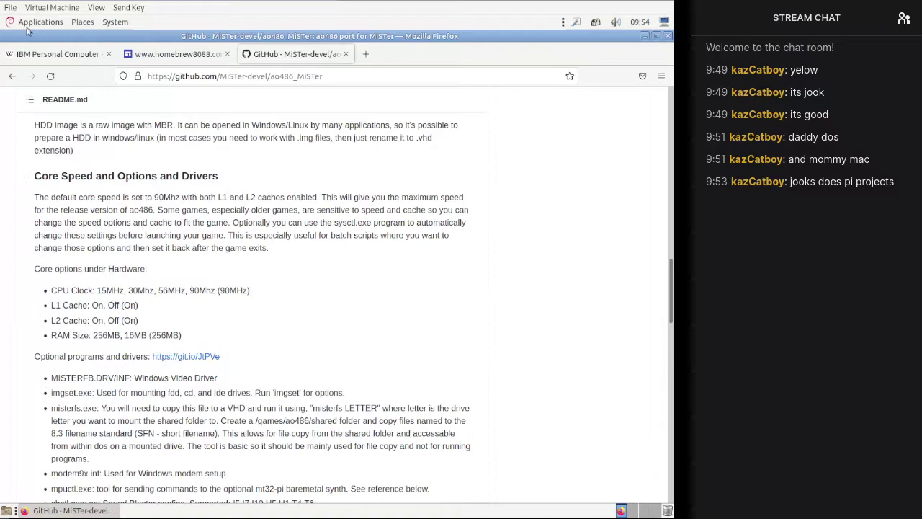
click(53, 55)
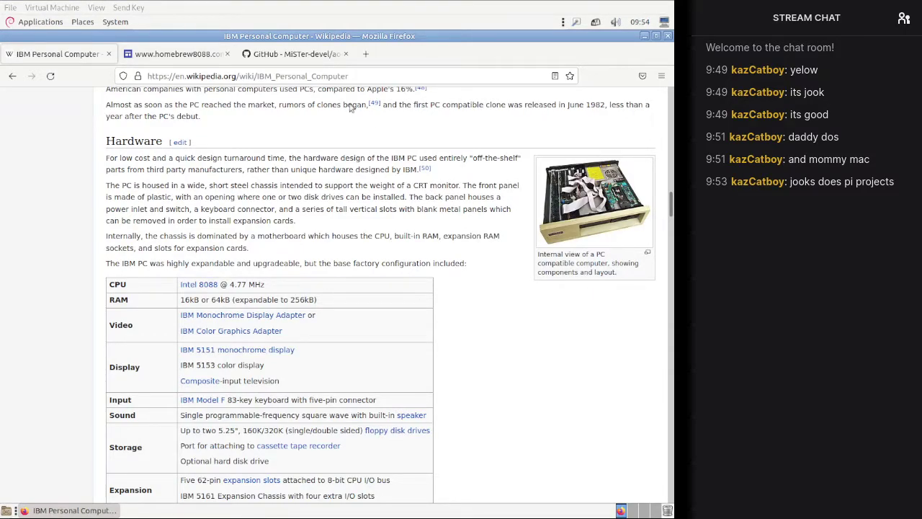
scroll(426, 168, up, 20)
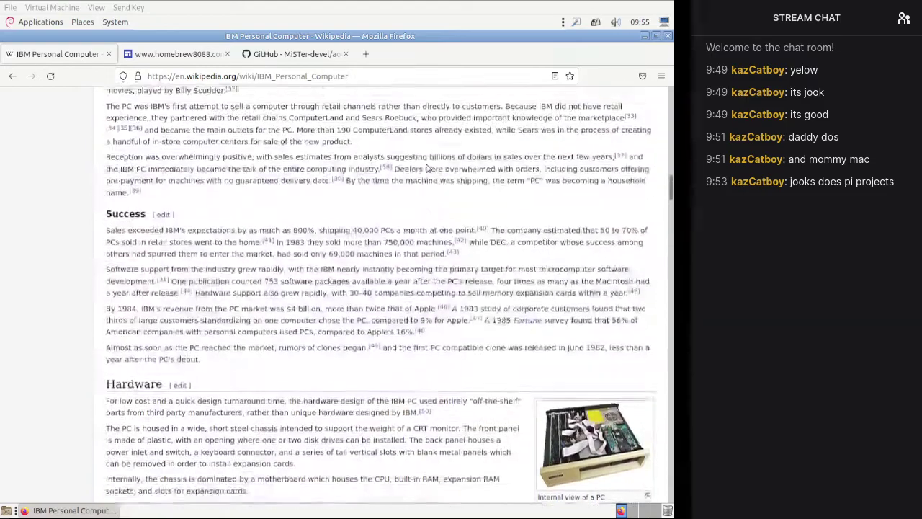
scroll(426, 167, up, 6)
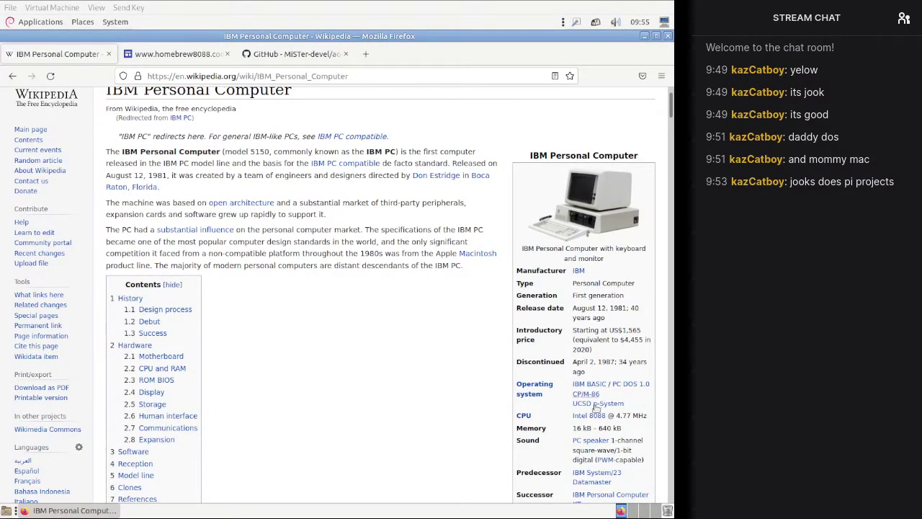
mouse_move(591, 418)
Step: Open the Wikimedia image IBM_PC_Motherboard_(1981).jpg and enlarge it to full size around the Intel D8088 chip
click(320, 73)
text(https://upload.wikimedia.org/wikipedia/commons/5/57/IBM_PC_Motherboard_%281981%29.jpg)
key(Return)
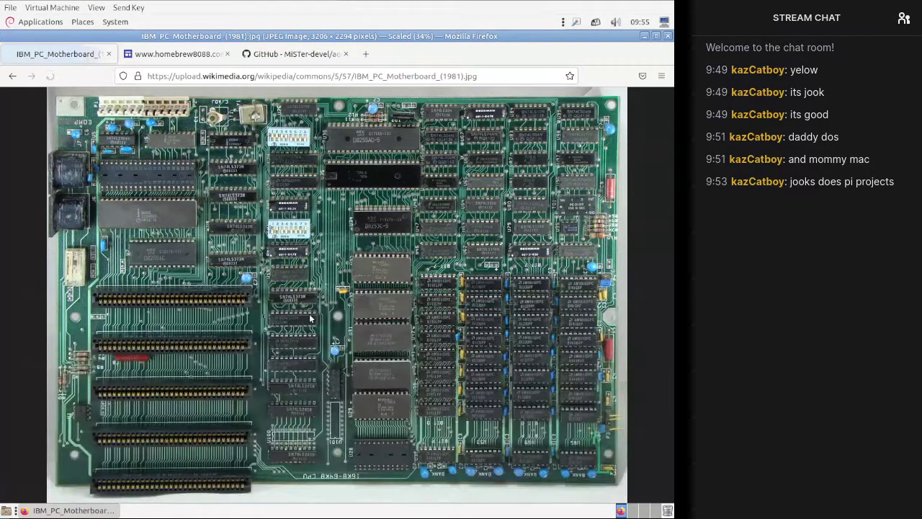
click(136, 210)
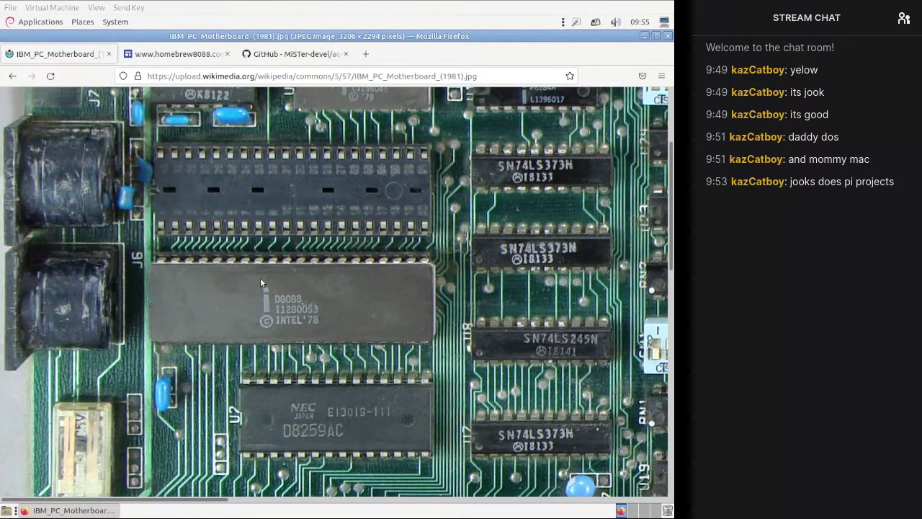
Step: Examine the motherboard photo around the D8088 processor, including the empty socket, support chips and the first expansion slot
scroll(258, 284, down, 3)
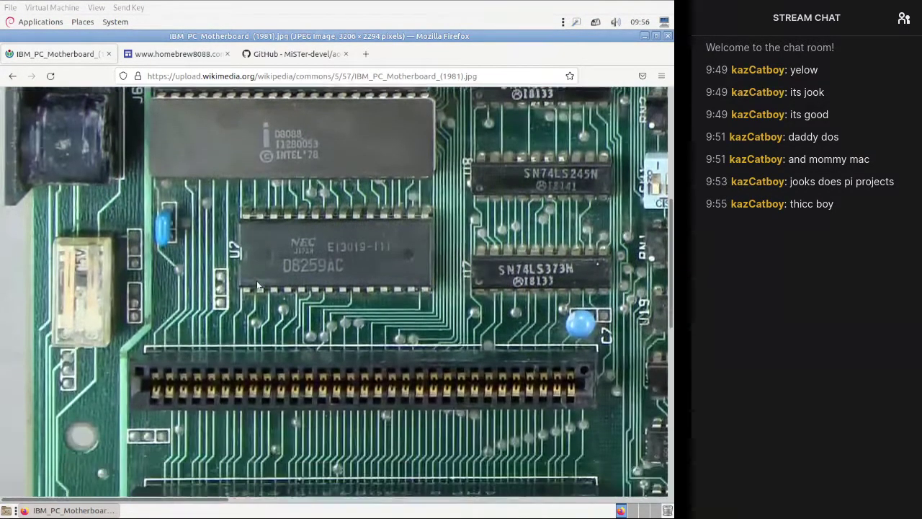
scroll(502, 334, up, 3)
scroll(502, 334, up, 2)
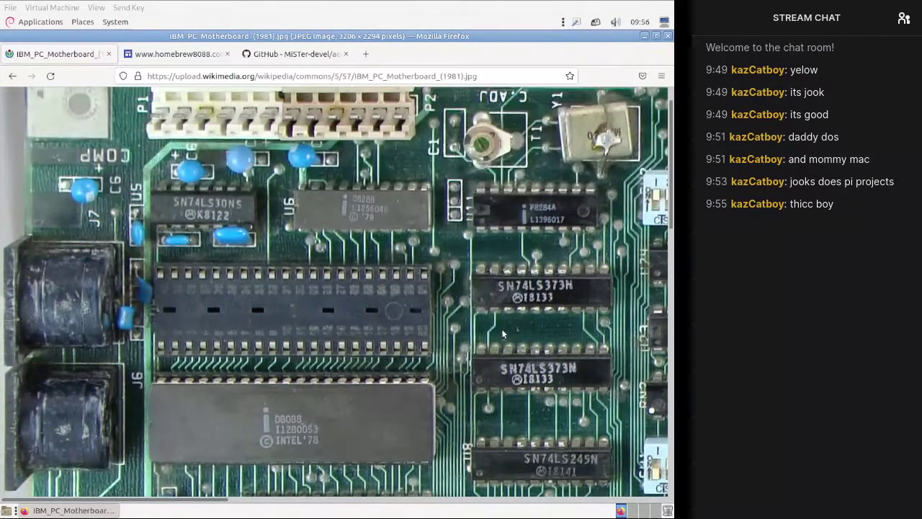
scroll(430, 372, up, 1)
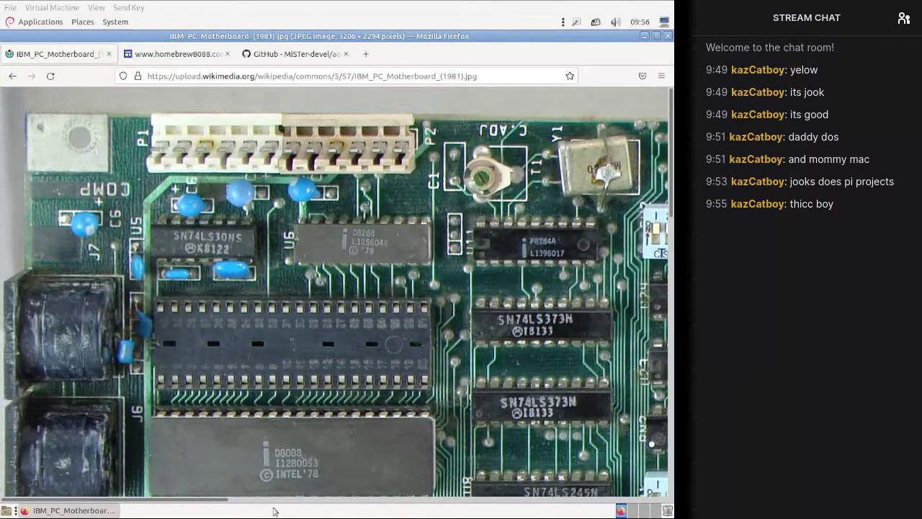
scroll(366, 185, down, 1)
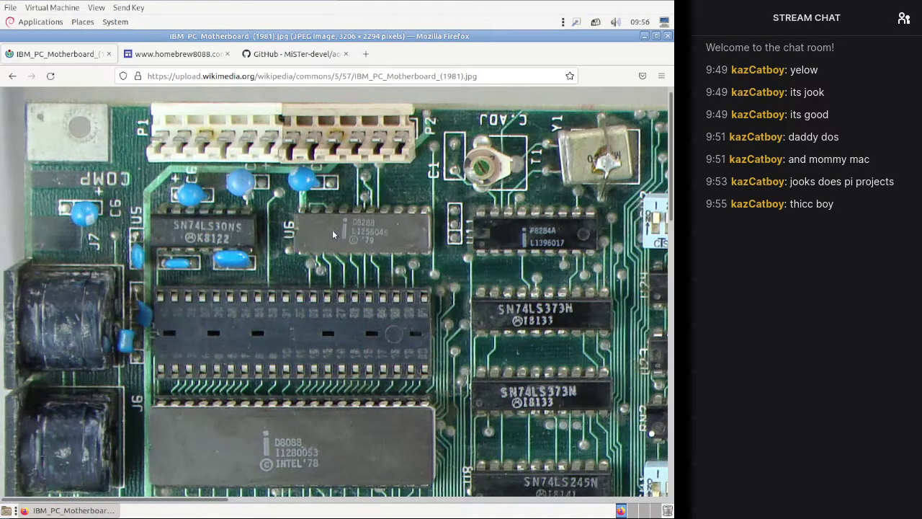
scroll(251, 383, down, 5)
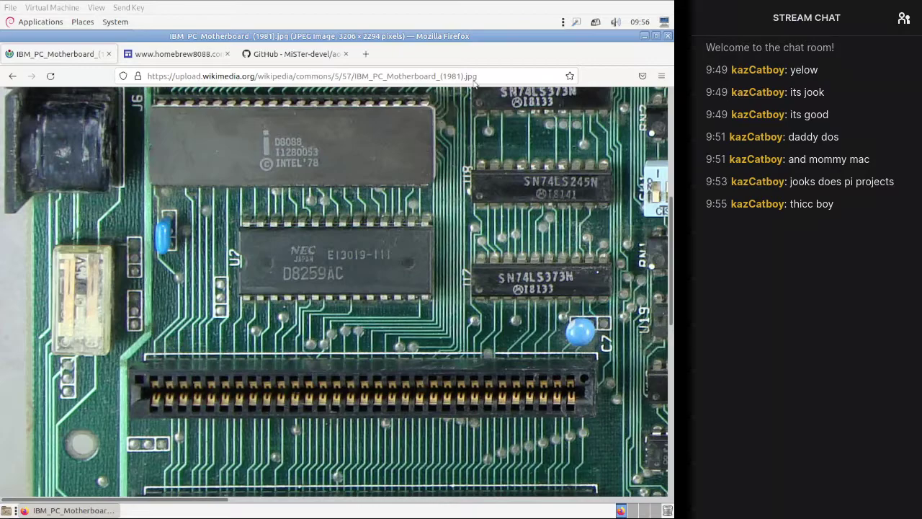
Step: Open minuszerodegrees.net's IBM_5150_Technical_Reference_6025005_AUG81.pdf in a new browser tab, skim ahead to around page 51 and close it
key(ctrl+t)
text(http://www.minuszerodegrees.net/manuals/IBM_5150_Technical_Reference_6025005_AUG81.pdf)
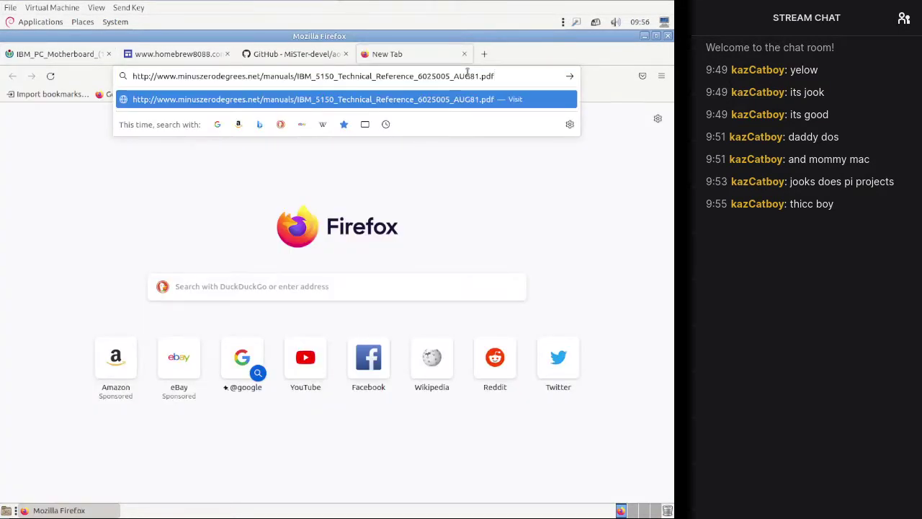
key(Return)
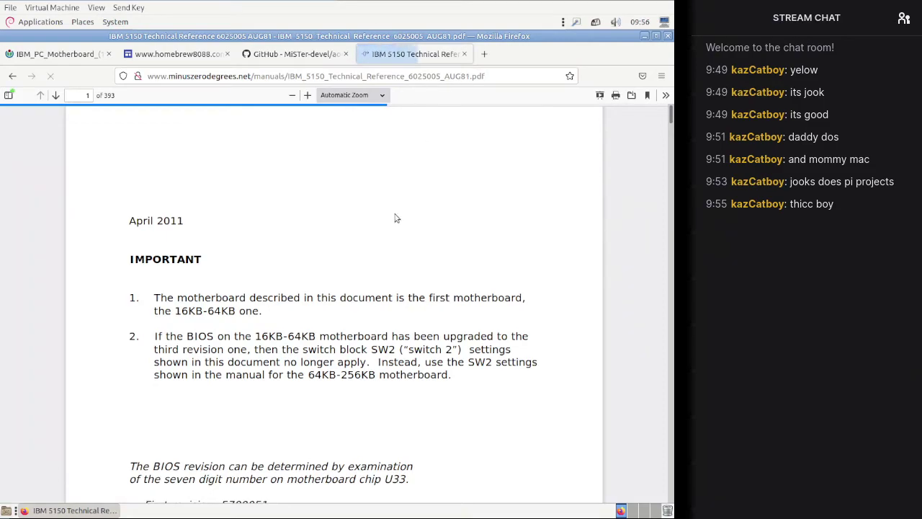
drag(669, 113, 514, 197)
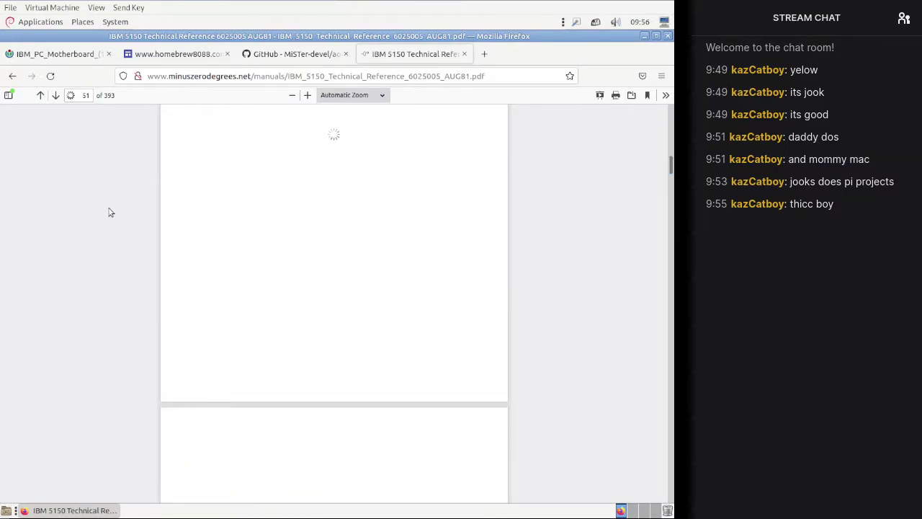
key(ctrl+w)
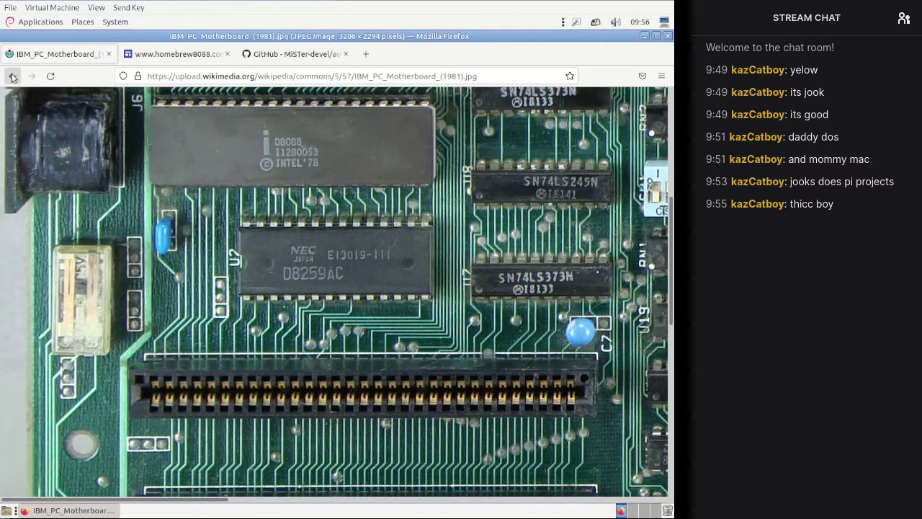
Step: Search the web for "wikipeda ibm pc motherboard" and open Wikipedia's IBM Personal Computer article from the results
click(232, 191)
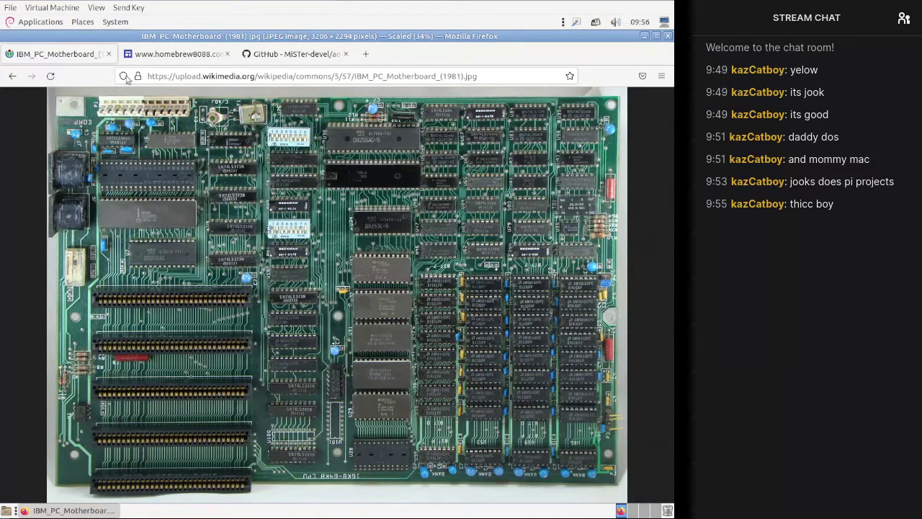
click(258, 77)
text(wikipeda ibm pc moth)
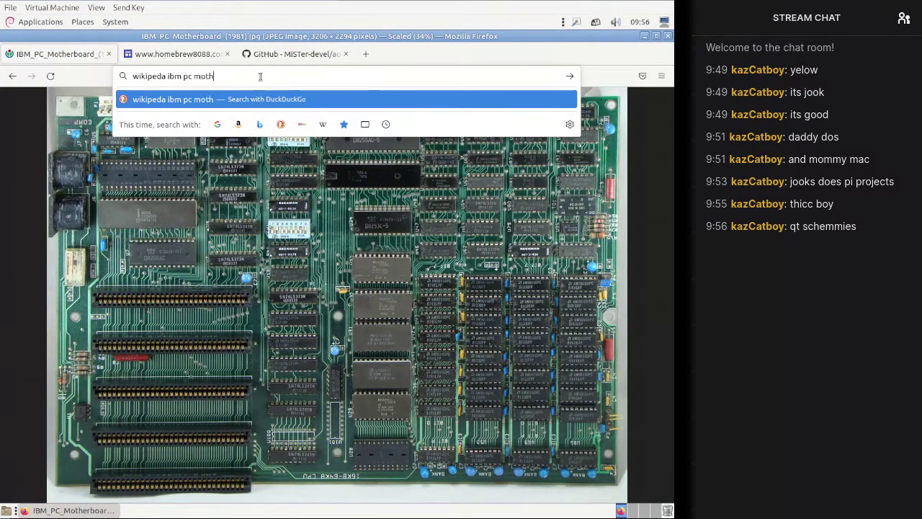
text(erboard)
key(Return)
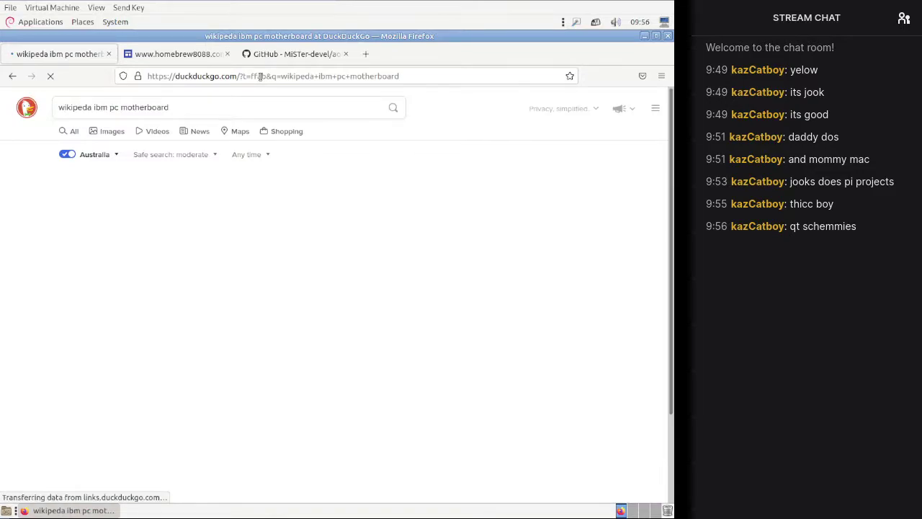
scroll(194, 212, down, 3)
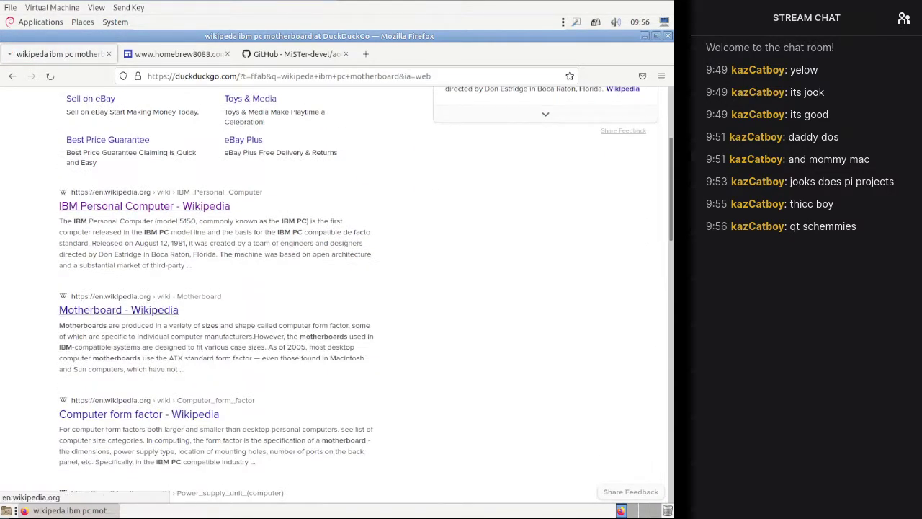
click(144, 206)
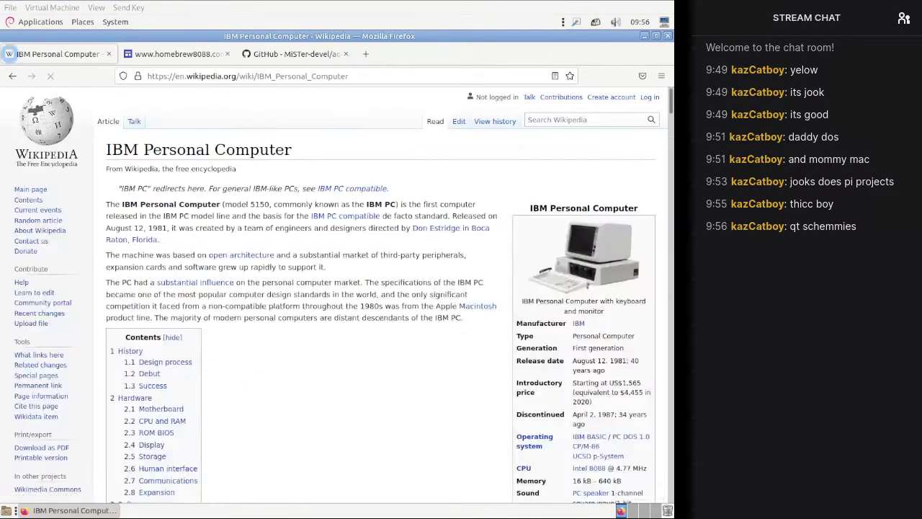
Step: Open the motherboard photo from the article's CPU and RAM section and go to its Wikimedia Commons file page
scroll(455, 376, down, 8)
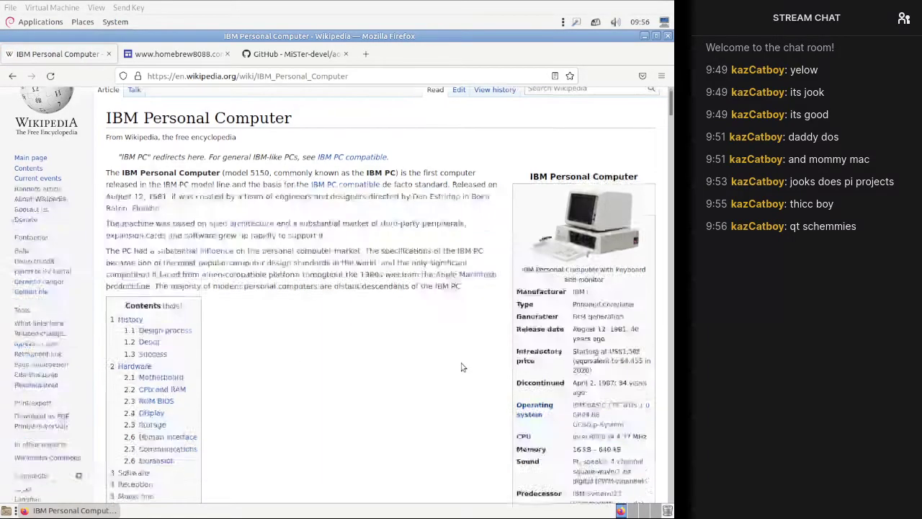
scroll(455, 376, down, 5)
scroll(646, 238, down, 10)
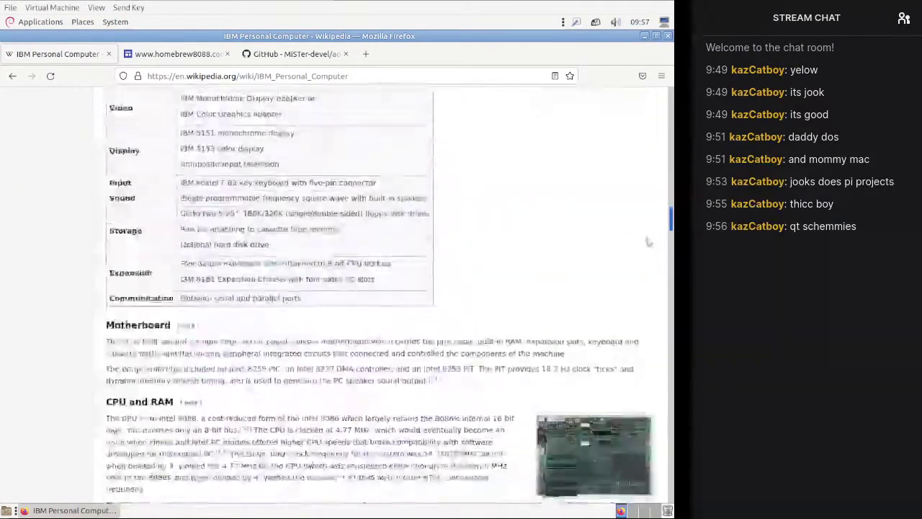
scroll(640, 249, up, 3)
click(627, 231)
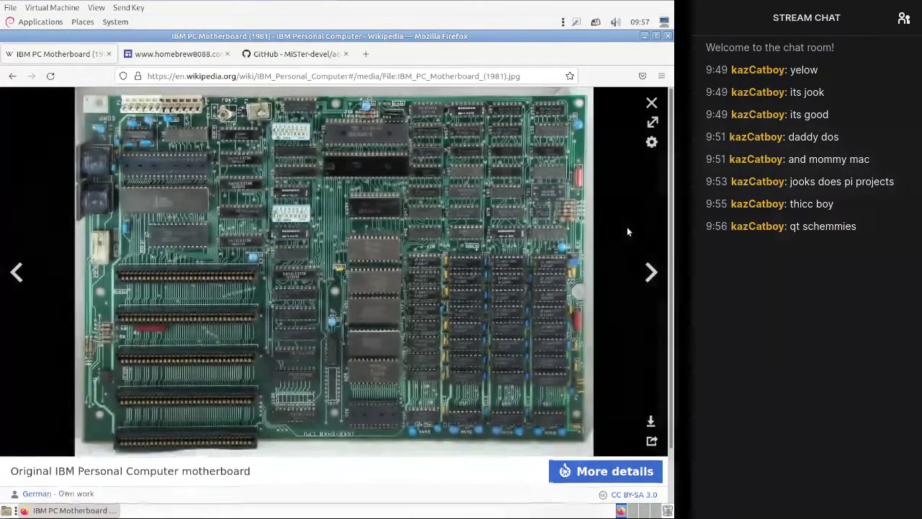
scroll(166, 188, down, 2)
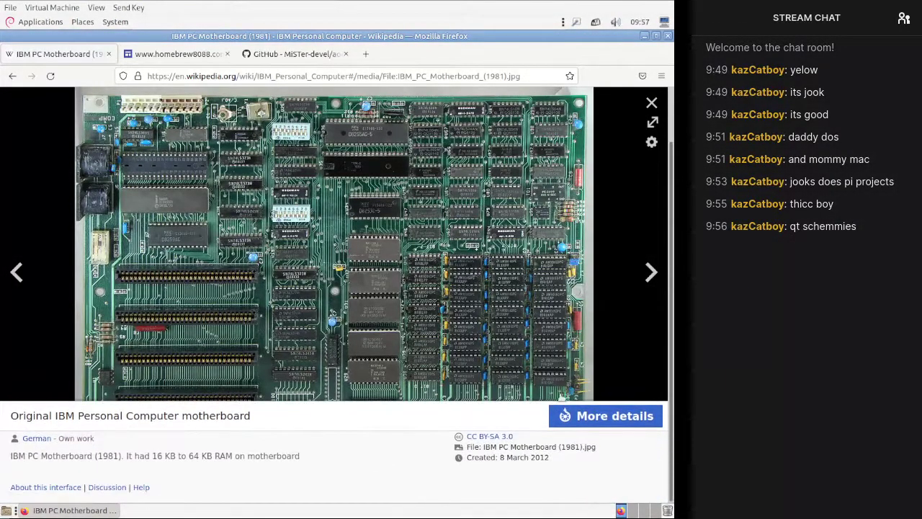
click(569, 411)
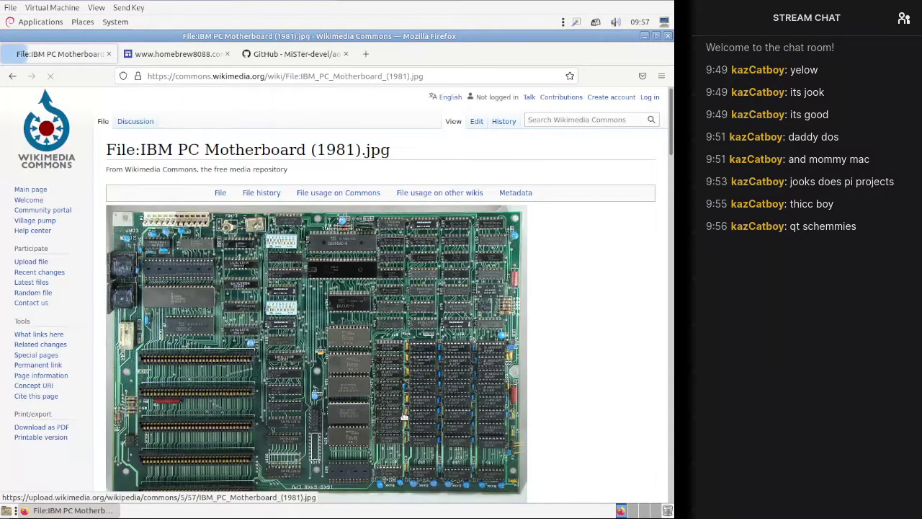
Step: Enlarge the page to 120% and read the photo's annotations on the CPU, the coprocessor socket and the bus controller
scroll(203, 317, down, 2)
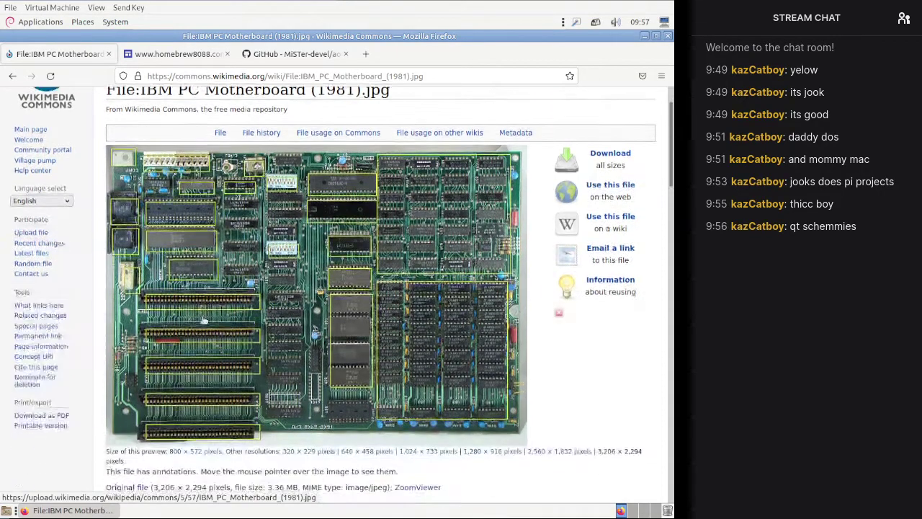
mouse_move(350, 352)
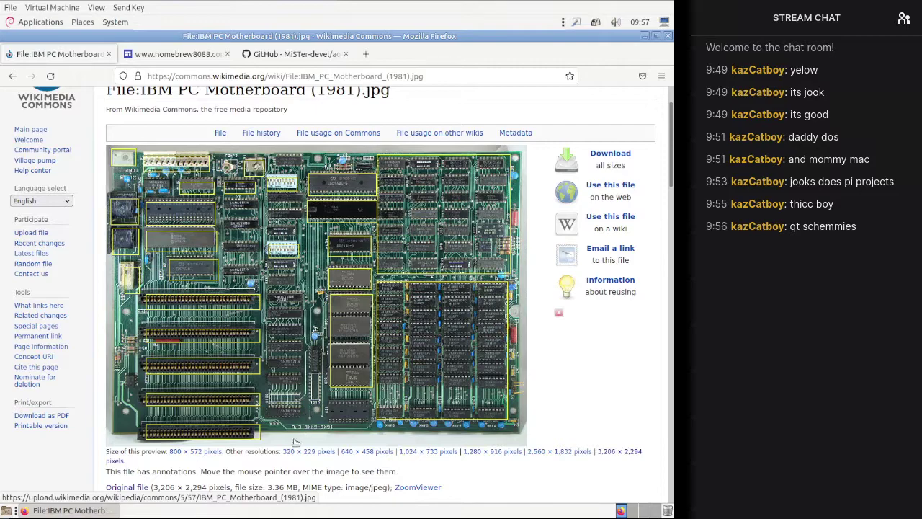
key(ctrl+plus)
key(ctrl+plus)
mouse_move(222, 276)
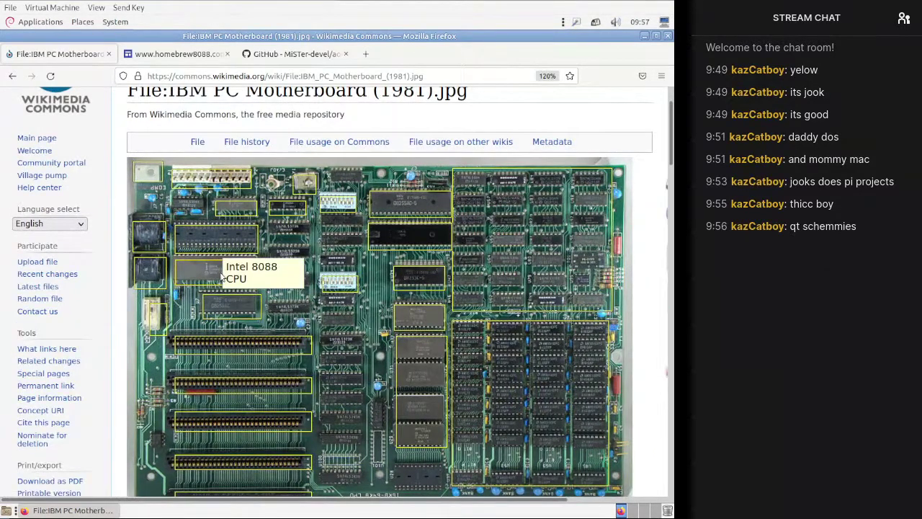
mouse_move(225, 247)
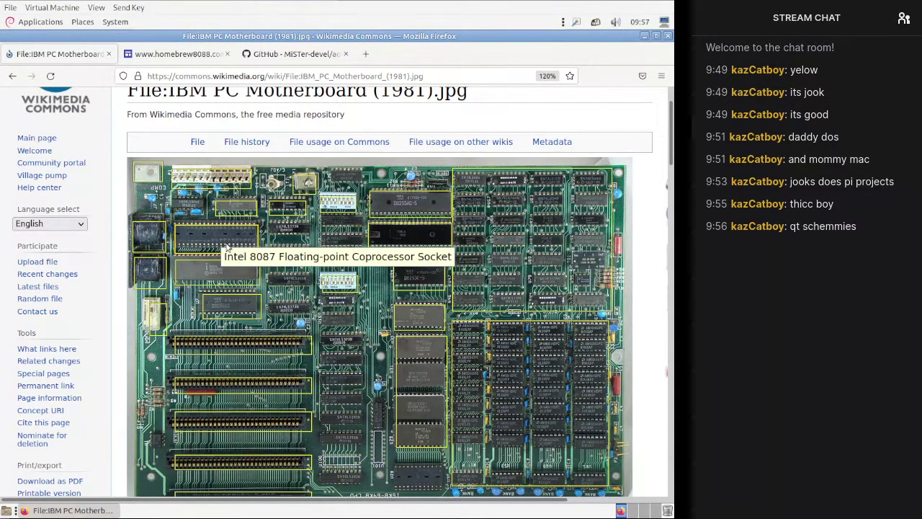
mouse_move(246, 306)
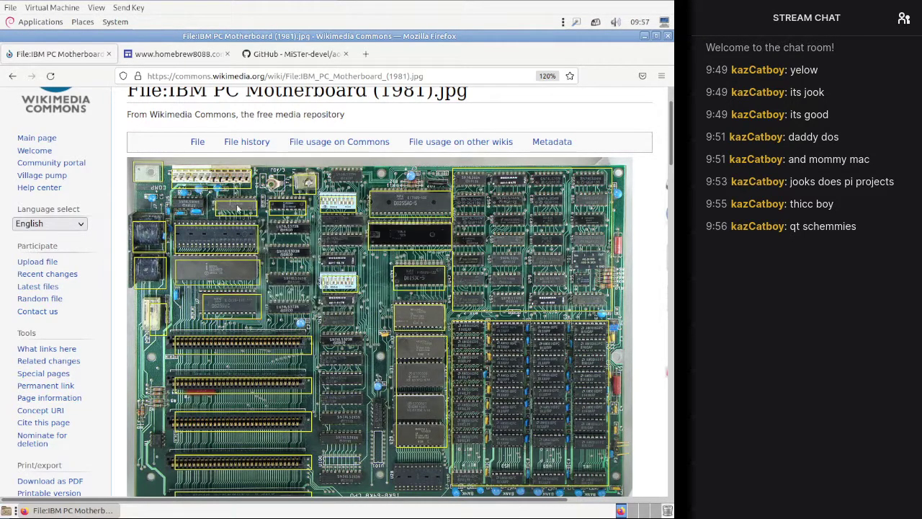
mouse_move(236, 210)
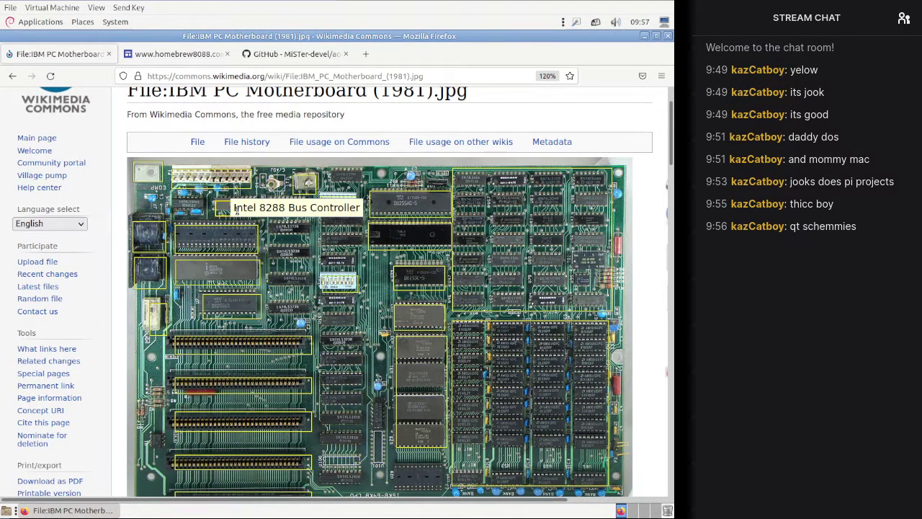
Step: Read the photo's annotations on the two round DIN connectors along the board's edge and recheck the bus controller's
scroll(265, 346, down, 2)
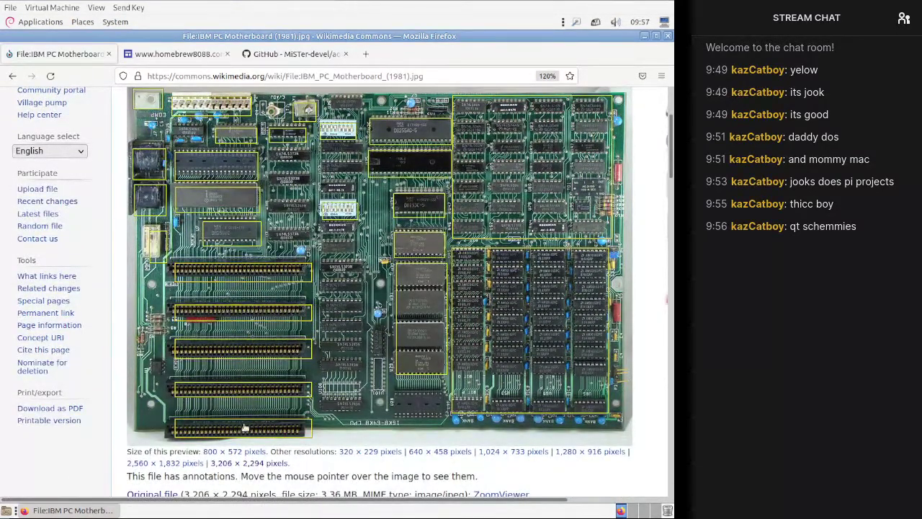
mouse_move(162, 258)
mouse_move(146, 199)
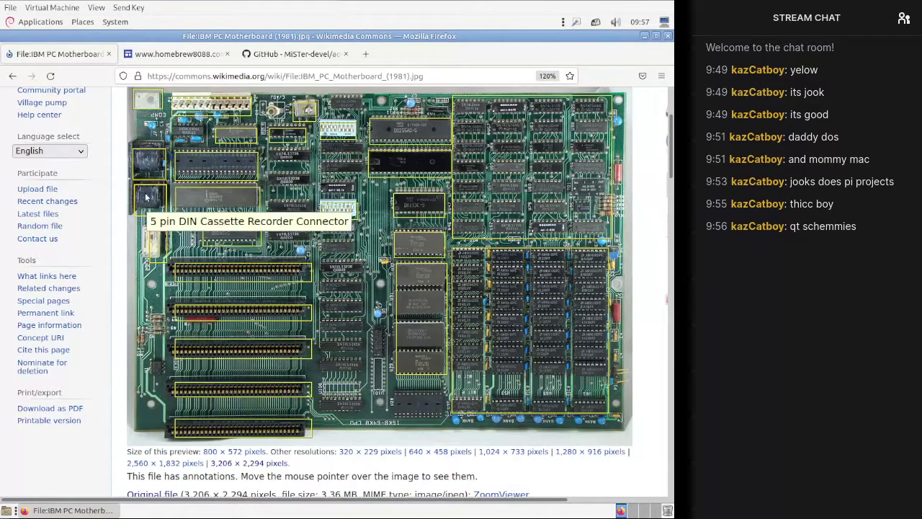
mouse_move(144, 166)
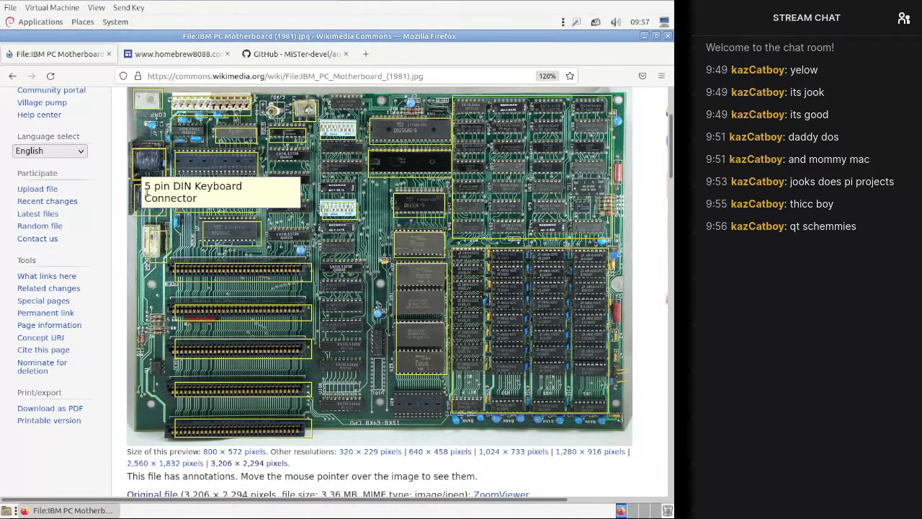
mouse_move(274, 142)
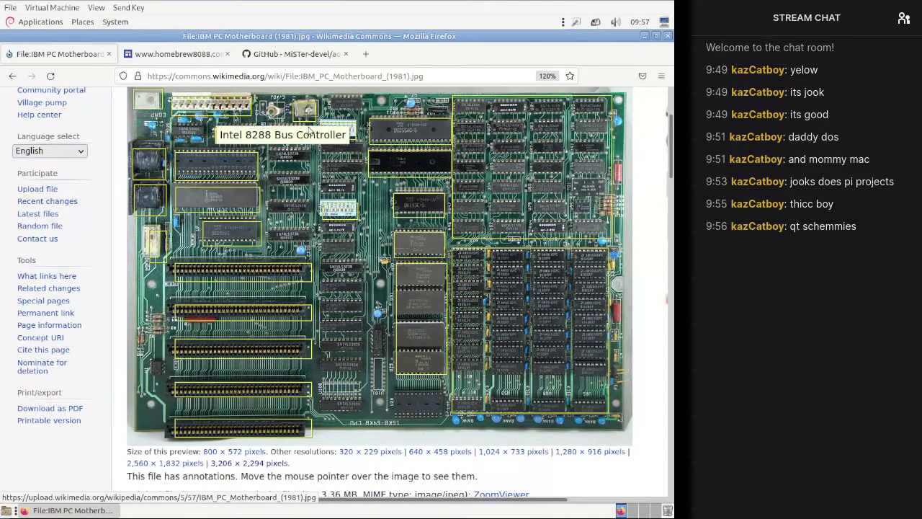
Step: Read the photo's annotations on the ROM chips, the logic IC area, the peripheral interface, DMA controller, interval timer and interrupt controller
mouse_move(411, 225)
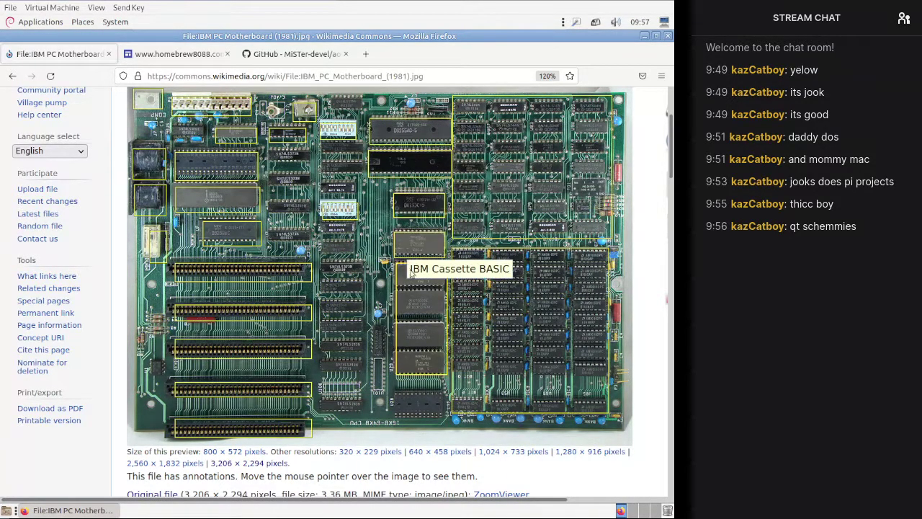
mouse_move(486, 254)
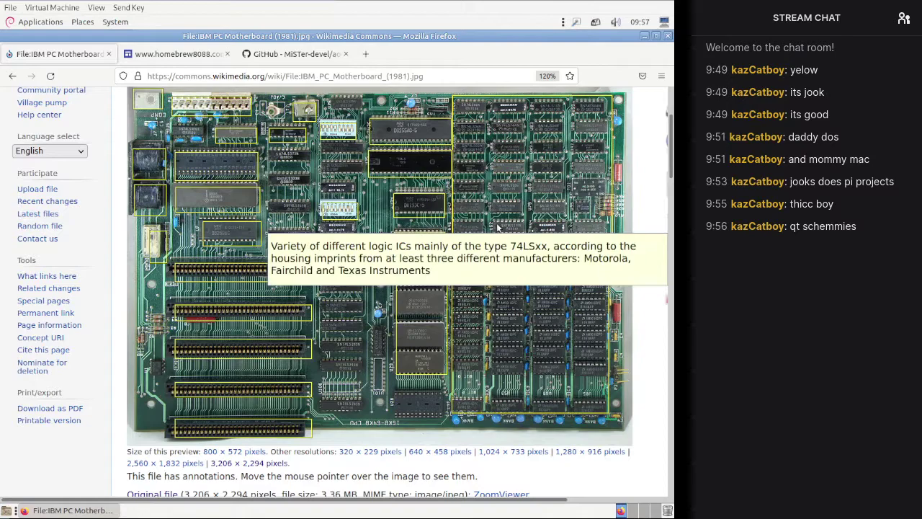
mouse_move(339, 218)
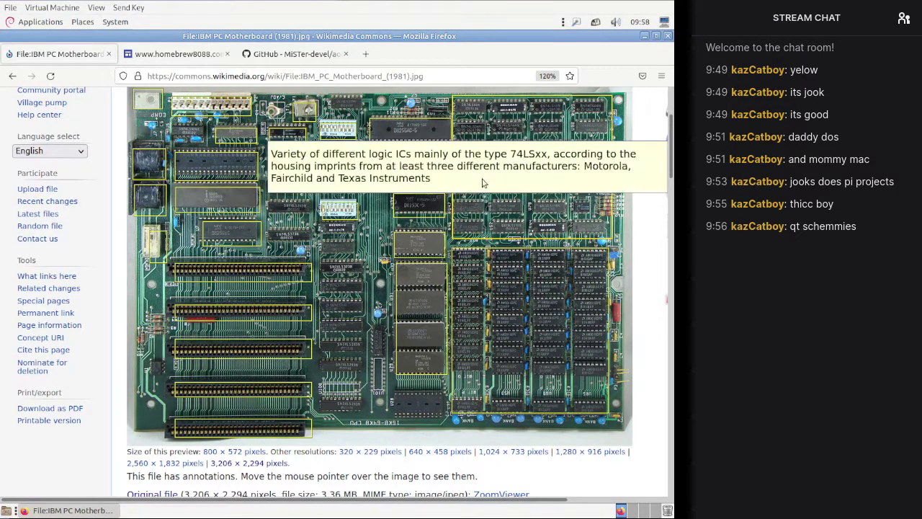
mouse_move(366, 139)
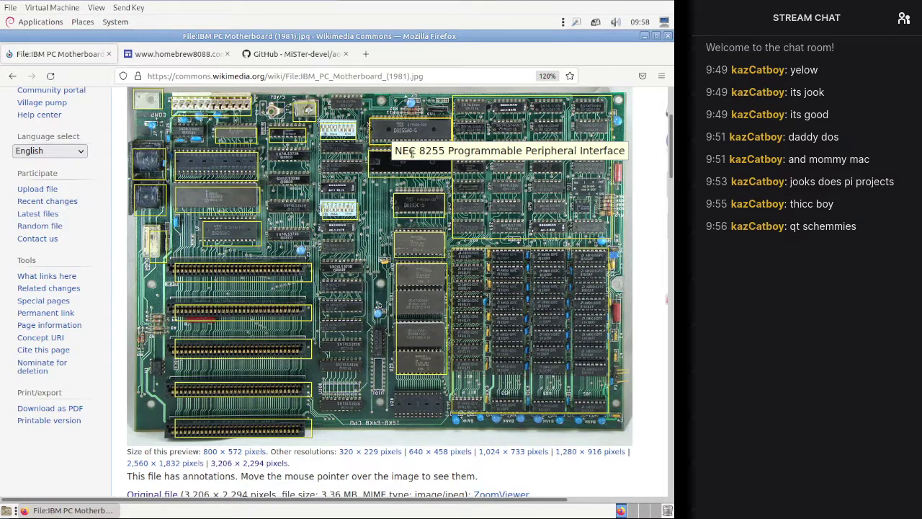
mouse_move(406, 171)
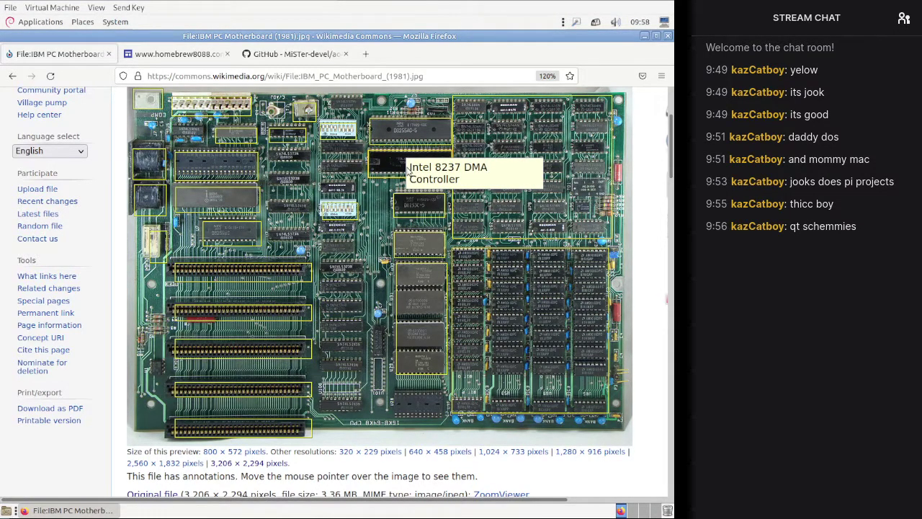
mouse_move(410, 203)
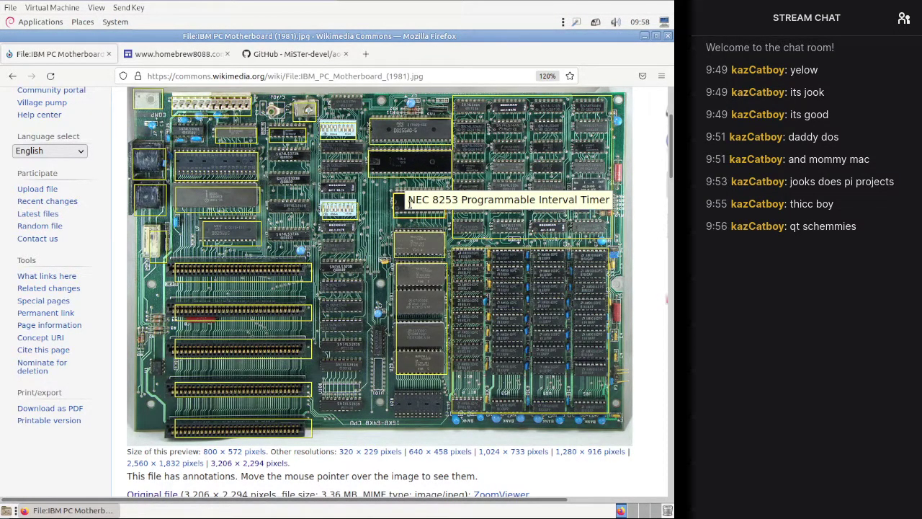
mouse_move(431, 307)
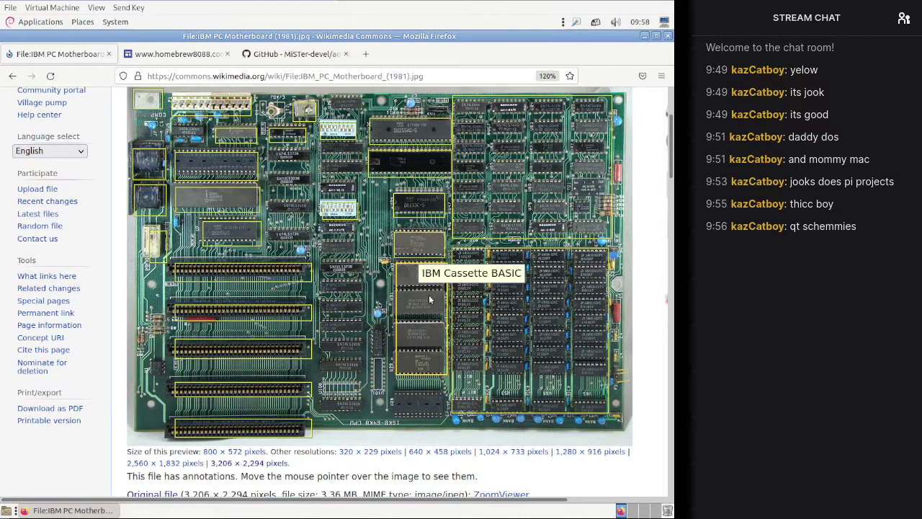
mouse_move(571, 148)
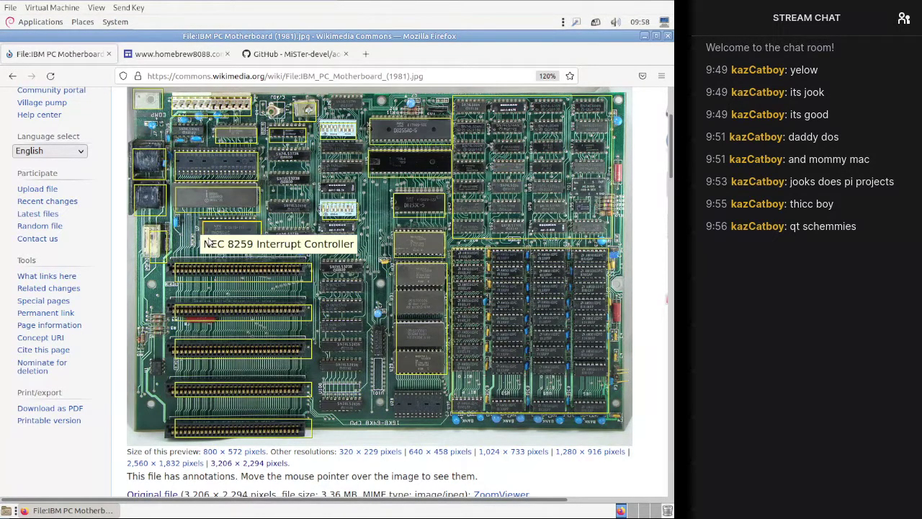
scroll(659, 231, up, 2)
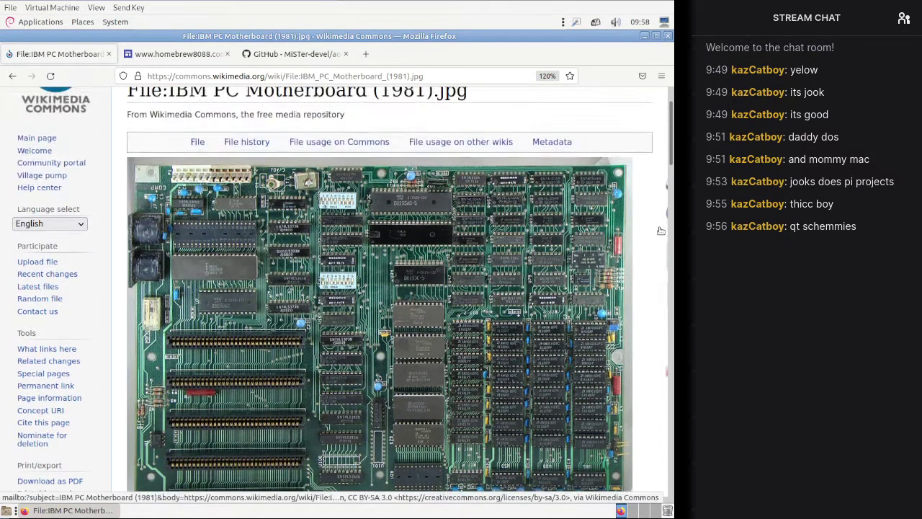
scroll(657, 231, down, 2)
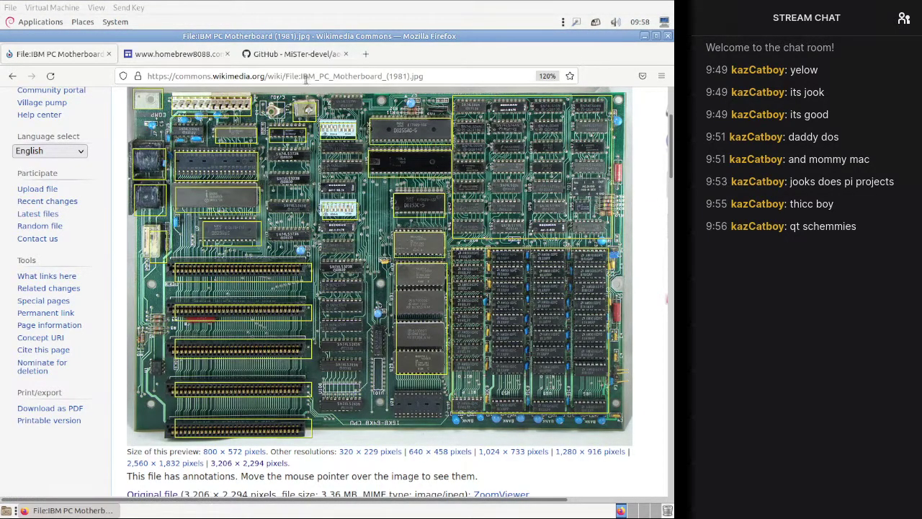
Step: Glance at the homebrew8088 page, then search the web for "vortex 486" in the tab showing the ao486 GitHub page
click(186, 55)
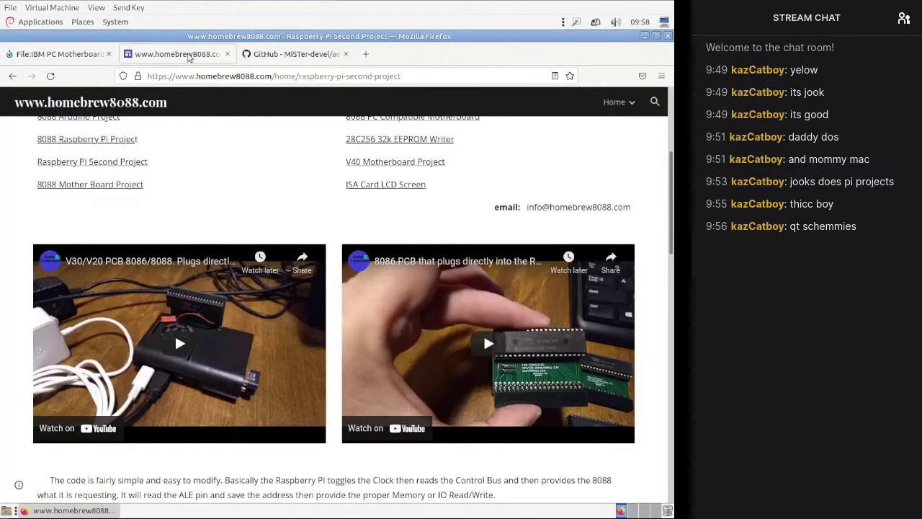
click(68, 54)
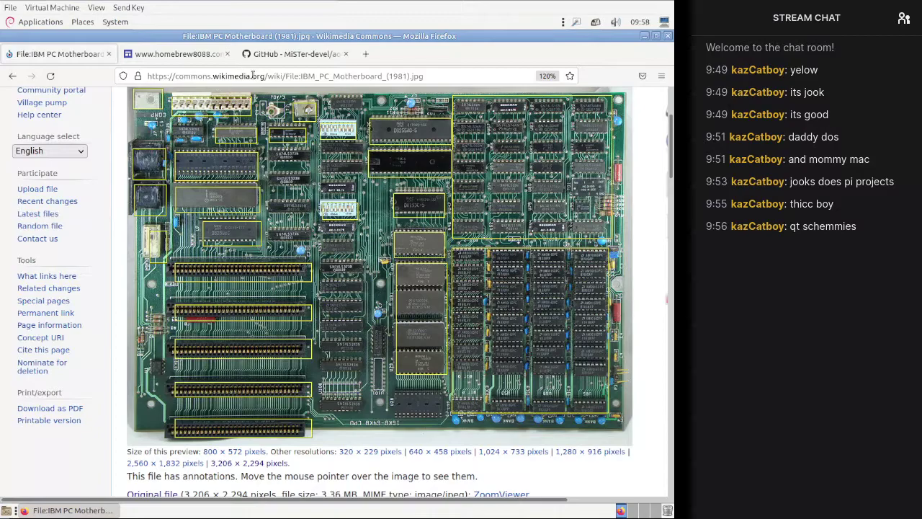
click(288, 54)
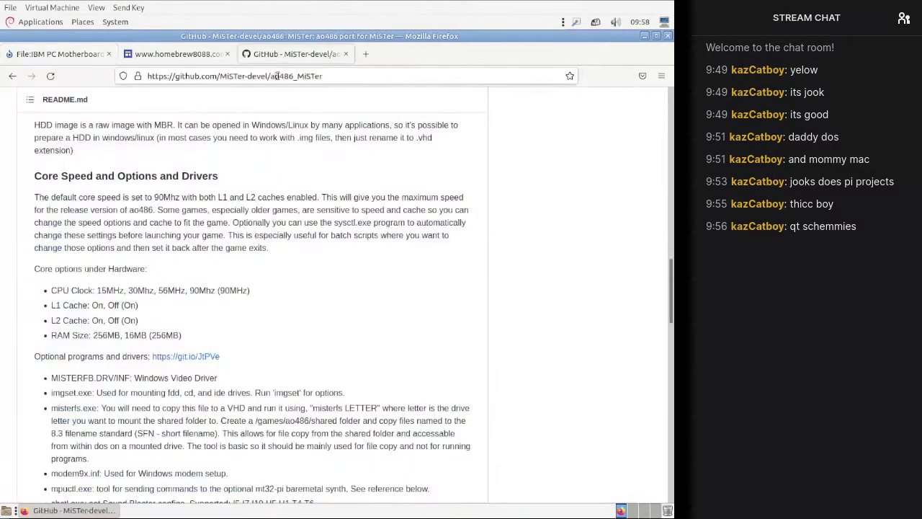
click(281, 75)
text(vortex 486)
key(Return)
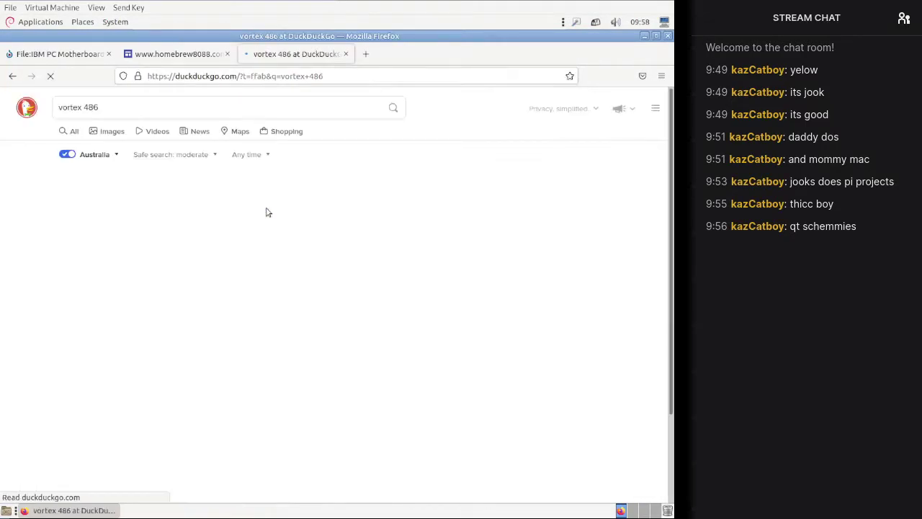
scroll(138, 339, down, 2)
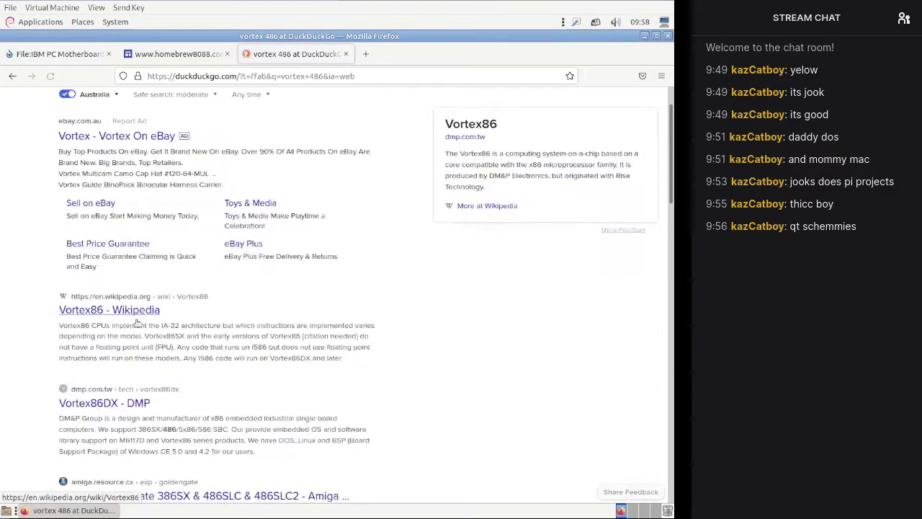
Step: Open the DMP Vortex86DX result, review its system block diagram and feature list, and close its tab
click(129, 405)
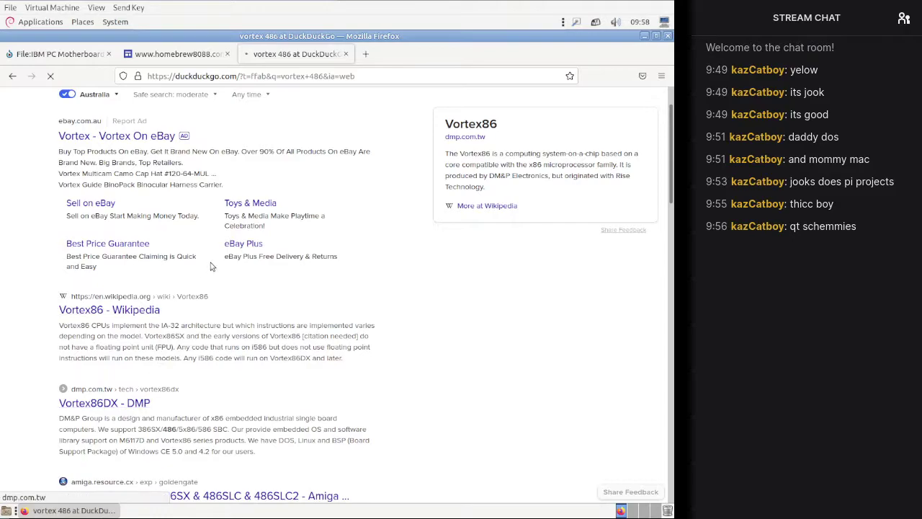
scroll(209, 265, down, 8)
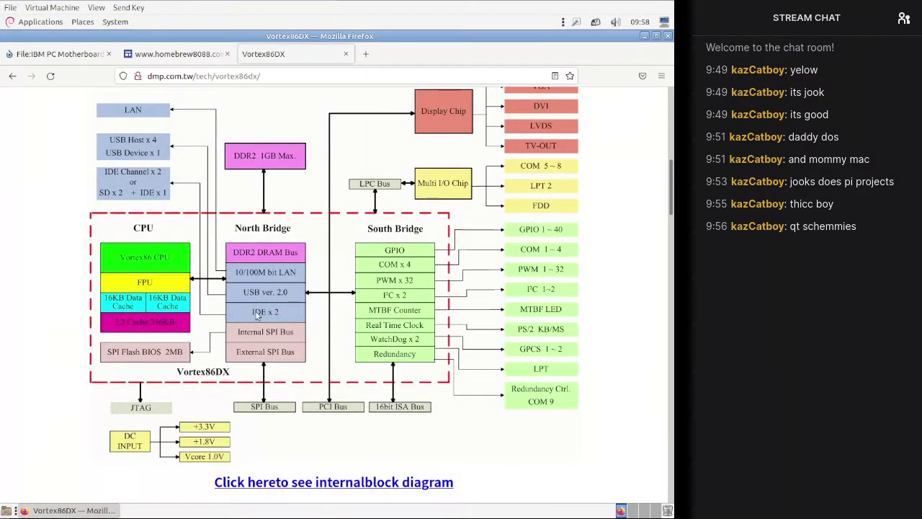
scroll(217, 331, up, 2)
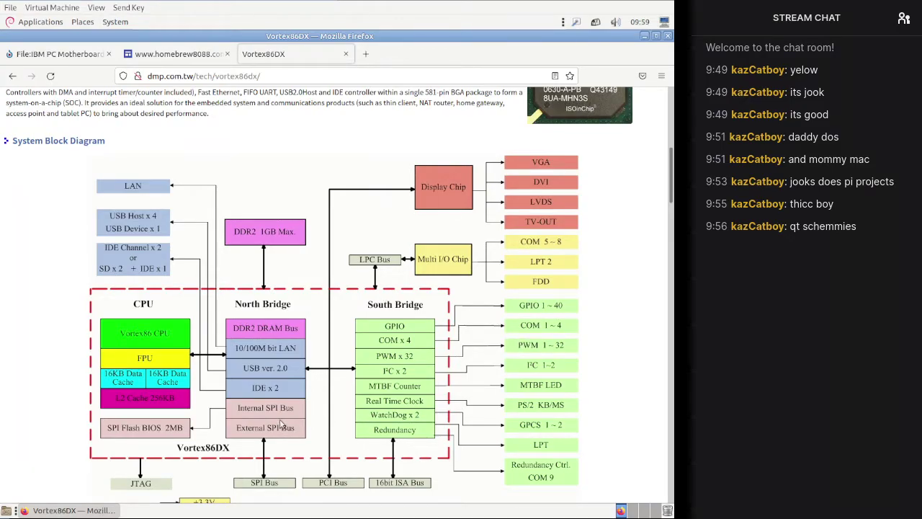
scroll(346, 448, down, 5)
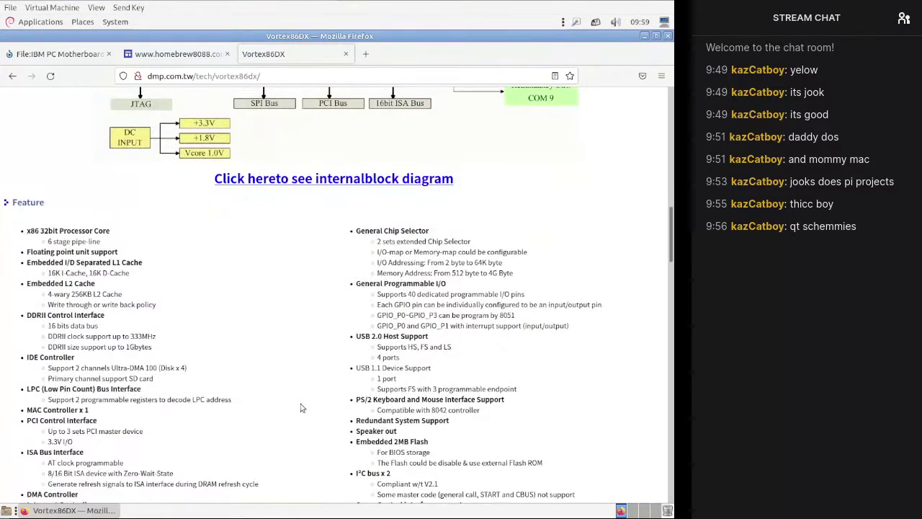
scroll(302, 407, down, 12)
key(ctrl+w)
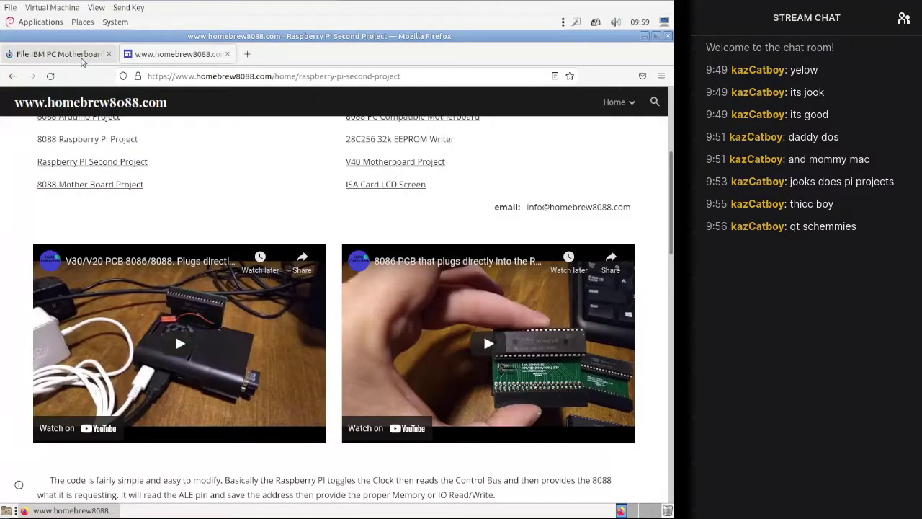
Step: Reread the IBM PC motherboard photo's annotations on the CPU, keyboard connector, bus controller, logic ICs and interval timer, and close its tab
click(83, 59)
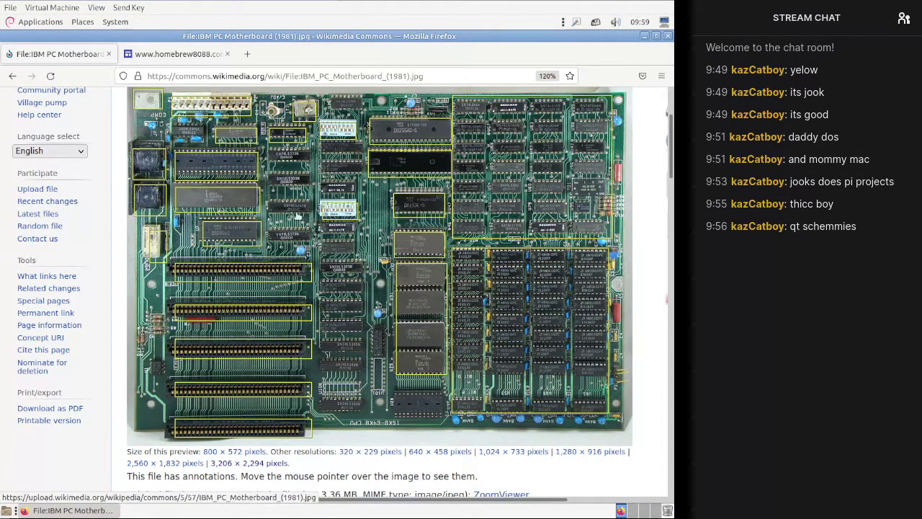
mouse_move(225, 191)
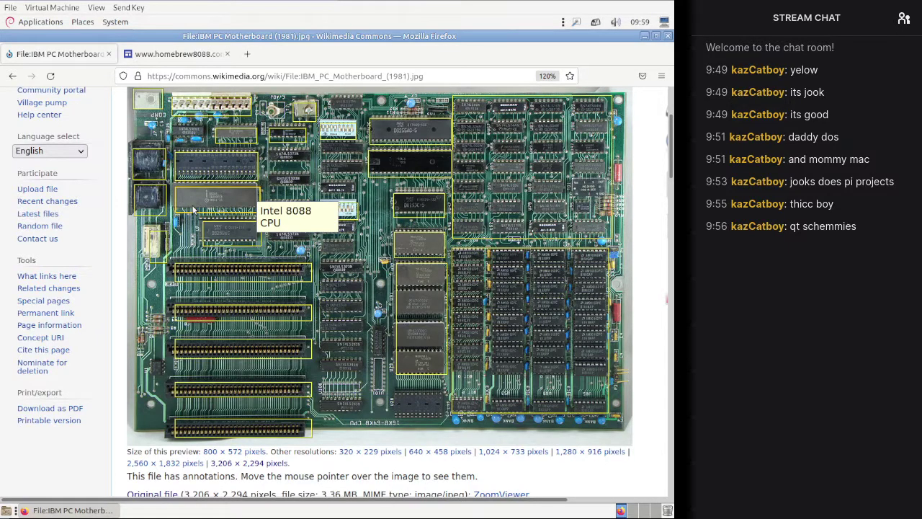
mouse_move(164, 169)
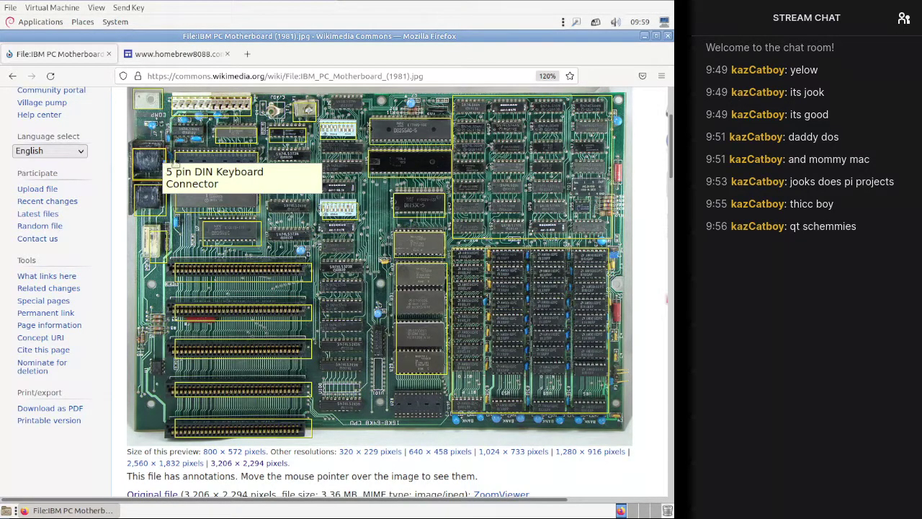
mouse_move(239, 137)
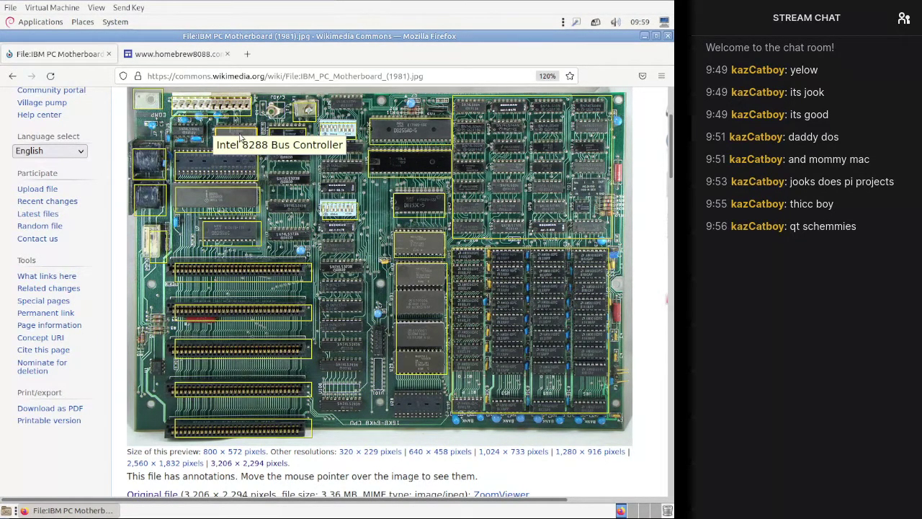
mouse_move(452, 139)
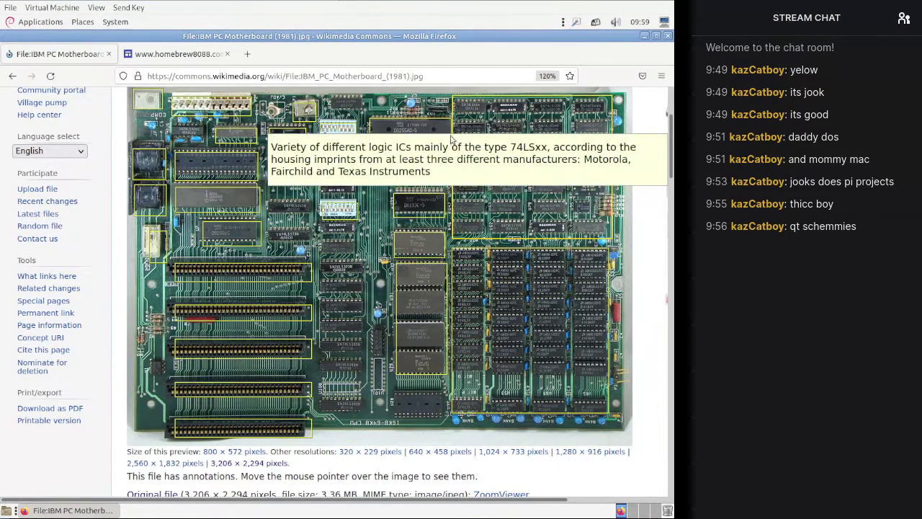
mouse_move(430, 206)
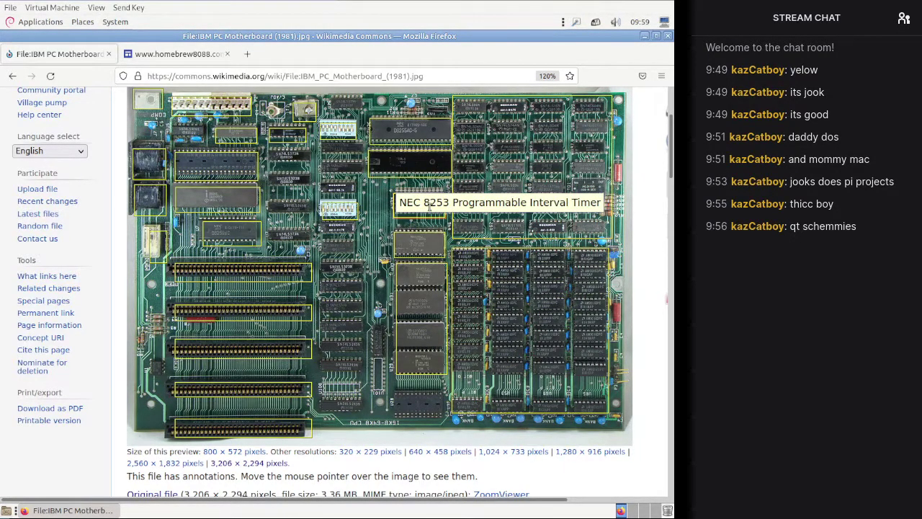
mouse_move(343, 212)
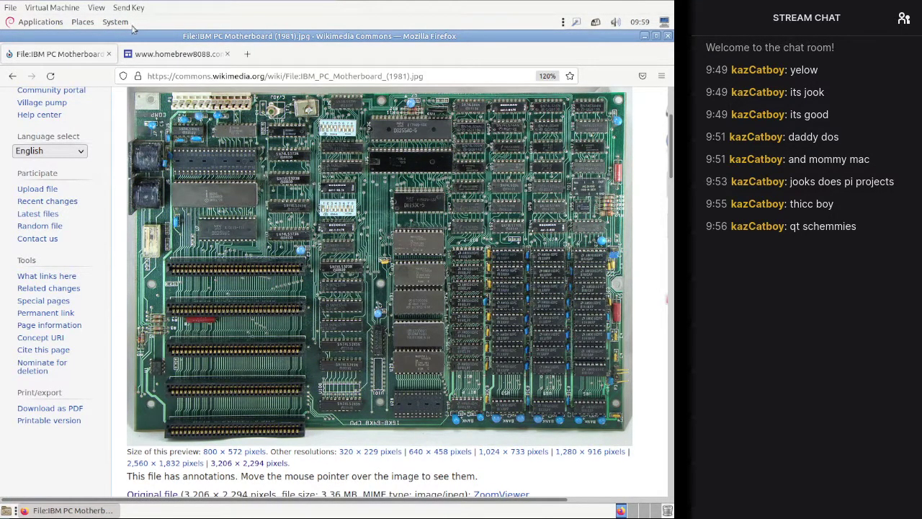
middle_click(99, 60)
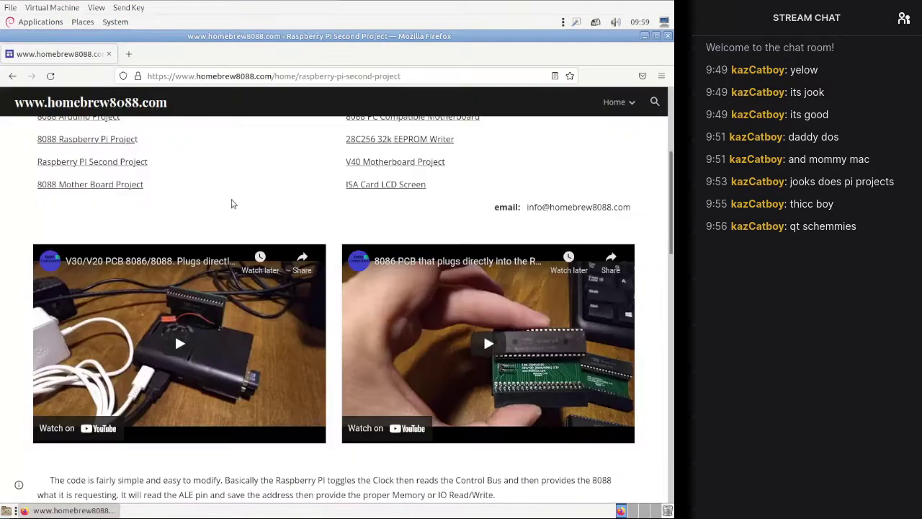
Step: Skim the homebrew8088 Raspberry Pi Second Project page down to its compile instructions and quit Firefox
scroll(231, 204, up, 4)
scroll(304, 319, down, 10)
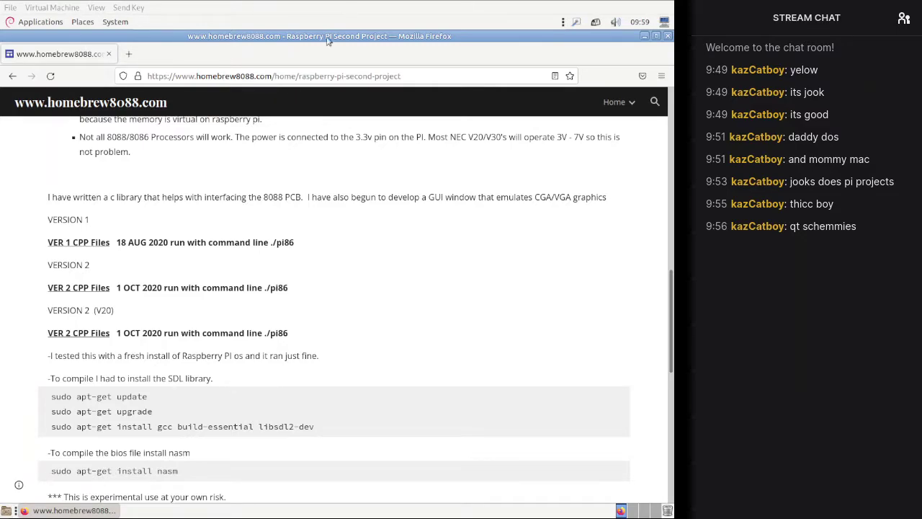
click(286, 77)
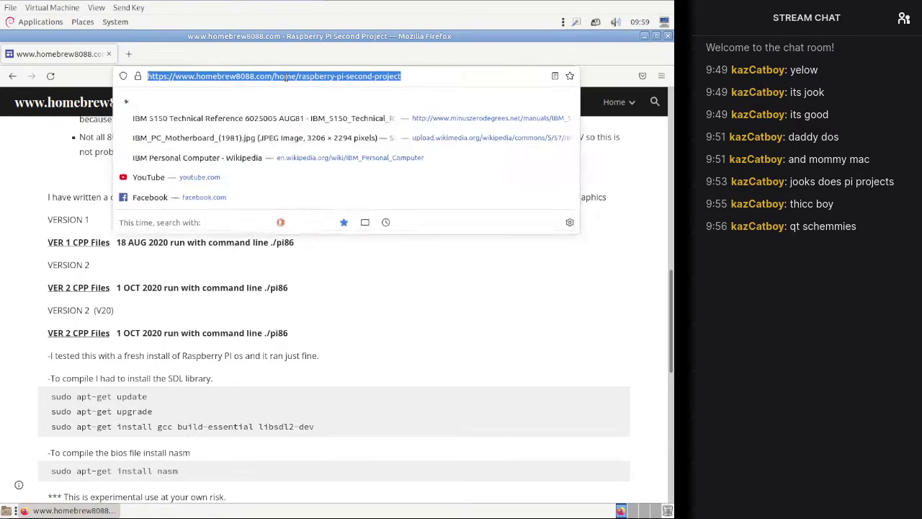
click(221, 72)
key(ctrl+q)
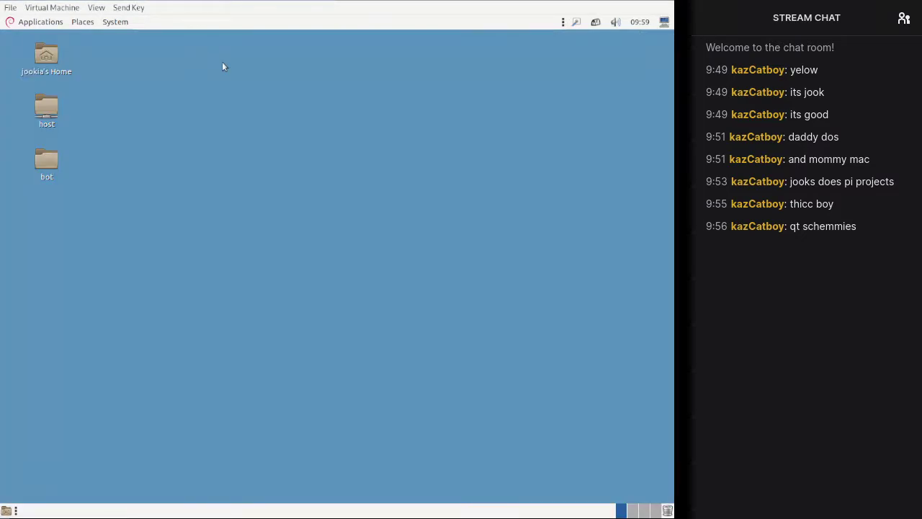
Step: Launch the Software application and glance at its repository and update options
click(40, 21)
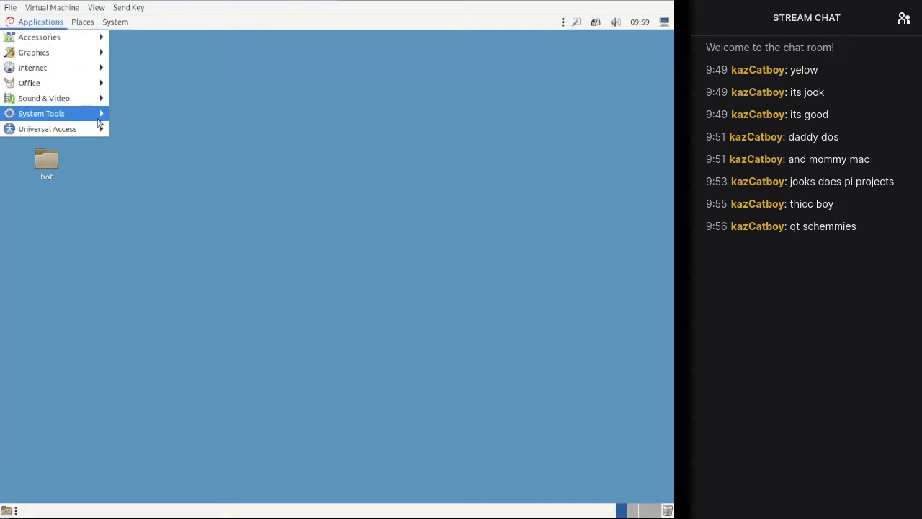
mouse_move(44, 113)
click(170, 235)
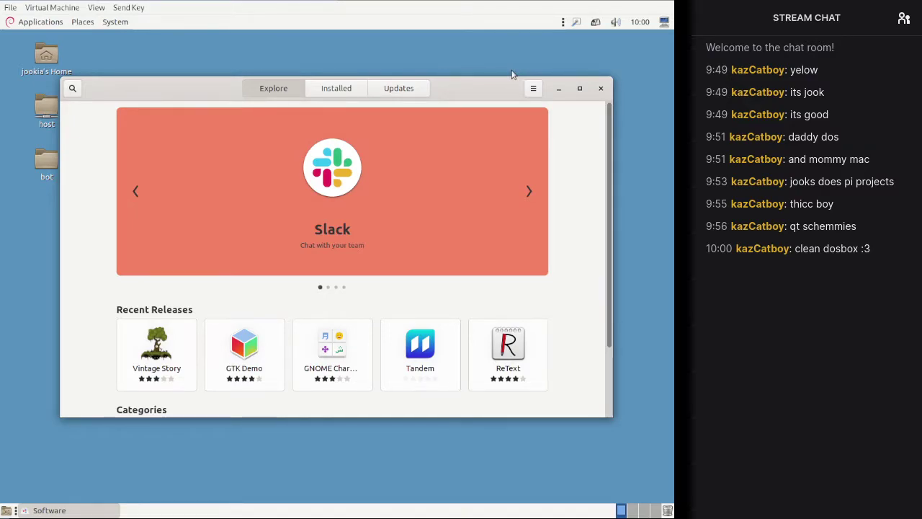
click(530, 96)
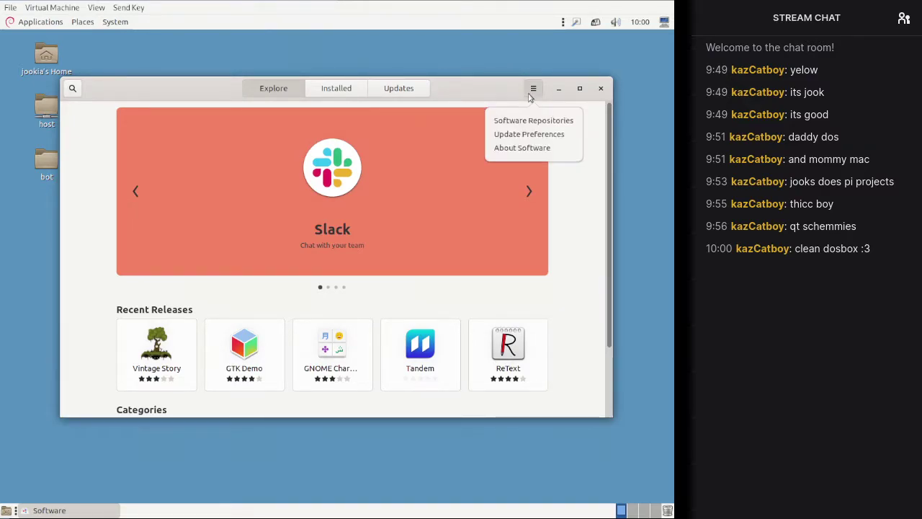
click(485, 92)
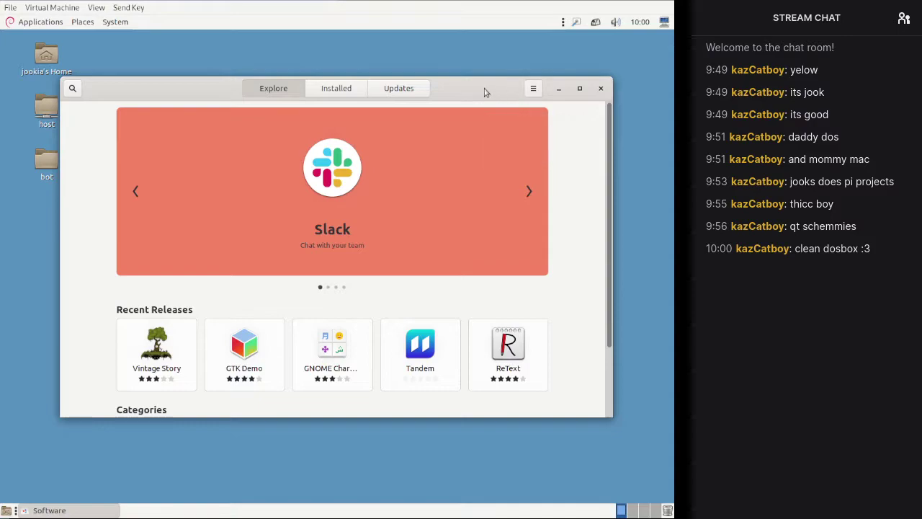
Step: Search the software catalogue for "dosbox" and install DOSBox-X
click(73, 88)
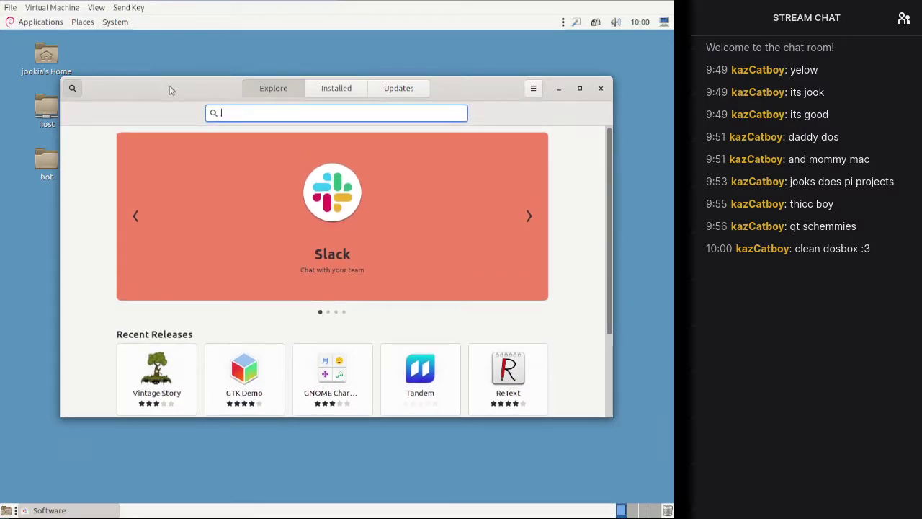
text(dosbox)
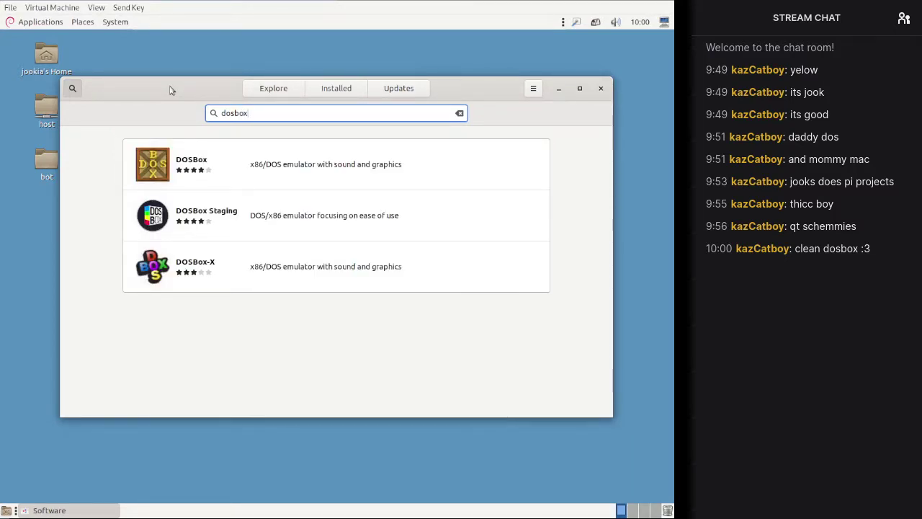
click(240, 261)
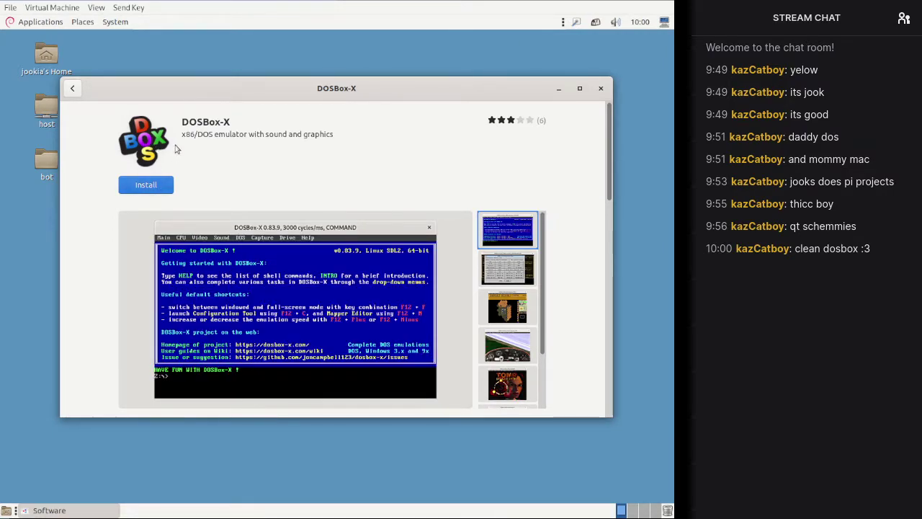
click(150, 186)
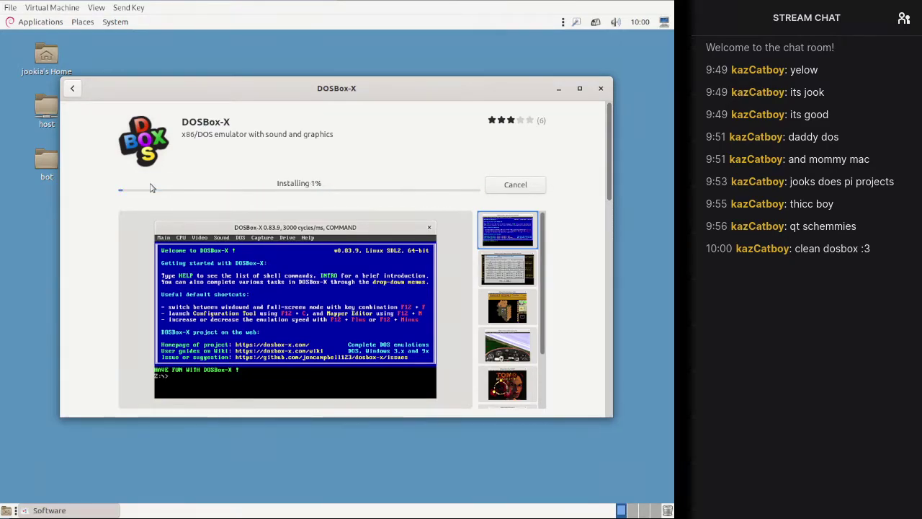
Step: Look through the DOSBox-X listing's details and description, and shift the Software window down across the desktop
drag(608, 130, 601, 271)
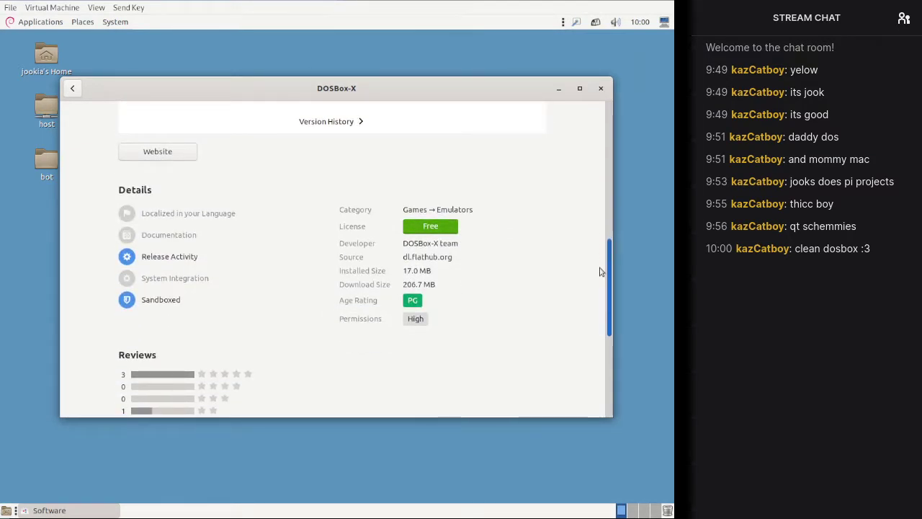
drag(601, 271, 595, 192)
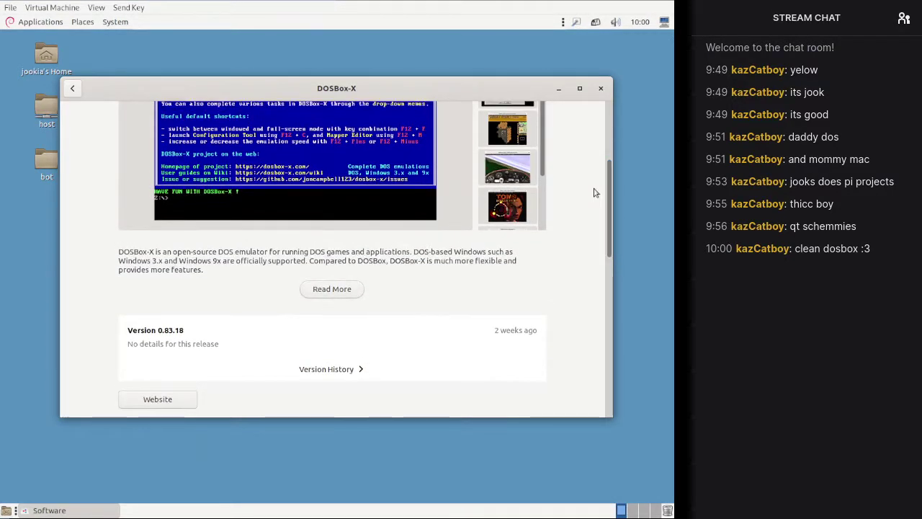
scroll(556, 230, up, 5)
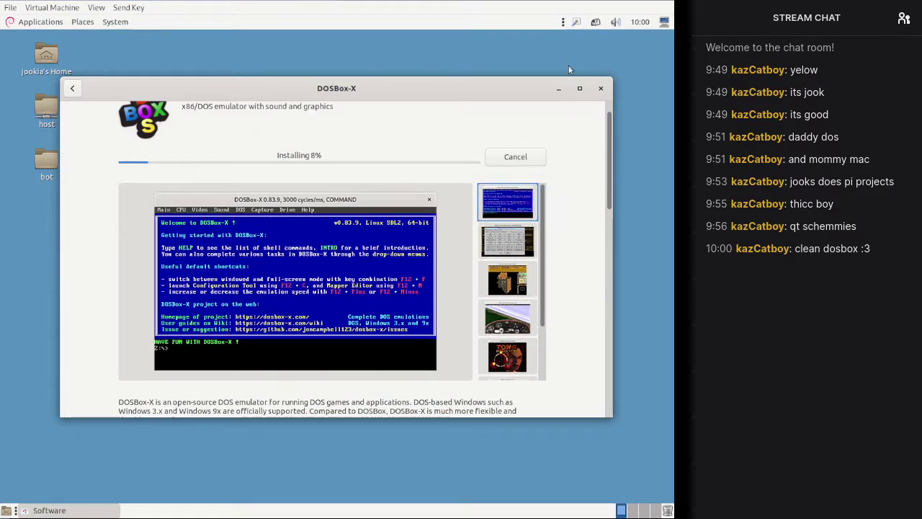
drag(288, 87, 330, 121)
Step: Search the web for "open watcom" in a new Firefox window and open the Open Watcom website from the results
click(32, 24)
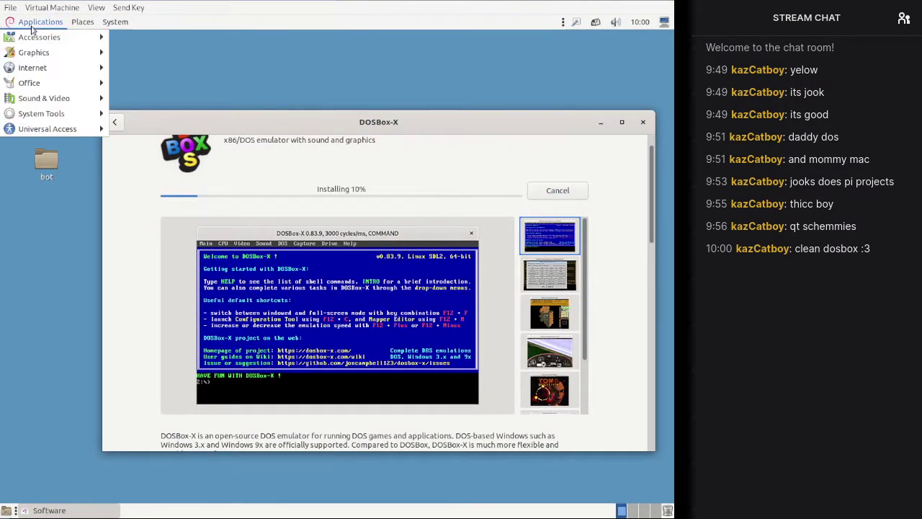
mouse_move(72, 75)
click(144, 68)
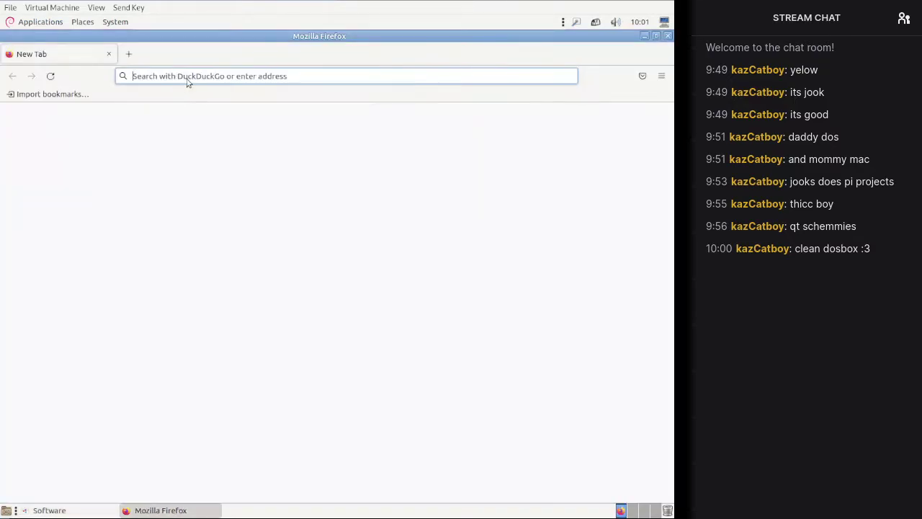
click(187, 80)
text(open watcom)
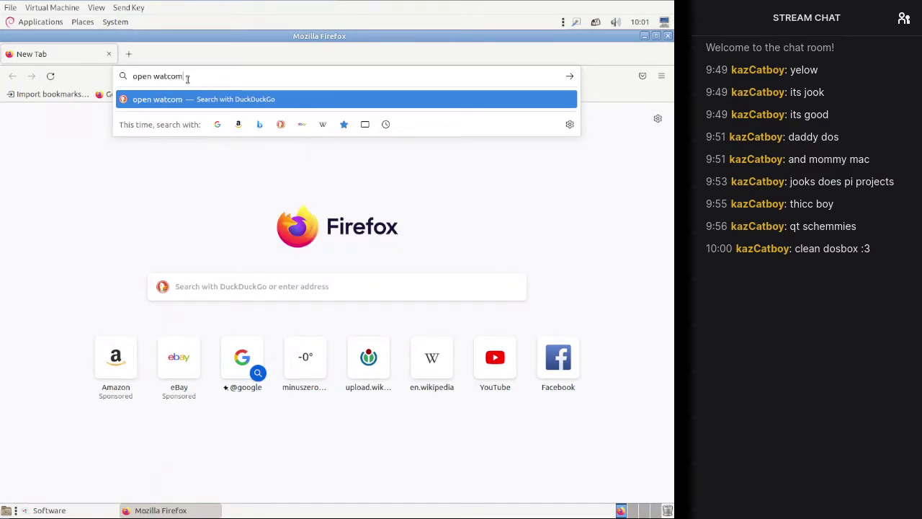
key(Return)
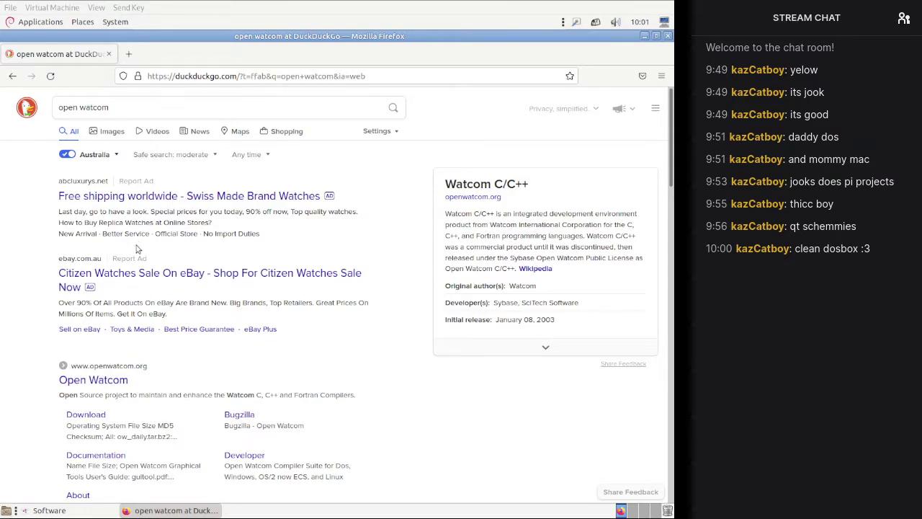
click(104, 386)
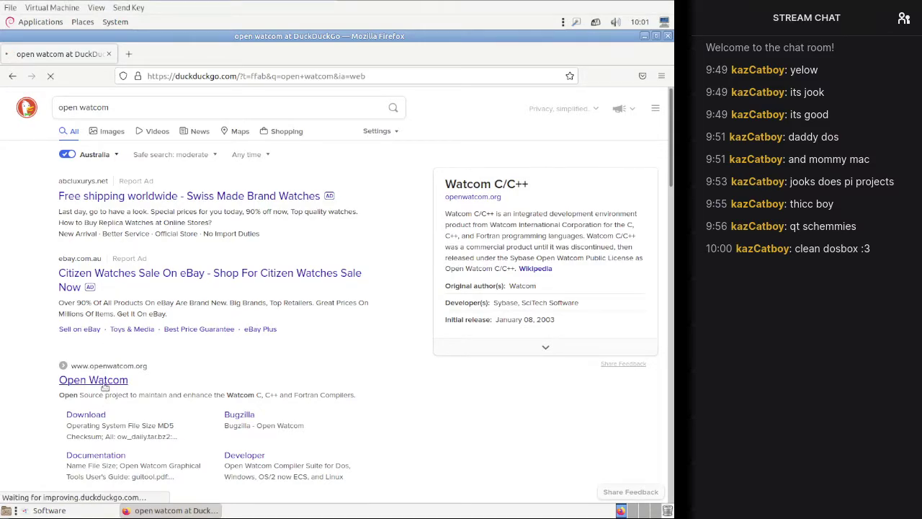
Step: Check the progress of the DOSBox-X installation and minimize the Software window
mouse_move(49, 510)
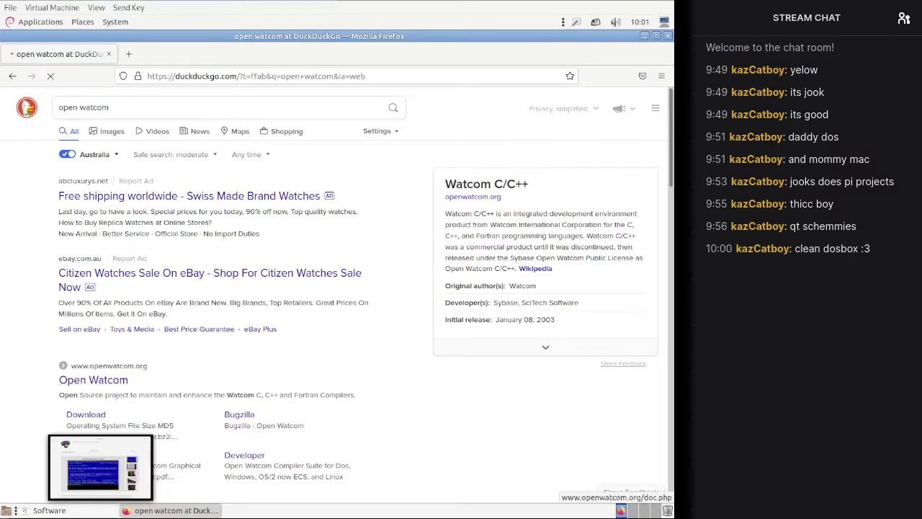
click(87, 510)
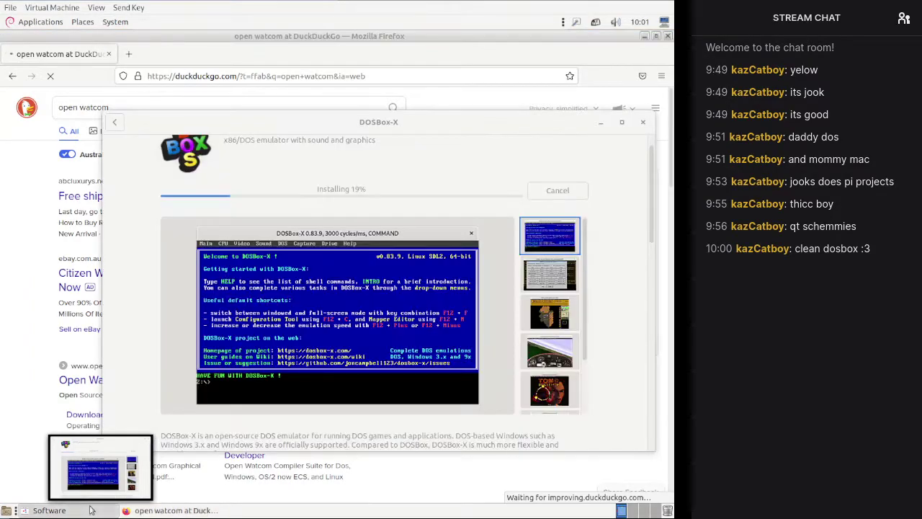
click(600, 126)
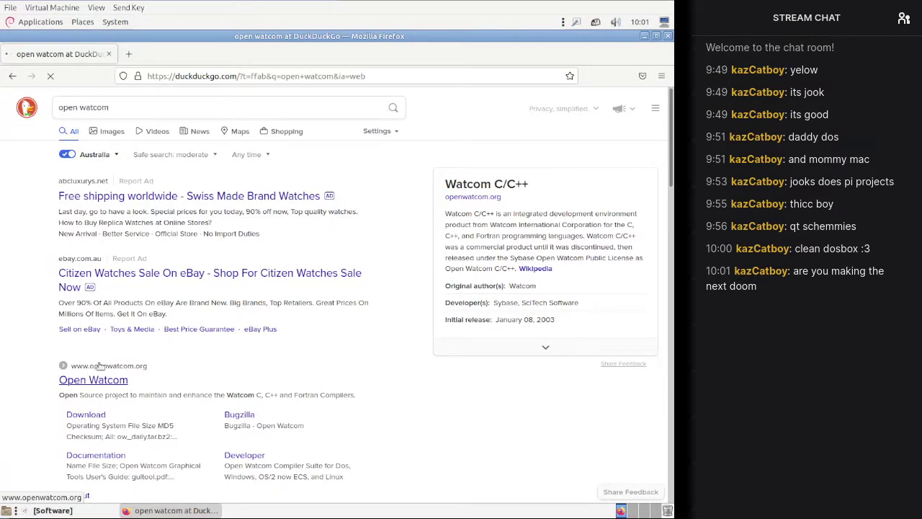
Step: Check the DOSBox-X installation progress again, return to the Firefox search results and retry opening the Open Watcom website
click(79, 509)
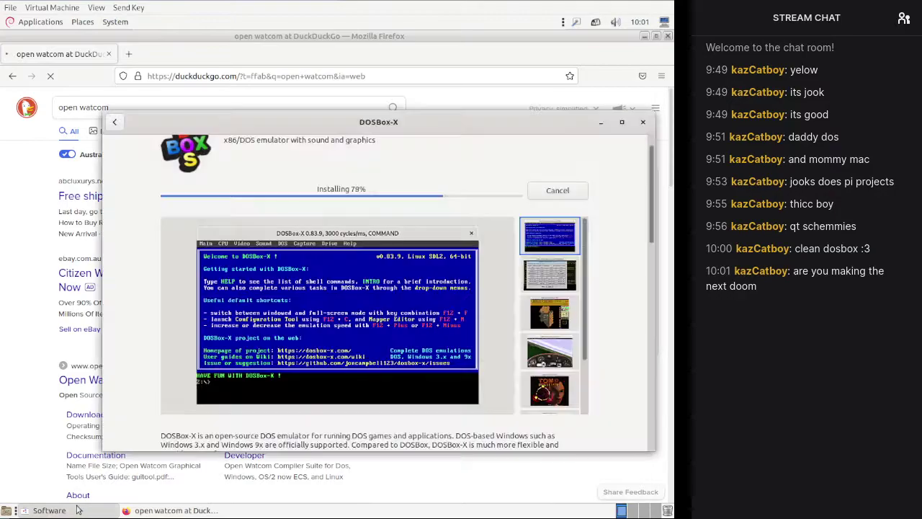
click(415, 44)
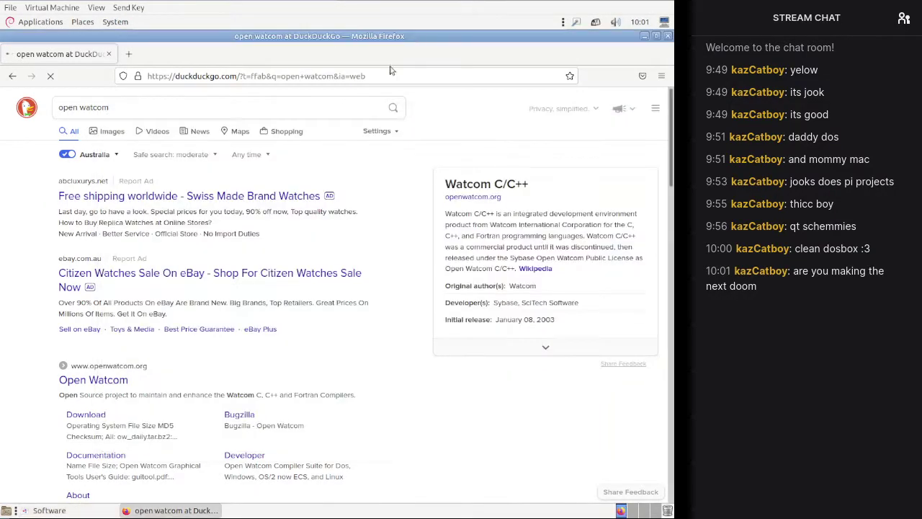
click(101, 422)
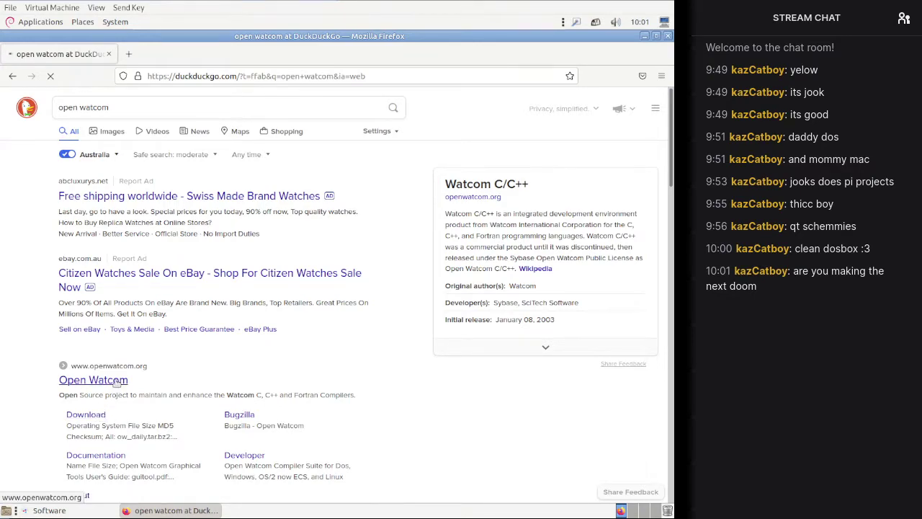
click(94, 511)
click(497, 66)
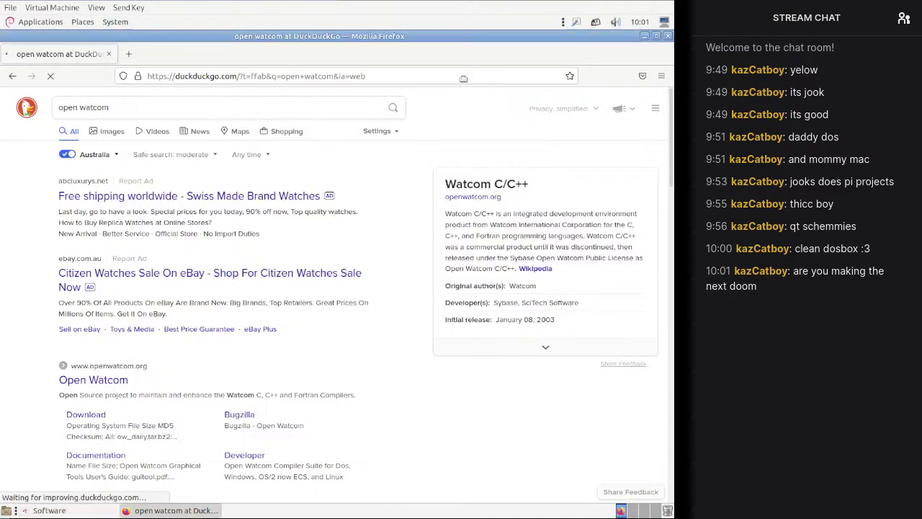
double_click(446, 36)
double_click(394, 209)
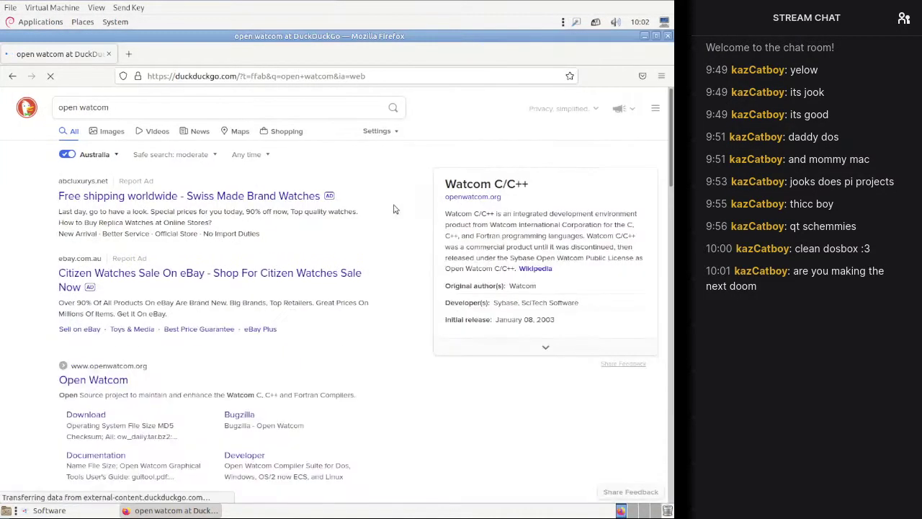
Step: Open the Open Watcom v2 Fork search result and go through its GitHub project to the open-watcom-v2 repository
scroll(394, 209, down, 3)
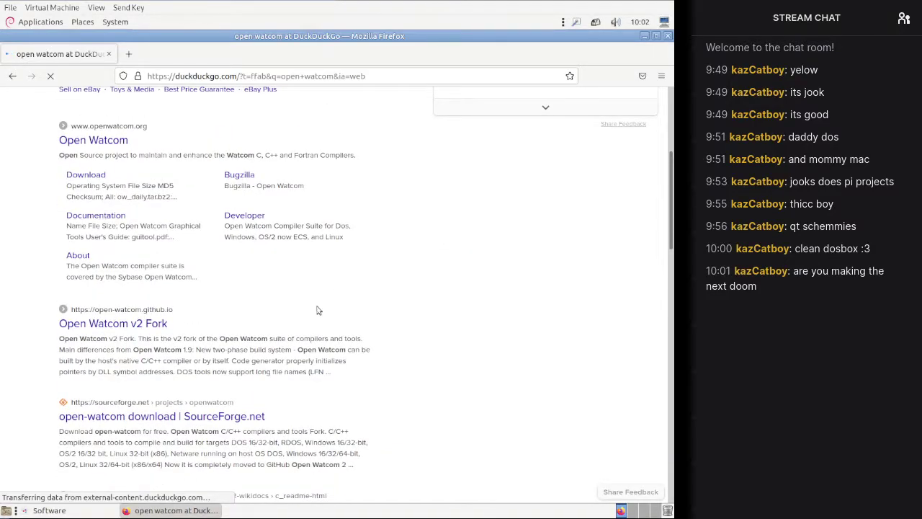
click(147, 322)
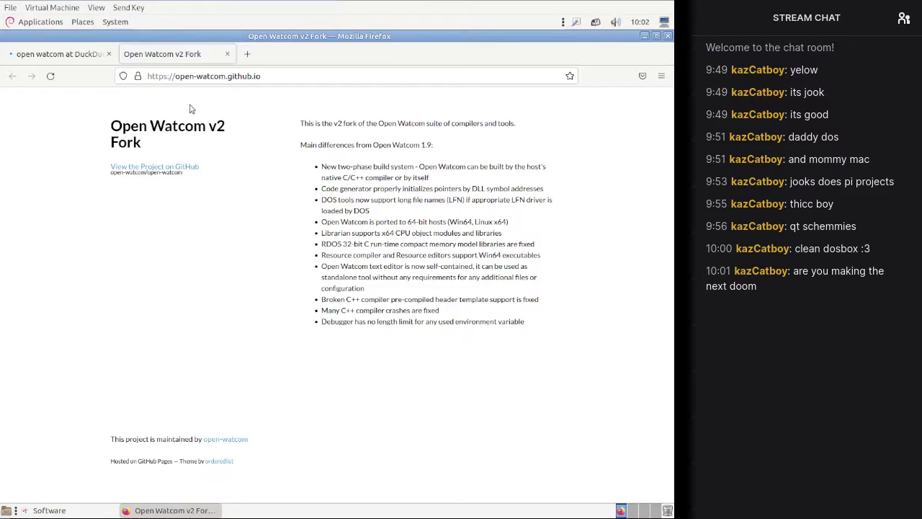
click(160, 173)
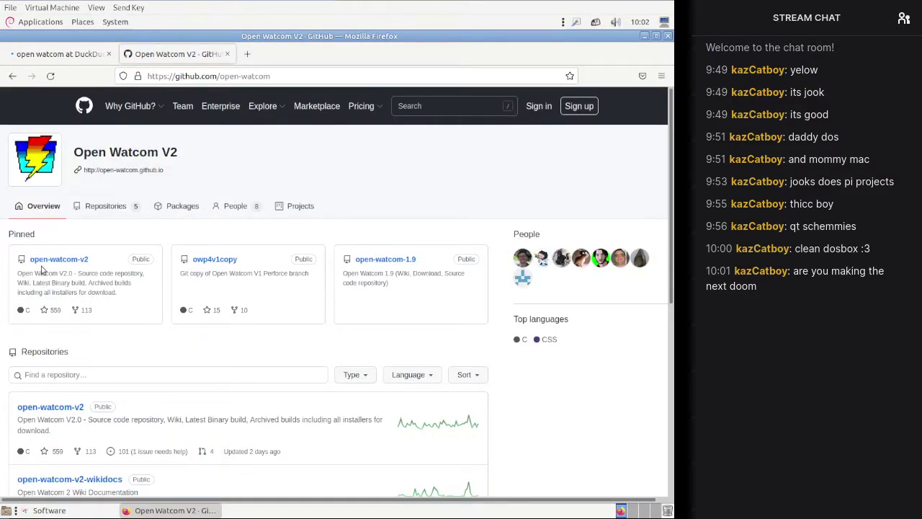
click(56, 260)
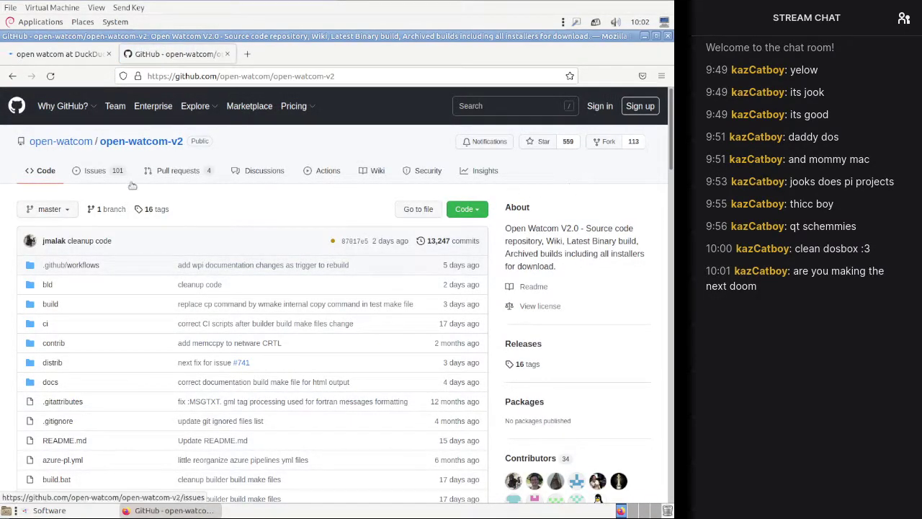
Step: Open the repository's releases and expand the assets of the Current-build release
scroll(220, 207, down, 4)
scroll(222, 209, up, 2)
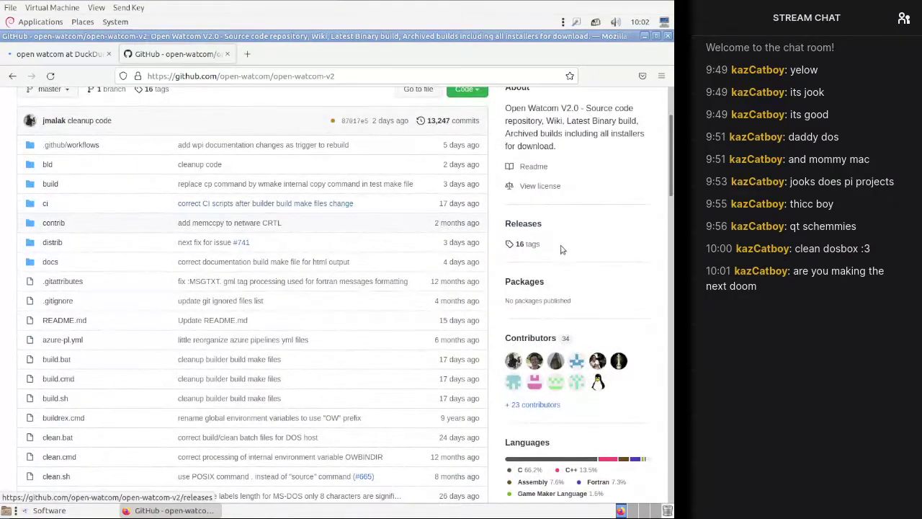
click(523, 223)
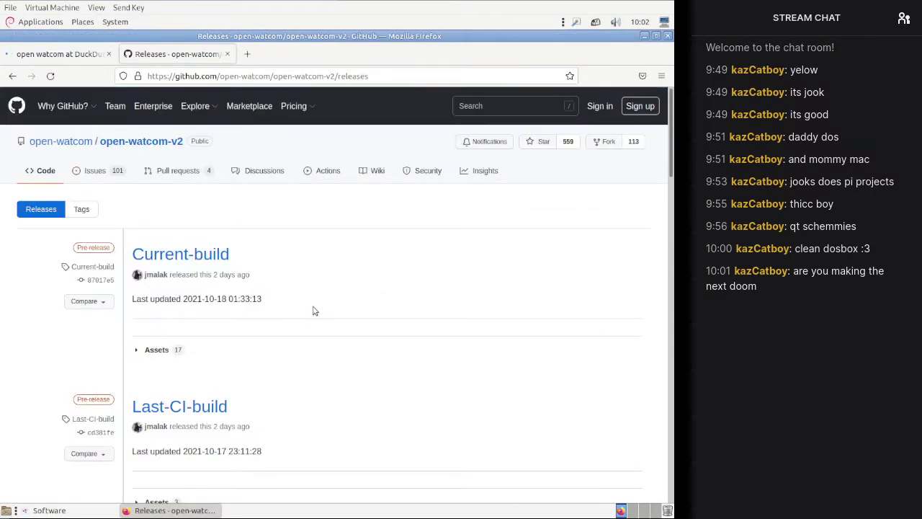
scroll(252, 344, down, 8)
scroll(252, 344, down, 5)
scroll(252, 344, up, 13)
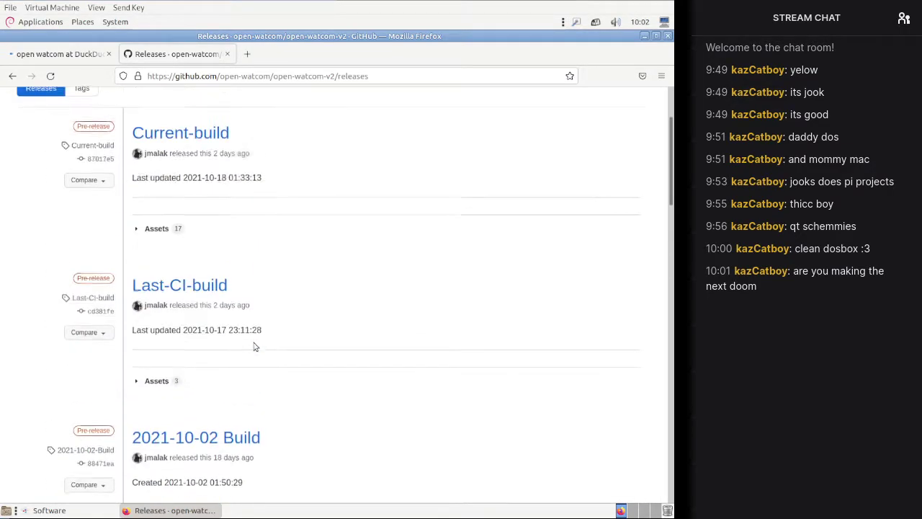
click(155, 230)
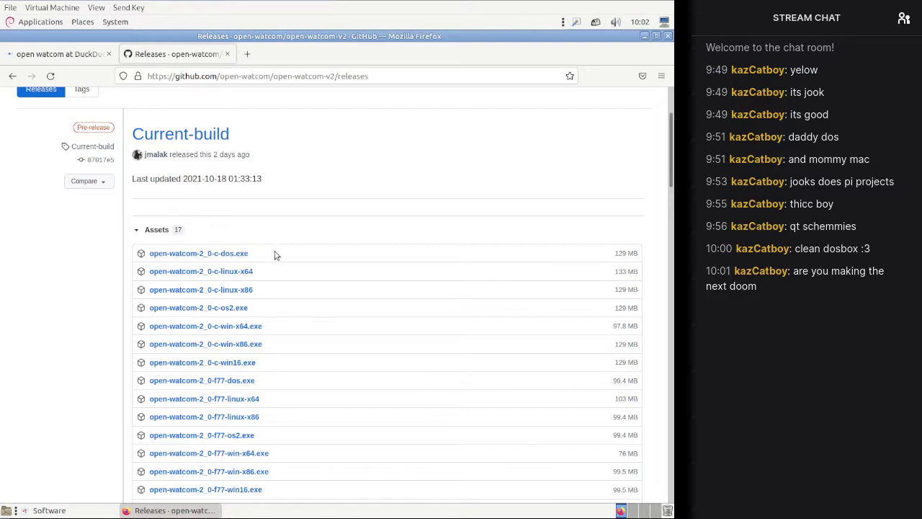
Step: Compare the Current-build installer variants and look further through the "open watcom" search results for guidance
scroll(274, 255, down, 1)
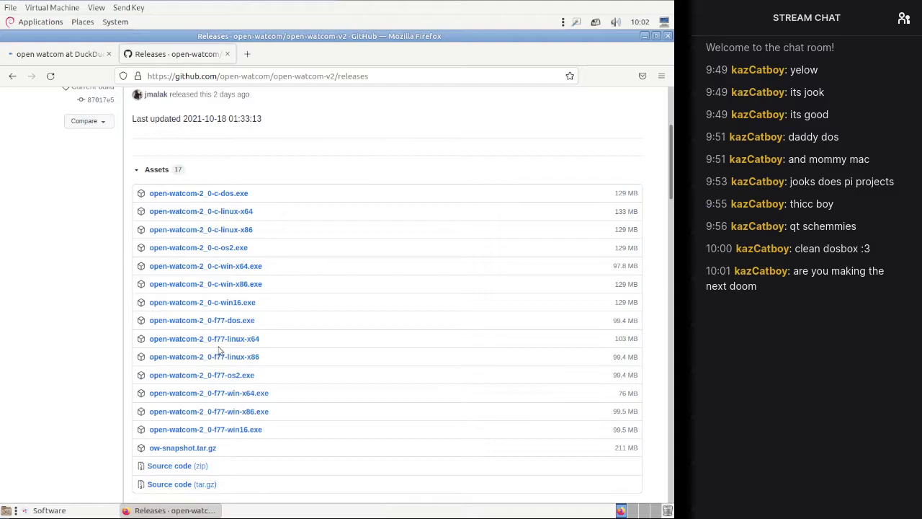
scroll(220, 349, up, 2)
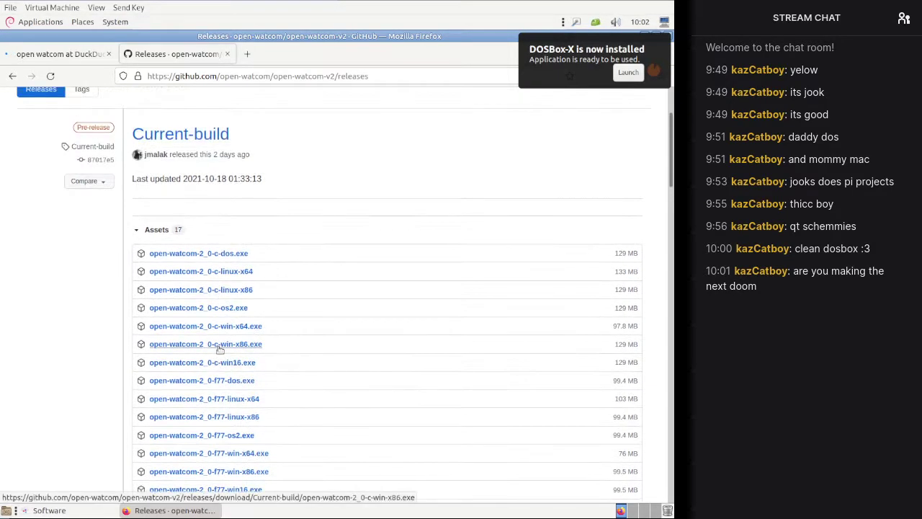
click(59, 54)
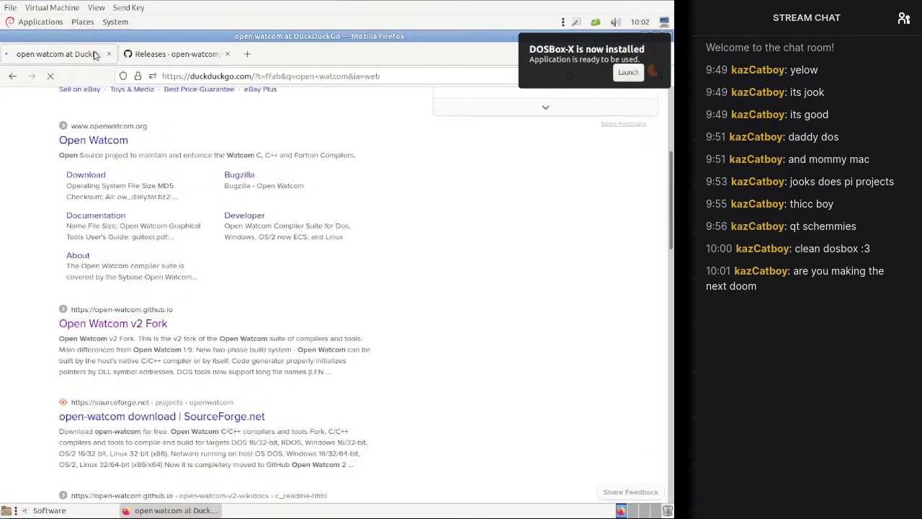
scroll(164, 240, down, 3)
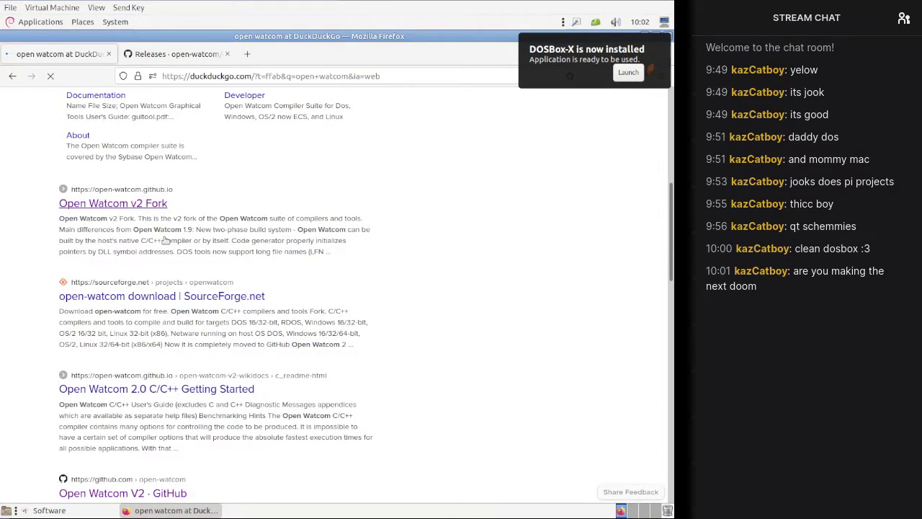
scroll(165, 240, down, 3)
click(199, 58)
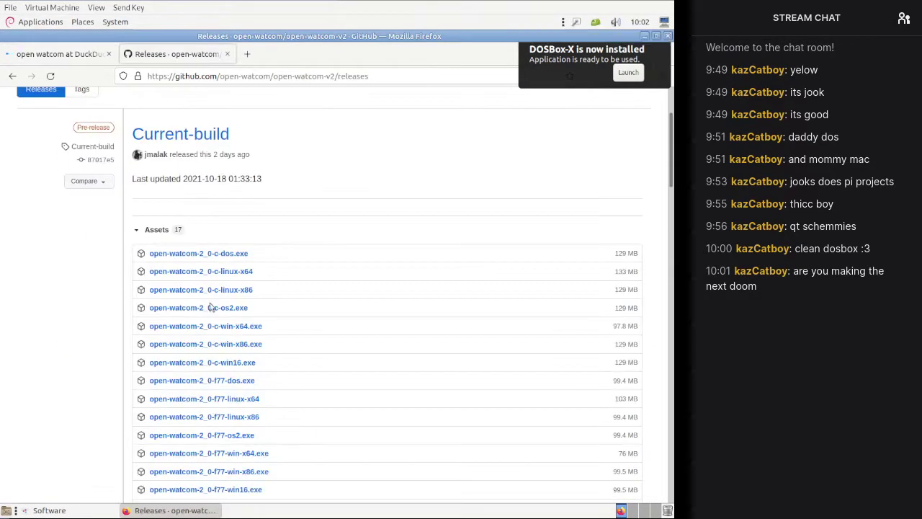
scroll(245, 343, up, 3)
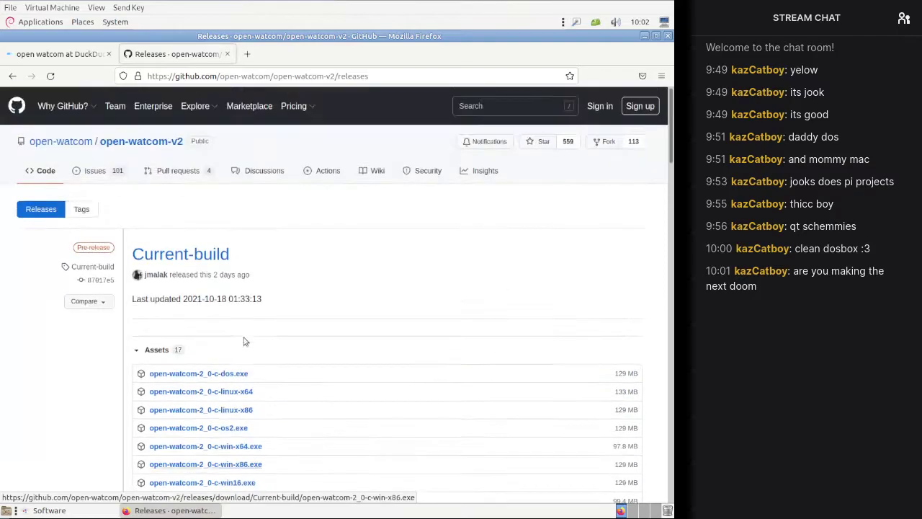
Step: Open the open-watcom-v2 repository in a new tab and search it for "f77"
middle_click(144, 142)
click(291, 54)
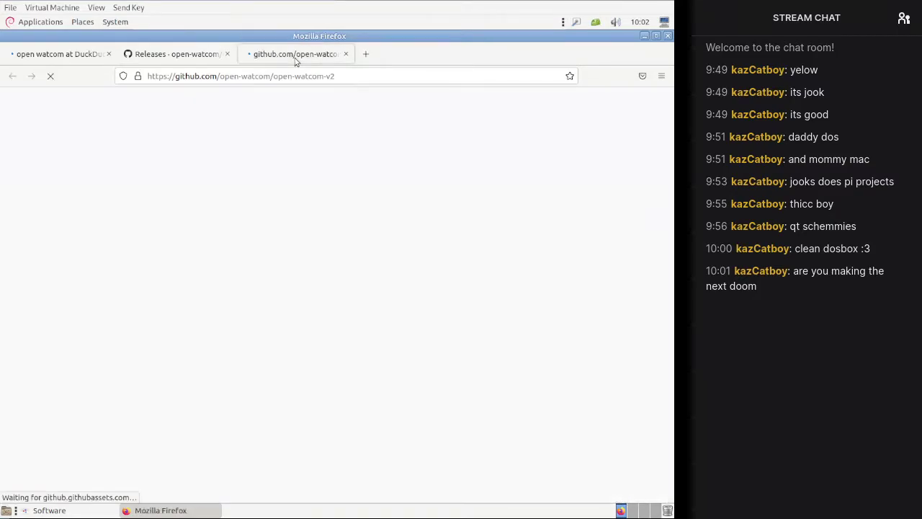
click(501, 108)
text(f)
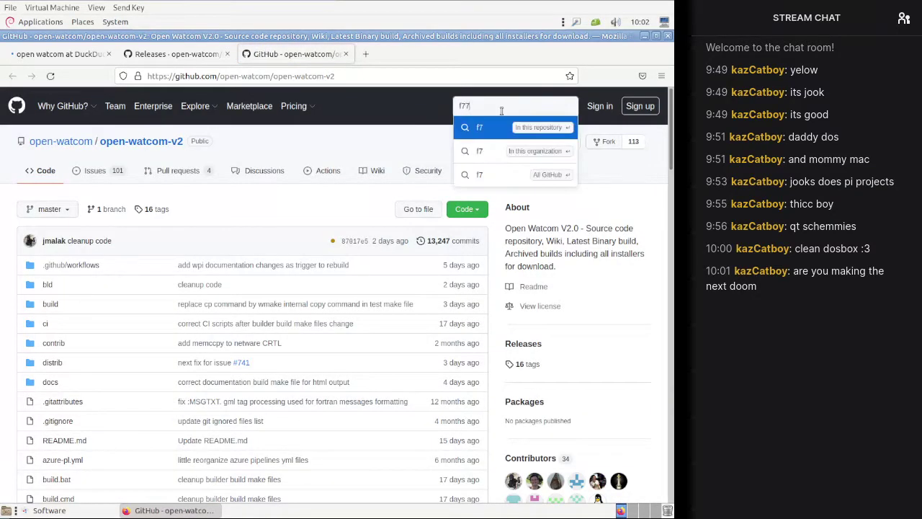
text(77)
key(Return)
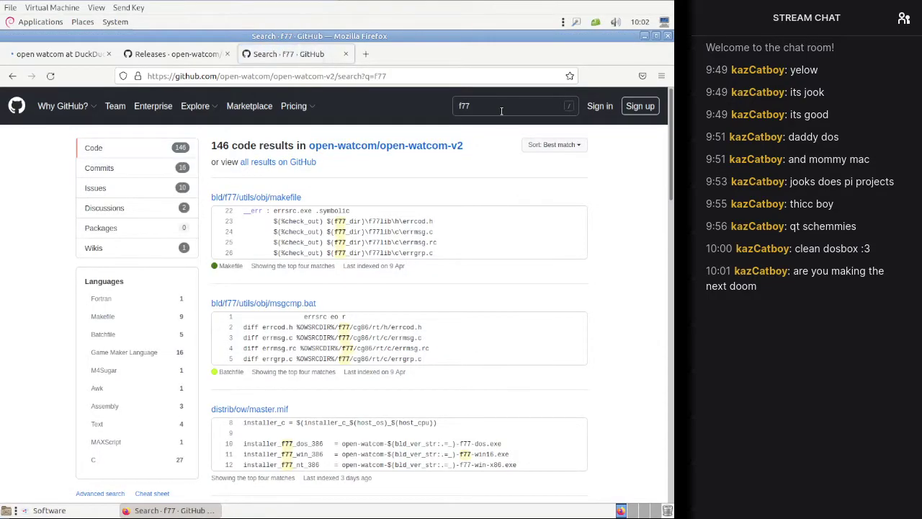
Step: Look through the code and commit matches for f77, and show the wiki matches
scroll(334, 318, down, 1)
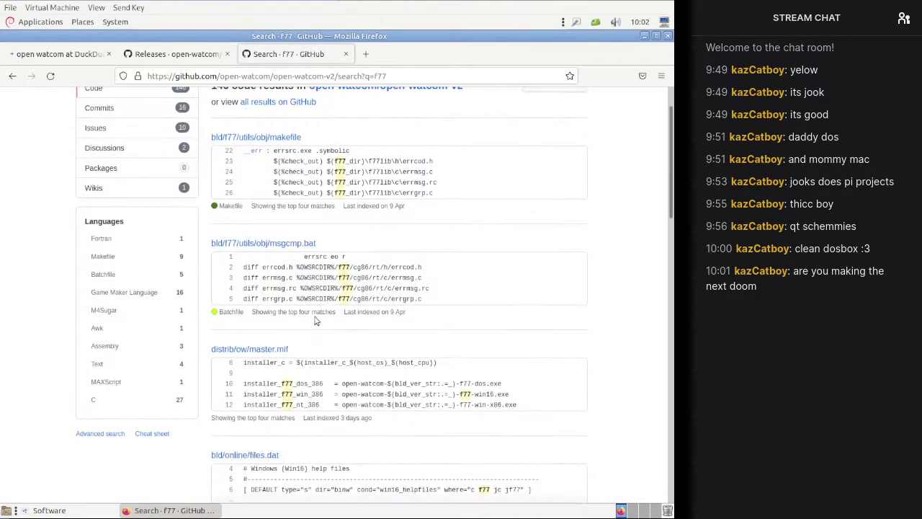
scroll(306, 321, up, 1)
click(168, 170)
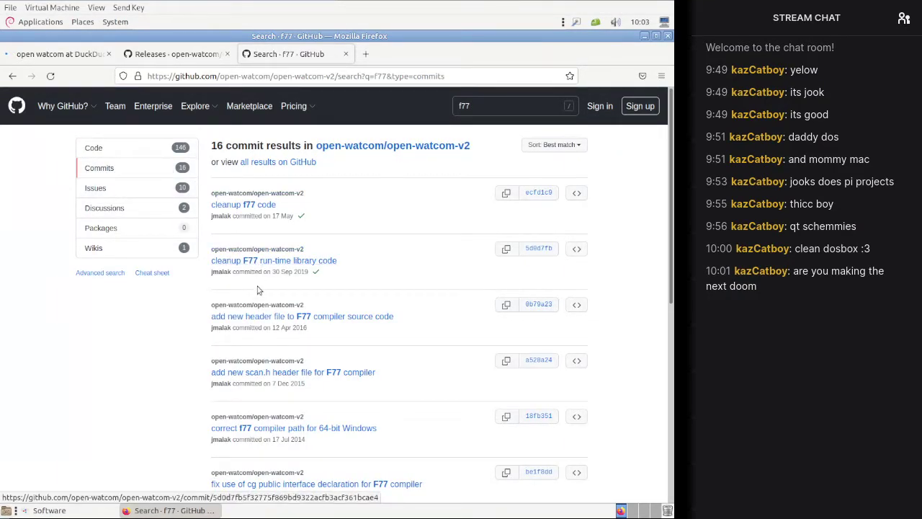
scroll(310, 364, down, 4)
scroll(308, 356, down, 2)
scroll(302, 346, up, 6)
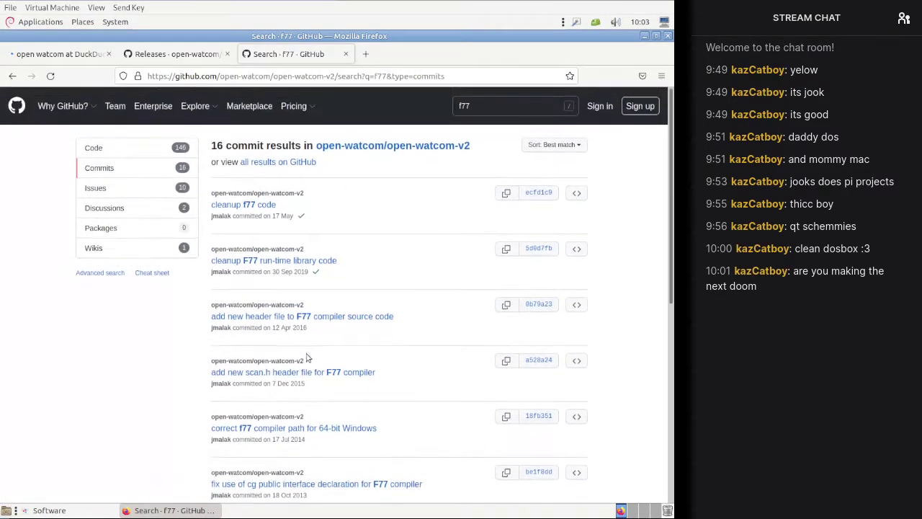
click(155, 250)
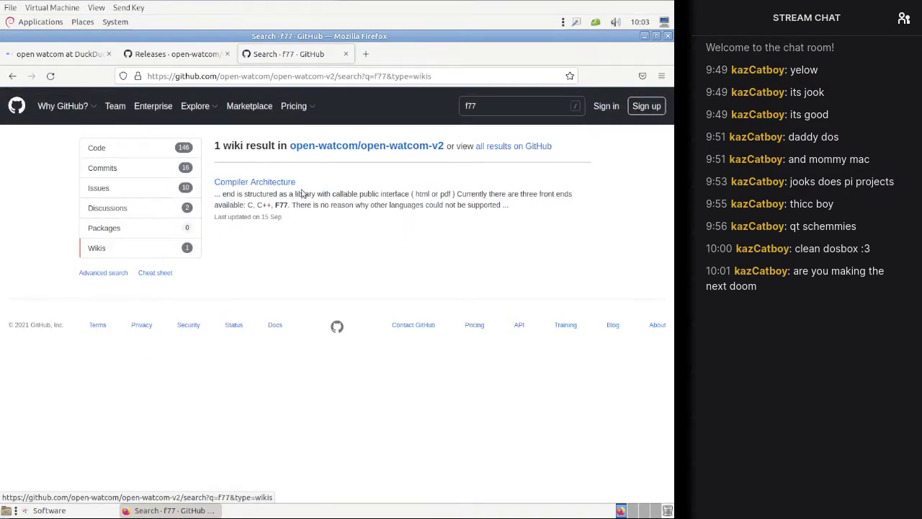
Step: Open the Compiler Architecture wiki page, find "F77" in it and read on to the Fortran Front End section
click(270, 184)
key(ctrl+f)
text(F77)
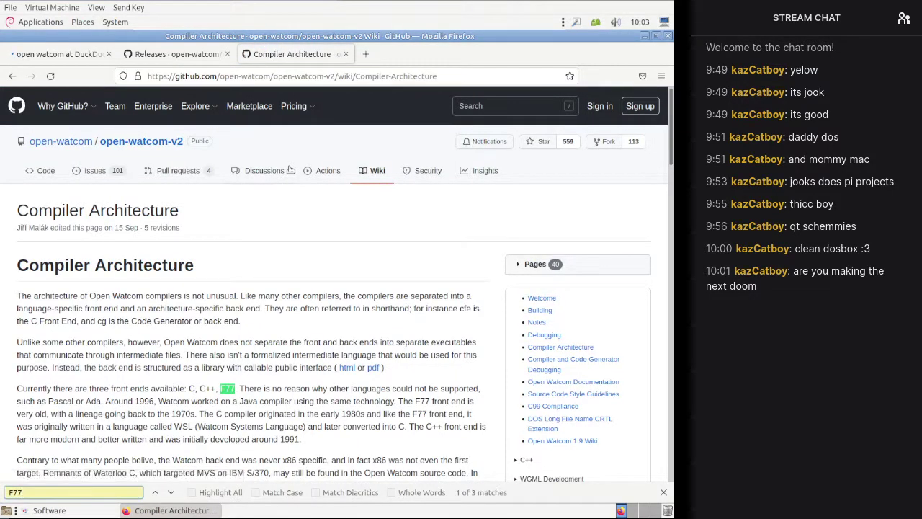
key(Escape)
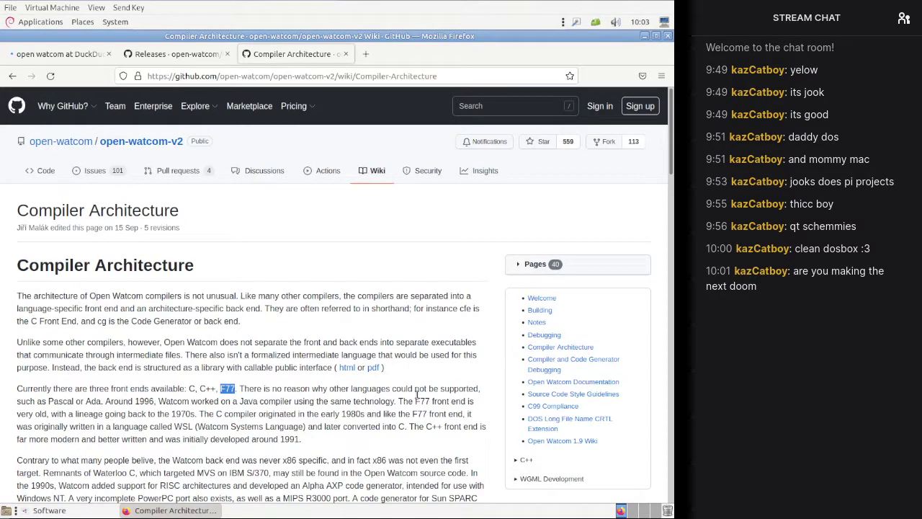
double_click(421, 401)
scroll(421, 401, down, 7)
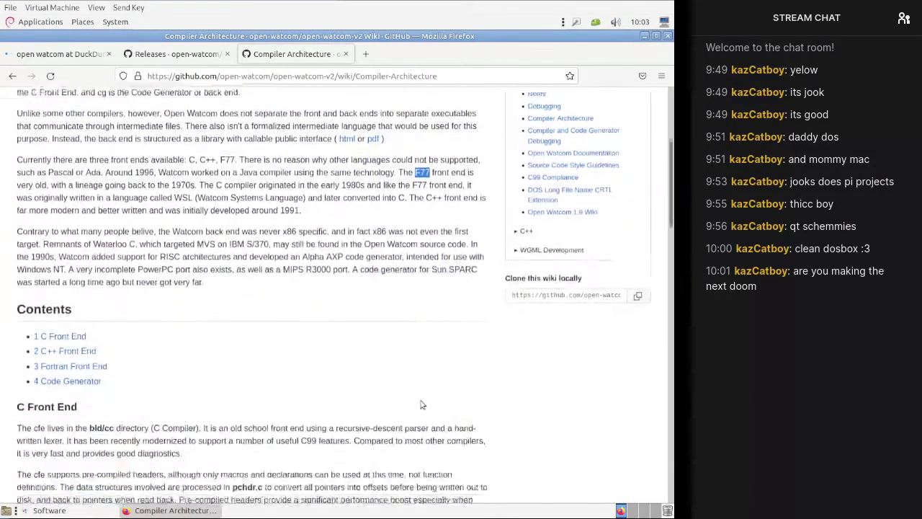
scroll(421, 401, down, 12)
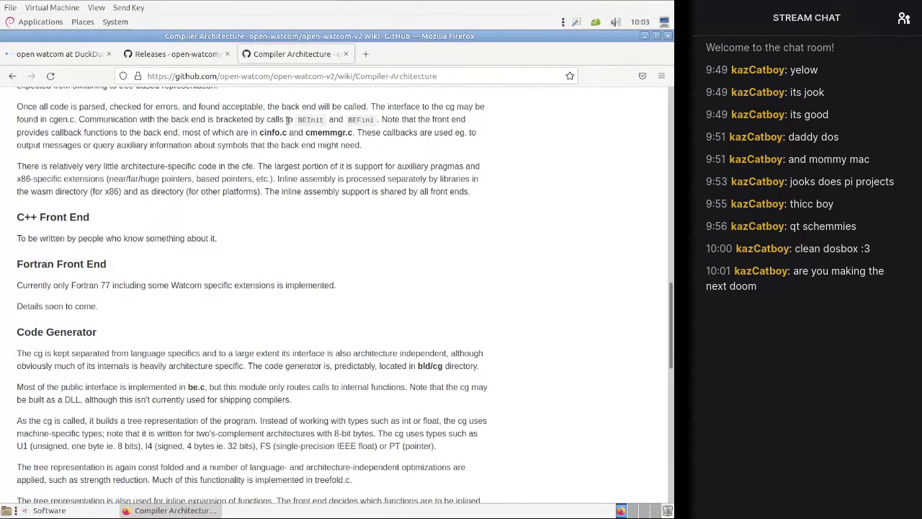
Step: Search the web for "F77"
click(274, 75)
text(F77)
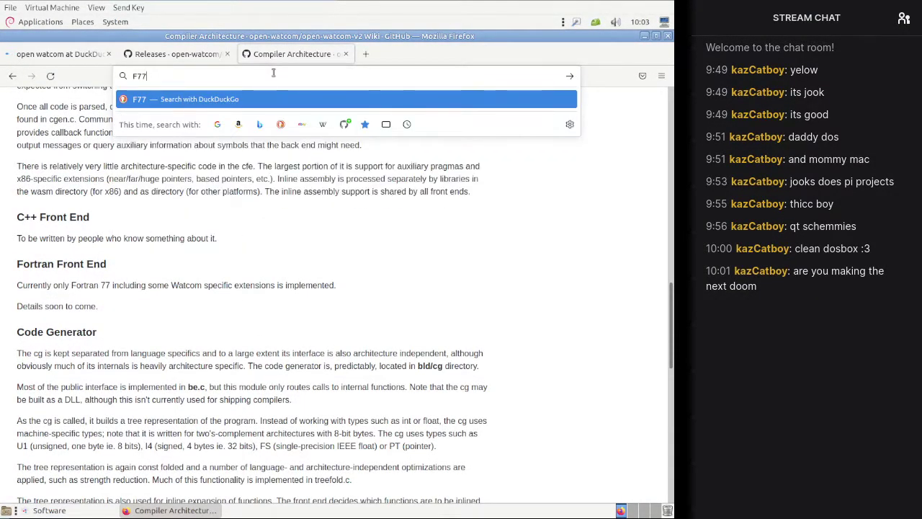
key(Return)
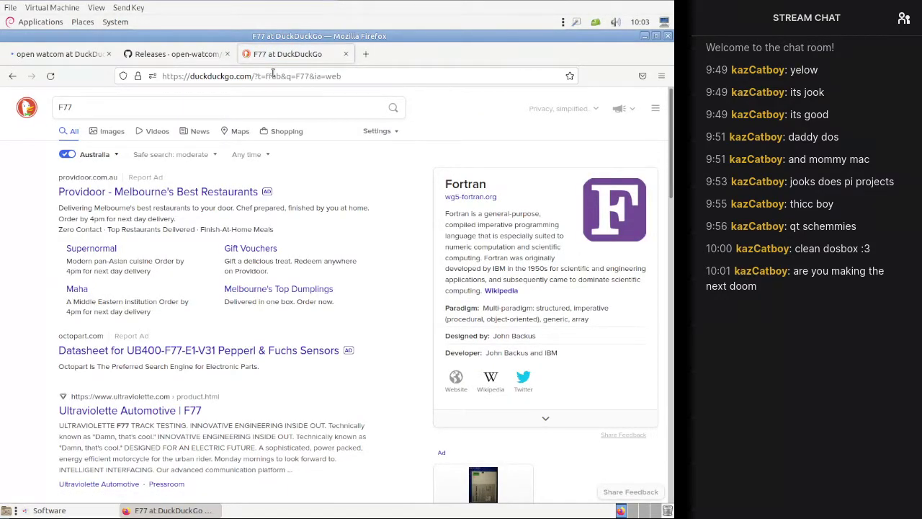
Step: Close the F77 search tab and open the open-watcom-2_0-c-linux-x64 download from the Current-build assets in a new tab
key(ctrl+w)
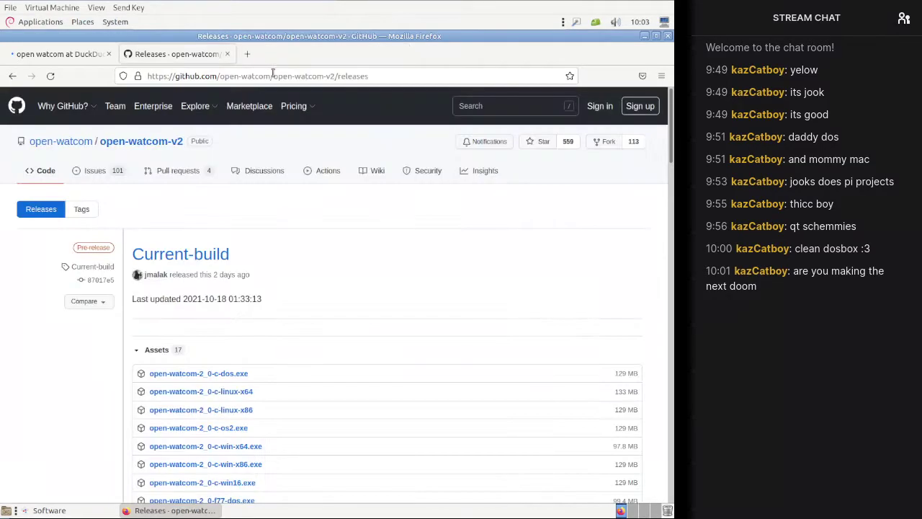
scroll(263, 404, down, 3)
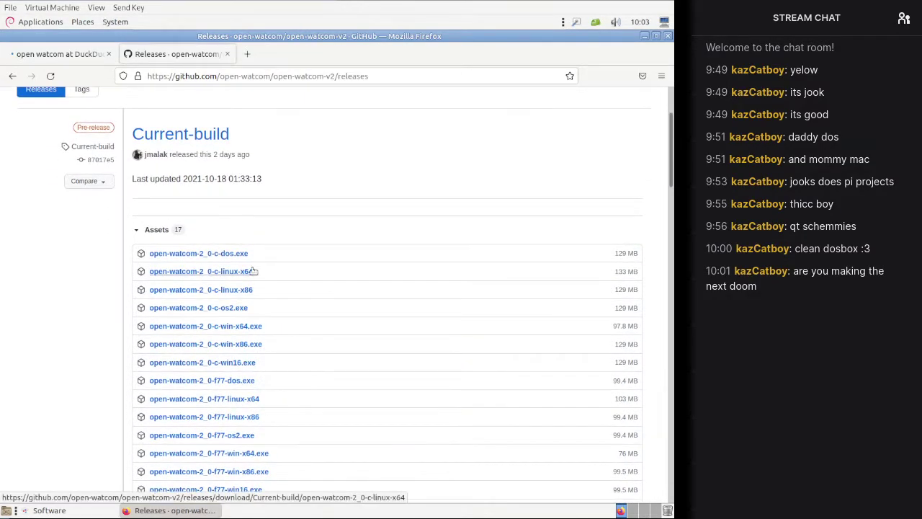
middle_click(249, 272)
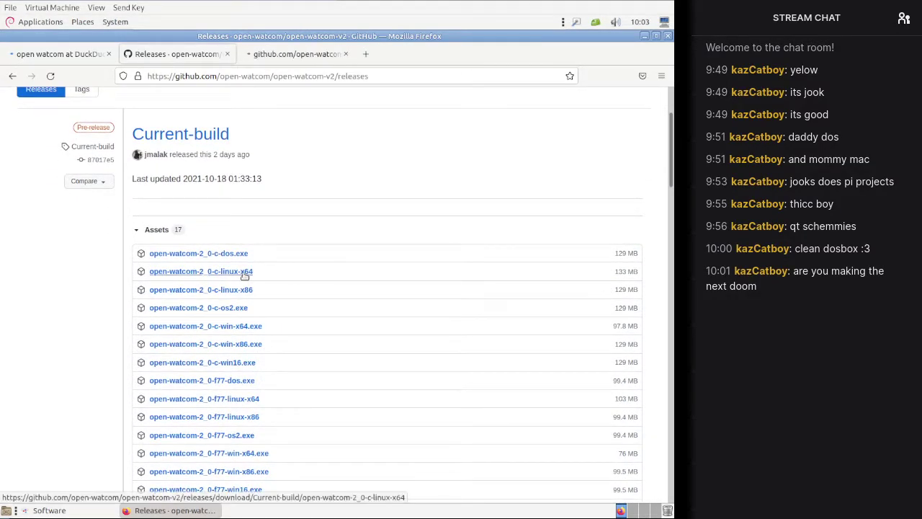
Step: Save the open-watcom-2_0-c-linux-x64 download to disk and launch DOSBox-X from its page in Software
click(308, 55)
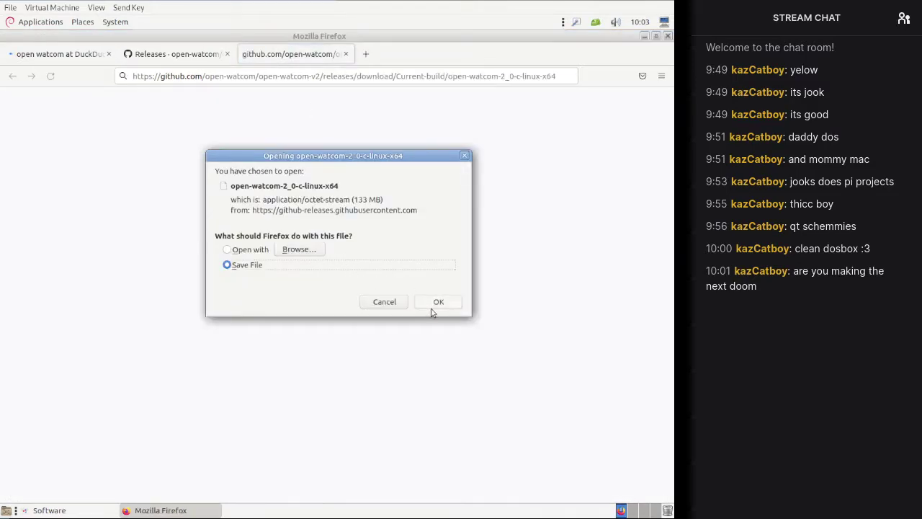
click(437, 301)
click(49, 510)
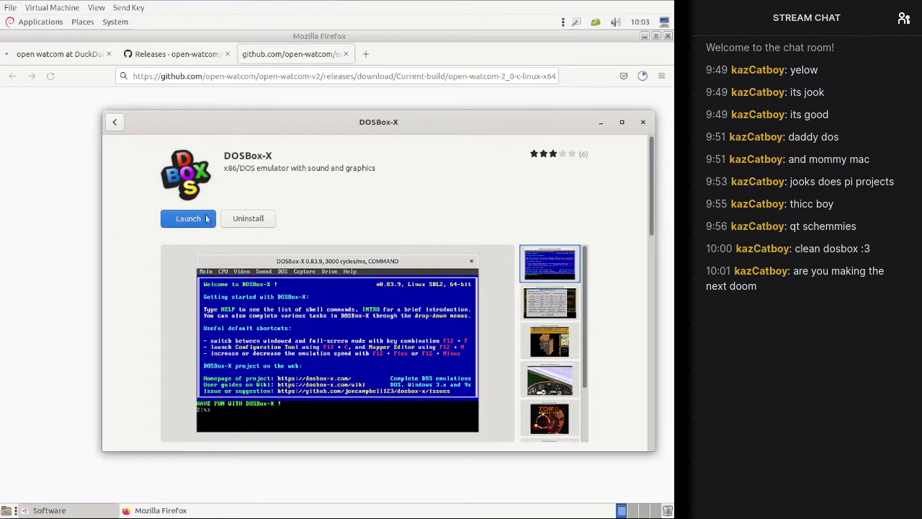
scroll(376, 208, down, 3)
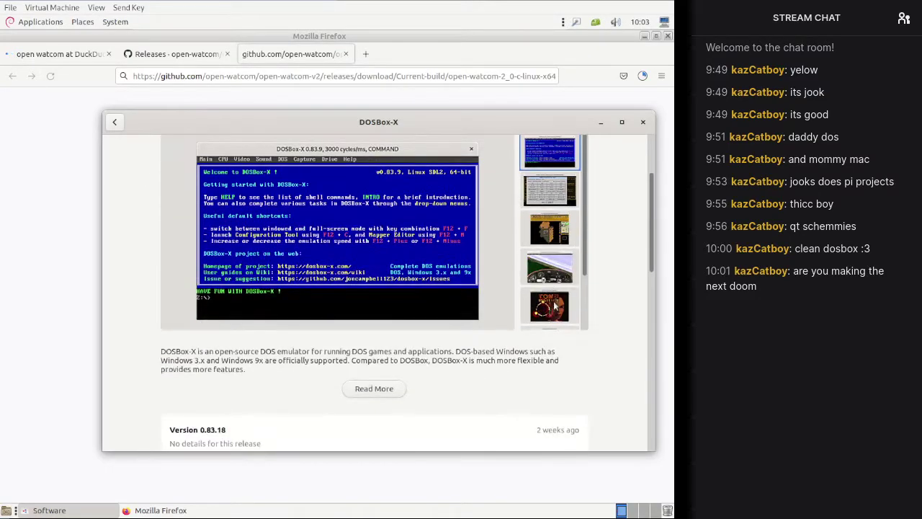
scroll(552, 332, up, 1)
click(192, 148)
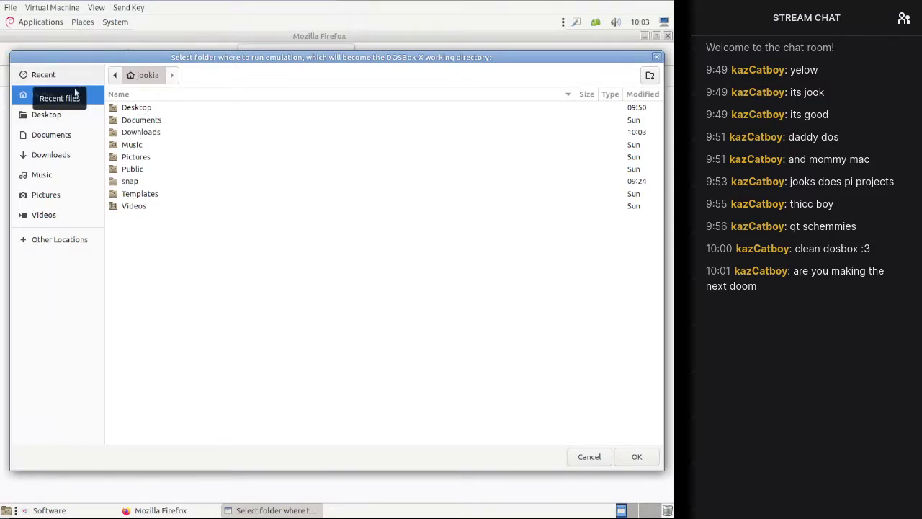
Step: Create a dosbox folder inside Desktop/bot and make it the DOSBox-X working directory for future sessions
click(68, 115)
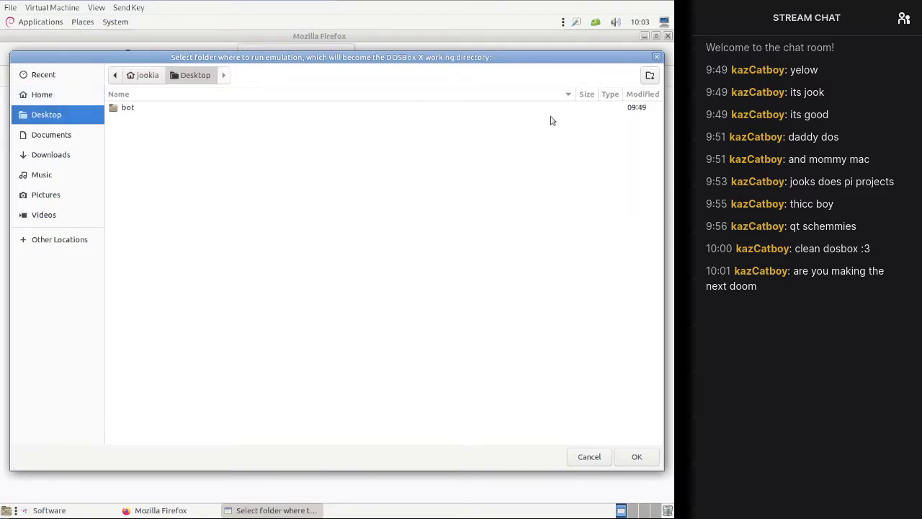
double_click(186, 109)
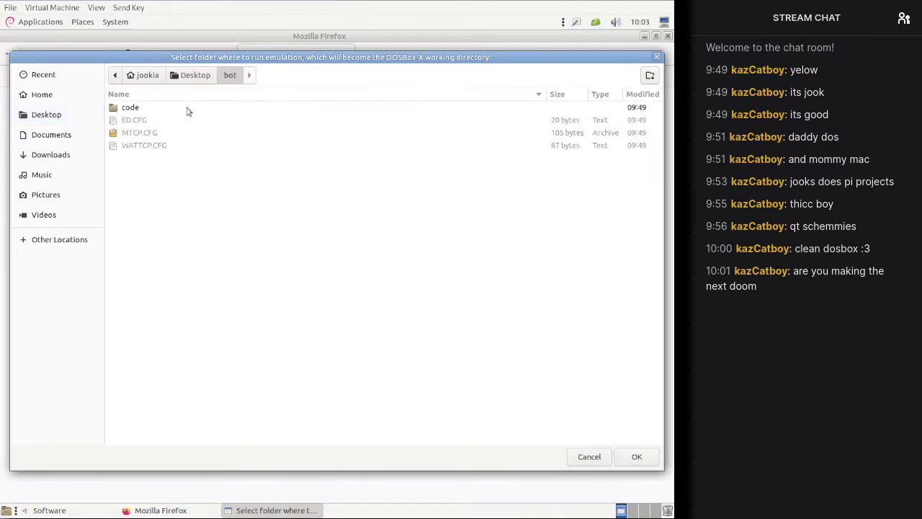
click(651, 78)
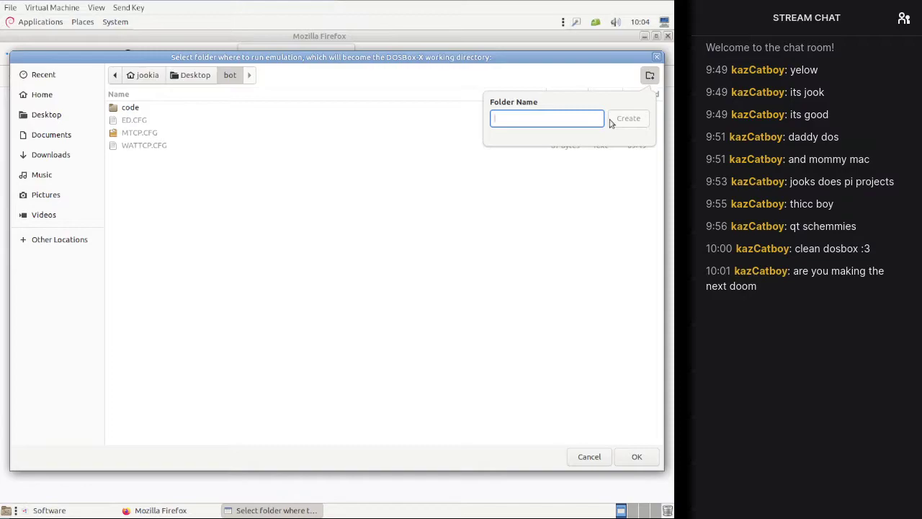
text(dosbox)
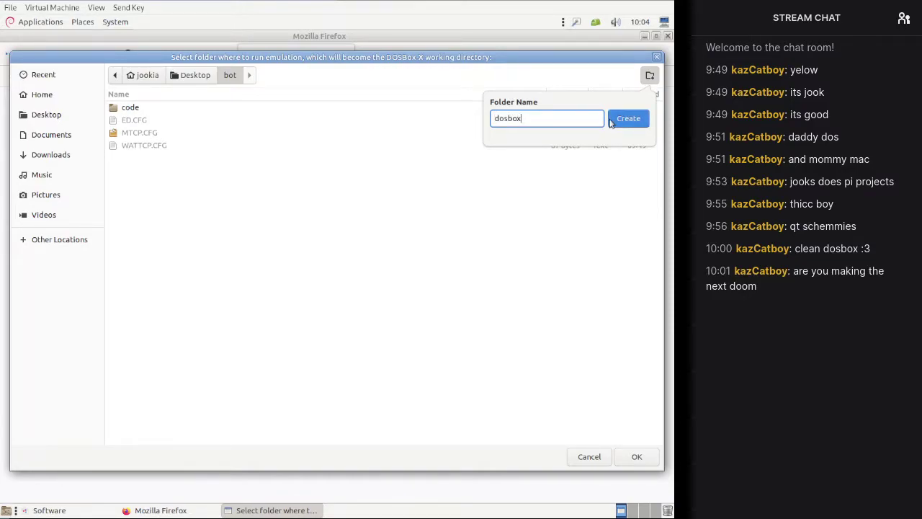
click(611, 123)
click(625, 464)
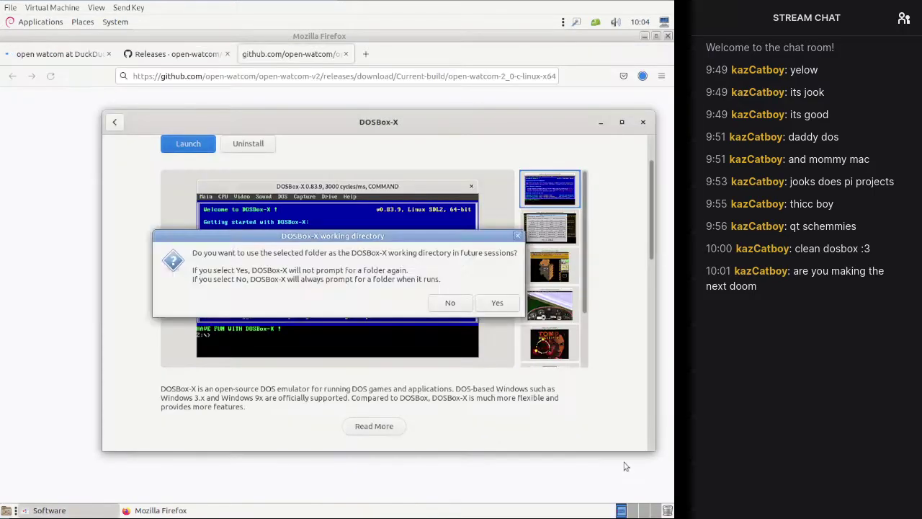
click(495, 302)
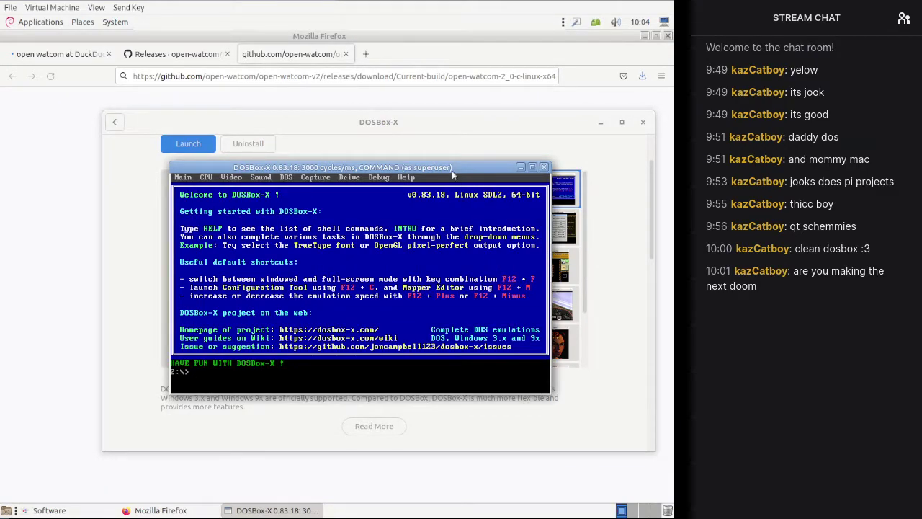
Step: Minimize the Software and Firefox windows and list the Z: drive's root and bin directories in DOSBox-X
click(604, 123)
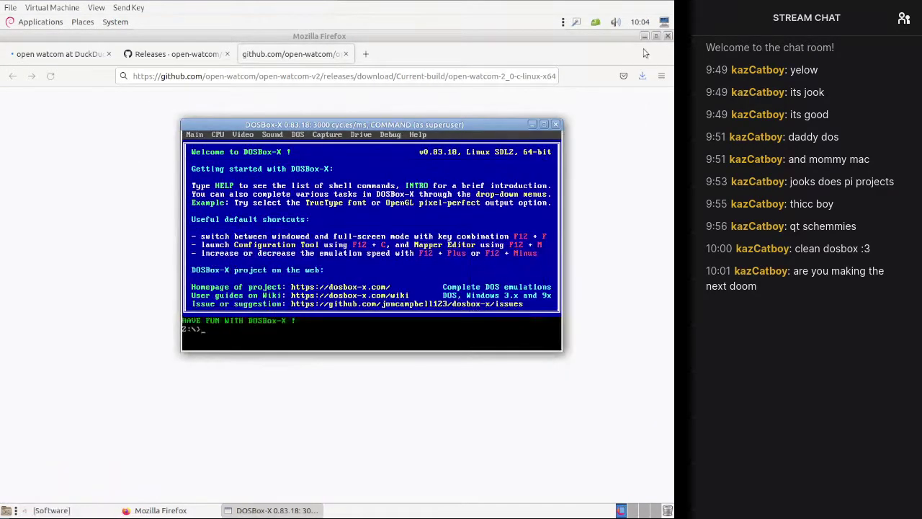
click(644, 36)
text(dir)
key(Return)
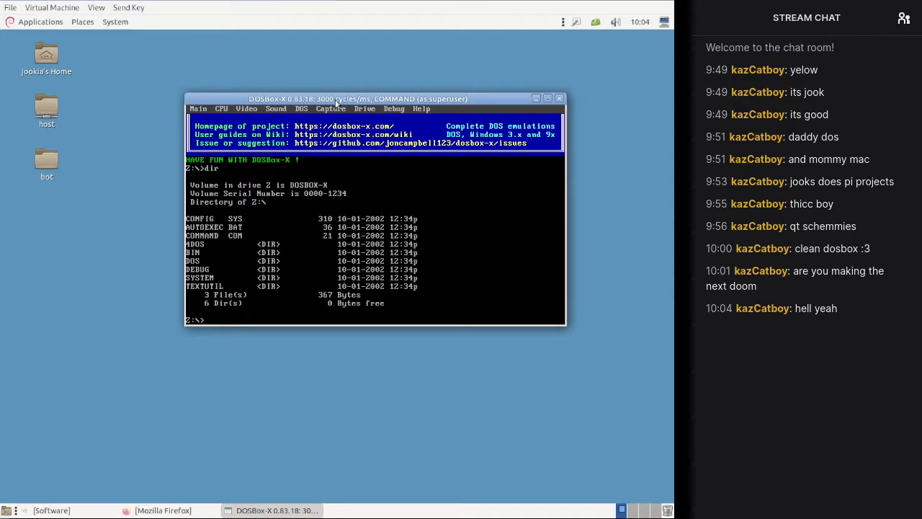
text(dir bin)
key(Return)
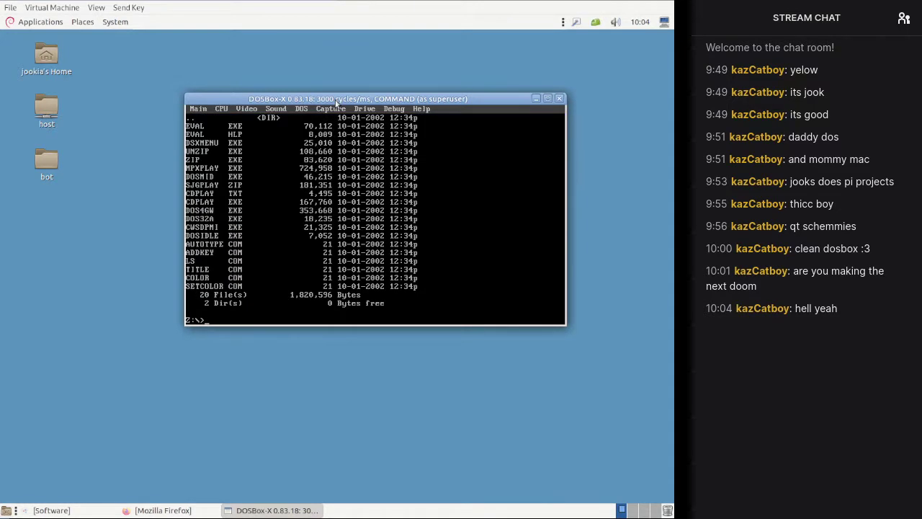
Step: Try to switch to drive C:, and mount the host root directory / as drive E:
text(C:)
key(Return)
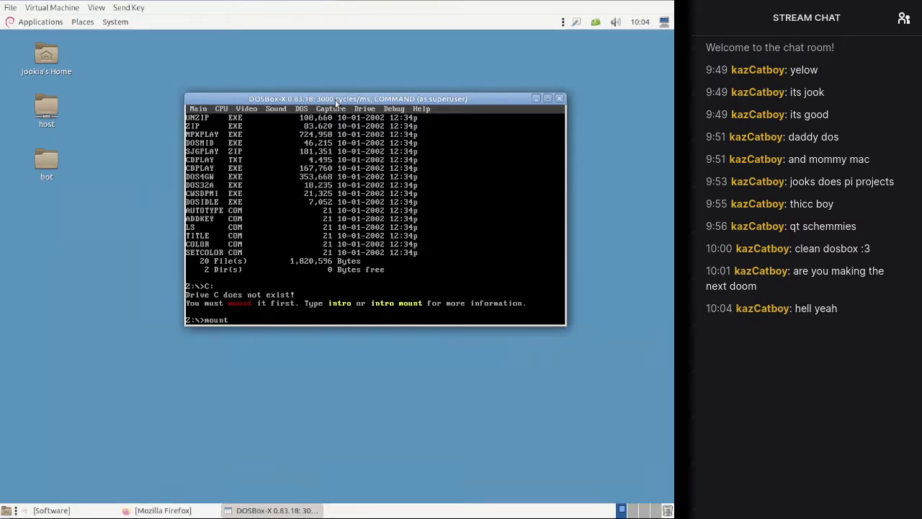
key(Escape)
text(mount E: /)
key(Return)
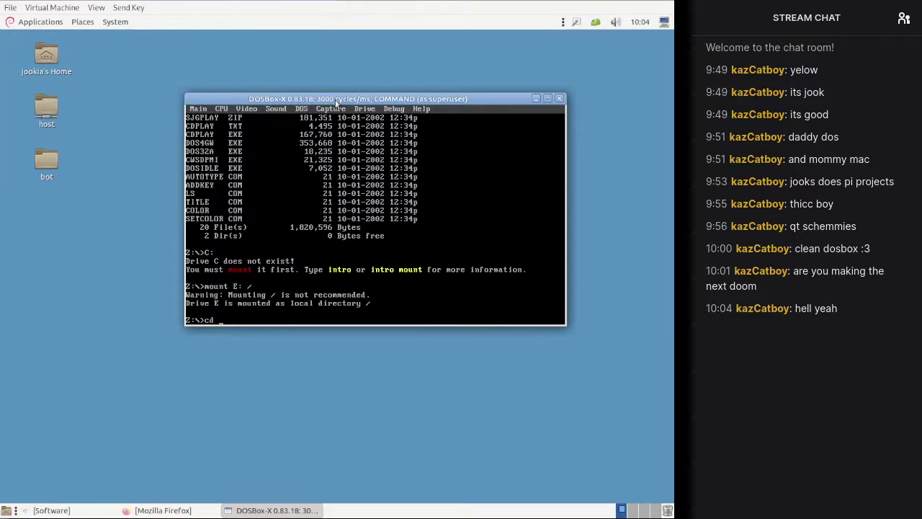
Step: Switch to drive E: and list its root directory
text(E:)
key(Return)
text(cd E:)
key(BackSpace)
key(BackSpace)
key(BackSpace)
key(BackSpace)
key(BackSpace)
text(dir)
key(Return)
Step: Go into HOME and the user's home folder on drive E:, listing the contents of each
text(cd HOME)
key(Return)
text(dir)
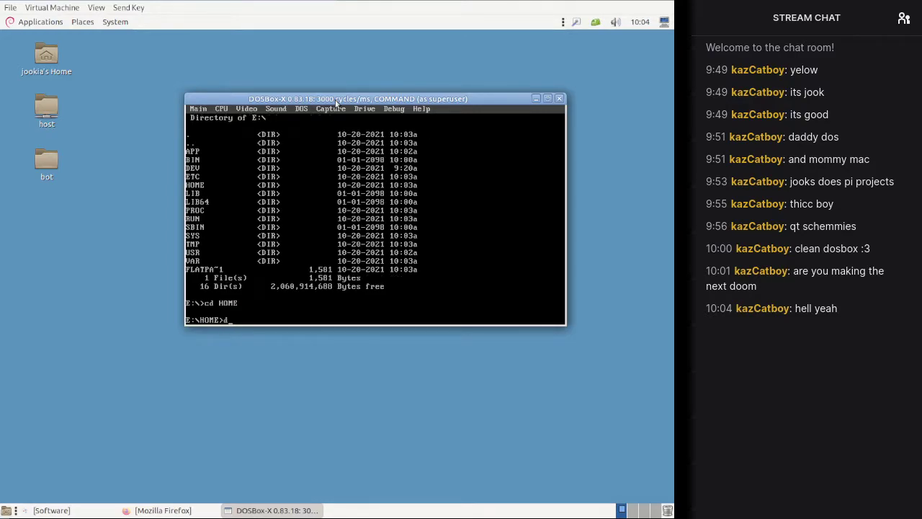
key(Return)
text(cd JOOKIA)
key(Return)
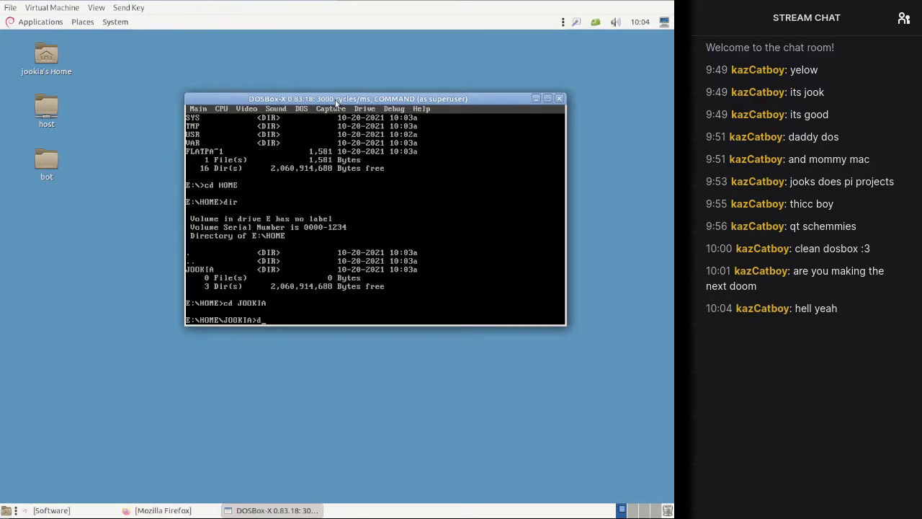
text(dir)
key(Return)
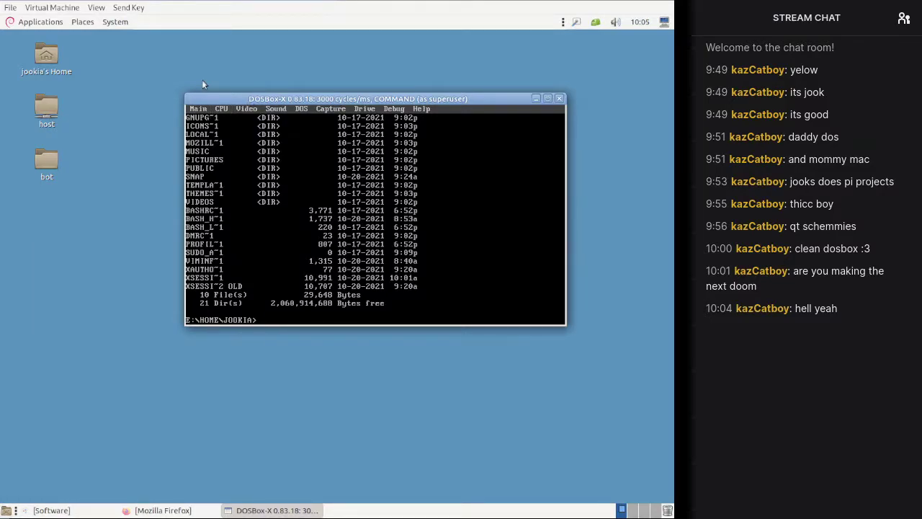
Step: Write a command mounting the bot folder's drive_c as C:, and create the drive_c folder in the desktop's bot folder
text(mount C: /HOME/JOOKIA/DESKTOP/BOT/drive_c)
double_click(46, 162)
right_click(190, 267)
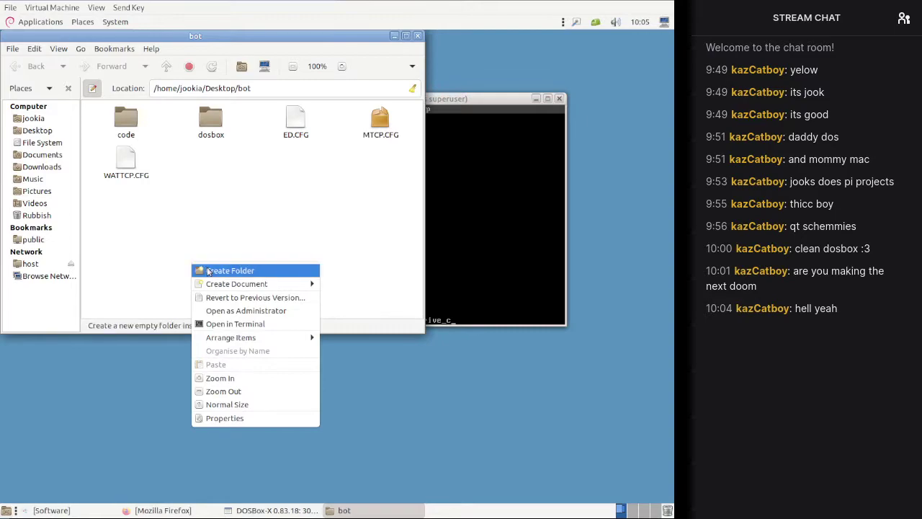
click(212, 271)
text(drive_c)
key(Return)
key(ctrl+w)
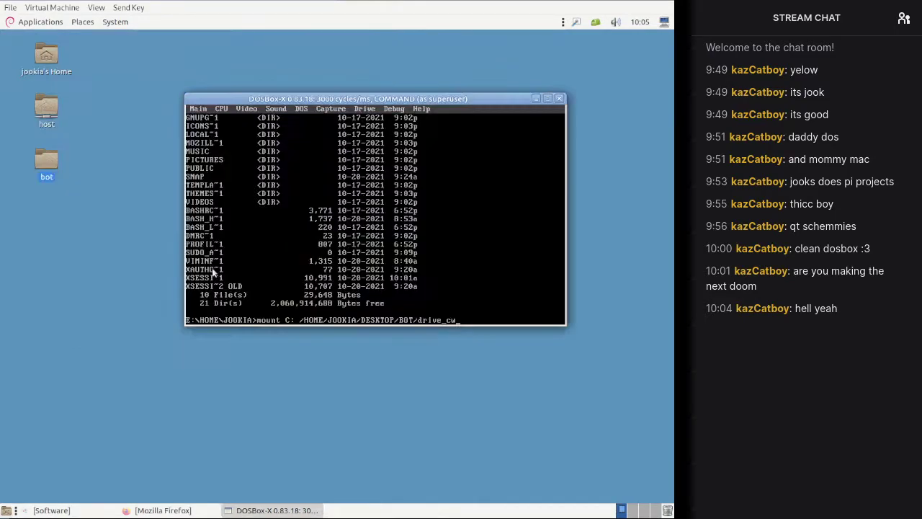
Step: Try to mount the bot folder's drive_c as C:, with the folder name in lower case and repeatedly as DRIVE_C
key(BackSpace)
key(Return)
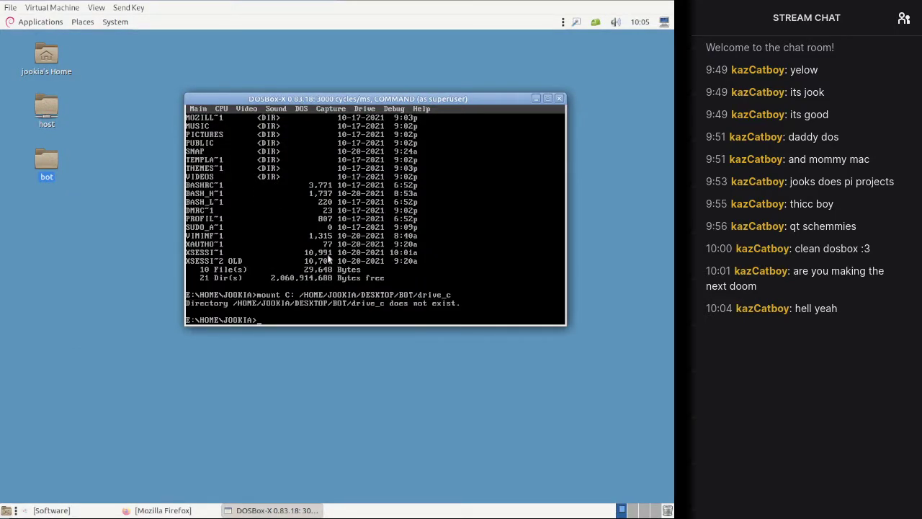
key(Up)
key(BackSpace)
text(DOSBOX)
text(C)
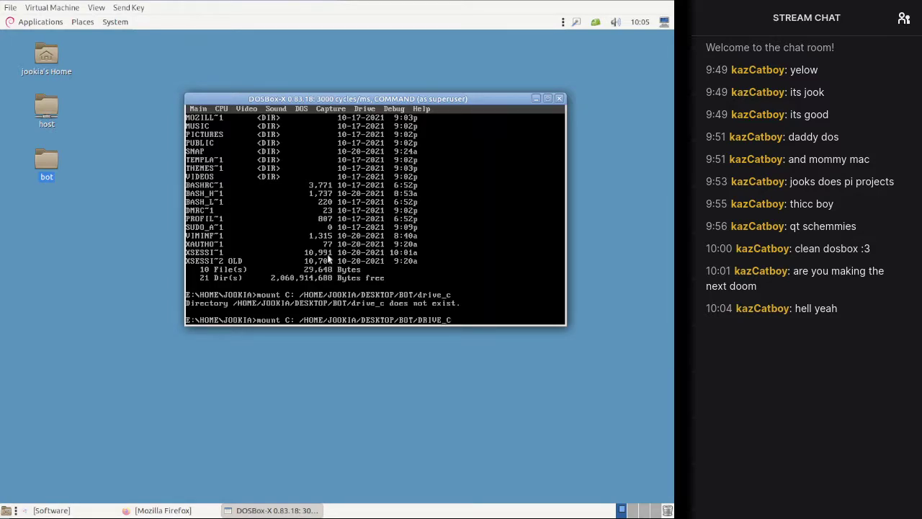
key(Return)
key(Up)
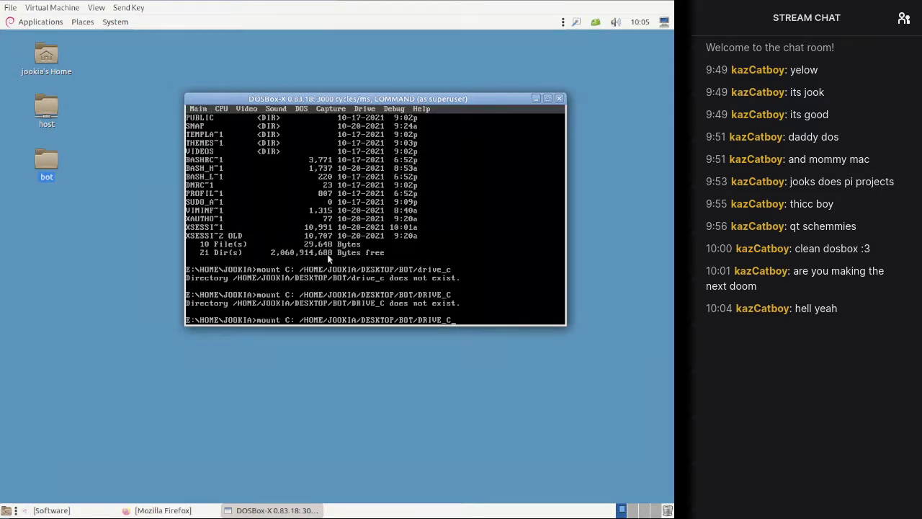
key(Return)
key(Up)
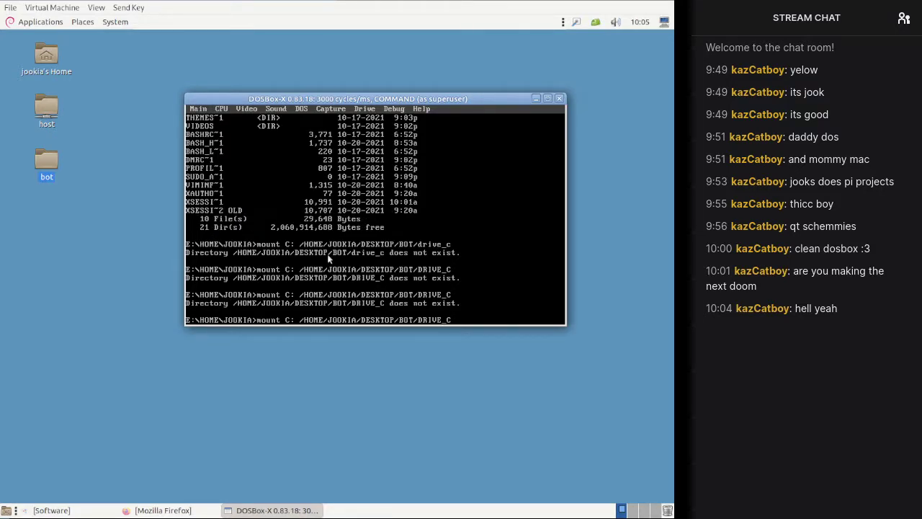
key(Left)
key(Left)
key(Left)
key(Left)
key(Left)
key(Left)
key(Left)
key(BackSpace)
text(:)
key(Return)
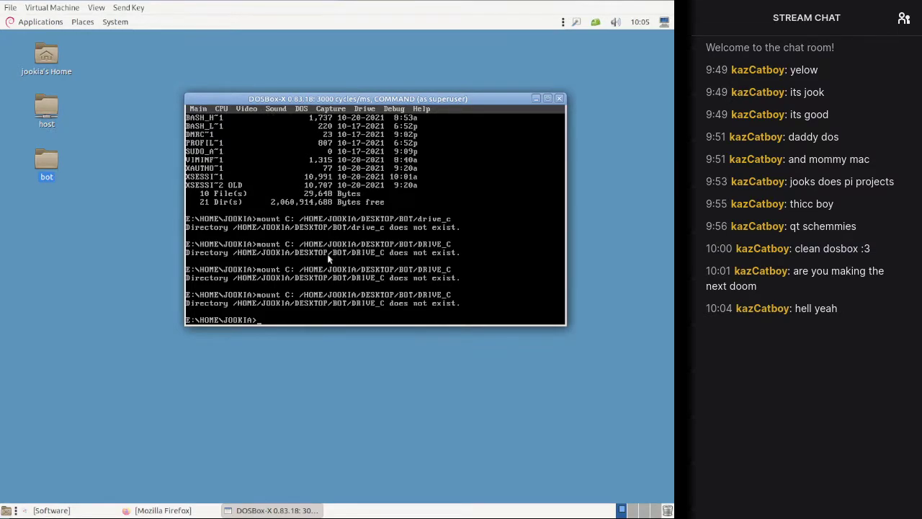
Step: Try the Normal 3X video scaler and switch back to Normal 2X
click(247, 108)
mouse_move(339, 180)
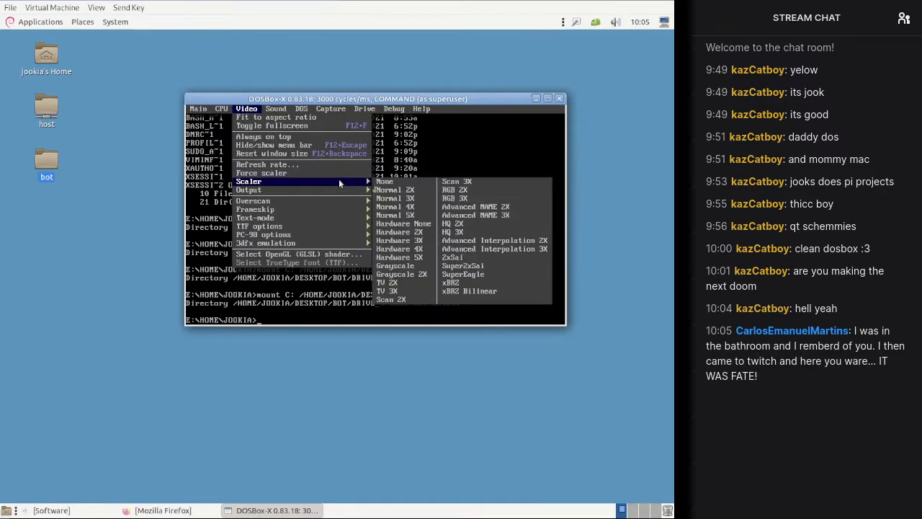
click(414, 199)
click(221, 109)
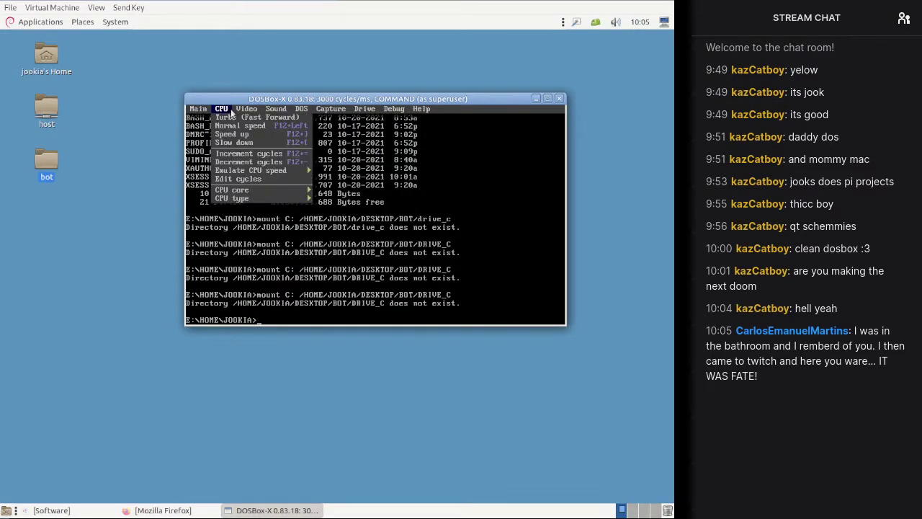
mouse_move(344, 183)
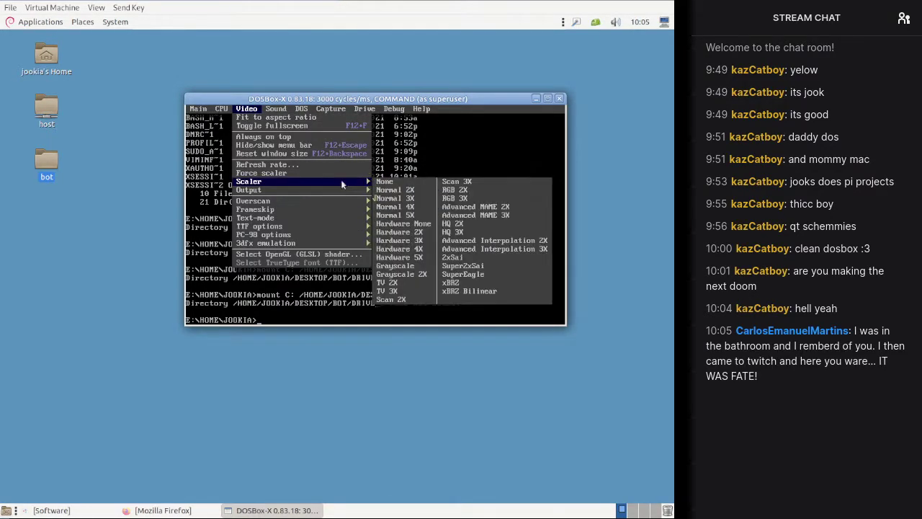
click(393, 199)
Step: Maximize the DOSBox-X window and set the video output to OpenGL nearest
click(548, 98)
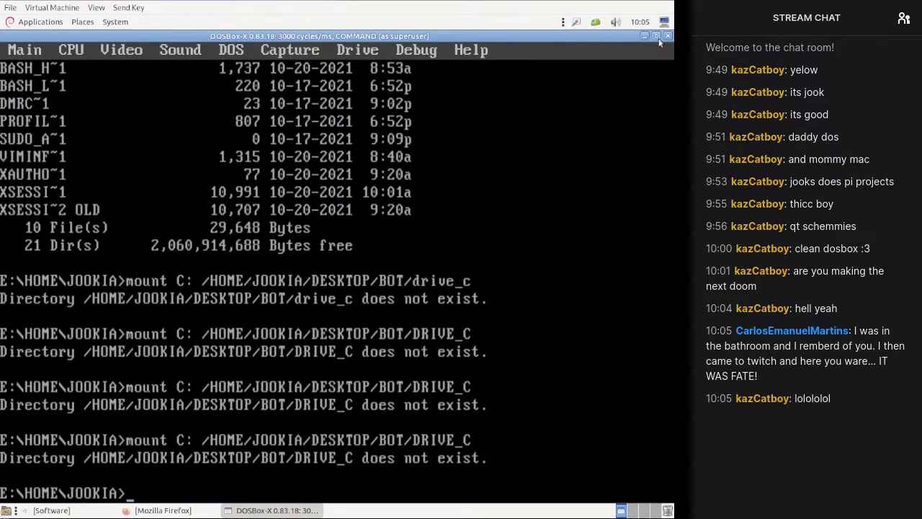
click(121, 49)
mouse_move(217, 192)
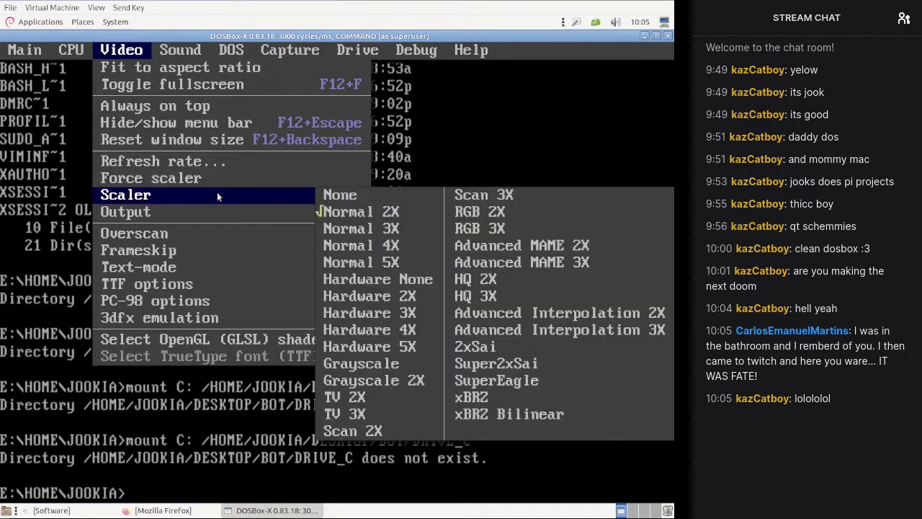
mouse_move(218, 207)
click(490, 247)
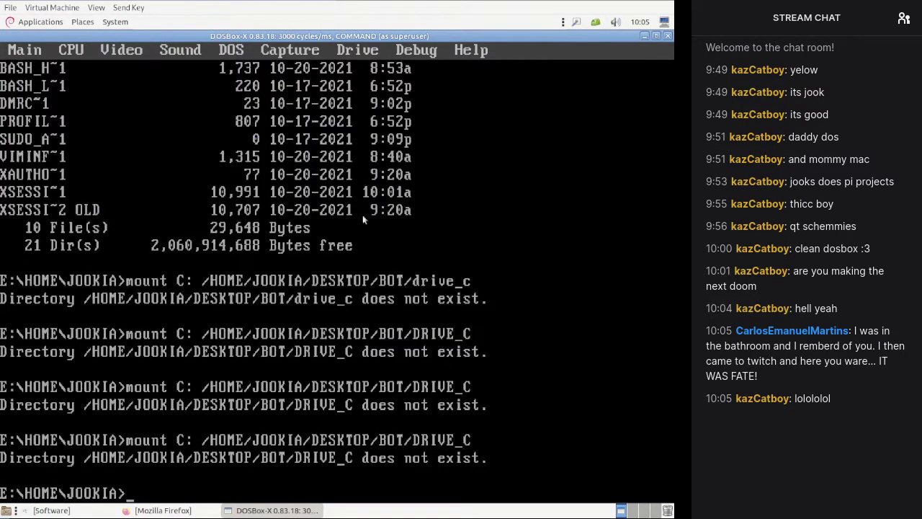
Step: Try the OpenGL perfect video output and switch the output to Surface
click(121, 50)
mouse_move(257, 212)
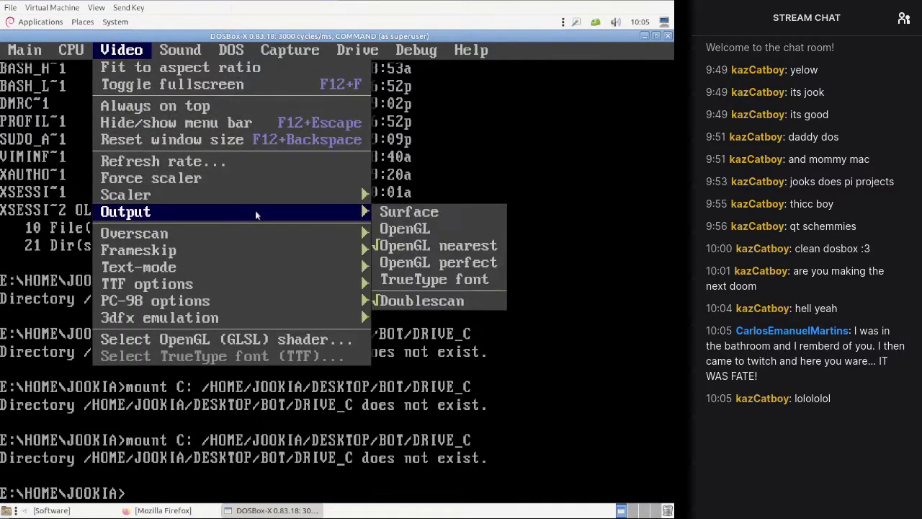
click(461, 263)
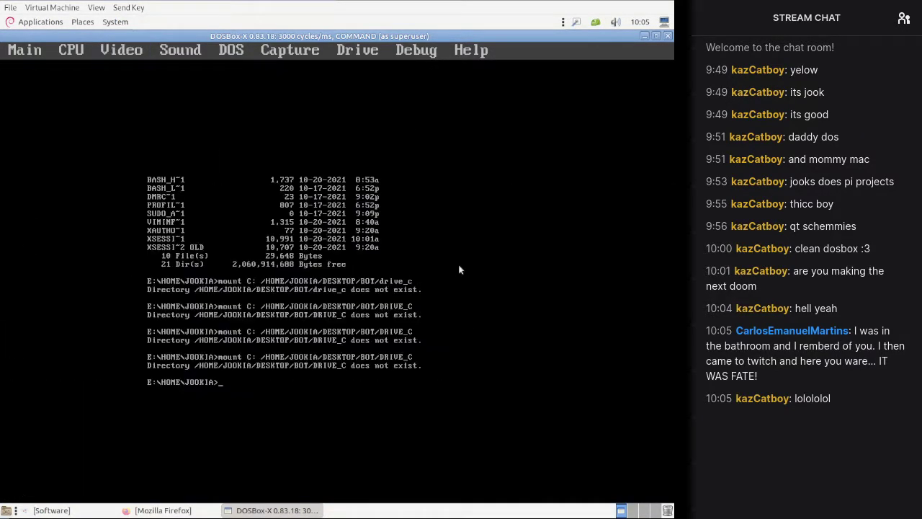
click(121, 50)
mouse_move(324, 212)
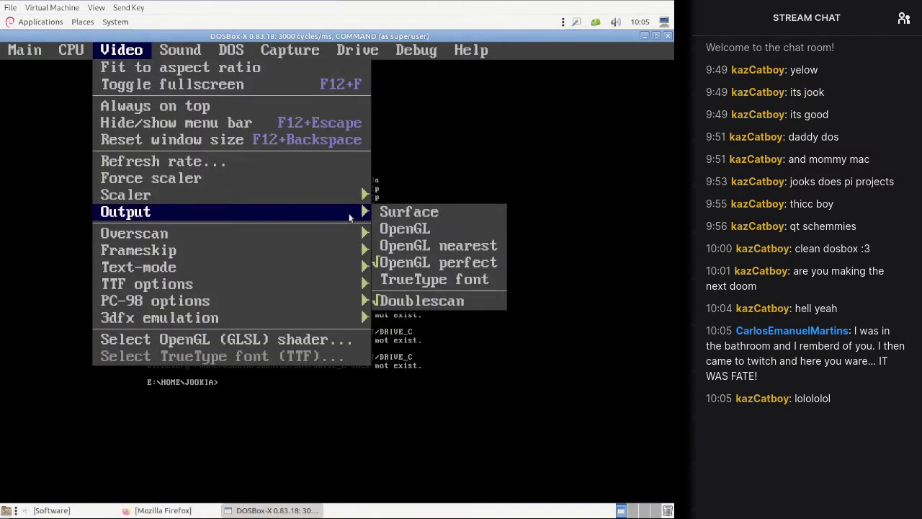
click(409, 211)
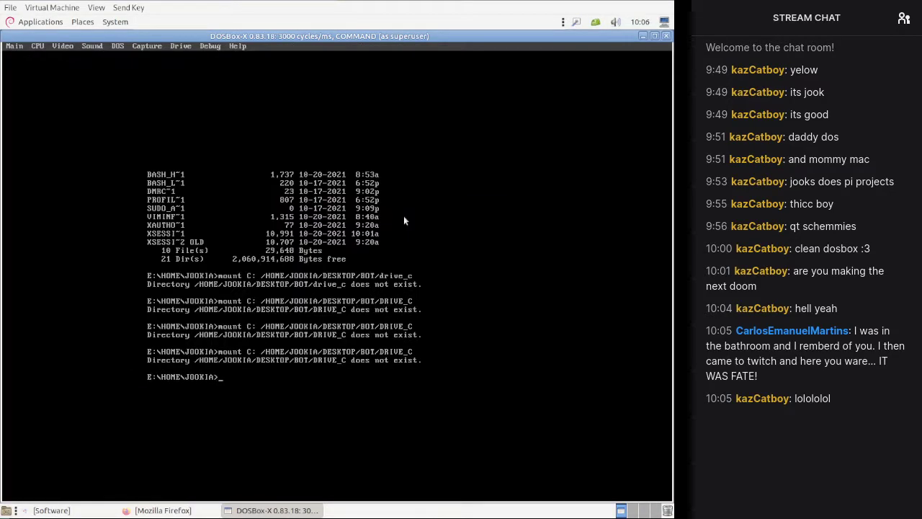
Step: Turn on Force scaler, trying the Normal 3X scaler and settling on Normal 2X
click(63, 45)
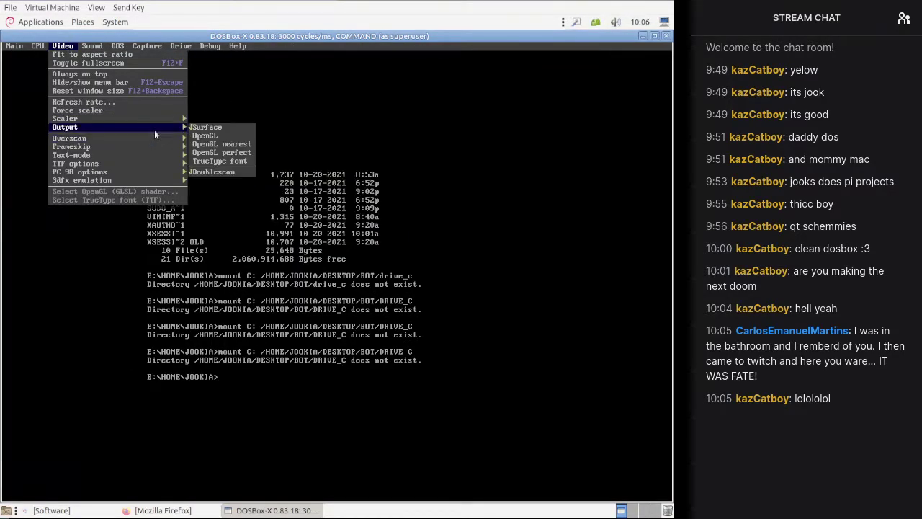
mouse_move(164, 126)
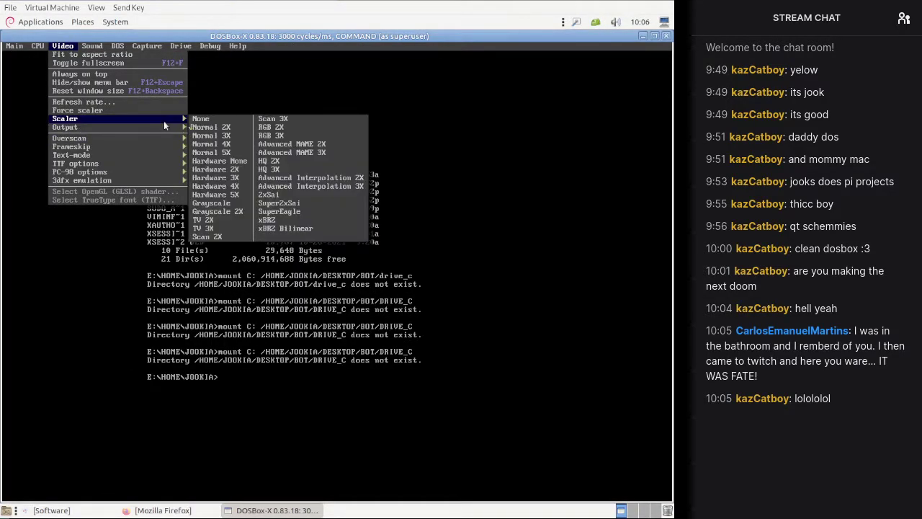
click(240, 137)
click(64, 46)
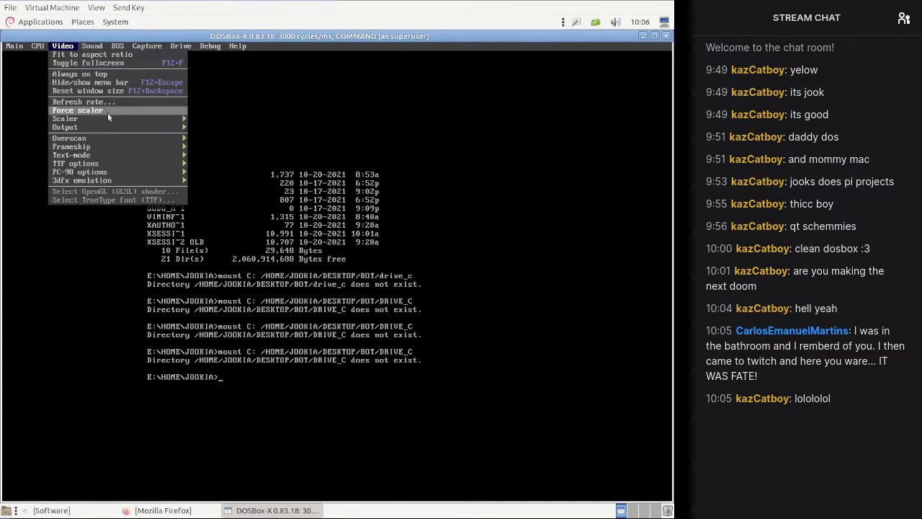
mouse_move(105, 119)
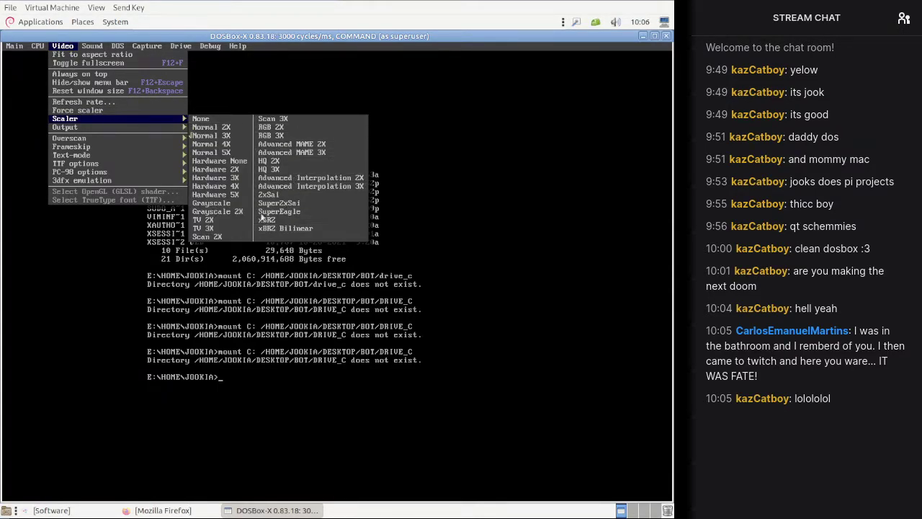
click(108, 110)
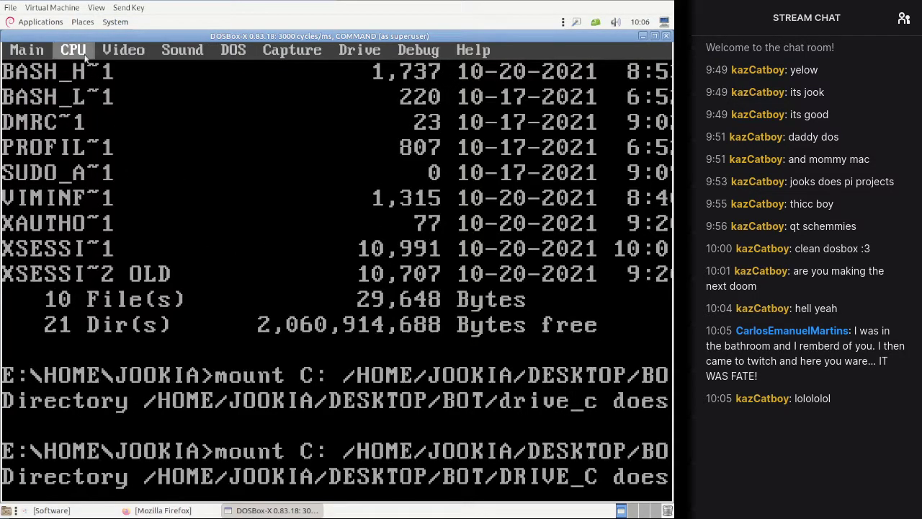
click(123, 50)
mouse_move(240, 195)
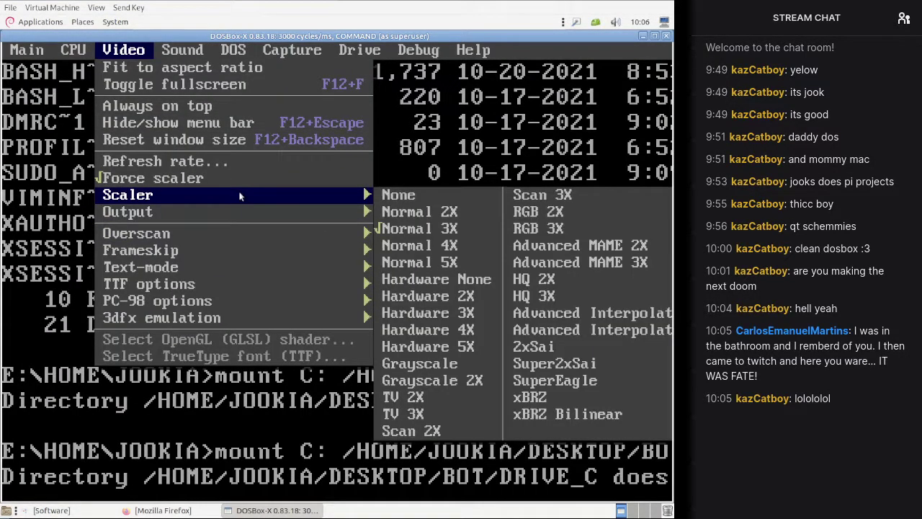
click(459, 213)
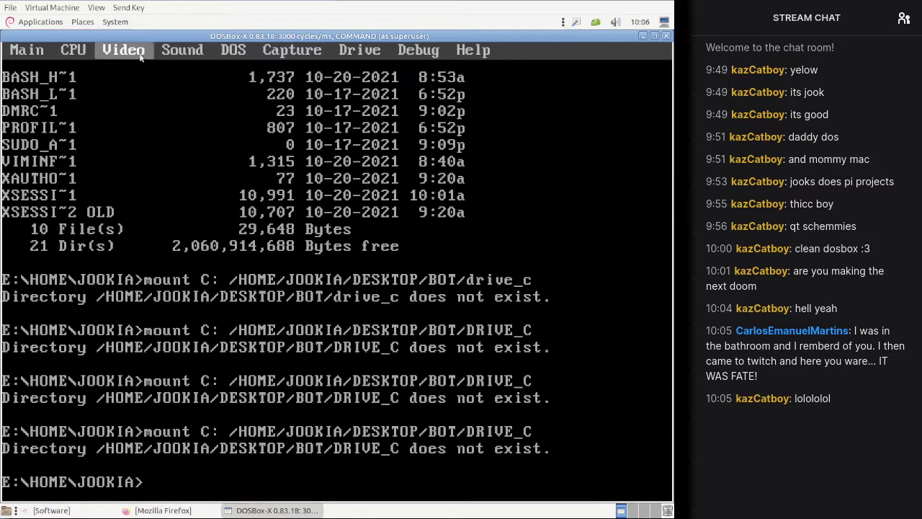
Step: Check the video options and the configuration tool, and quit DOSBox-X
click(124, 50)
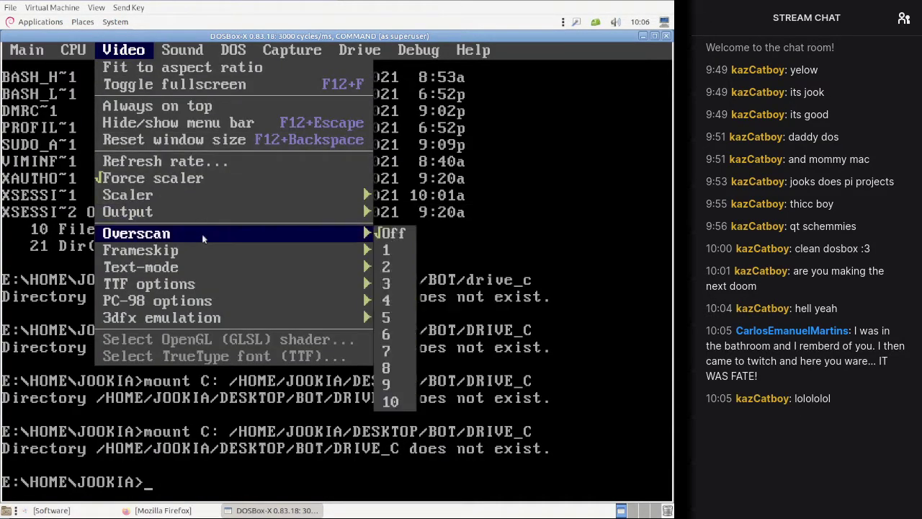
mouse_move(211, 288)
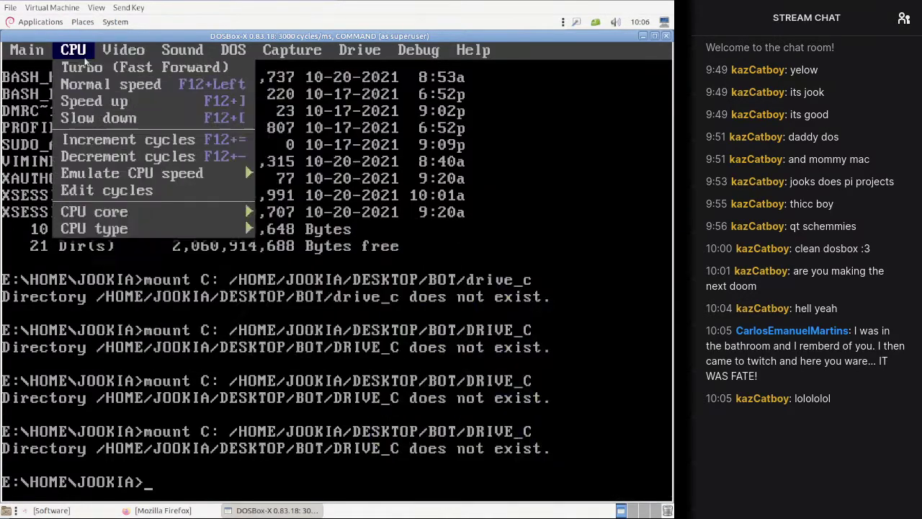
click(42, 63)
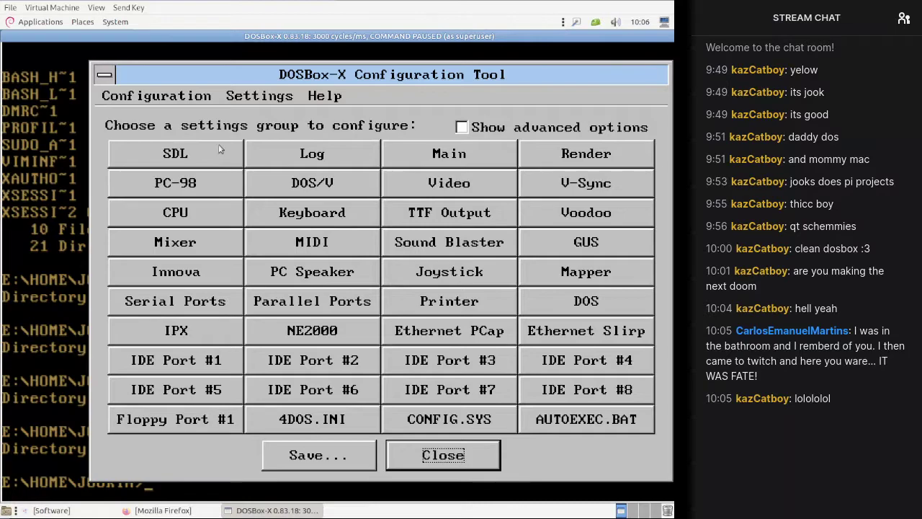
key(Return)
click(27, 49)
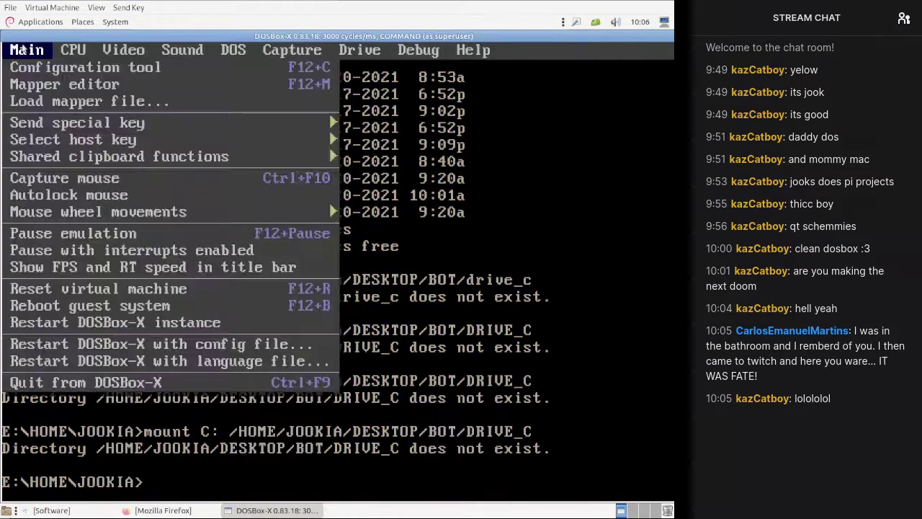
click(85, 383)
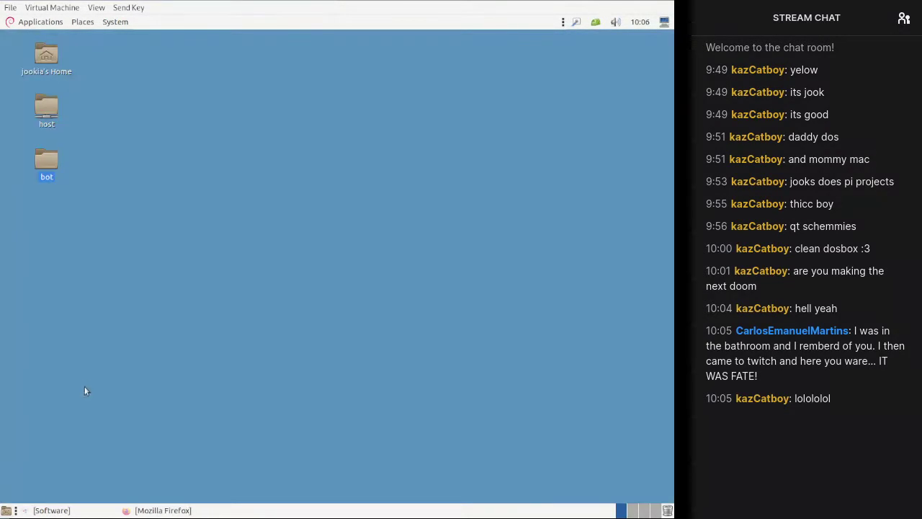
Step: Open a terminal in the dosbox subfolder of the desktop's bot folder
double_click(47, 157)
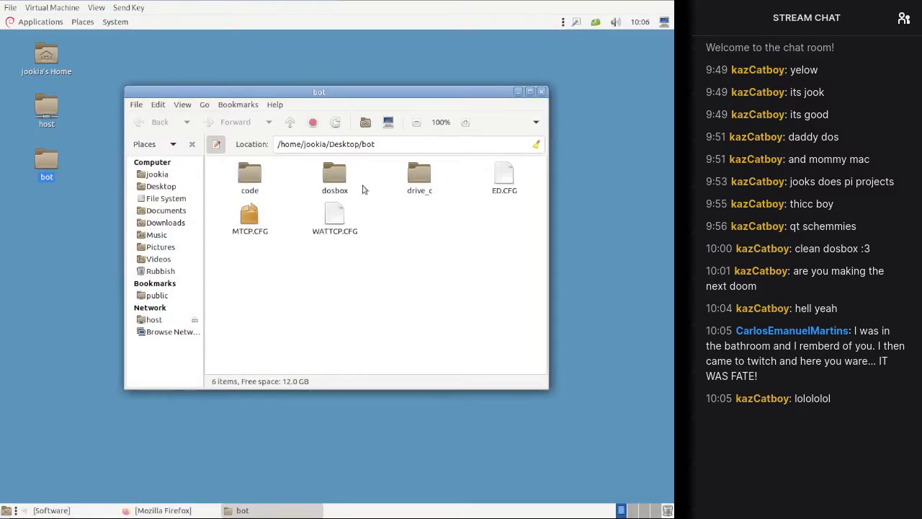
double_click(409, 186)
key(alt+Left)
double_click(333, 179)
right_click(308, 209)
click(267, 215)
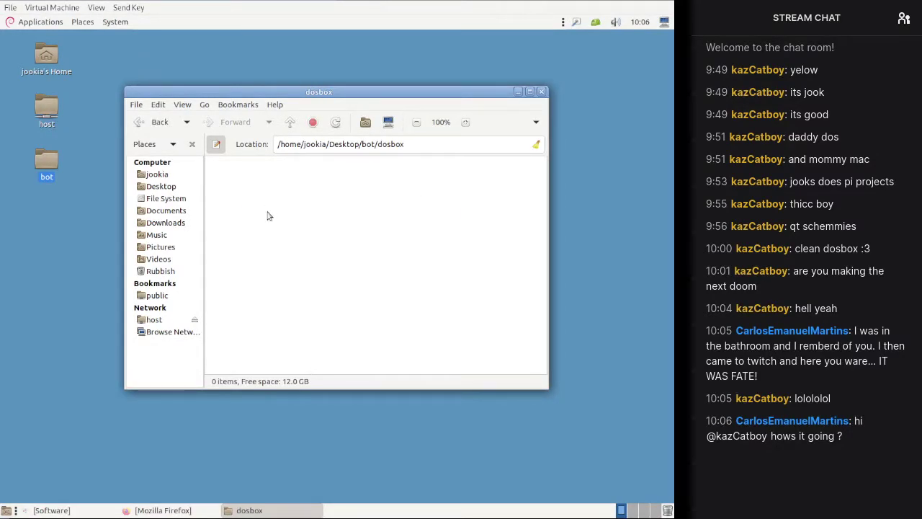
click(69, 230)
right_click(358, 236)
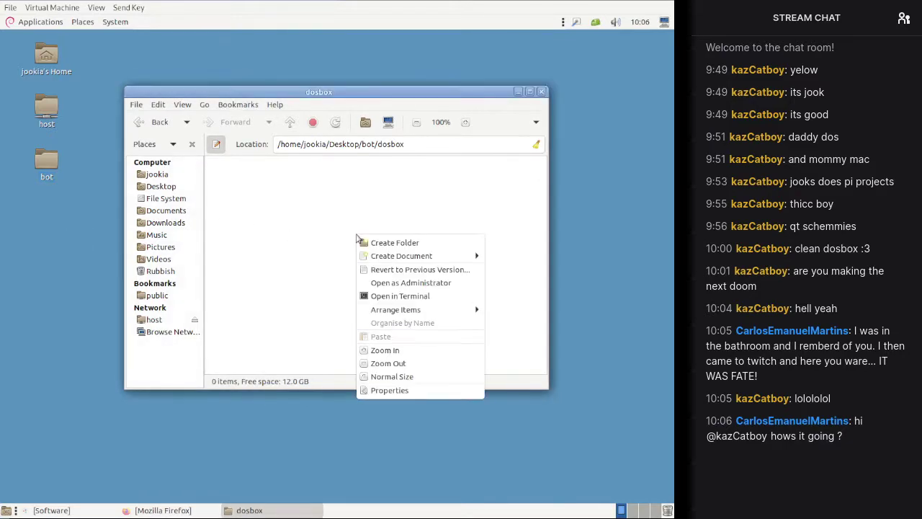
click(392, 296)
Step: Try to launch the emulator from the terminal with the command dosbox-x
text(dosfs)
key(ctrl+c)
text(org)
key(BackSpace)
key(BackSpace)
key(BackSpace)
text(com.)
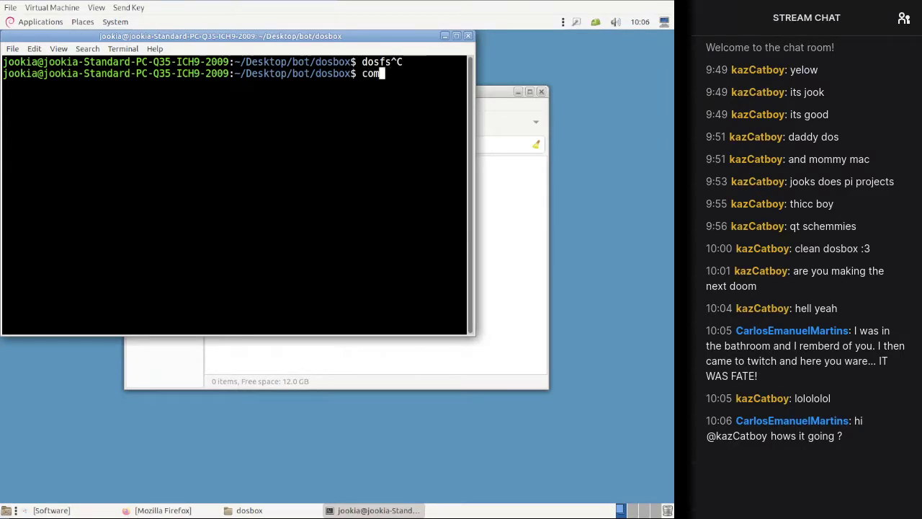
key(BackSpace)
key(BackSpace)
key(ctrl+c)
text(dosbox-x)
key(Return)
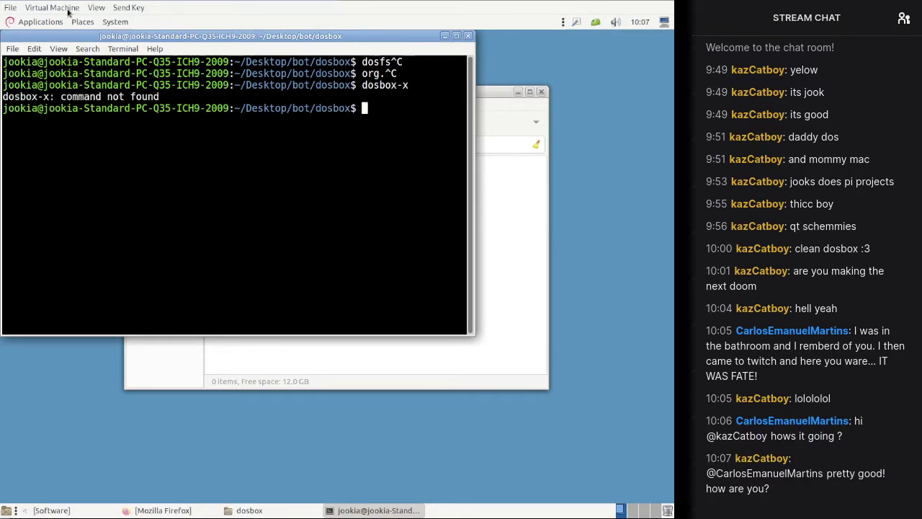
Step: Look through the desktop's application categories for a DOSBox-X entry
click(59, 26)
mouse_move(65, 116)
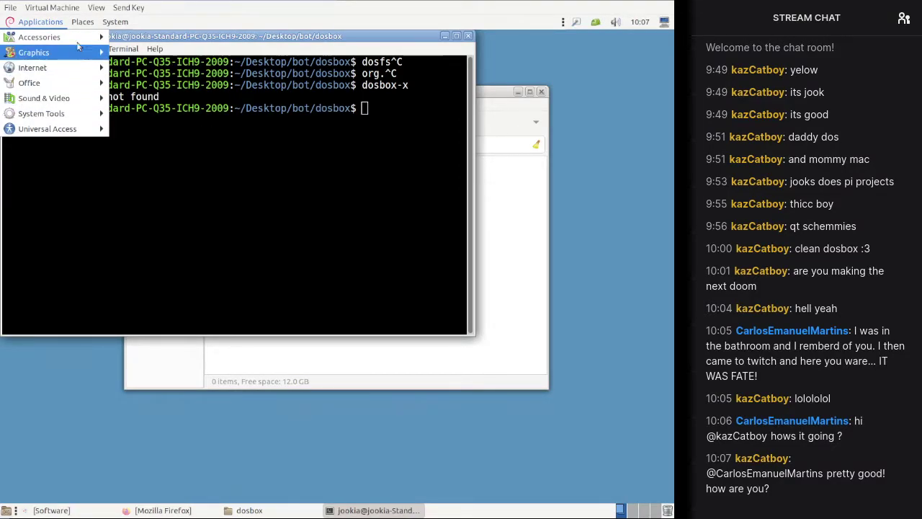
mouse_move(78, 37)
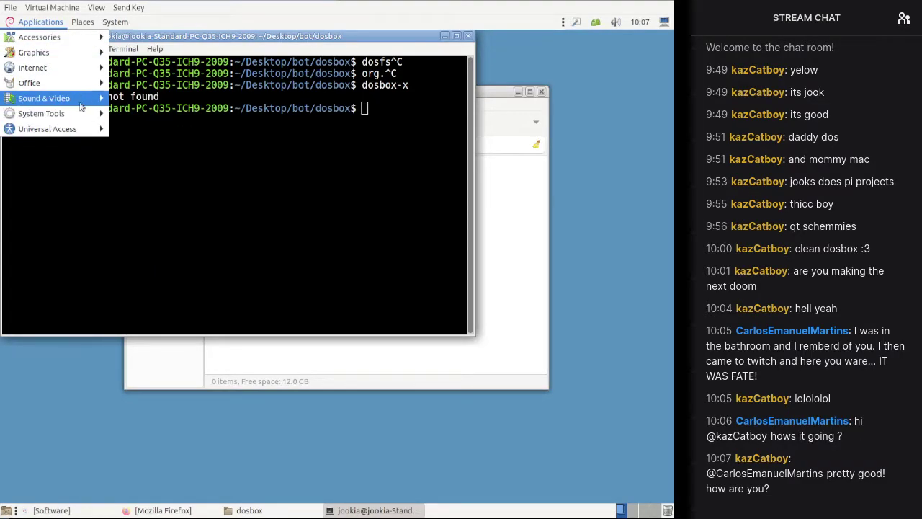
mouse_move(83, 89)
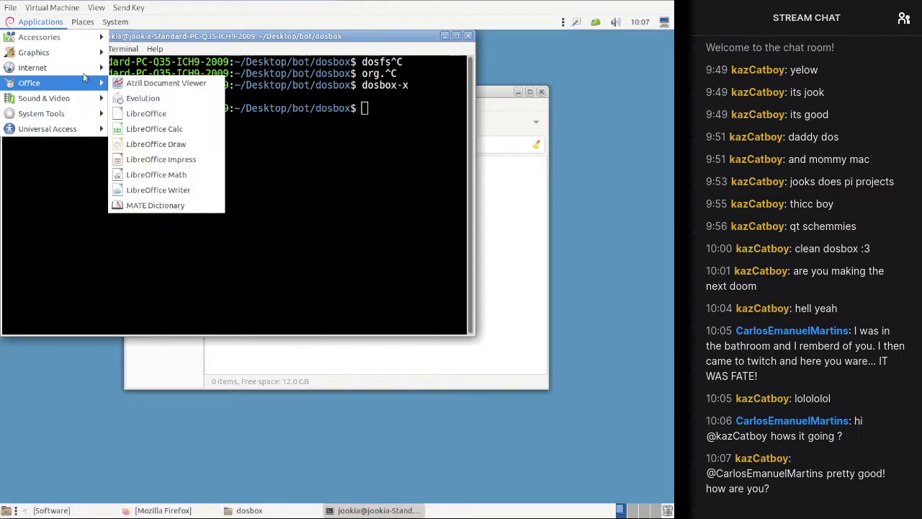
mouse_move(87, 58)
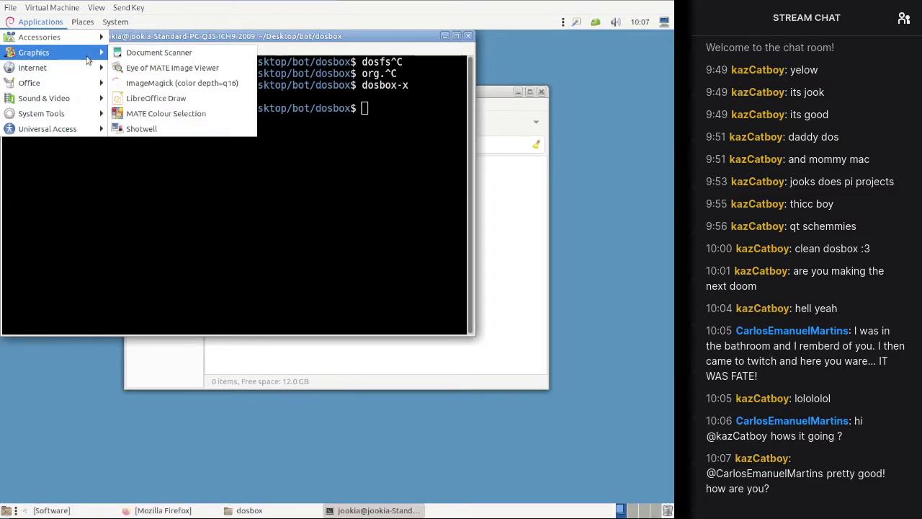
click(82, 21)
click(110, 21)
Step: Try flatpak run dosbox in the terminal and list the installed Flatpak applications with flatpak list
click(358, 200)
text(rlatpak run dosbox)
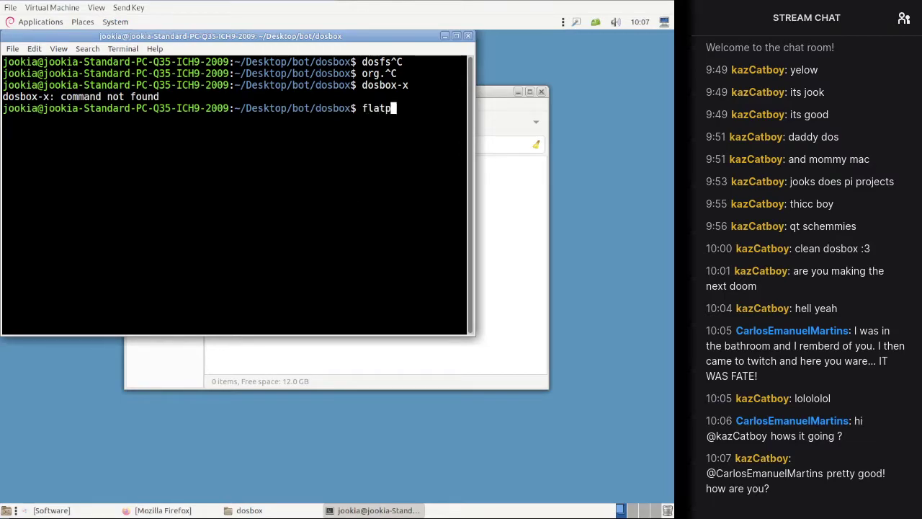
key(Return)
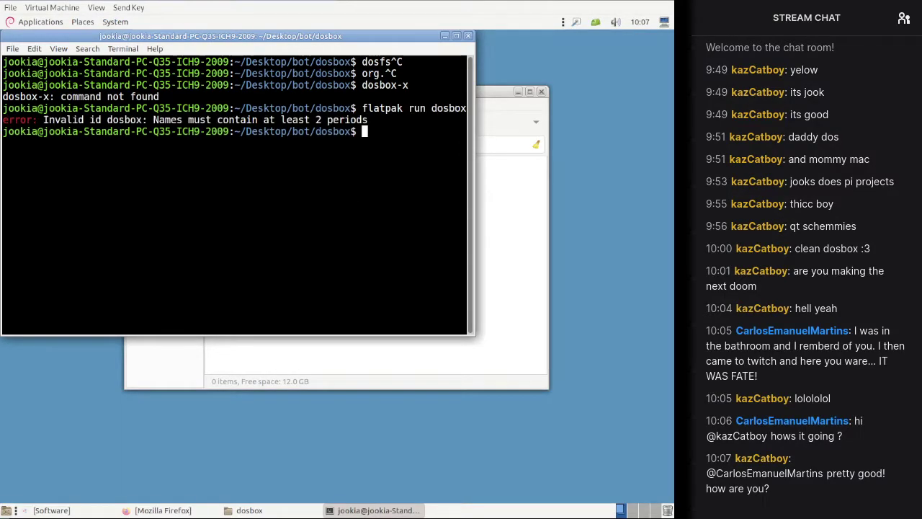
text(flatpak list)
key(Return)
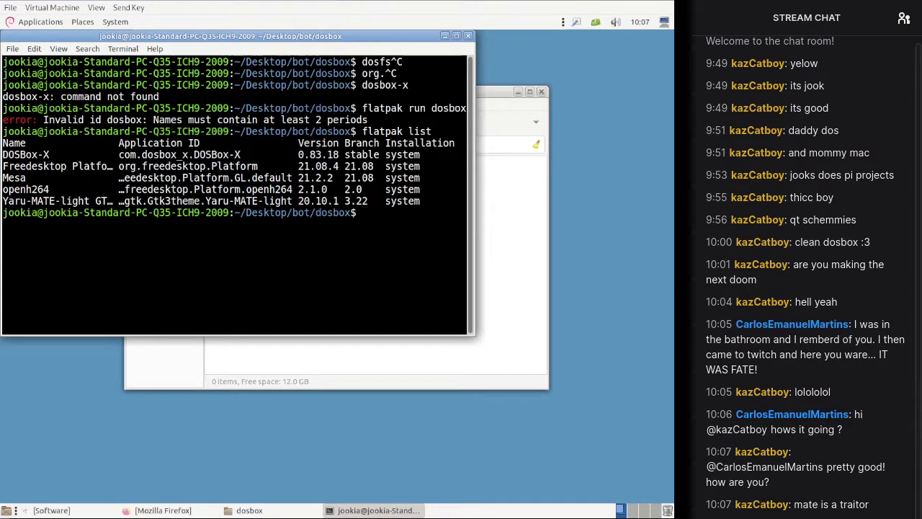
Step: Try to launch the emulator by running its application ID, com.dosbox_x.DOSBox-X, directly as a command
key(Up)
key(Up)
key(BackSpace)
key(BackSpace)
key(BackSpace)
key(BackSpace)
key(BackSpace)
key(BackSpace)
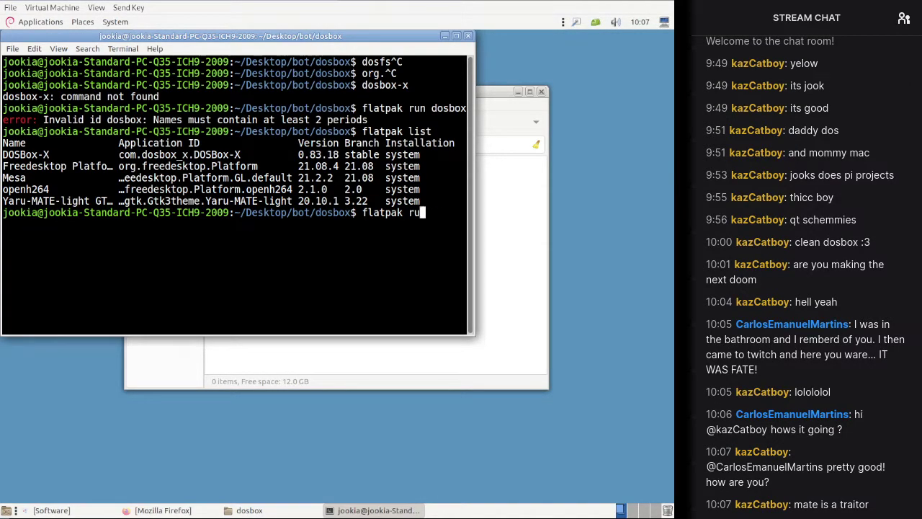
key(ctrl+c)
text(com.dosbox_x.DOSBox-X)
key(Return)
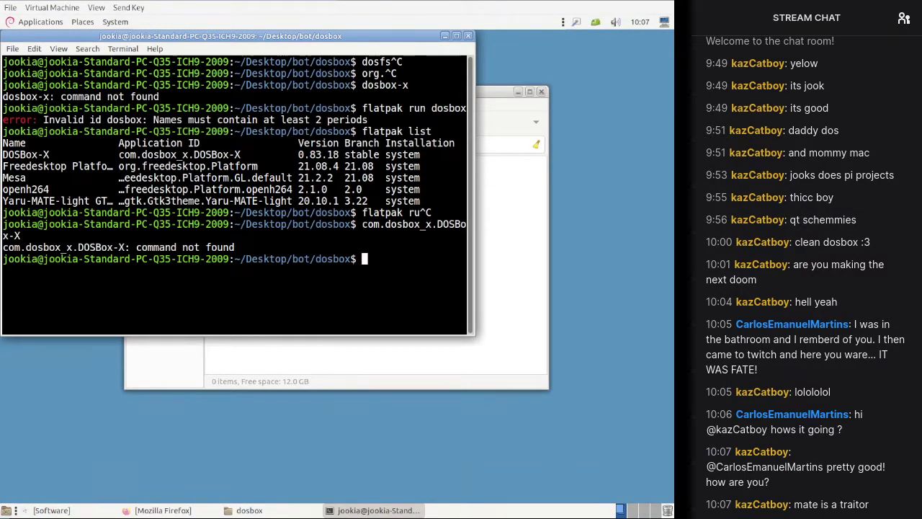
Step: Launch DOSBox-X from the dosbox folder with flatpak run com.dosbox_x.DOSBox-X
text(flatpak run)
double_click(219, 153)
middle_click(220, 150)
key(Return)
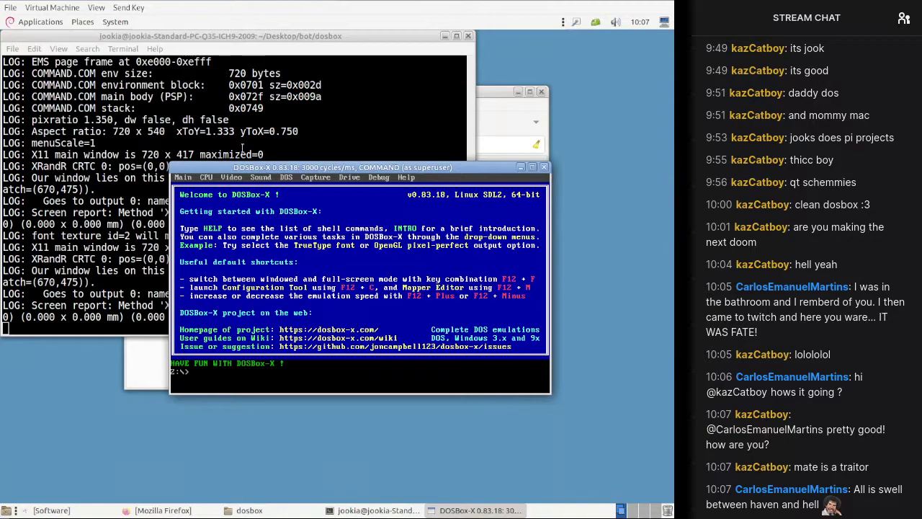
Step: Open the DOSBox-X configuration tool, enable the advanced options and review the SDL settings
click(182, 177)
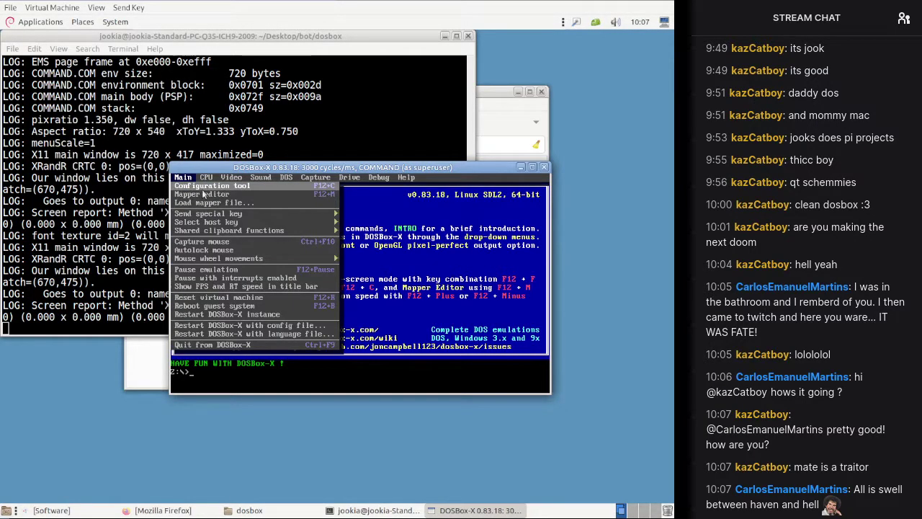
click(204, 186)
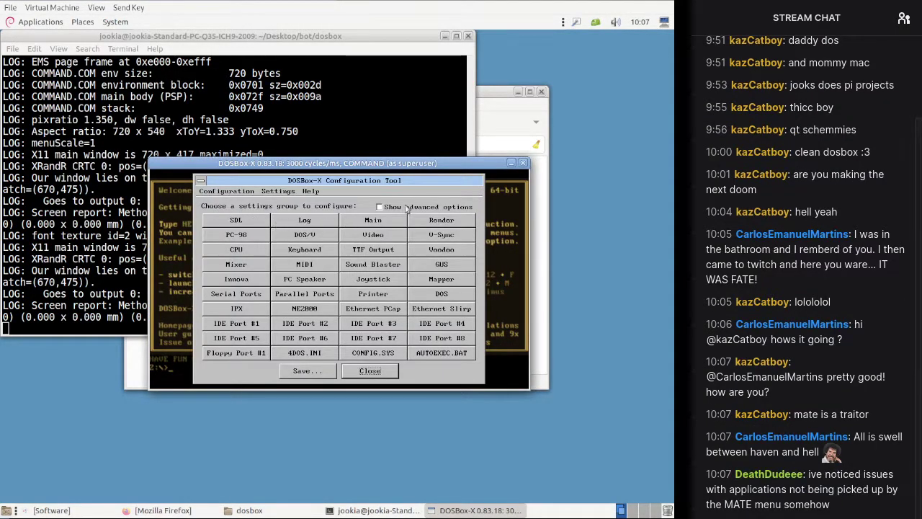
click(255, 222)
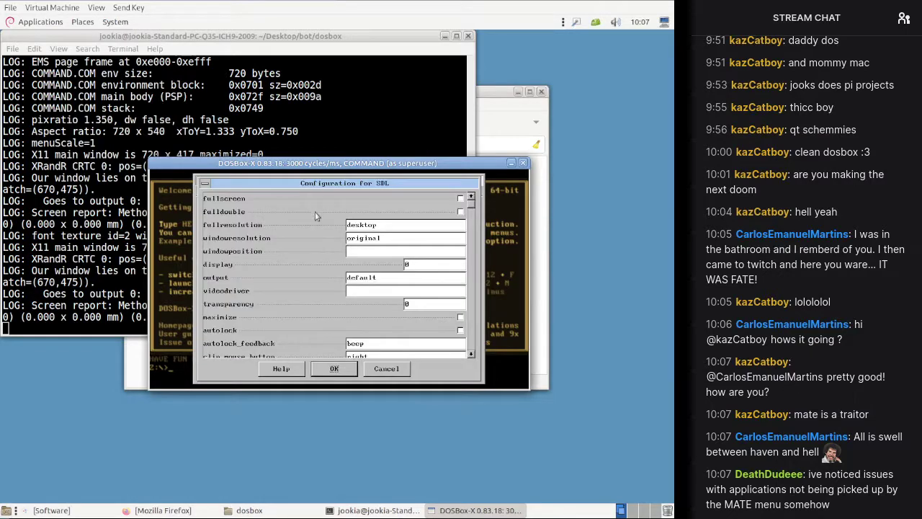
click(370, 366)
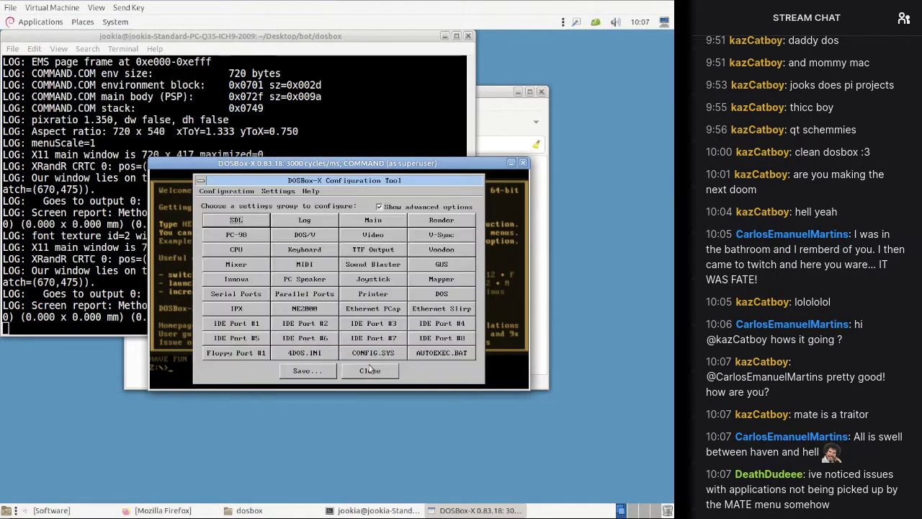
Step: Save the configuration to the portable config file dosbox-x.conf
click(316, 371)
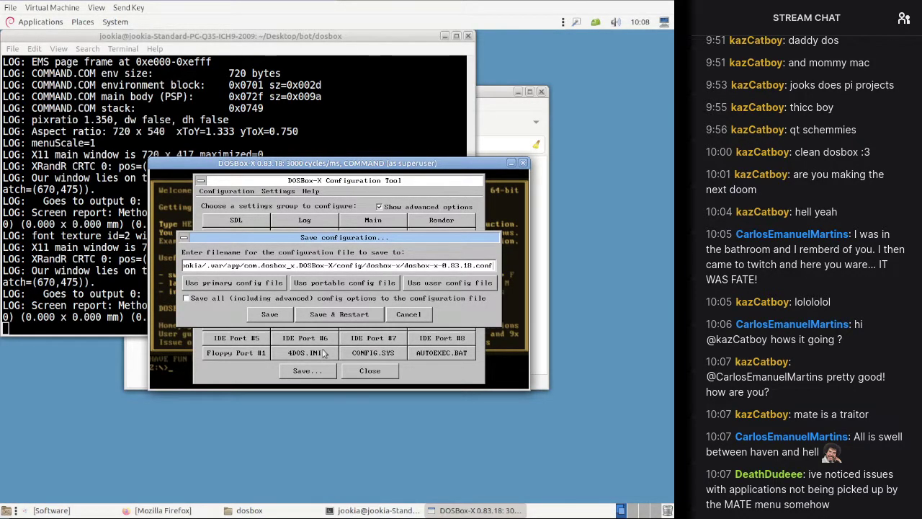
click(346, 282)
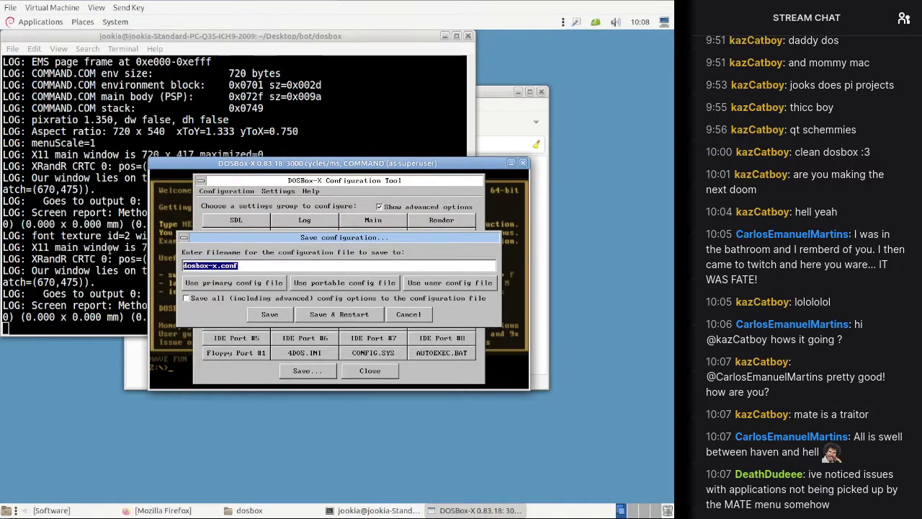
click(355, 283)
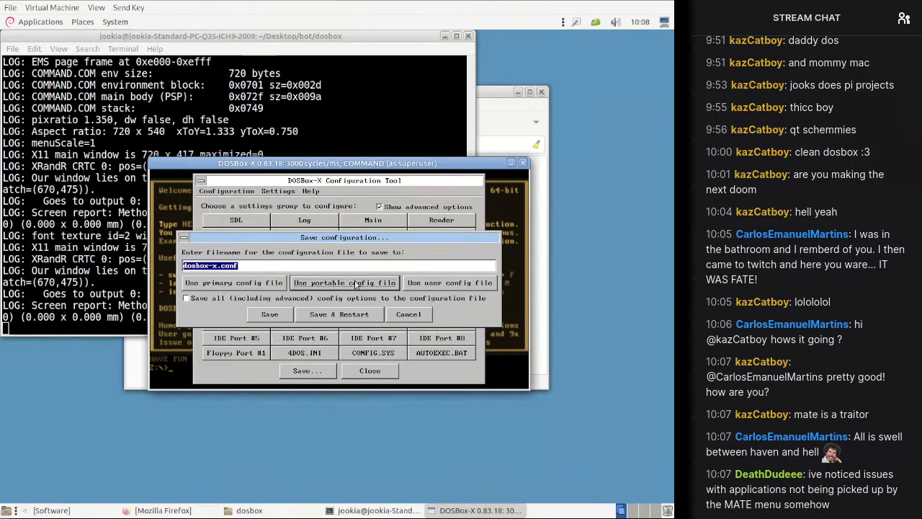
click(273, 316)
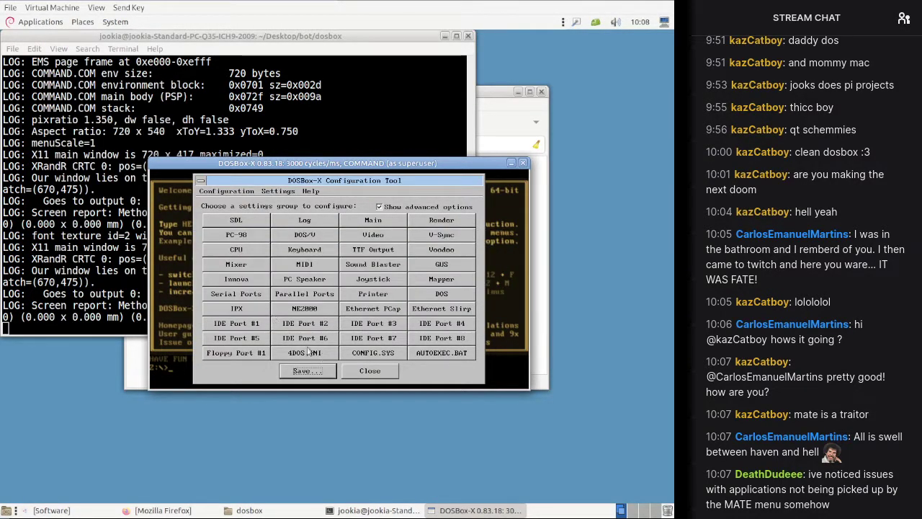
Step: Quit DOSBox-X and list the contents of the dosbox folder in the terminal
click(374, 377)
click(161, 172)
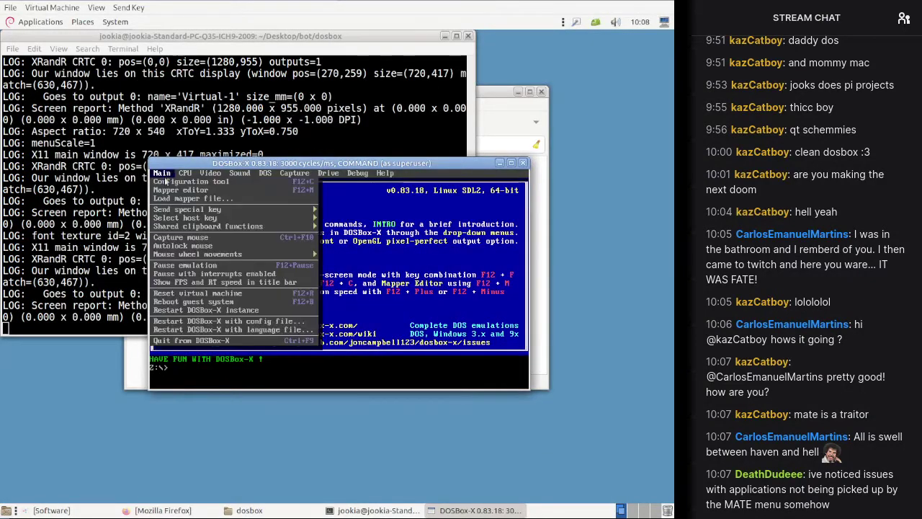
click(193, 343)
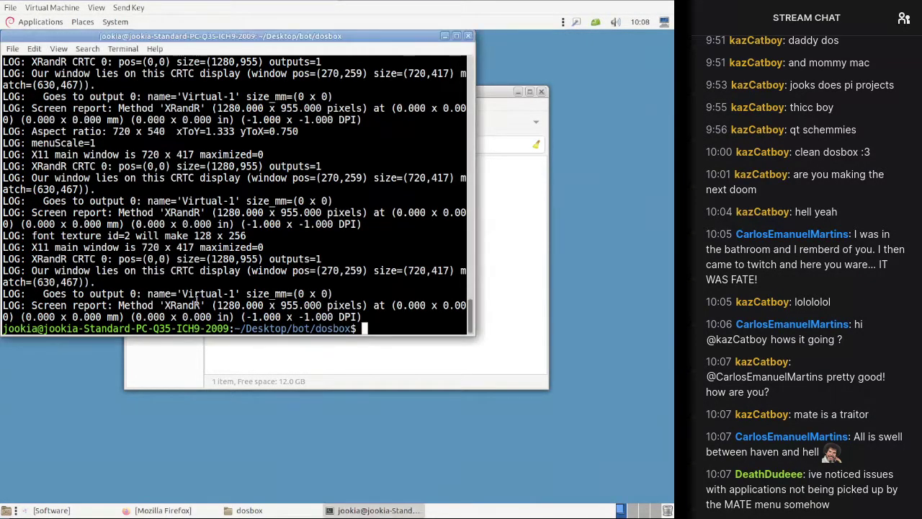
text(ls)
key(Return)
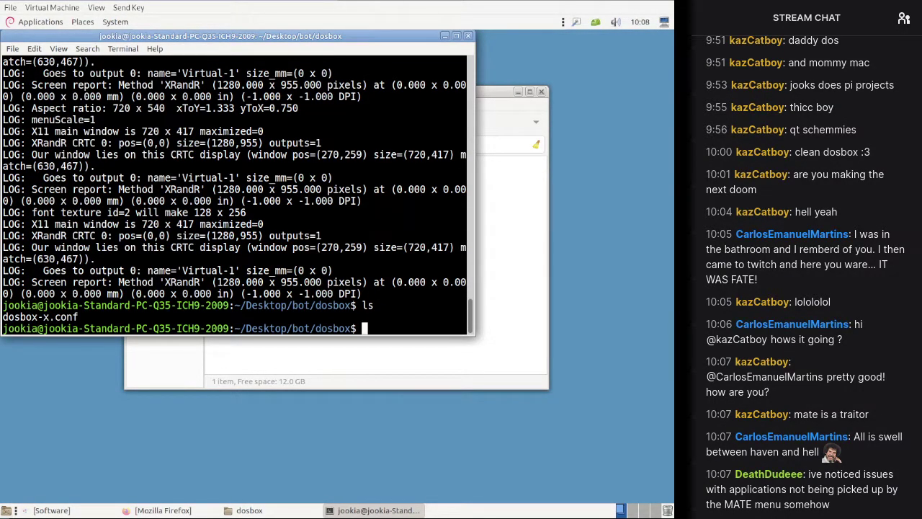
Step: Show hidden files in the home folder and look inside .local/share
click(80, 22)
click(94, 34)
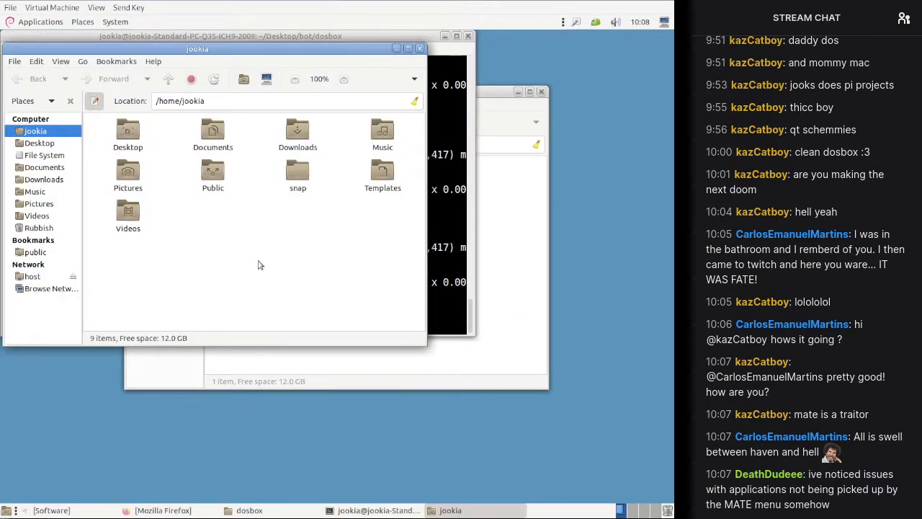
key(ctrl+h)
text(.c)
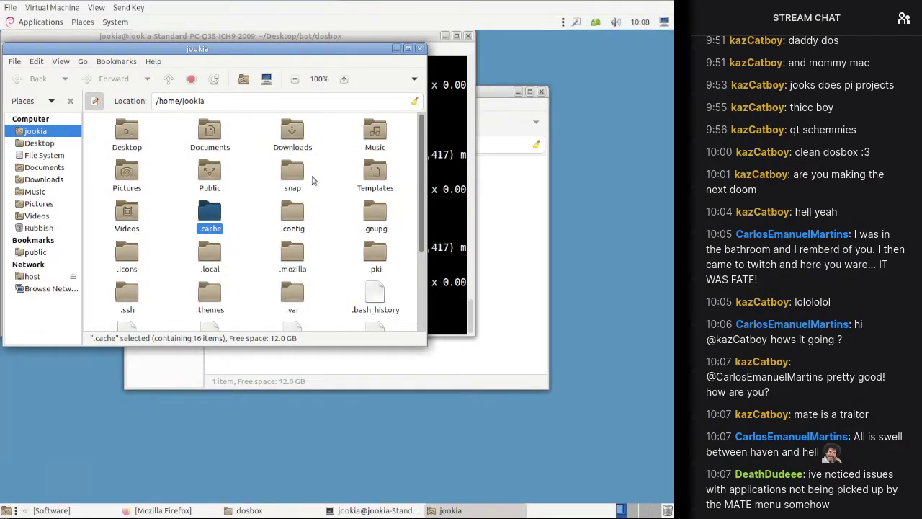
double_click(211, 248)
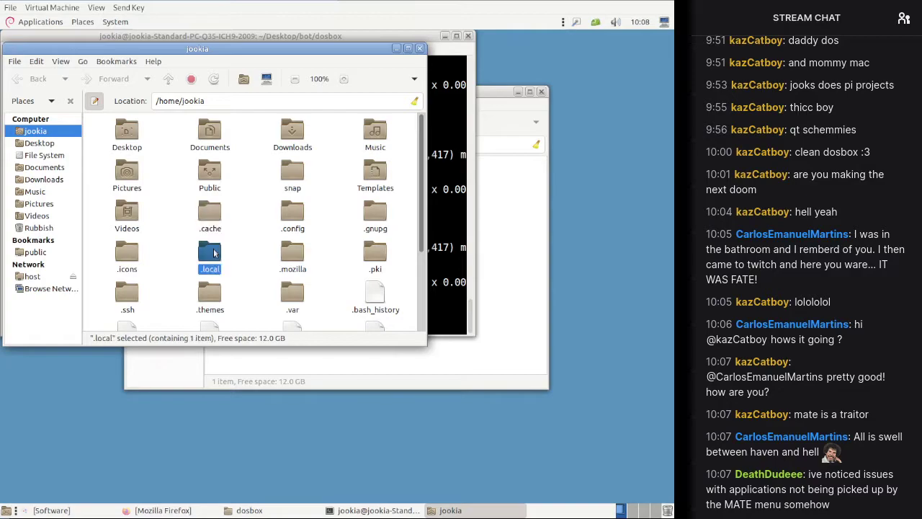
double_click(125, 135)
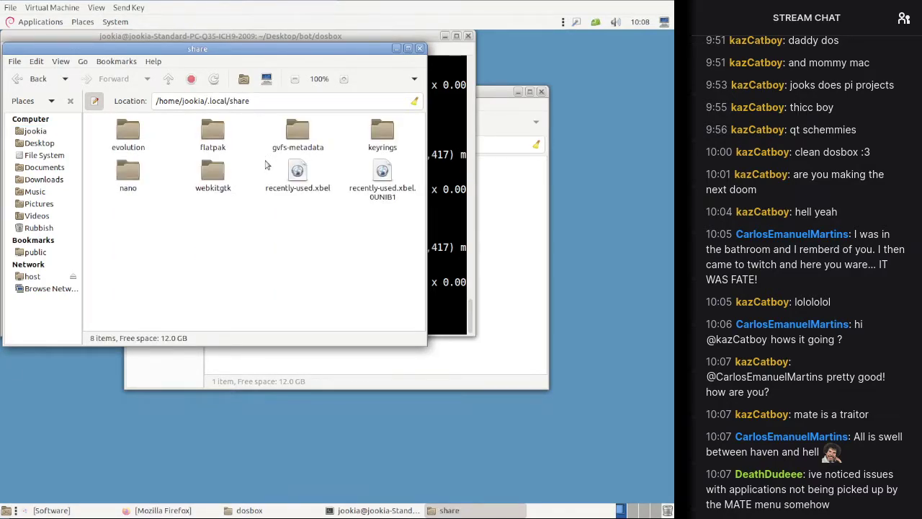
Step: Look inside .var/app/com.dosbox_x.DOSBox-X in the home folder, and close that file manager window
click(171, 83)
click(172, 82)
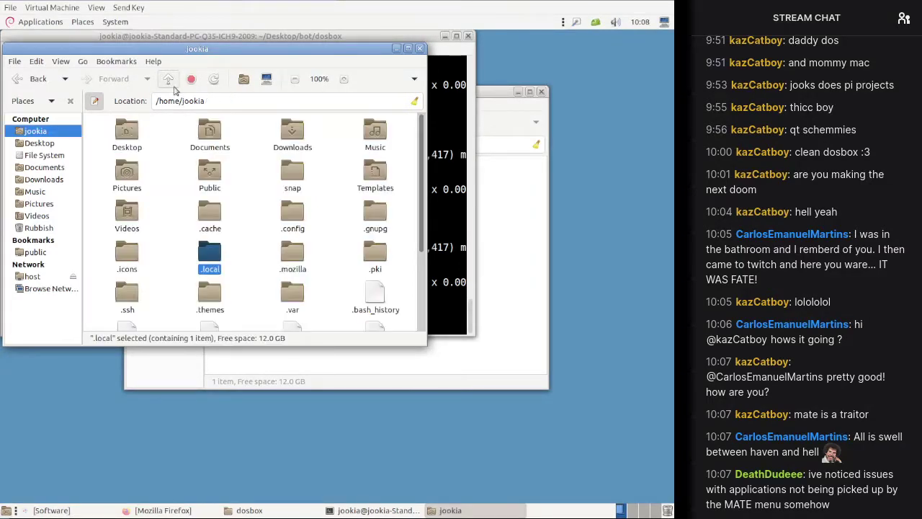
double_click(292, 293)
double_click(128, 136)
double_click(127, 160)
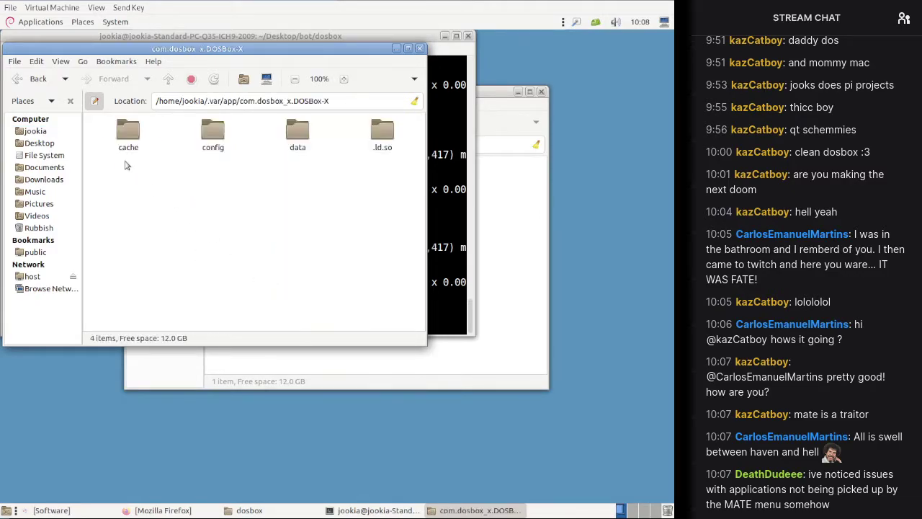
key(ctrl+w)
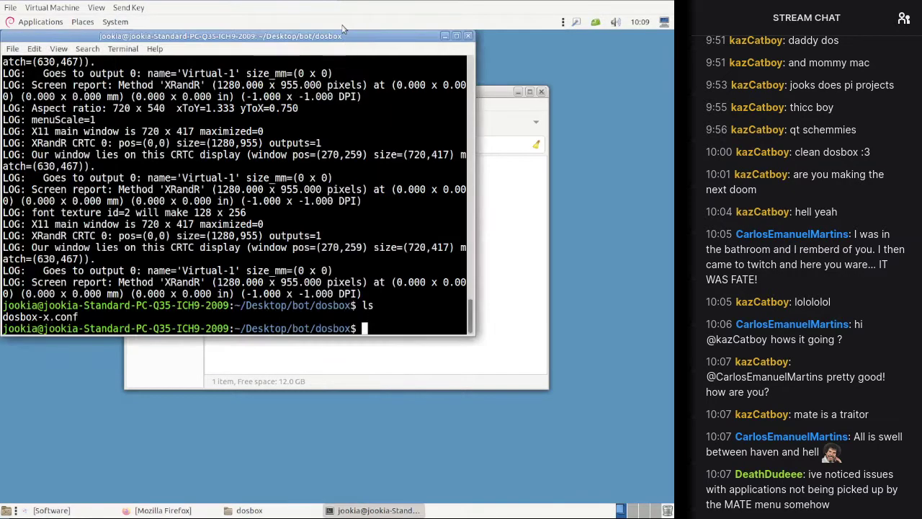
Step: From Firefox's download history, open the folder containing open-watcom-2_0-c-linux-x64 and close the download list
drag(331, 40, 482, 129)
click(160, 510)
click(642, 75)
click(593, 135)
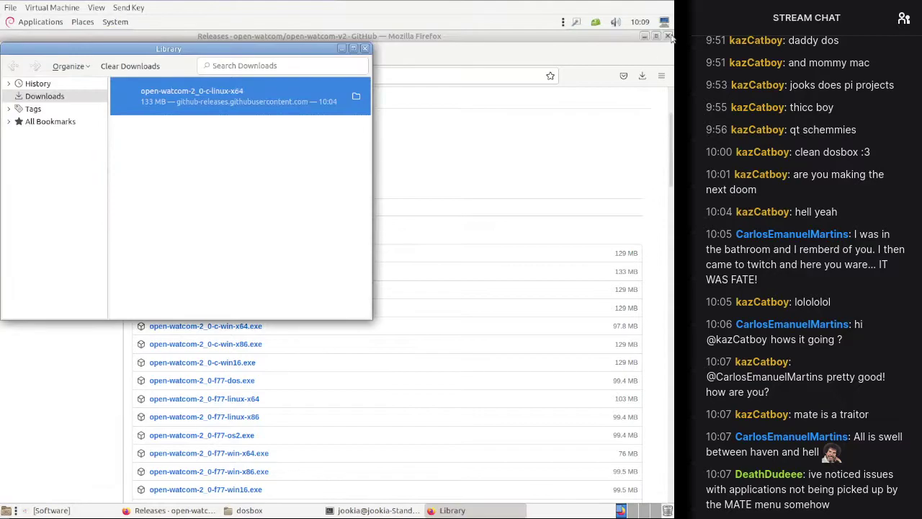
click(668, 36)
click(380, 154)
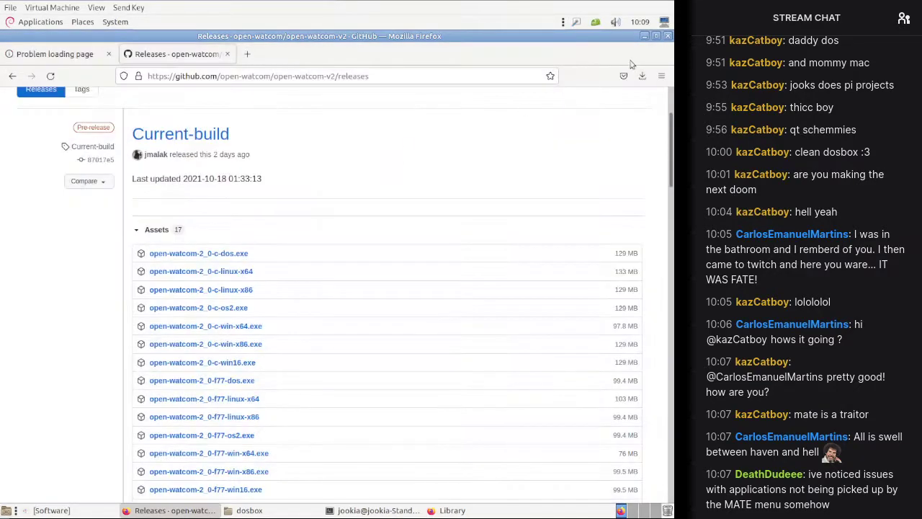
click(645, 35)
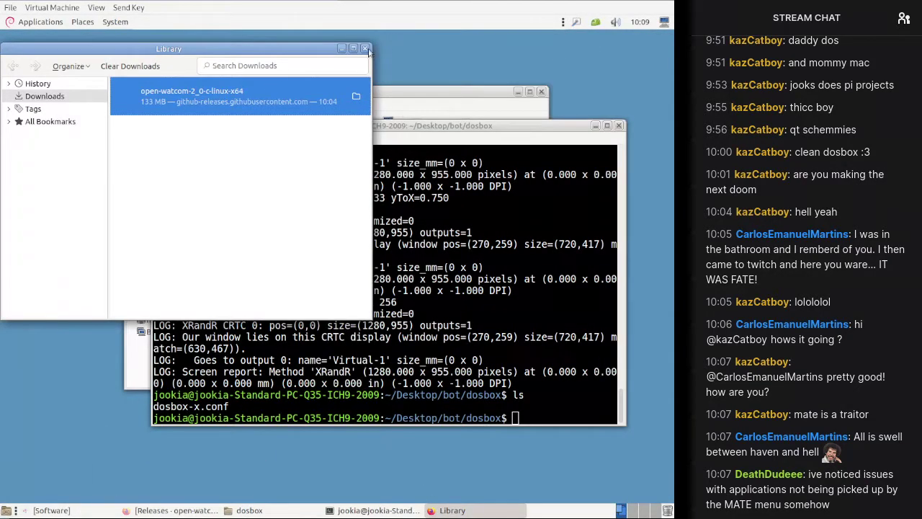
right_click(239, 97)
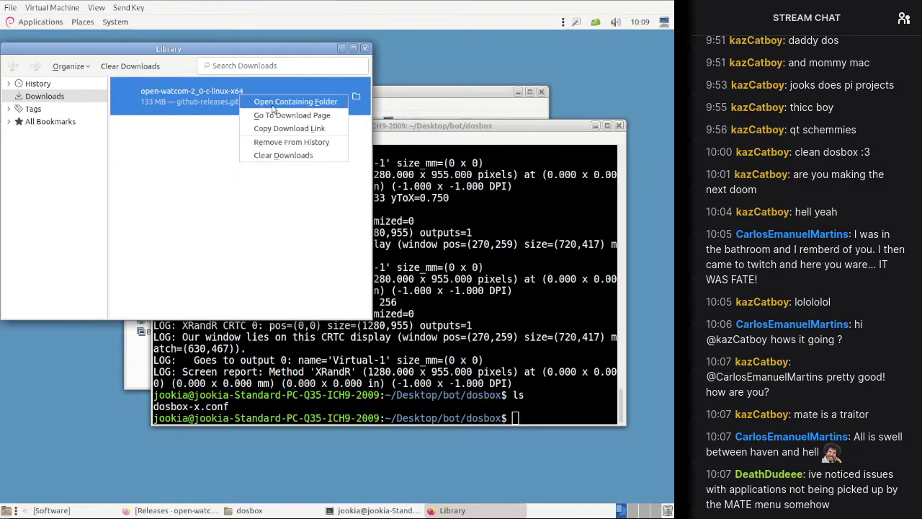
click(293, 106)
click(370, 48)
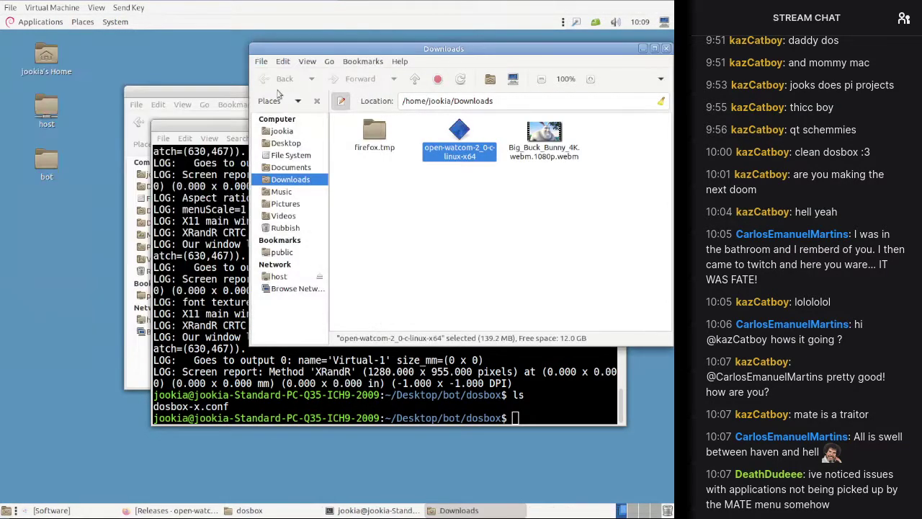
Step: Move open-watcom-2_0-c-linux-x64 from Downloads into the dosbox folder and close the Downloads window
drag(241, 92, 138, 36)
click(467, 164)
drag(466, 164, 211, 173)
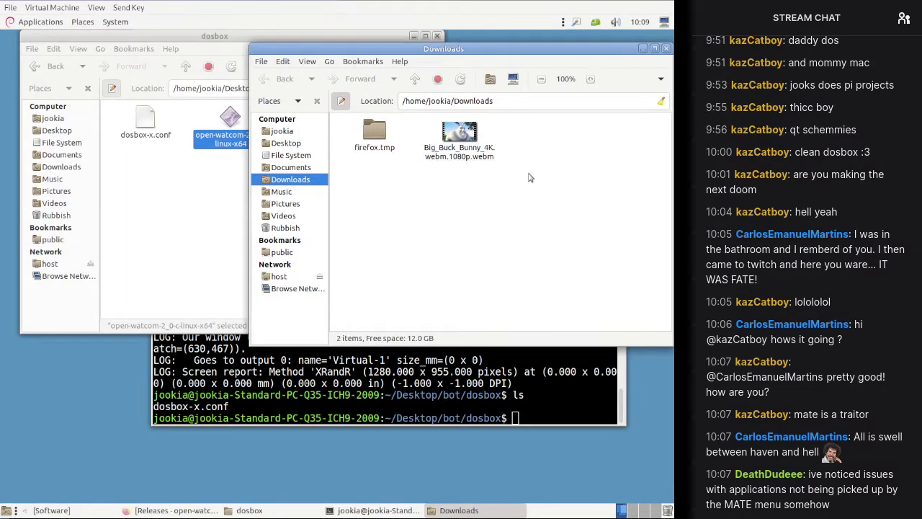
key(ctrl+w)
click(338, 195)
Step: Move open-watcom-2_0-c-linux-x64 up from dosbox into the parent bot folder and go back into dosbox
click(231, 119)
key(alt+Up)
key(ctrl+v)
double_click(231, 119)
Step: Close the old terminal and open a fresh one in the dosbox folder
click(585, 271)
key(ctrl+d)
right_click(247, 165)
click(302, 227)
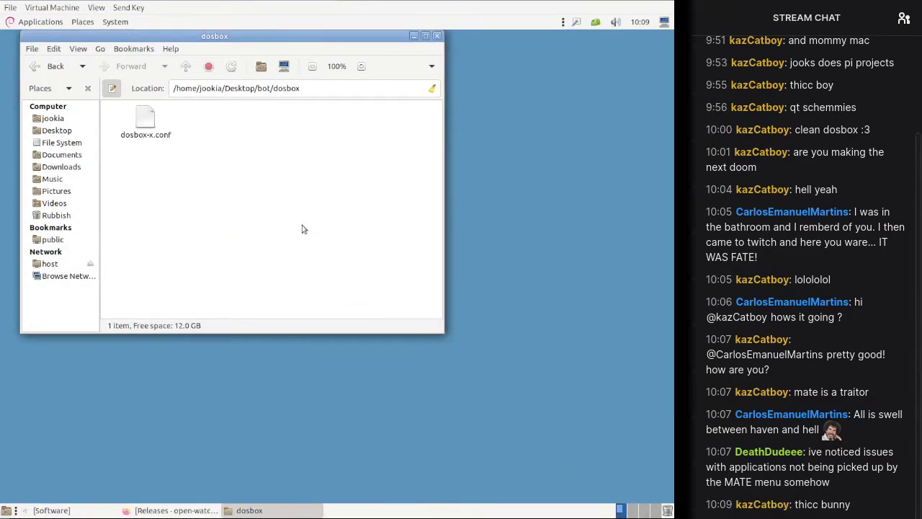
Step: Launch DOSBox-X with the project configuration using flatpak run com.dosbox_x.DOSBox-X -conf dosbox-x.conf
key(Up)
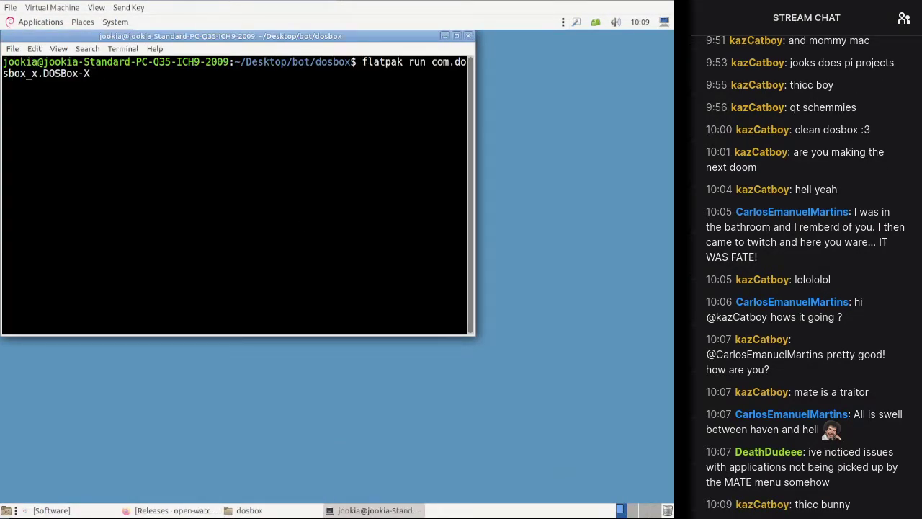
drag(308, 41, 444, 196)
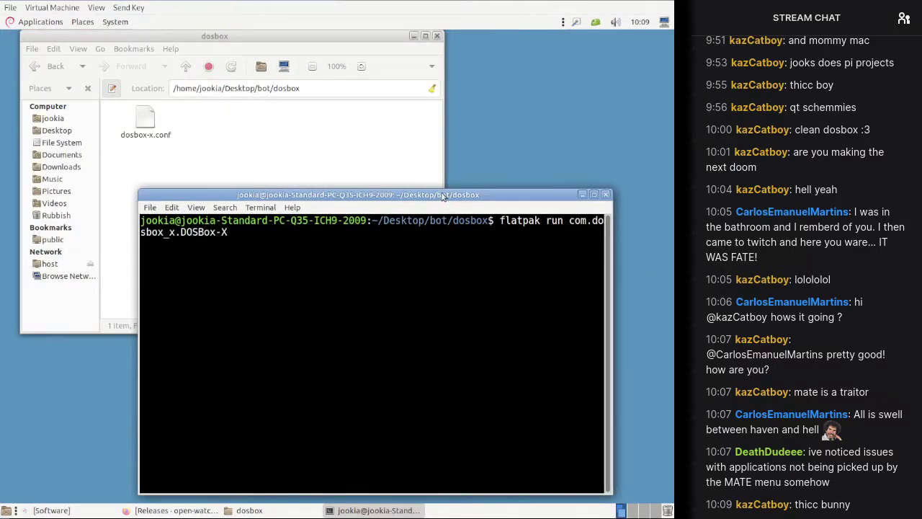
key(Up)
key(Up)
key(Up)
key(Down)
key(Down)
text(-conf do)
text(sbox)
text(x.conf)
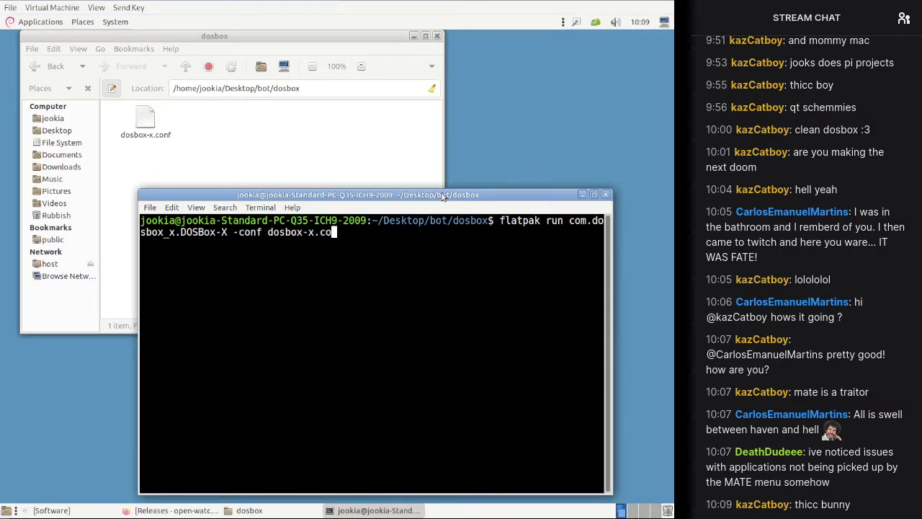
key(Return)
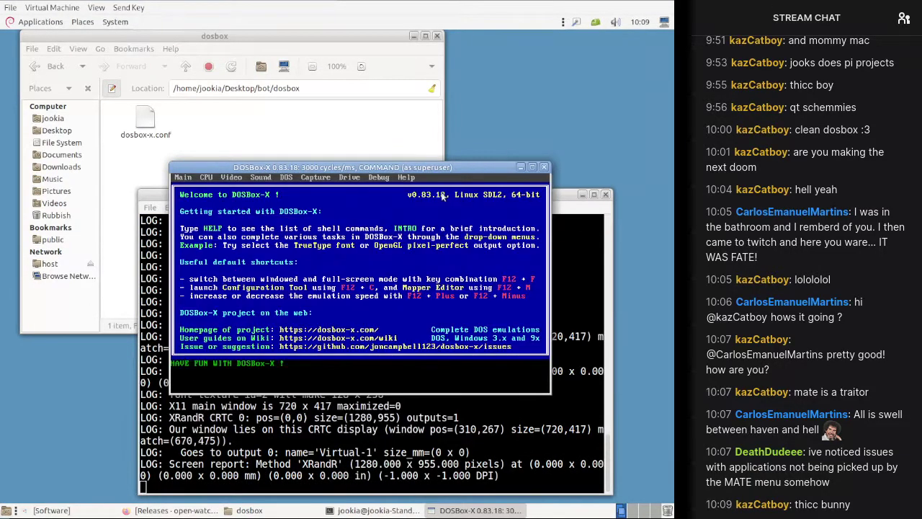
Step: Close DOSBox-X and review its startup log in the terminal from the beginning
click(544, 168)
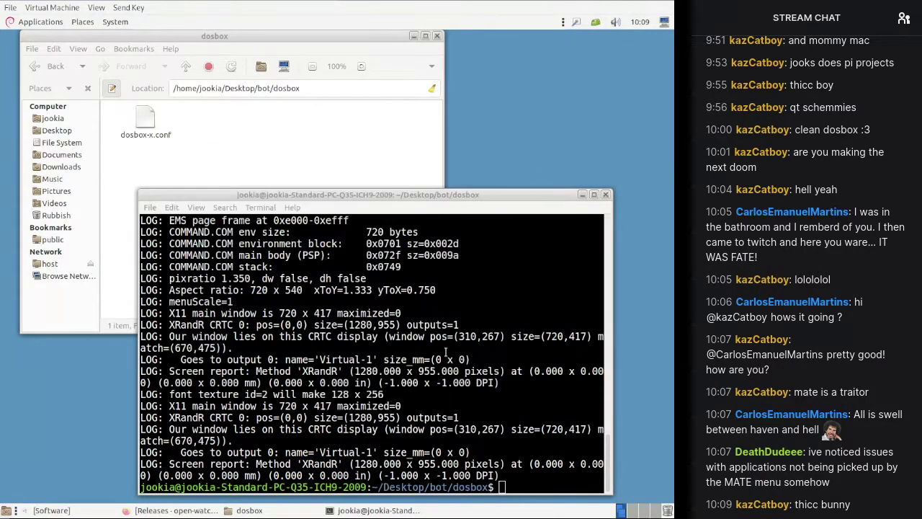
scroll(445, 351, up, 5)
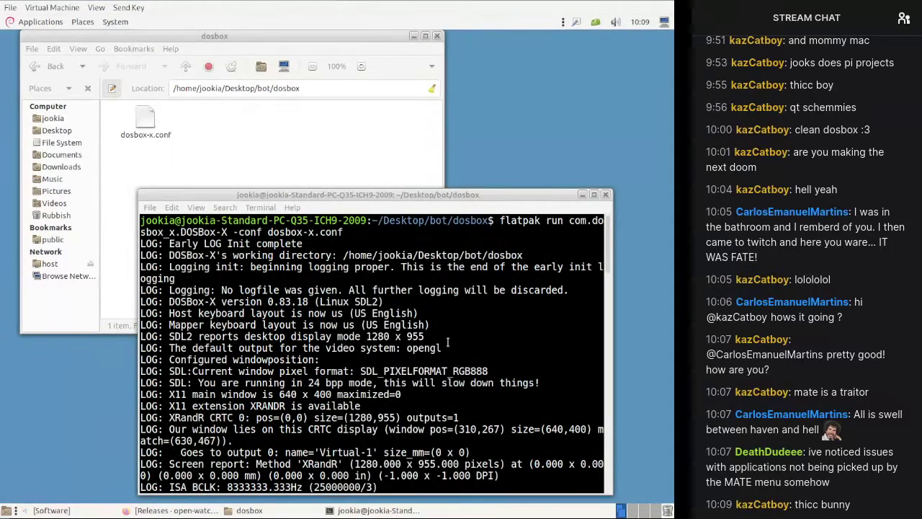
scroll(448, 342, down, 10)
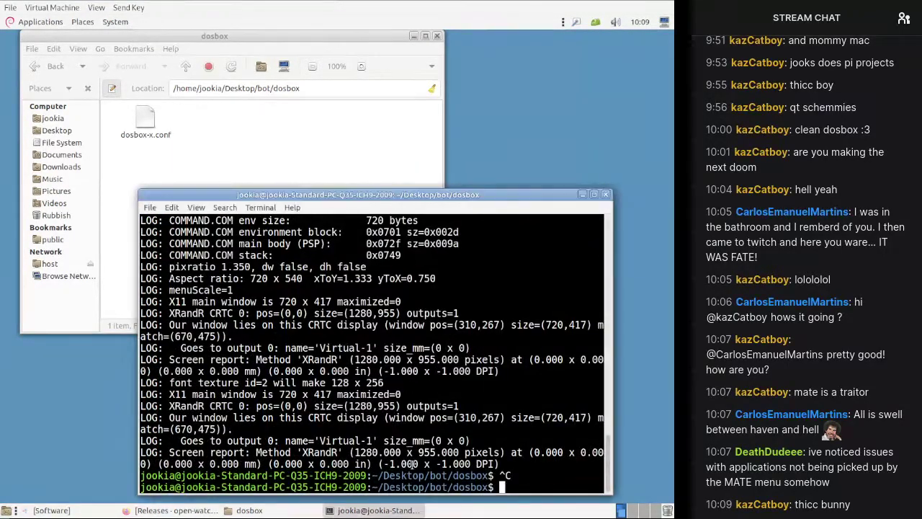
Step: Create run.sh in Vim with a #!/bin/sh line and the copied command flatpak run com.dosbox_x.DOSBox-X -conf dosbox-x.conf
key(Up)
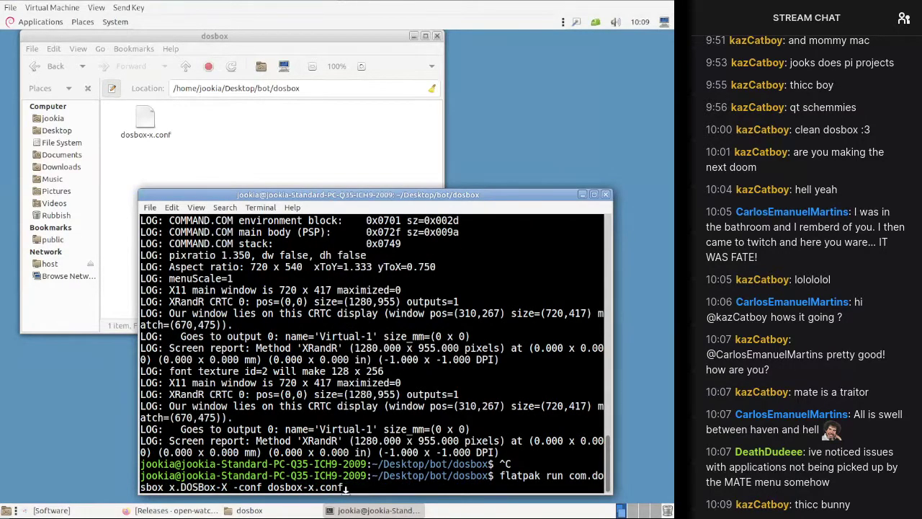
drag(346, 487, 495, 477)
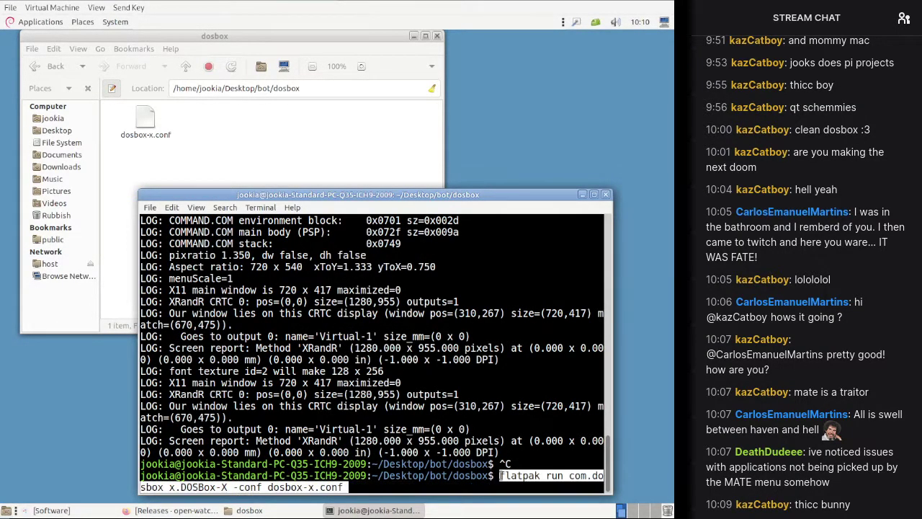
key(ctrl+c)
text(vim run.sh)
key(Return)
text(i#!/bin/sh)
key(Return)
key(ctrl+shift+v)
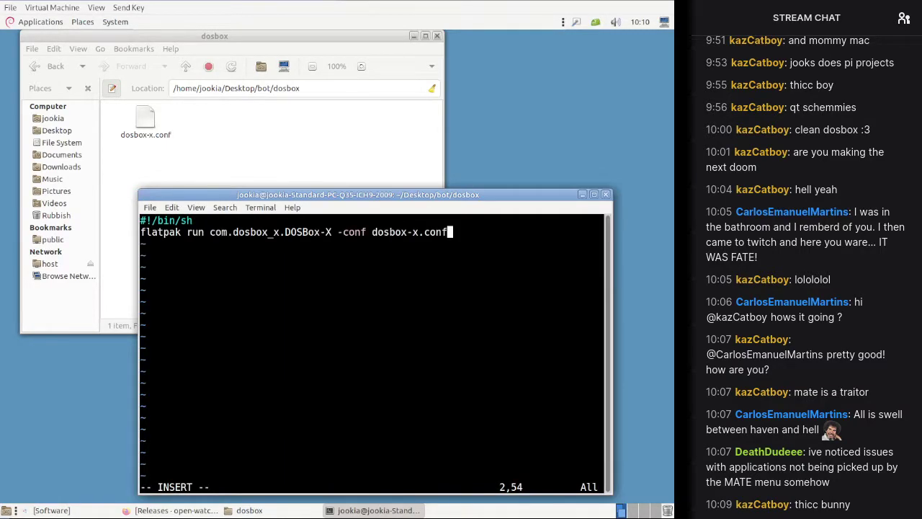
Step: Add exec to the launch command in run.sh, and save and close the script
key(Escape)
text(ddiexec)
key(Escape)
text(:wq)
key(Return)
Step: Make the launch script executable with chmod +x run.sh
text(chmod +x run.sh)
key(Return)
text(vi)
key(ctrl+c)
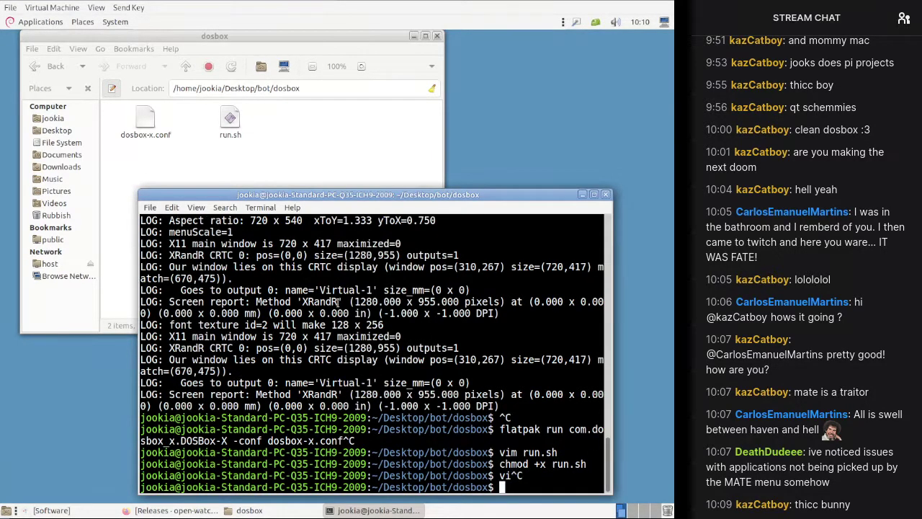
Step: Open dosbox-x.conf from the dosbox folder in Pluma and maximize the editor window
click(144, 124)
right_click(145, 127)
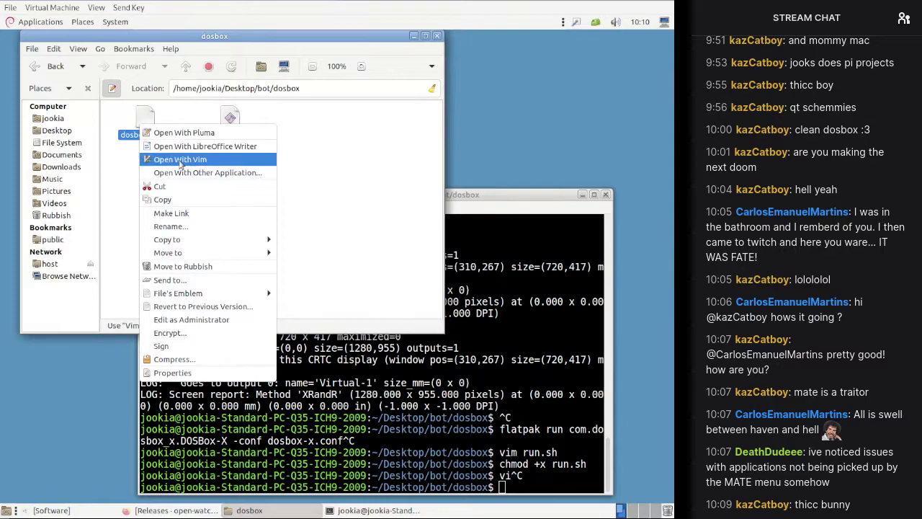
click(184, 133)
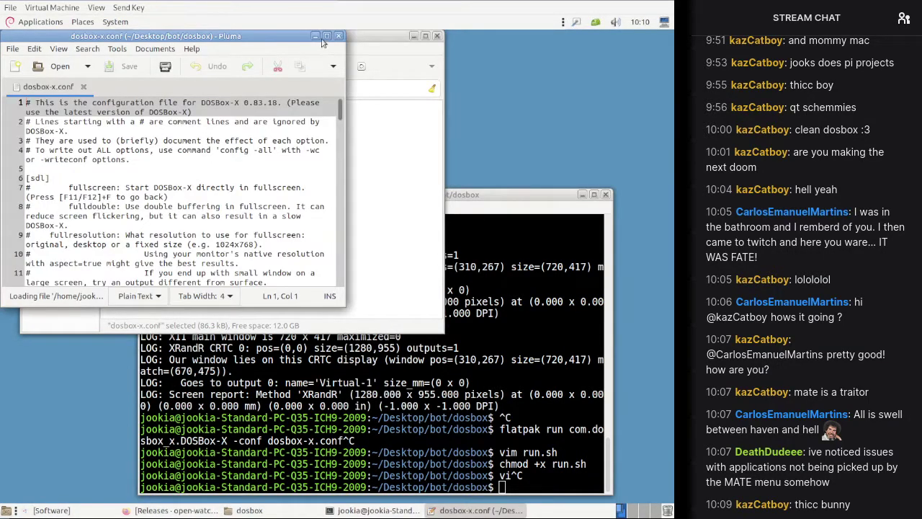
click(326, 36)
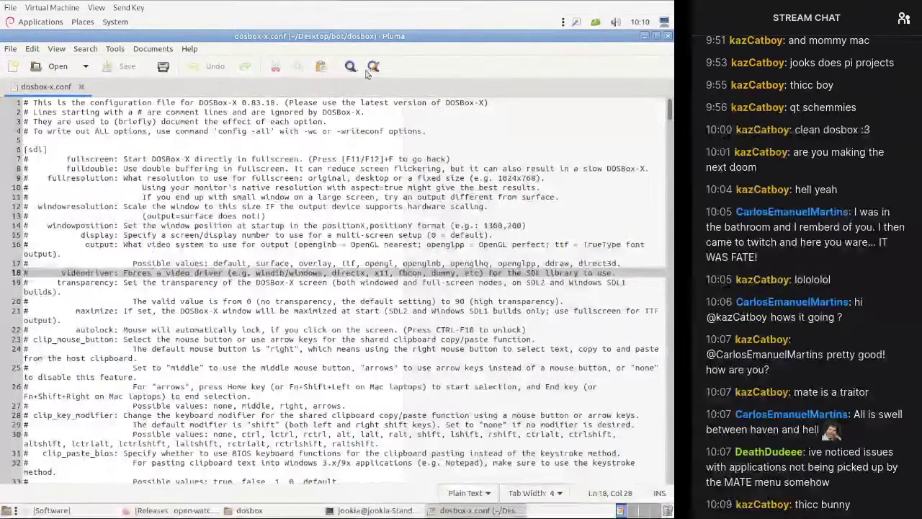
click(356, 66)
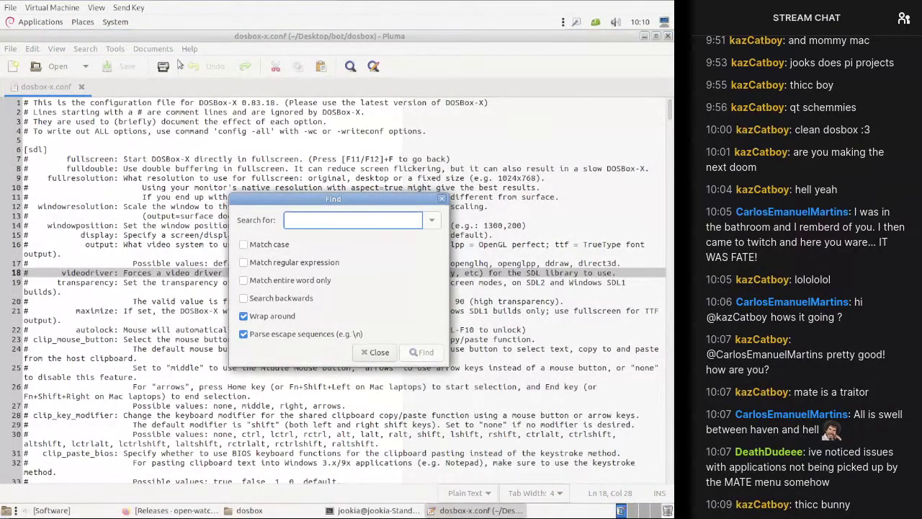
key(Escape)
click(114, 49)
click(57, 48)
click(84, 48)
mouse_move(115, 48)
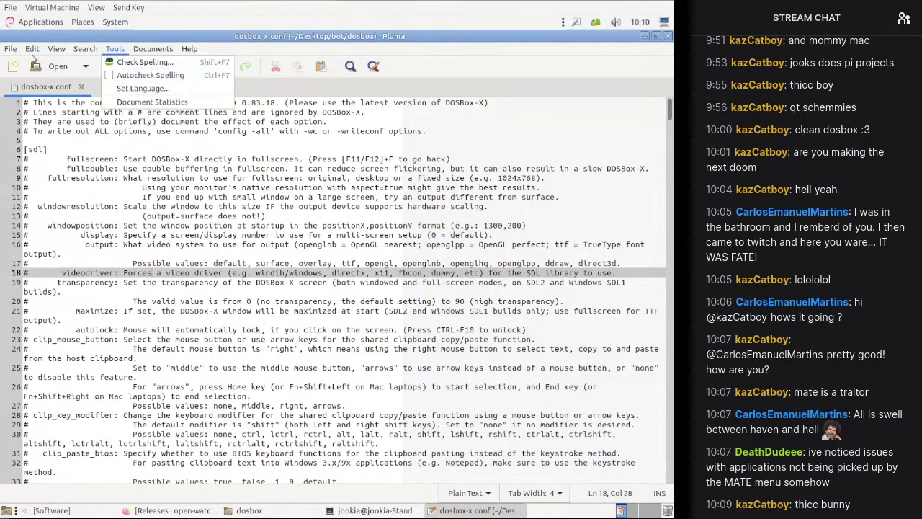
Step: Open Pluma's font and colour preferences
mouse_move(33, 49)
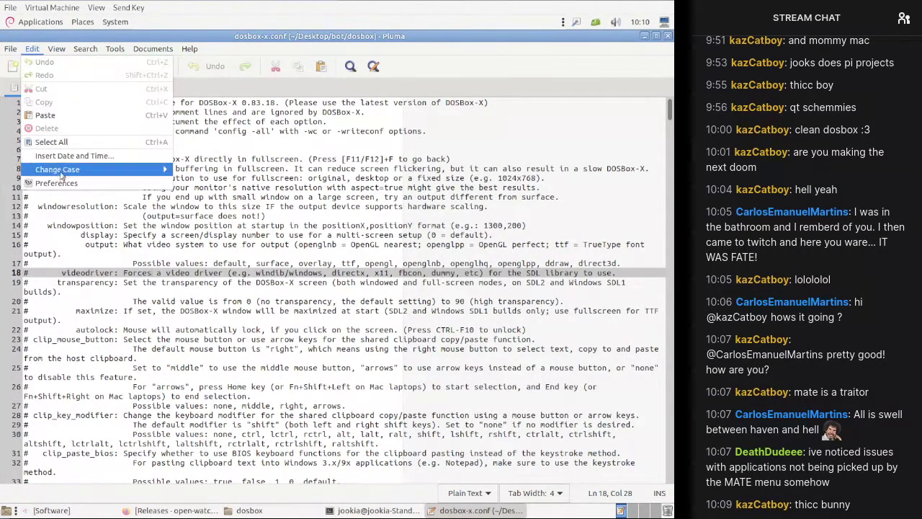
click(56, 182)
click(350, 162)
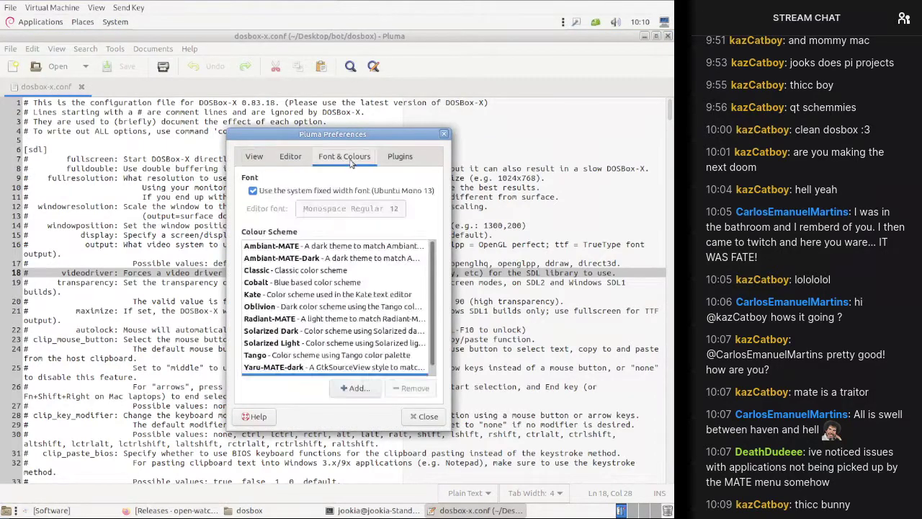
click(389, 190)
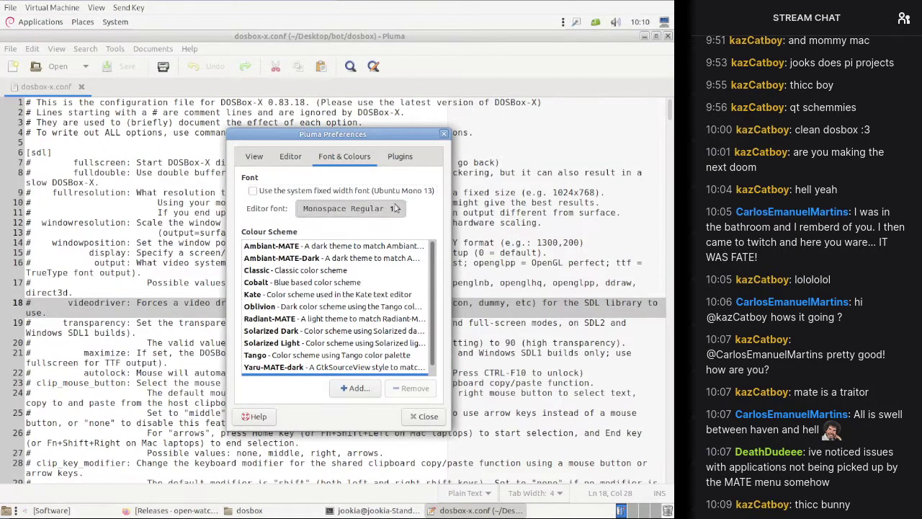
click(394, 208)
click(383, 415)
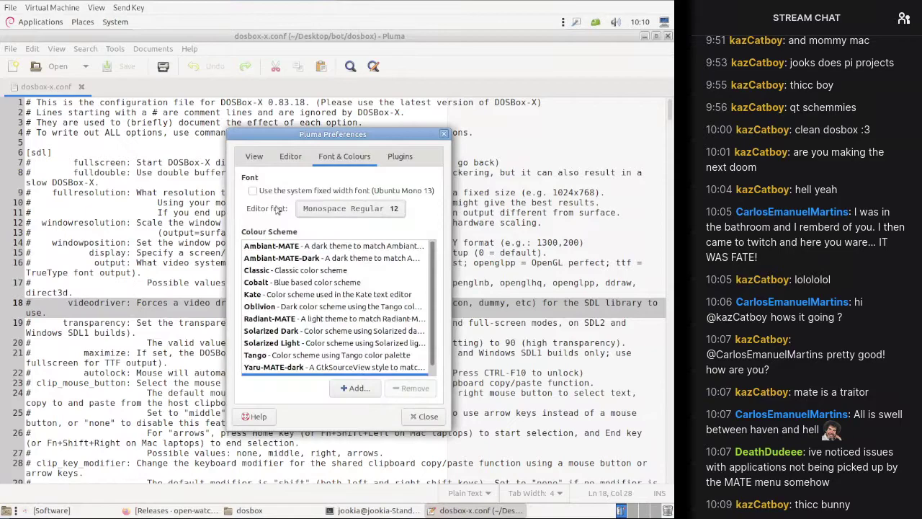
click(275, 190)
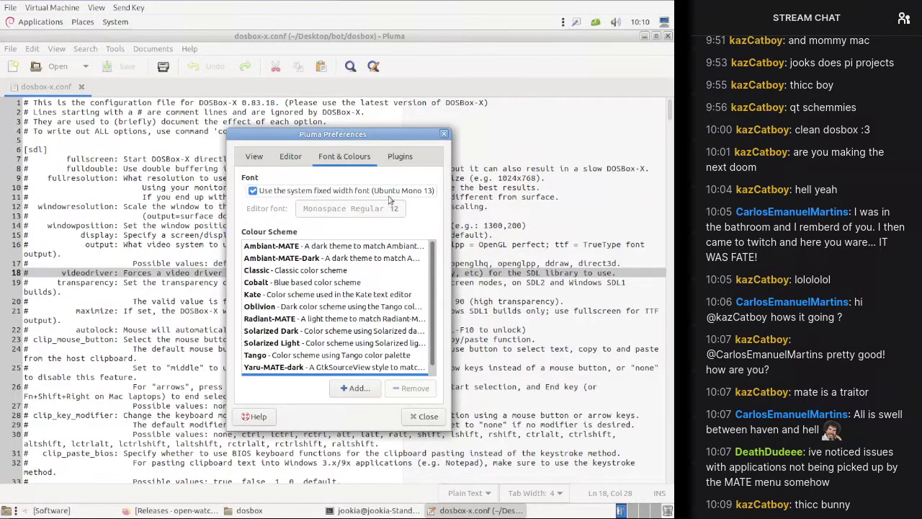
Step: Replace the system fixed width font with Monospace Regular at size 14, close the preferences and return to dosbox-x.conf
click(388, 190)
click(382, 208)
click(435, 389)
click(436, 388)
click(426, 410)
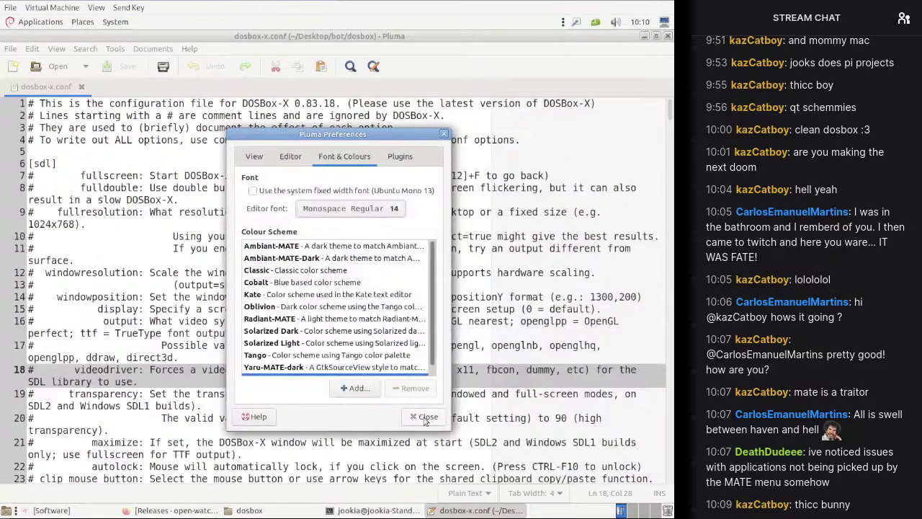
click(425, 416)
click(325, 186)
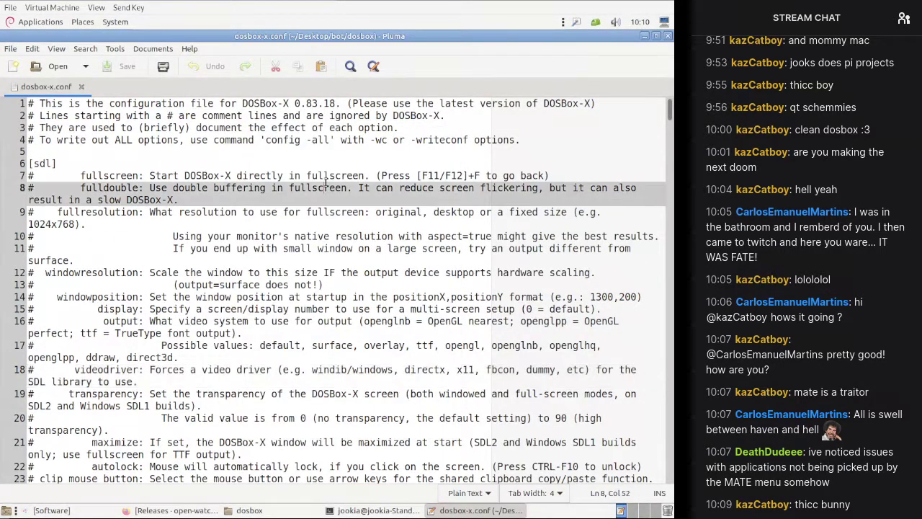
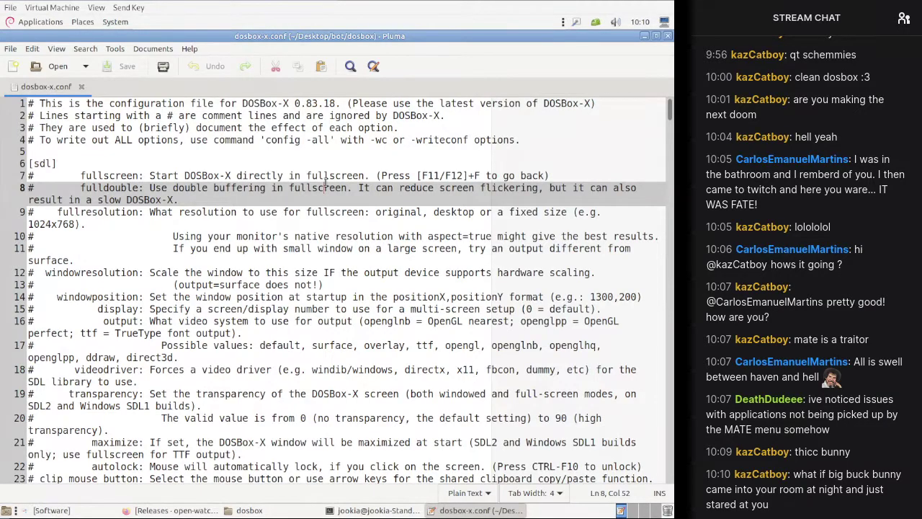
Step: Launch DOSBox-X from the terminal by rerunning flatpak run com.dosbox_x.DOSBox-X -conf dosbox-x.conf
scroll(326, 183, down, 9)
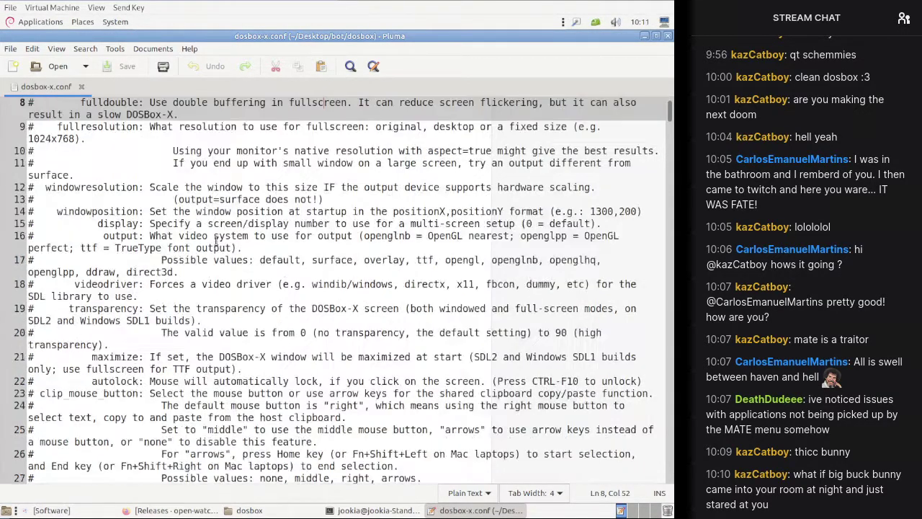
click(374, 488)
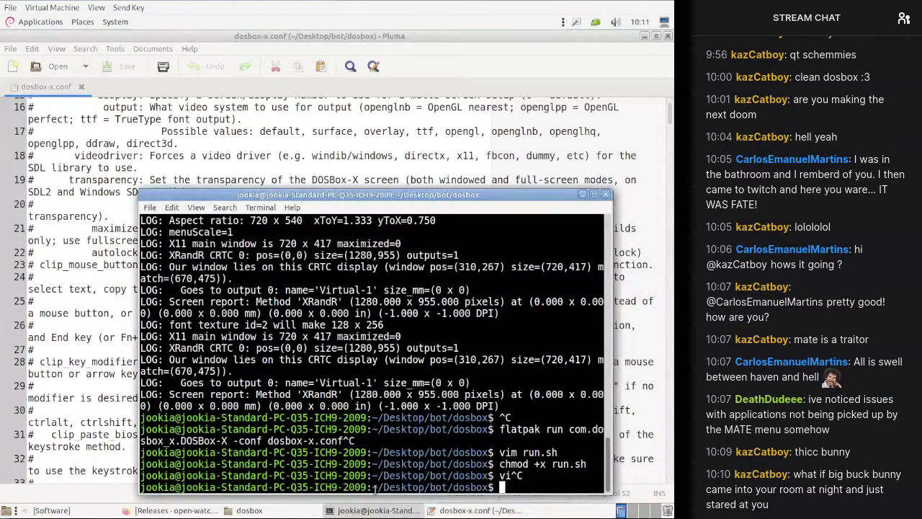
key(Up)
key(Up)
key(Up)
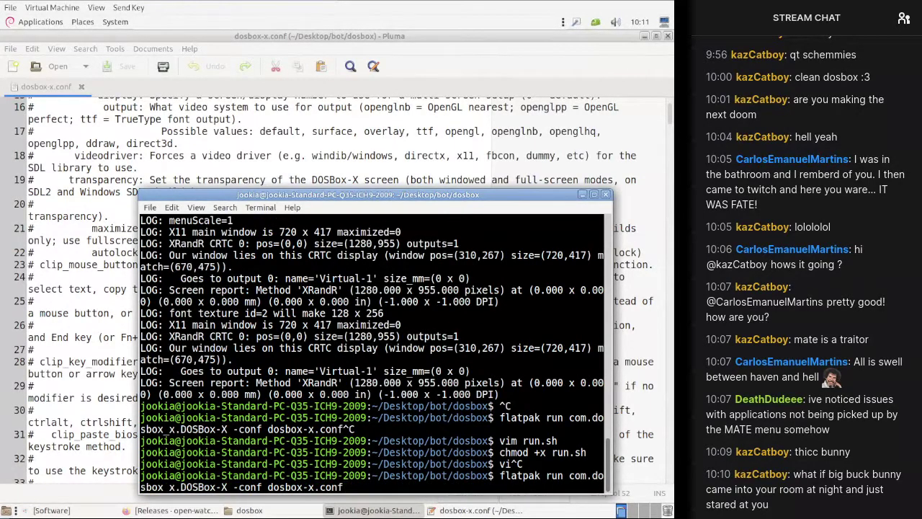
key(Return)
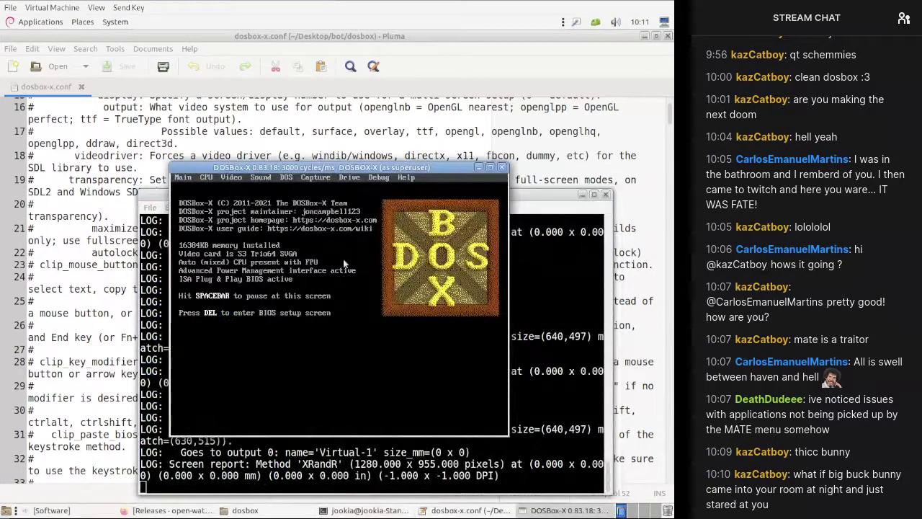
Step: Maximize the DOSBox-X window and toggle the Force scaler video option
click(231, 178)
click(231, 178)
click(532, 167)
click(121, 50)
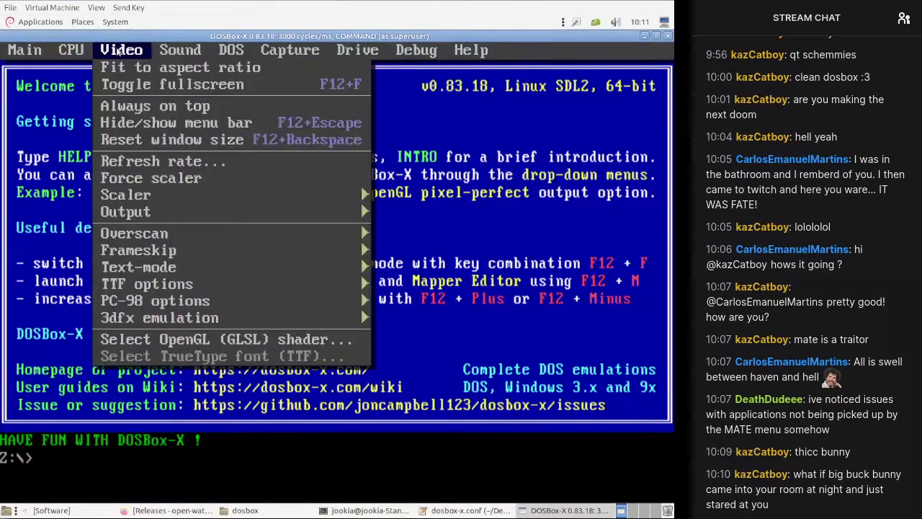
click(264, 179)
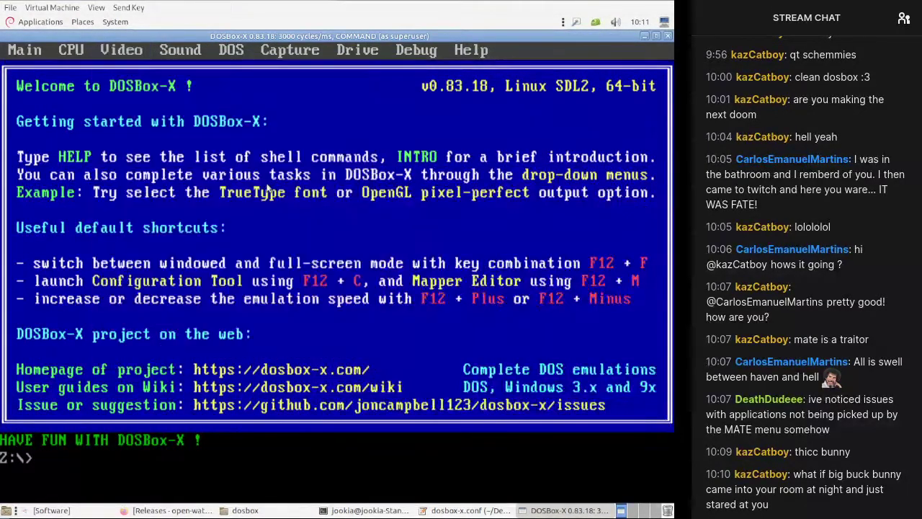
Step: Turn off Force scaler in the video settings and list the contents of drive Z with dir
click(121, 50)
mouse_move(294, 213)
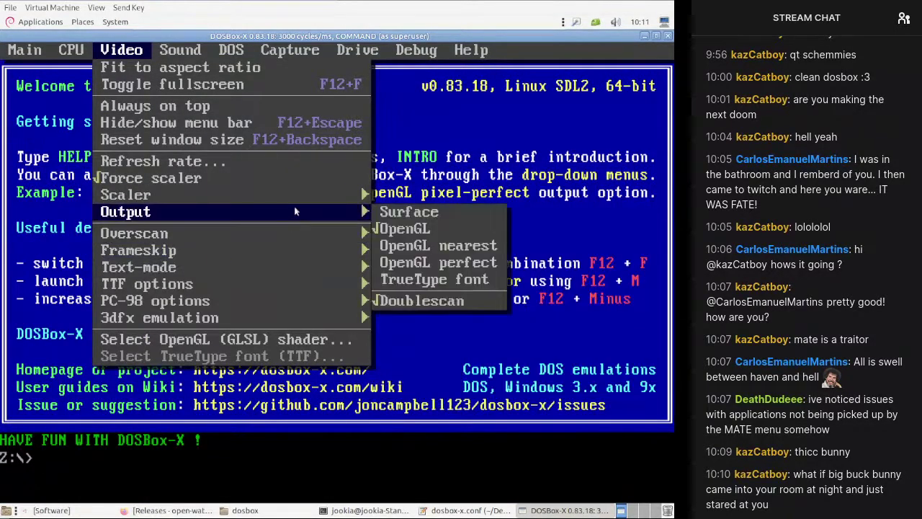
click(278, 175)
click(114, 61)
click(114, 61)
text(ir)
key(Return)
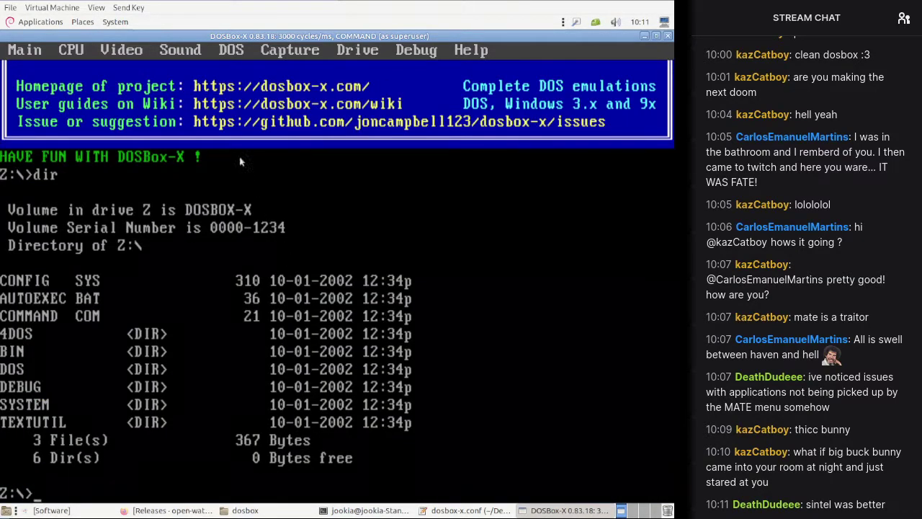
Step: Enable Fit to aspect ratio for the emulator's video display
click(121, 50)
mouse_move(240, 214)
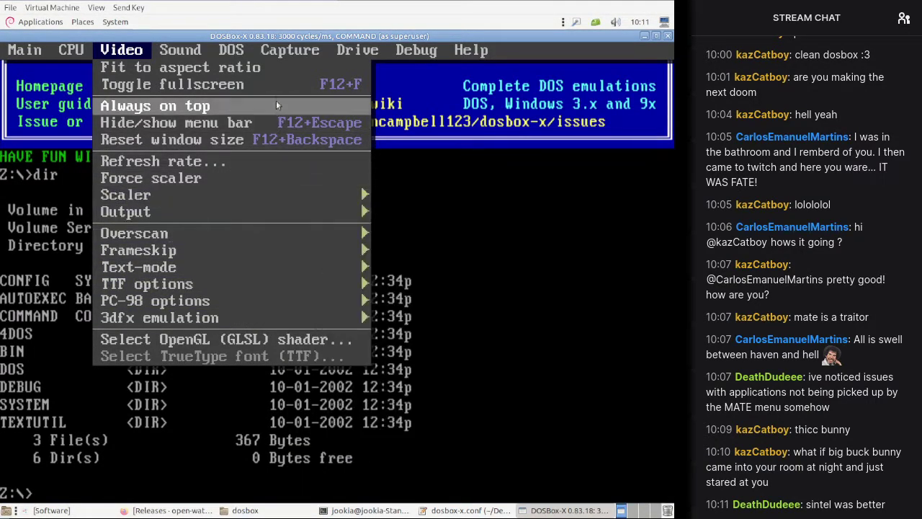
click(275, 71)
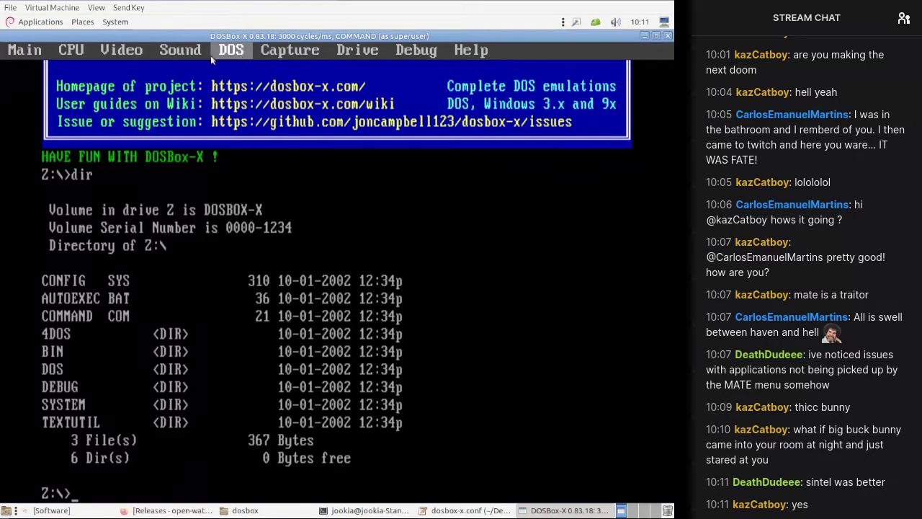
Step: Try the text-mode screen size of 80 columns x 60 lines and list drive Z with dir
click(43, 56)
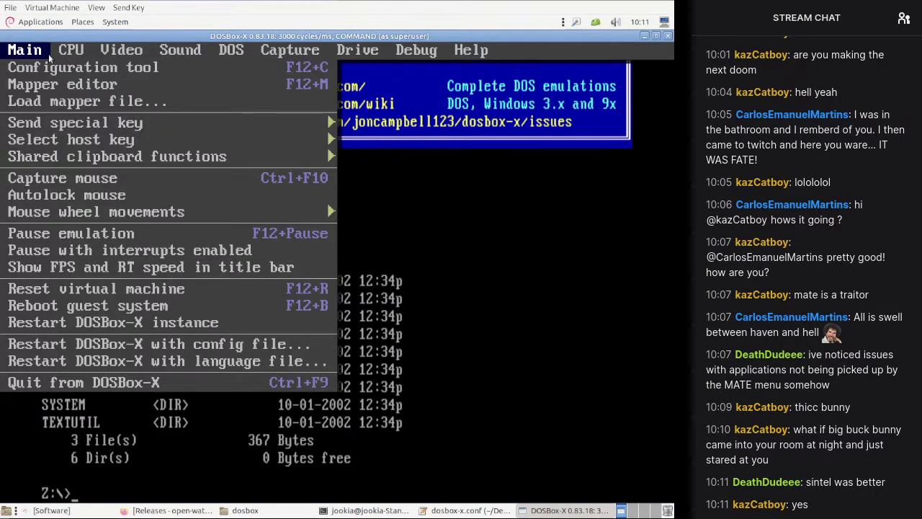
mouse_move(97, 57)
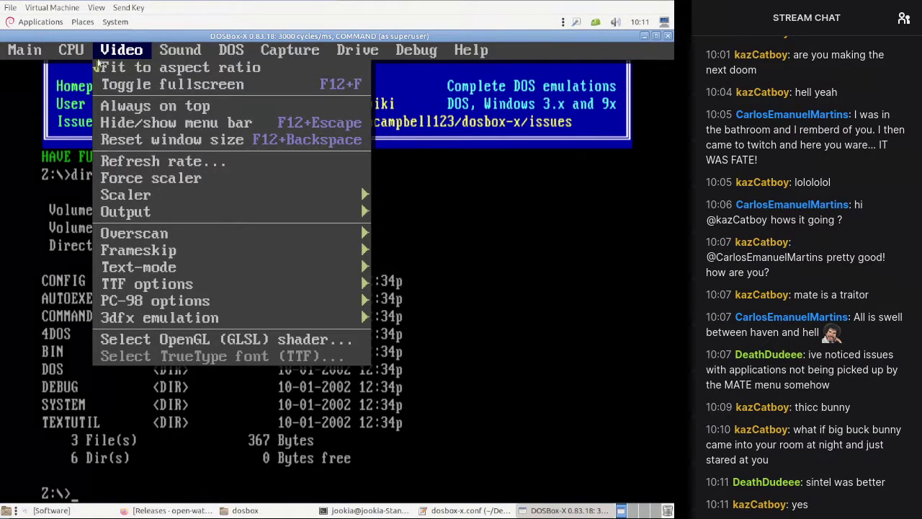
mouse_move(209, 193)
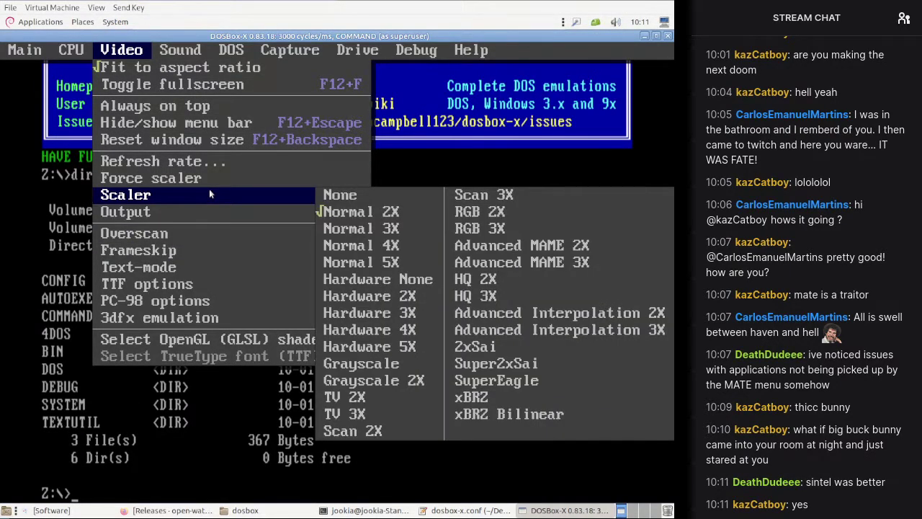
mouse_move(231, 243)
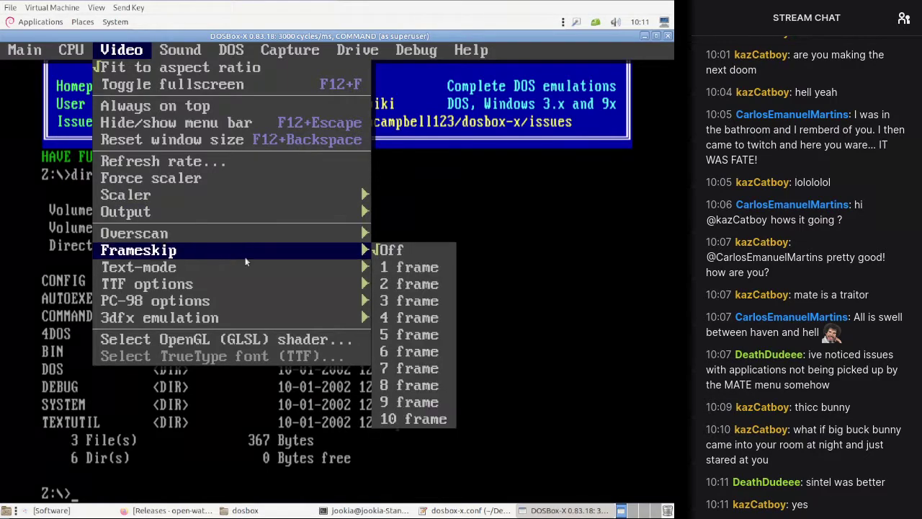
mouse_move(249, 271)
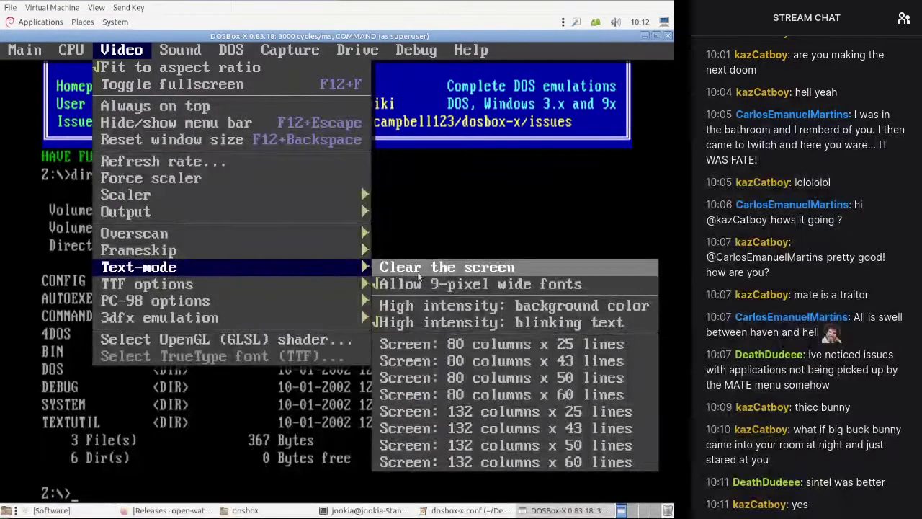
click(437, 395)
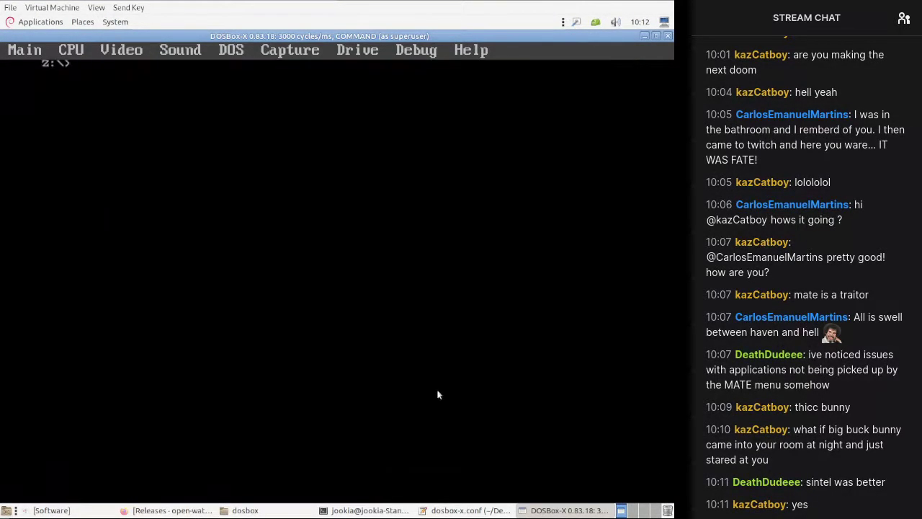
text(dir)
key(Return)
Step: Try the text-mode screen size of 132 columns x 25 lines and list drive Z with dir
click(121, 50)
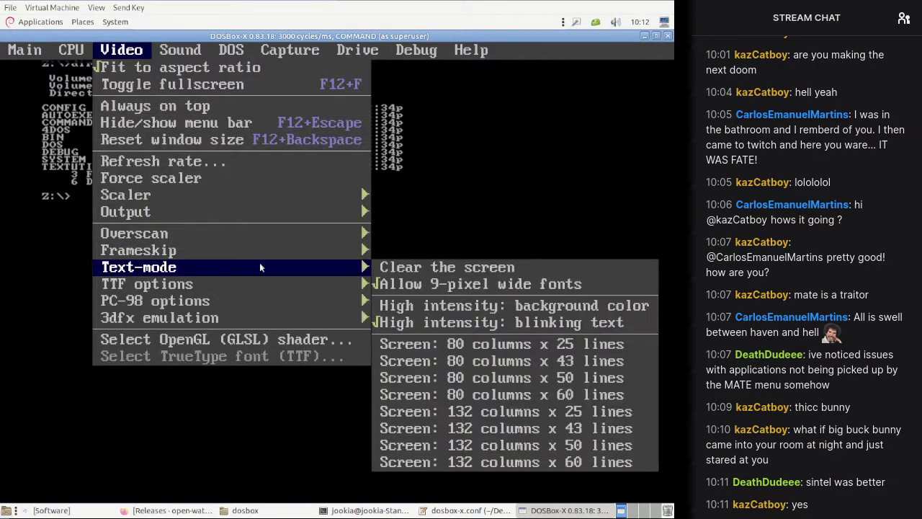
click(508, 411)
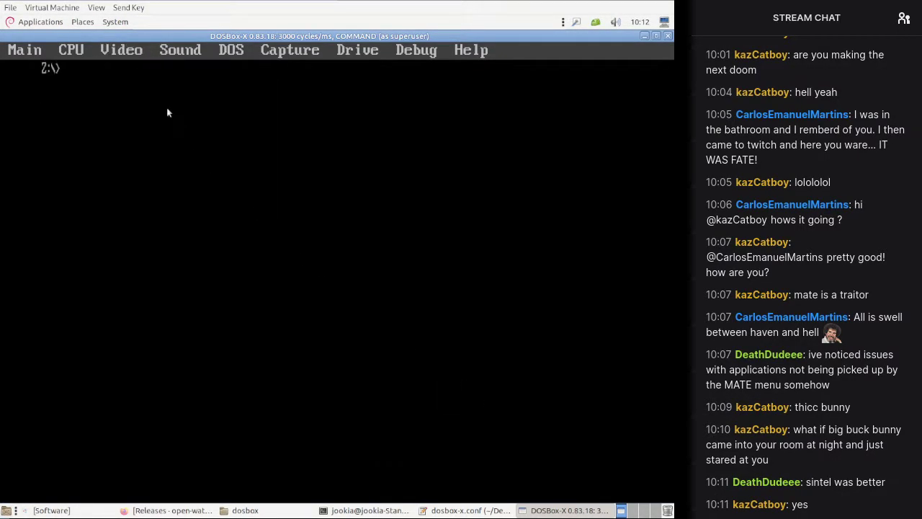
text(dir)
key(Return)
Step: Set the text-mode screen size to 80 columns x 25 lines
click(126, 52)
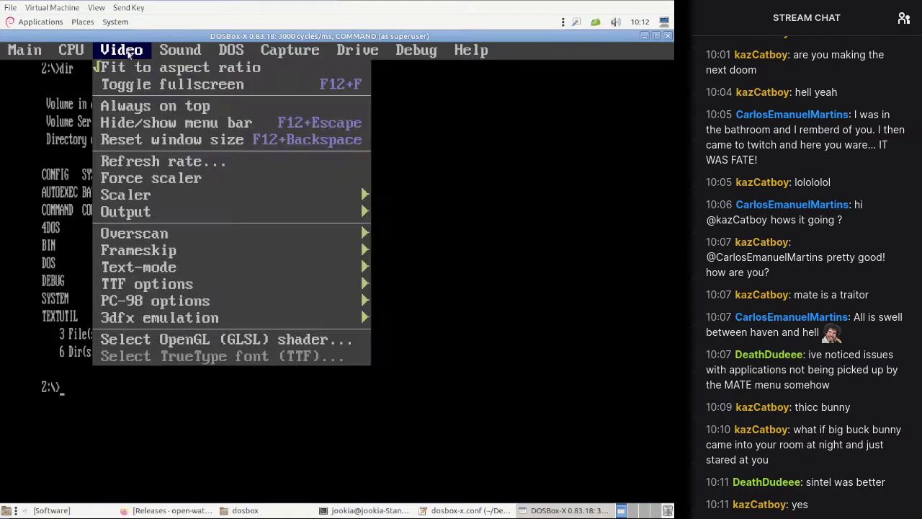
mouse_move(280, 265)
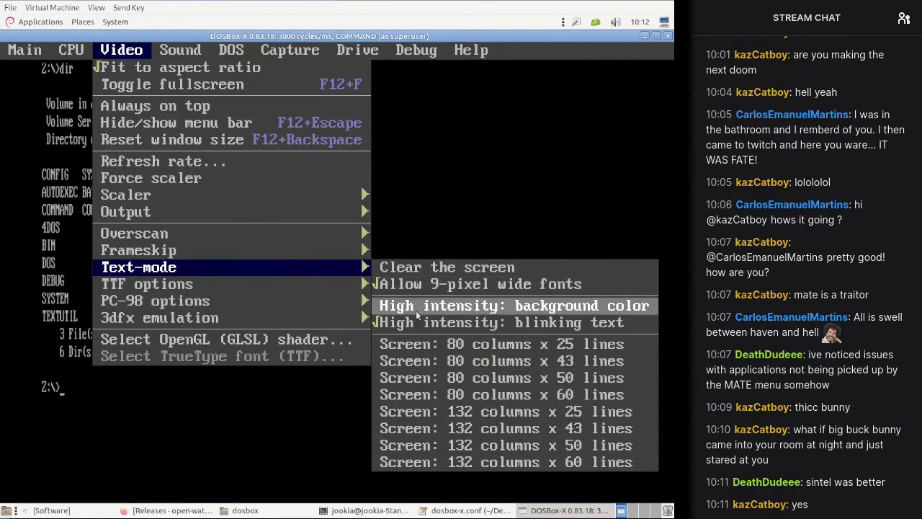
click(418, 347)
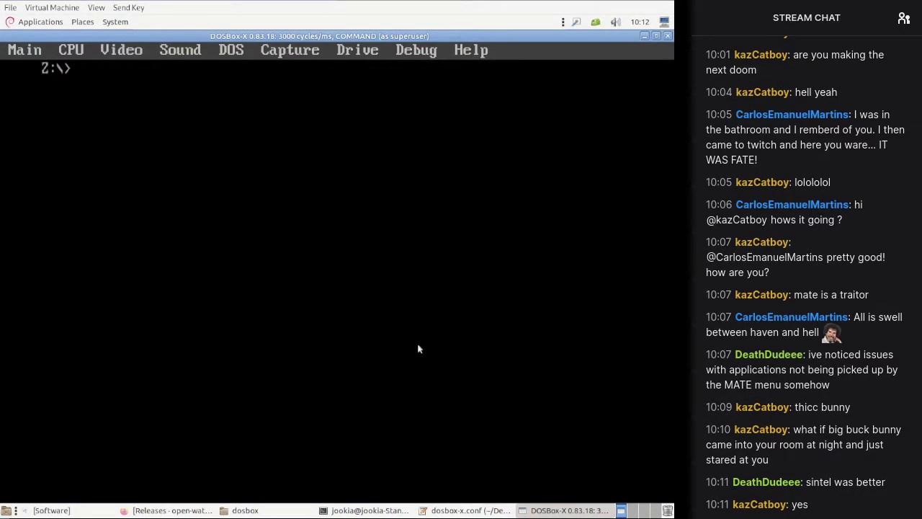
Step: Examine the TTF and PC-98 video options and the available CPU core and CPU type choices
click(123, 50)
mouse_move(224, 288)
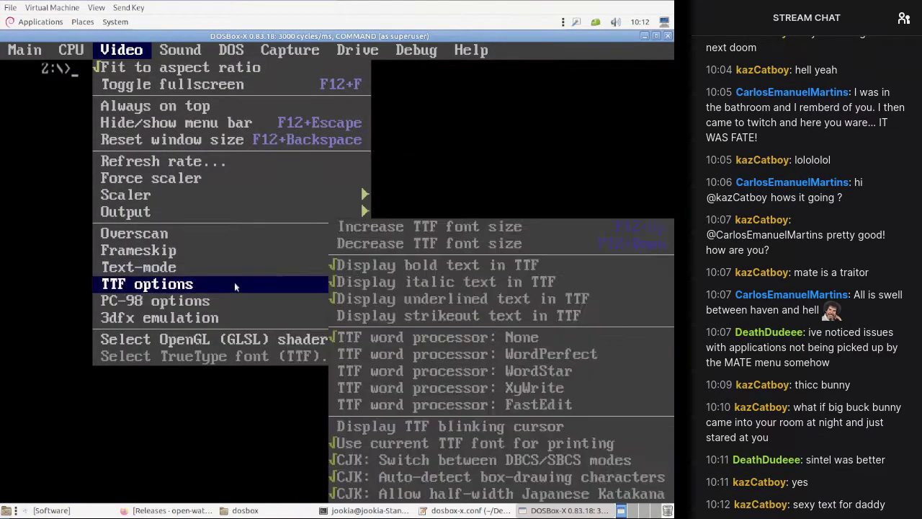
mouse_move(234, 324)
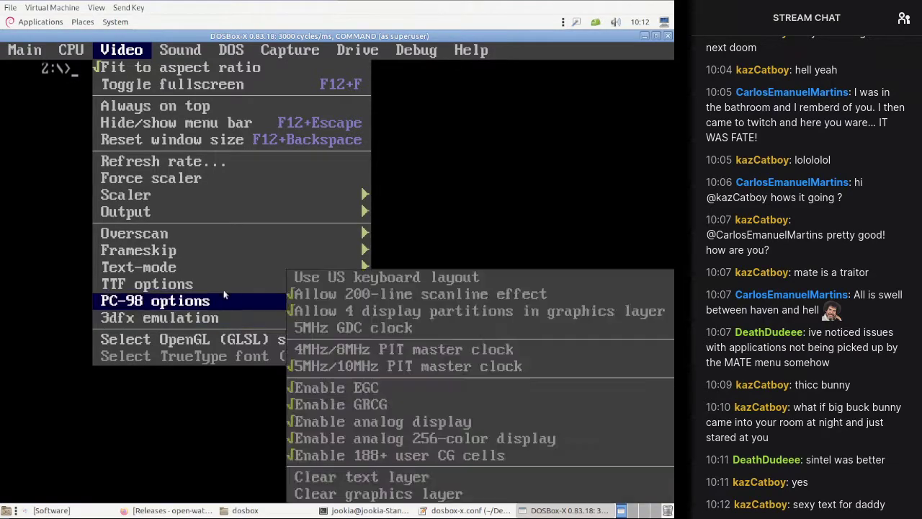
mouse_move(213, 216)
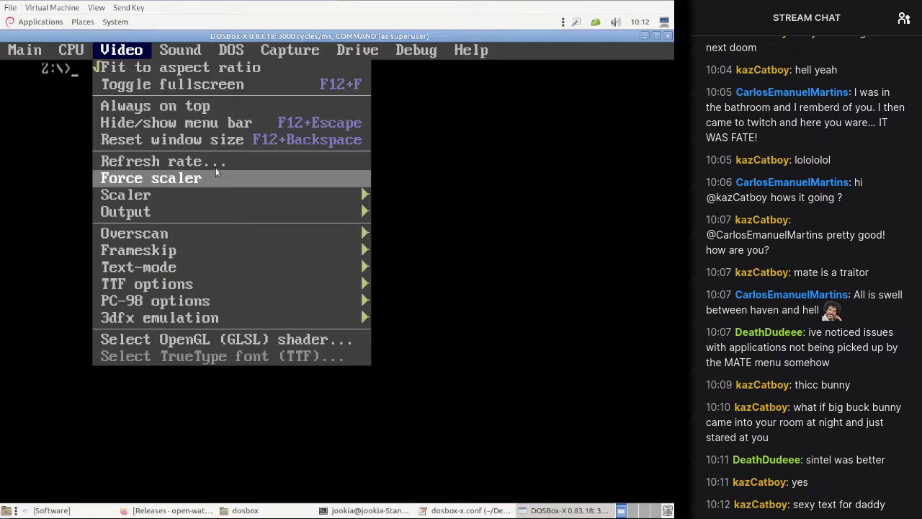
mouse_move(74, 56)
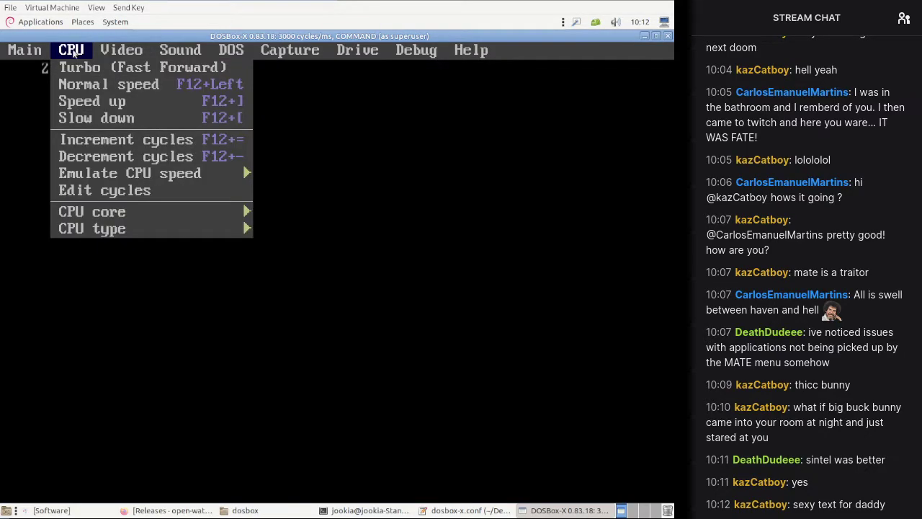
mouse_move(157, 224)
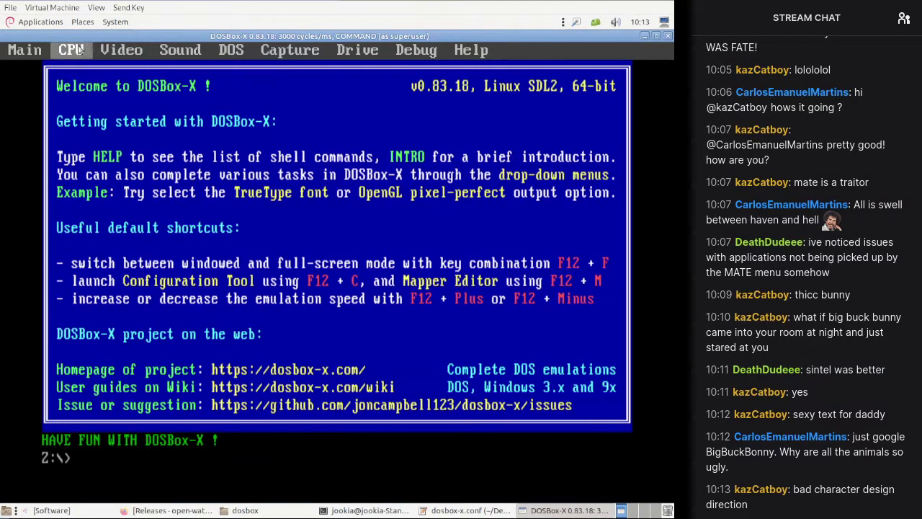
click(78, 49)
mouse_move(147, 217)
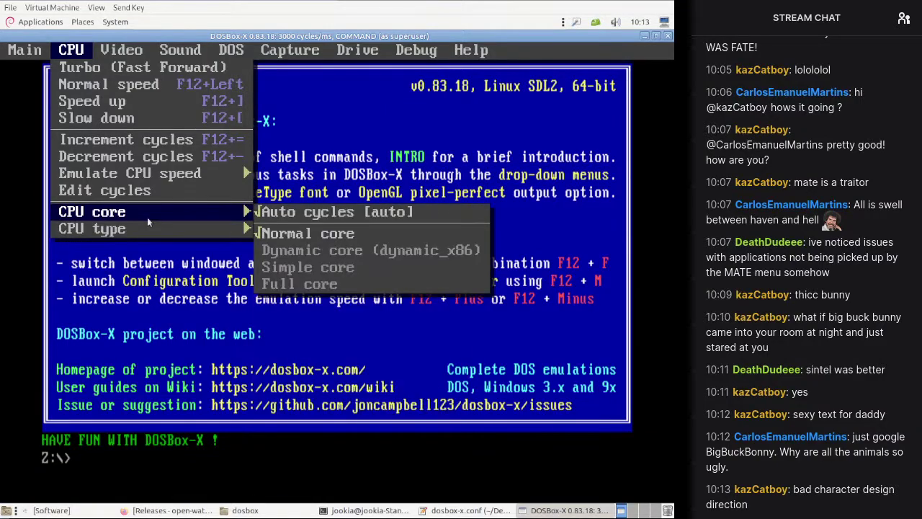
mouse_move(178, 231)
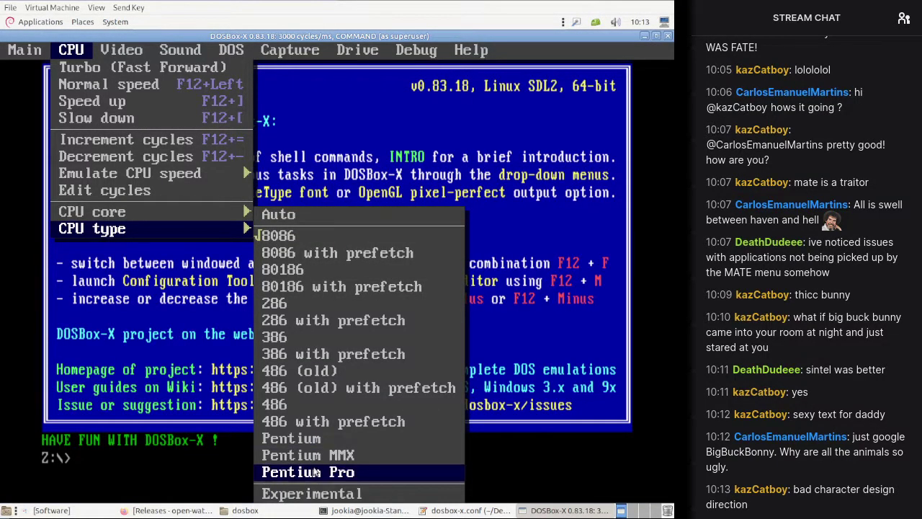
Step: Mute the emulator's sound
mouse_move(203, 53)
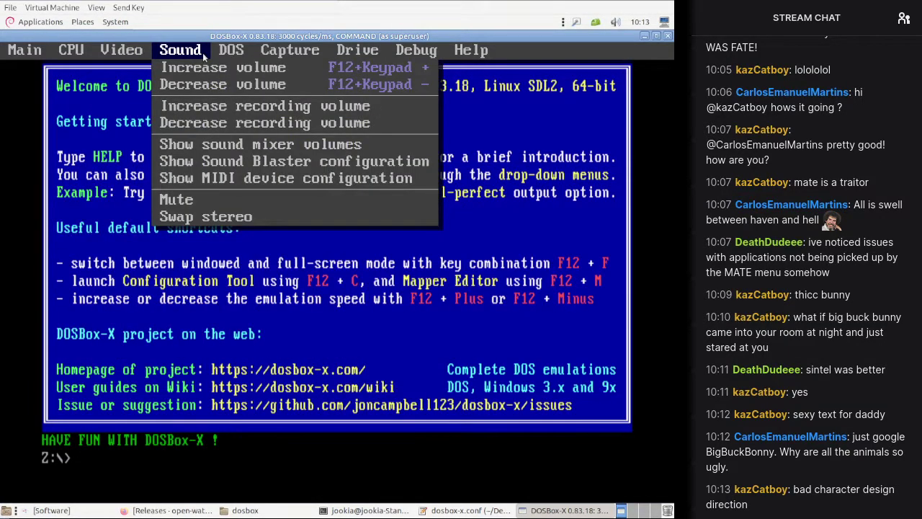
click(175, 199)
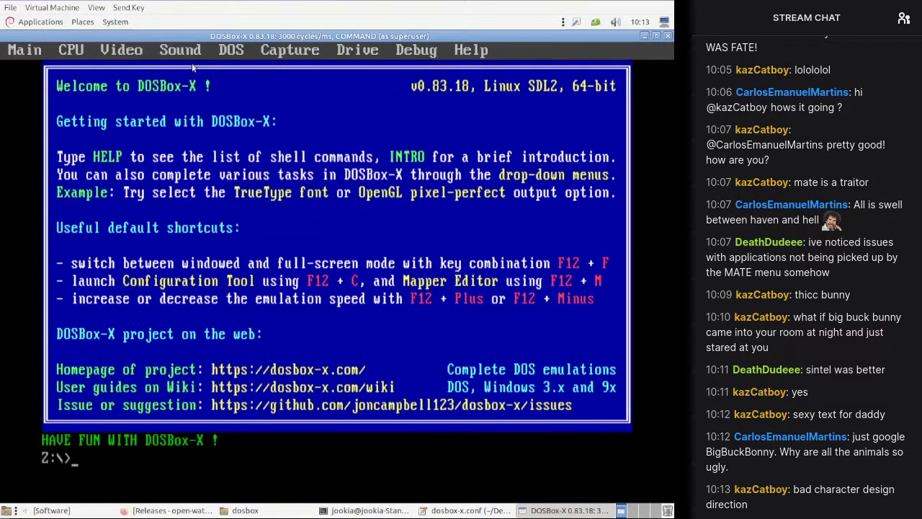
click(189, 52)
Step: Disable EMS emulation for the expanded memory in the DOS settings
mouse_move(219, 55)
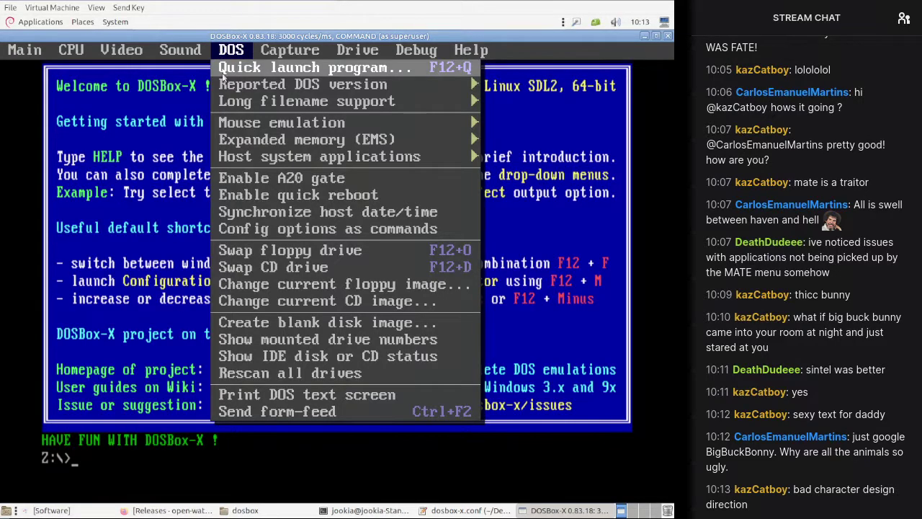
mouse_move(225, 84)
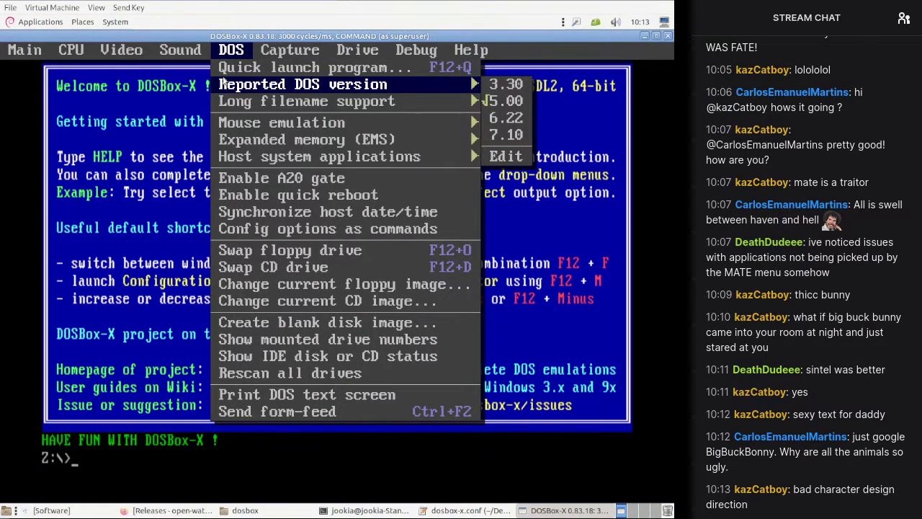
mouse_move(234, 101)
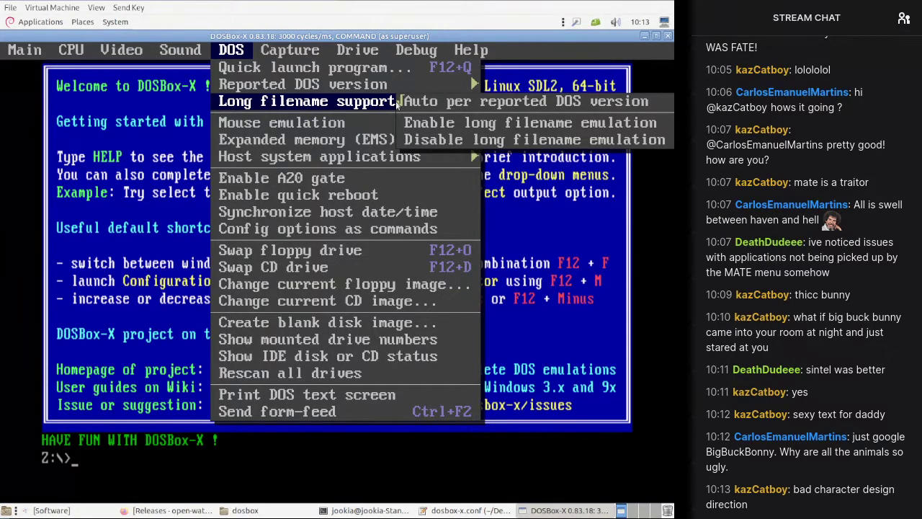
mouse_move(372, 128)
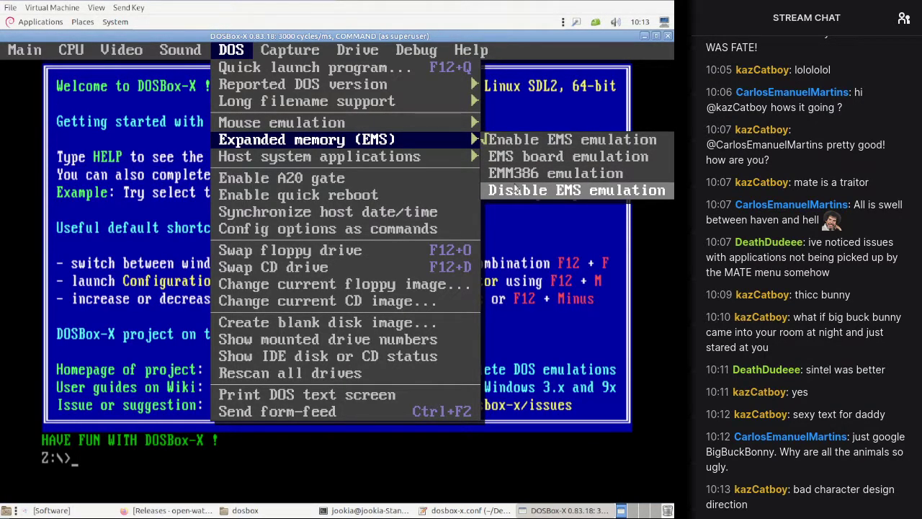
click(516, 188)
Step: Review the mouse emulation and expanded memory settings, the mounting options for drive C, and the remaining emulator options
click(230, 49)
mouse_move(247, 126)
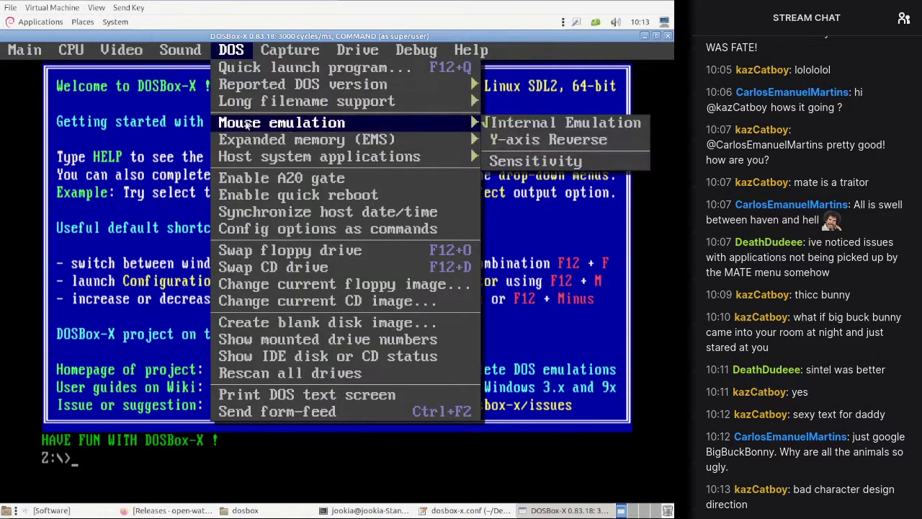
mouse_move(266, 139)
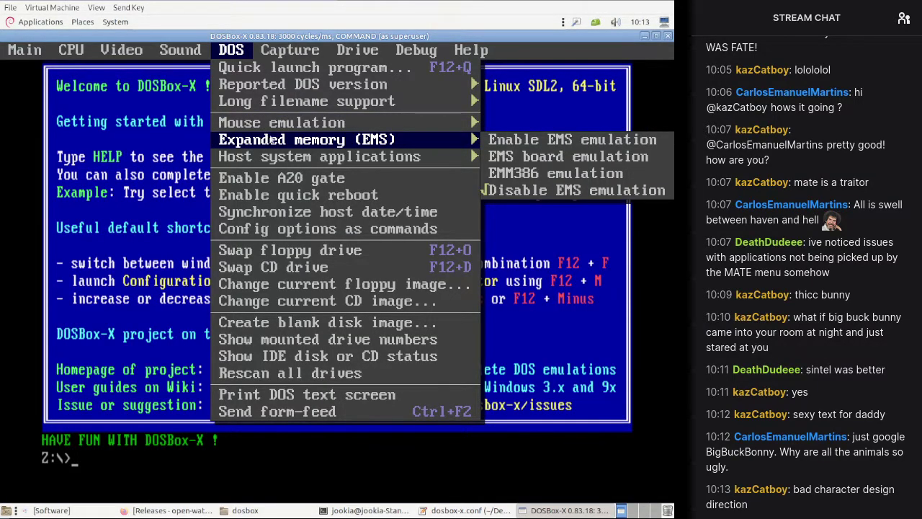
mouse_move(396, 156)
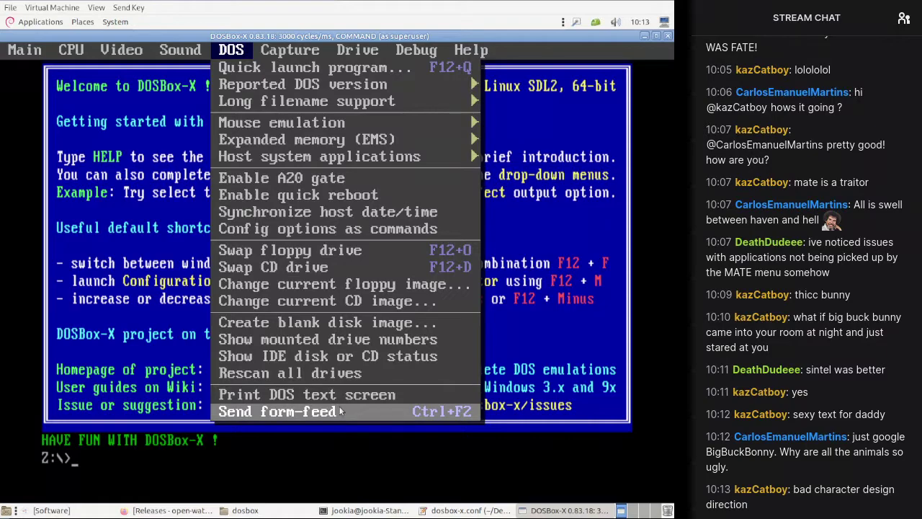
click(290, 50)
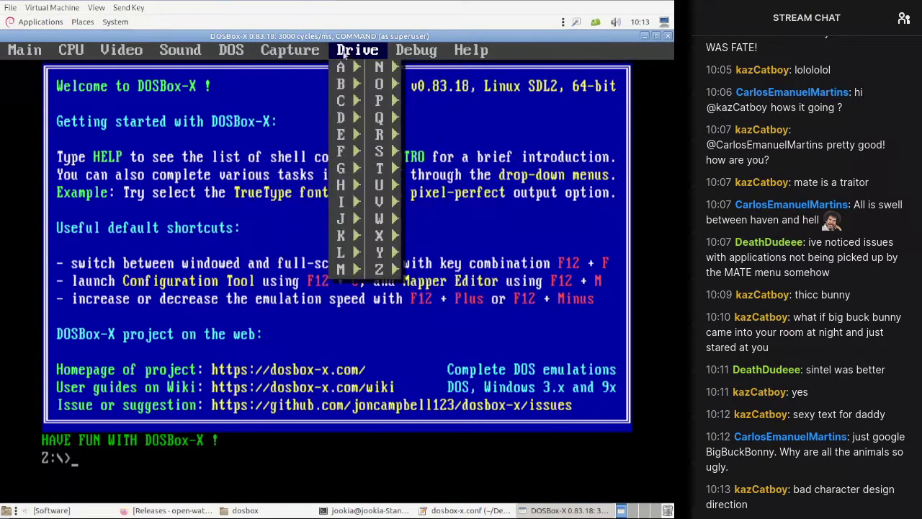
mouse_move(369, 86)
mouse_move(352, 101)
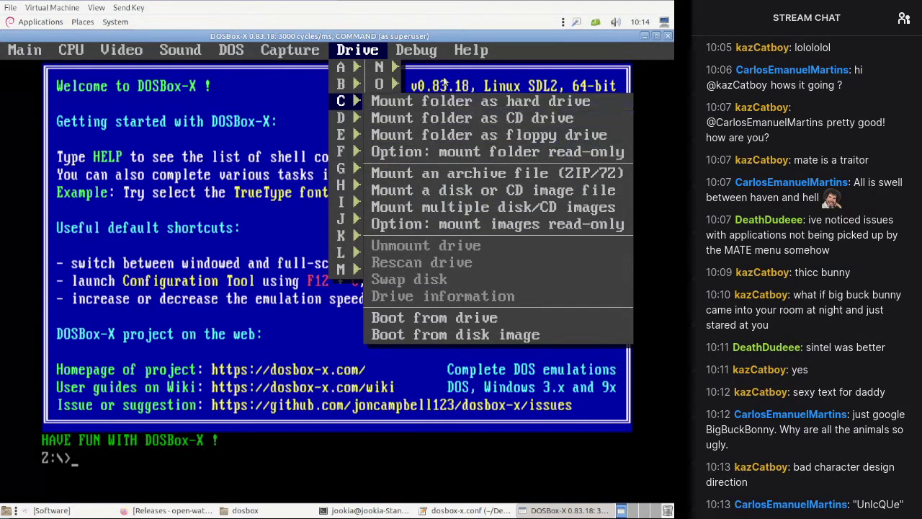
click(423, 56)
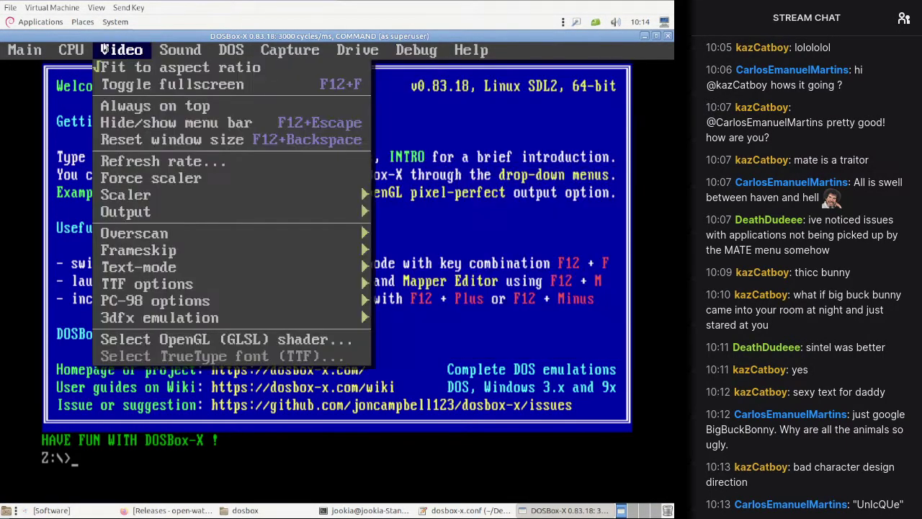
mouse_move(71, 49)
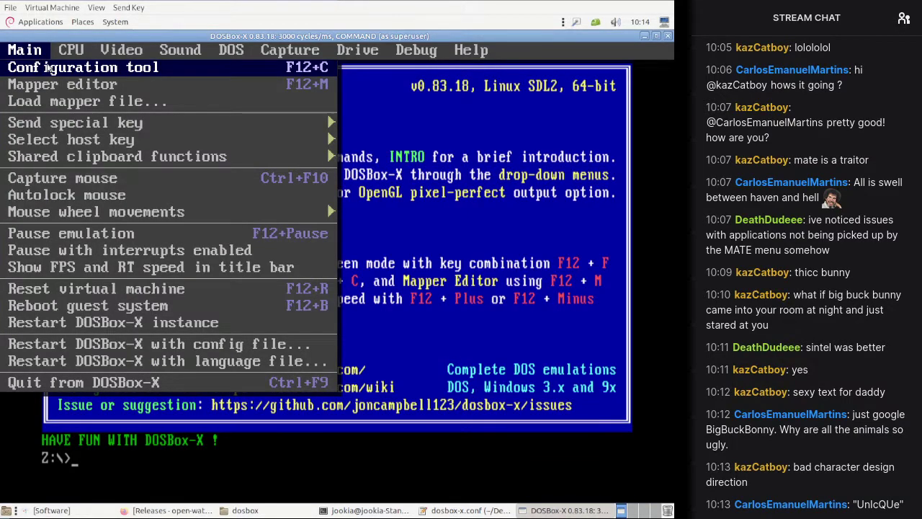
Step: Save the emulator settings to dosbox-x.conf with the configuration tool and reload that file in the Pluma text editor
click(47, 68)
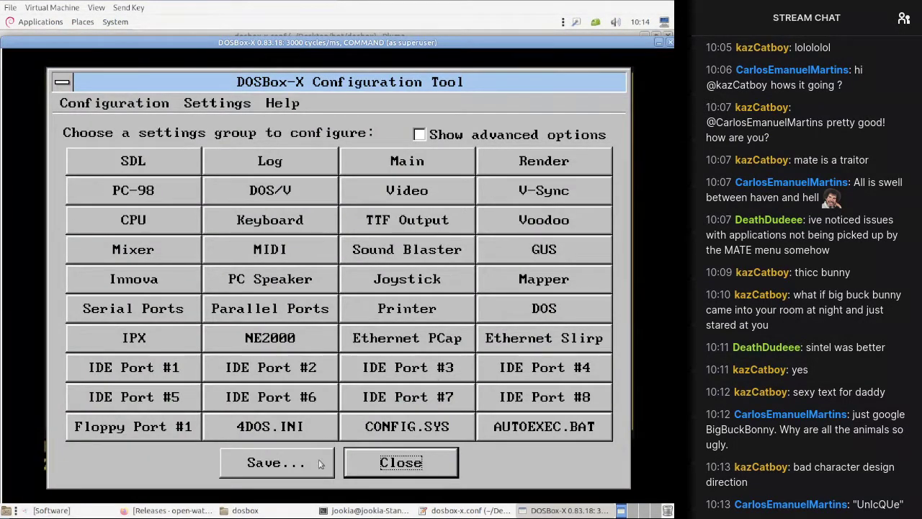
click(321, 461)
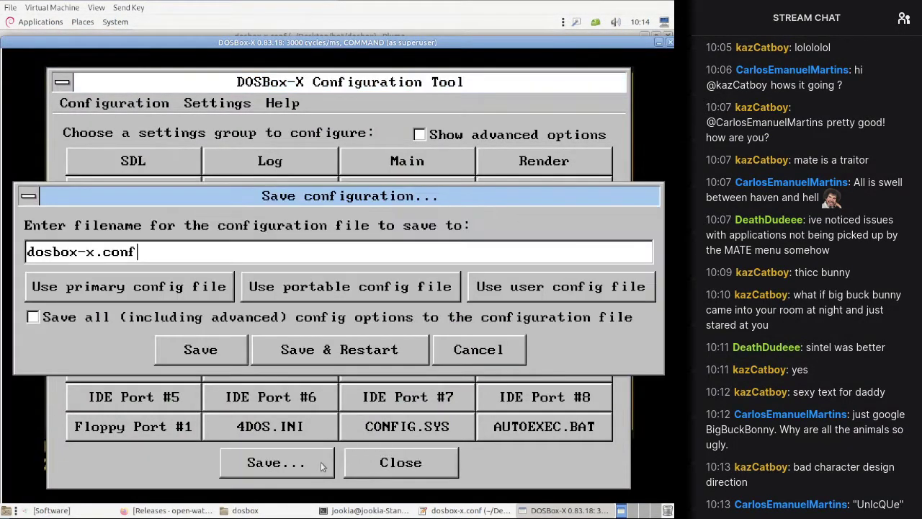
click(232, 350)
click(468, 510)
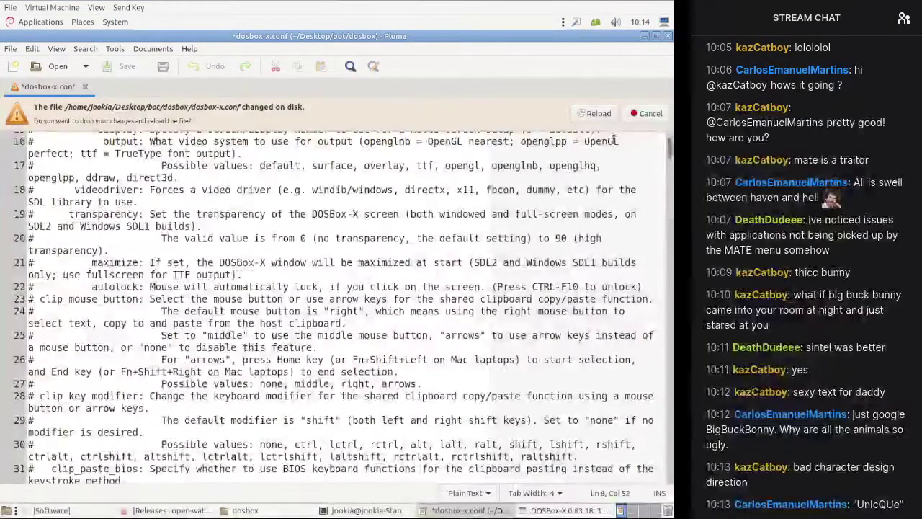
click(597, 113)
Step: Read through the SDL, log and dosbox sections of dosbox-x.conf, covering both the option descriptions and their values
scroll(513, 170, down, 10)
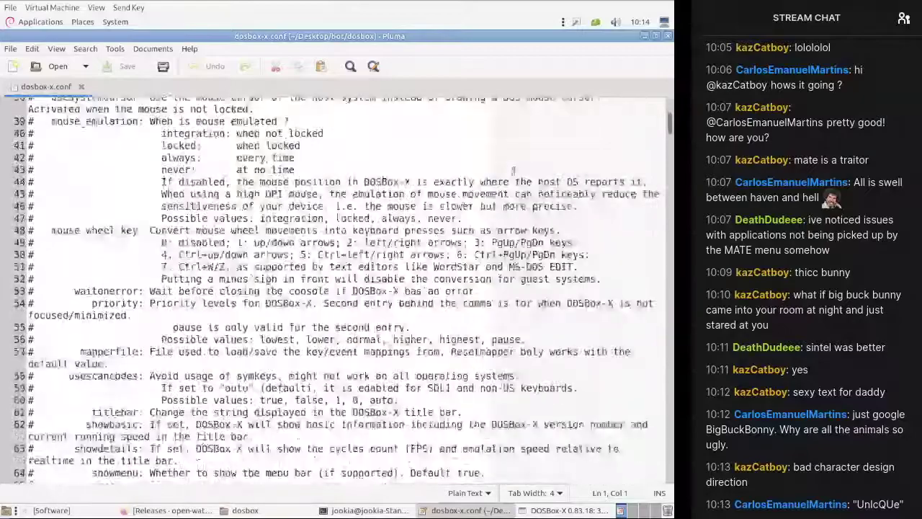
scroll(513, 171, down, 7)
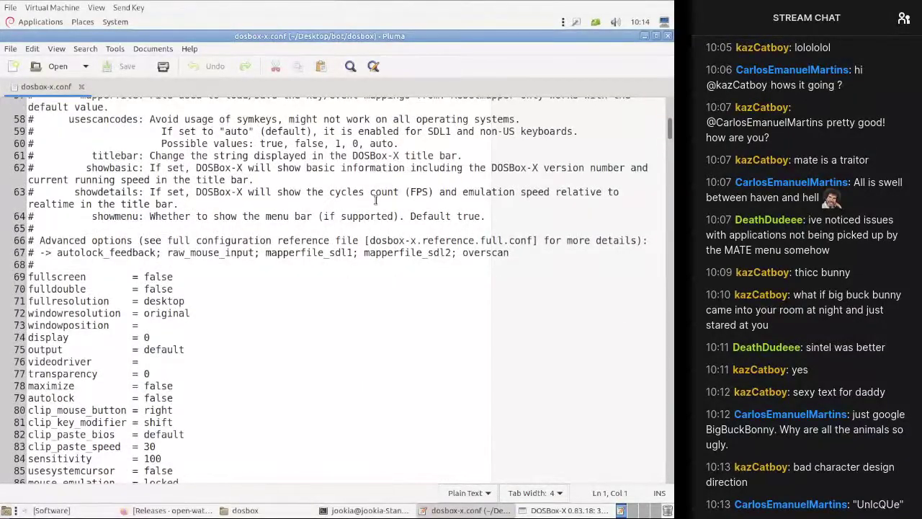
scroll(367, 204, down, 7)
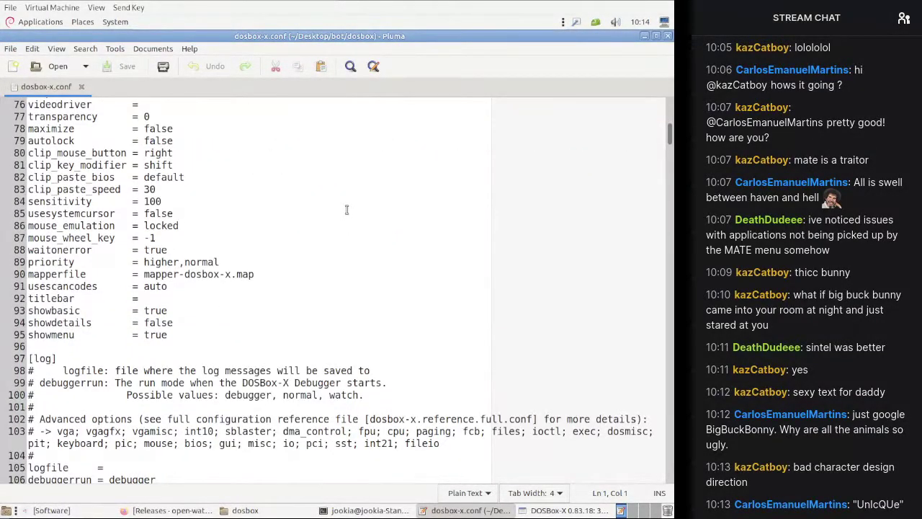
scroll(346, 210, down, 6)
scroll(345, 209, down, 15)
scroll(345, 211, down, 8)
scroll(345, 211, up, 9)
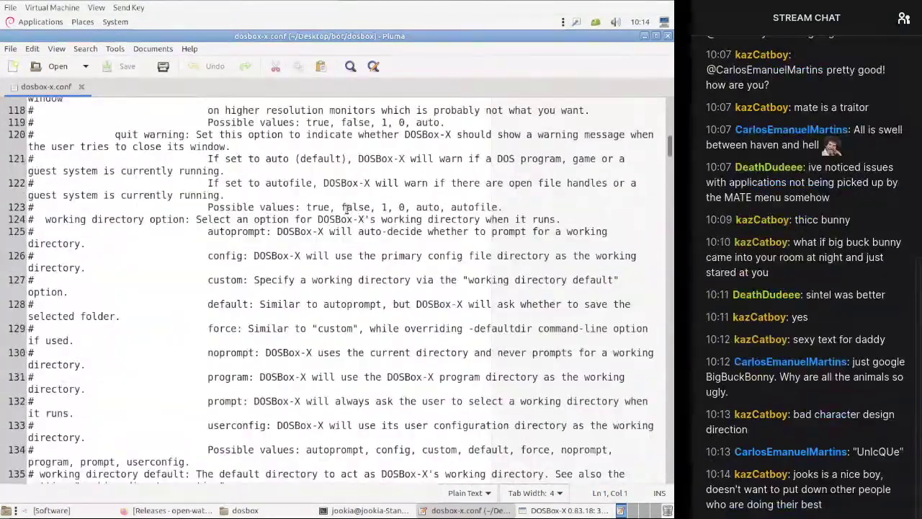
scroll(346, 210, down, 15)
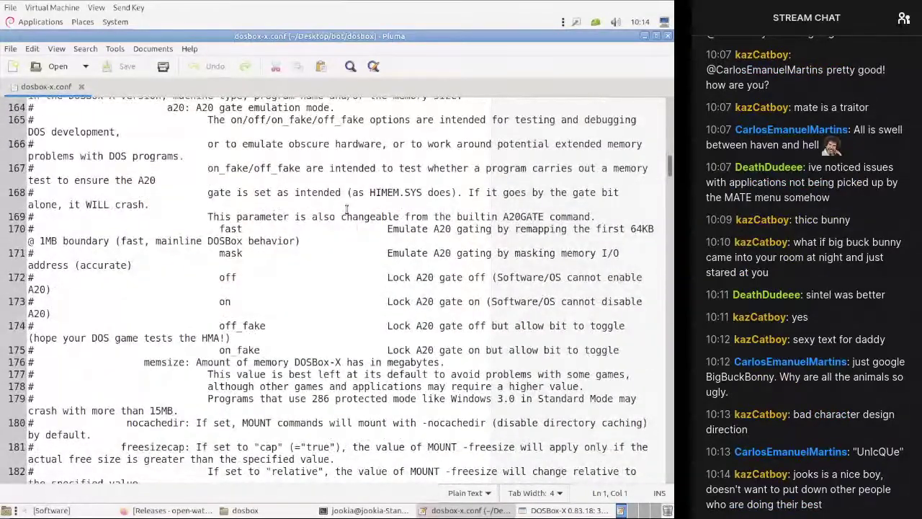
scroll(346, 210, up, 11)
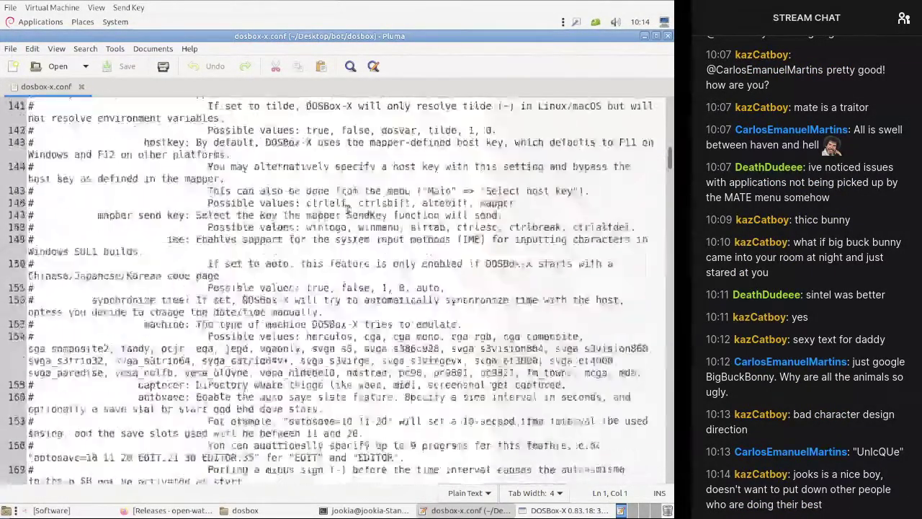
scroll(346, 210, up, 3)
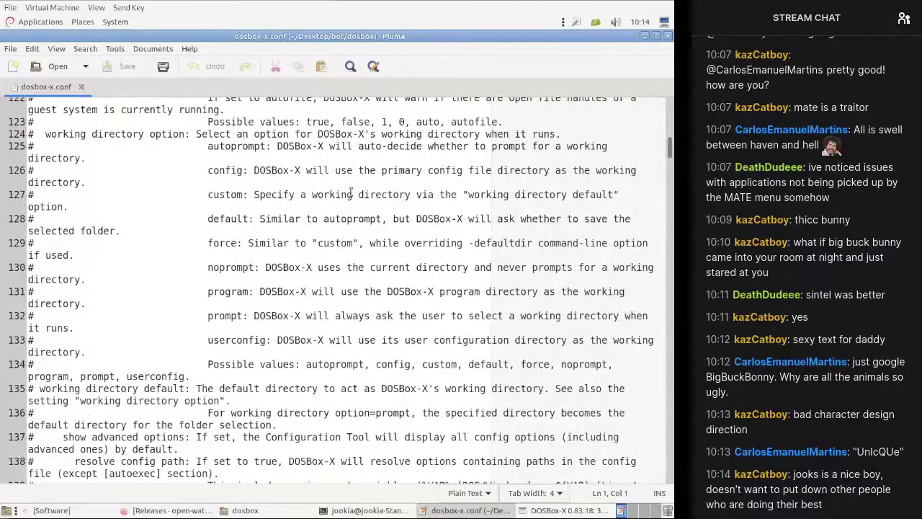
scroll(351, 191, up, 4)
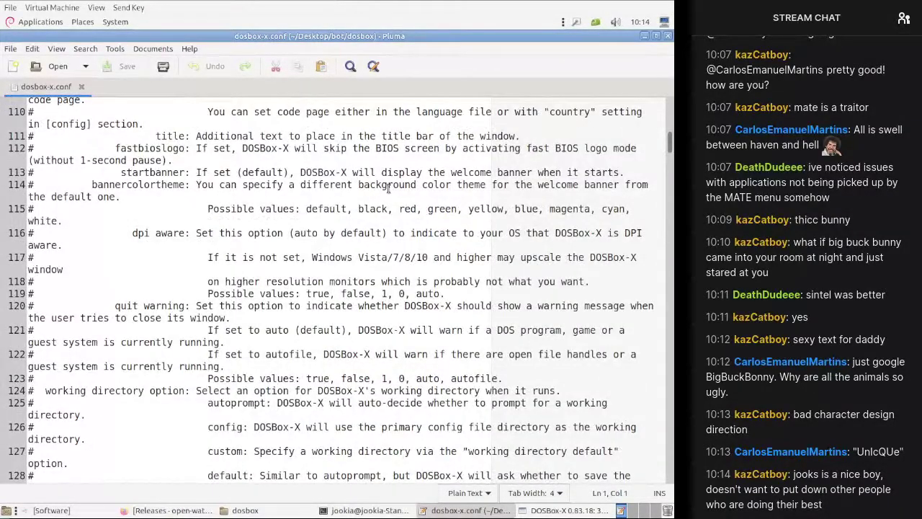
scroll(388, 188, up, 2)
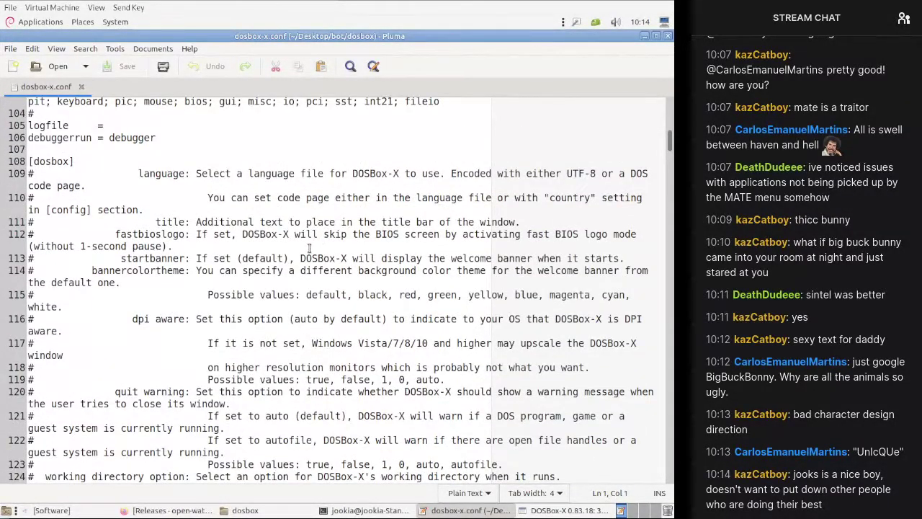
scroll(309, 248, down, 20)
scroll(283, 250, down, 8)
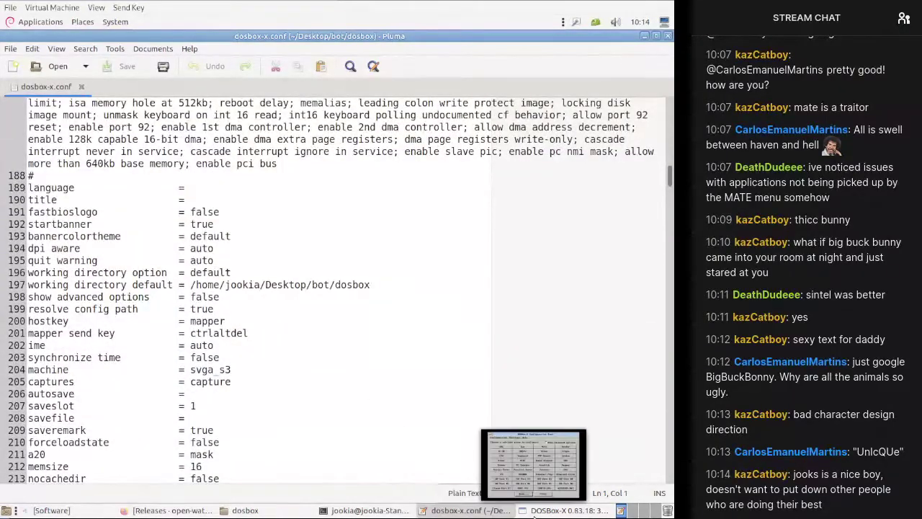
Step: In DOSBox-X's Main settings group, consult the help, disable startbanner and enable fastbioslogo
click(533, 509)
click(397, 168)
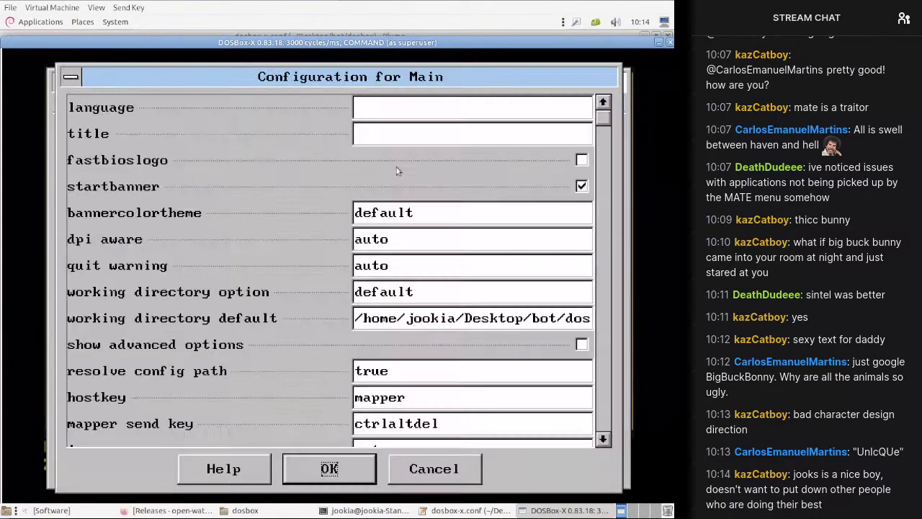
click(223, 469)
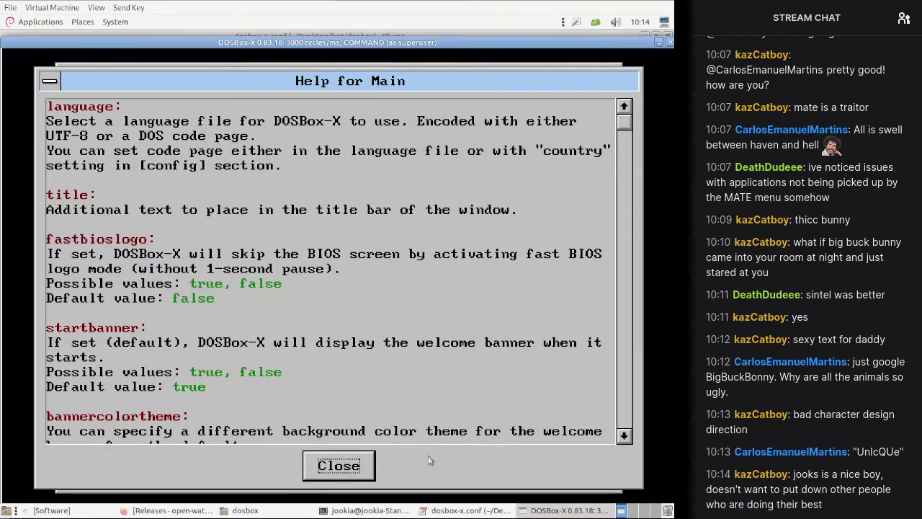
click(365, 465)
click(581, 186)
click(582, 159)
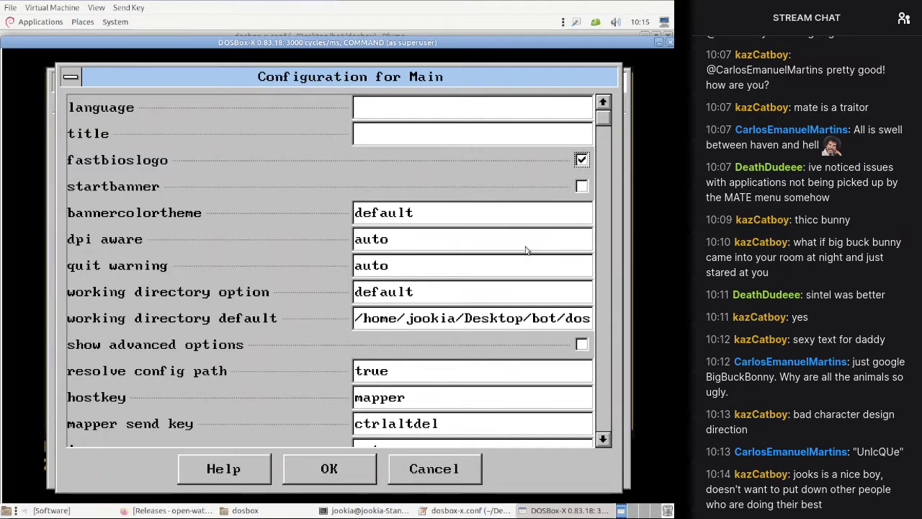
click(582, 345)
Step: Review the remaining Main settings and read their help, including the possible machine types to emulate
scroll(602, 448, down, 3)
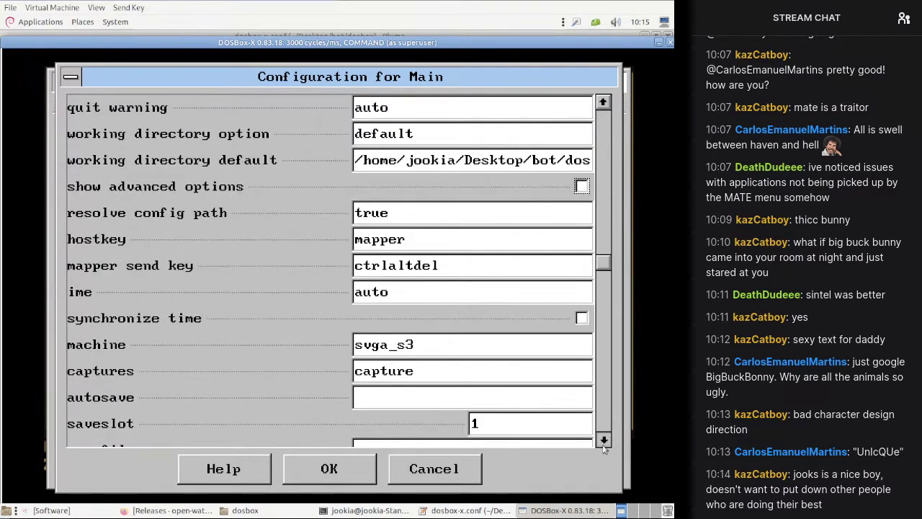
scroll(604, 448, down, 3)
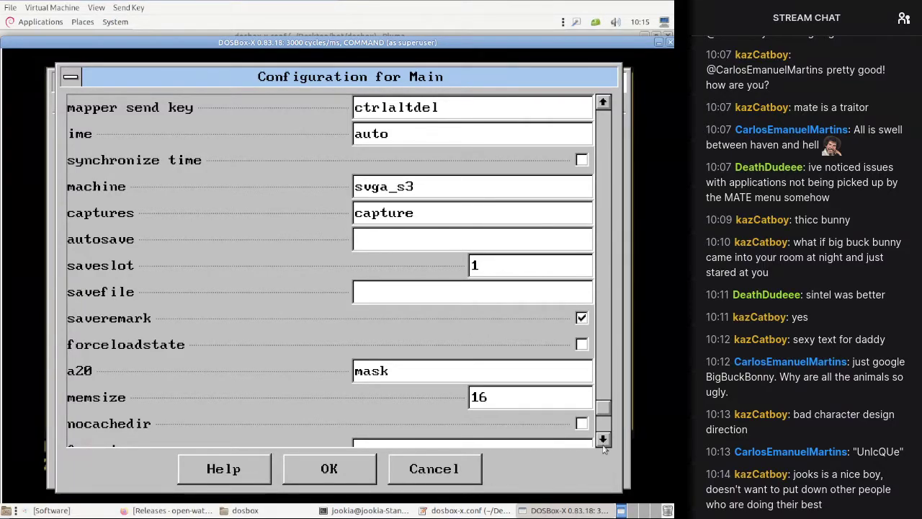
click(232, 475)
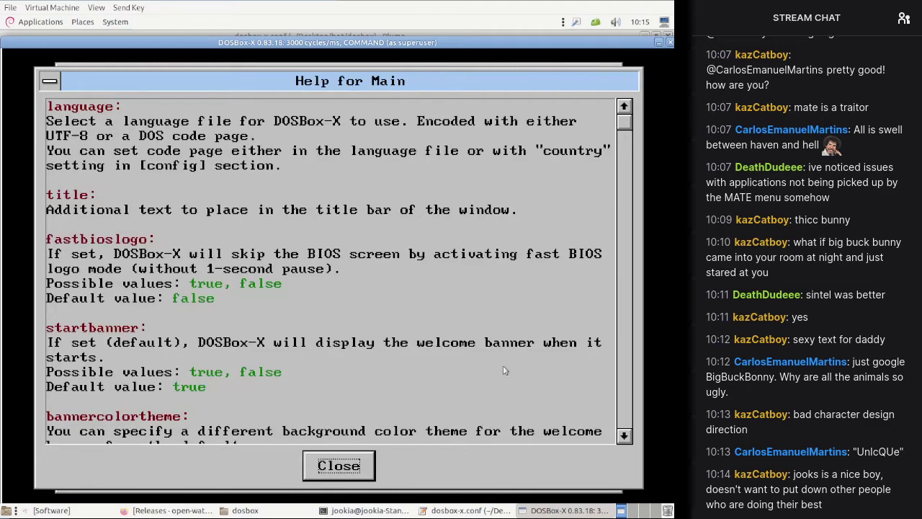
drag(624, 121, 569, 303)
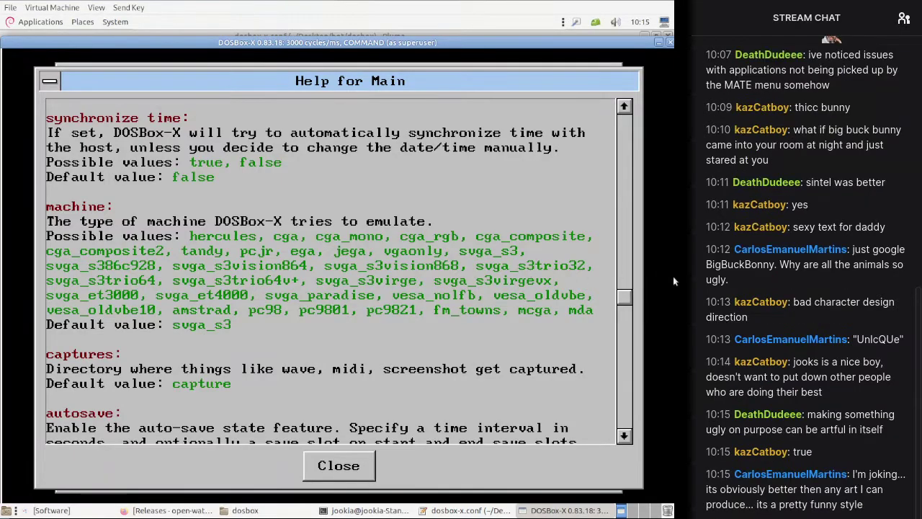
scroll(624, 304, down, 1)
drag(624, 299, 624, 231)
click(360, 469)
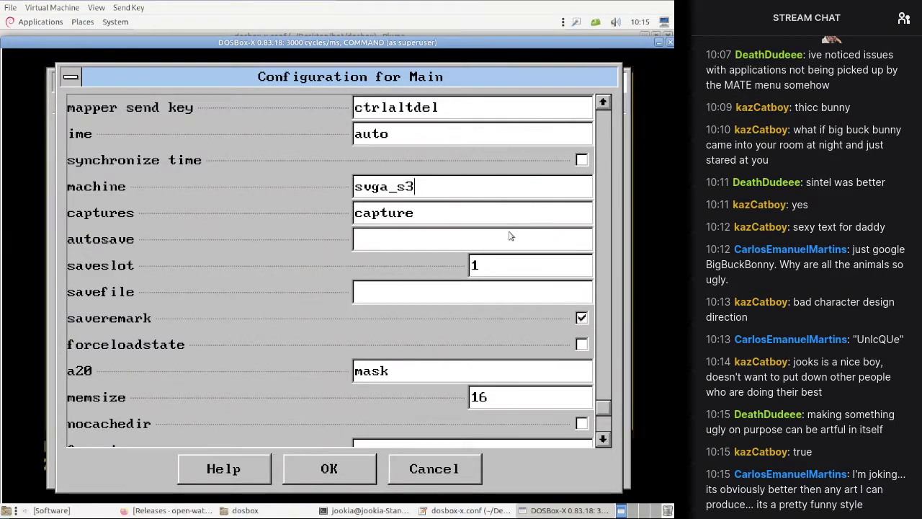
click(225, 468)
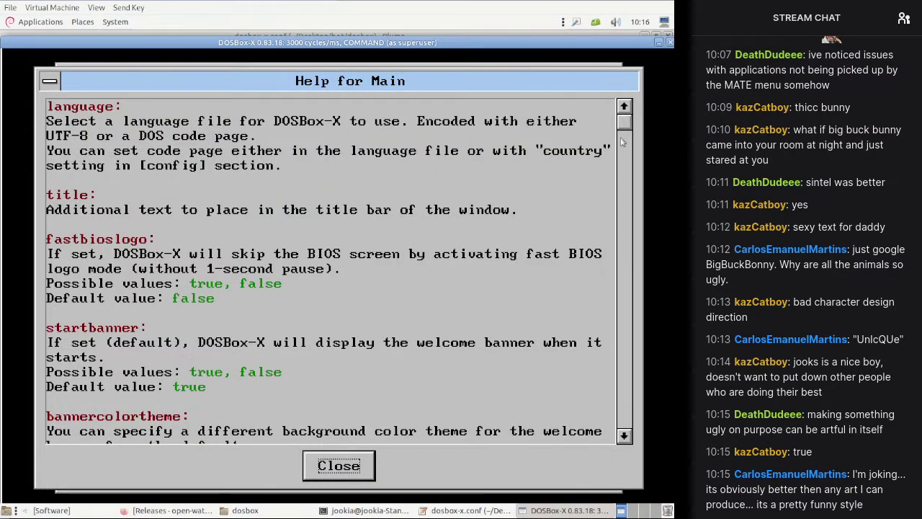
drag(625, 126, 607, 169)
scroll(607, 169, down, 3)
click(360, 470)
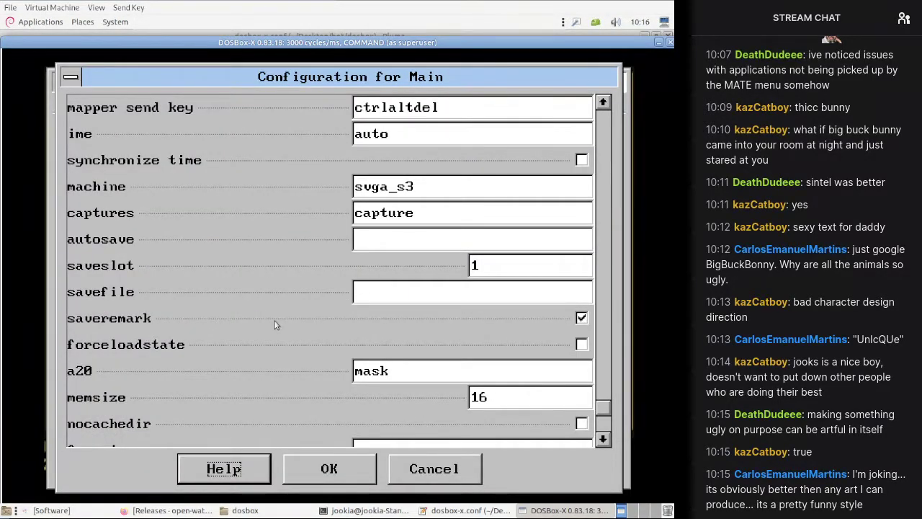
Step: Read the Main help entries on autosave, forceloadstate, a20, memsize, nocachedir and freesizecap
click(229, 467)
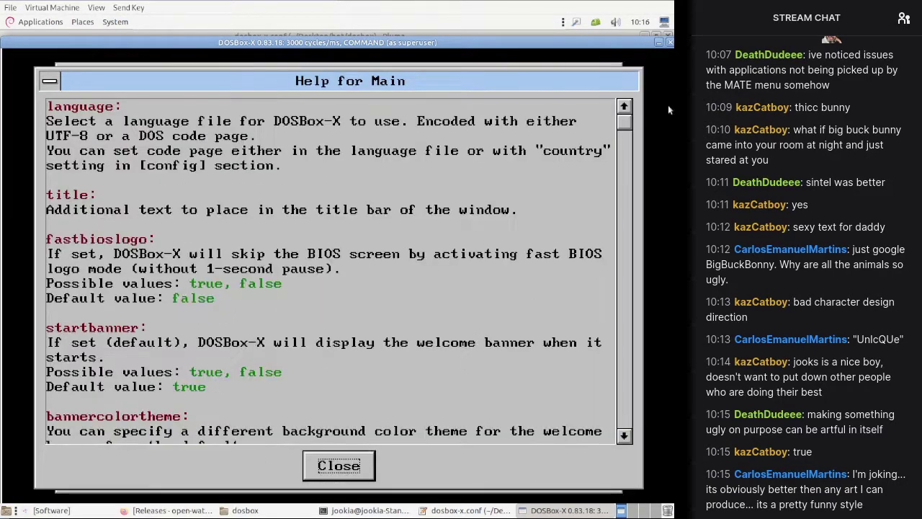
drag(628, 124, 598, 314)
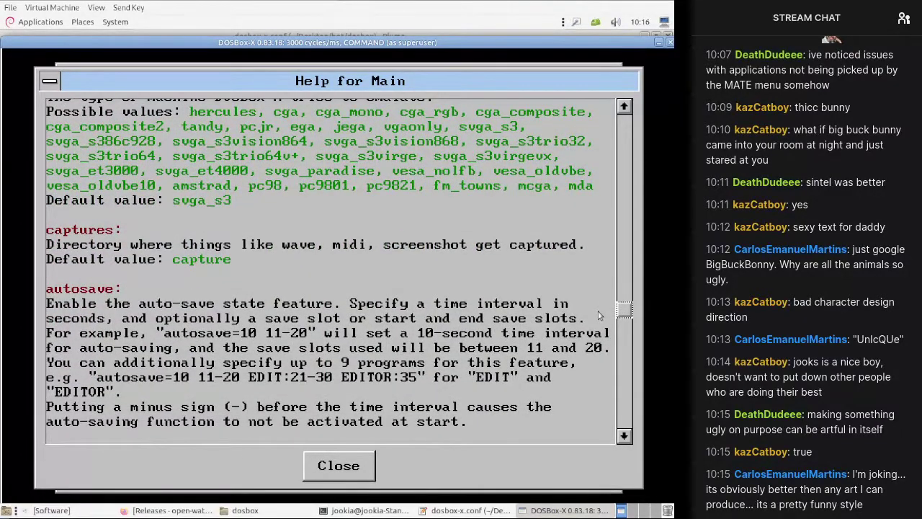
drag(598, 315, 591, 372)
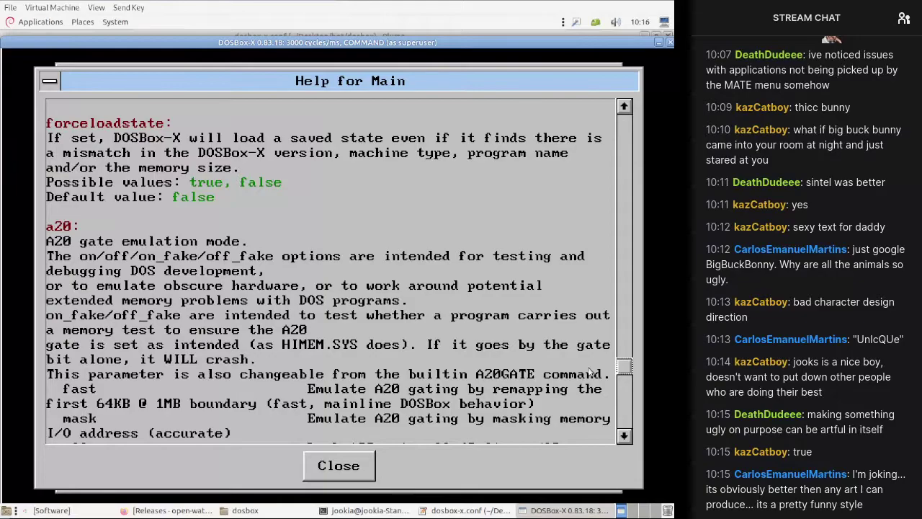
drag(590, 372, 588, 379)
scroll(585, 404, down, 1)
scroll(582, 394, up, 3)
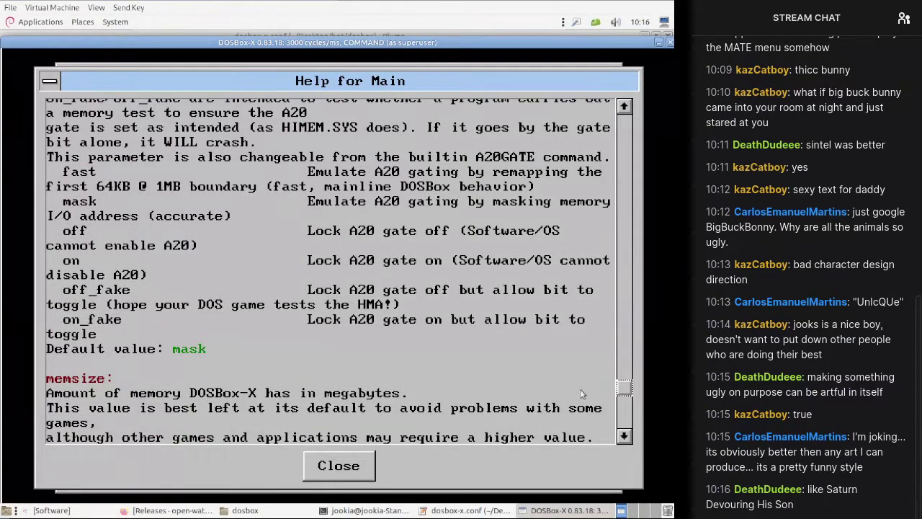
scroll(582, 396, down, 3)
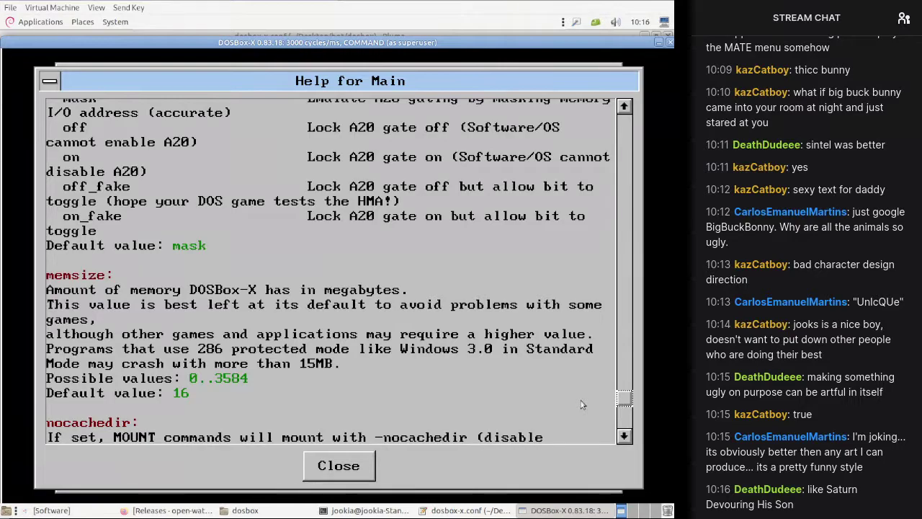
scroll(582, 405, down, 4)
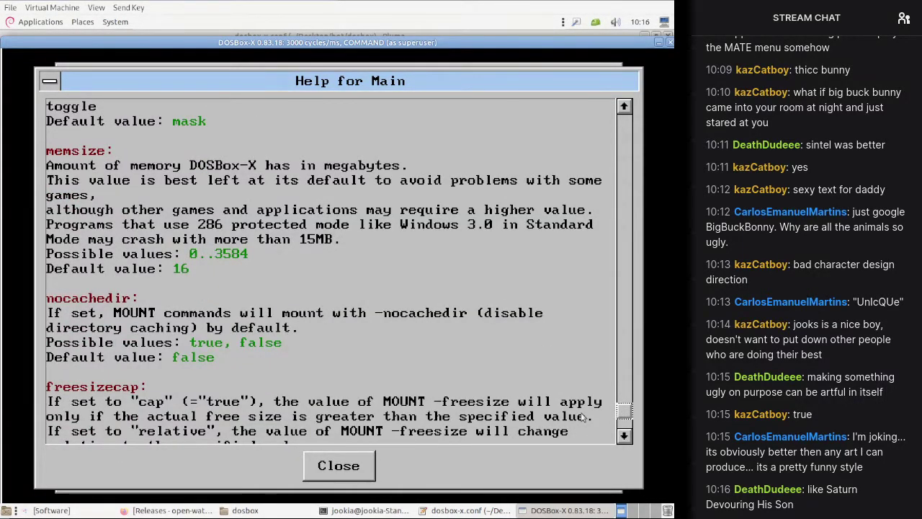
scroll(582, 416, down, 3)
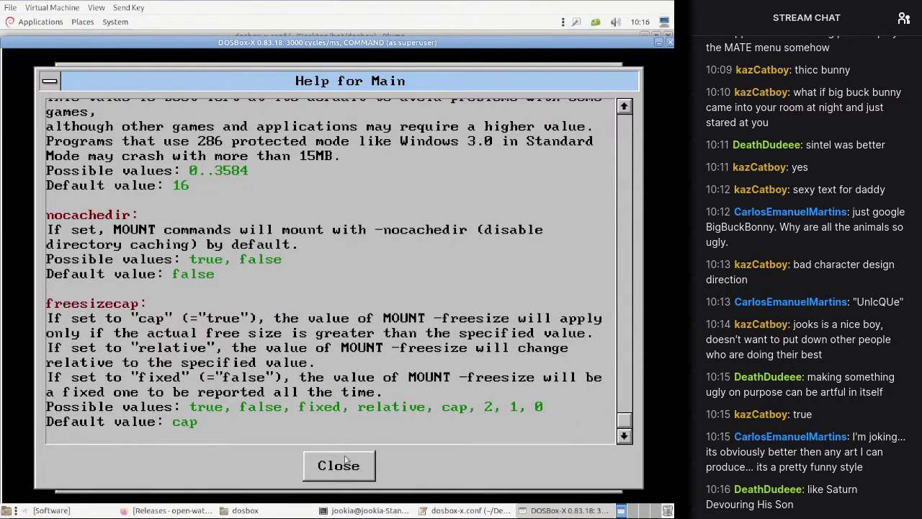
click(339, 465)
Step: Switch to Pluma and search dosbox-x.conf for "memsize" to locate the line that sets the memory size
click(467, 510)
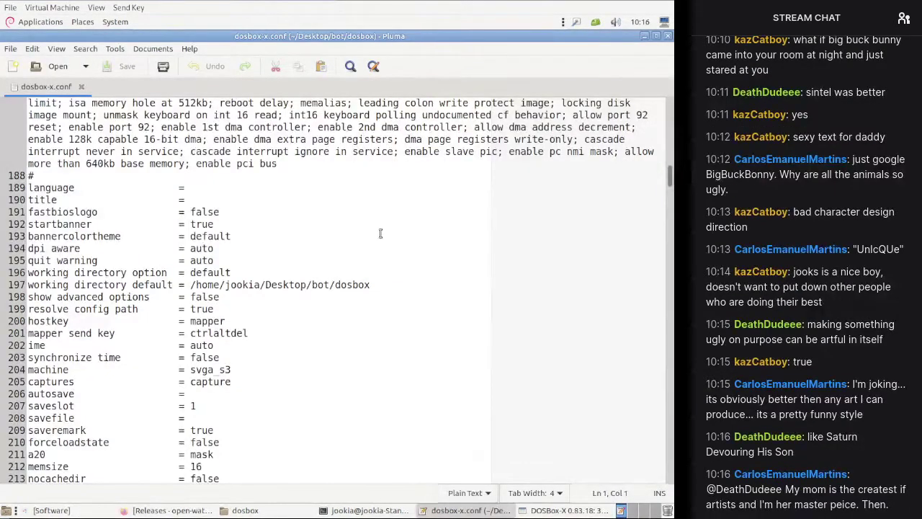
scroll(380, 233, up, 5)
click(331, 220)
key(ctrl+f)
text(me)
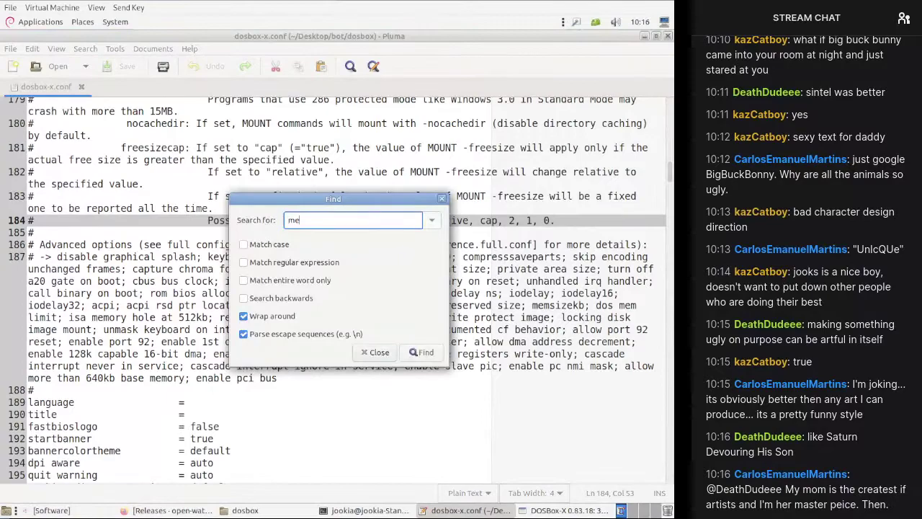
text(msize)
key(Return)
key(Escape)
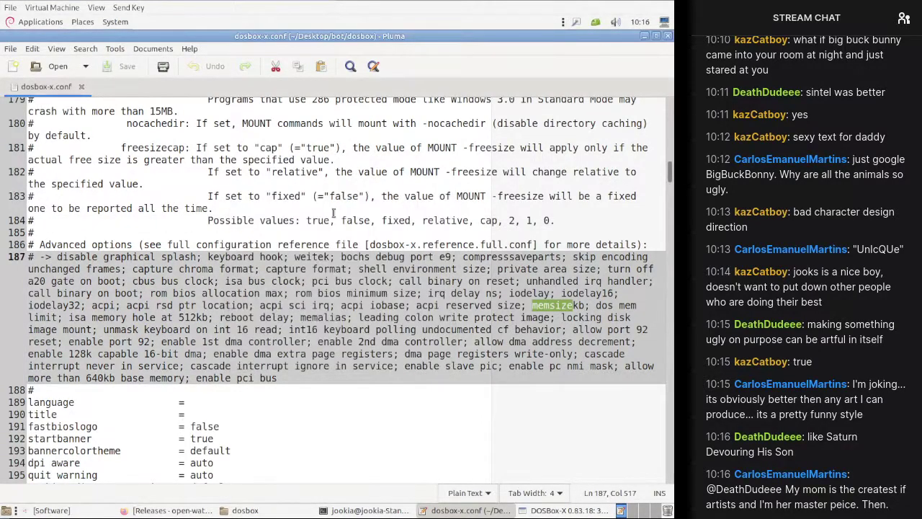
key(ctrl+f)
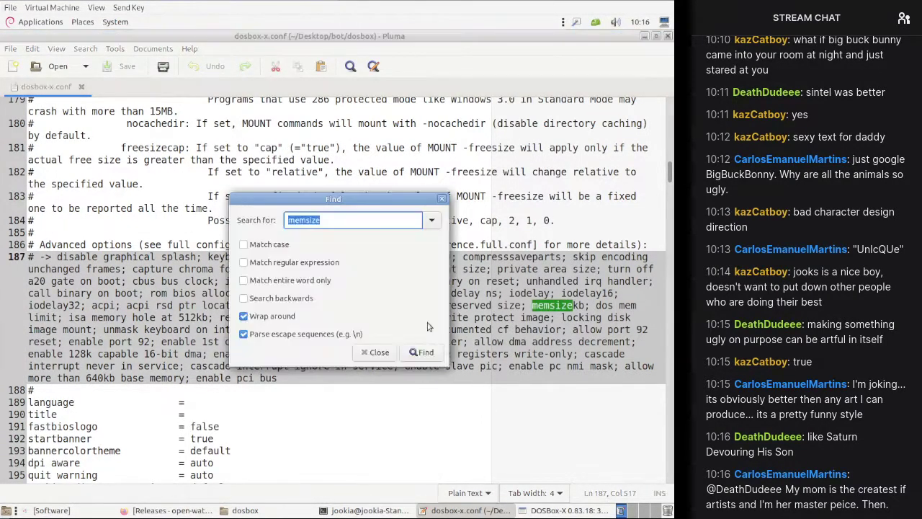
click(422, 358)
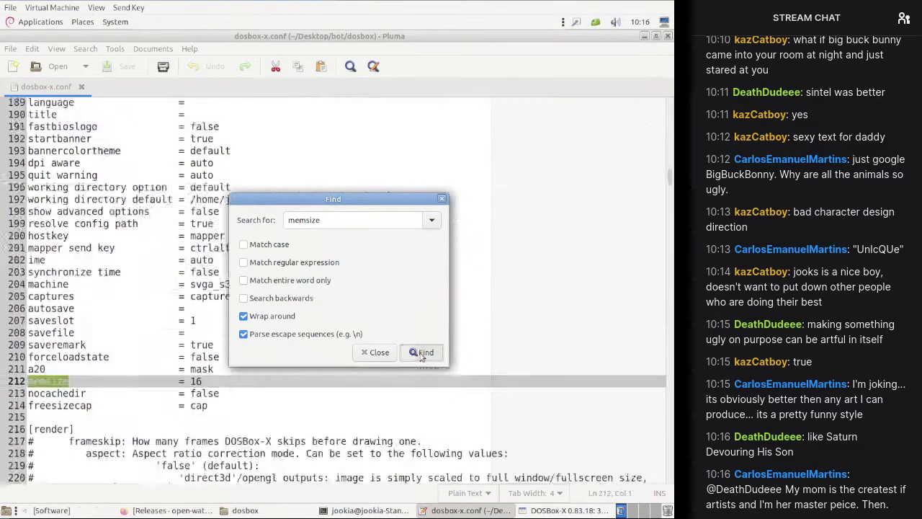
Step: Close the search and read the memsize comments and advanced option list around the Main settings in dosbox-x.conf
key(Escape)
scroll(301, 299, up, 9)
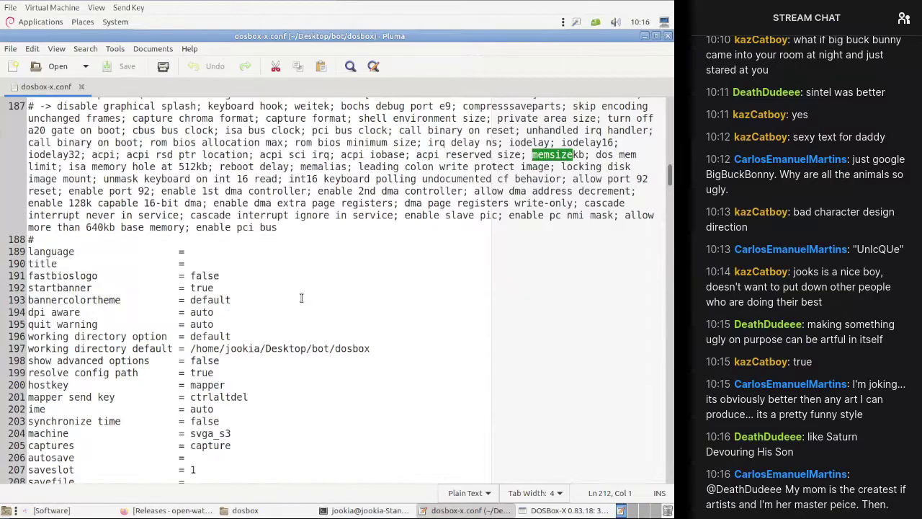
scroll(301, 298, up, 5)
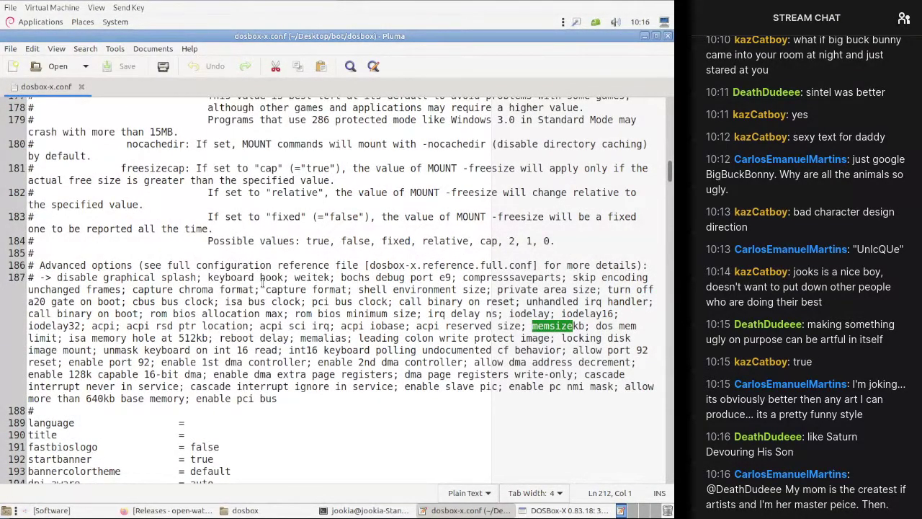
scroll(263, 283, down, 7)
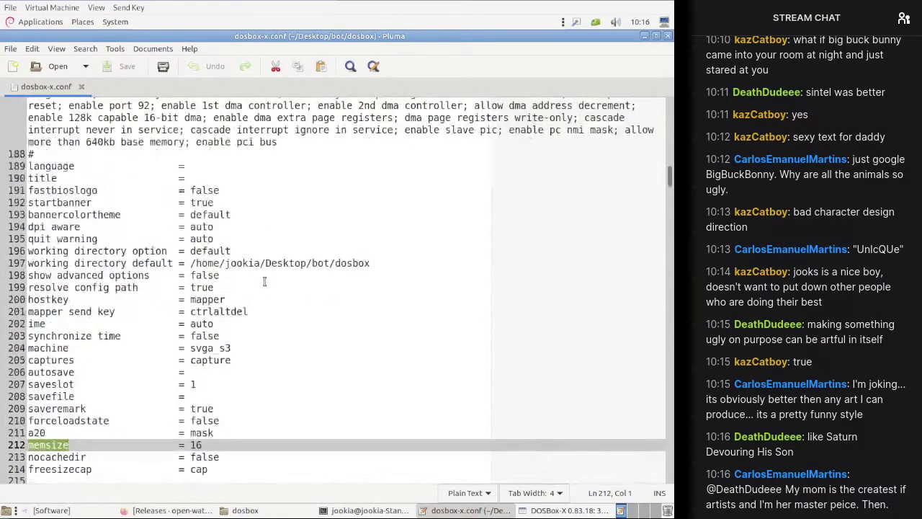
Step: Switch to DOSBox-X, turn on advanced options in the configuration tool and reopen the Main settings at the memory entries
click(566, 510)
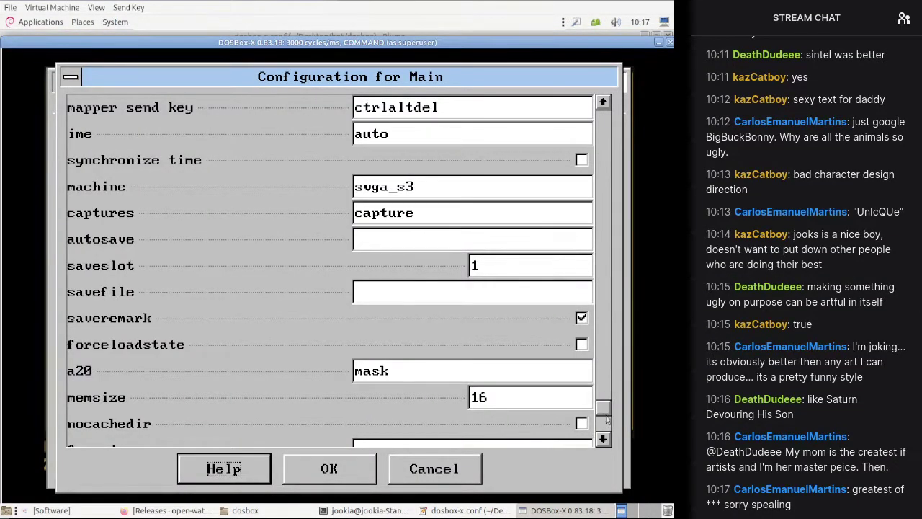
scroll(605, 414, down, 1)
click(338, 458)
click(420, 134)
key(Return)
drag(604, 119, 596, 342)
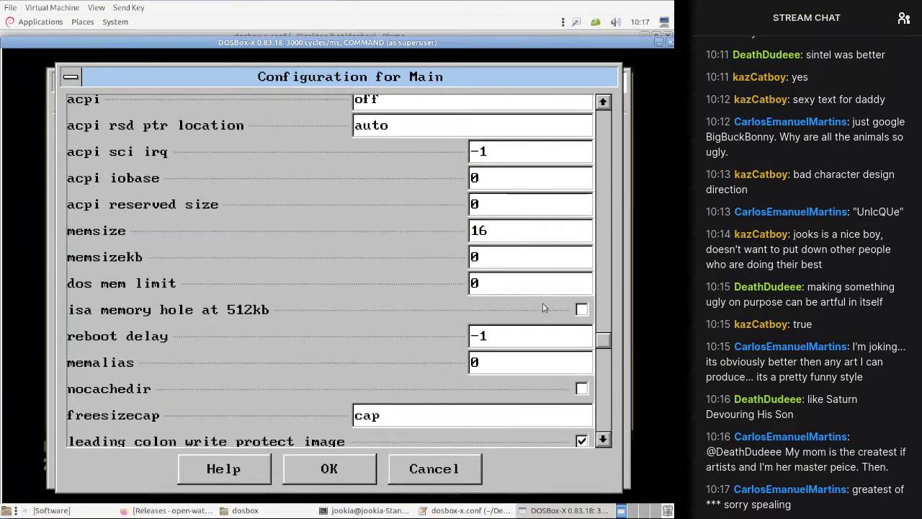
Step: Try to clear memsize and set memsizekb to 640k in the Main settings
click(506, 238)
key(BackSpace)
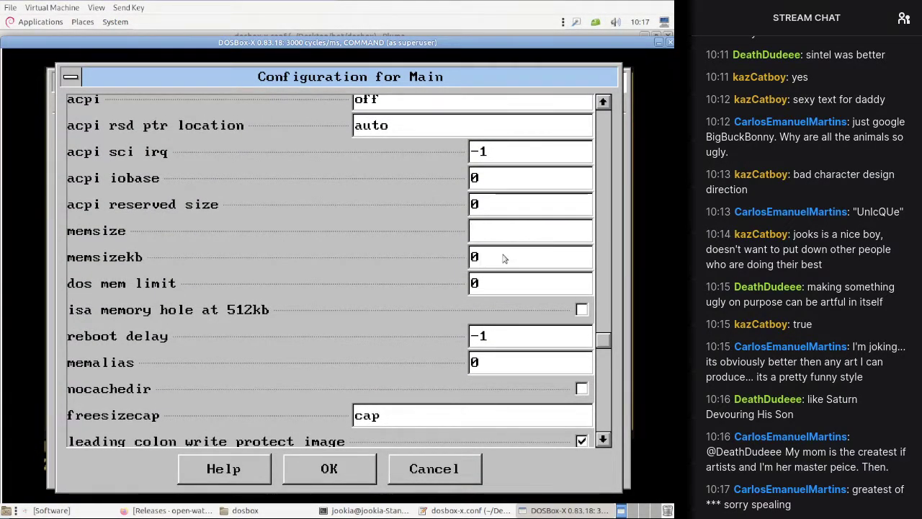
text(640k)
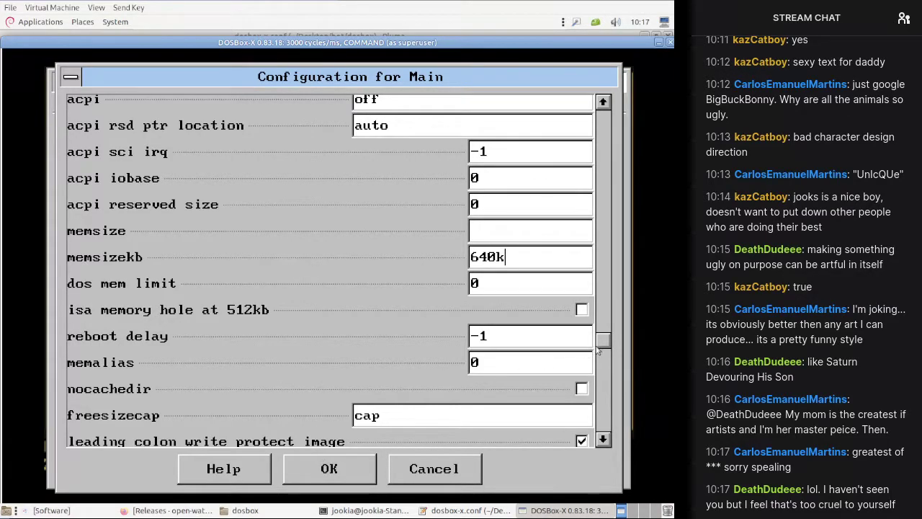
drag(602, 342, 561, 434)
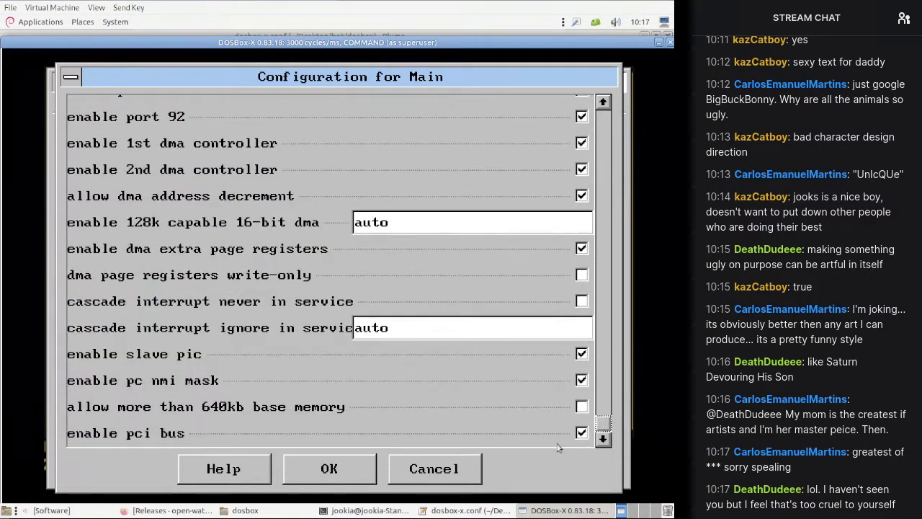
click(336, 469)
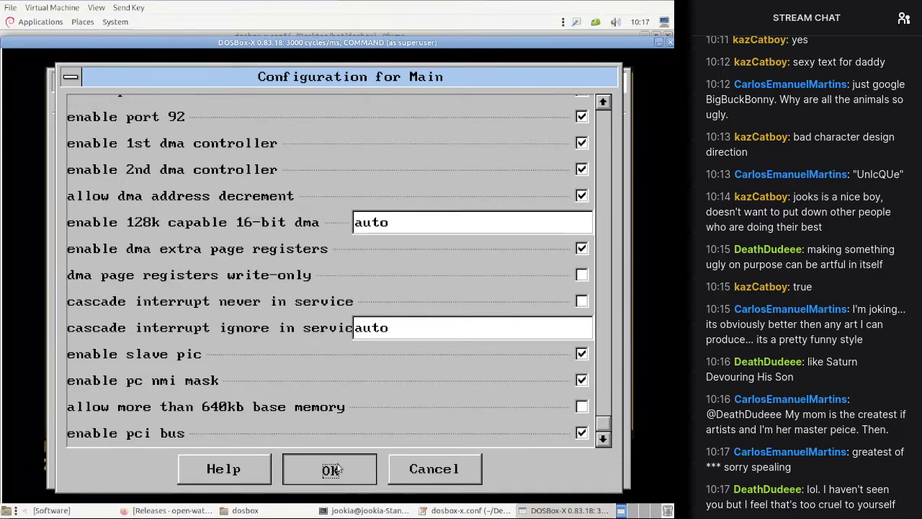
Step: Switch to the terminal and rerun "flatpak run com.dosbox_x.DOSBox-X -conf dosbox-x.conf"
click(338, 510)
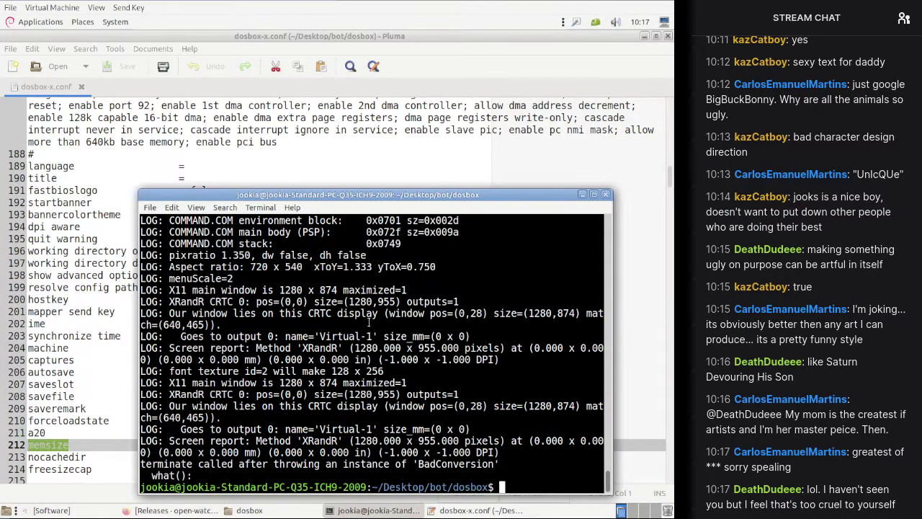
key(Up)
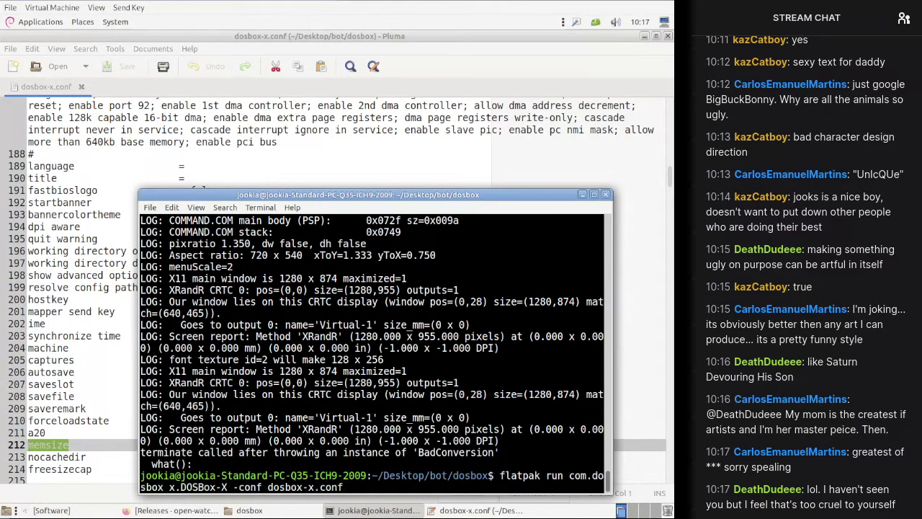
key(Return)
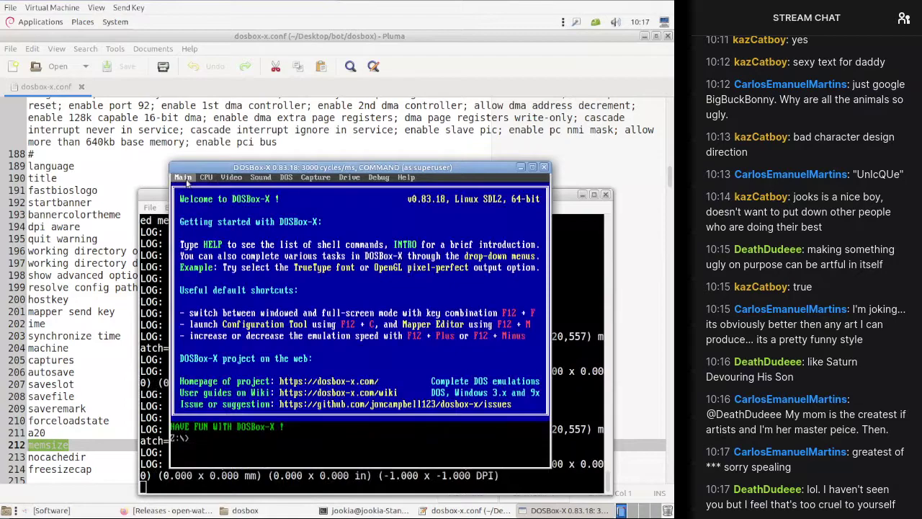
Step: Open the configuration tool, look at the Render settings, and close both without changes
click(182, 177)
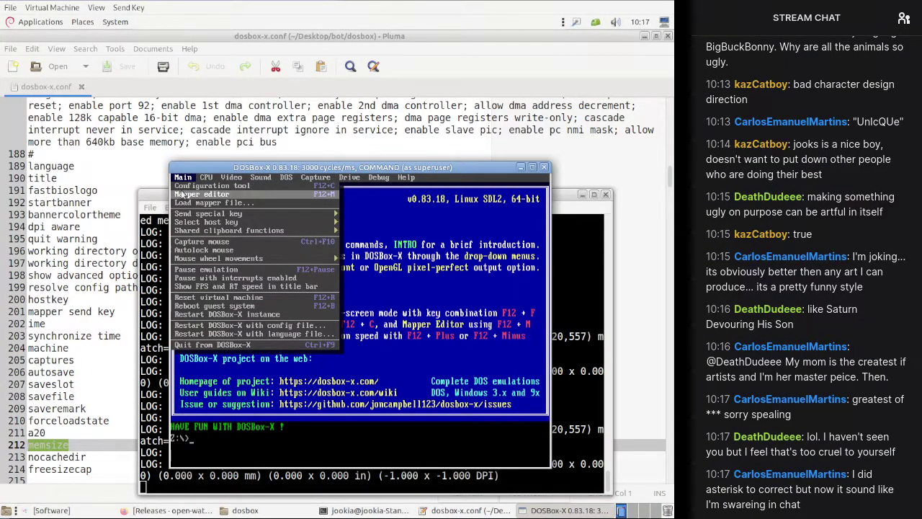
click(184, 186)
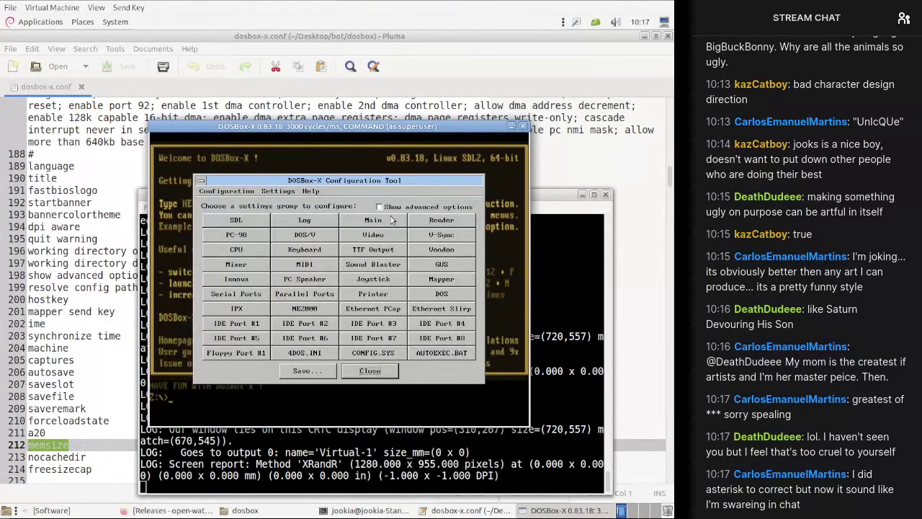
click(432, 221)
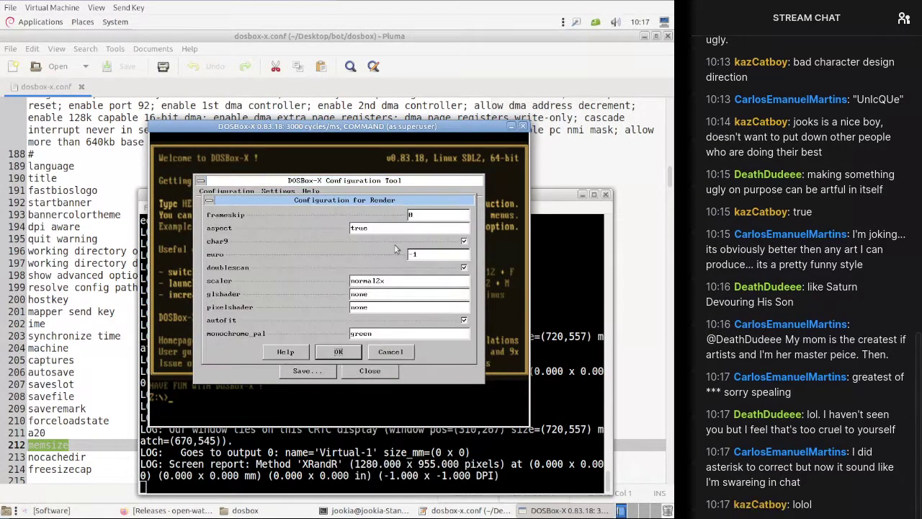
click(385, 353)
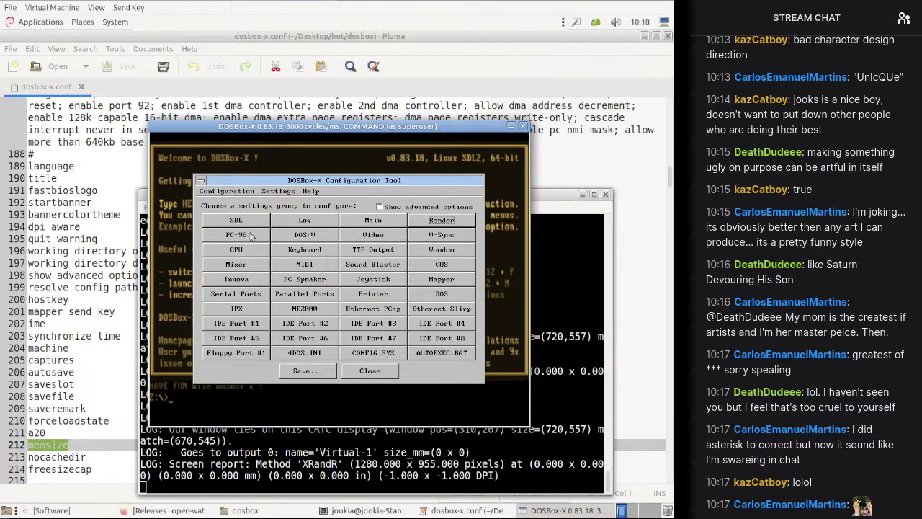
click(369, 370)
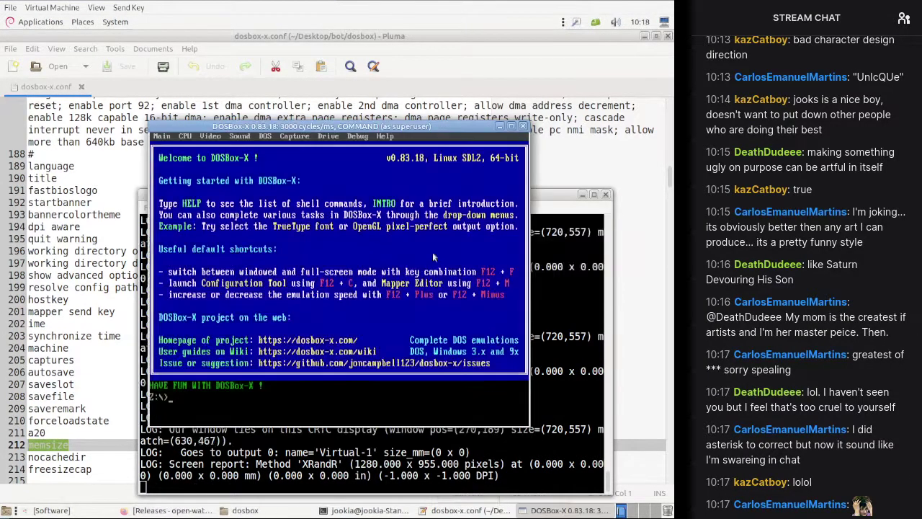
Step: Close DOSBox-X, relaunch it from the terminal with dosbox-x.conf and maximize its window
click(524, 126)
key(Up)
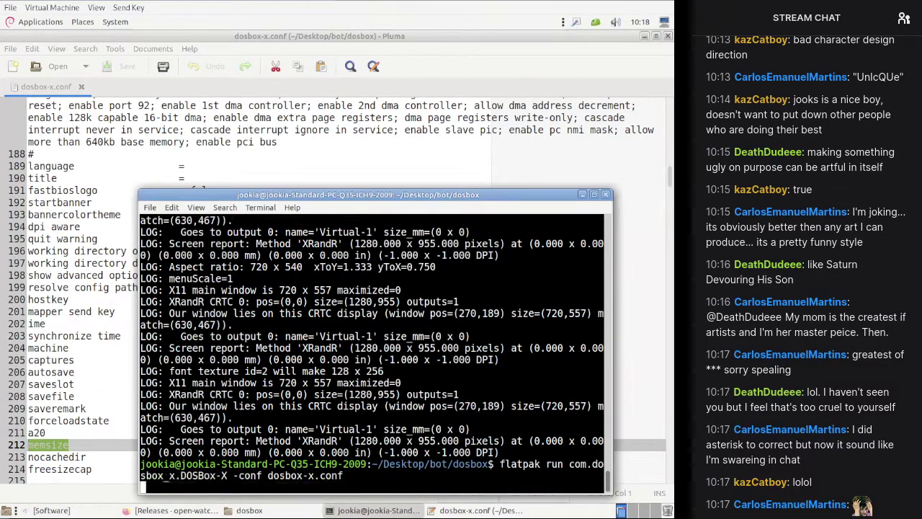
key(Return)
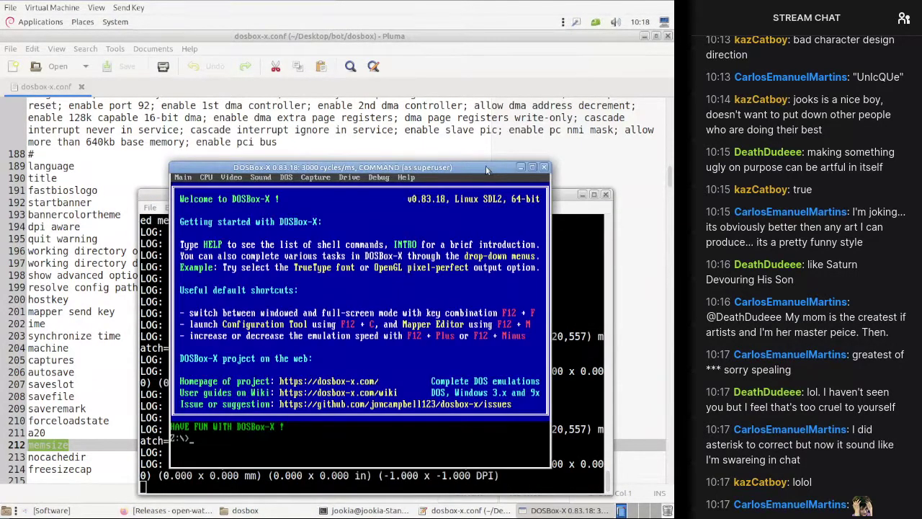
click(533, 168)
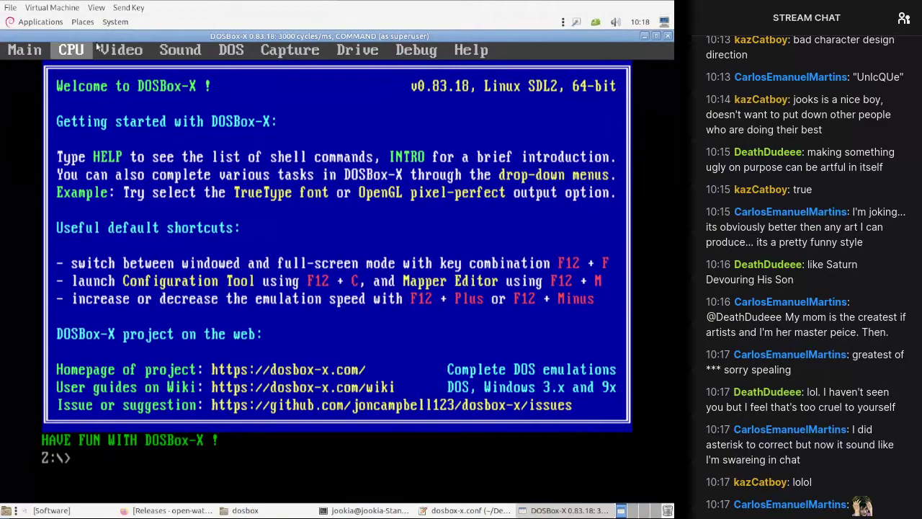
Step: Check the current CPU cycles setting in the cycles editor and cancel it
click(121, 50)
mouse_move(70, 51)
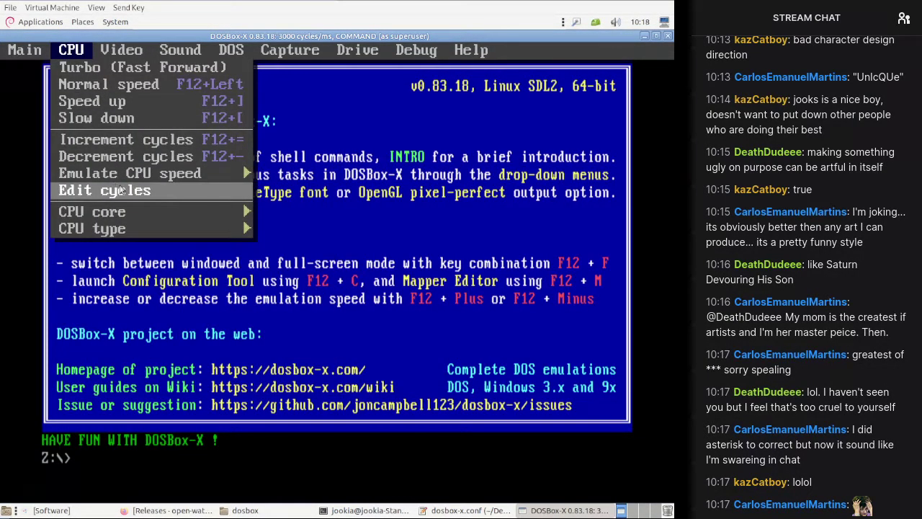
click(121, 189)
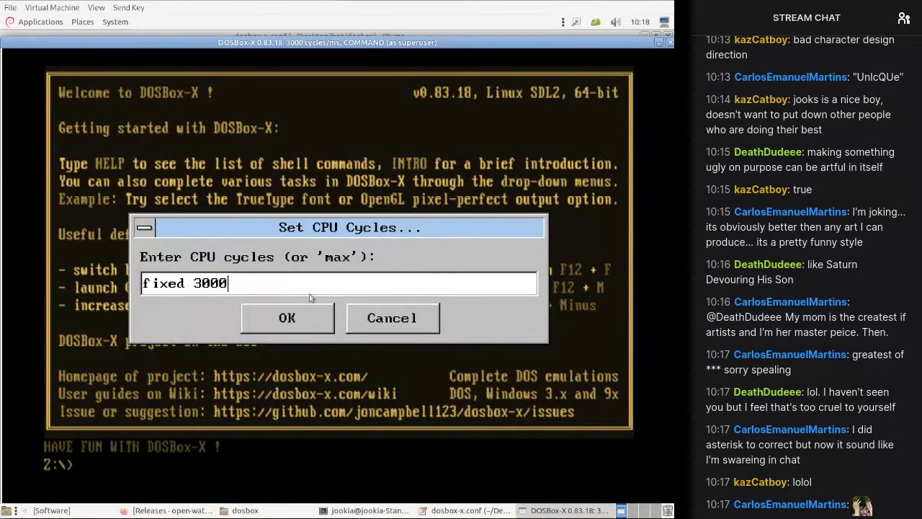
click(384, 312)
Step: Review the CPU settings in the configuration tool, read their help through isapnpbios, and accept them unchanged
click(17, 46)
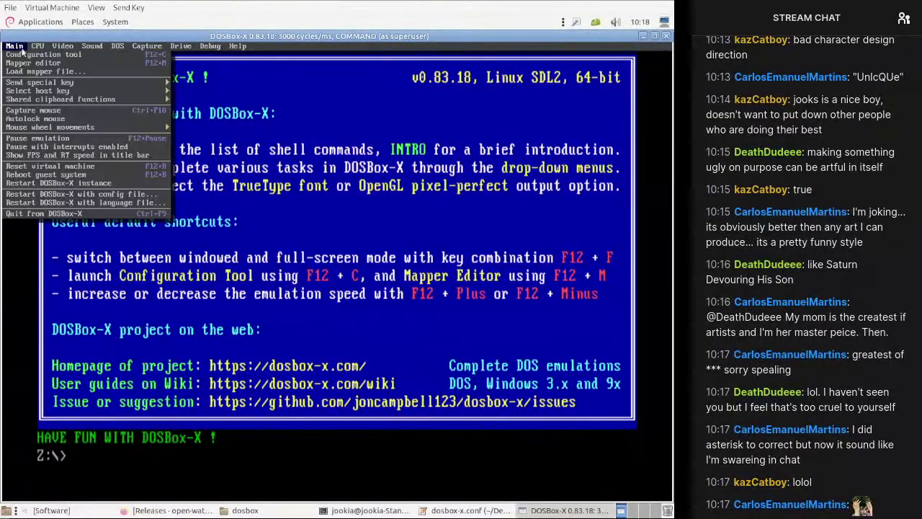
mouse_move(87, 47)
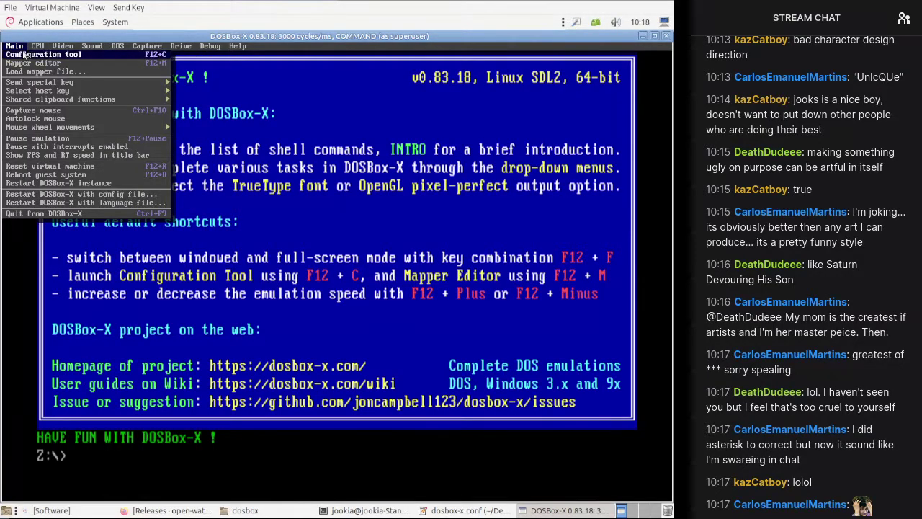
click(22, 52)
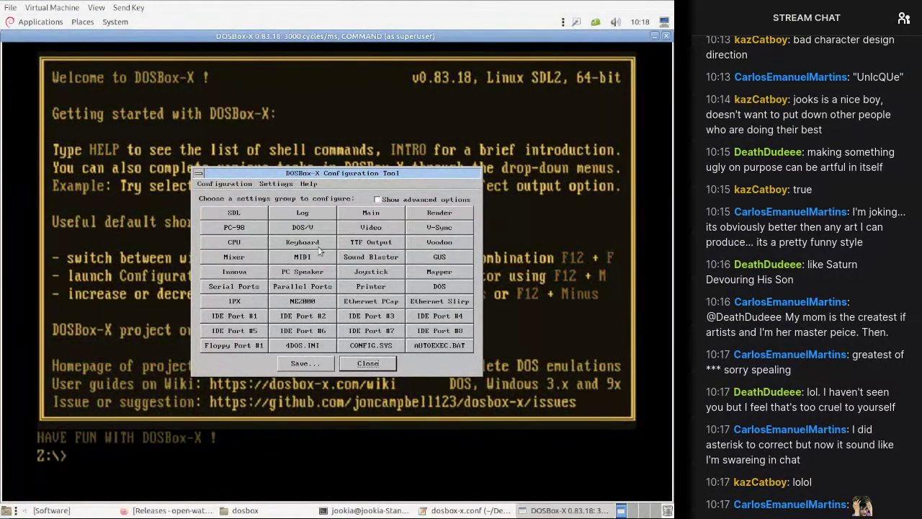
click(237, 243)
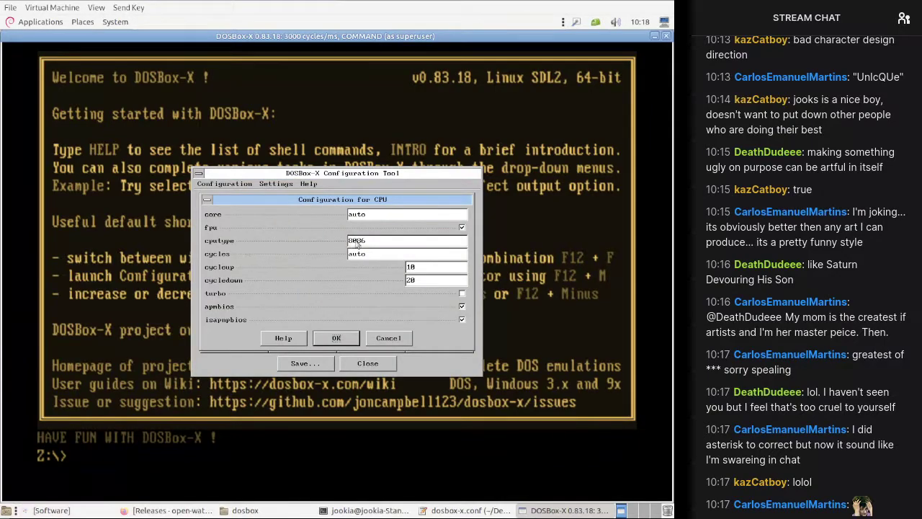
click(426, 271)
click(290, 338)
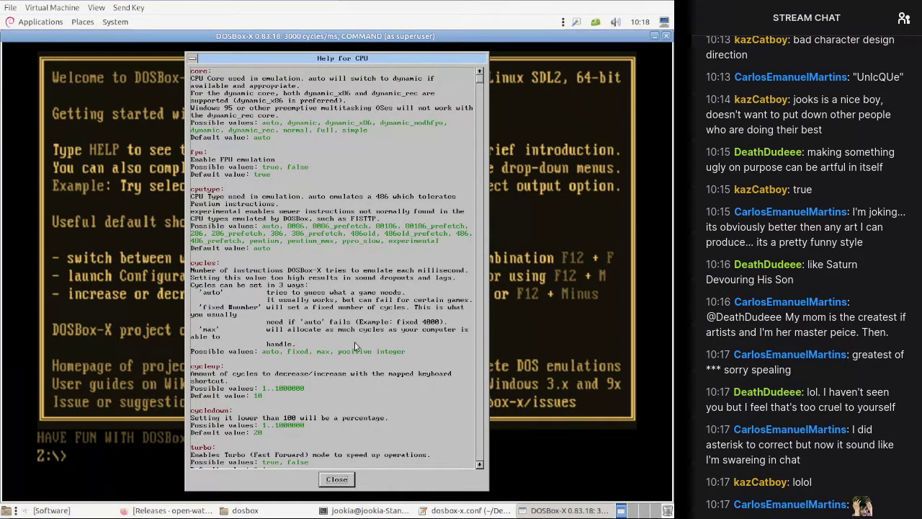
drag(482, 81, 455, 470)
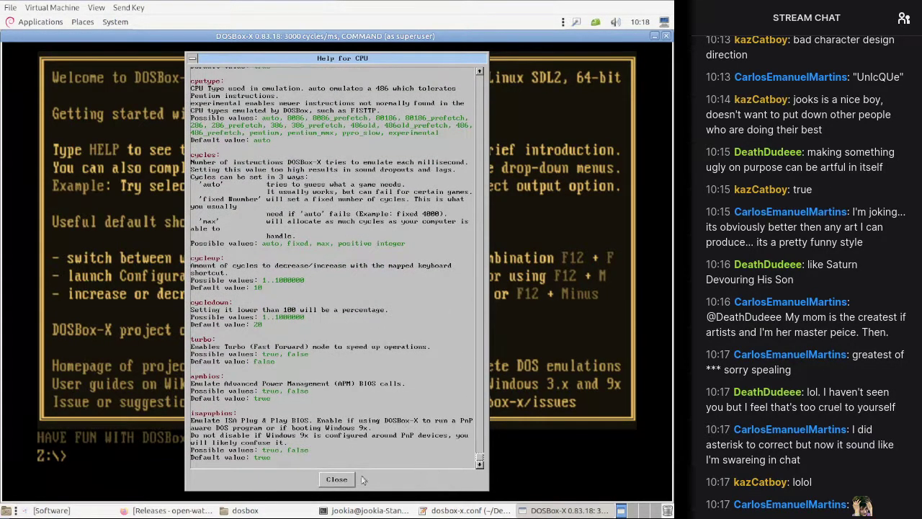
click(330, 476)
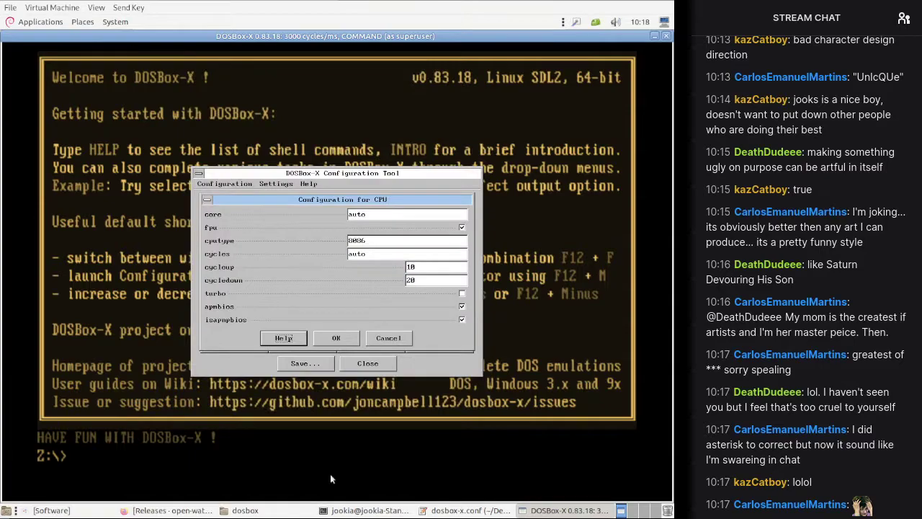
click(329, 336)
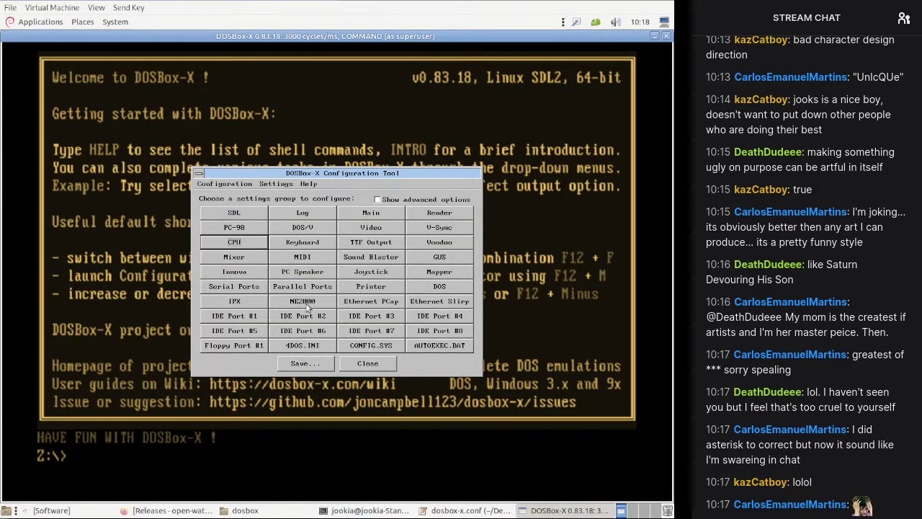
Step: Review the NE2000 settings and their help, and accept them with ne2000 emulation enabled and the backend on auto
click(303, 303)
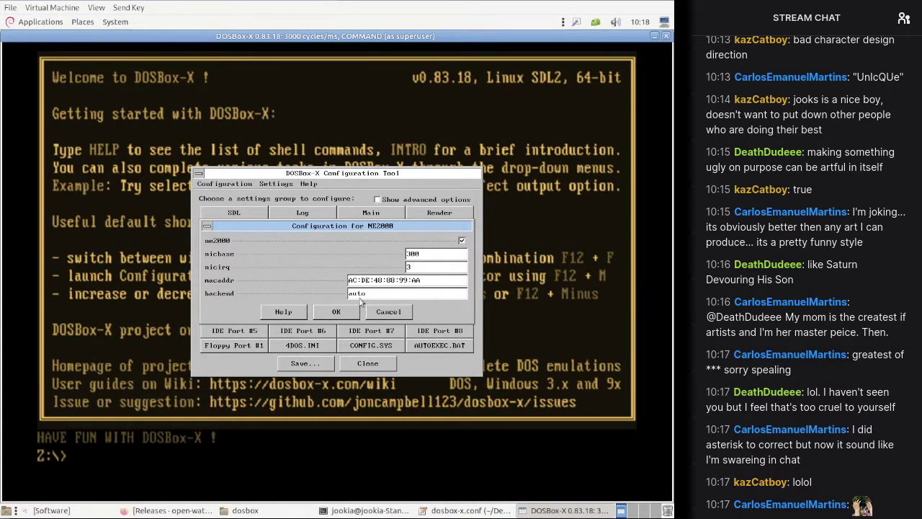
click(288, 311)
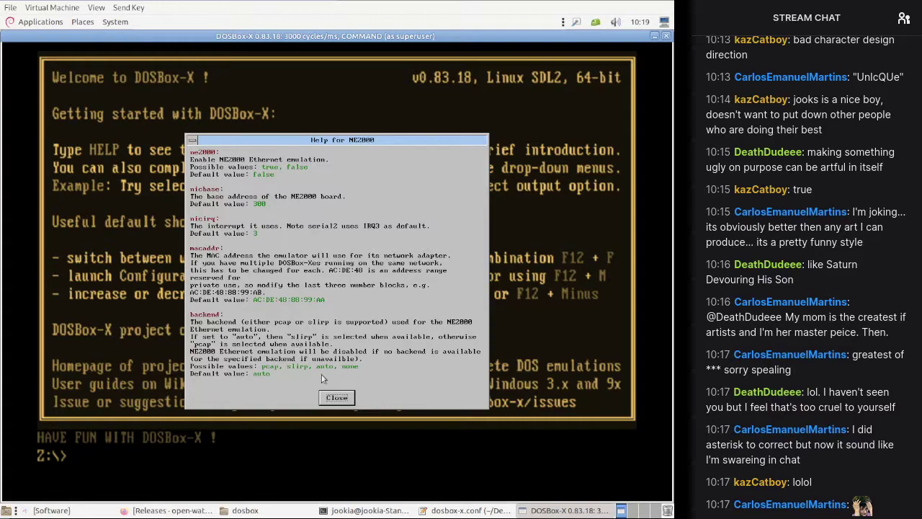
click(337, 397)
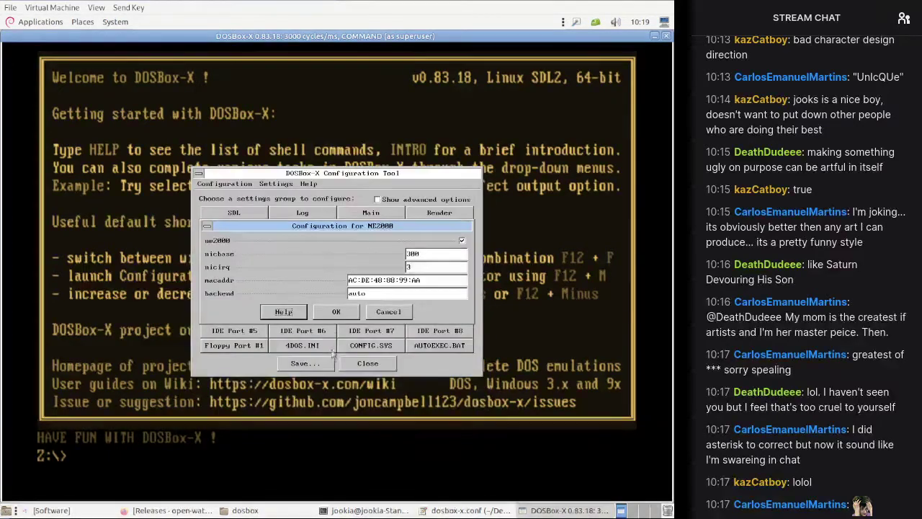
click(335, 314)
Step: Accept the Ethernet Slirp settings unchanged, then save to dosbox-x.conf with a DOSBox-X restart and maximize the restarted window
click(429, 306)
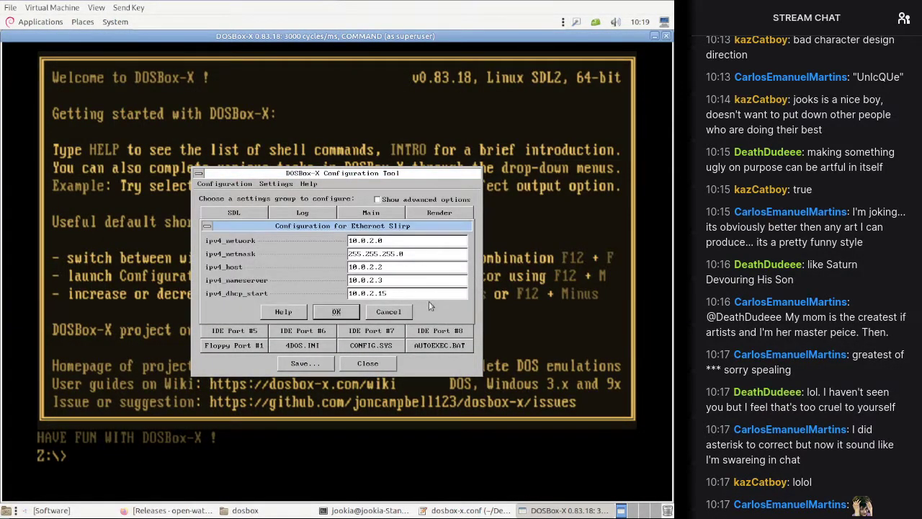
click(336, 311)
click(323, 363)
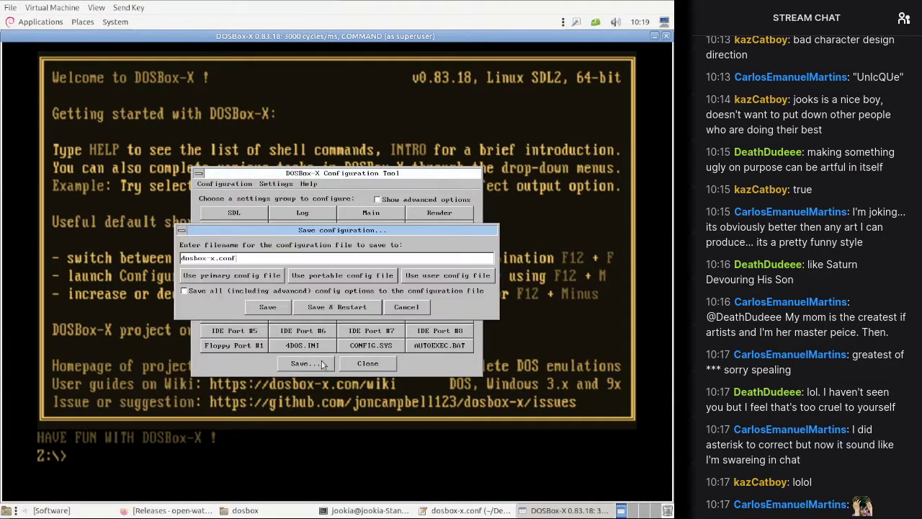
click(317, 307)
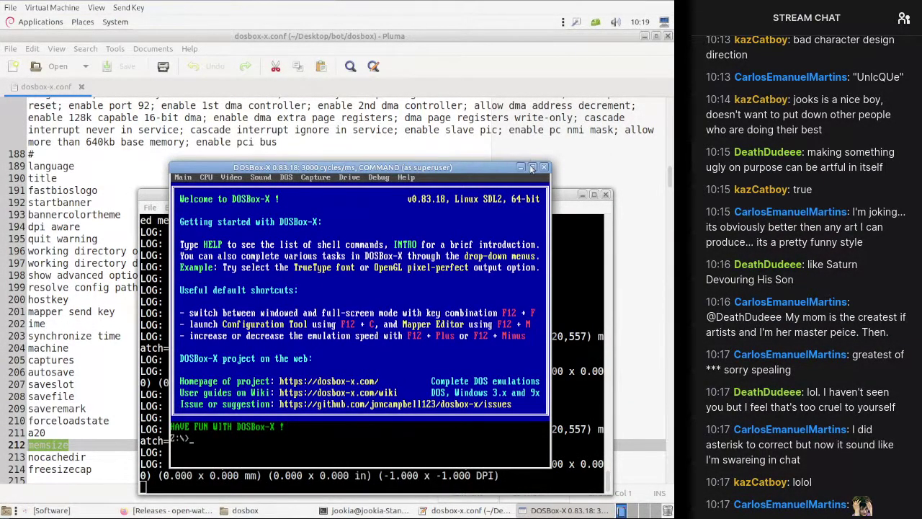
click(531, 168)
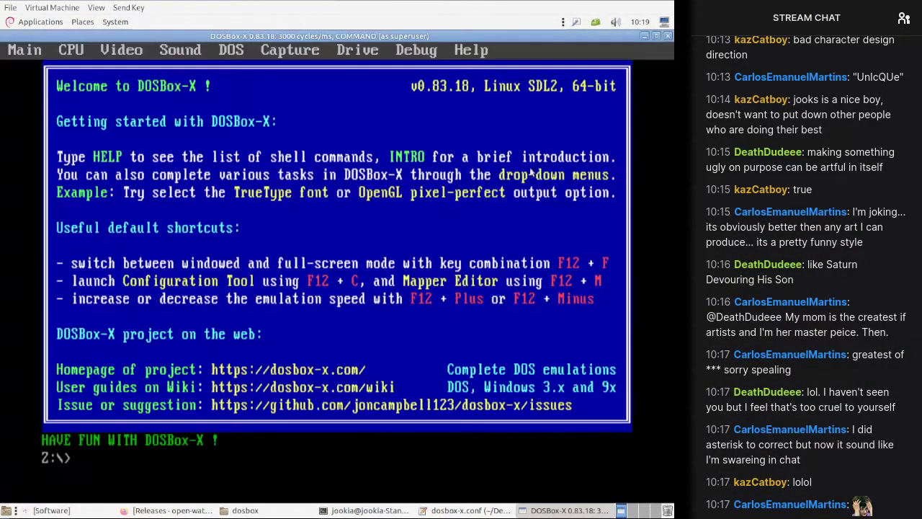
click(171, 512)
click(170, 512)
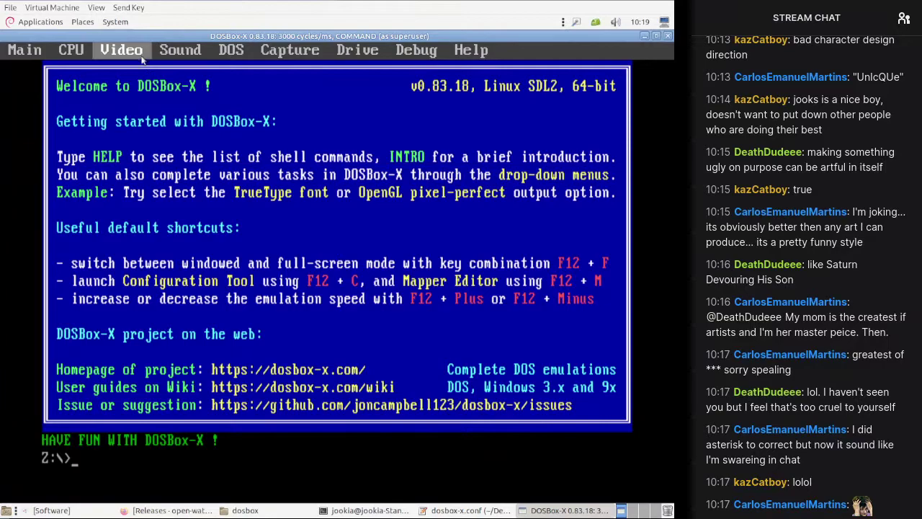
Step: Switch the DOSBox-X video output to Surface
click(140, 54)
mouse_move(263, 194)
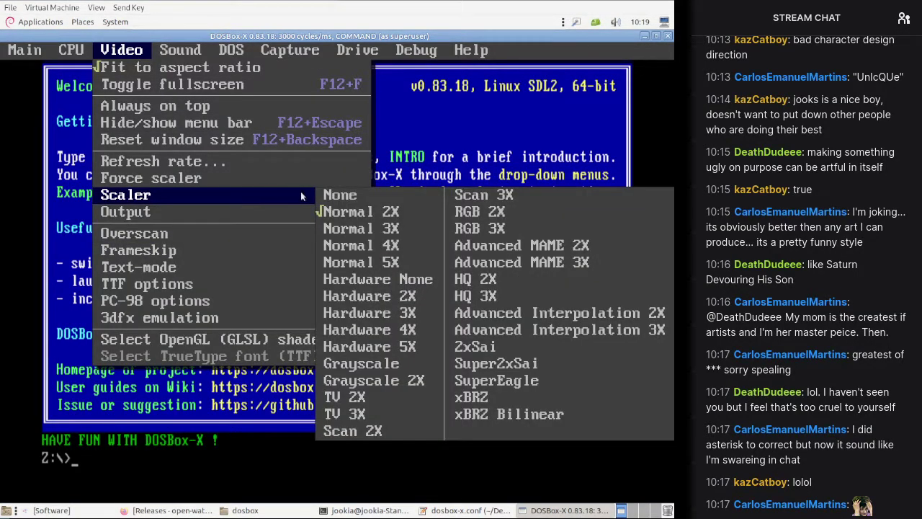
mouse_move(303, 211)
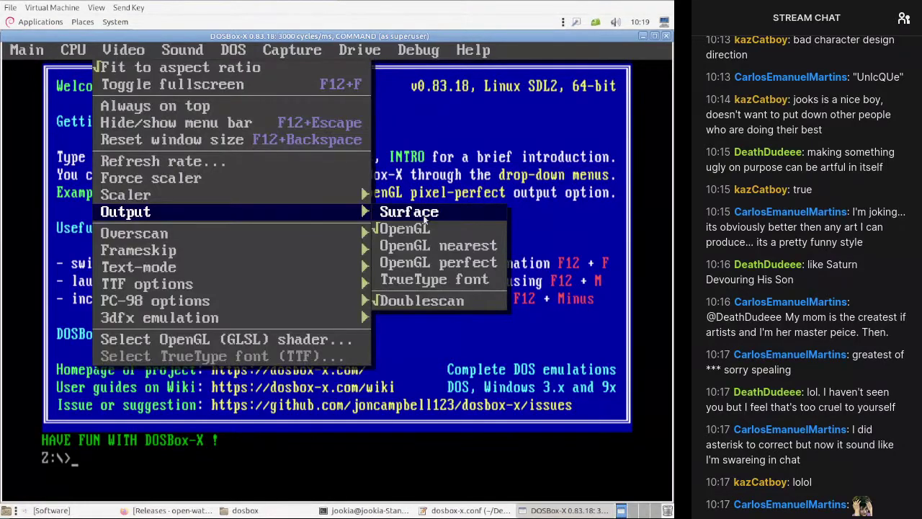
click(423, 218)
Step: Set the video scaler to Normal 3X and turn on the Force scaler option
click(62, 45)
mouse_move(146, 155)
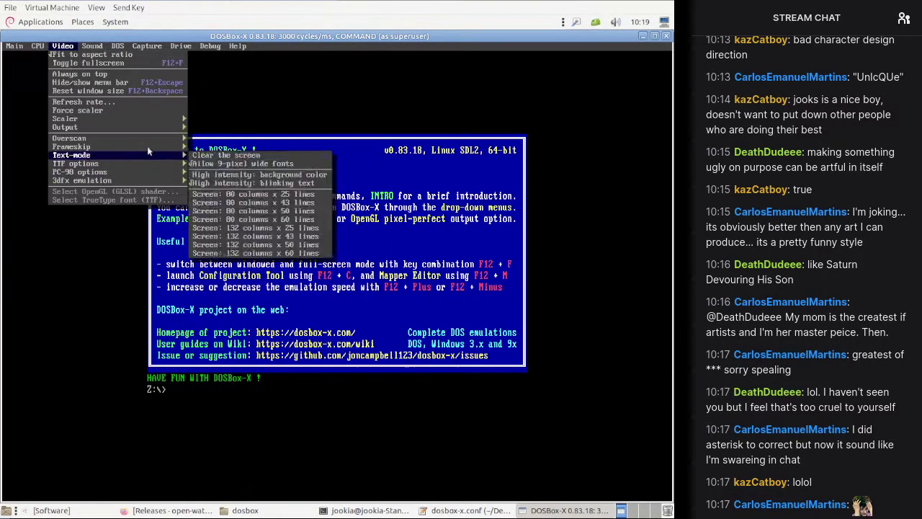
mouse_move(150, 127)
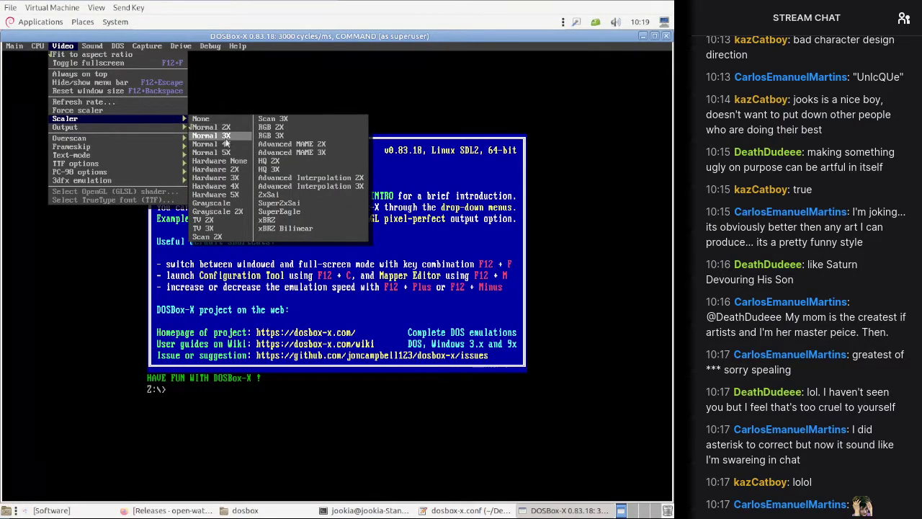
click(226, 143)
click(62, 45)
mouse_move(140, 141)
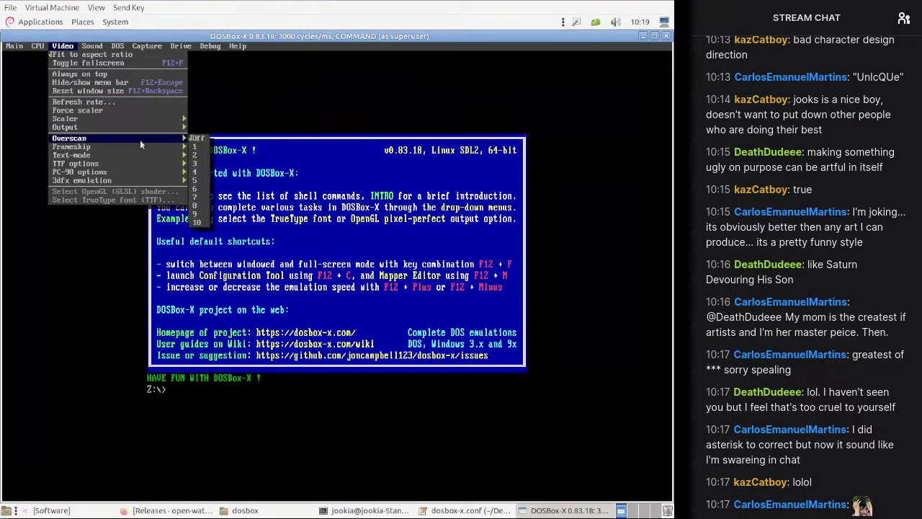
click(155, 111)
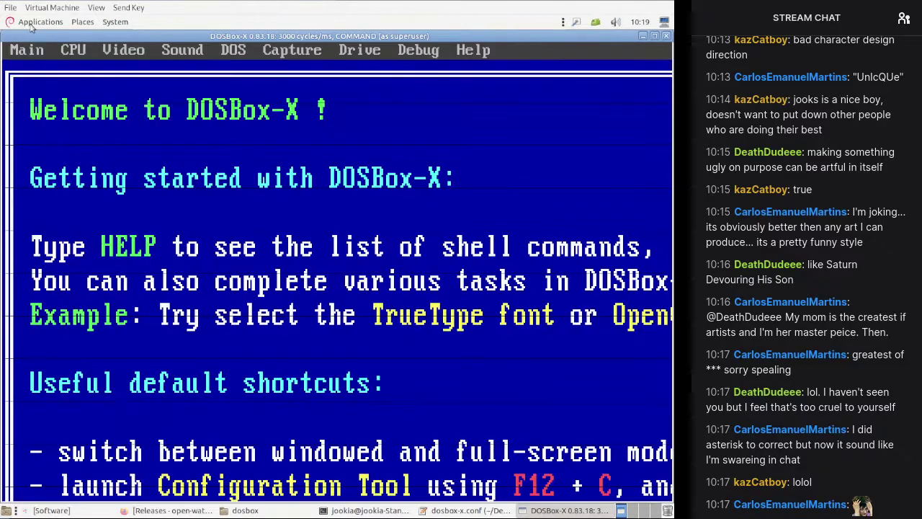
Step: Try the Normal 2X scaler, then set the video scaler to None
click(122, 52)
mouse_move(242, 231)
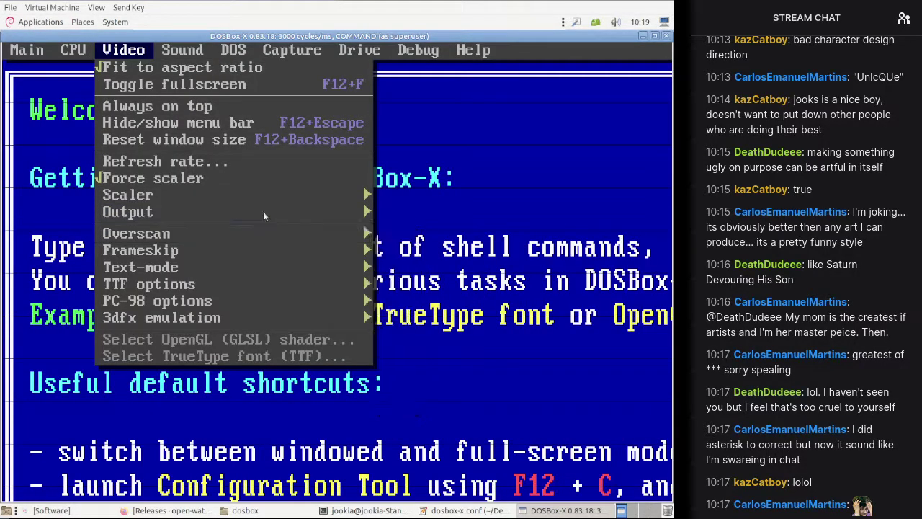
mouse_move(302, 195)
click(407, 208)
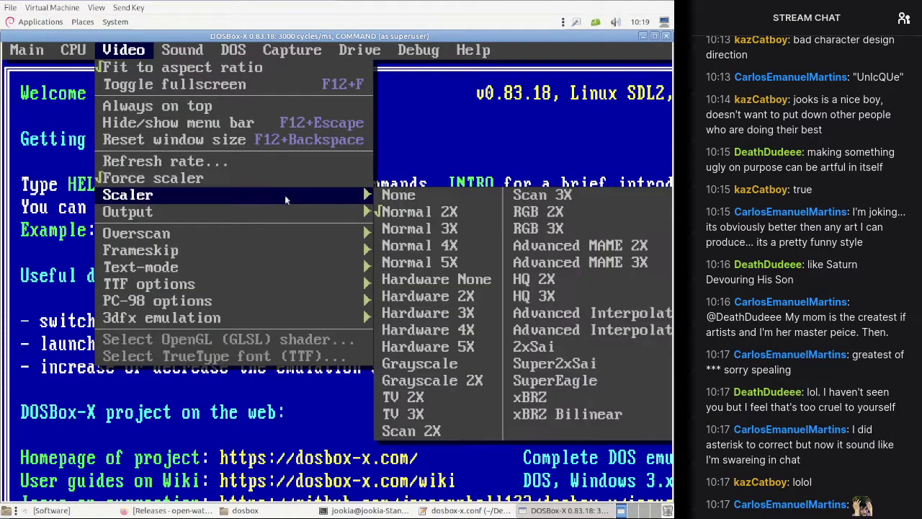
click(398, 195)
Step: Set the DOSBox-X video output to OpenGL
click(63, 45)
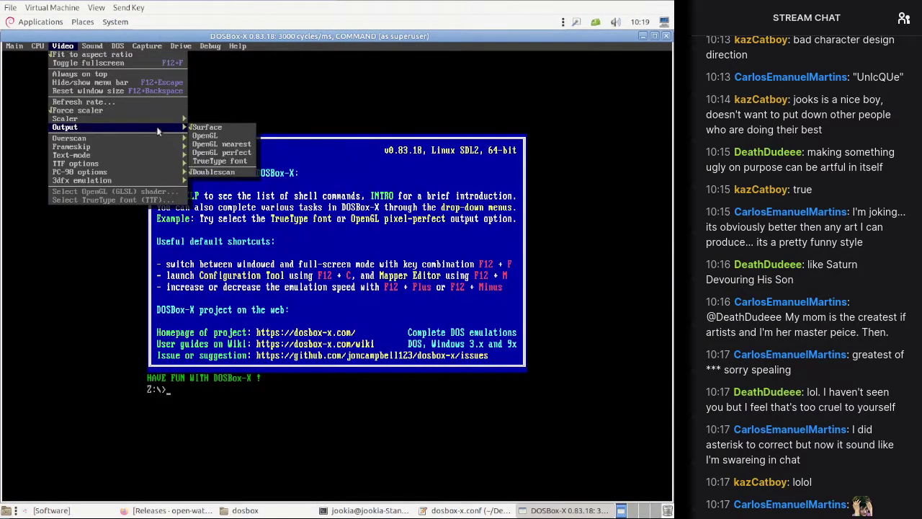
mouse_move(170, 121)
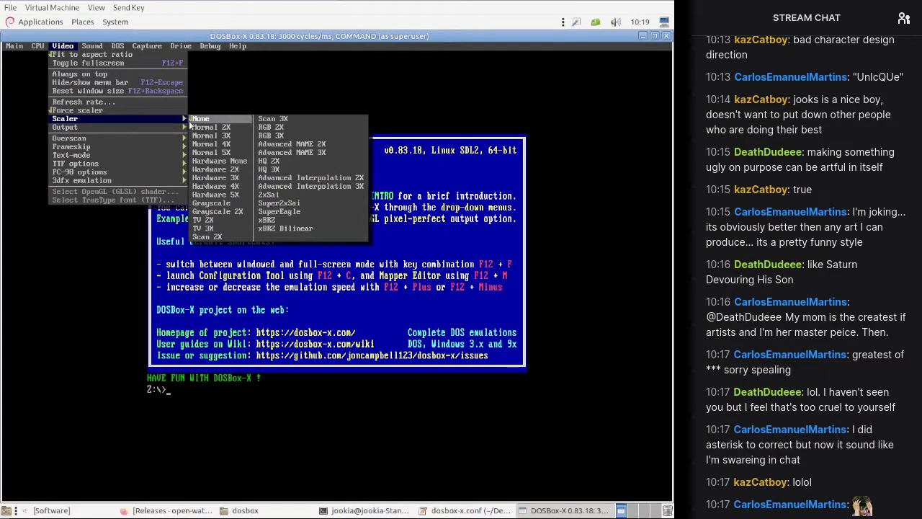
click(218, 137)
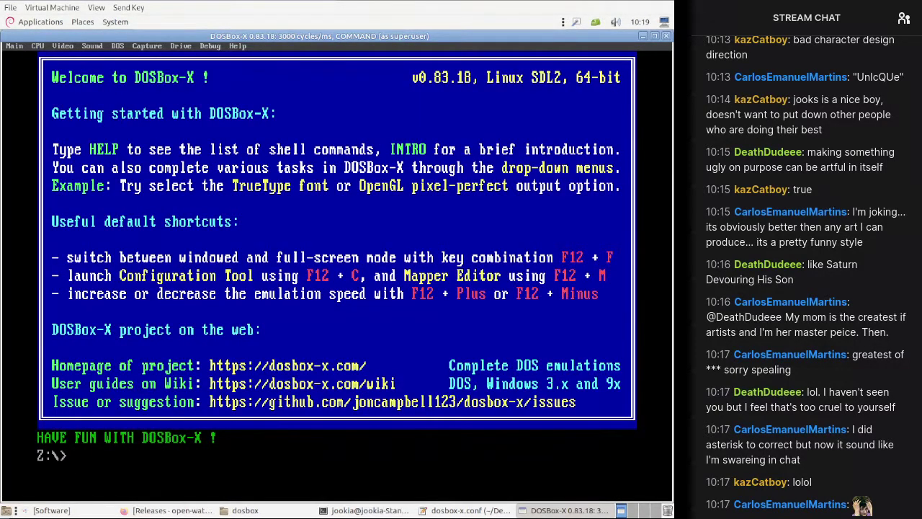
Step: Save the configuration from the configuration tool with a restart, and close the restarted DOSBox-X window
click(22, 46)
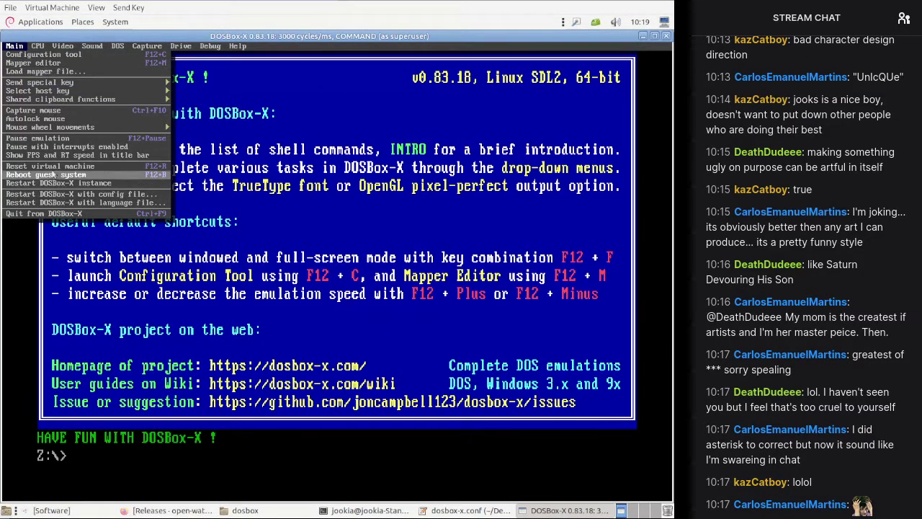
click(43, 54)
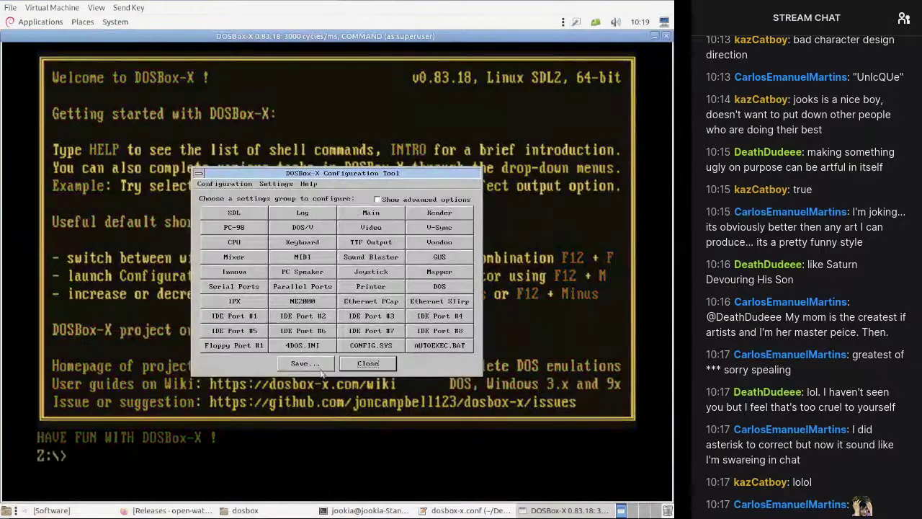
click(311, 364)
click(353, 307)
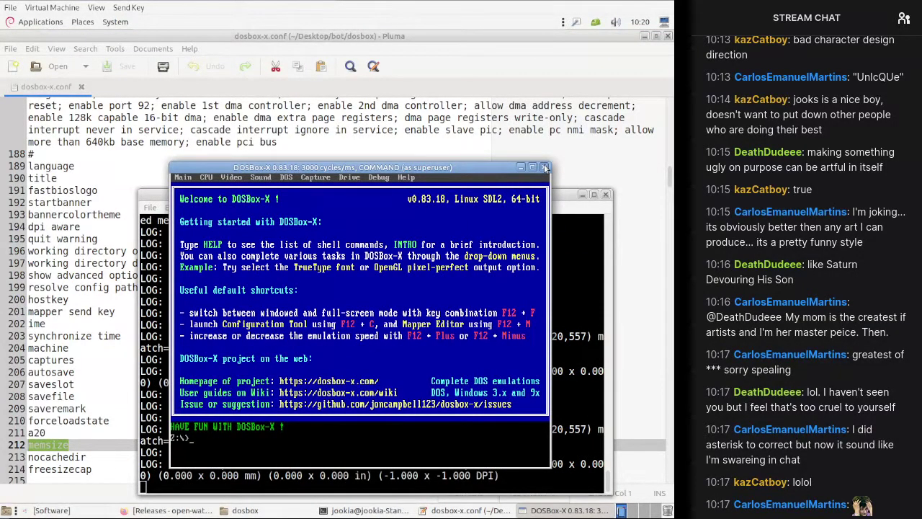
click(545, 168)
Step: Reload dosbox-x.conf from disk in Pluma and start a "mount C:" line at the end of its autoexec section
click(375, 177)
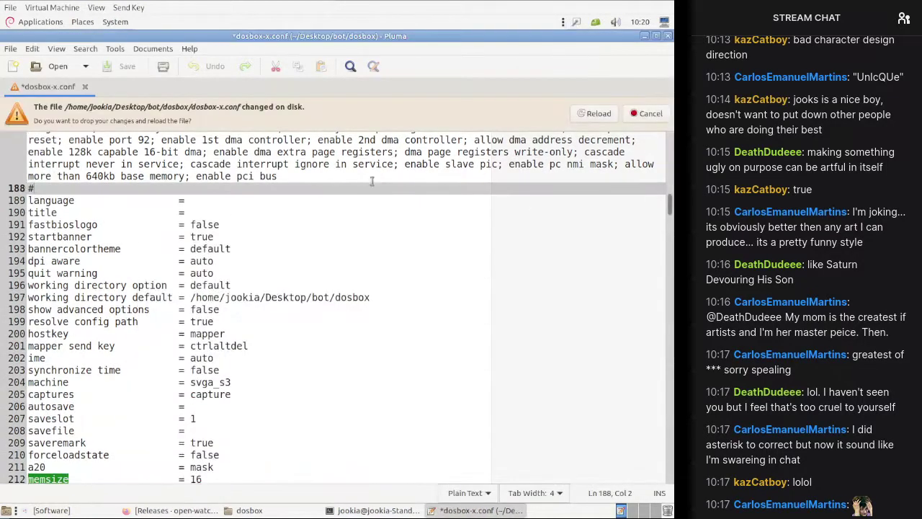
click(596, 114)
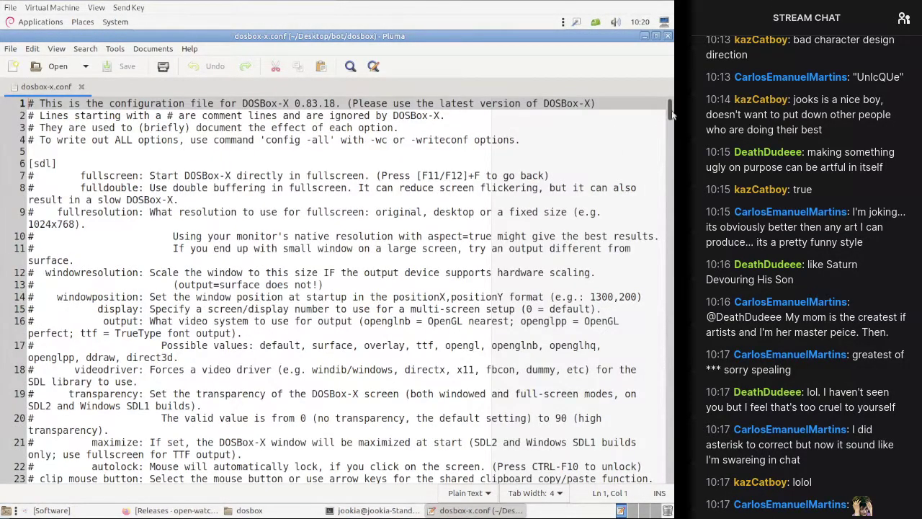
drag(670, 109, 670, 472)
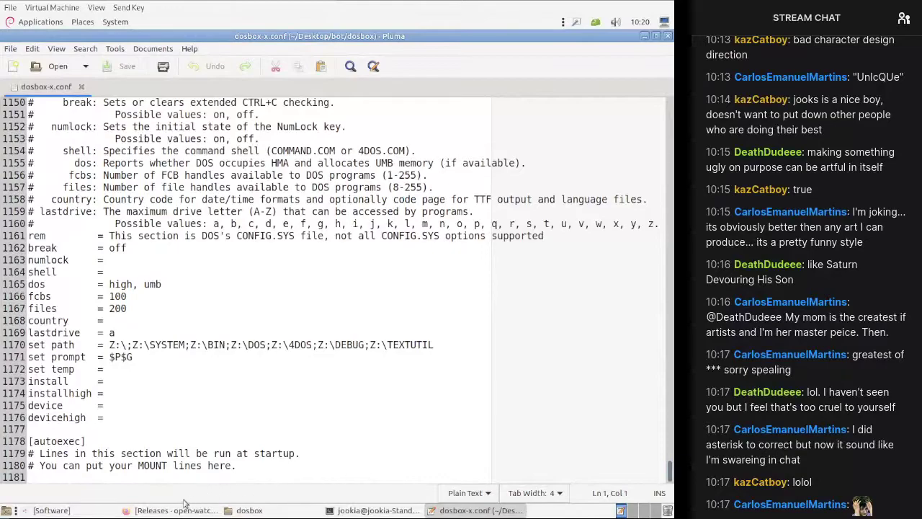
click(173, 478)
text(mount C:)
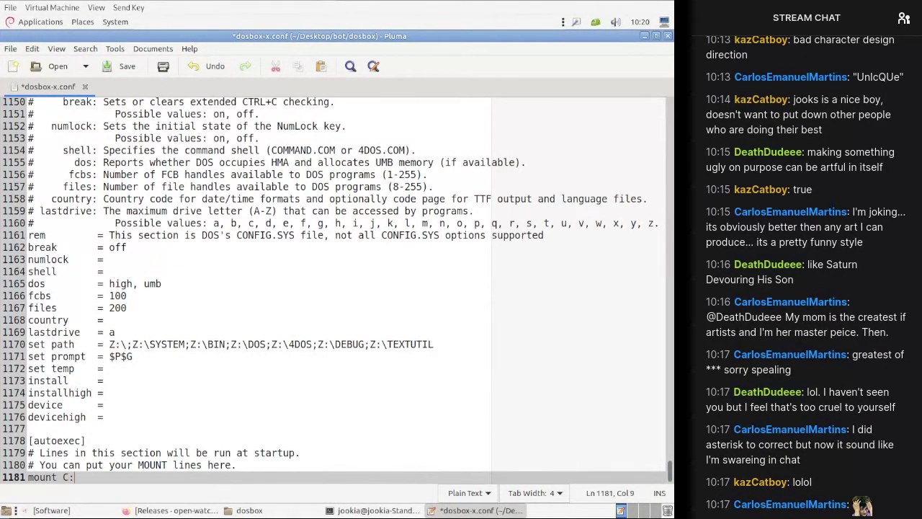
Step: Switch to the file manager and move the drive_c folder from the bot folder into the dosbox folder
click(249, 510)
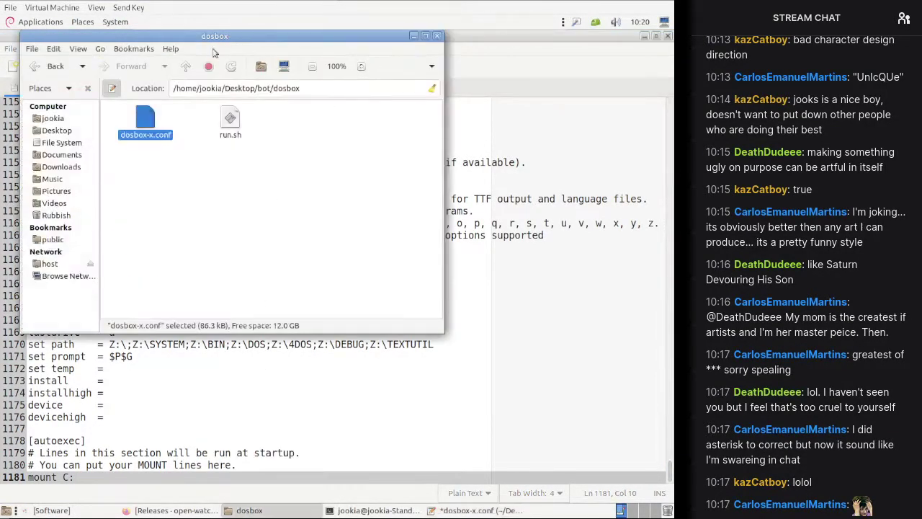
click(190, 67)
click(312, 126)
key(ctrl+x)
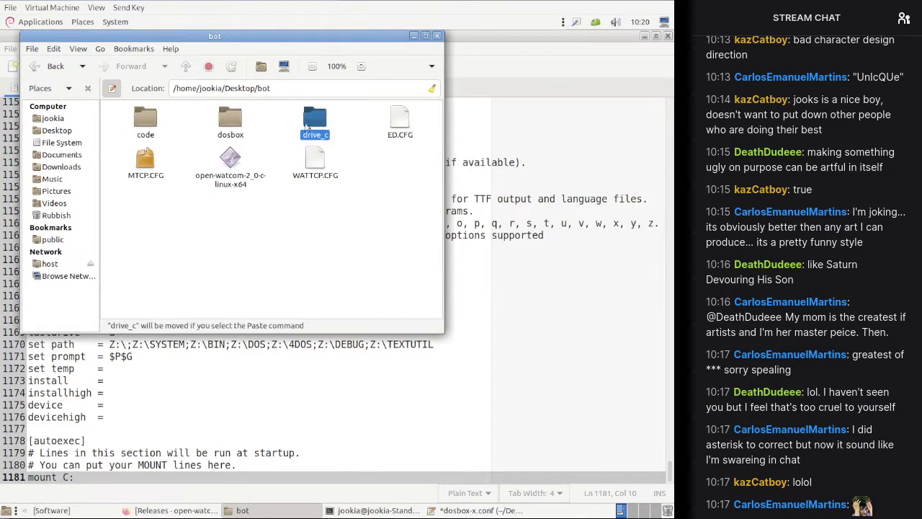
double_click(234, 123)
key(ctrl+v)
Step: Complete the "mount C:" line with the full path of the drive_c folder in dosbox and save dosbox-x.conf
double_click(146, 119)
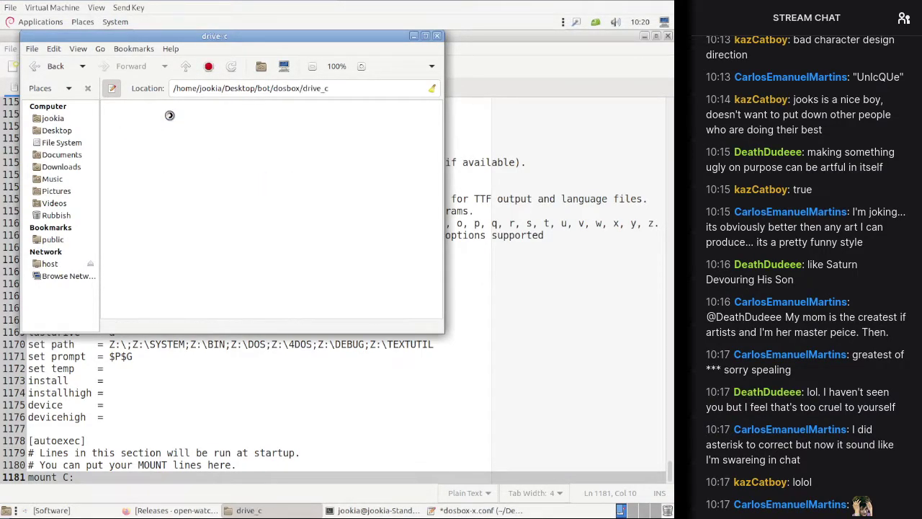
key(ctrl+l)
click(89, 477)
key(ctrl+v)
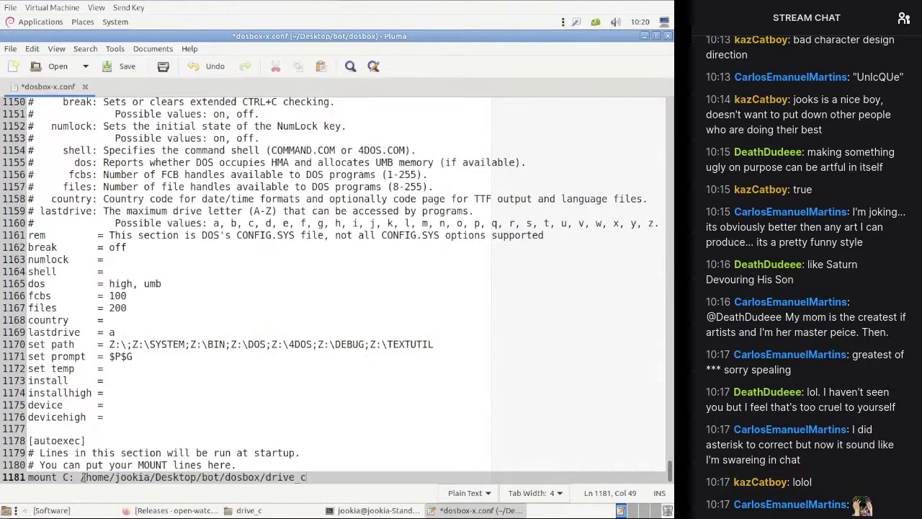
key(ctrl+s)
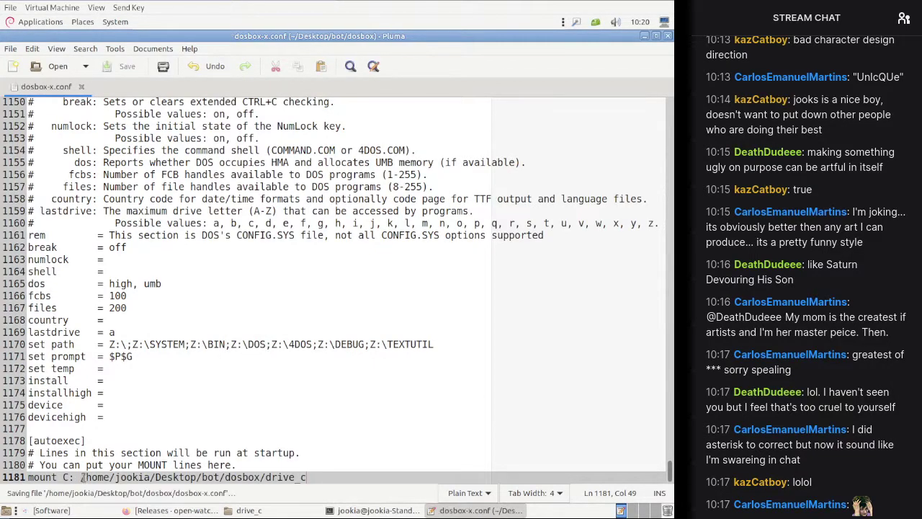
Step: Switch to Firefox and search the web for "dos packet driver" in a new tab
click(141, 510)
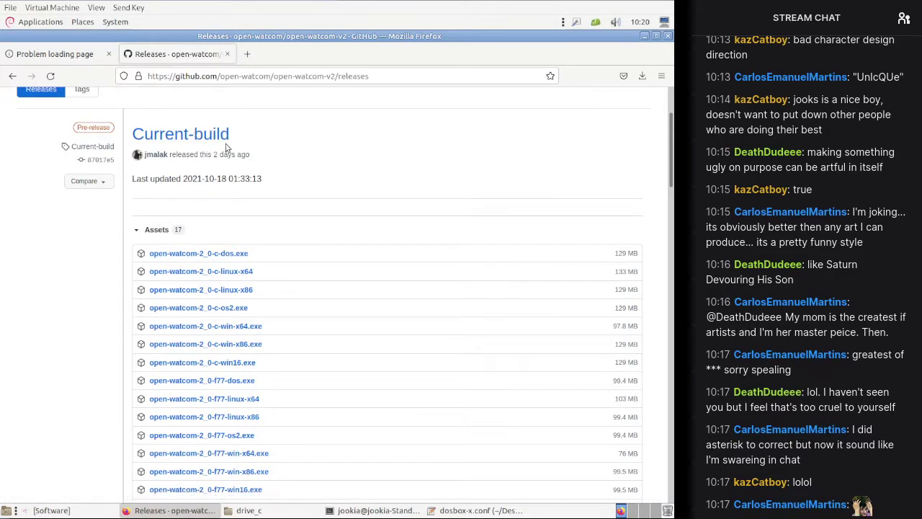
key(ctrl+t)
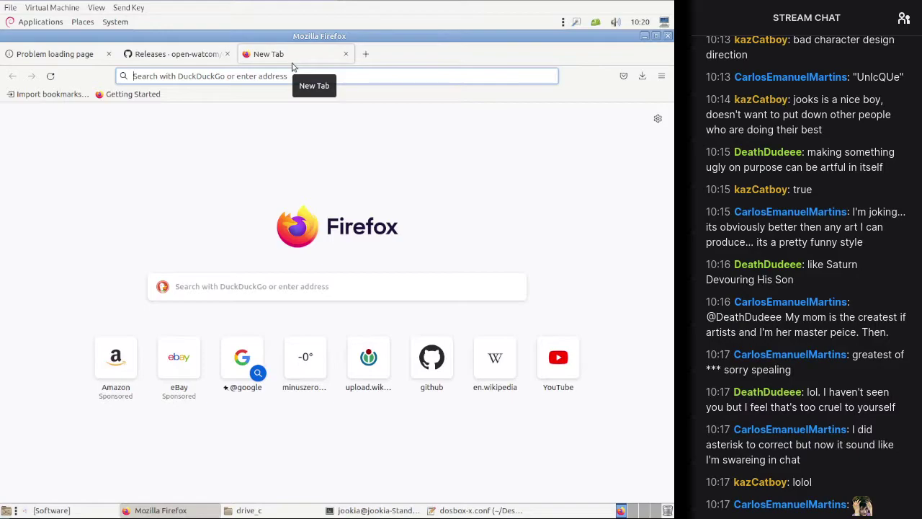
text(c)
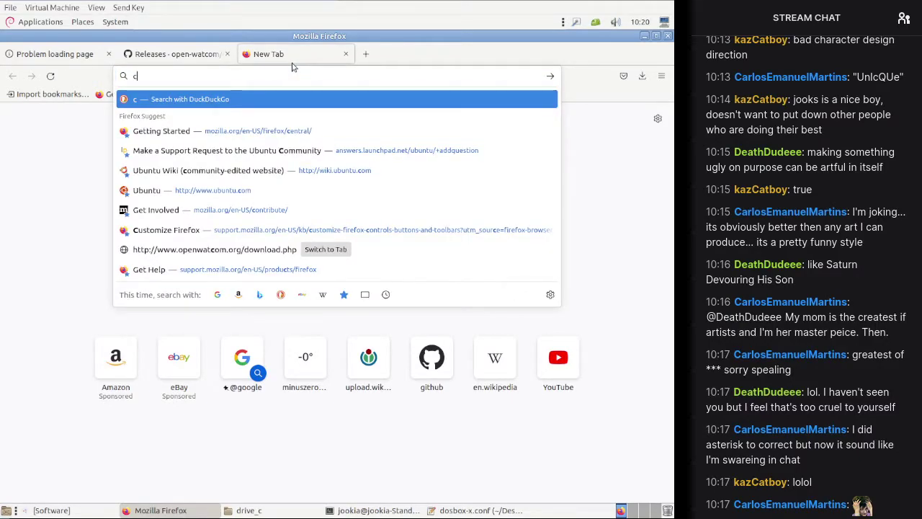
key(BackSpace)
text(dos packet driver)
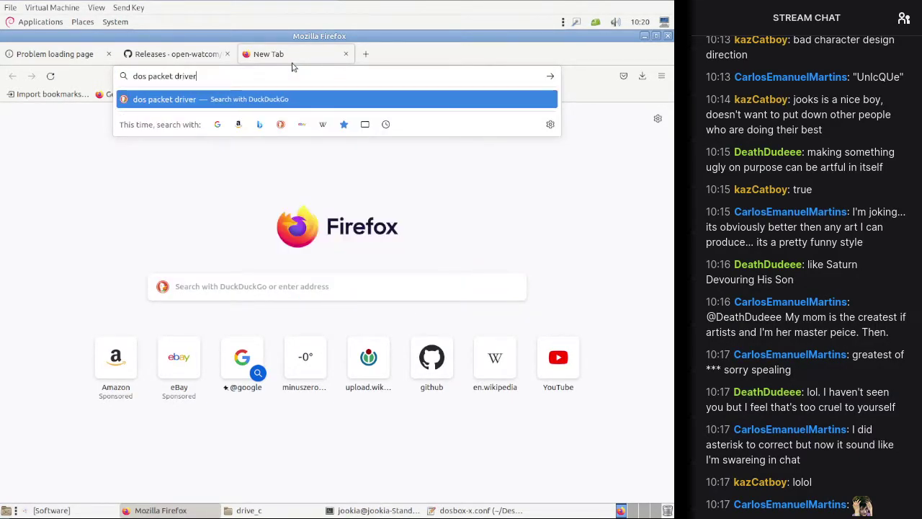
key(Return)
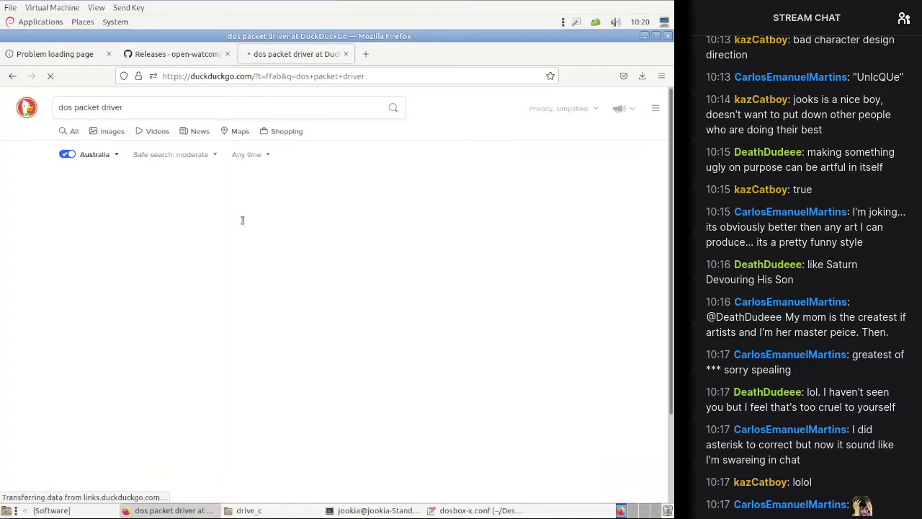
Step: Open the DOS TCP/IP Networking with Packet Drivers and Packet Drivers Collection search results in new tabs
click(234, 202)
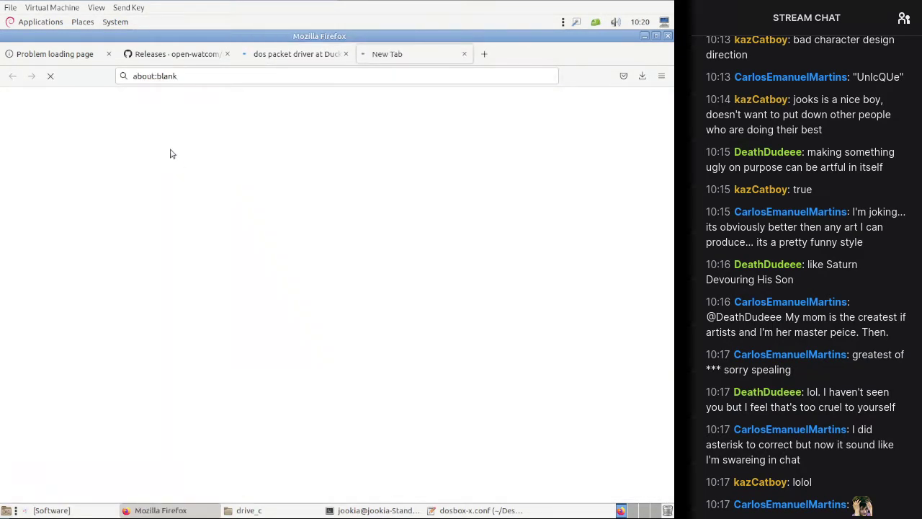
click(293, 52)
middle_click(193, 305)
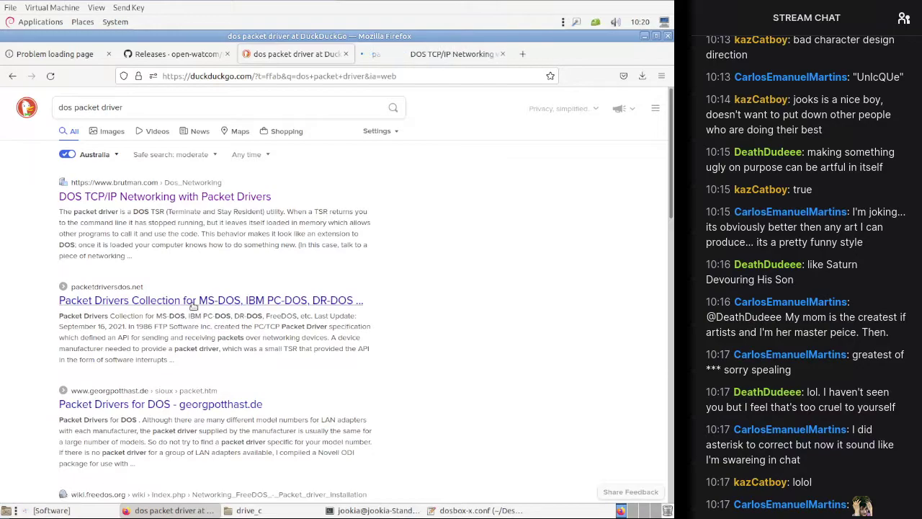
Step: Search the Packet Drivers Collection page for "RTL8", look through its driver lists and close the page
click(414, 58)
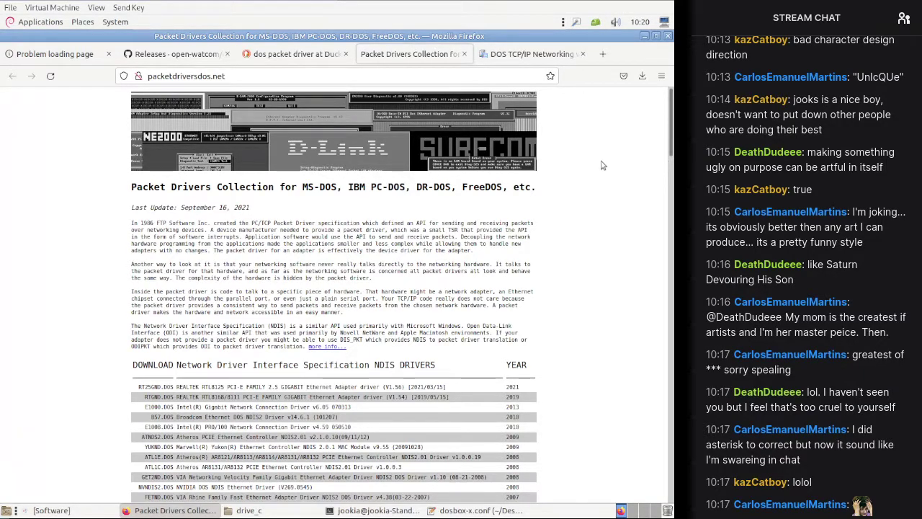
scroll(604, 165, down, 5)
drag(669, 194, 643, 303)
key(ctrl+f)
text(RTL8)
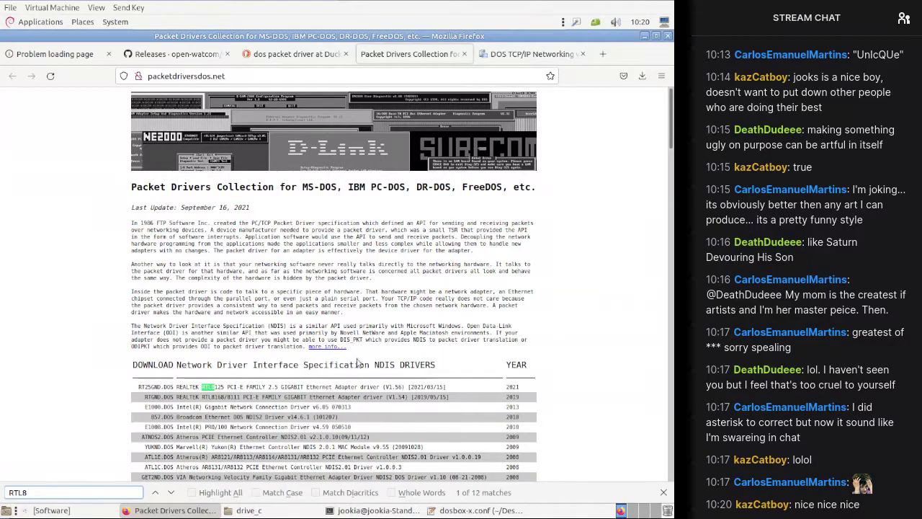
key(Escape)
drag(674, 135, 596, 499)
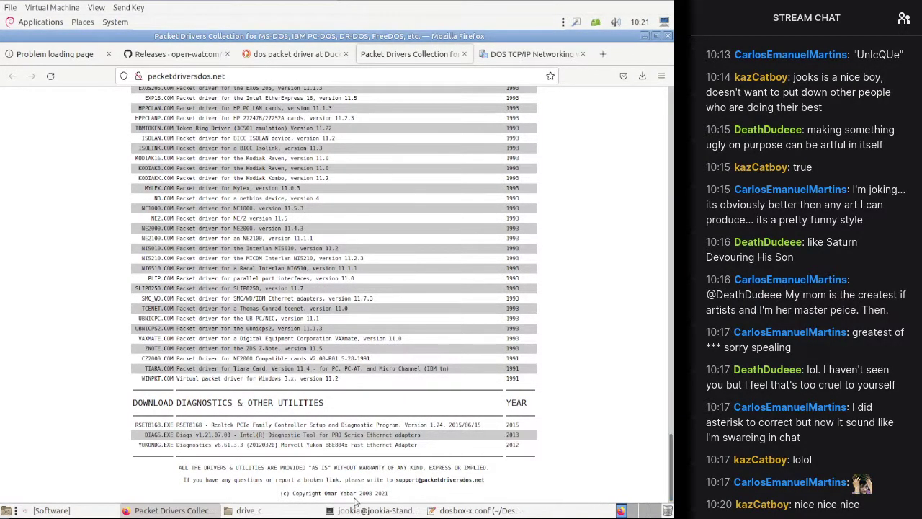
drag(628, 496, 641, 92)
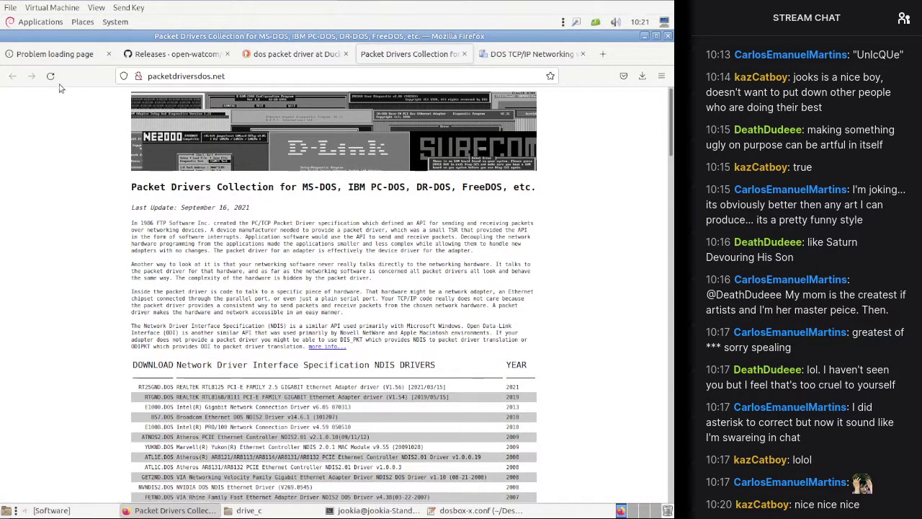
key(ctrl+w)
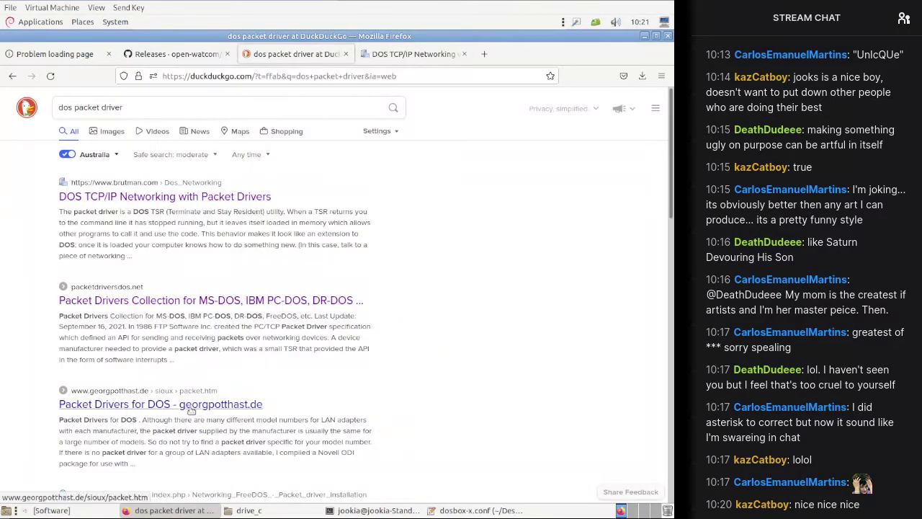
Step: Find the Crynwr packet drivers link on the DOS TCP/IP Networking page and open it in a new tab
click(414, 54)
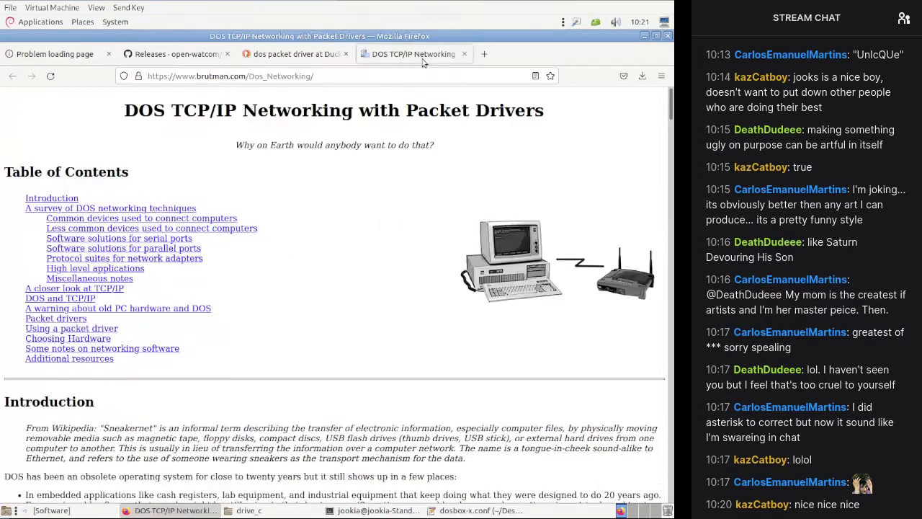
scroll(473, 243, down, 15)
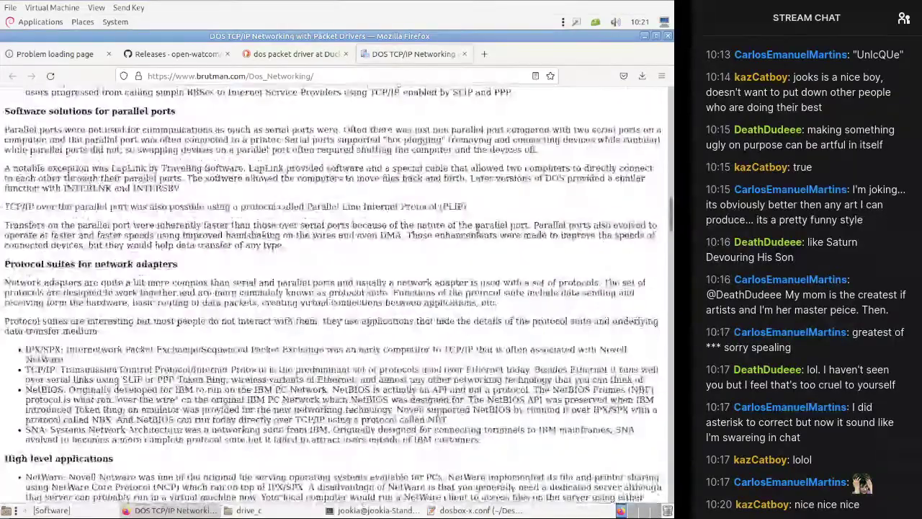
scroll(478, 232, down, 20)
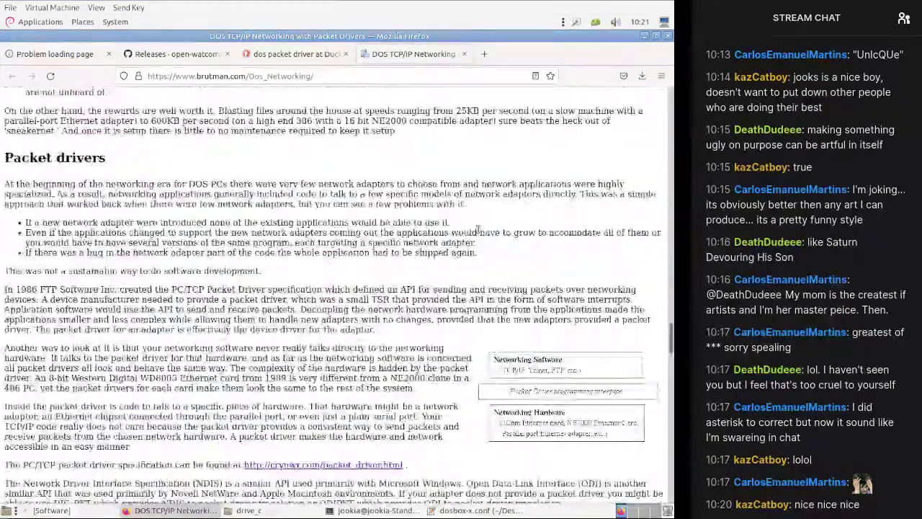
scroll(478, 233, down, 3)
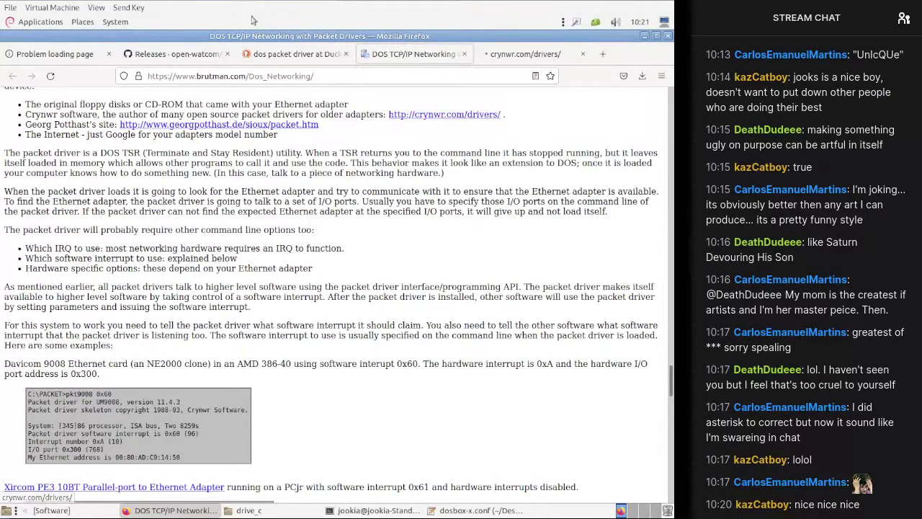
Step: Search the web for "mtcp" and open the mTCP TCP/IP applications for DOS PCs result
click(291, 54)
click(213, 111)
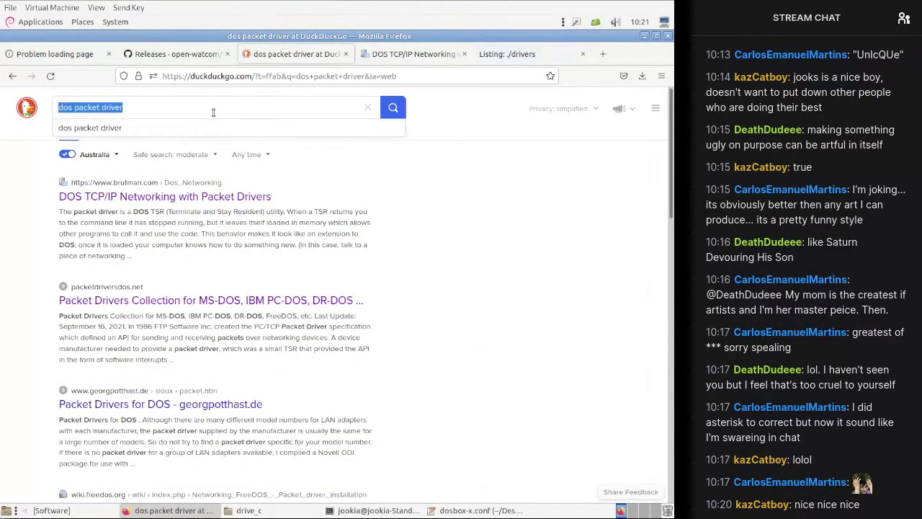
text(mtcp)
key(Return)
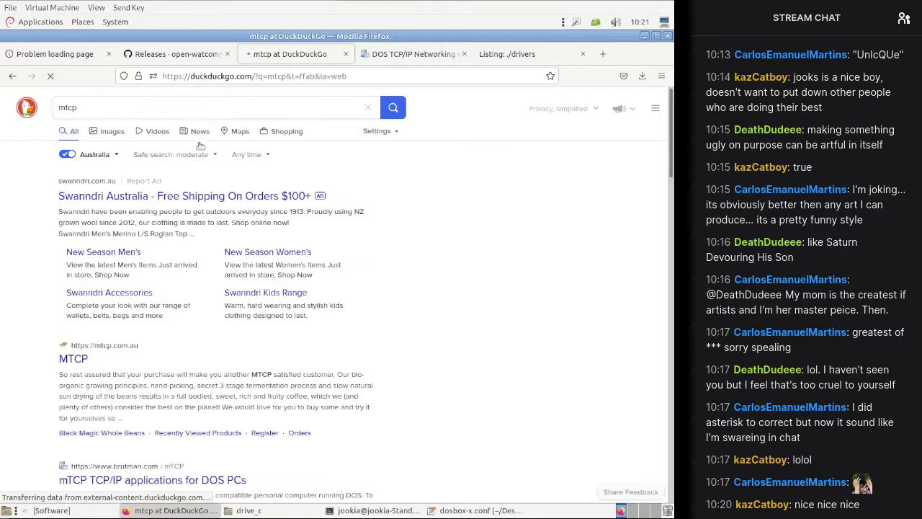
scroll(130, 374, down, 3)
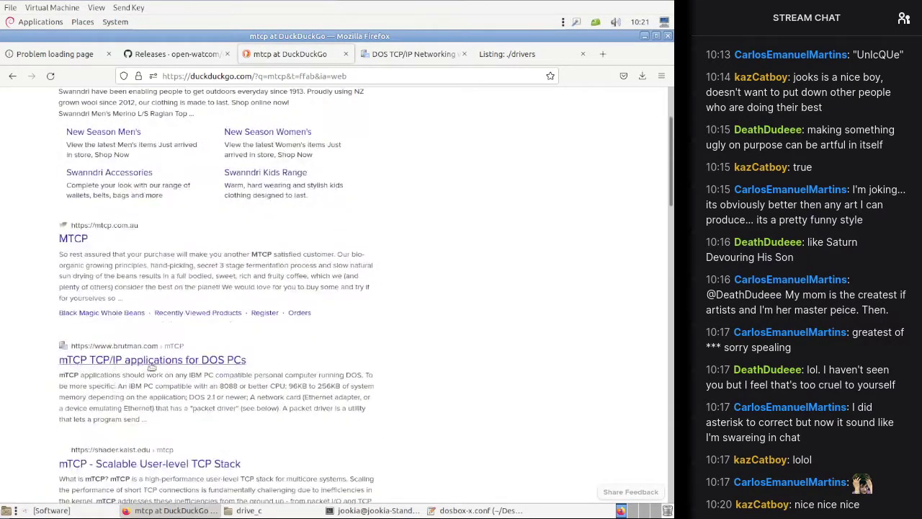
click(151, 363)
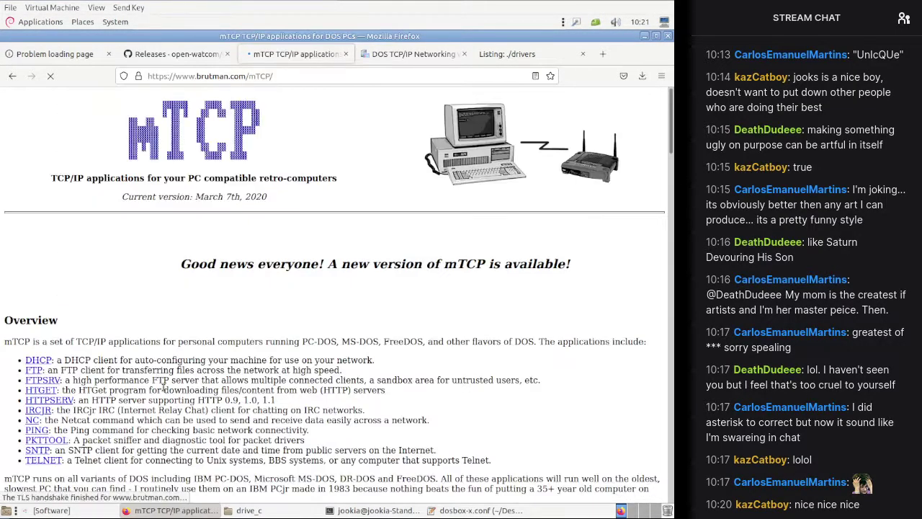
Step: Look through the mTCP page, examining the requirements, current downloads, related resources and older versions
scroll(171, 380, down, 2)
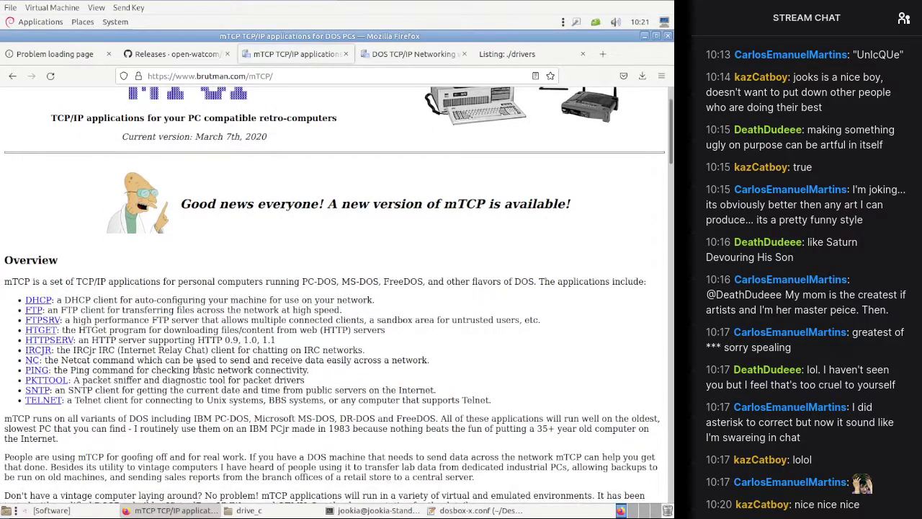
scroll(198, 364, down, 5)
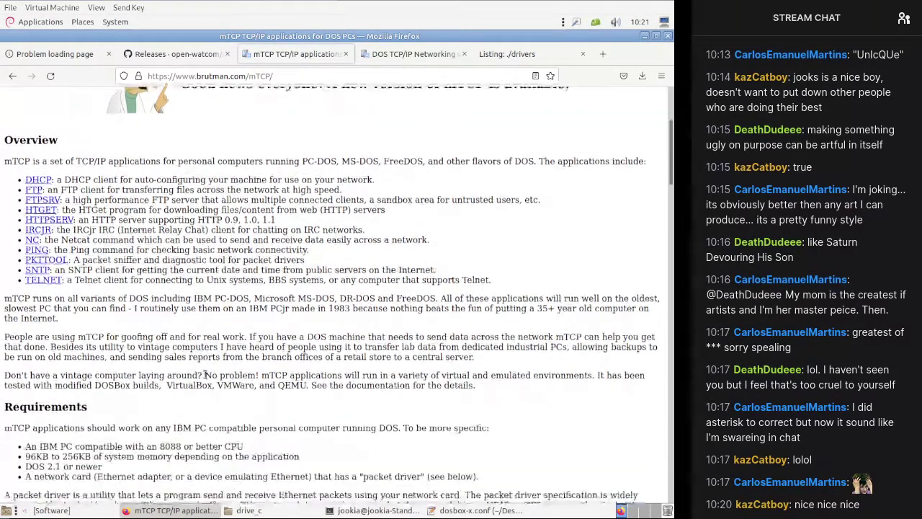
scroll(206, 376, down, 5)
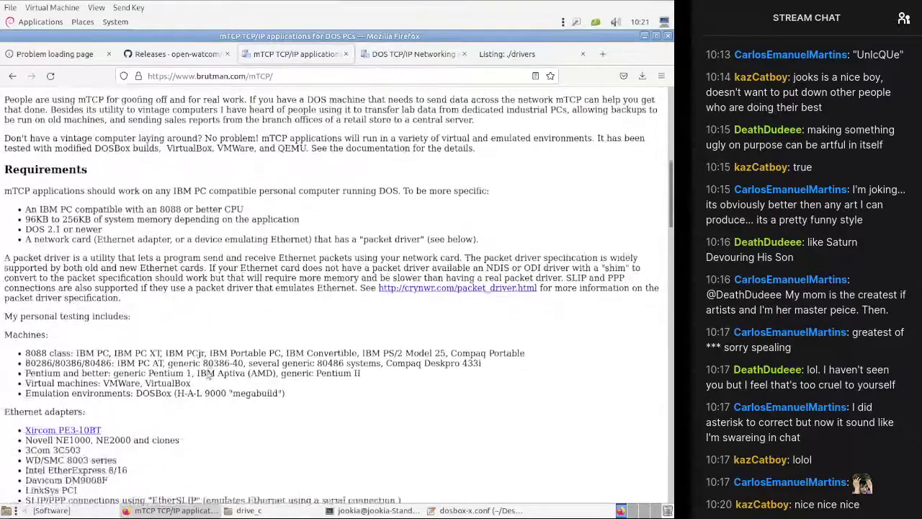
scroll(207, 370, down, 6)
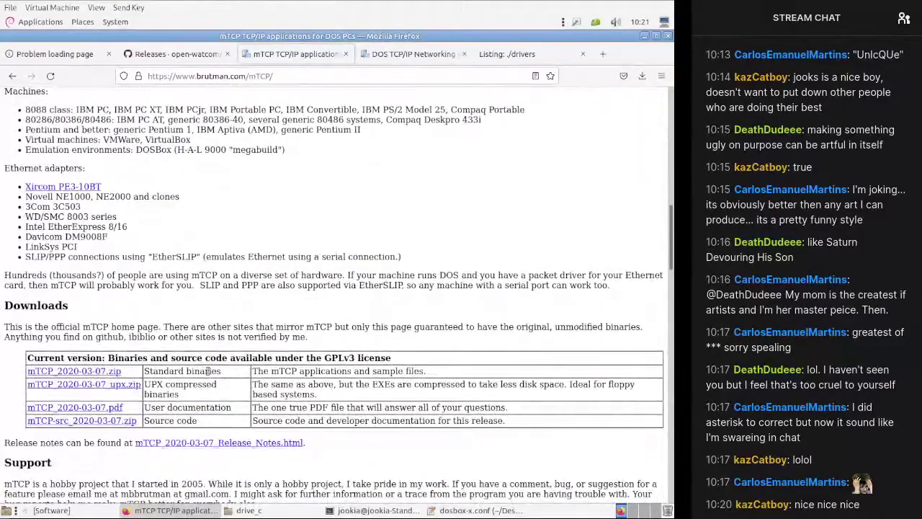
scroll(207, 370, down, 18)
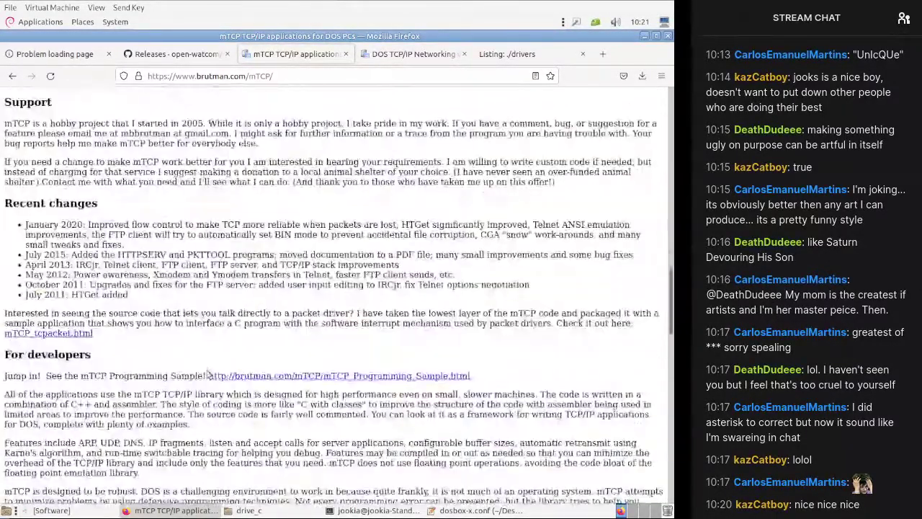
scroll(207, 374, down, 6)
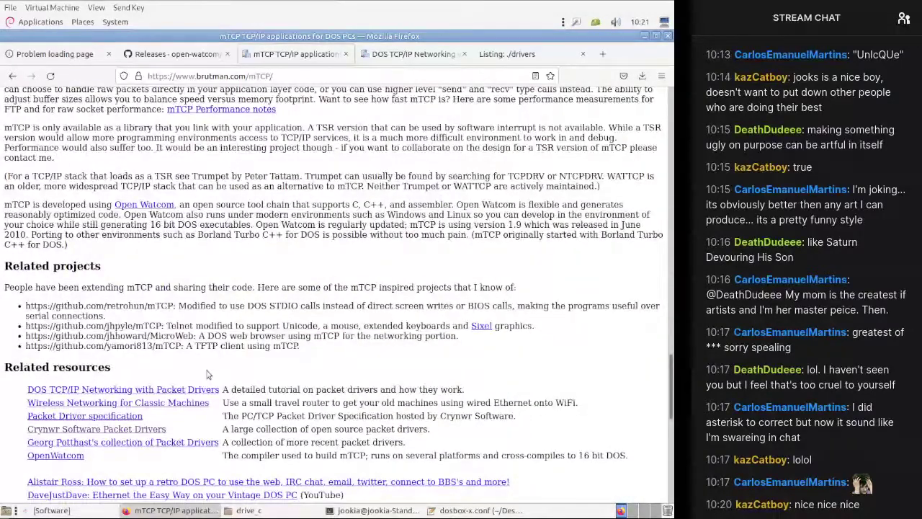
scroll(207, 374, up, 20)
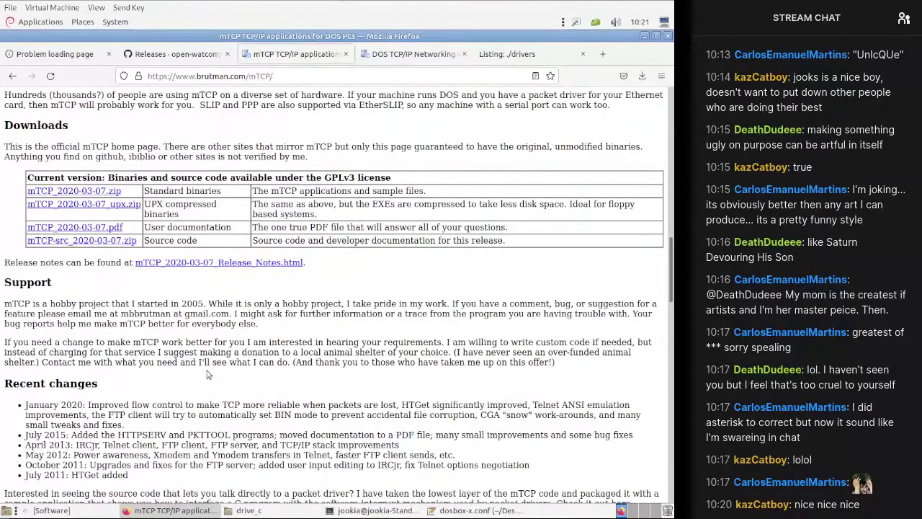
scroll(670, 284, down, 1)
drag(669, 284, 628, 435)
scroll(628, 436, down, 3)
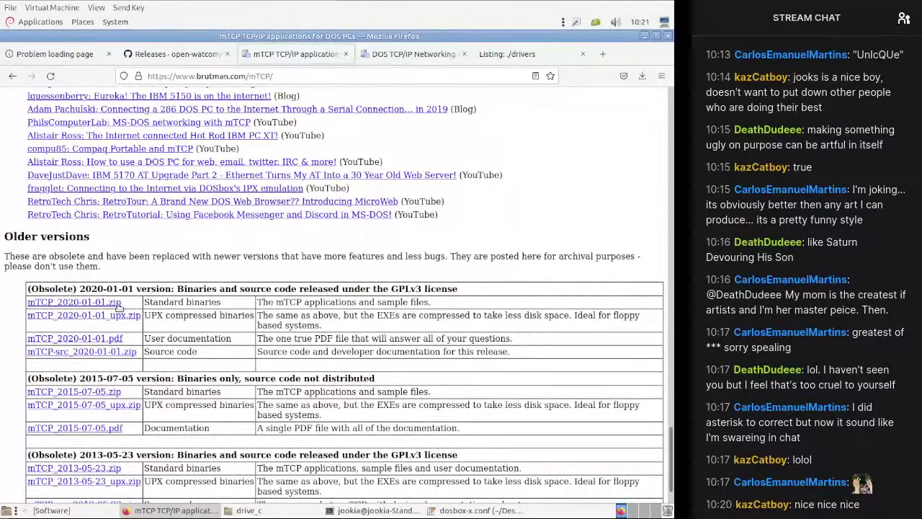
mouse_move(266, 510)
scroll(132, 301, down, 3)
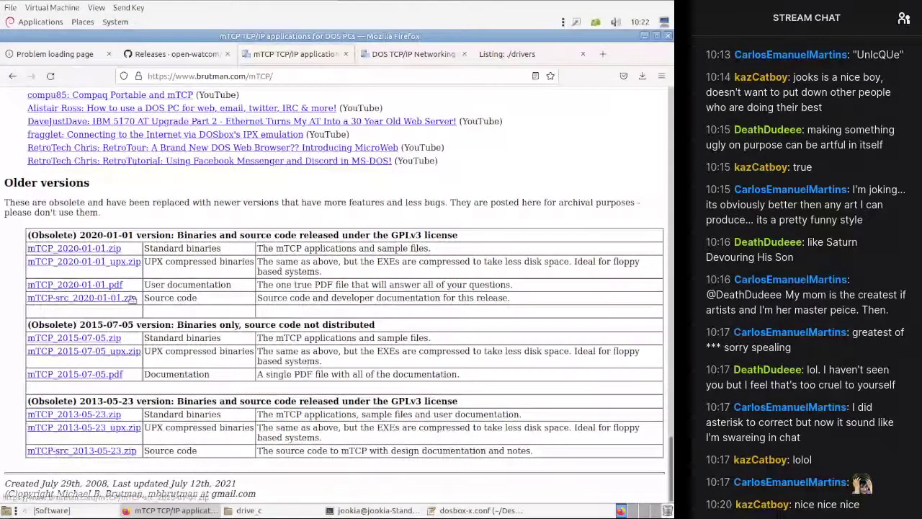
Step: Save the obsolete standard binaries archive mTCP_2013-05-23.zip, open it in the archive manager and minimise the browser
click(106, 414)
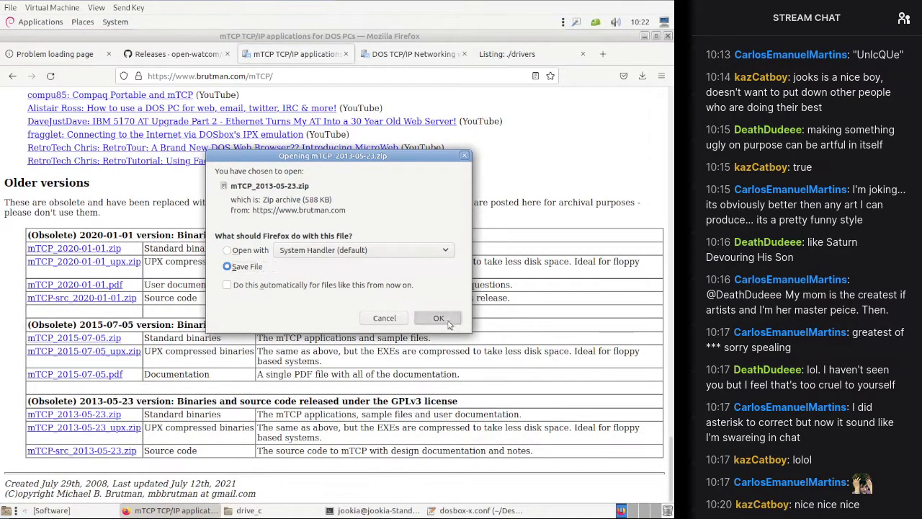
click(448, 322)
click(643, 77)
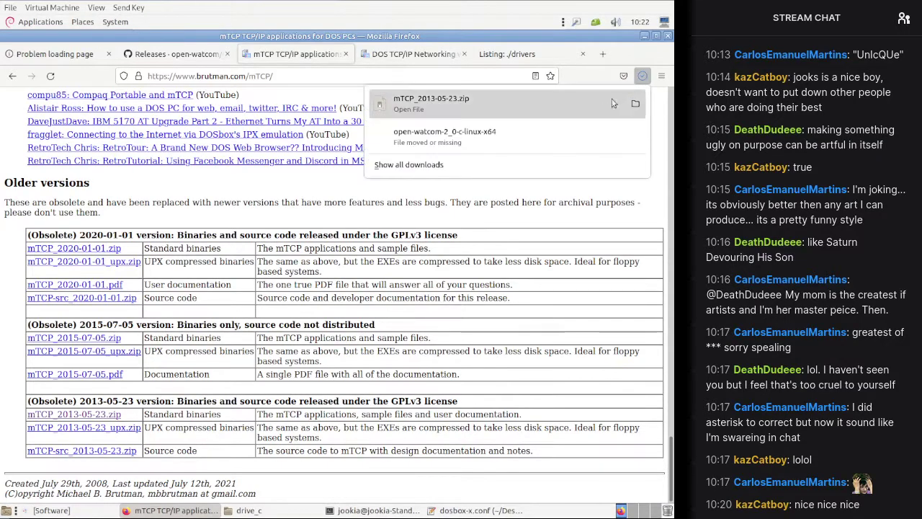
click(599, 111)
click(644, 35)
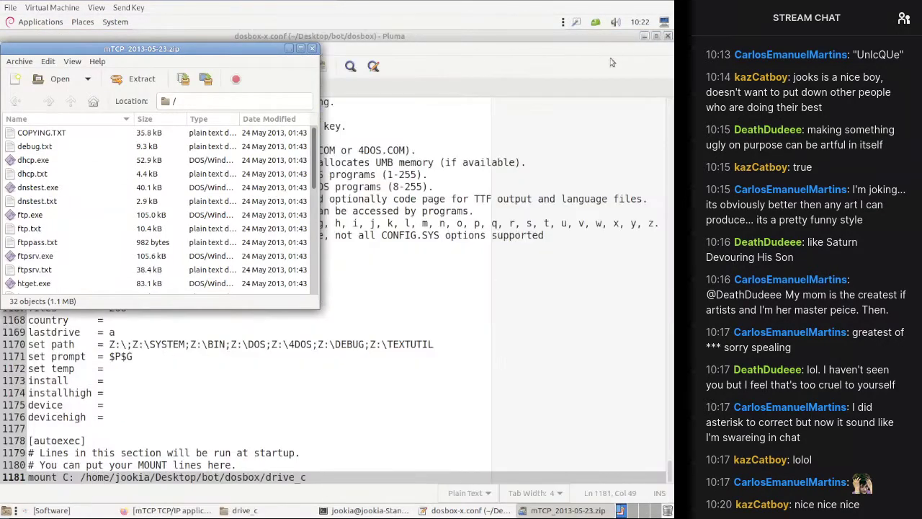
Step: Bring up the drive_c folder beside the archive window and create a folder named bin in it
click(243, 510)
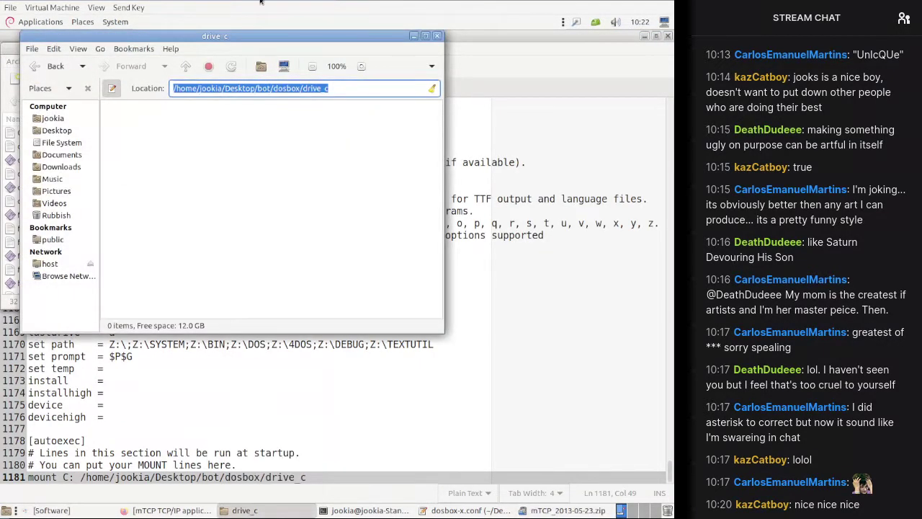
drag(257, 32, 474, 86)
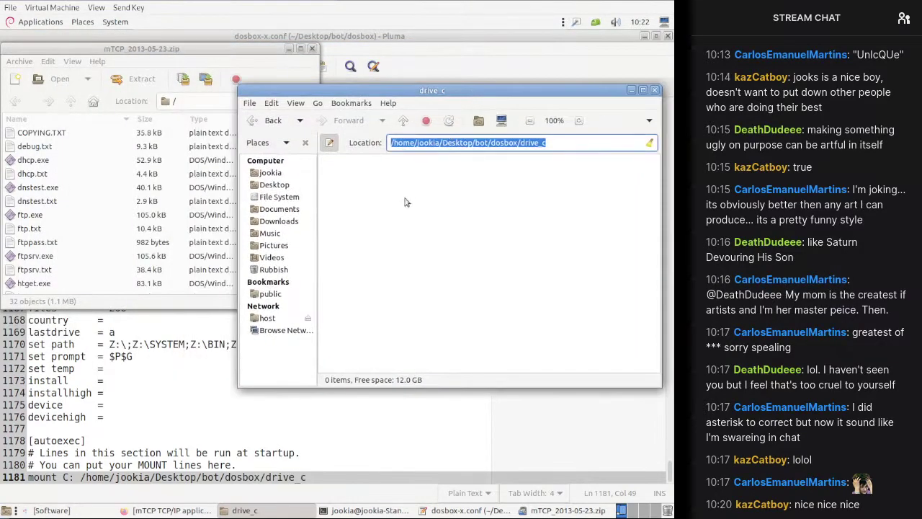
click(95, 203)
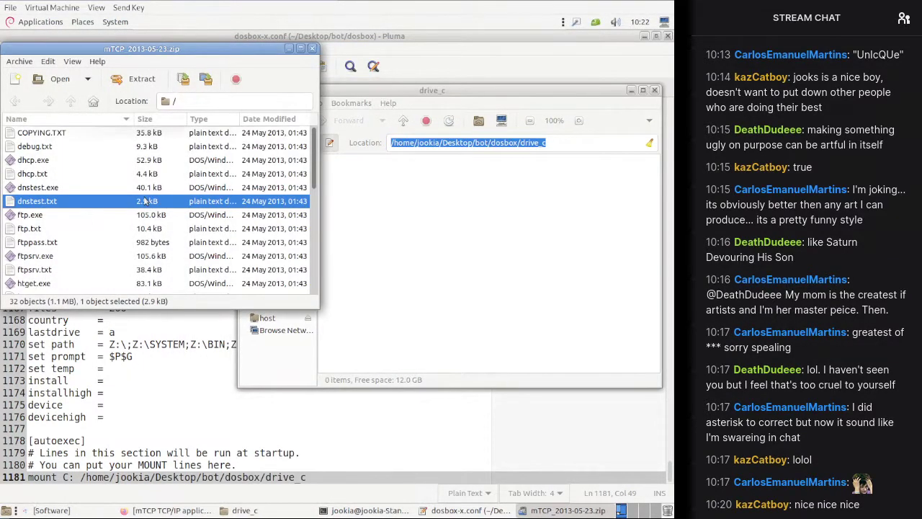
right_click(432, 210)
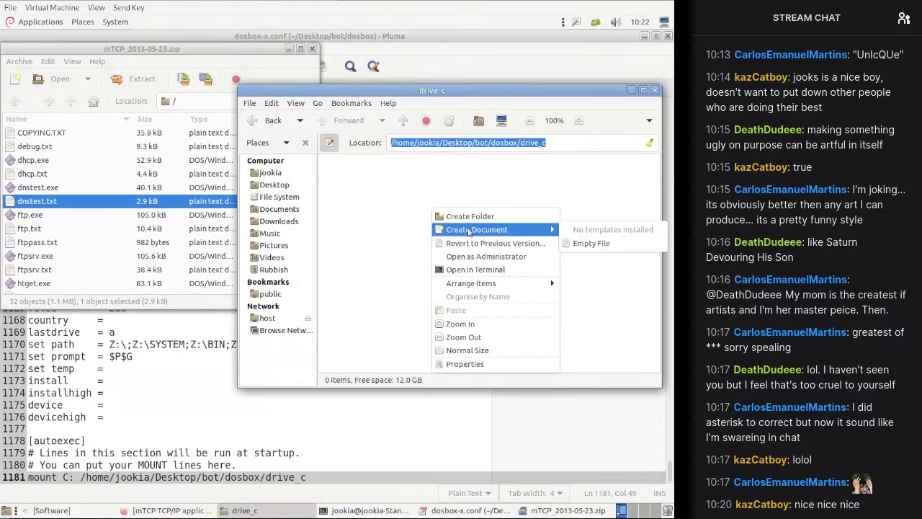
click(480, 217)
text(bin)
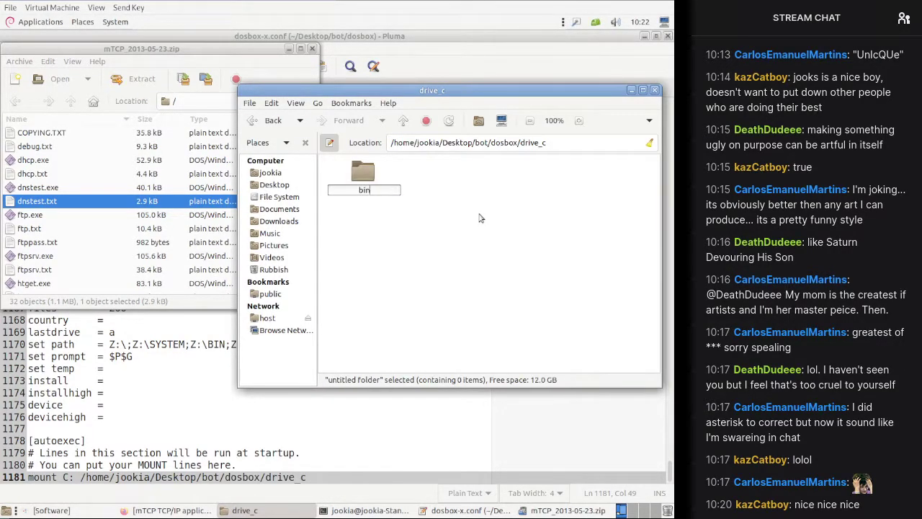
key(Return)
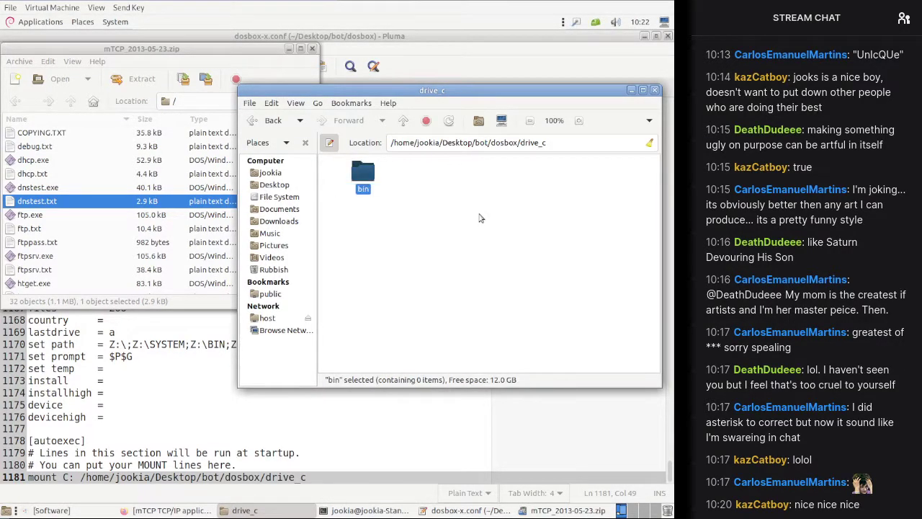
Step: Rename the bin folder in drive_c as mtcp and open it
right_click(353, 193)
click(423, 295)
text(mtcp)
key(Return)
key(Return)
Step: Extract all files from mTCP_2013-05-23.zip into the mtcp folder, check the extracted files and close the archive
click(50, 290)
key(ctrl+a)
drag(54, 194, 475, 223)
click(444, 243)
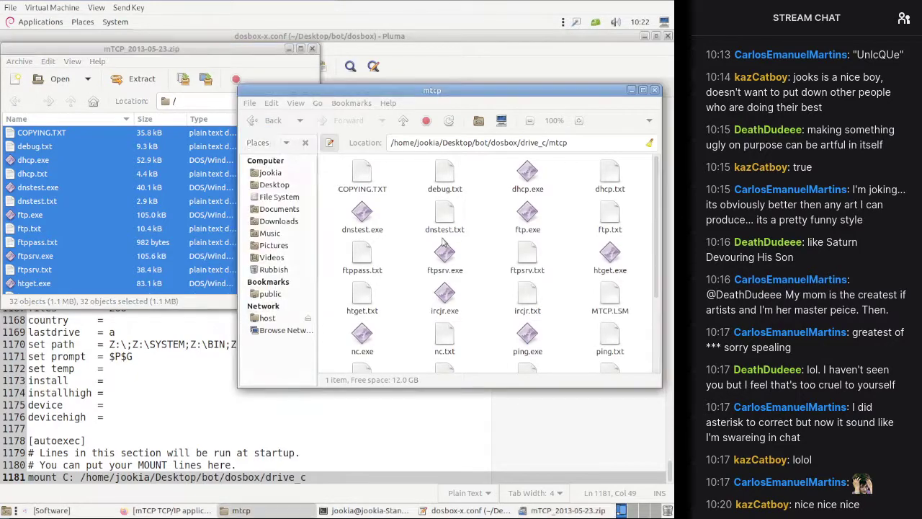
scroll(444, 243, down, 3)
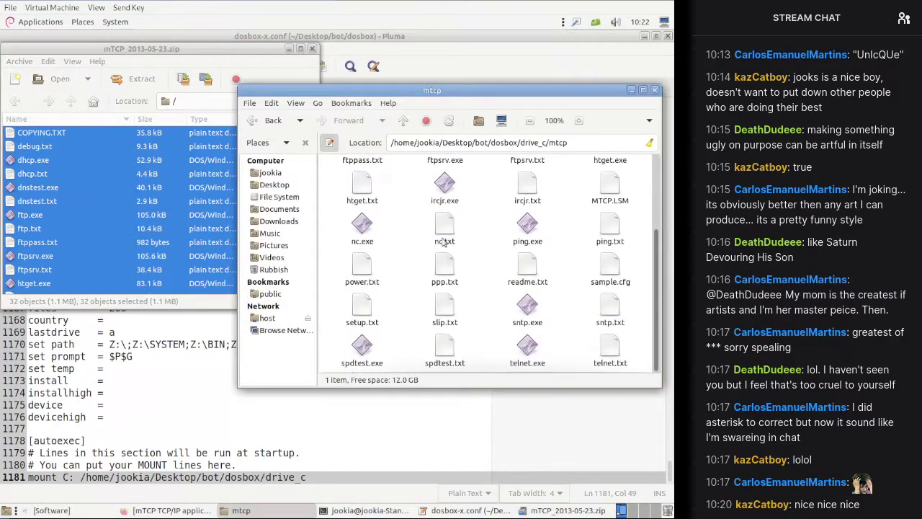
click(312, 49)
Step: Go back up from the mtcp folder to the bot folder and open its code folder
click(402, 121)
click(402, 121)
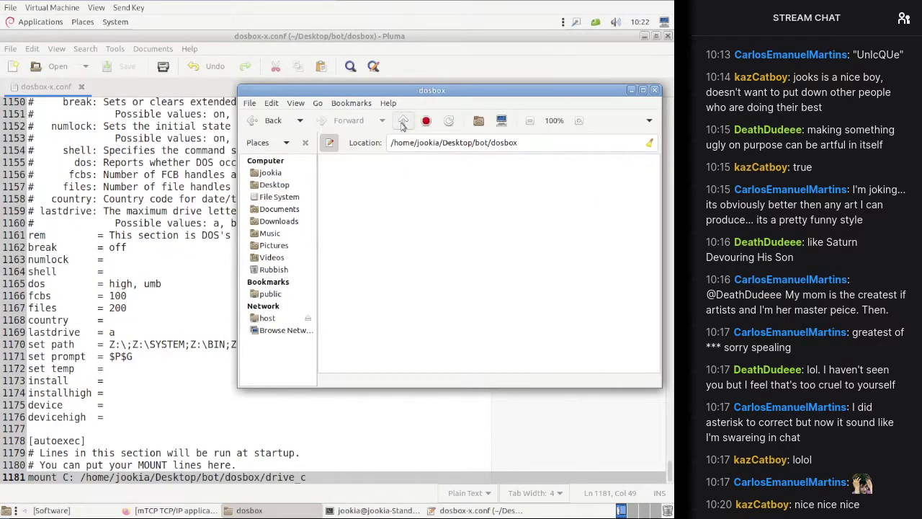
click(402, 121)
double_click(363, 177)
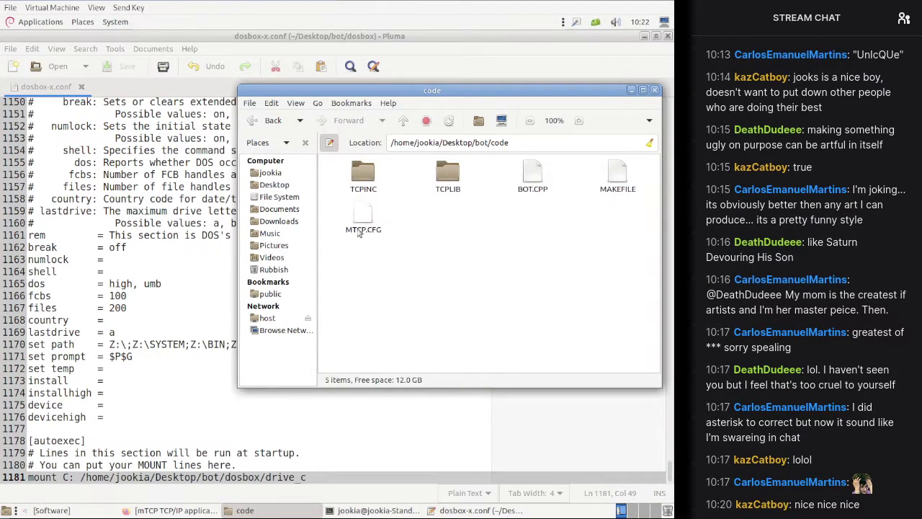
Step: Copy MTCP.CFG from the code folder into the drive_c folder
click(357, 233)
click(272, 120)
click(272, 120)
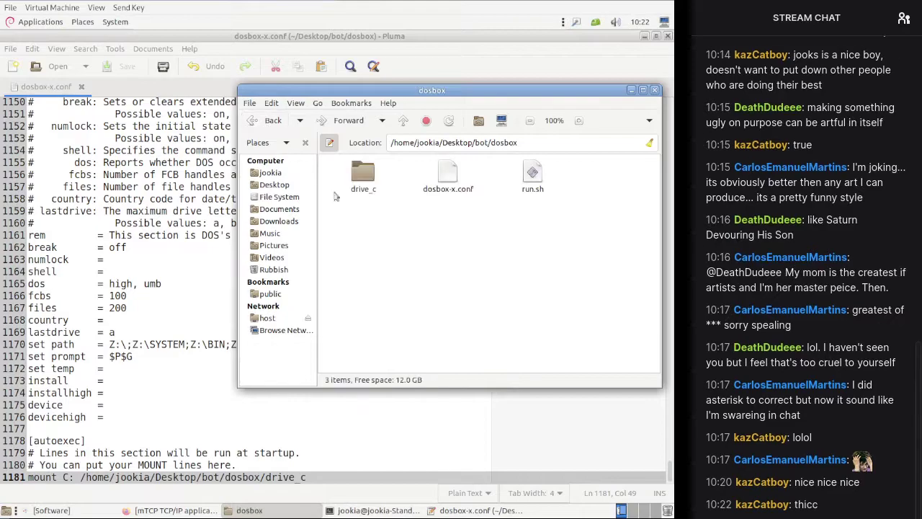
double_click(362, 176)
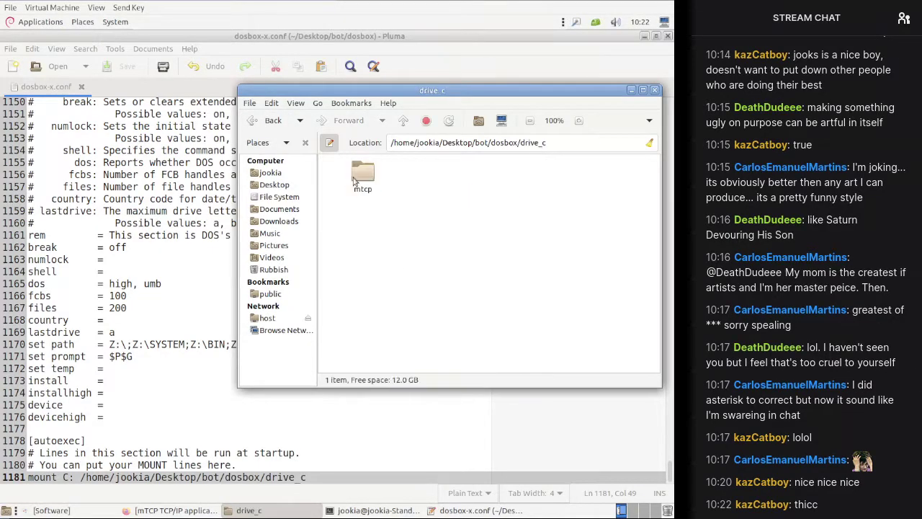
key(ctrl+v)
Step: Check the contents of the copied MTCP.CFG in the text editor and delete the copy from drive_c
right_click(450, 189)
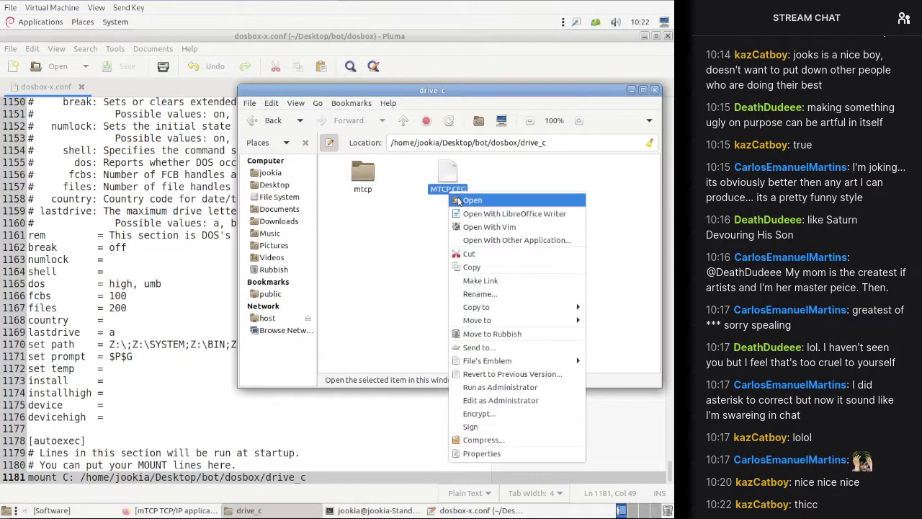
click(465, 199)
click(456, 325)
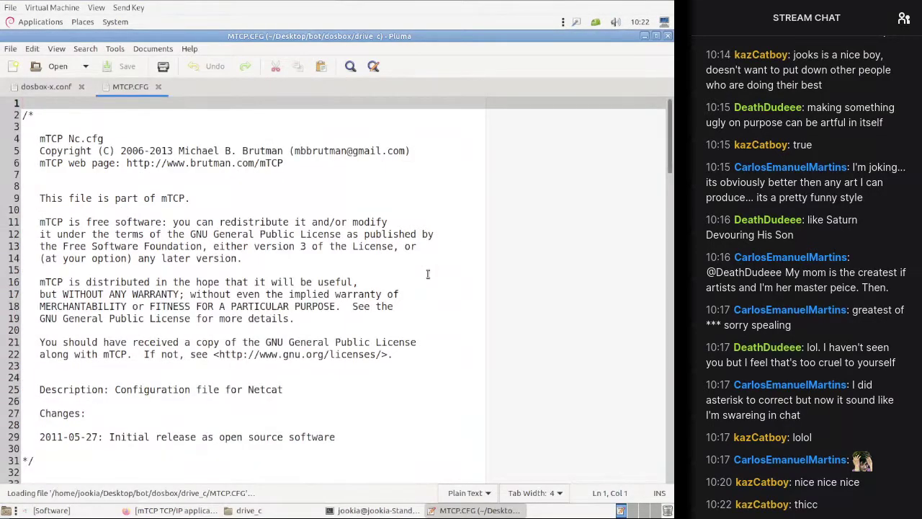
scroll(427, 273, down, 19)
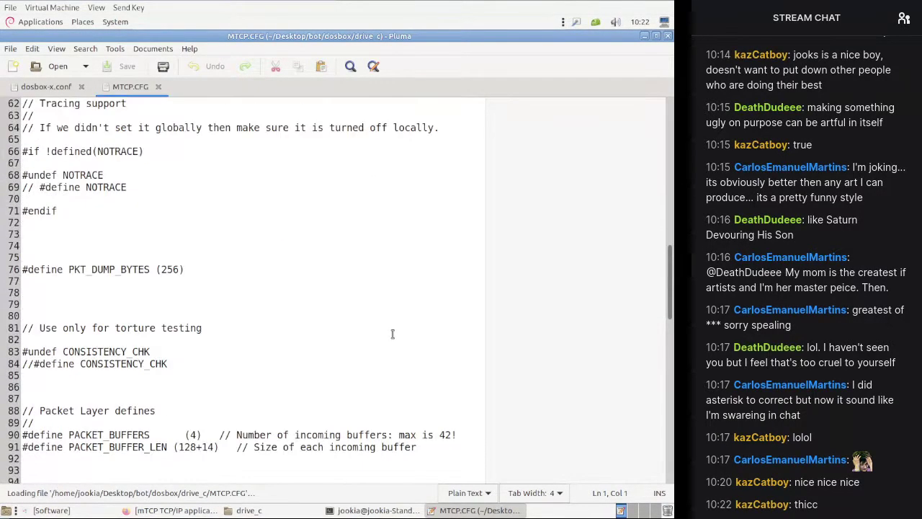
scroll(393, 333, down, 13)
key(ctrl+w)
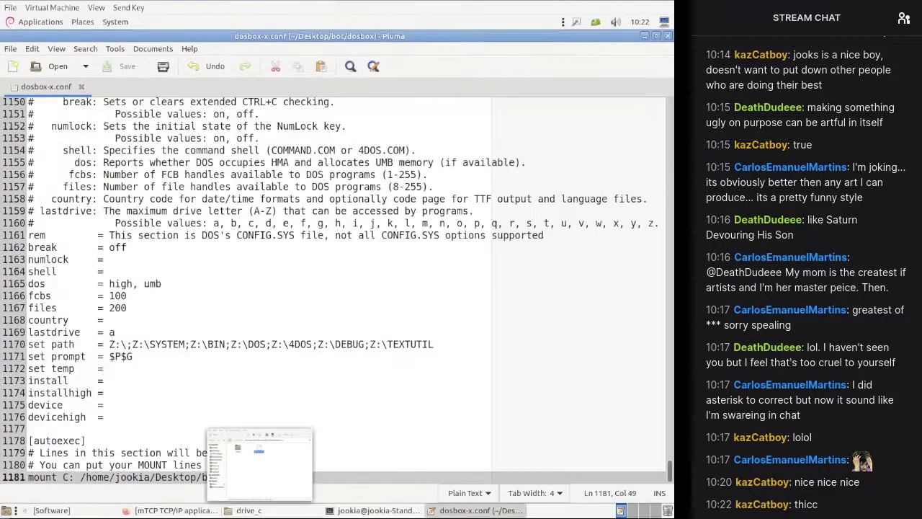
click(248, 510)
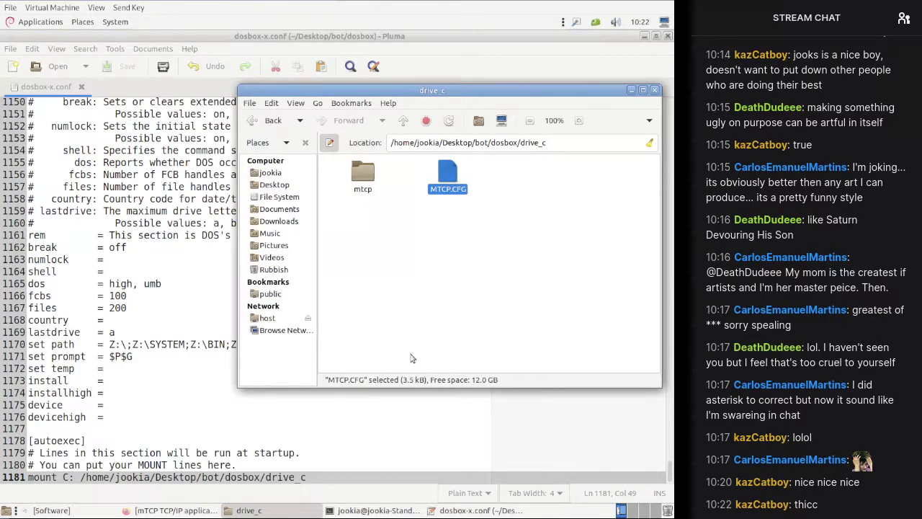
key(Delete)
Step: Open readme.txt from the mtcp folder, read its hardware and DOSBox environment notes, and close it
double_click(368, 180)
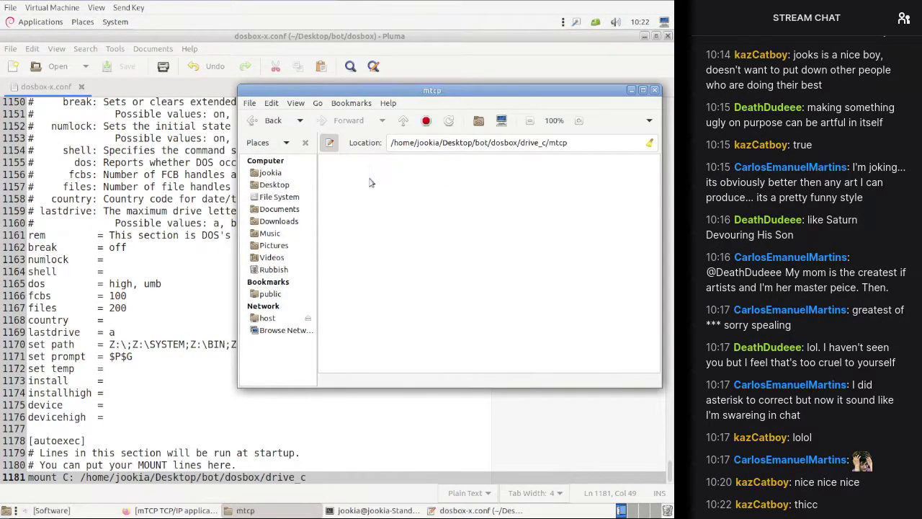
scroll(452, 207, down, 1)
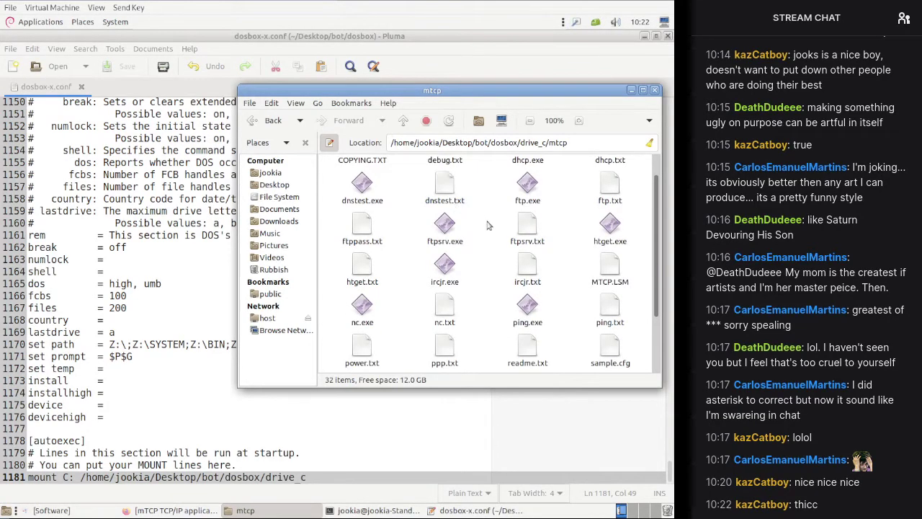
scroll(514, 254, down, 2)
double_click(522, 261)
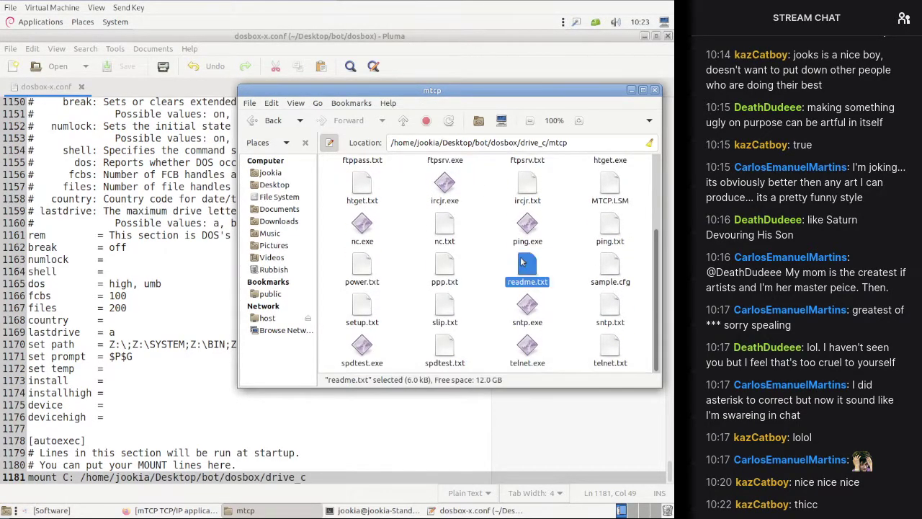
click(441, 278)
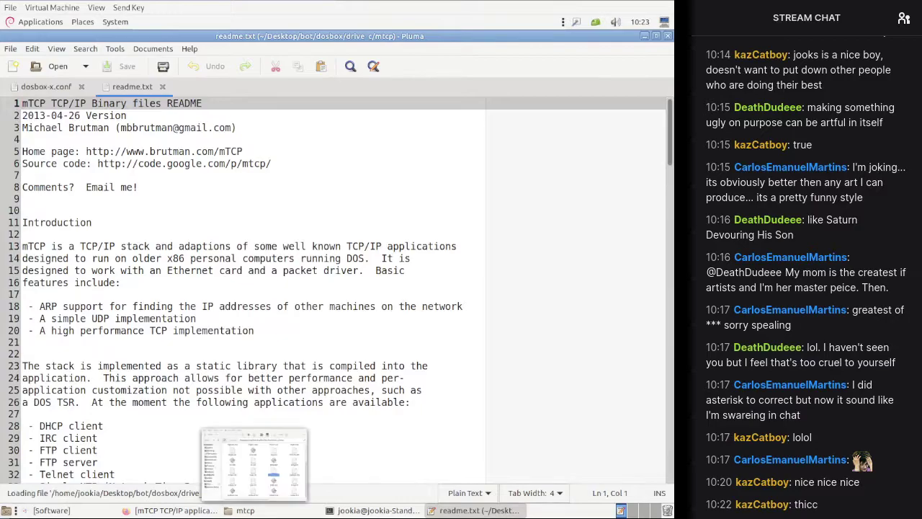
click(245, 510)
click(401, 121)
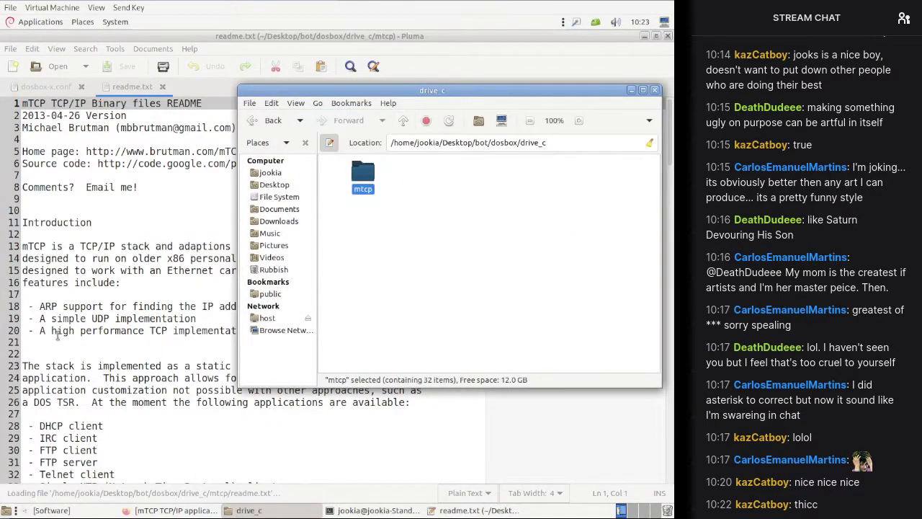
scroll(55, 335, down, 6)
scroll(55, 336, down, 20)
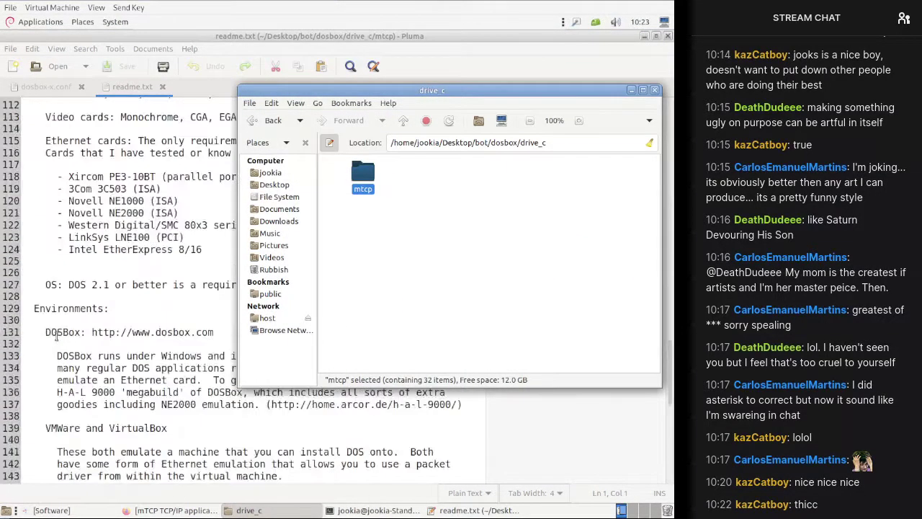
click(55, 336)
key(ctrl+w)
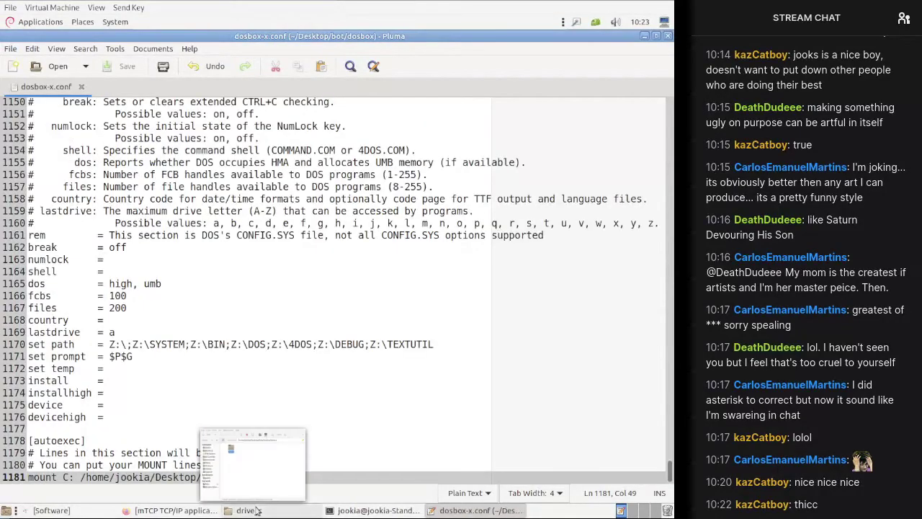
Step: Look for the configuration file in the mtcp folder and copy sample.cfg from there into drive_c
click(252, 510)
double_click(356, 180)
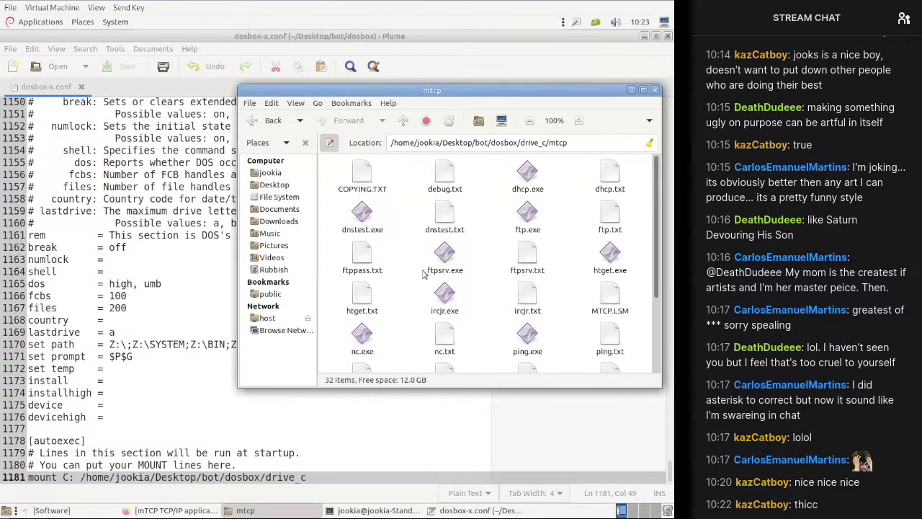
text(mtcp)
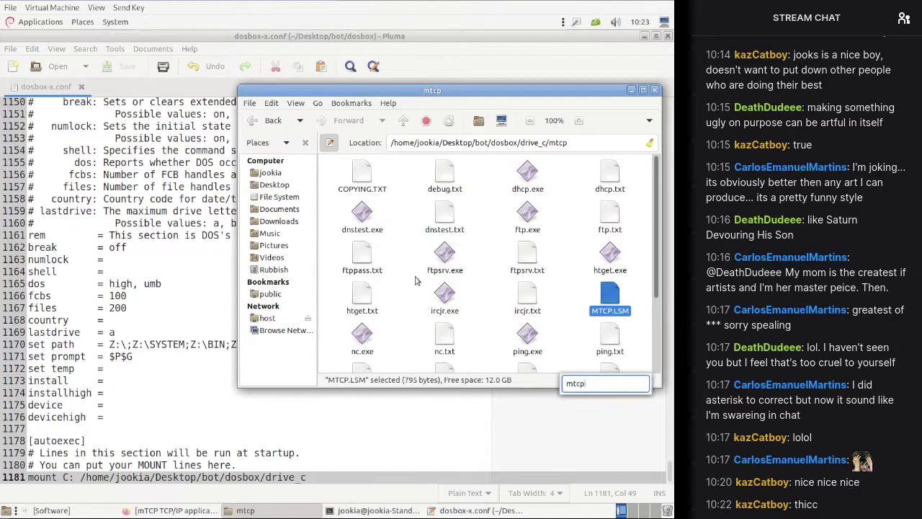
scroll(415, 281, down, 3)
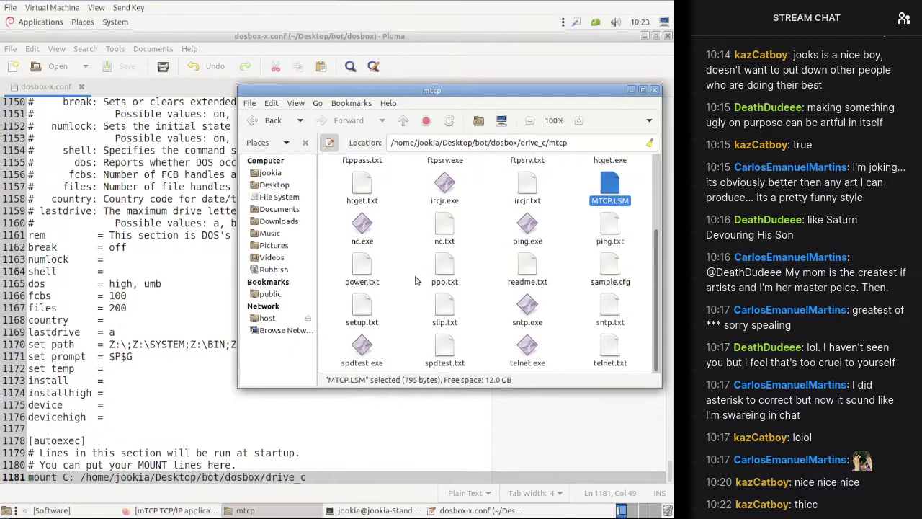
click(609, 268)
key(ctrl+c)
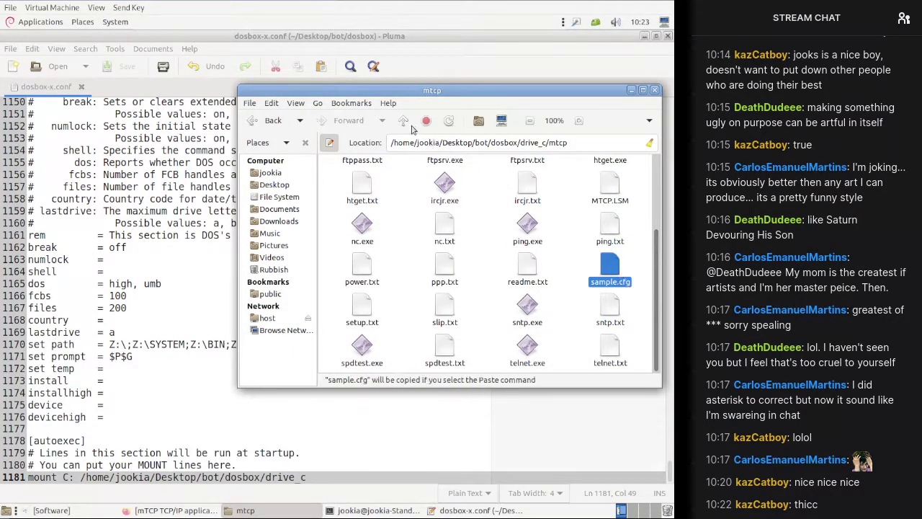
click(397, 123)
key(ctrl+v)
Step: Rename the sample.cfg copy in drive_c as mtcp.cfg
right_click(441, 182)
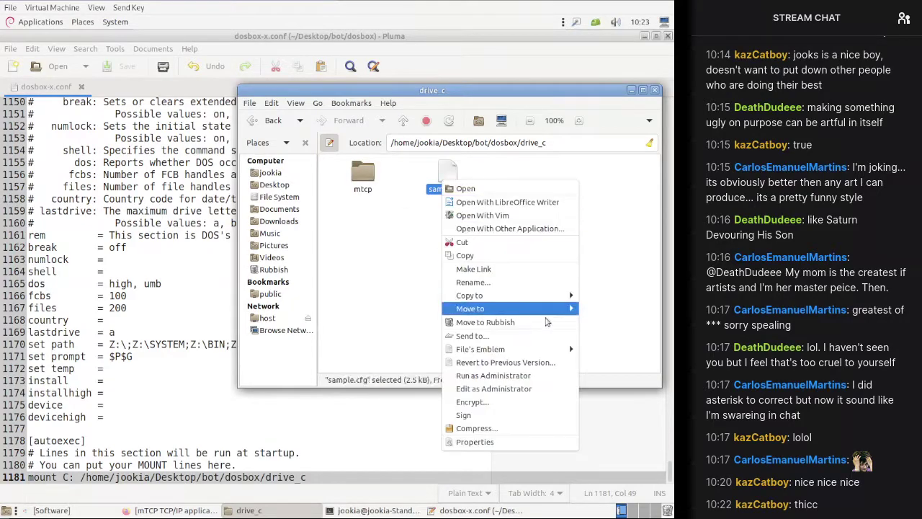
click(472, 282)
text(mtcp)
key(Return)
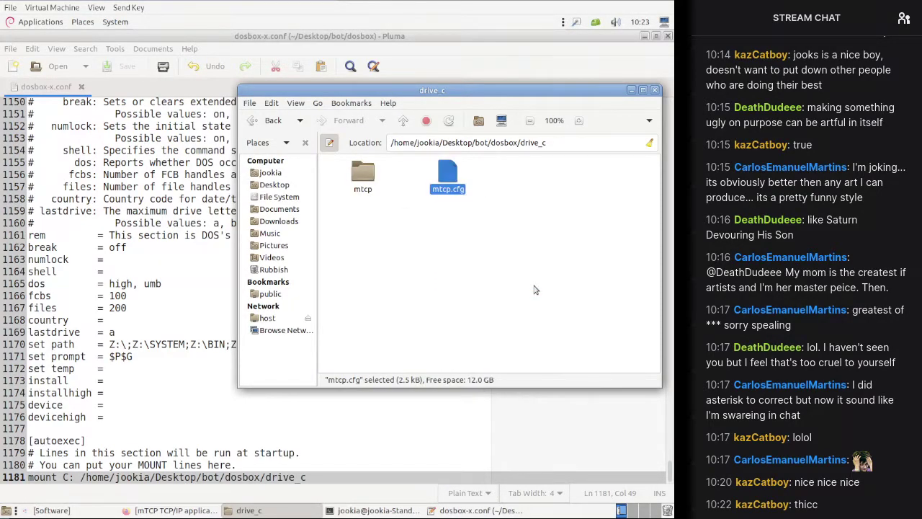
Step: Open mtcp.cfg, review its packet interrupt, MTU, hostname, IRC, FTP and Telnet settings, and close it
key(Return)
click(395, 279)
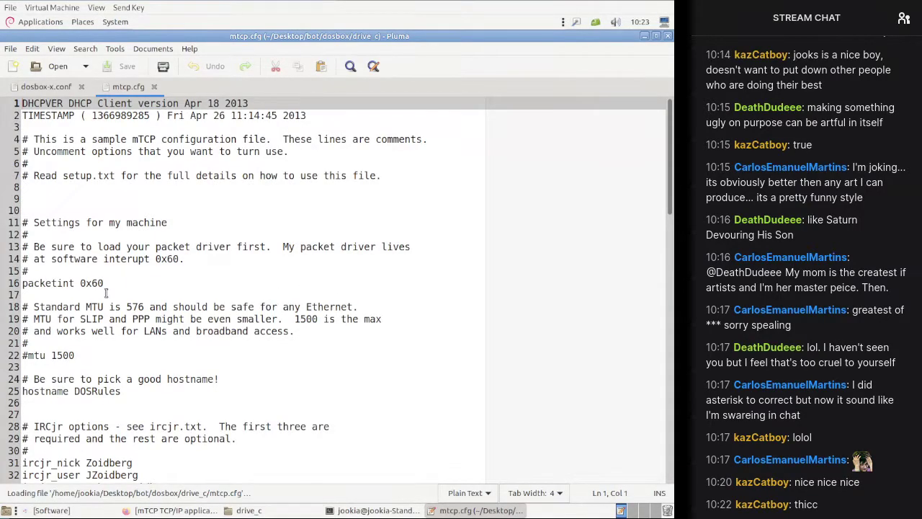
scroll(106, 292, down, 3)
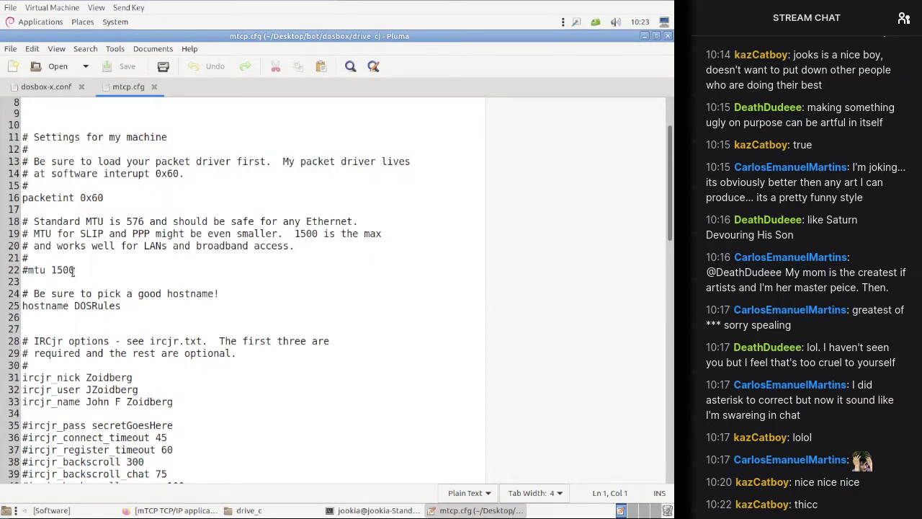
scroll(73, 271, down, 4)
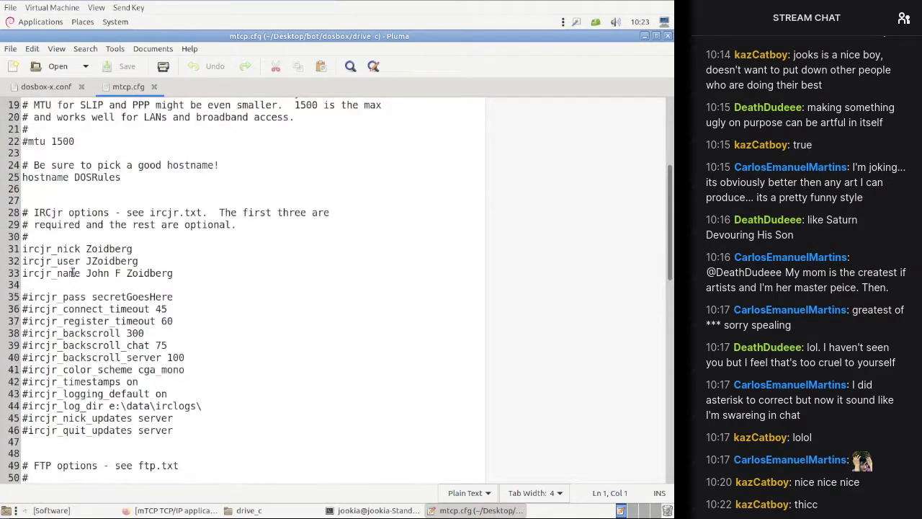
click(71, 177)
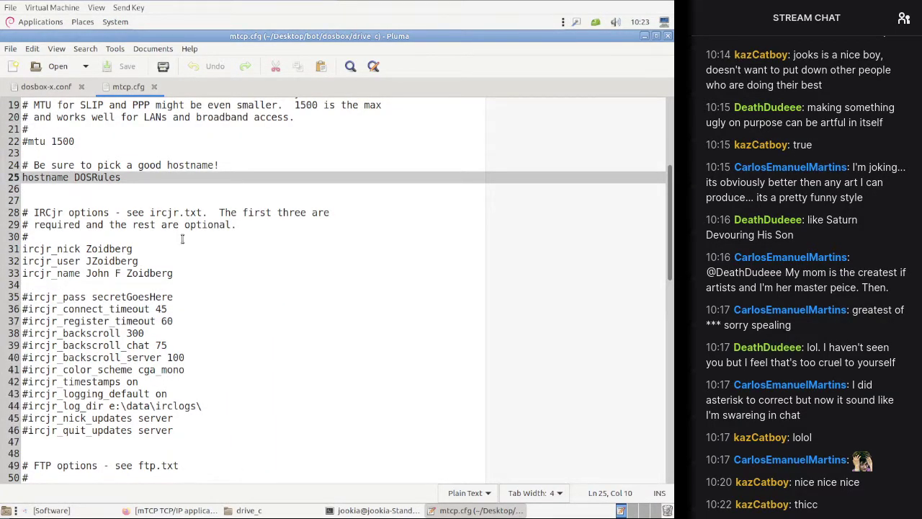
scroll(123, 271, down, 15)
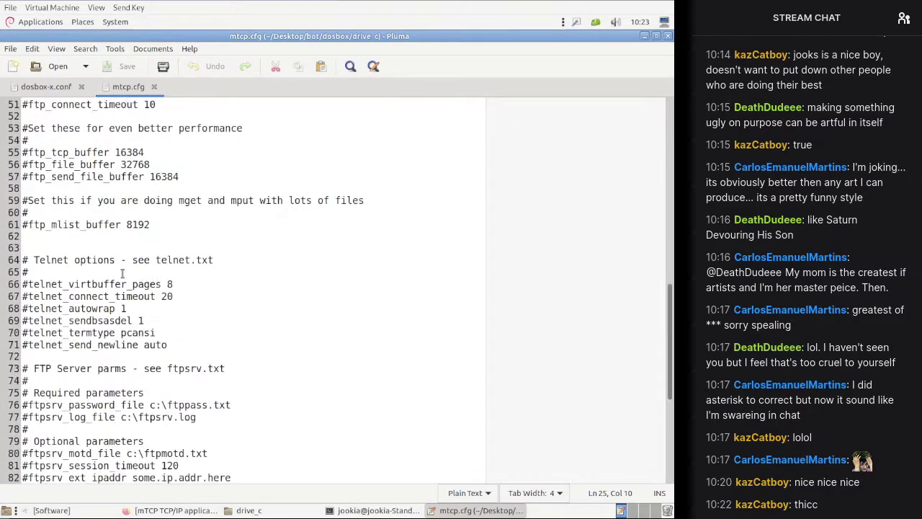
scroll(122, 272, down, 3)
scroll(123, 273, up, 15)
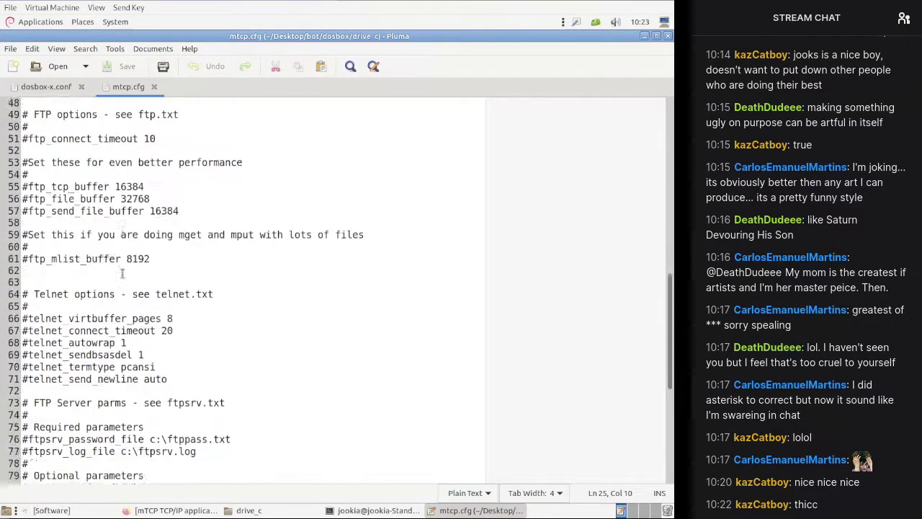
scroll(122, 274, up, 9)
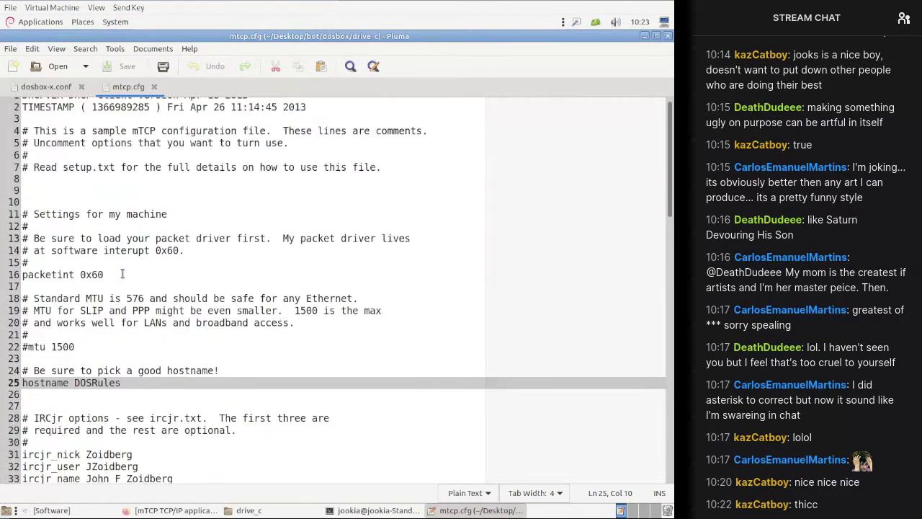
key(ctrl+w)
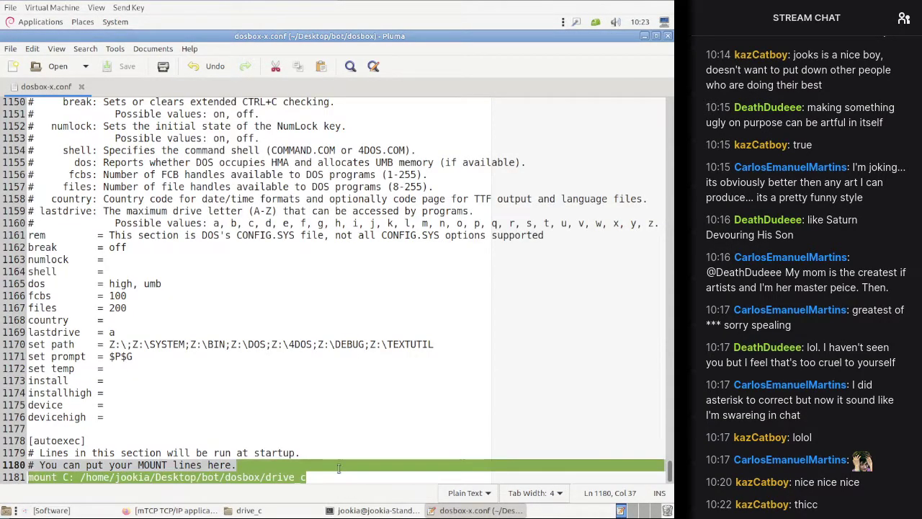
Step: Try adding a set PATH=C:\BIN line below the mount line in the autoexec section of dosbox-x.conf
key(Return)
text(set PATH=)
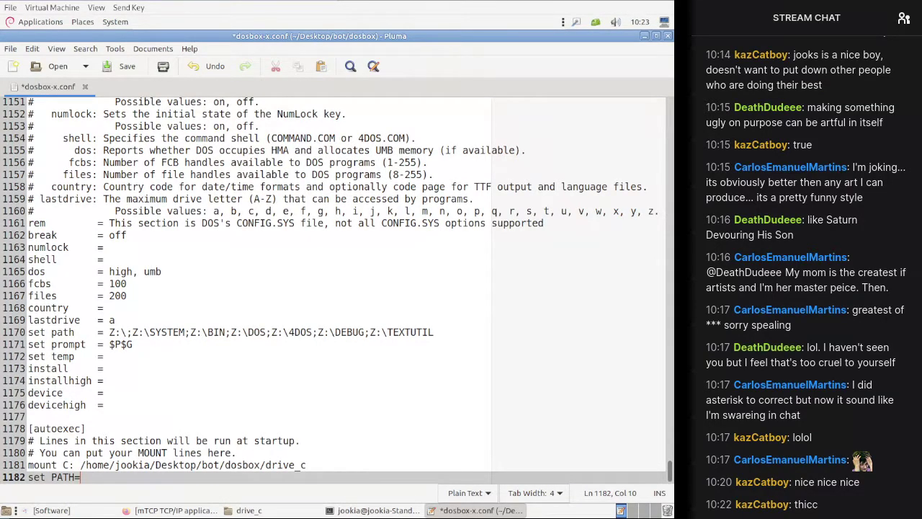
text(C:\BIN)
drag(371, 475, 371, 465)
key(BackSpace)
key(ctrl+s)
Step: Bring up the terminal in the dosbox folder and start DOSBox-X again with the previous launch command
click(248, 510)
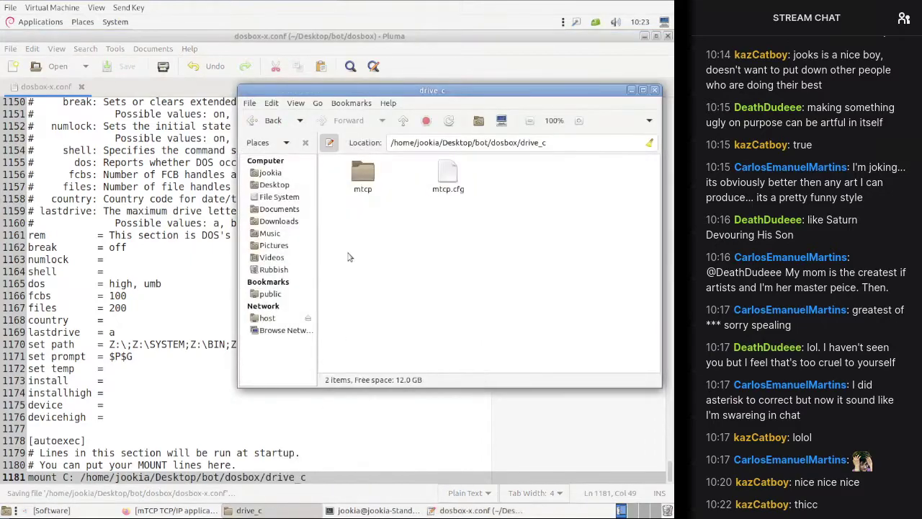
click(389, 510)
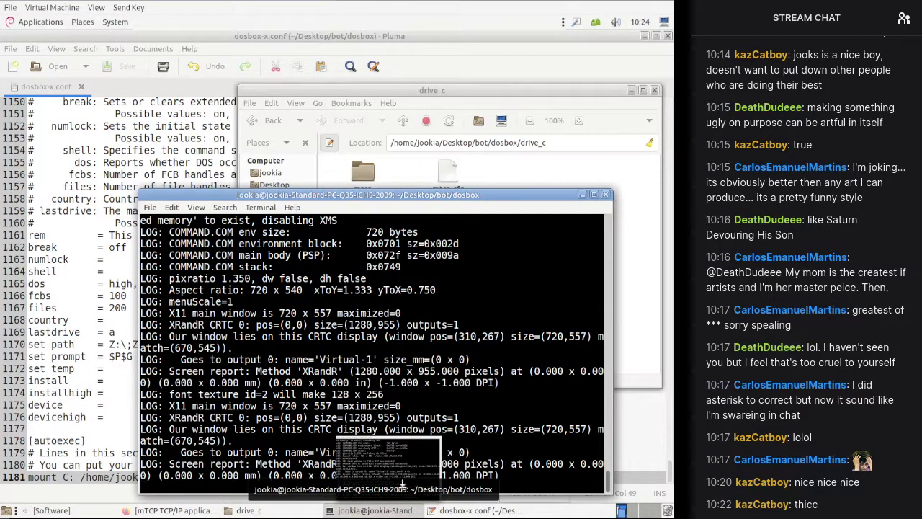
drag(453, 195, 444, 151)
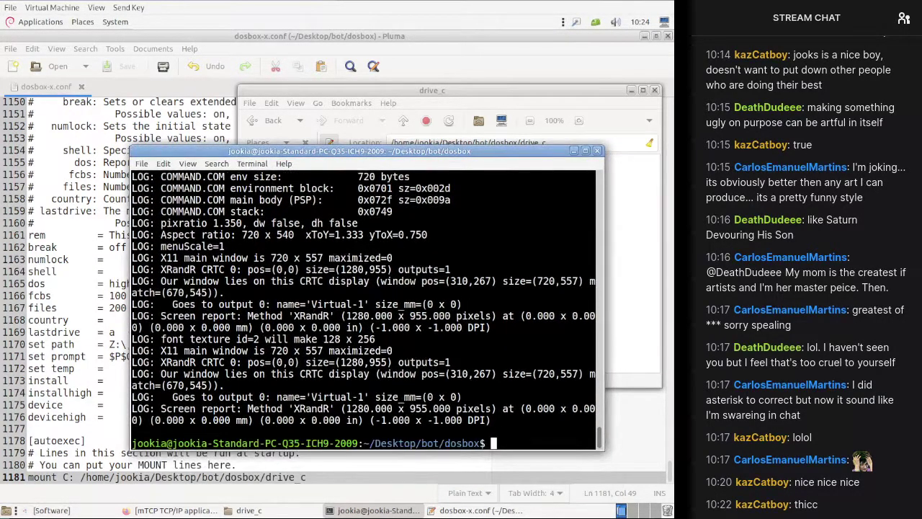
key(Return)
key(Up)
key(Return)
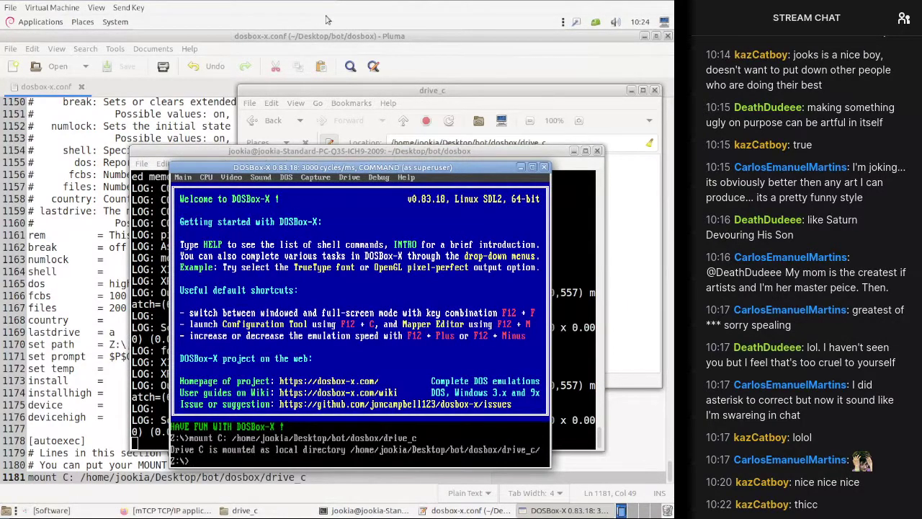
Step: Add a C: line below the mount line in the autoexec section of dosbox-x.conf and save the file
click(322, 38)
key(Return)
text(C:)
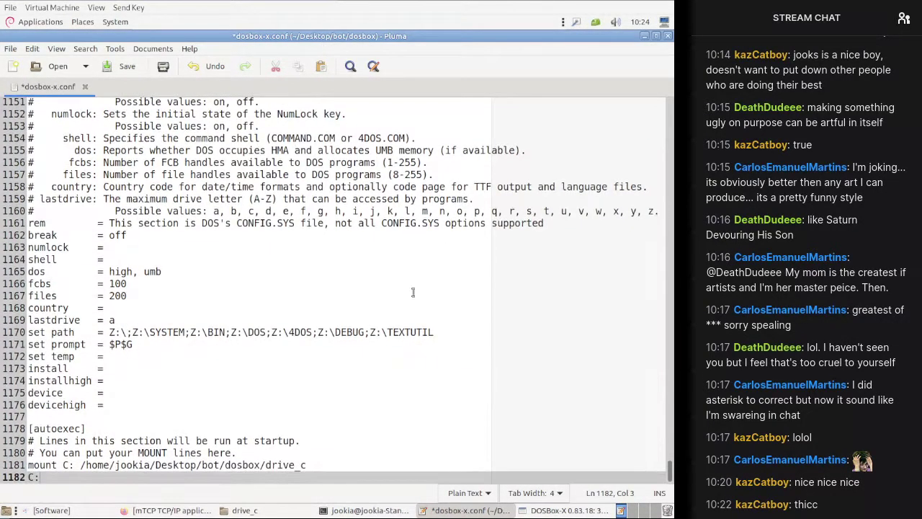
key(ctrl+s)
Step: Change to drive C: in the running DOSBox-X session and list its directory
click(554, 509)
text(C:)
key(Return)
text(dir)
key(Return)
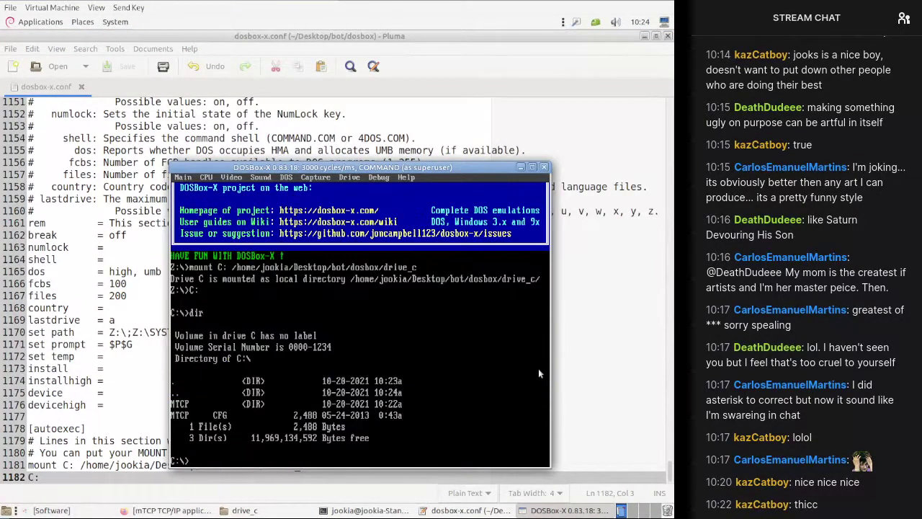
Step: Dismiss the installation notification on the desktop and maximize the DOSBox-X window
click(595, 27)
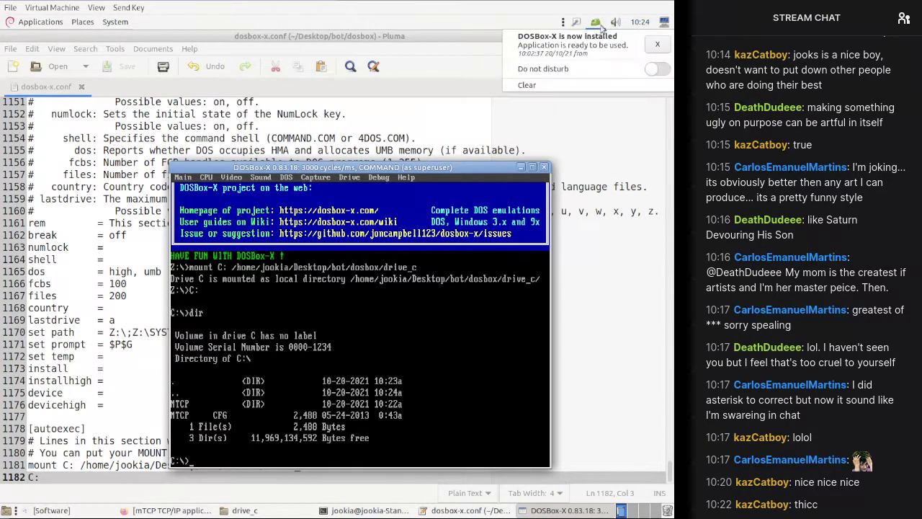
click(647, 47)
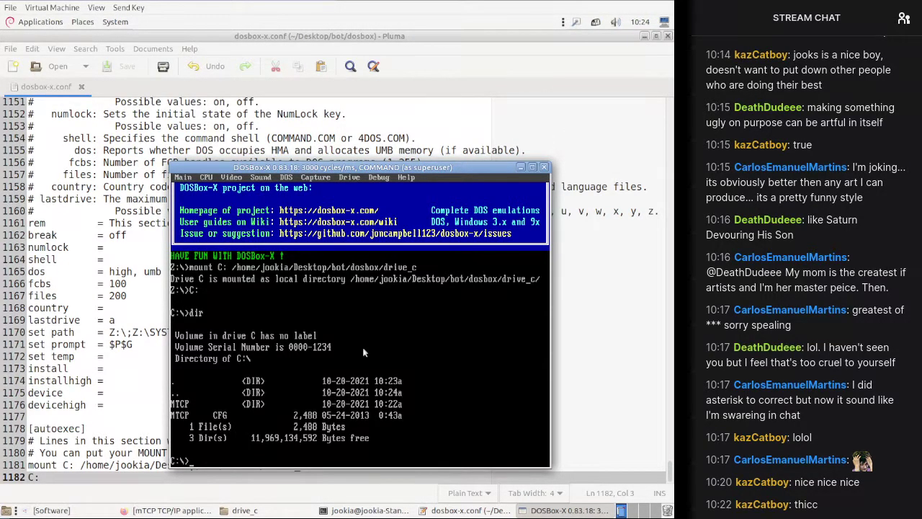
click(533, 168)
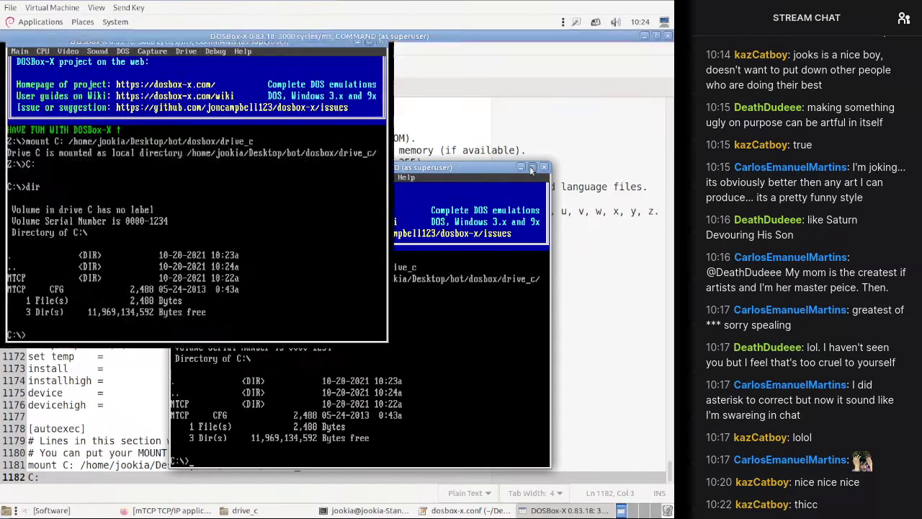
Step: Run set MTCPCFG=C:\MTCP.CFG in DOSBox-X, and replace the C: line in the autoexec section of dosbox-x.conf with that command
text(set MTCPCFG=C:\MTCP.CFG)
key(Return)
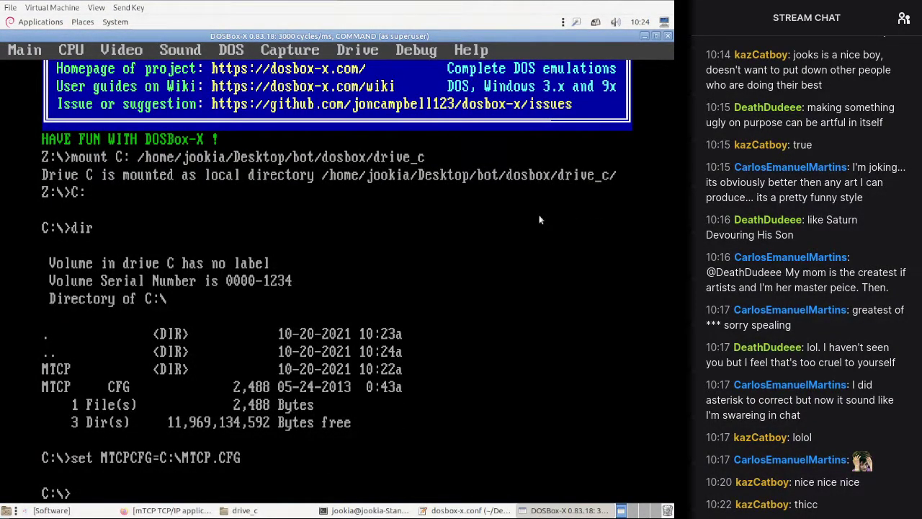
click(465, 510)
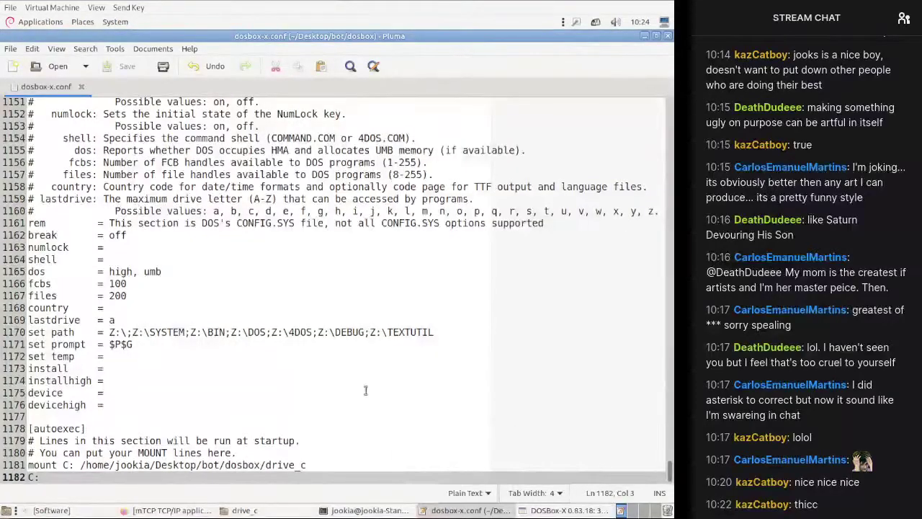
text(set MTCPCFG=C:)
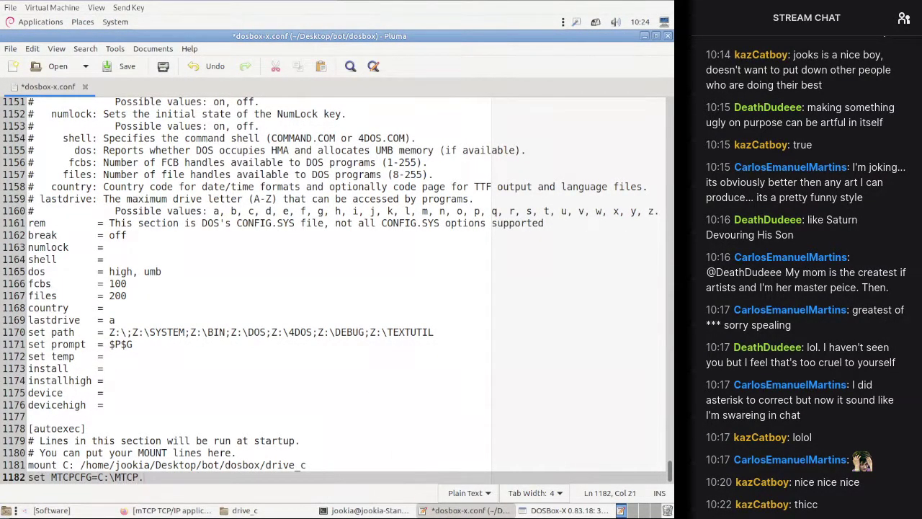
Step: Run the mTCP DHCP client in DOSBox-X with MTCP\DHCP
click(566, 509)
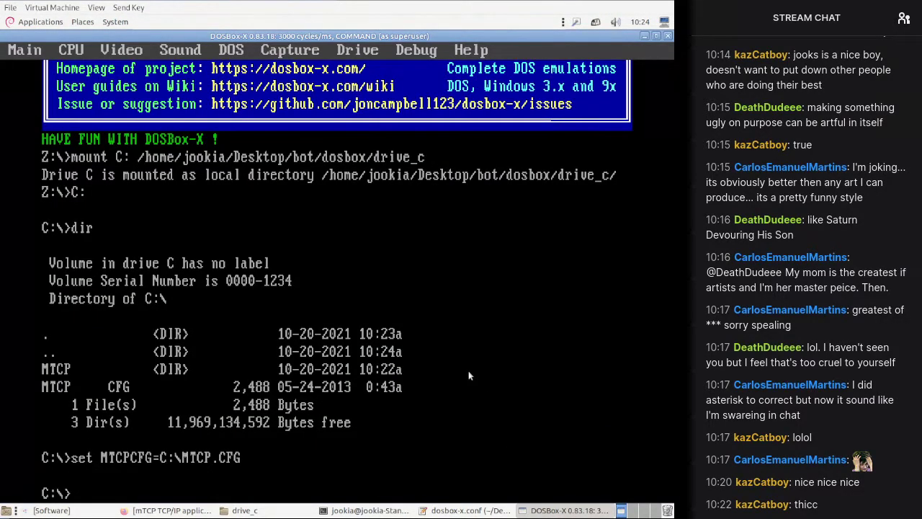
text(MTCP\DHCP)
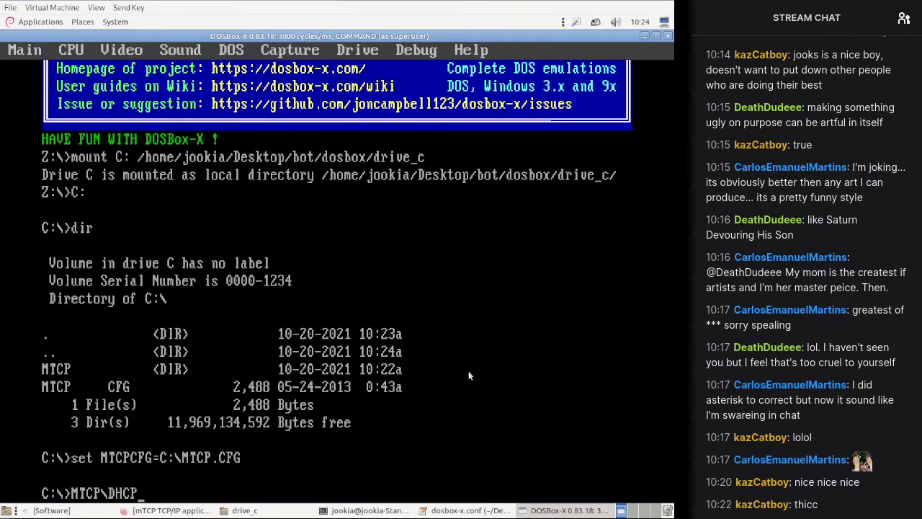
key(Return)
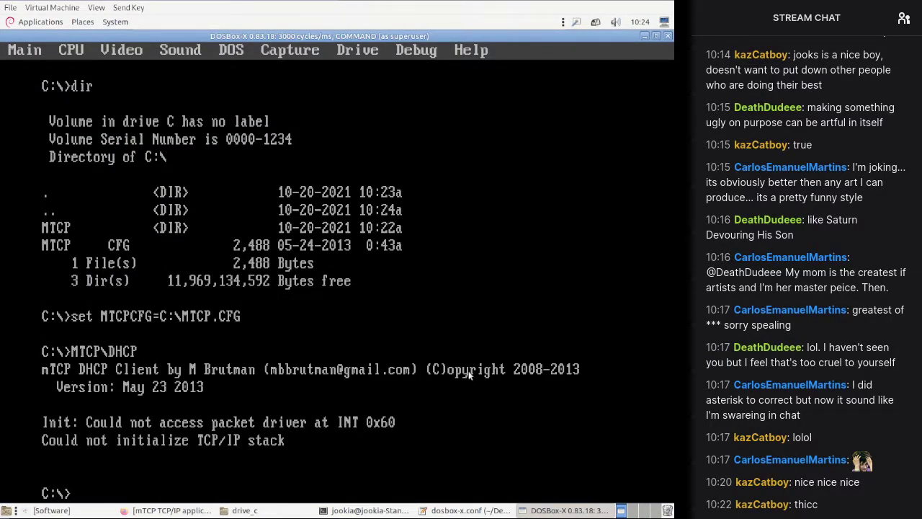
Step: Download many-other-drivers.zip from the crynwr.com drivers listing in Firefox and open it in the archive manager
click(167, 510)
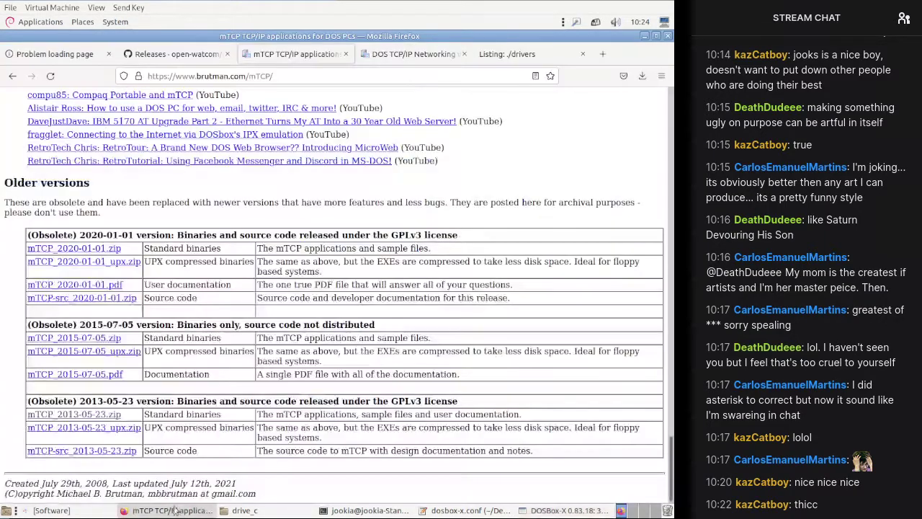
click(504, 54)
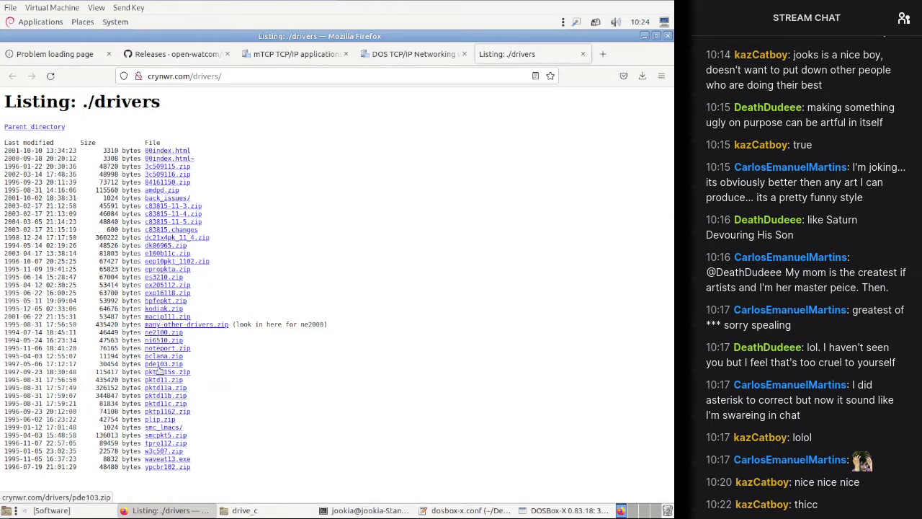
click(184, 324)
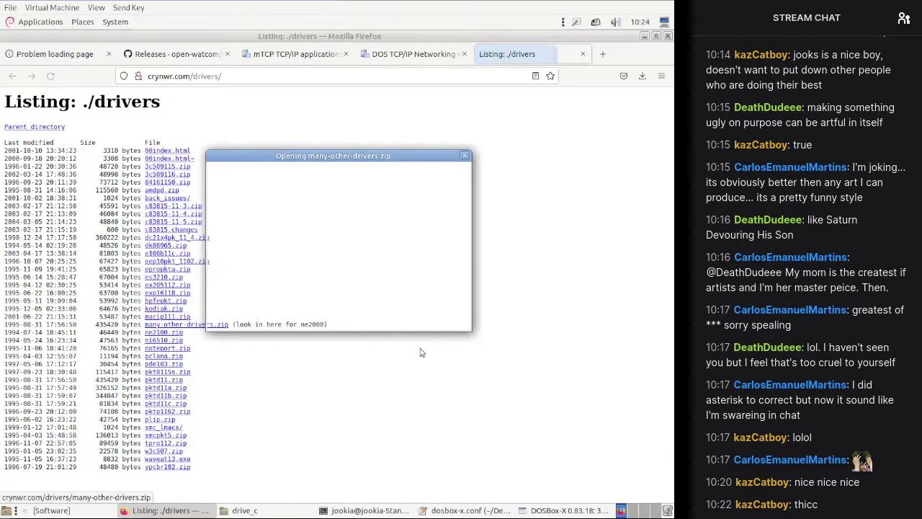
click(437, 317)
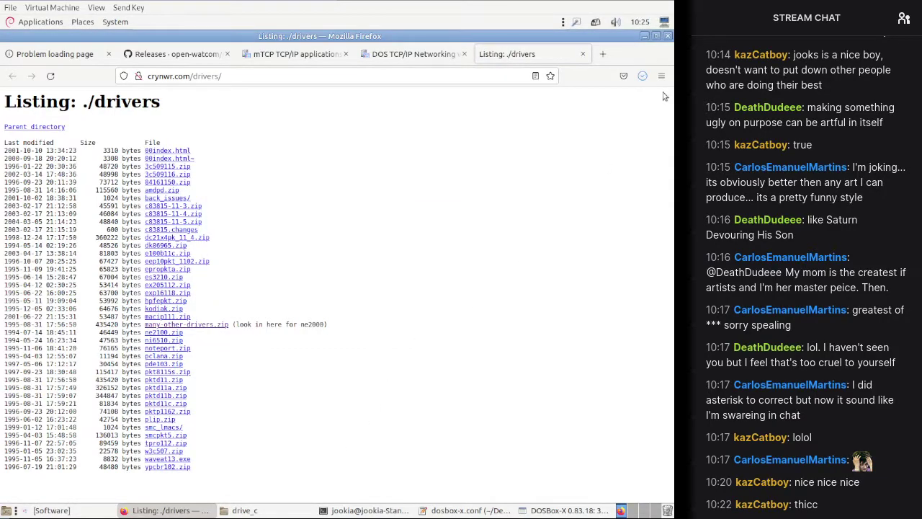
Step: Extract NE2000.COM from many-other-drivers.zip into the drive_c folder and close the archive
click(178, 230)
key(Down)
key(Down)
key(Down)
key(Down)
key(Down)
key(Down)
key(Down)
key(Down)
key(Down)
key(Down)
key(Down)
key(Down)
key(Down)
key(Down)
key(Down)
key(Down)
key(Down)
key(Down)
key(Down)
key(Down)
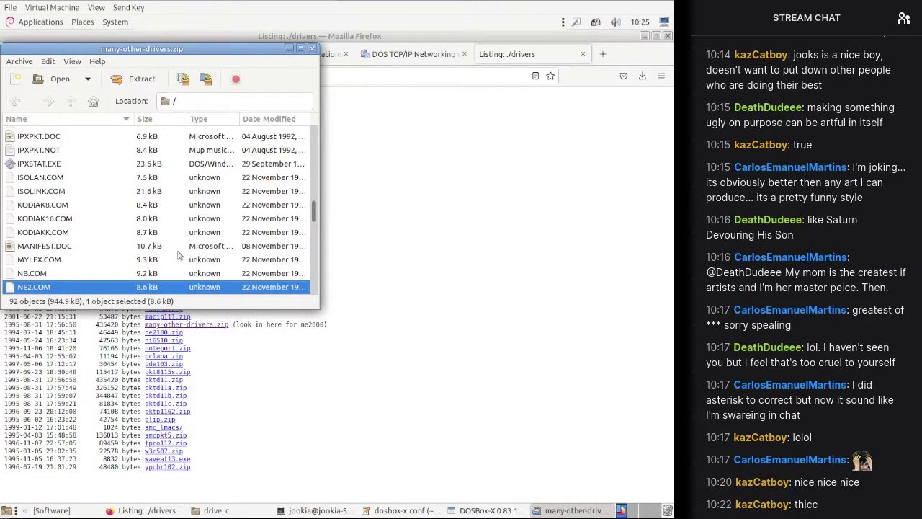
key(Down)
key(Down)
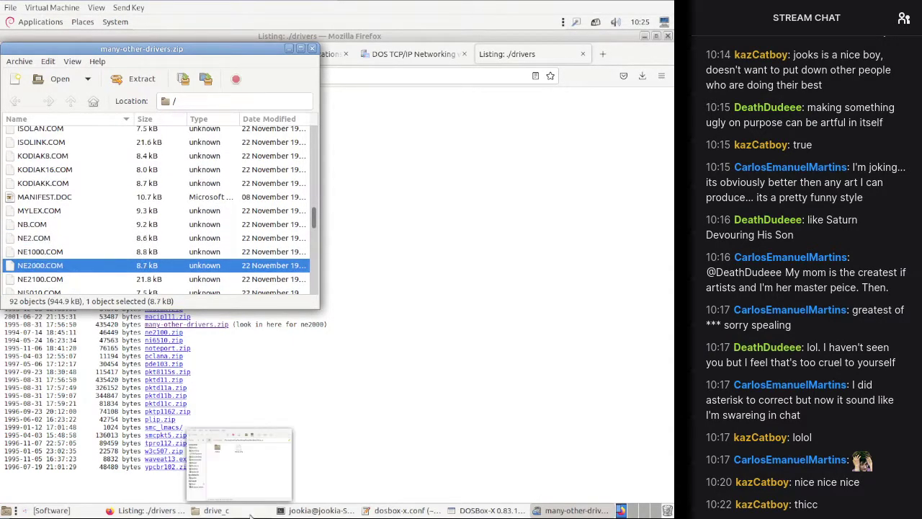
click(250, 513)
drag(88, 272, 464, 283)
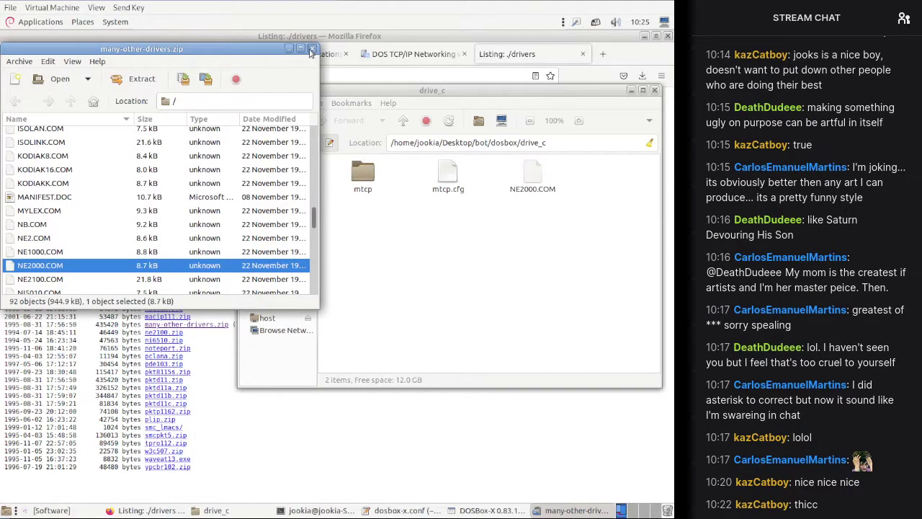
click(312, 49)
Step: Show the usage of ne2000.com in DOSBox-X and load the packet driver with ne2000.com 0x60 3
click(490, 510)
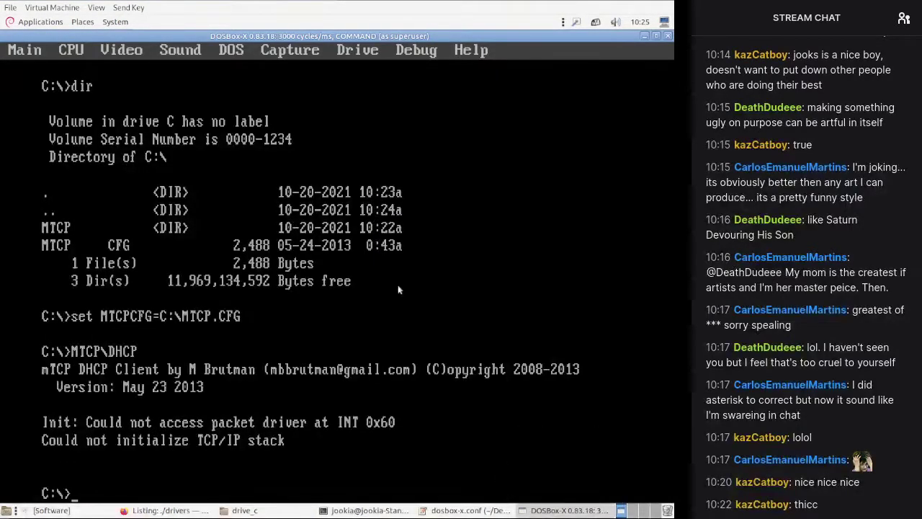
text(ne2000)
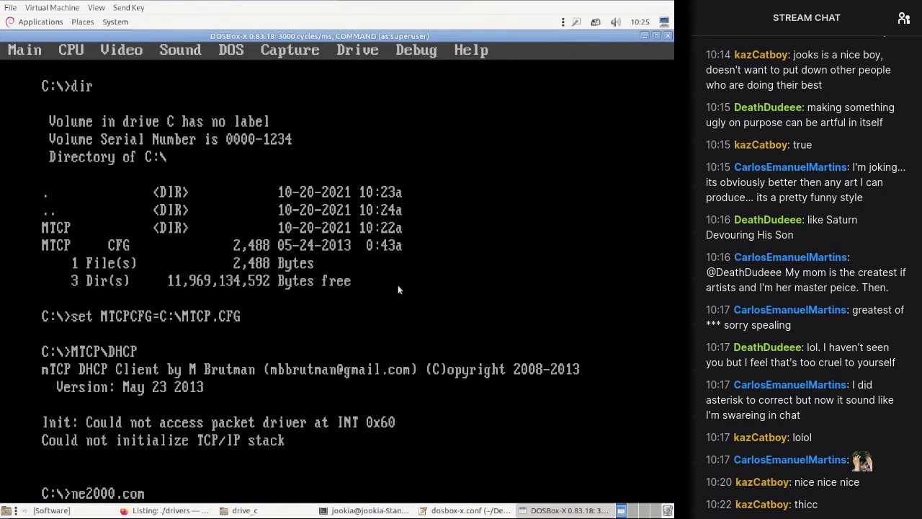
text(.com)
key(Return)
key(Up)
text(0x6)
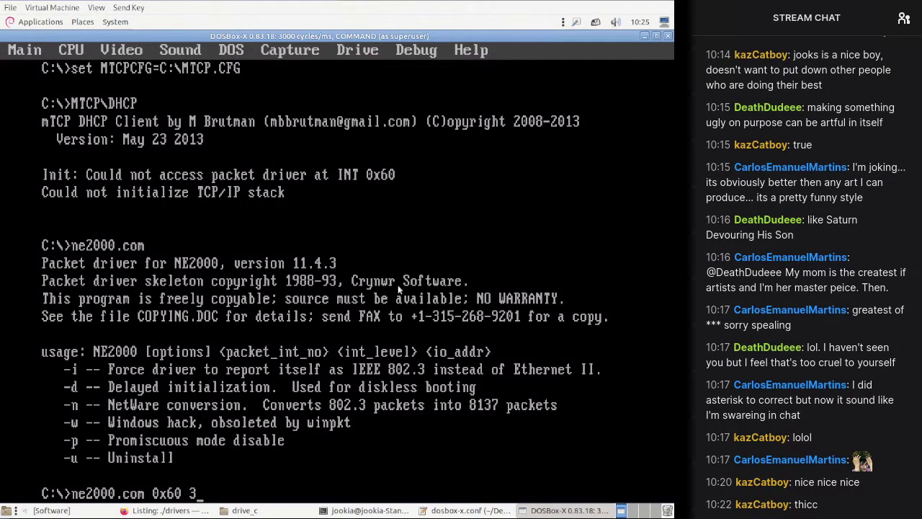
key(Return)
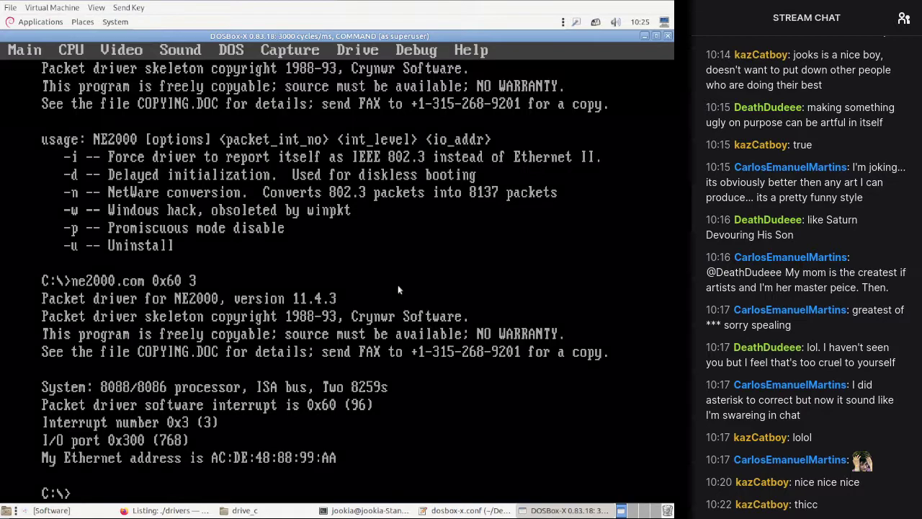
Step: Add the lines NE2000.COM 0x60 3 and MTCP\DHCP at the end of the autoexec section of dosbox-x.conf
click(458, 508)
key(Return)
text(NE2000.COM )
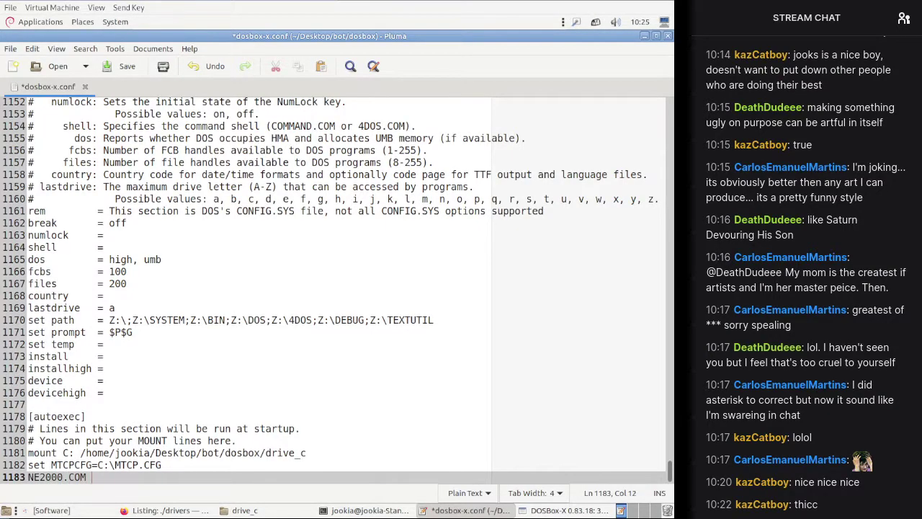
text(0)
key(Return)
text(MTCP\DHCP)
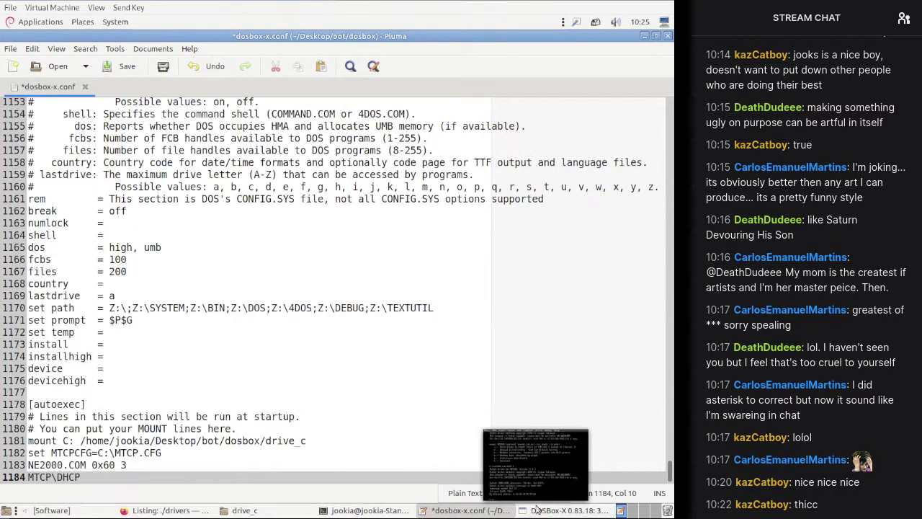
Step: Try requesting a network address in DOSBox-X by running MTCP\DHCP.EXE
click(544, 436)
text(MTCP\DHCP.EXE)
key(Return)
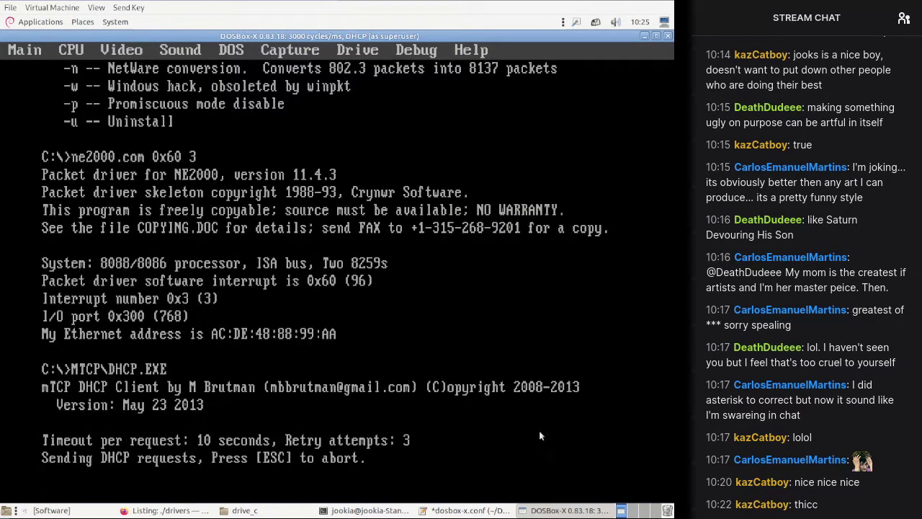
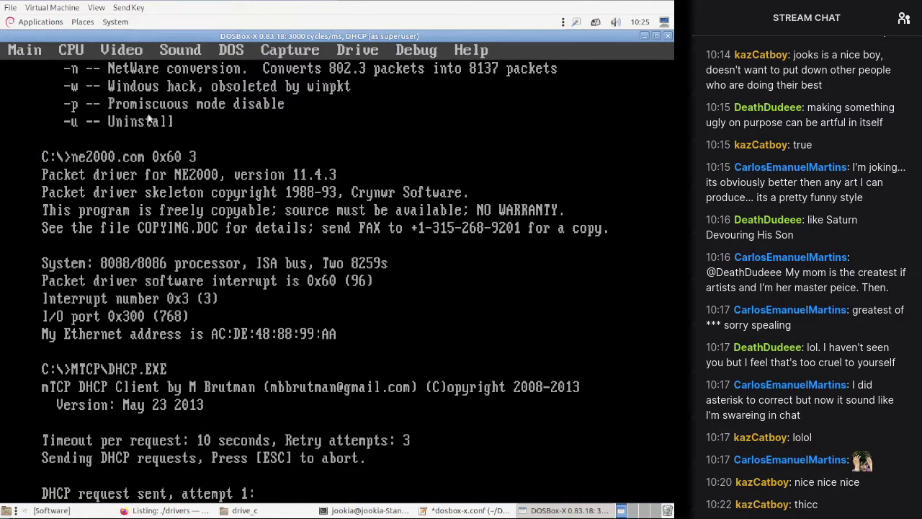
Step: Check the NE2000 settings in the DOSBox-X Configuration Tool and close the tool
click(80, 54)
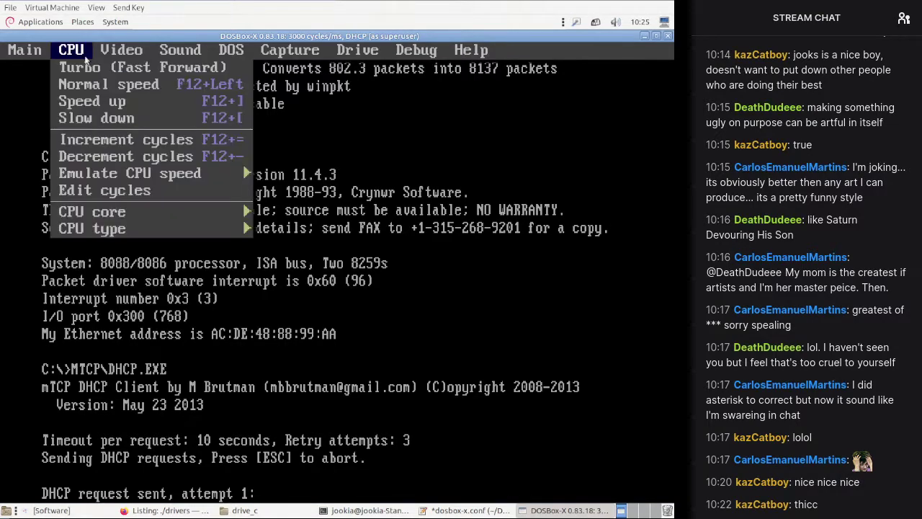
mouse_move(24, 50)
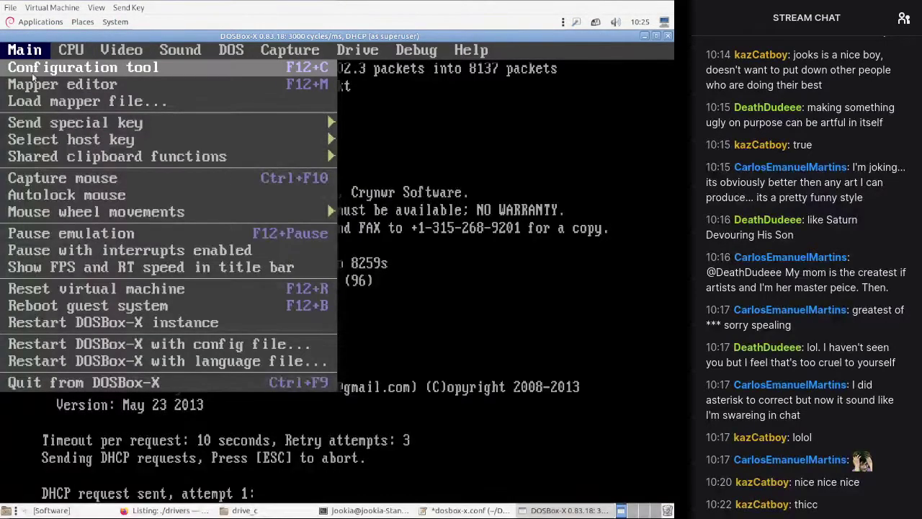
click(72, 67)
click(298, 344)
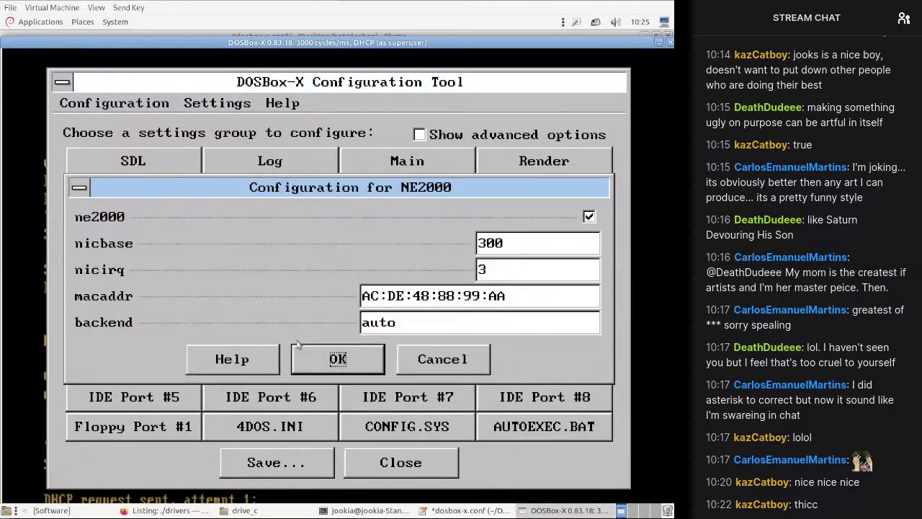
click(409, 360)
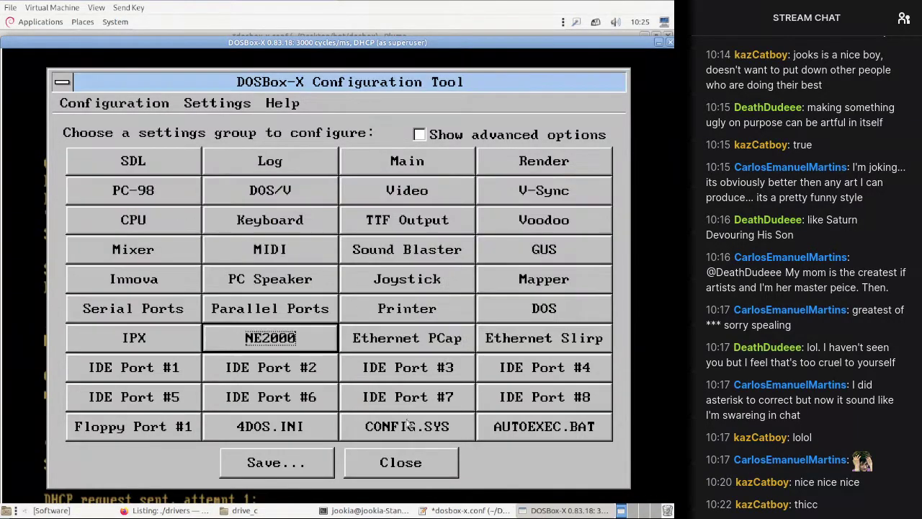
click(388, 458)
Step: Abort the pending DHCP request and uninstall the packet driver with ne2000.com -u
key(Escape)
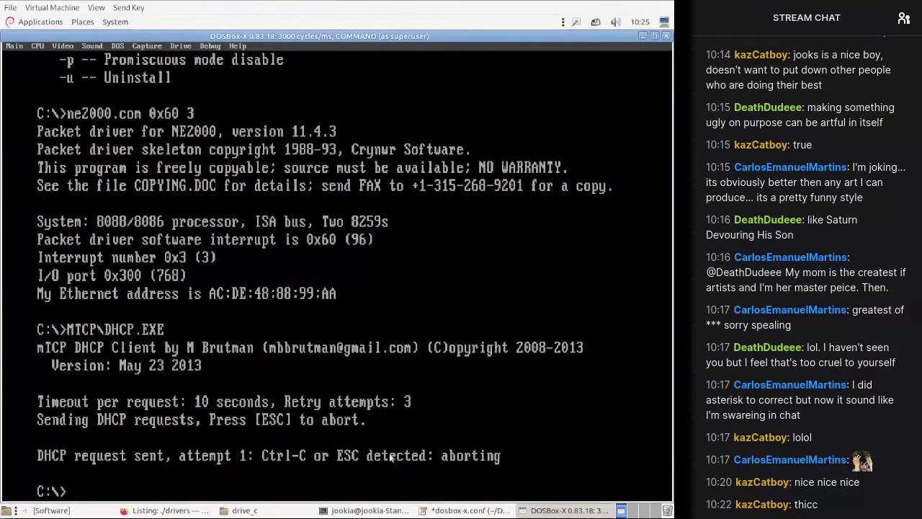
key(Up)
key(Up)
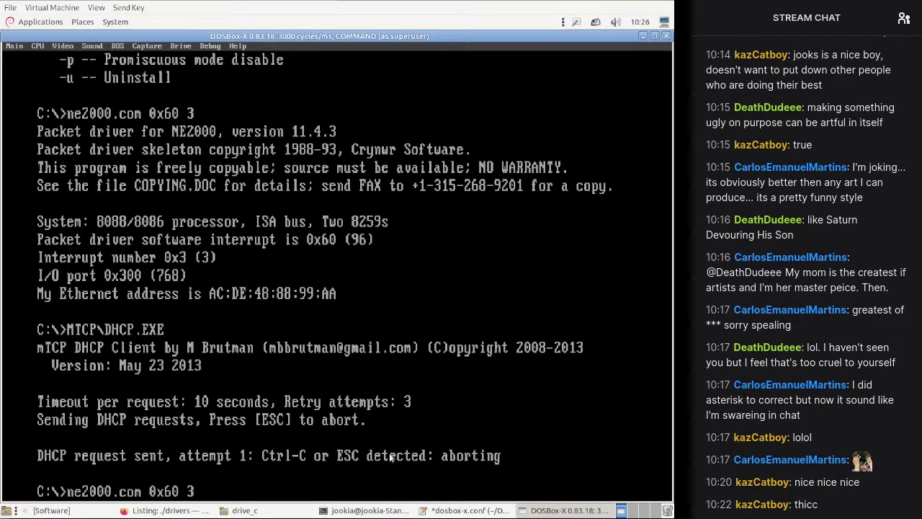
key(BackSpace)
key(BackSpace)
key(BackSpace)
key(BackSpace)
text(-u)
key(Return)
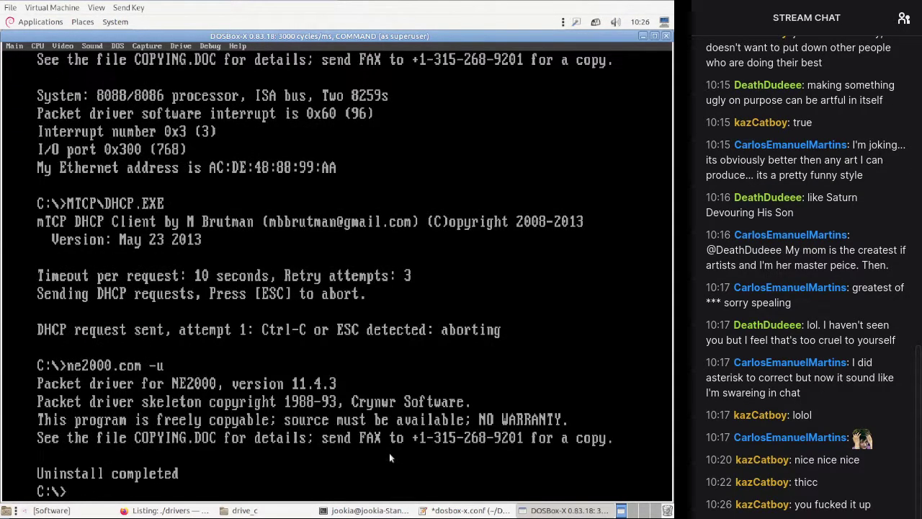
Step: Try loading the packet driver with ne2000.com 0x60 3 300, and uninstall it again with ne2000.com -u
key(Up)
key(Up)
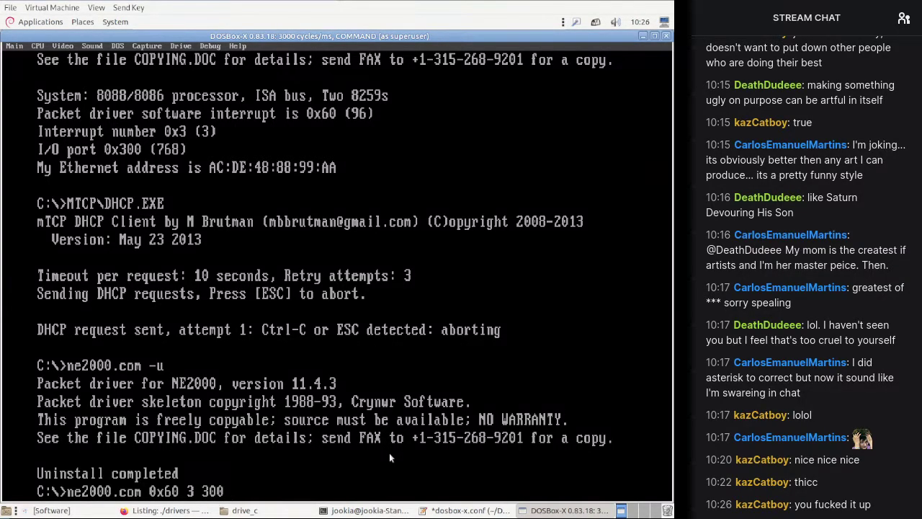
key(Return)
key(Up)
key(Up)
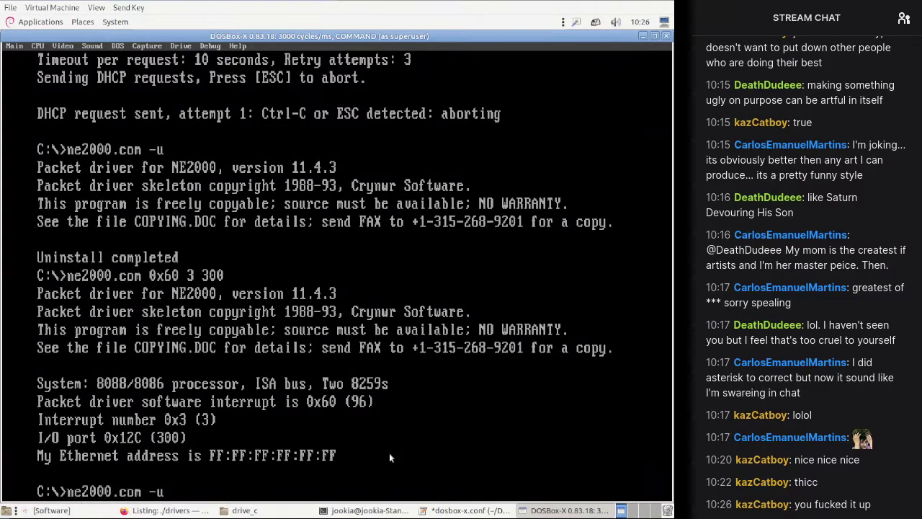
key(Return)
Step: Load the NE2000 packet driver on interrupt number 6 with ne2000.com 0x60 6
key(Up)
key(Up)
key(BackSpace)
text(6)
key(BackSpace)
key(BackSpace)
key(BackSpace)
key(BackSpace)
key(Return)
Step: Recall the earlier MTCP\DHCP.EXE command and run the DHCP client again
key(Up)
key(Up)
key(Up)
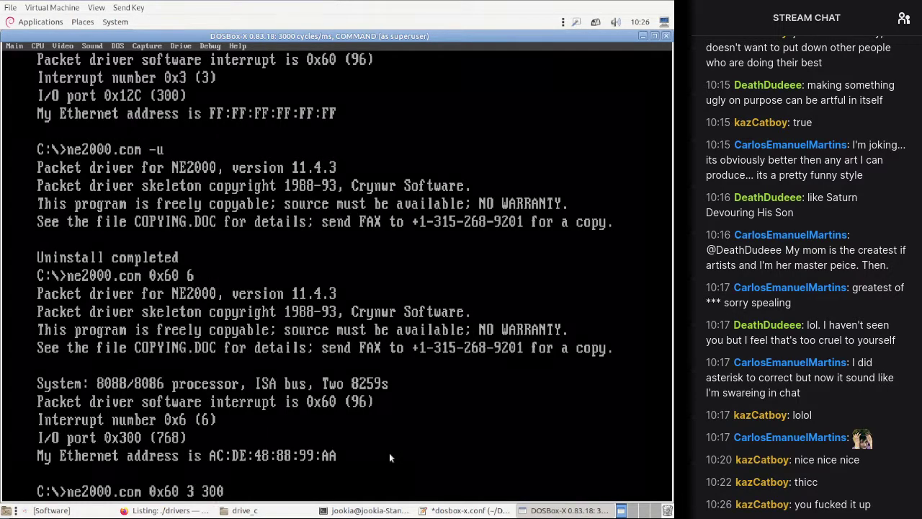
key(Up)
key(Up)
key(Return)
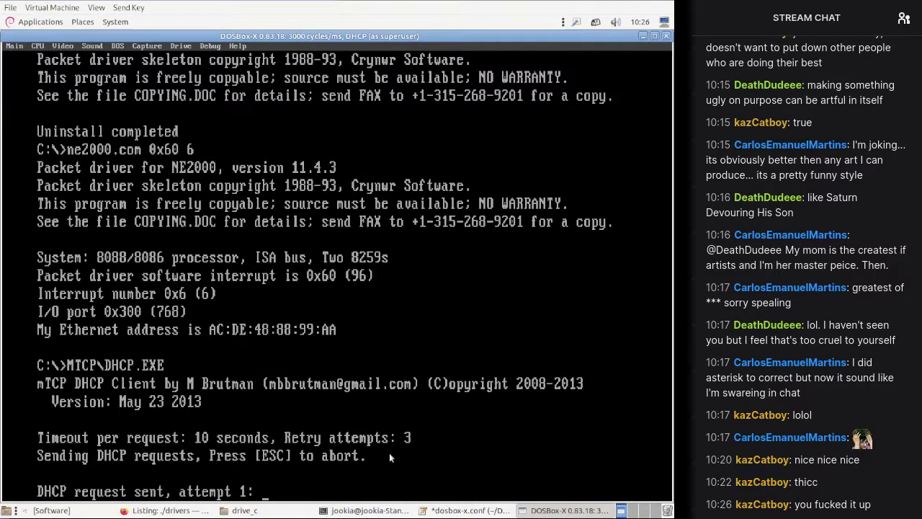
Step: Abort the pending DHCP request and uninstall the packet driver with ne2000.com -u
key(Escape)
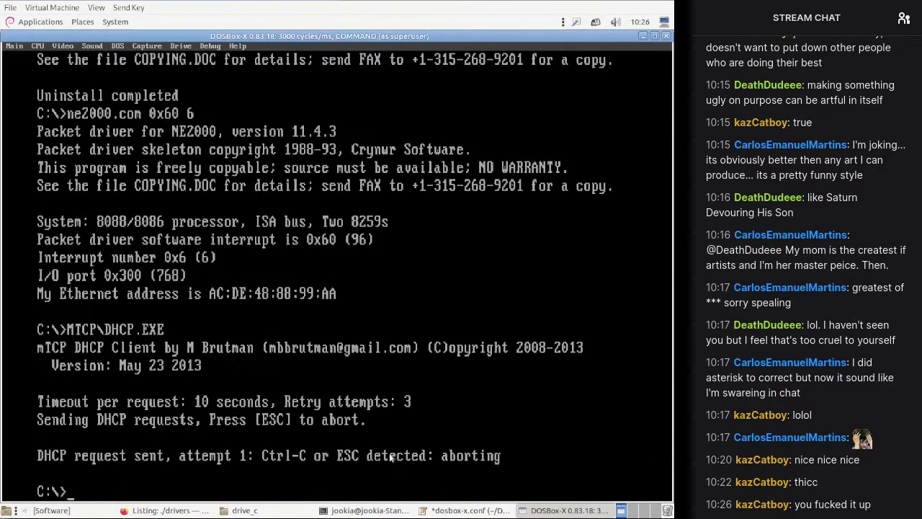
key(Up)
key(Up)
key(Up)
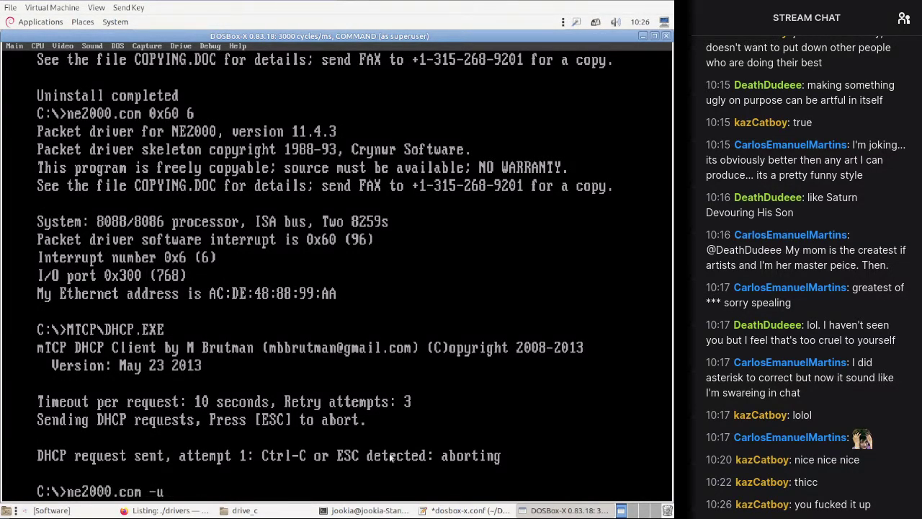
key(Return)
key(Up)
key(Up)
key(Up)
key(Up)
key(Up)
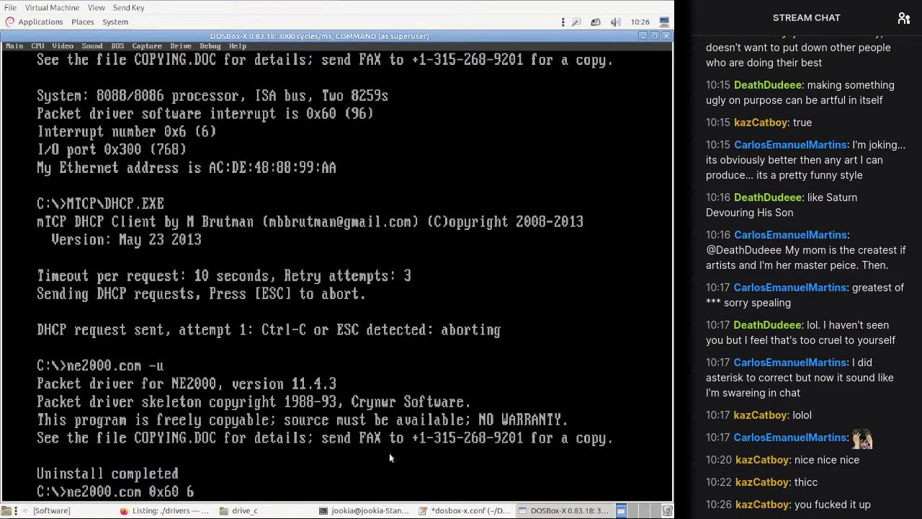
Step: Check the NE2000 adapter settings in the DOSBox-X Configuration Tool and leave them without changes
click(16, 46)
click(36, 54)
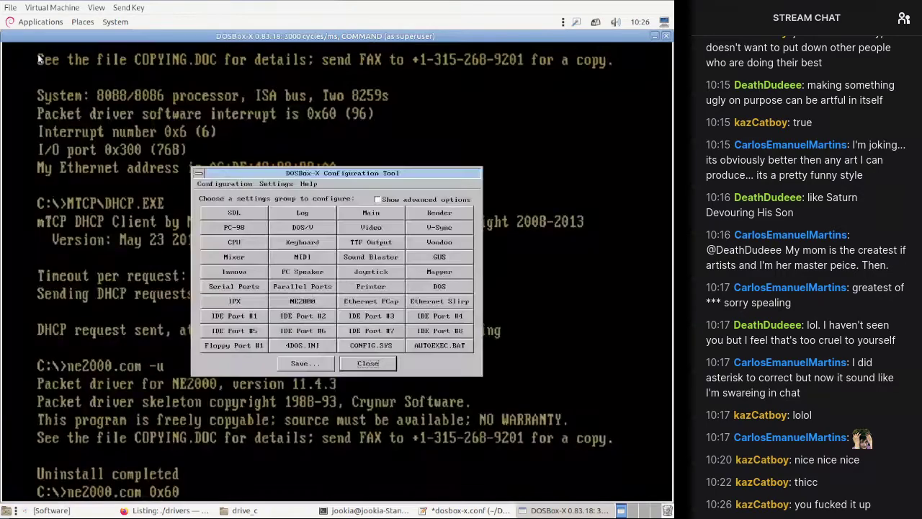
click(319, 302)
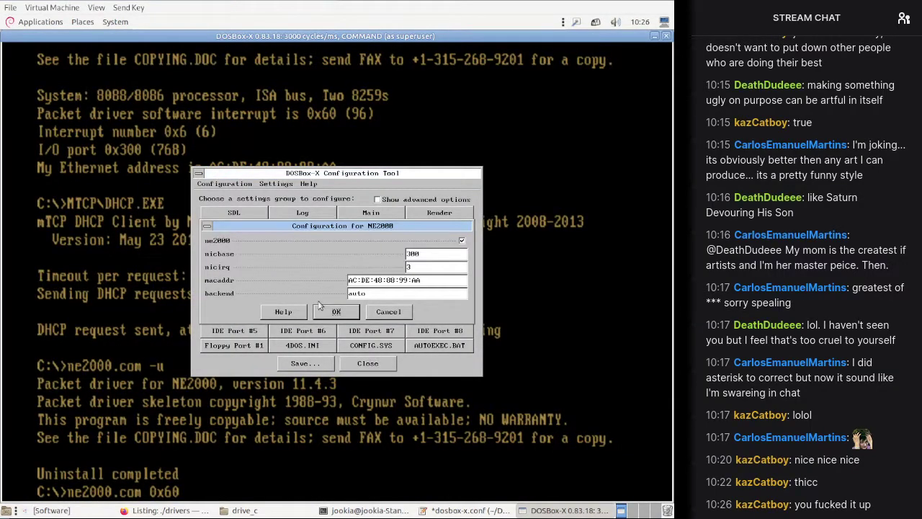
click(389, 311)
Step: Review the Ethernet Slirp network settings and their help text, and close the Configuration Tool without changes
click(438, 305)
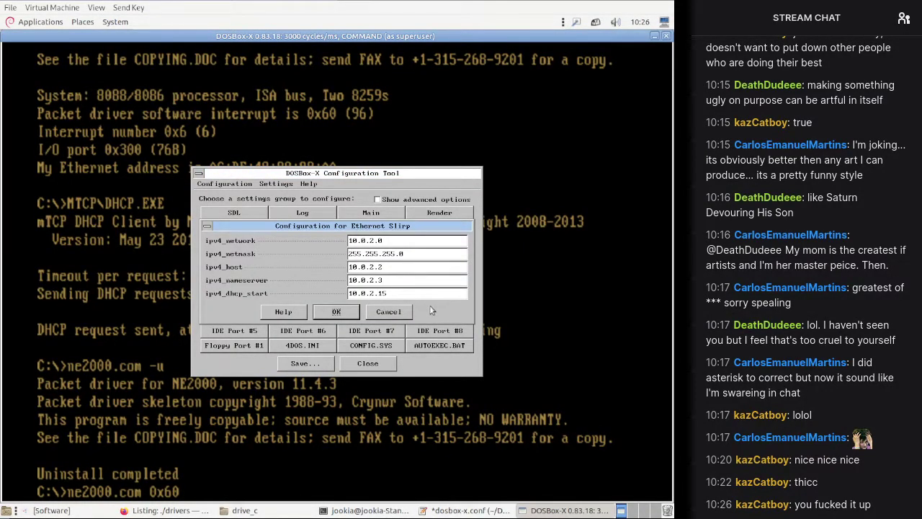
click(281, 314)
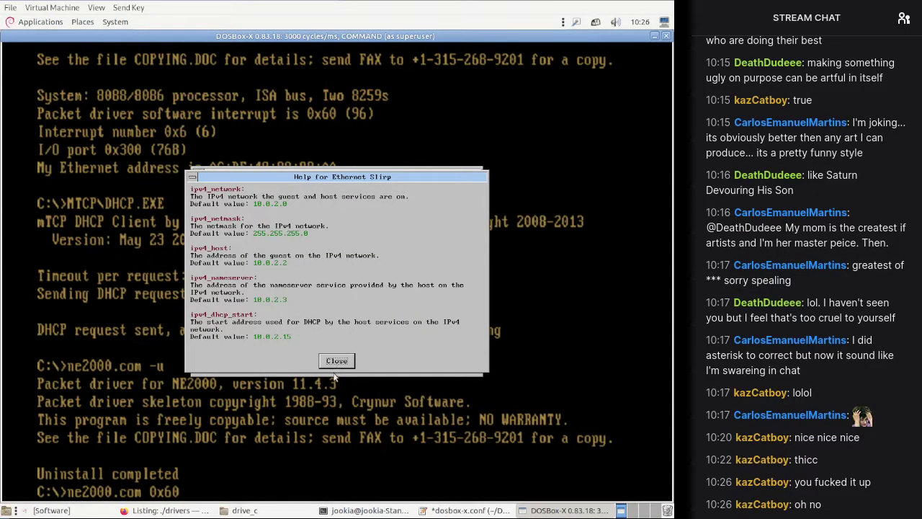
click(337, 360)
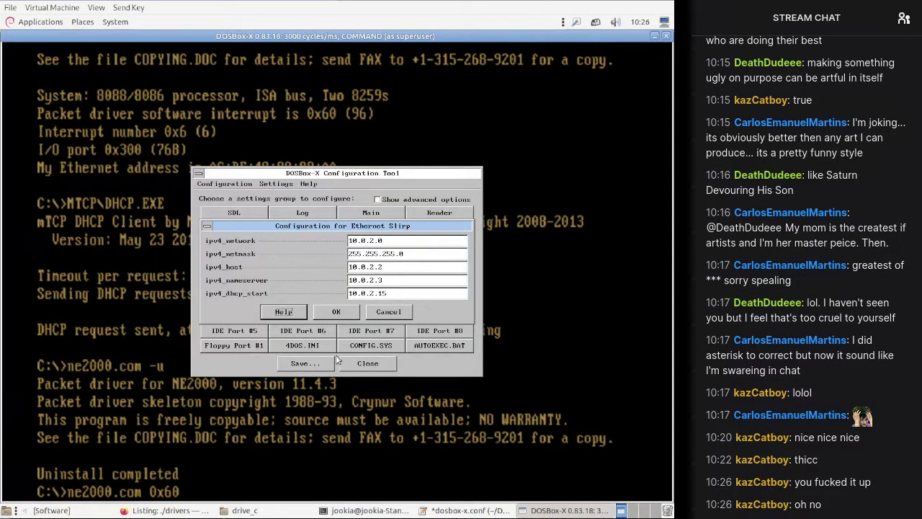
click(380, 314)
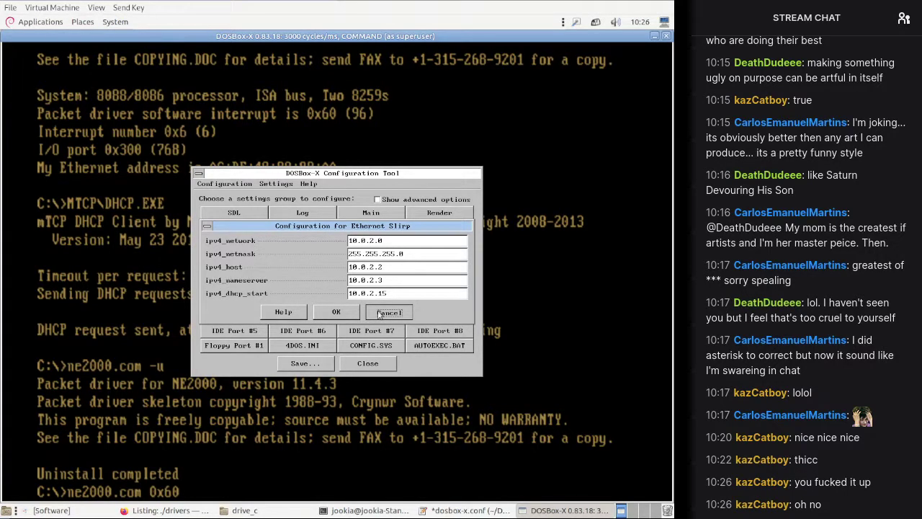
click(380, 314)
click(367, 363)
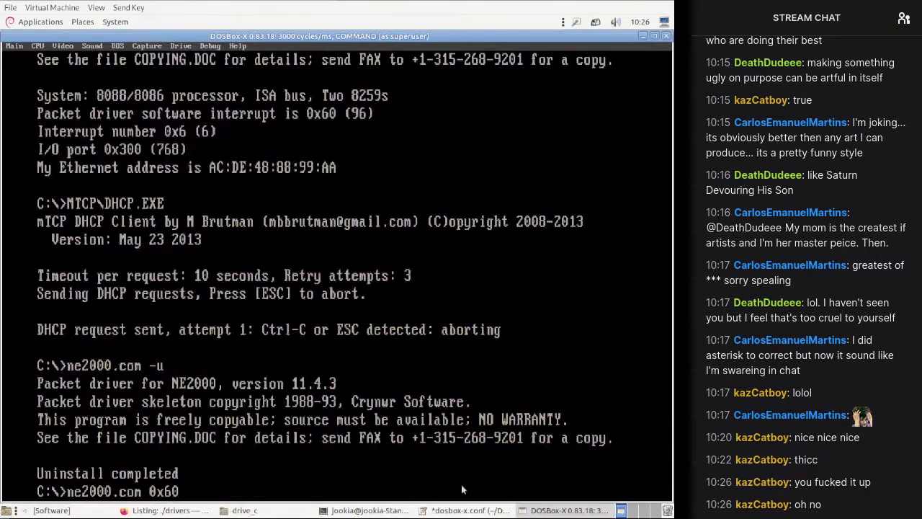
Step: Delete the MTCP\DHCP line from the autoexec section of dosbox-x.conf in Pluma and save the file
click(464, 510)
click(306, 279)
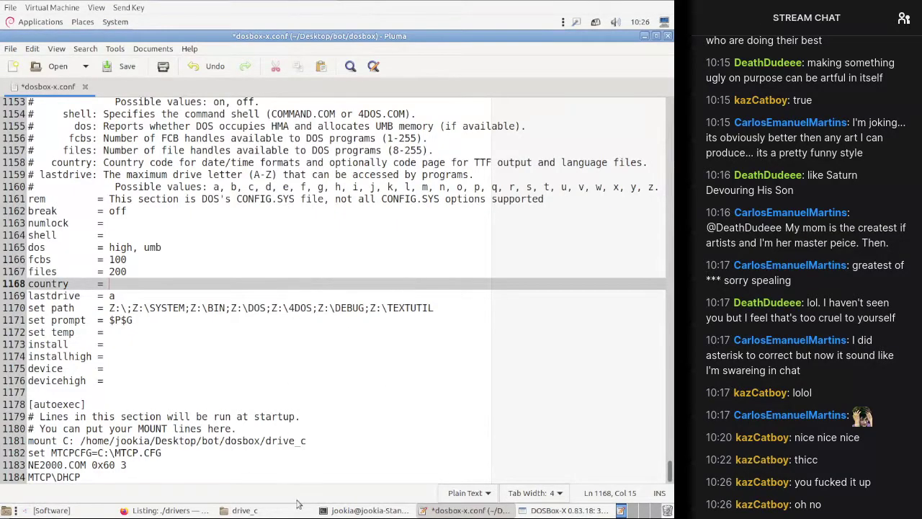
drag(185, 474, 184, 465)
key(Delete)
key(ctrl+s)
Step: Open mtcp.cfg from the drive_c folder and display its contents in the text editor
click(245, 510)
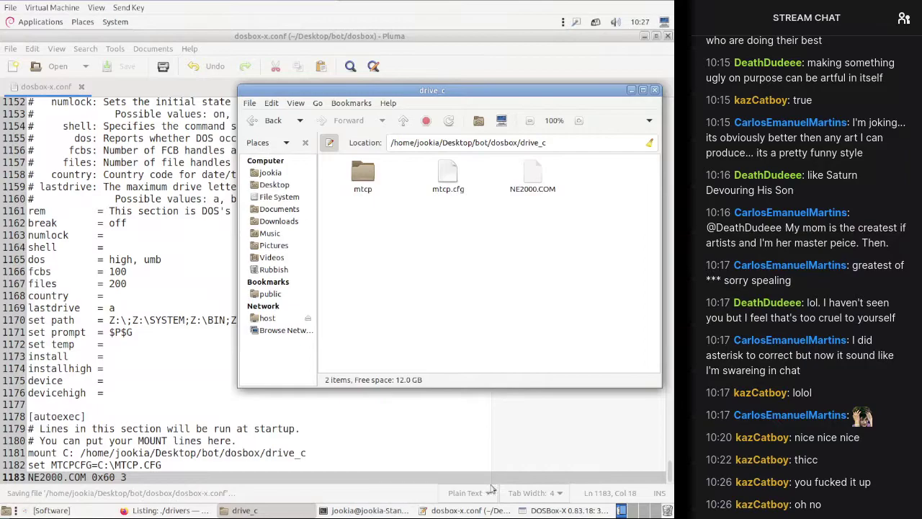
double_click(447, 177)
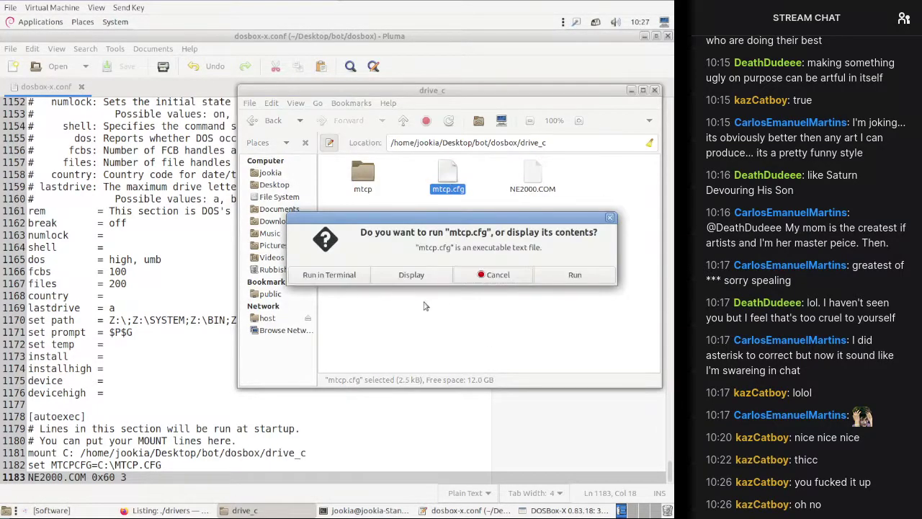
click(418, 270)
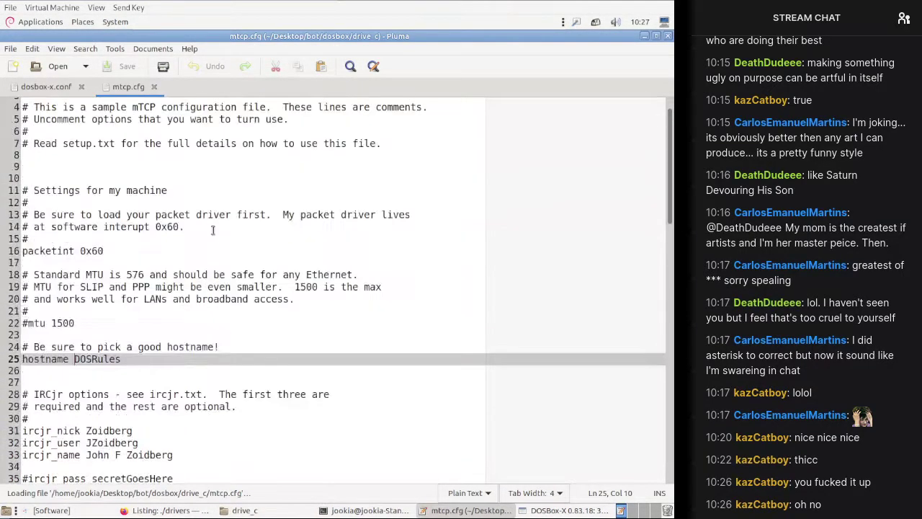
Step: Comment out the packetint 0x60 line in mtcp.cfg
click(170, 239)
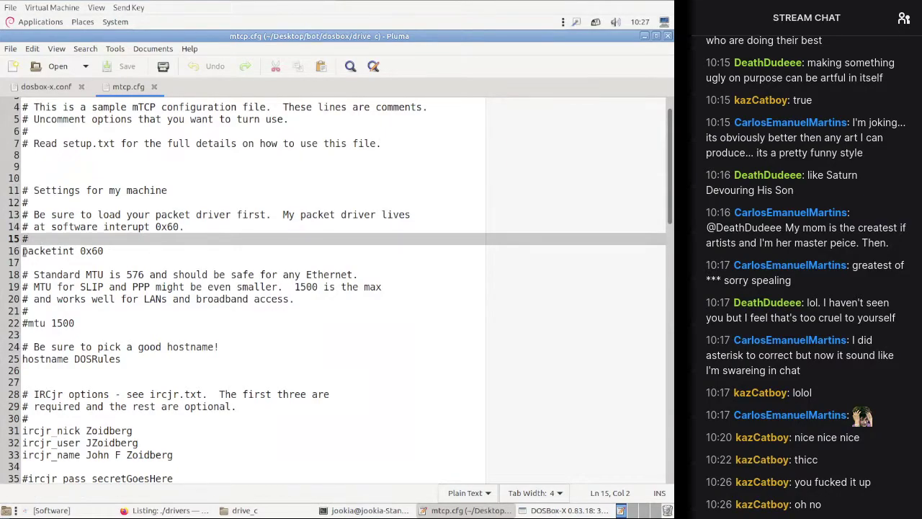
click(22, 251)
text(#)
click(22, 358)
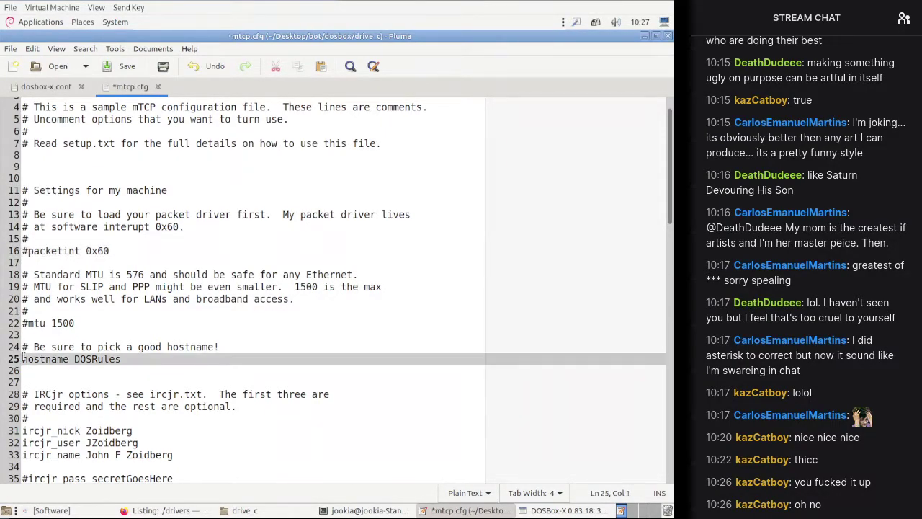
Step: Set IPADDR to 10.0.2.16 and GATEWAY to 10.0.2.2 at the end of mtcp.cfg, and save the file
scroll(114, 319, down, 17)
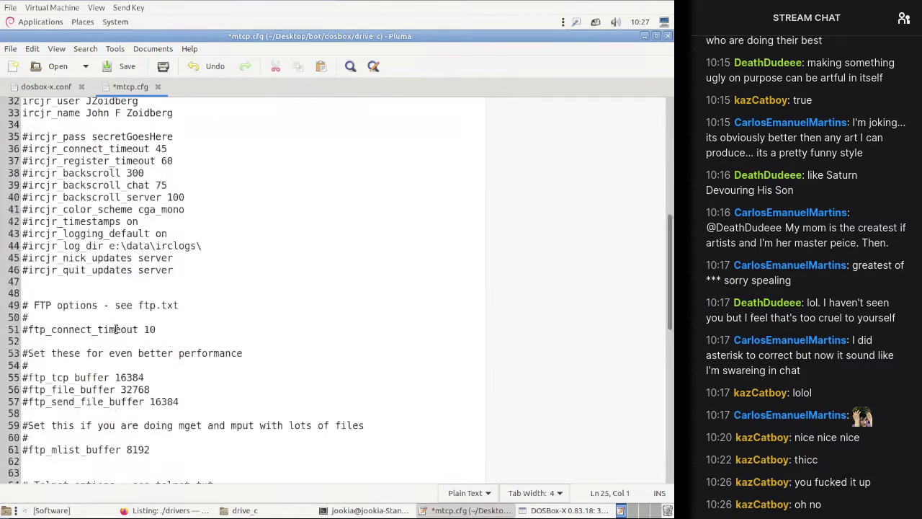
drag(63, 417, 155, 421)
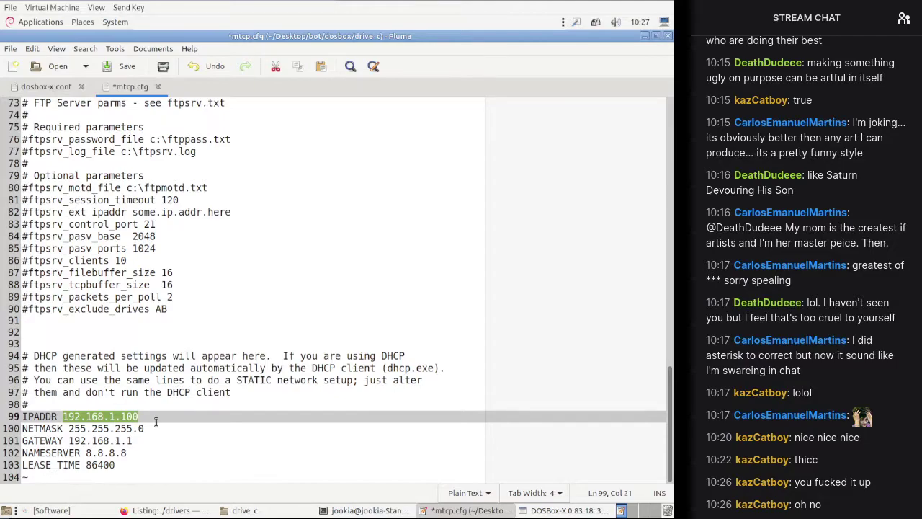
text(10.2')
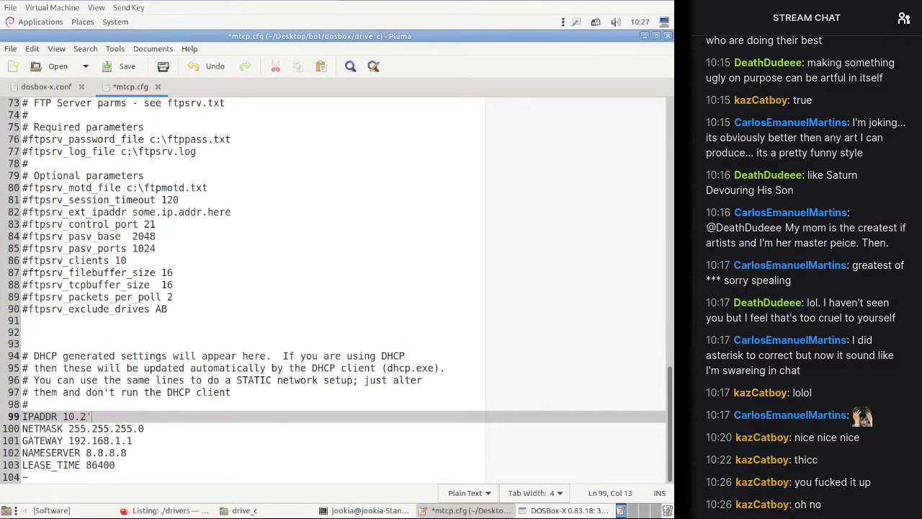
key(BackSpace)
key(BackSpace)
text(.2.)
drag(156, 416, 133, 441)
text(10.0.2.1)
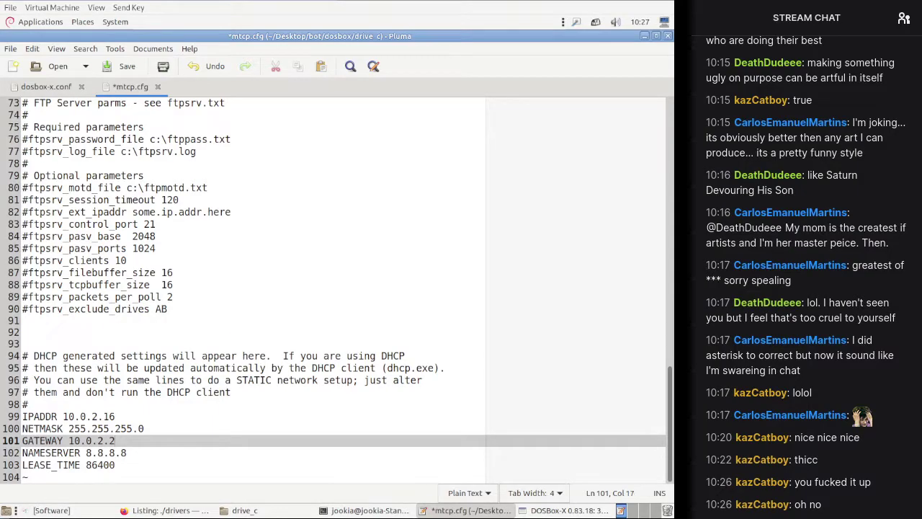
click(137, 452)
key(ctrl+s)
Step: Switch back to DOSBox-X, recheck the Ethernet Slirp addresses in the Configuration Tool, and close it without changes
click(565, 510)
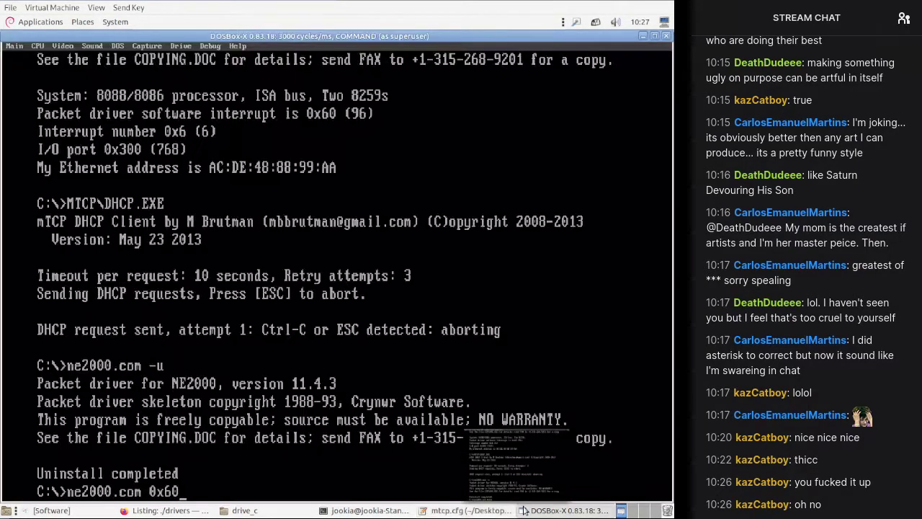
click(62, 46)
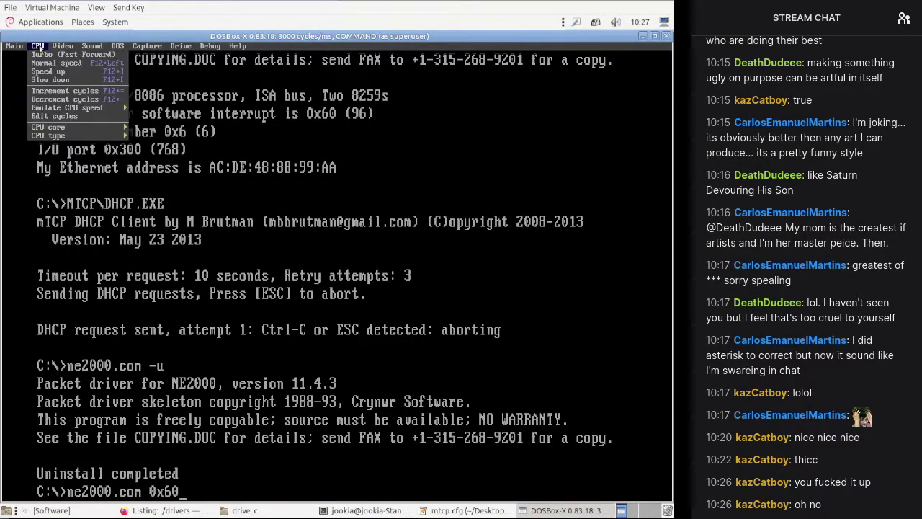
mouse_move(117, 46)
click(22, 54)
click(425, 300)
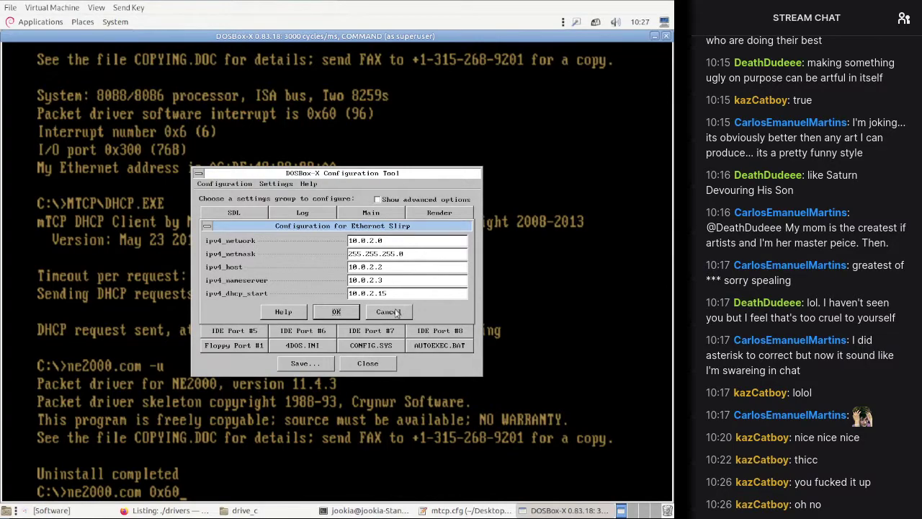
click(395, 313)
click(375, 360)
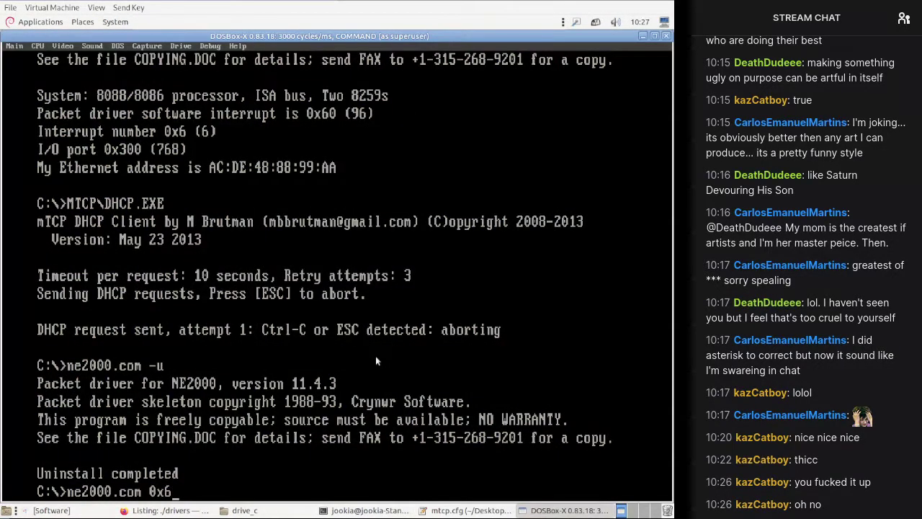
Step: Replace the pending prompt text with mtcp\htget jookia.org and run it
key(BackSpace)
key(BackSpace)
key(BackSpace)
key(BackSpace)
key(BackSpace)
key(BackSpace)
key(BackSpace)
key(BackSpace)
key(BackSpace)
key(BackSpace)
key(BackSpace)
key(BackSpace)
key(BackSpace)
key(BackSpace)
text(mtcp\htget jookia.org)
key(Return)
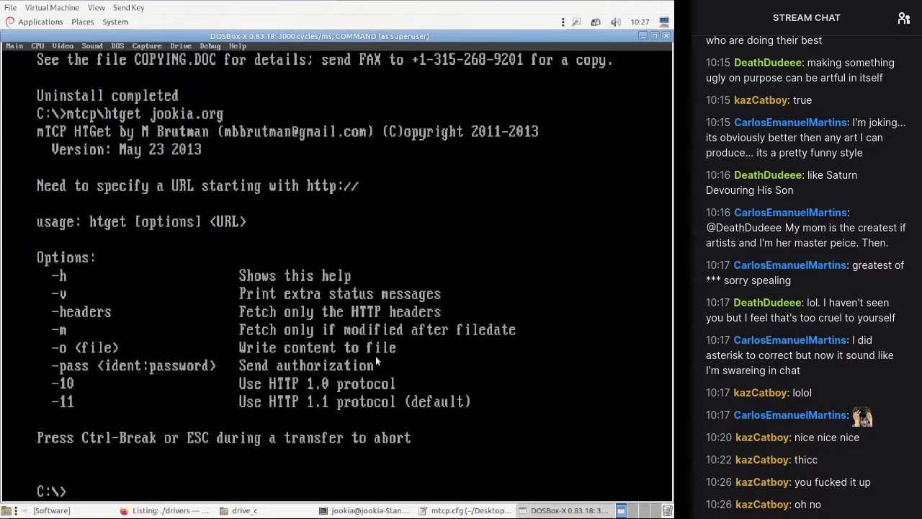
key(Up)
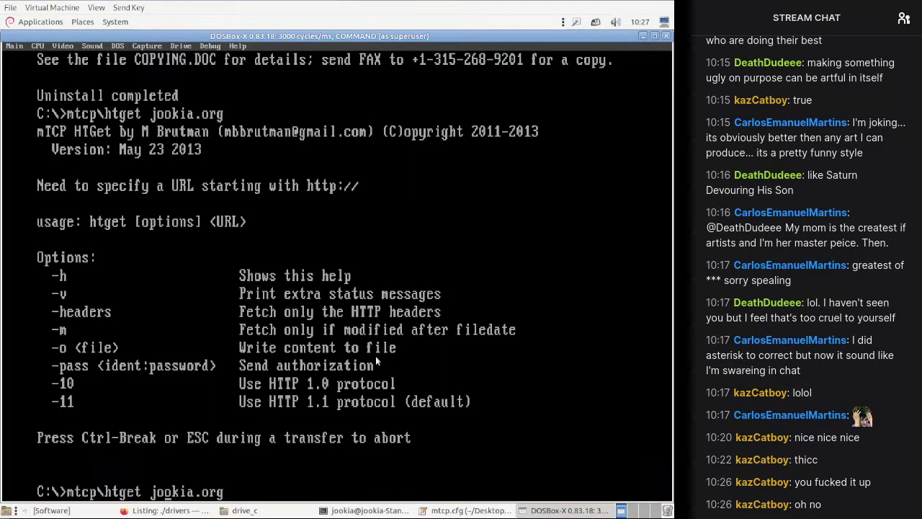
text(http://)
key(Return)
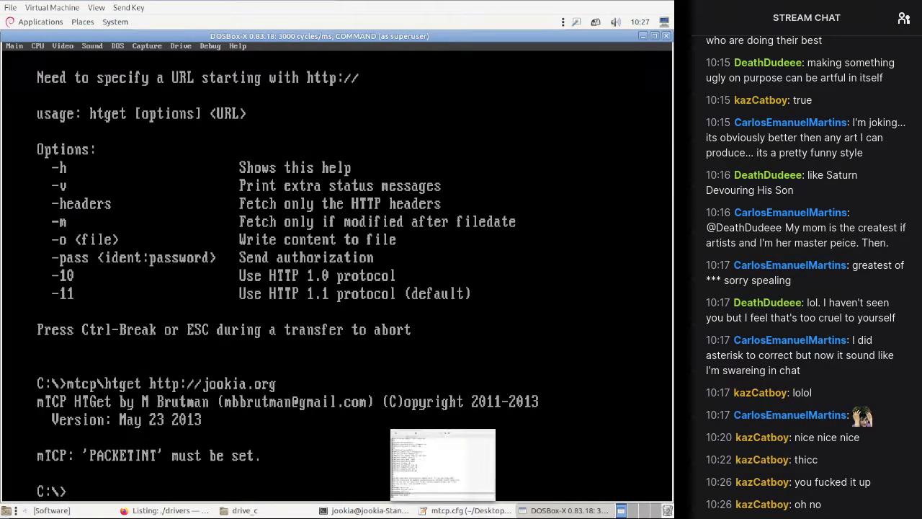
Step: Switch to mtcp.cfg in Pluma, uncomment the packetint 0x60 line, and save the file
click(477, 511)
scroll(216, 288, up, 20)
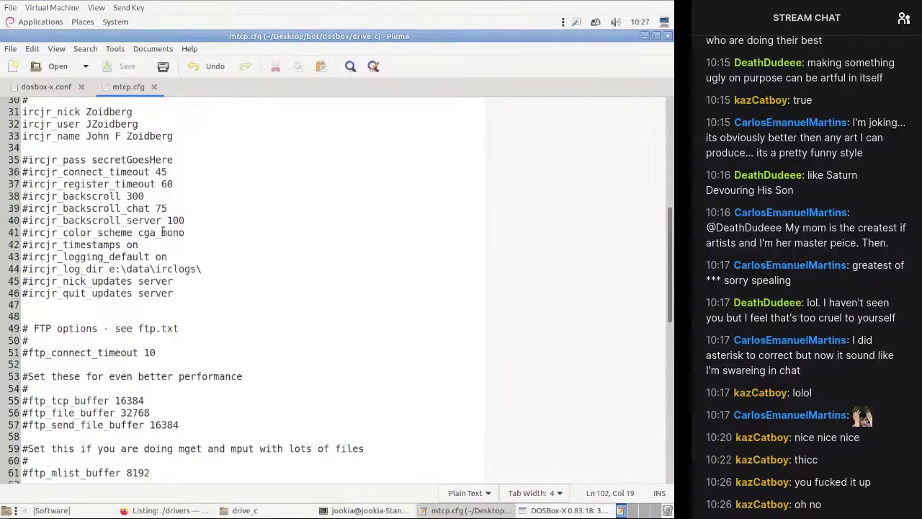
scroll(80, 259, up, 1)
click(26, 189)
key(BackSpace)
key(ctrl+s)
click(531, 510)
key(Up)
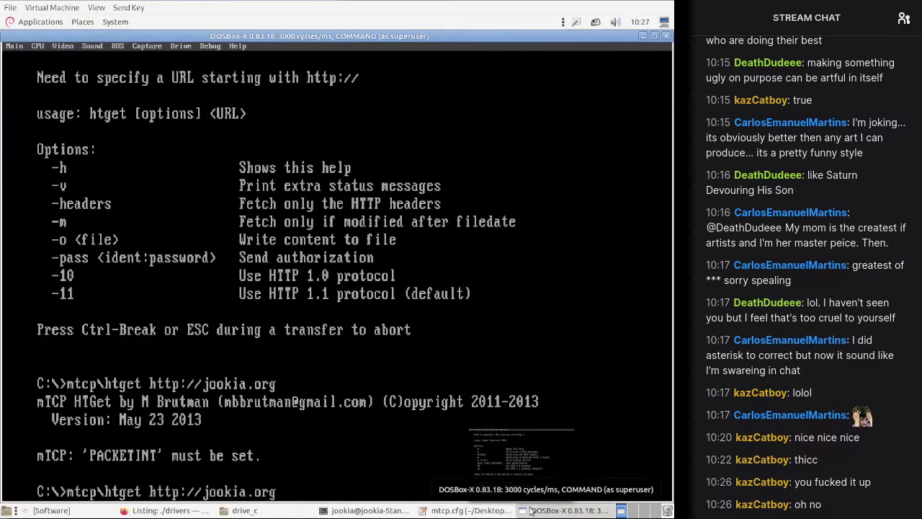
key(Return)
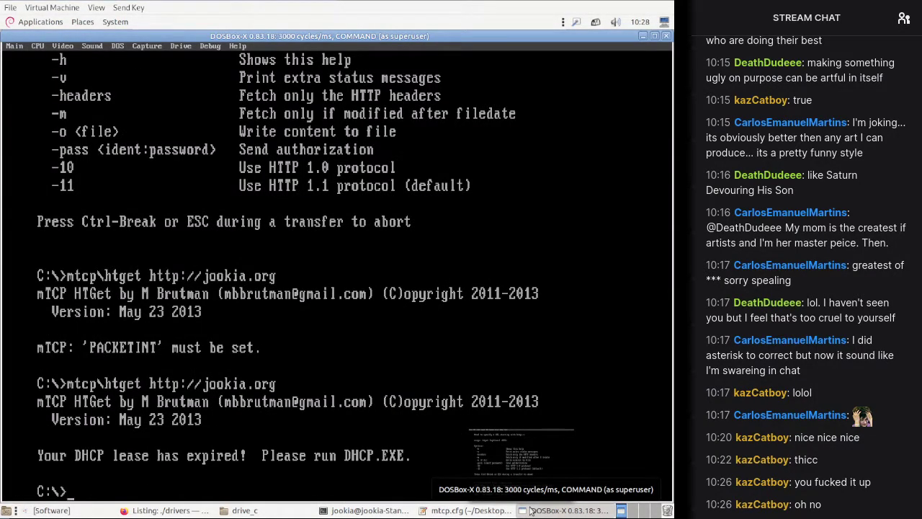
Step: Delete the LEASE_TIME line at the end of mtcp.cfg in Pluma and save the file
click(468, 510)
scroll(170, 360, down, 20)
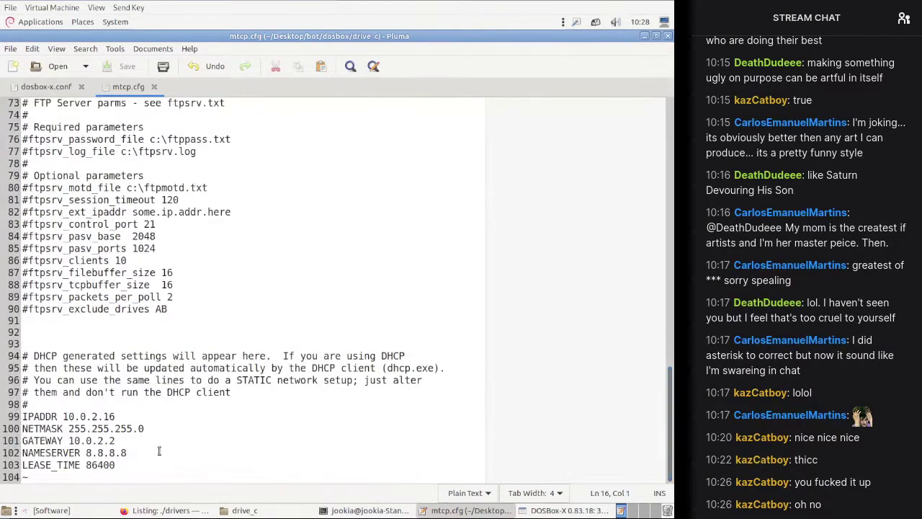
drag(135, 465, 134, 452)
key(BackSpace)
click(94, 415)
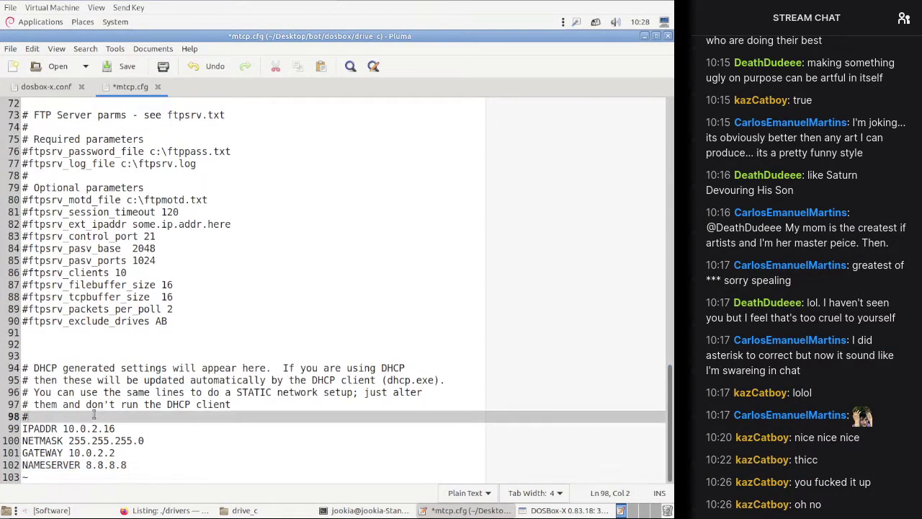
key(ctrl+s)
Step: Look back through mtcp.cfg from the DHCP section up to the packet driver settings
drag(66, 416, 36, 357)
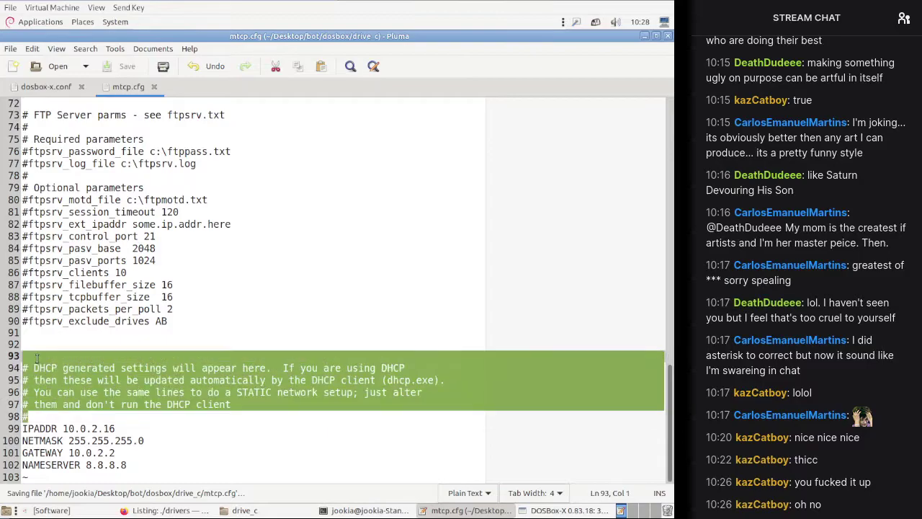
key(shift+Up)
key(Page_Up)
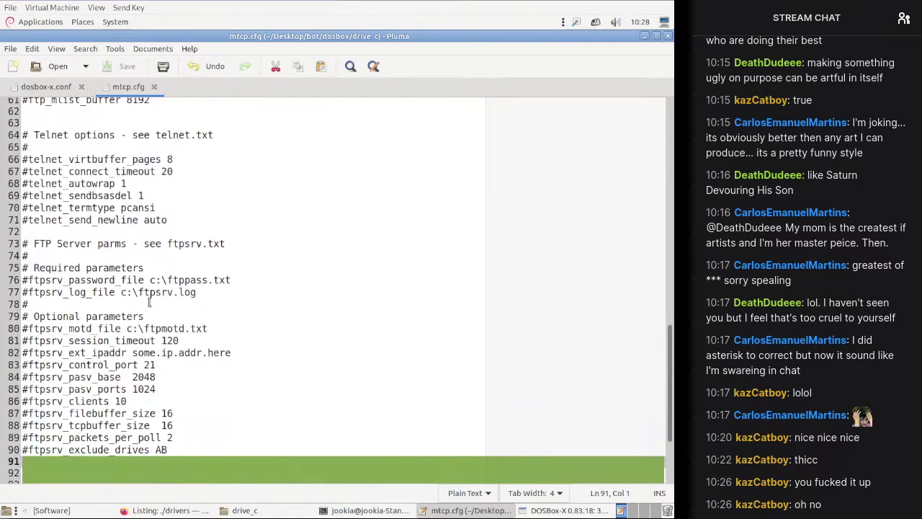
scroll(150, 298, up, 10)
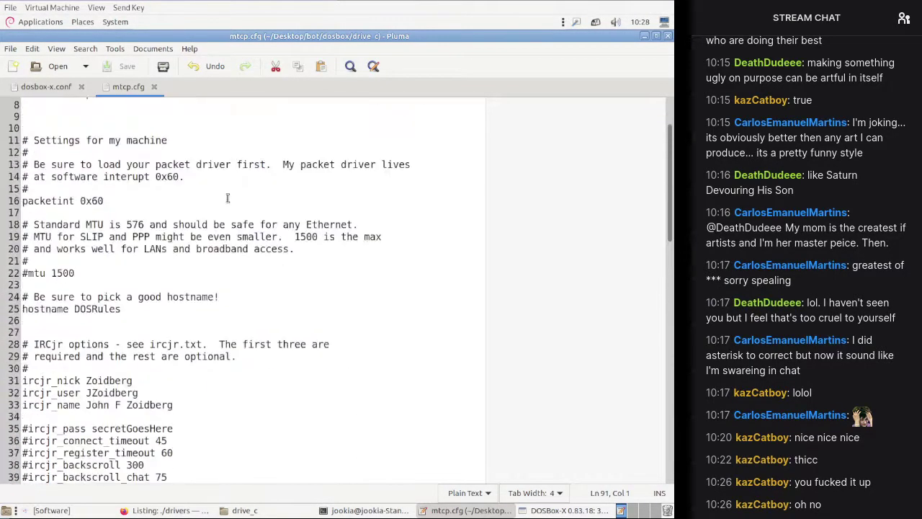
Step: Change the hostname in mtcp.cfg to dosbox-x
scroll(135, 253, down, 1)
drag(133, 266, 74, 266)
text(dosbox-x)
key(BackSpace)
text(-x)
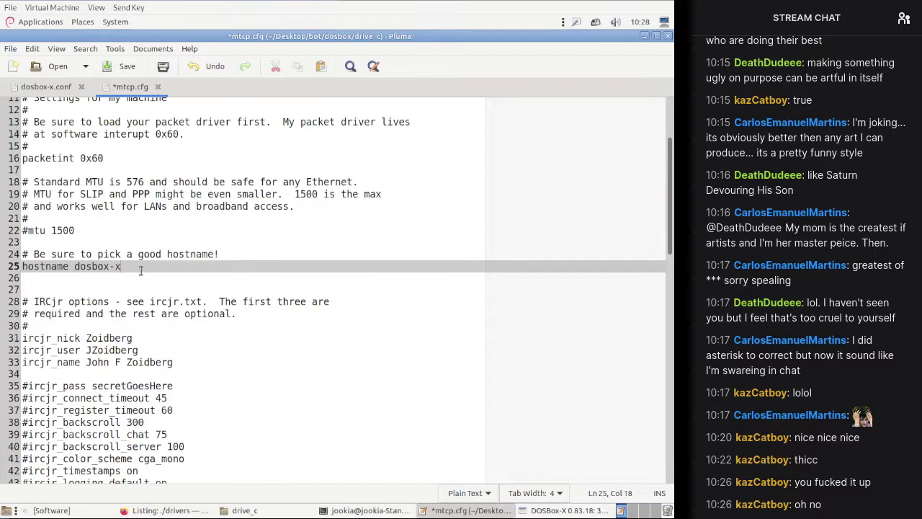
Step: Delete everything between the hostname and IPADDR lines in mtcp.cfg, plus the stray ~ line at the end
key(shift+Down)
key(shift+Down)
key(shift+Down)
key(shift+Down)
key(shift+Down)
key(shift+Down)
key(shift+Down)
key(shift+Down)
key(shift+Down)
key(shift+Down)
key(shift+Down)
key(shift+Down)
key(shift+Down)
key(shift+Down)
key(shift+Down)
key(shift+Down)
key(shift+Down)
key(shift+Down)
key(shift+Down)
key(shift+Down)
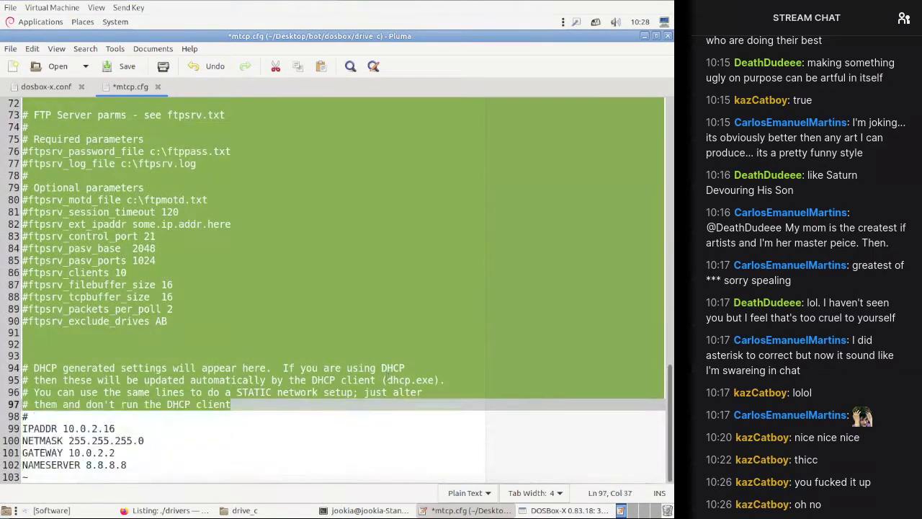
key(Delete)
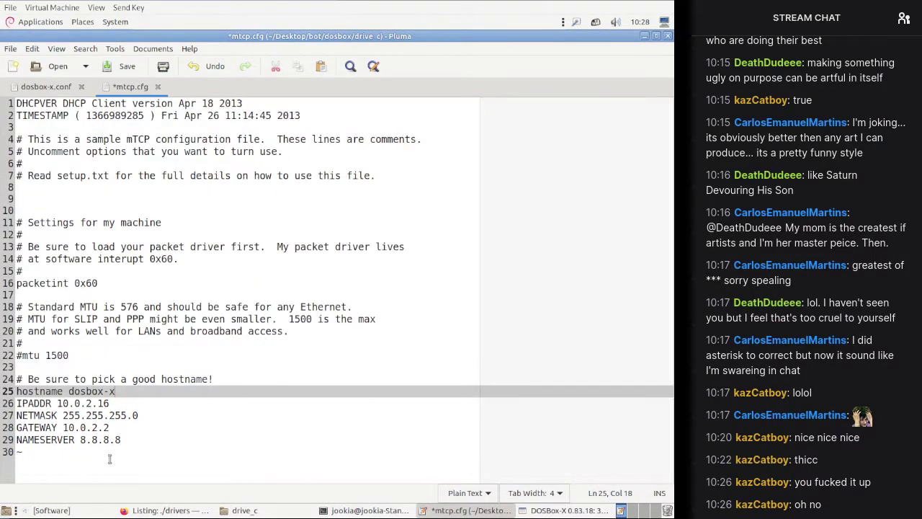
drag(110, 459, 122, 439)
key(Delete)
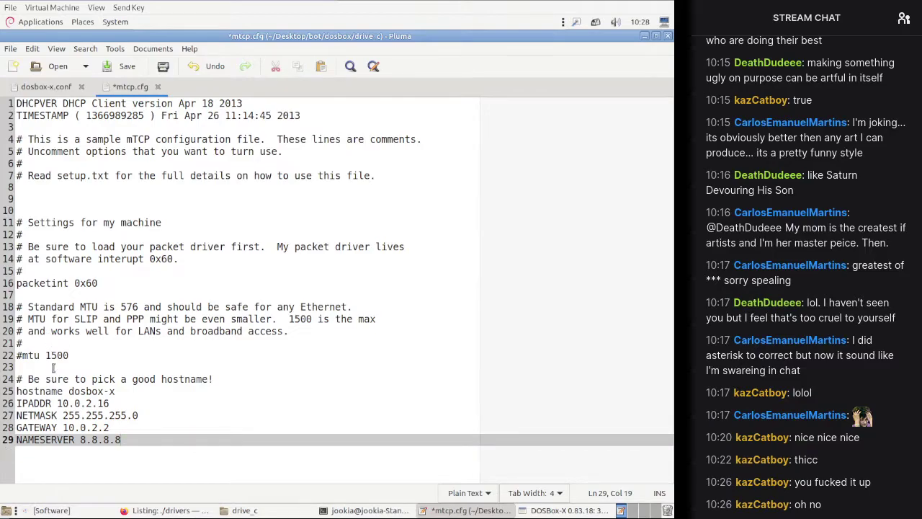
Step: Delete all lines above the "# Settings for my machine" comment in mtcp.cfg and save the file
click(53, 368)
click(56, 355)
click(54, 331)
drag(56, 210, 3, 90)
key(Delete)
key(Delete)
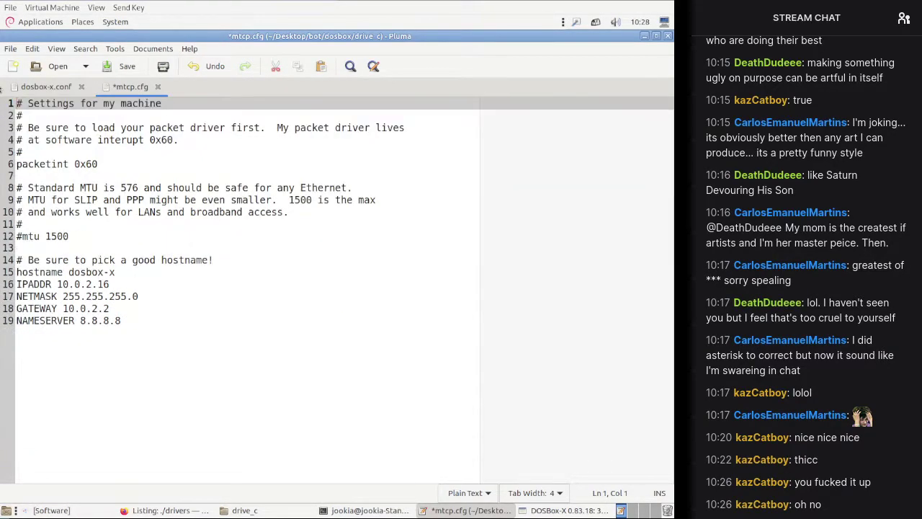
key(ctrl+s)
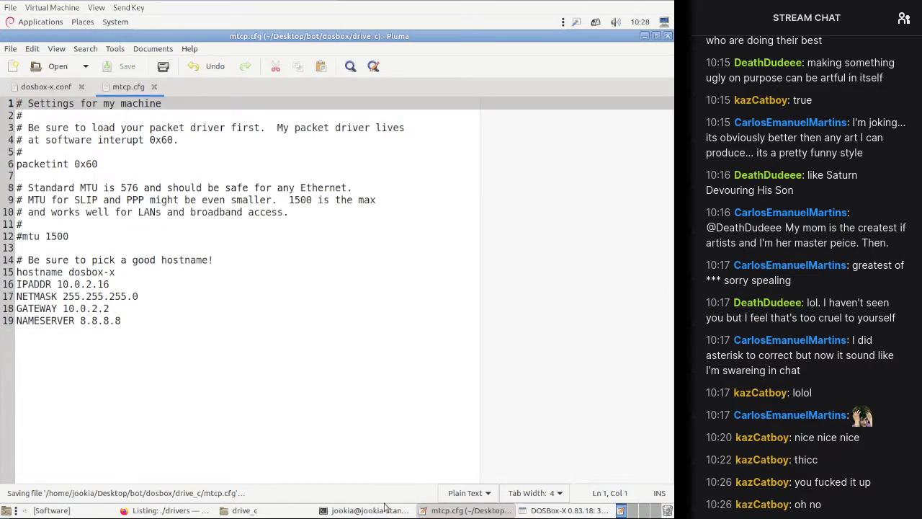
click(534, 510)
key(Up)
key(Return)
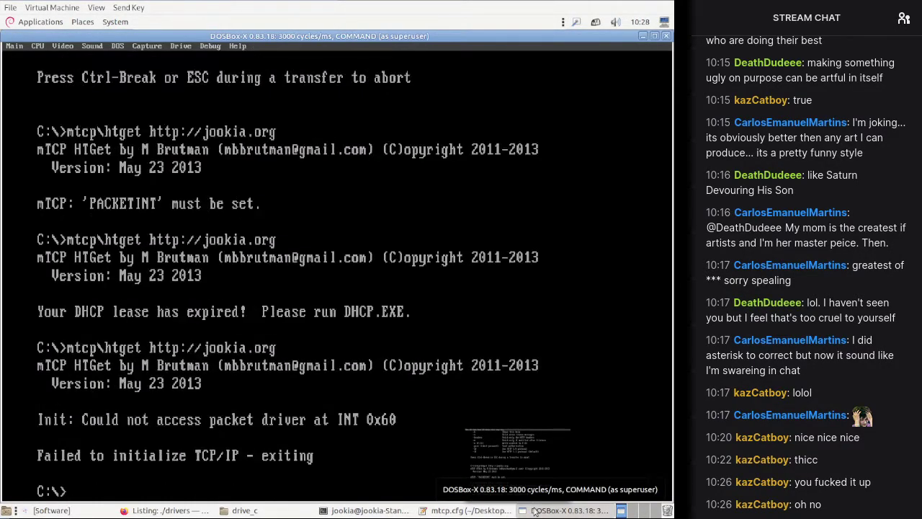
Step: Load the NE2000 packet driver by running ne2000.com 0x60 3
text(MTCP\DHCP.EXE)
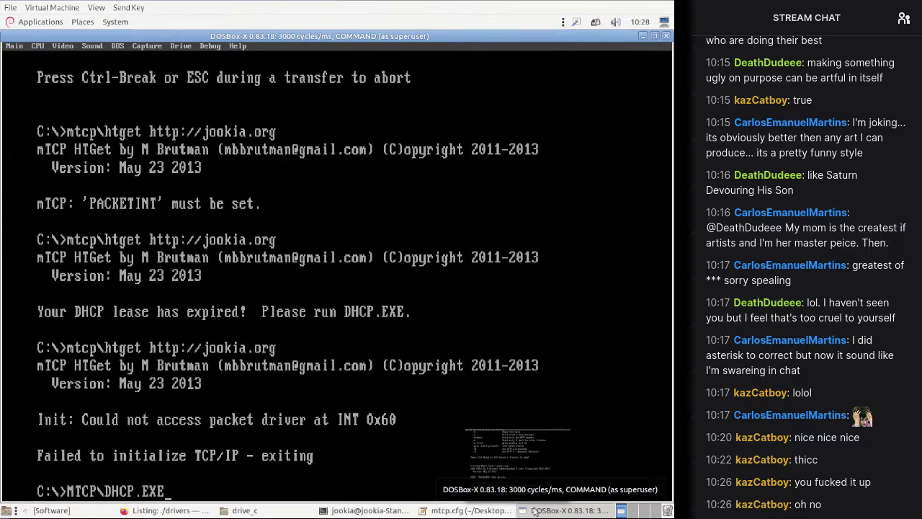
key(Up)
key(Up)
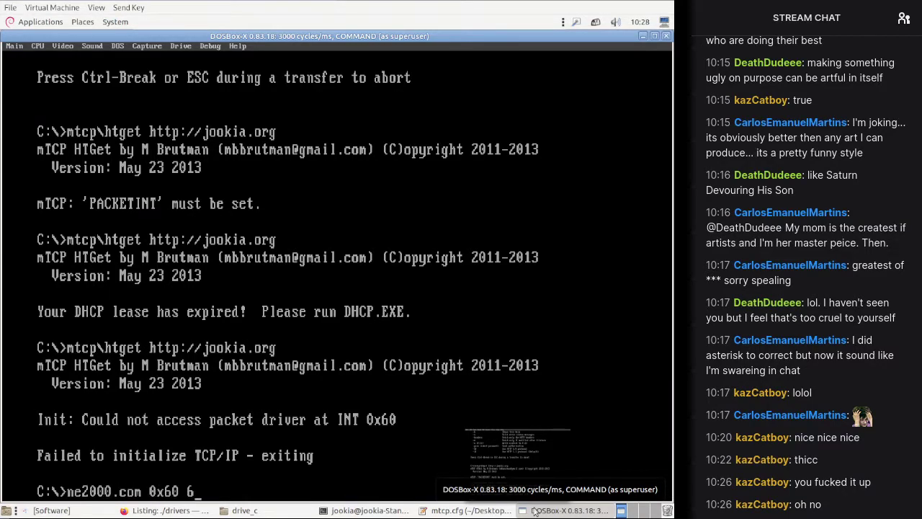
key(BackSpace)
text(3)
key(Return)
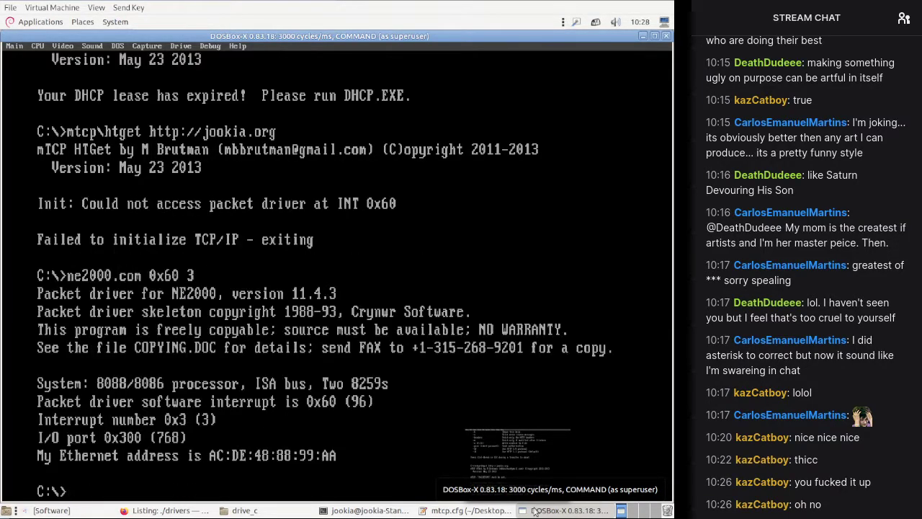
key(Up)
key(Up)
key(Return)
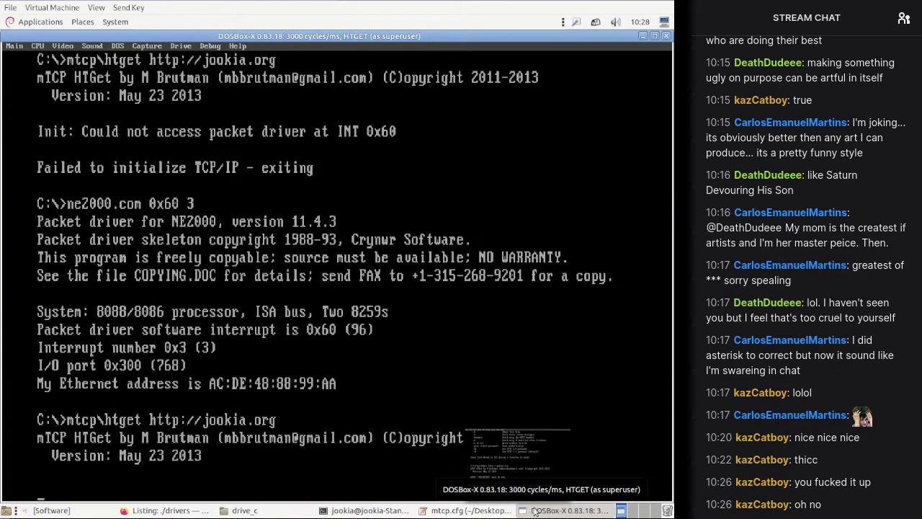
Step: Review the emulator's log output in the terminal, back to where the ne2K read underrun errors begin
mouse_move(508, 510)
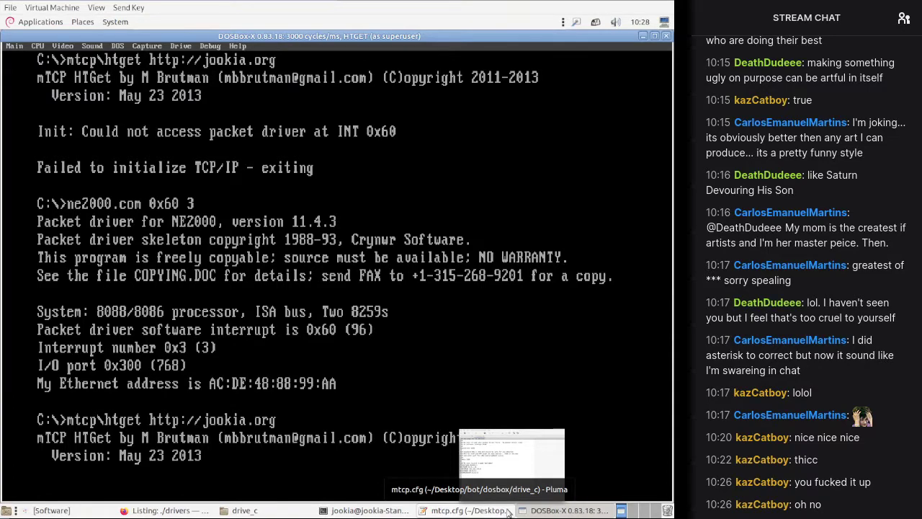
click(367, 509)
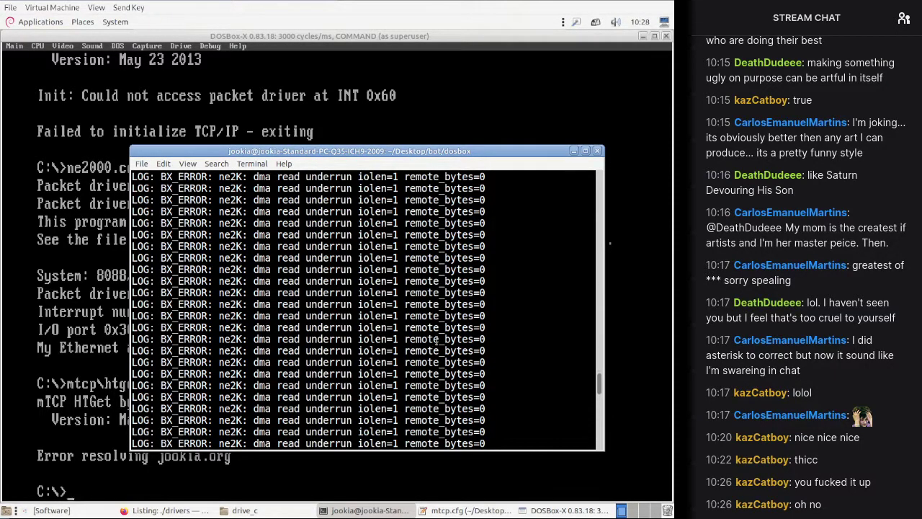
drag(599, 396, 555, 327)
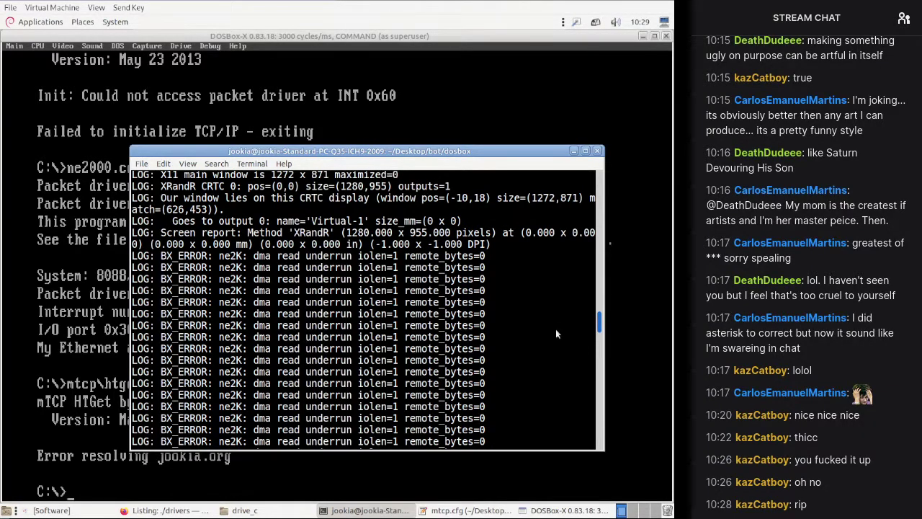
scroll(554, 346, down, 10)
Step: Unload the NE2000 packet driver in DOSBox-X with ne2000.com -u
click(449, 481)
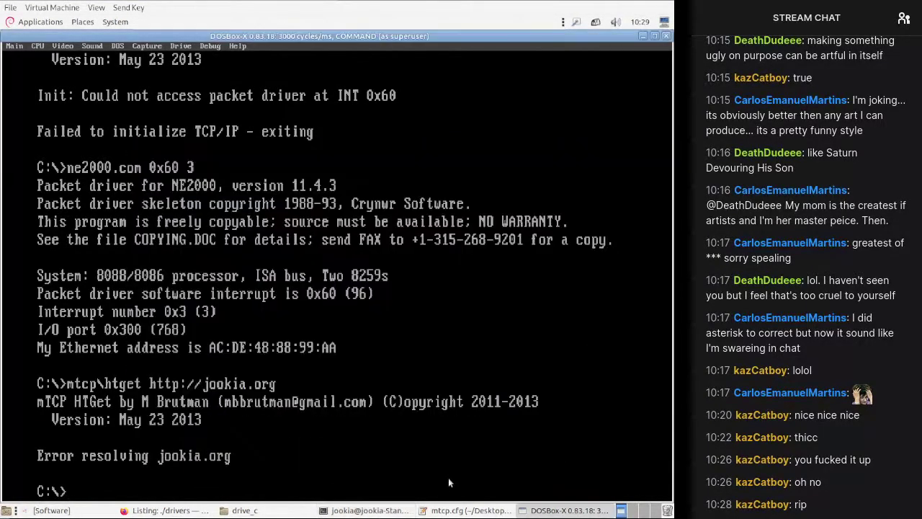
key(Up)
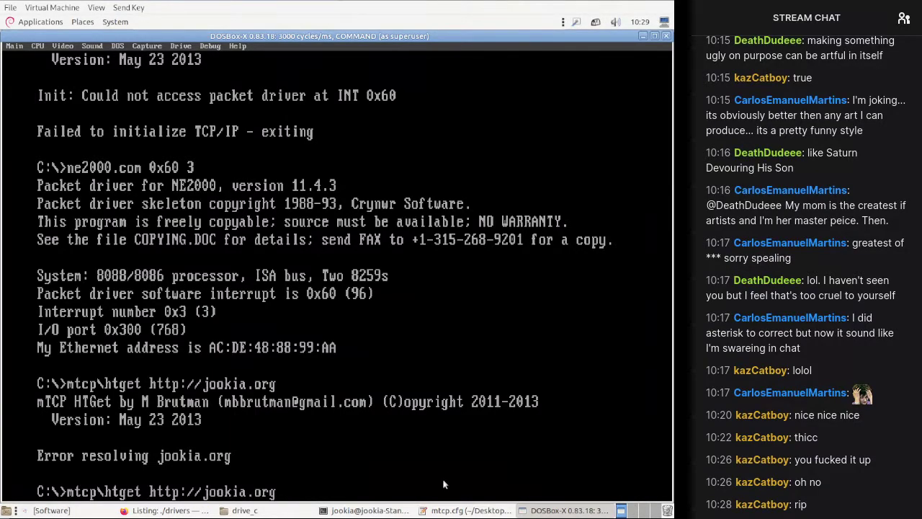
key(Up)
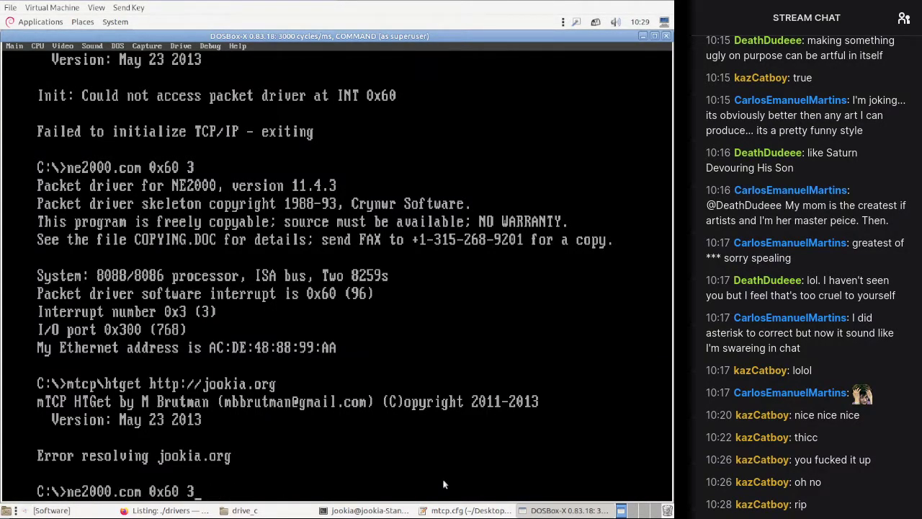
key(BackSpace)
text(-u)
key(Return)
Step: Load the NE2000 packet driver at software interrupt 0x60 with hardware interrupt 6
key(Up)
key(Up)
key(Up)
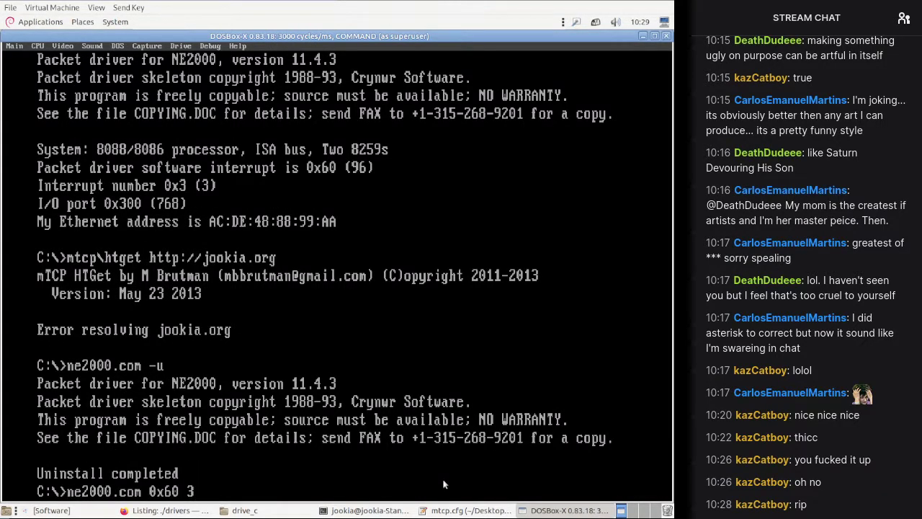
text(6)
key(Return)
key(Up)
key(Up)
key(Up)
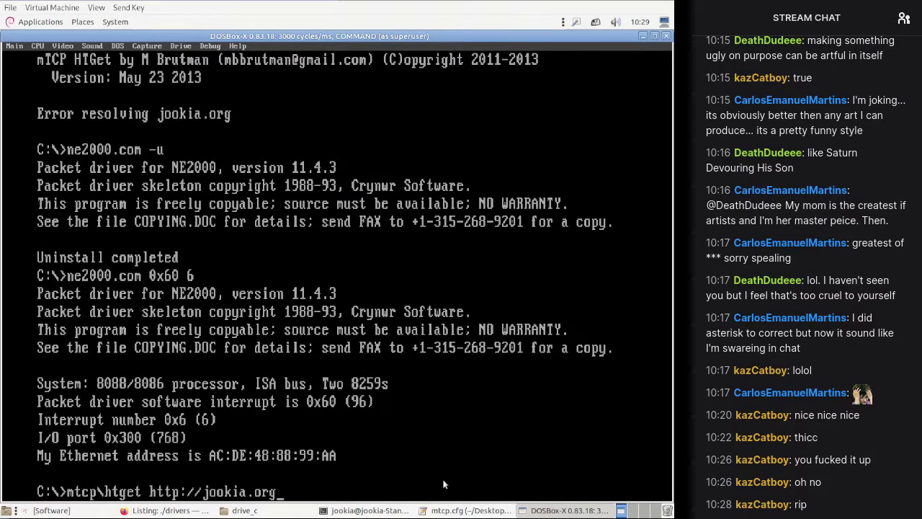
key(Return)
click(367, 510)
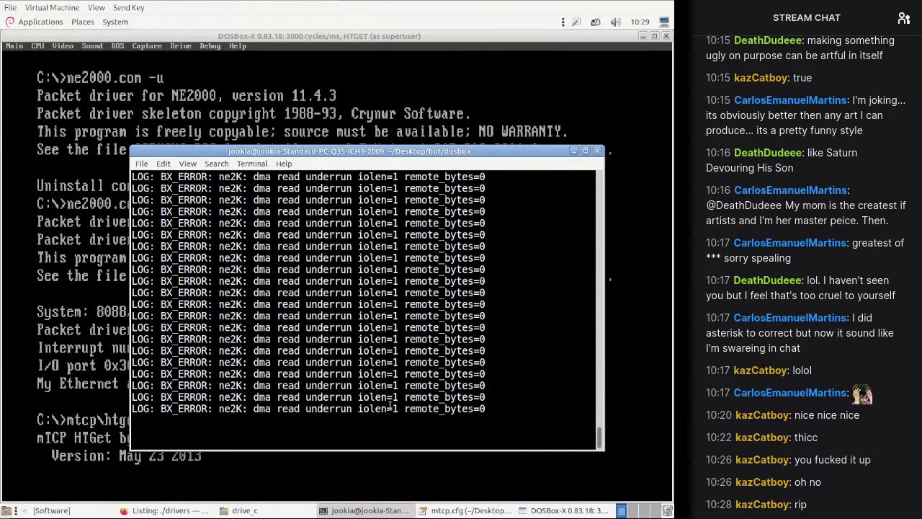
click(360, 474)
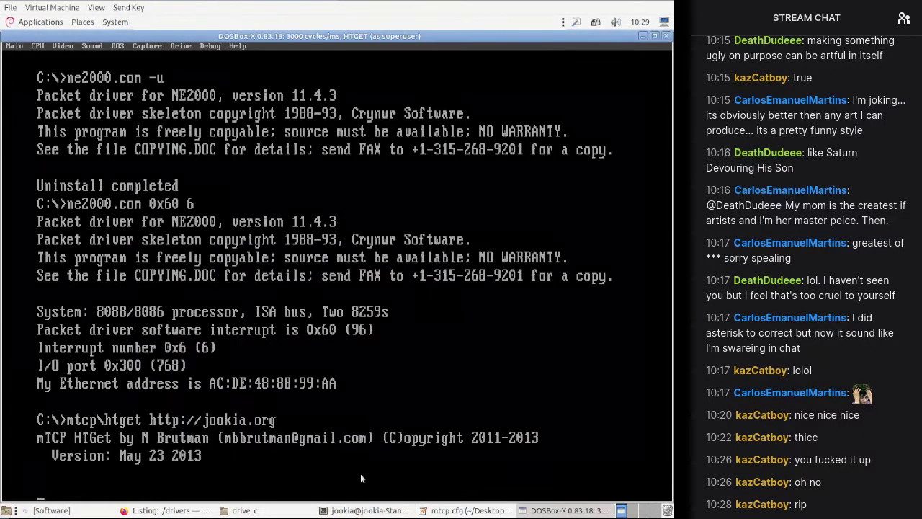
Step: Abort the running HTGET request and unload the packet driver with ne2000.com -u
key(Escape)
key(Up)
key(Up)
key(Up)
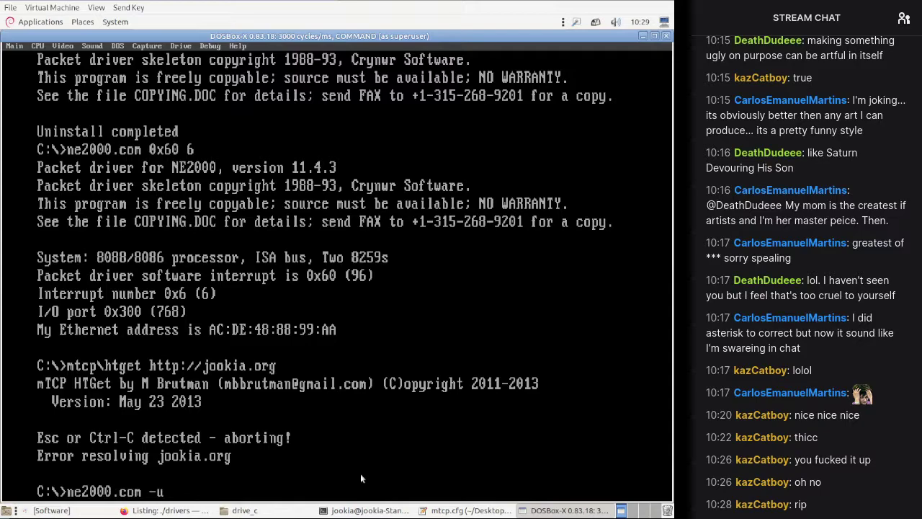
key(Return)
key(Up)
key(Return)
Step: Load the packet driver again with ne2000.com 0x60 3
key(Up)
key(Up)
key(Up)
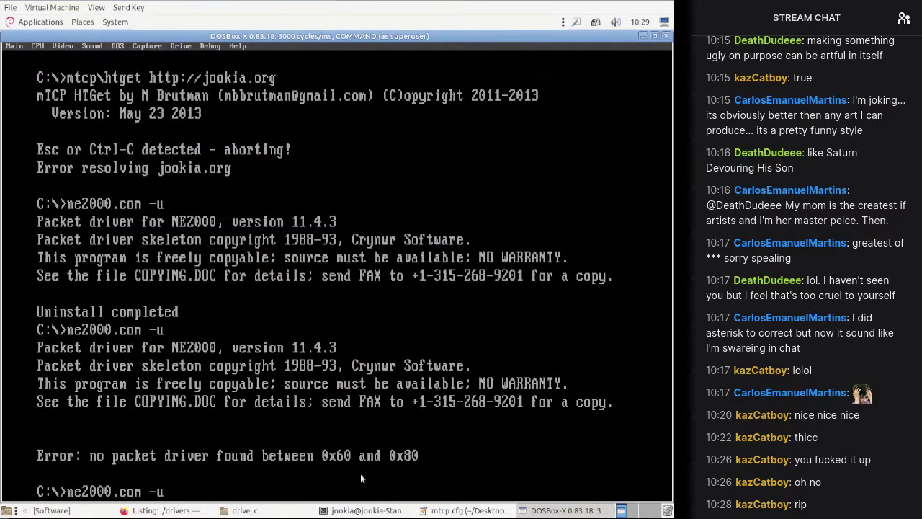
key(Down)
key(Up)
key(BackSpace)
text(3)
key(Return)
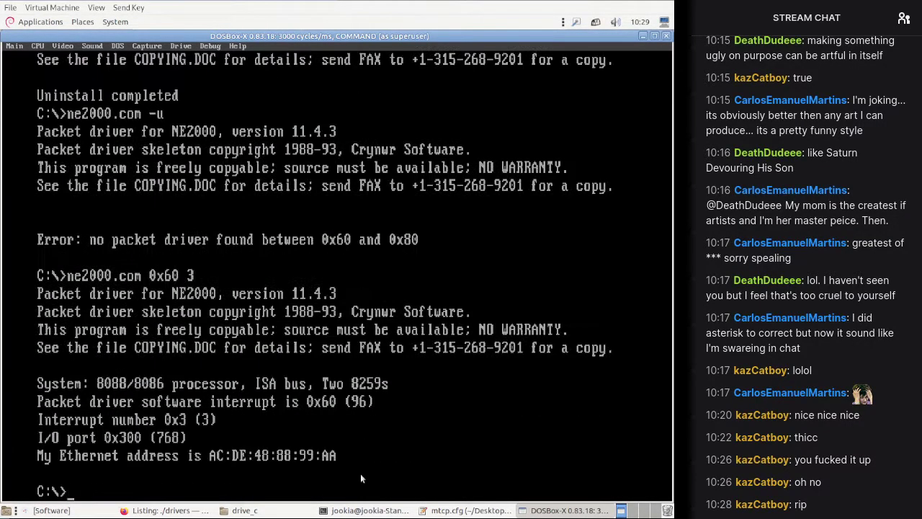
Step: Strip the comments and blank lines from mtcp.cfg, keeping only the packetint, hostname and network address settings, and save it
click(450, 509)
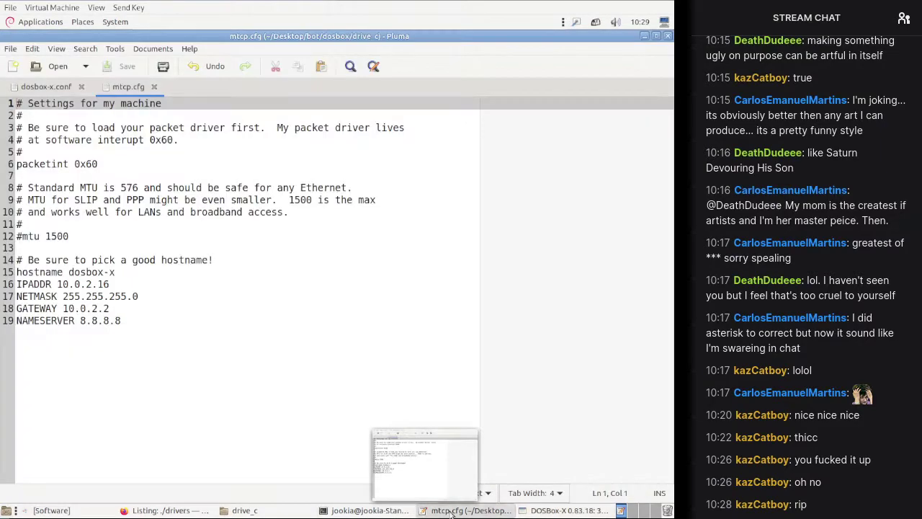
click(415, 291)
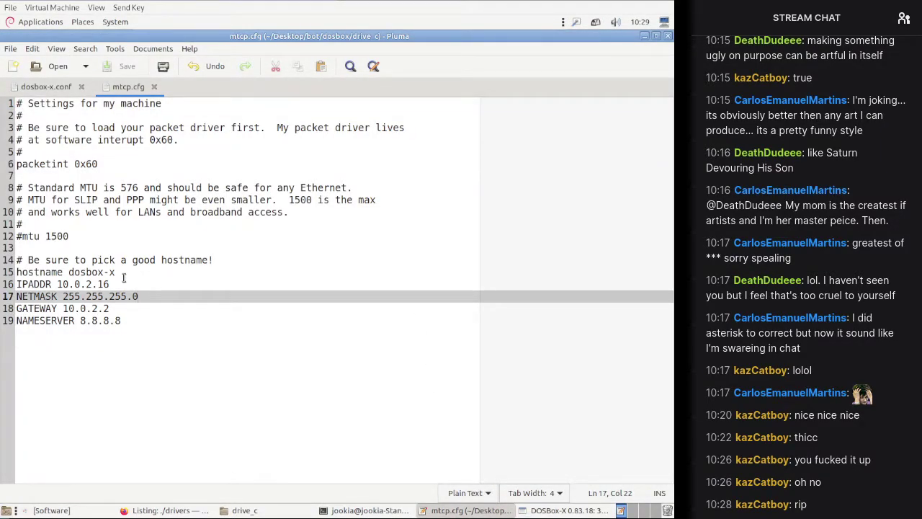
drag(233, 260, 178, 163)
key(Delete)
key(ctrl+shift+Home)
key(Delete)
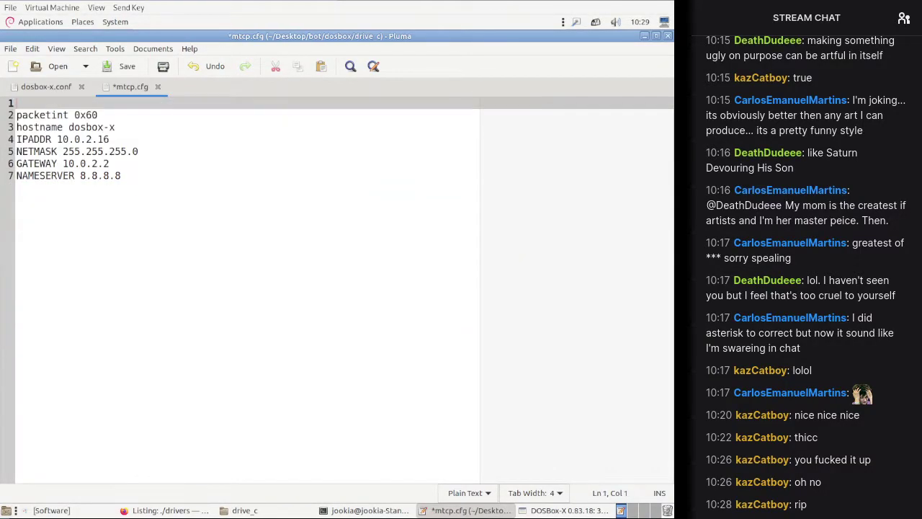
key(Delete)
key(ctrl+s)
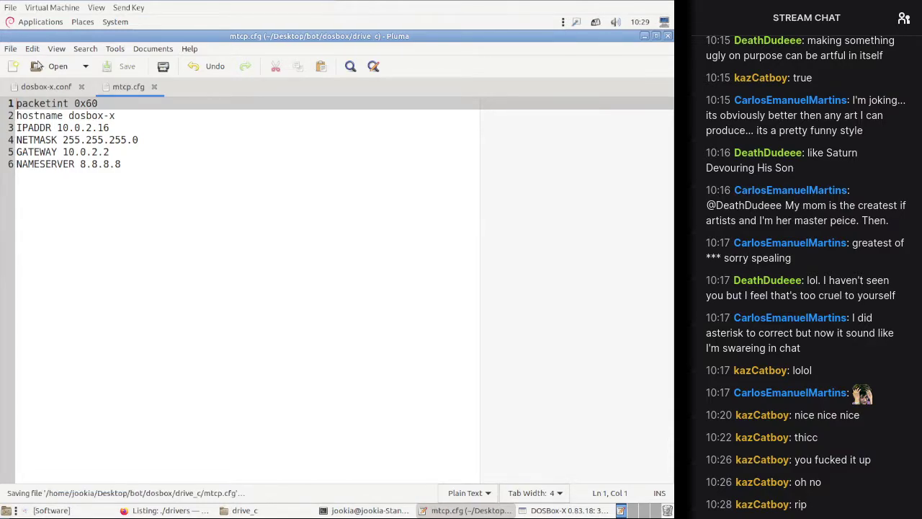
Step: Examine the NE2000, pcap and slirp ethernet settings in dosbox-x.conf
click(39, 87)
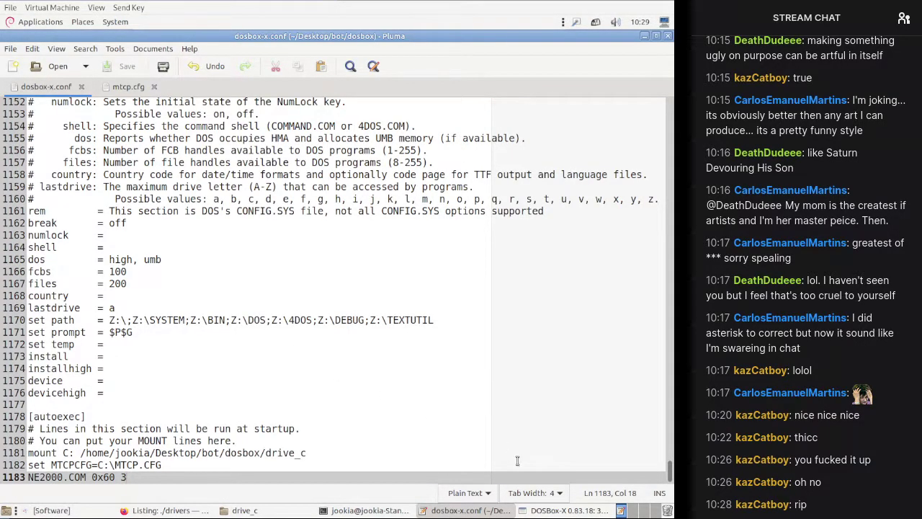
scroll(473, 364, up, 20)
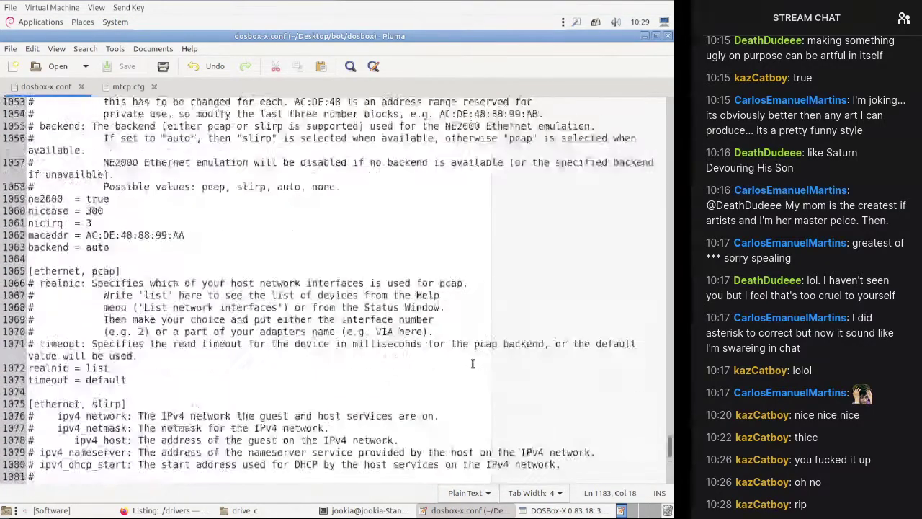
scroll(473, 364, down, 5)
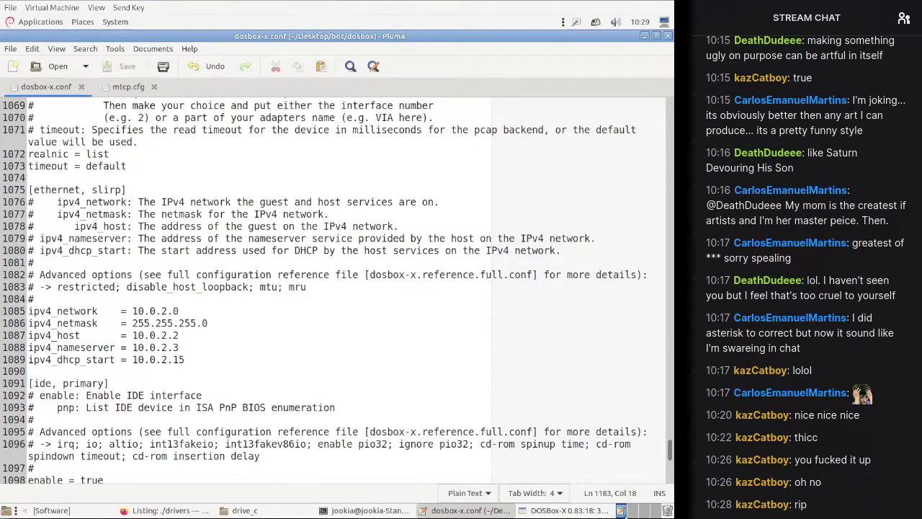
mouse_move(580, 510)
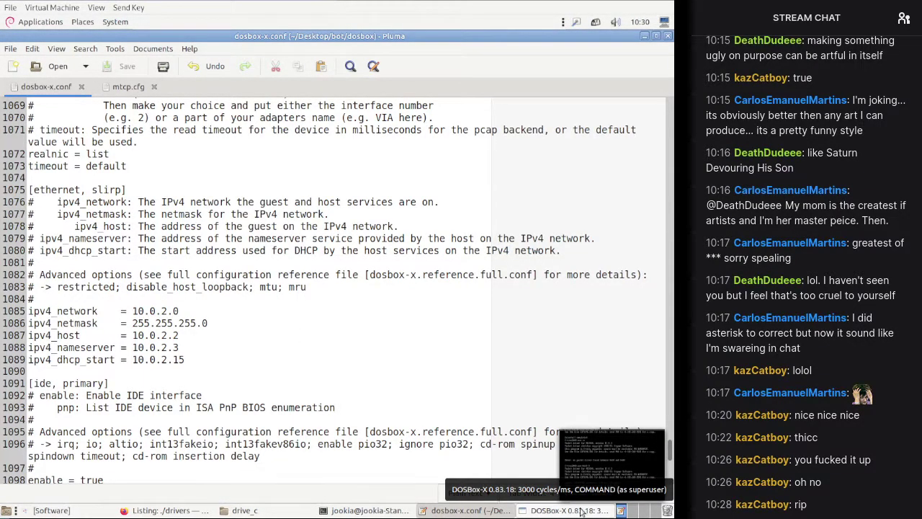
scroll(147, 253, up, 2)
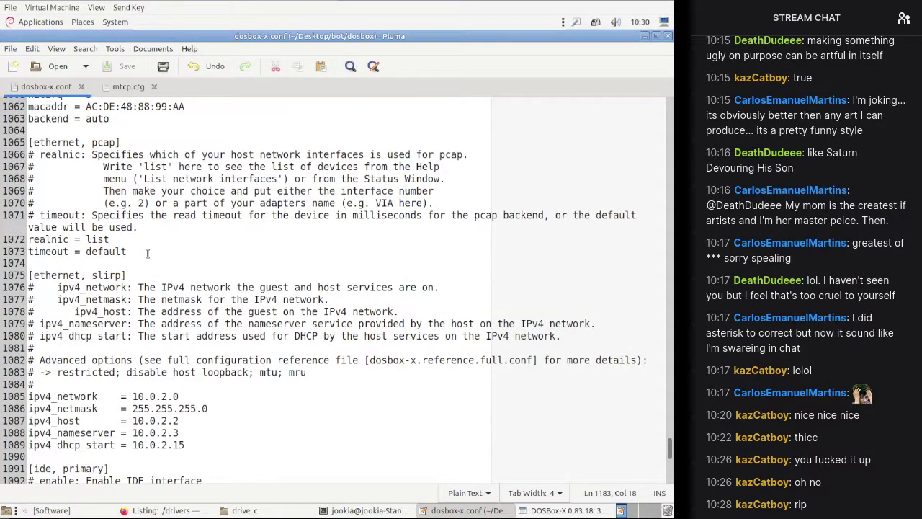
scroll(147, 253, up, 1)
Step: Set the NE2000 backend to slirp in the DOSBox-X Configuration Tool
click(565, 510)
click(14, 45)
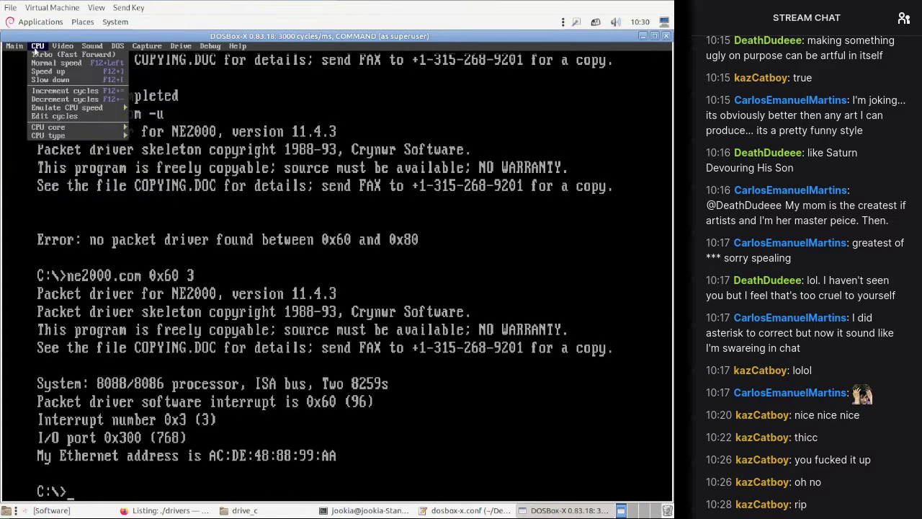
click(34, 53)
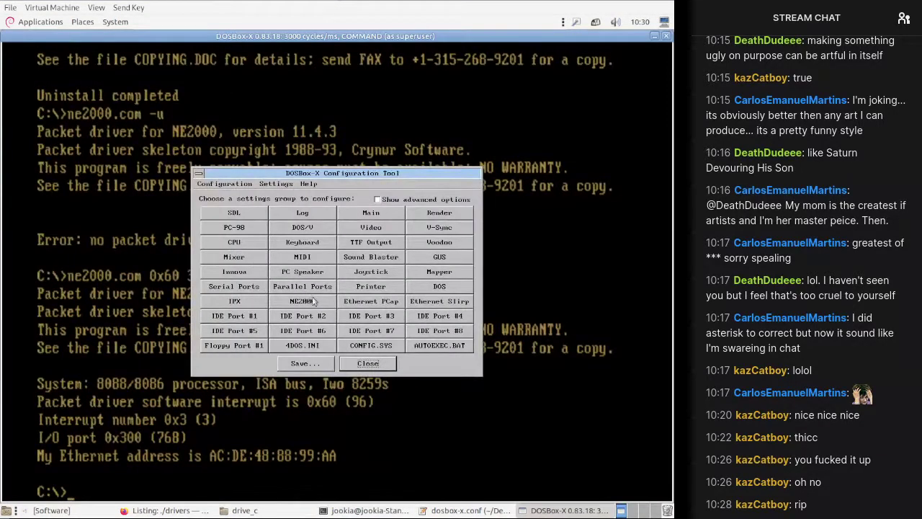
click(312, 300)
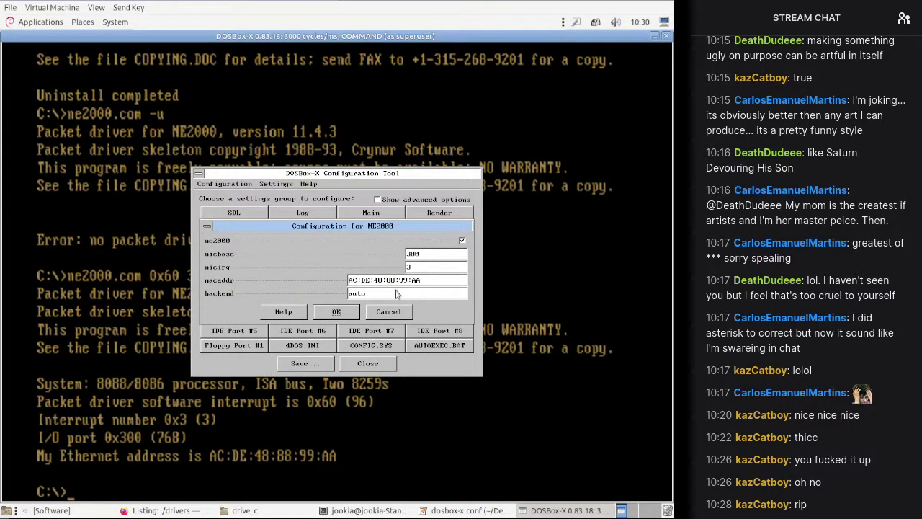
text(slirp)
click(348, 308)
Step: Save the configuration to dosbox-x.conf and restart DOSBox-X
click(317, 363)
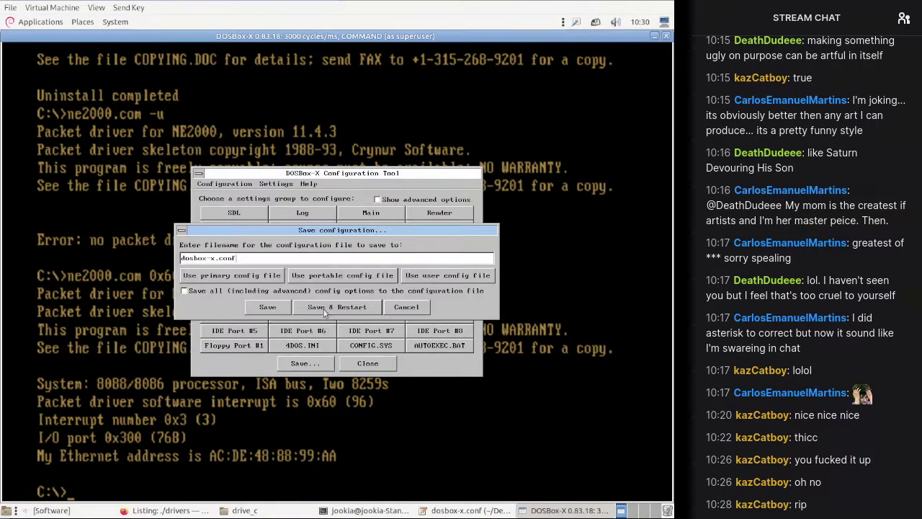
click(282, 307)
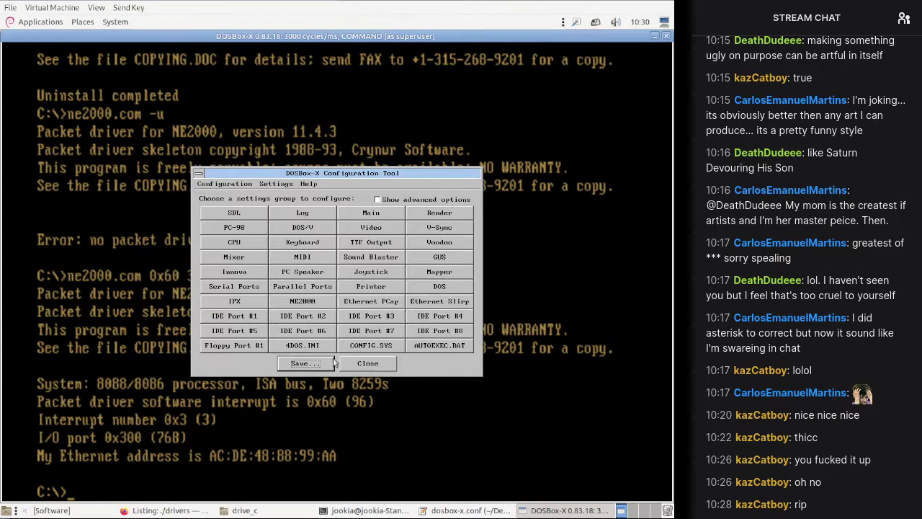
click(331, 362)
click(357, 307)
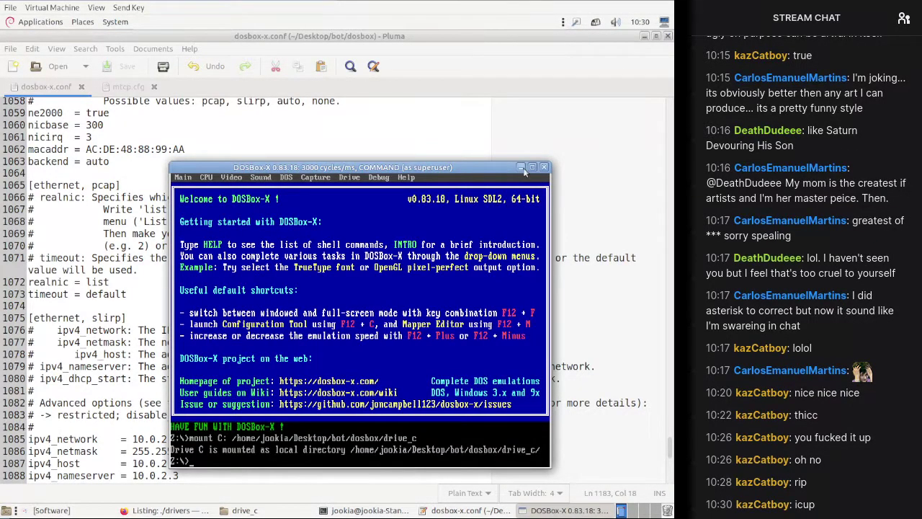
Step: Reload the changed dosbox-x.conf from disk in the text editor and check its autoexec section
click(544, 167)
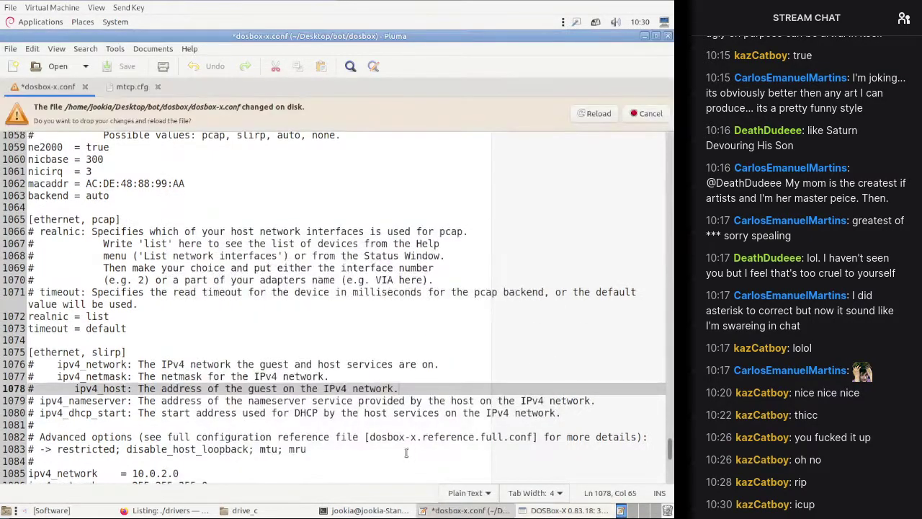
click(598, 114)
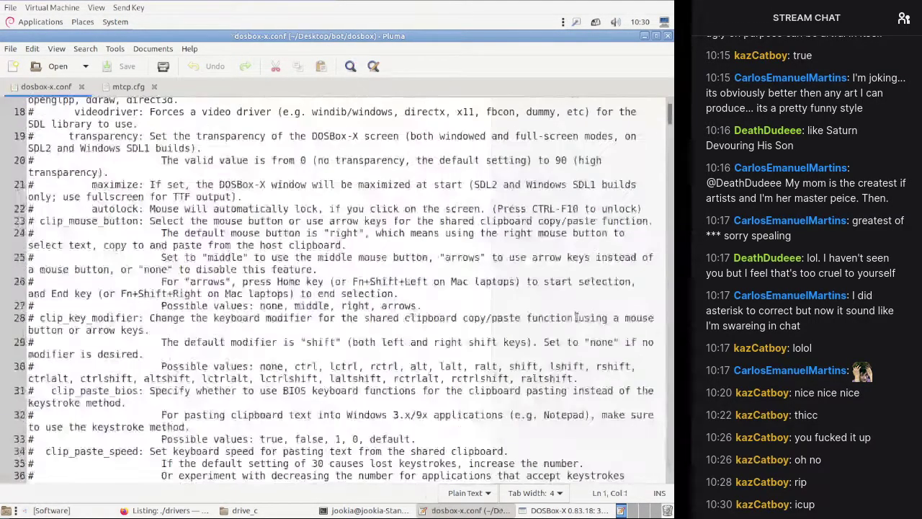
drag(670, 119, 670, 476)
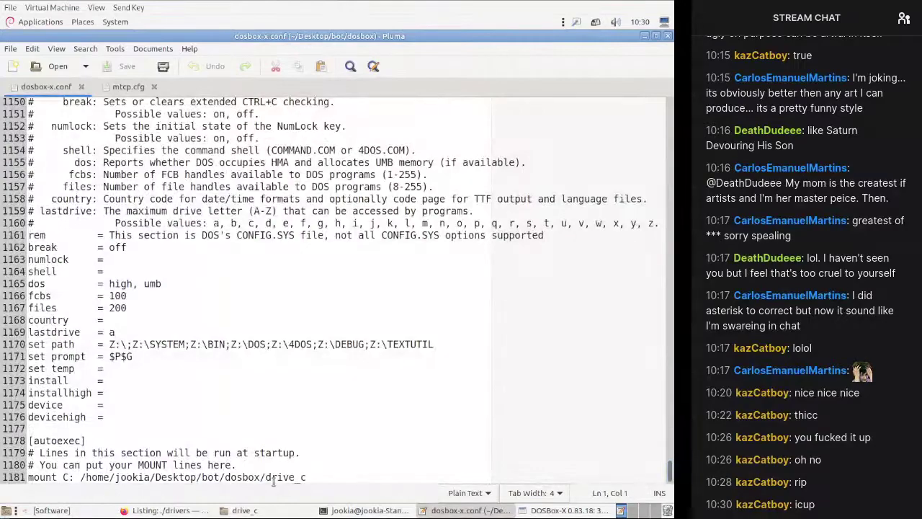
drag(315, 478, 315, 445)
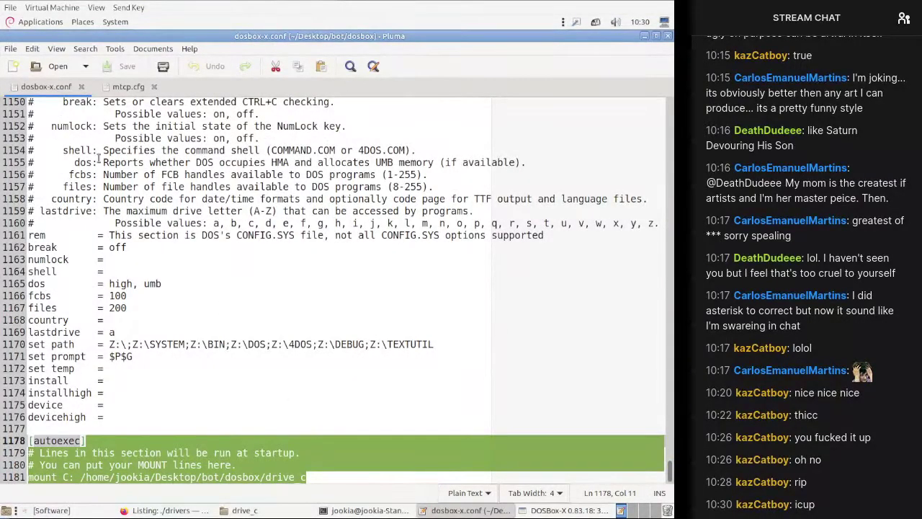
click(187, 357)
click(38, 52)
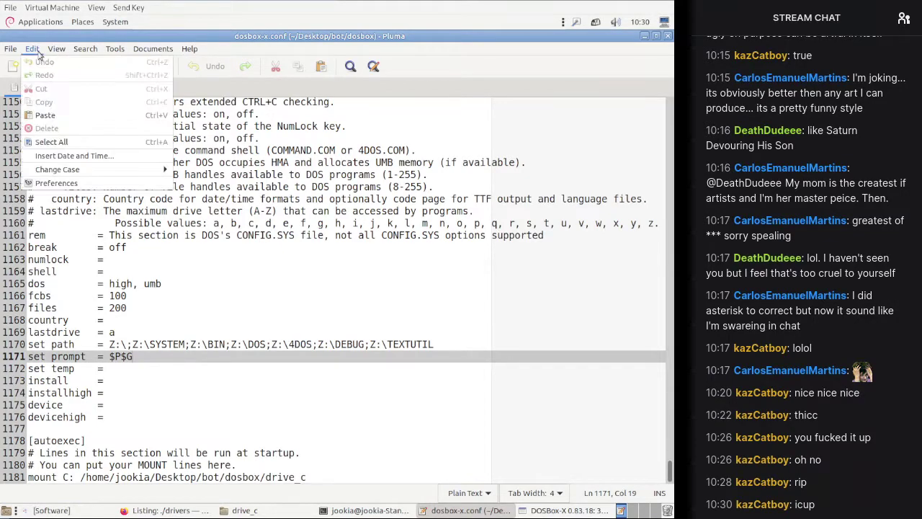
Step: Close dosbox-x.conf and reopen it from the dosbox folder
key(ctrl+w)
click(274, 511)
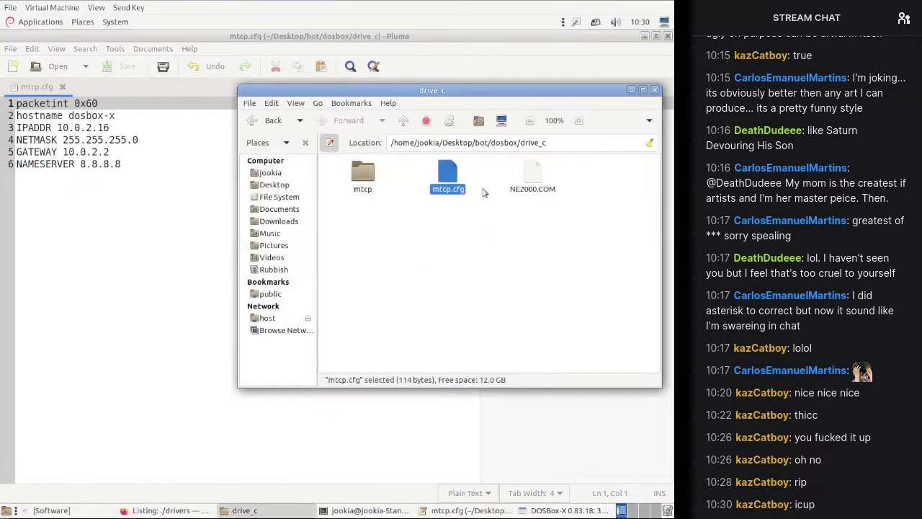
double_click(448, 180)
click(407, 274)
click(403, 120)
double_click(447, 176)
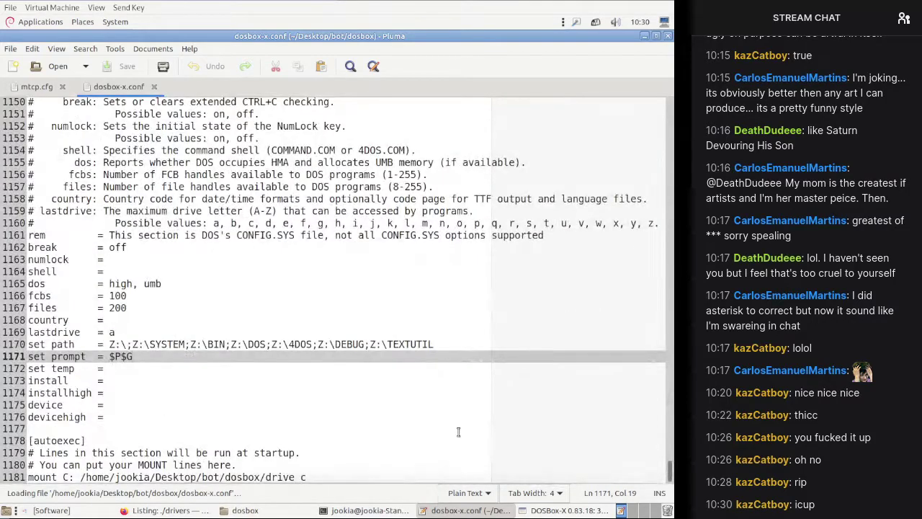
Step: Switch to DOSBox-X, maximize it, and load the NE2000 packet driver with software interrupt 0x60 and hardware interrupt 3
click(369, 510)
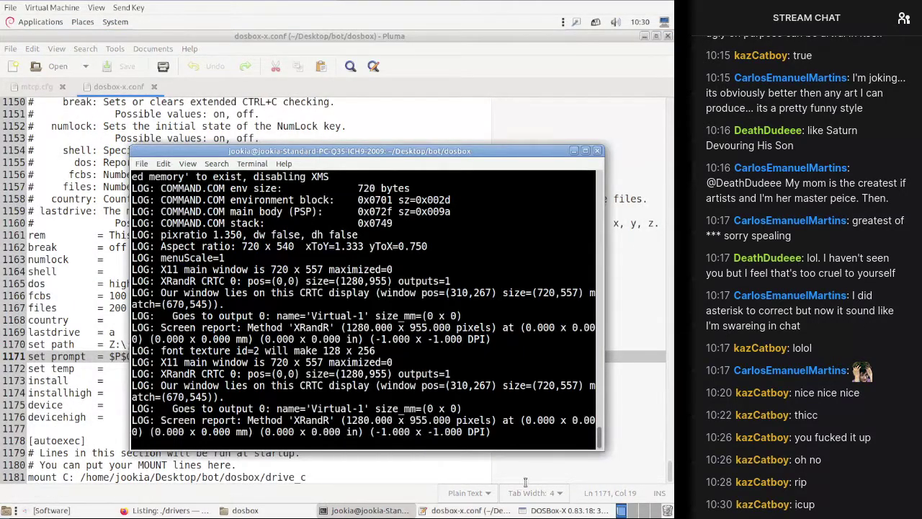
click(526, 511)
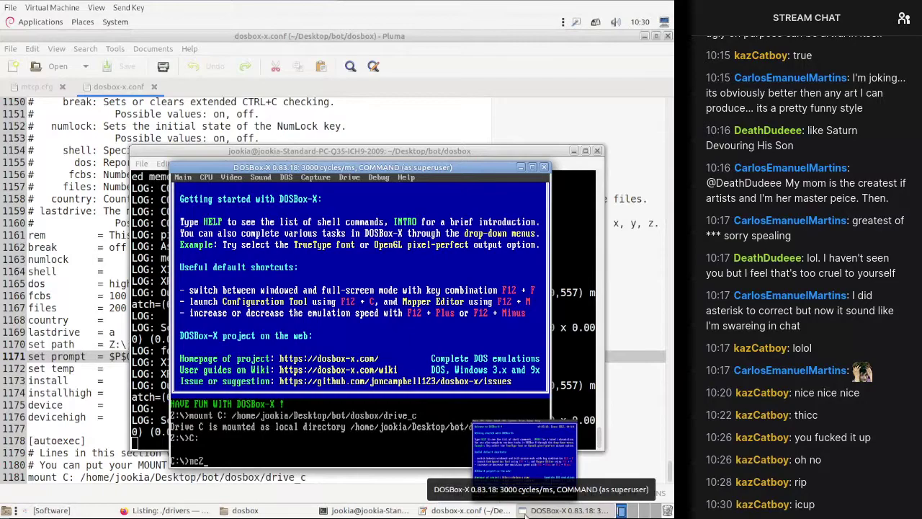
click(532, 167)
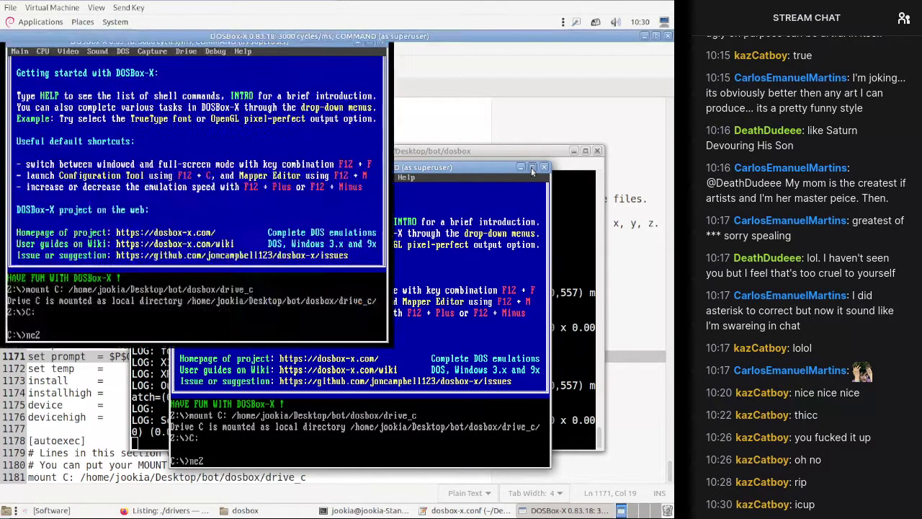
text(000)
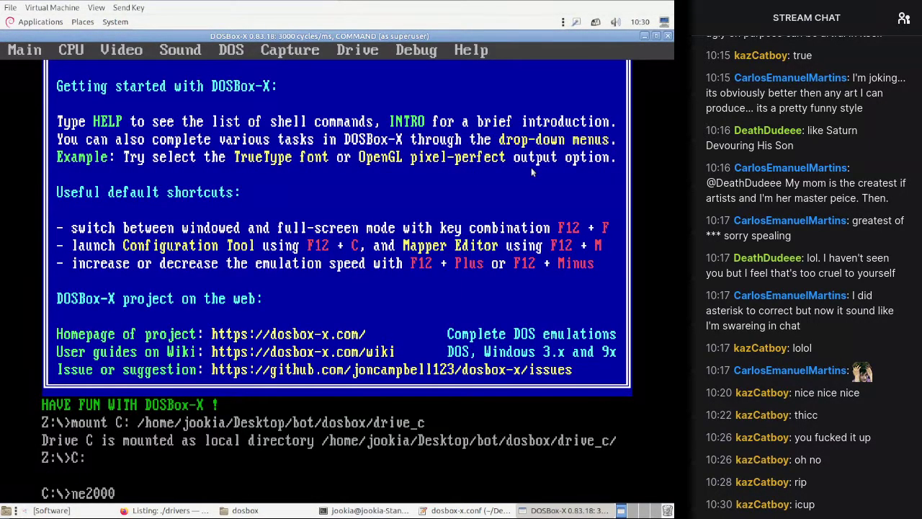
text( 0x60)
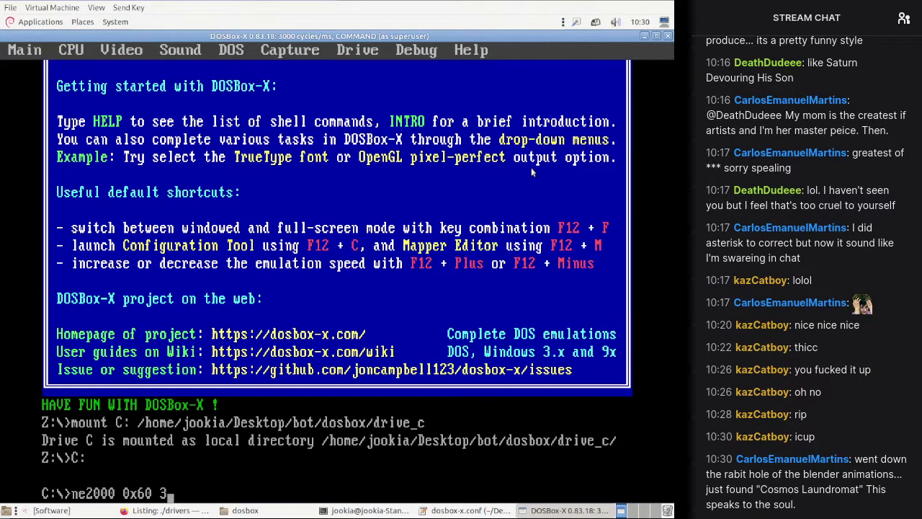
text( 3)
key(Return)
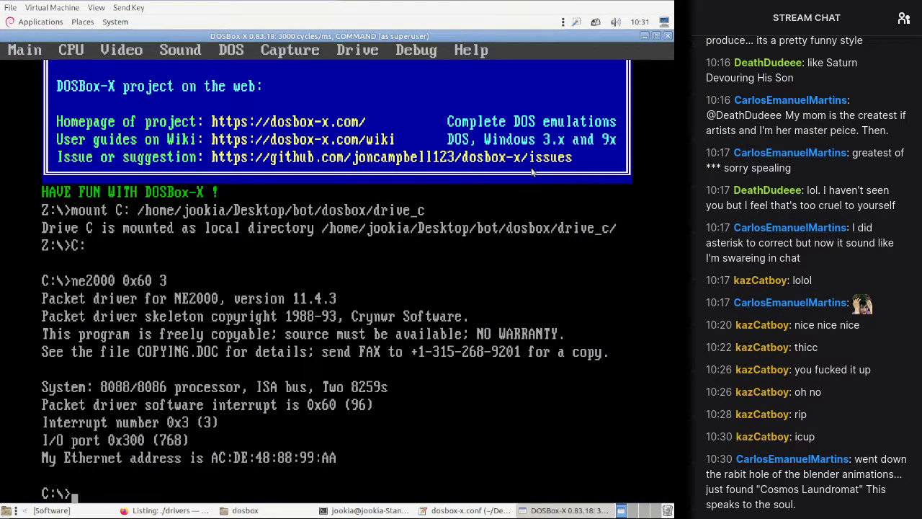
Step: List the contents of drive C and try to run the DHCP client from the mtcp directory
text(dir)
key(Return)
text(mtcp\dhcp)
key(Tab)
key(Return)
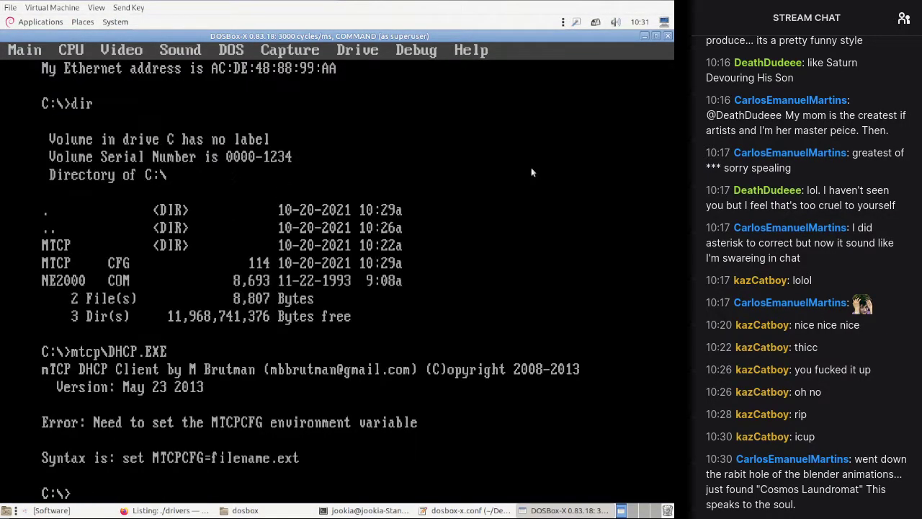
Step: Set the MTCPCFG environment variable to C:\MTCP.CFG
text(set MTCPCFG=C:\MTCP.C)
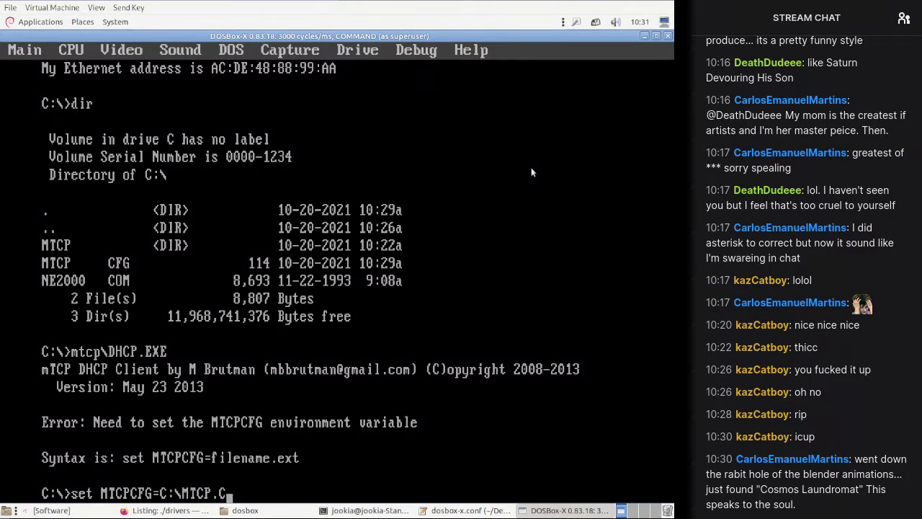
text(FG)
key(Return)
text(MTCP\DHCP.EXE)
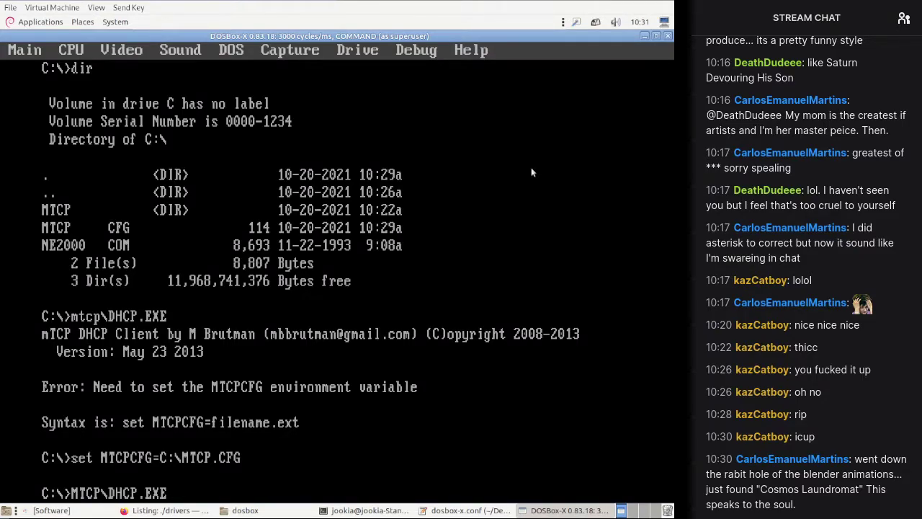
key(Tab)
key(Tab)
key(Tab)
key(Tab)
text(http://jookia.org)
key(Return)
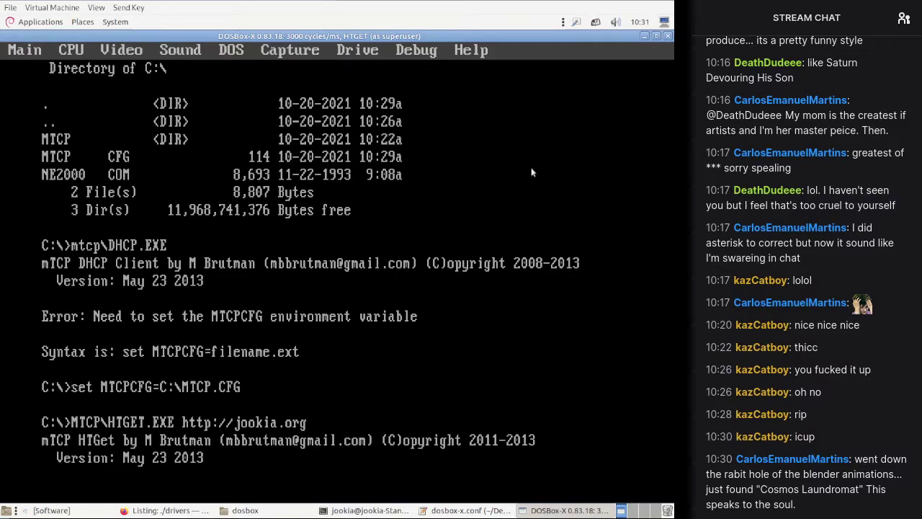
click(364, 509)
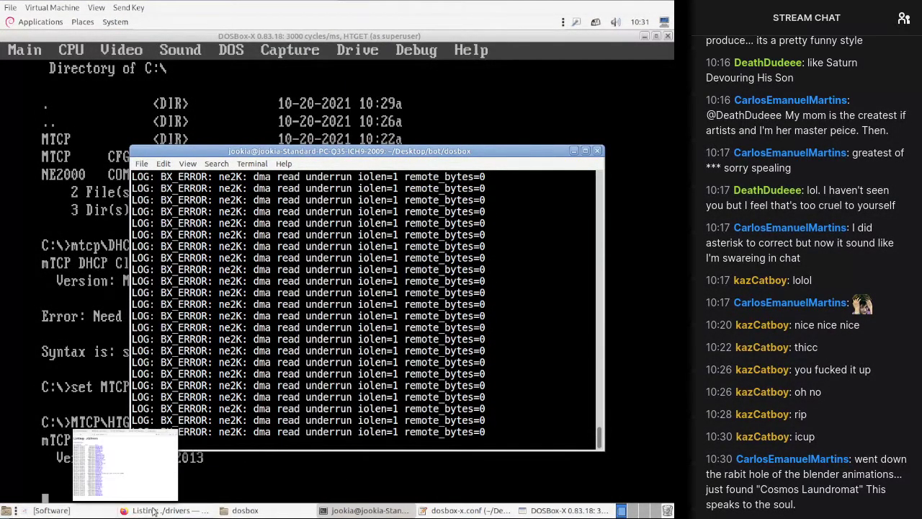
Step: Append a C: line and a line starting with NE2000.COM to the autoexec section of dosbox-x.conf
click(468, 510)
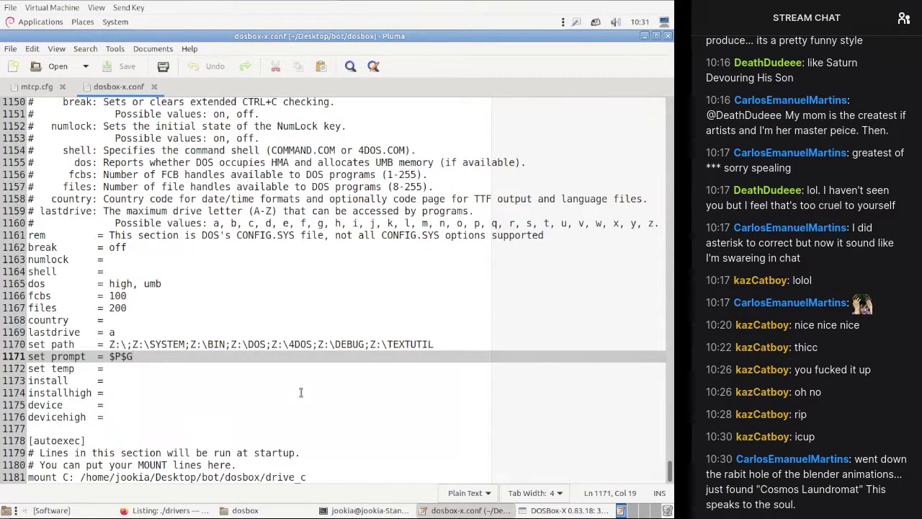
key(ctrl+End)
key(Return)
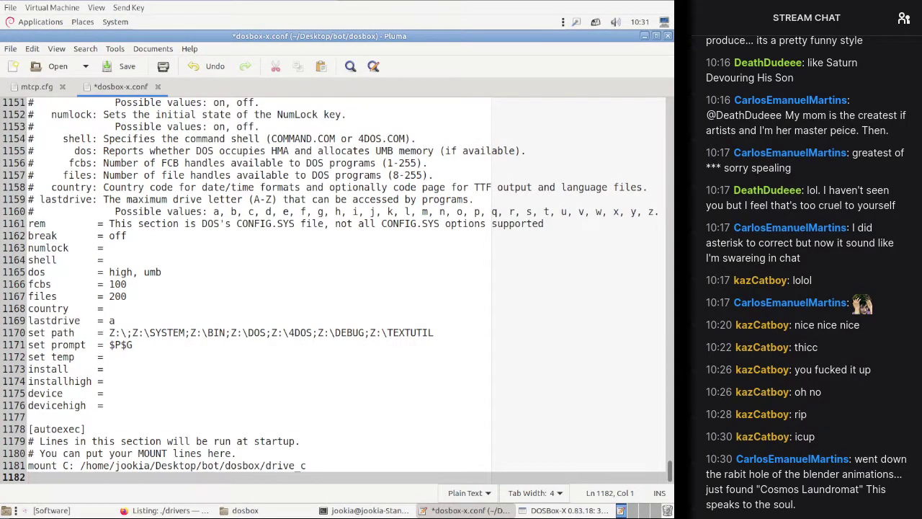
text(C:)
key(Return)
text(NE2000)
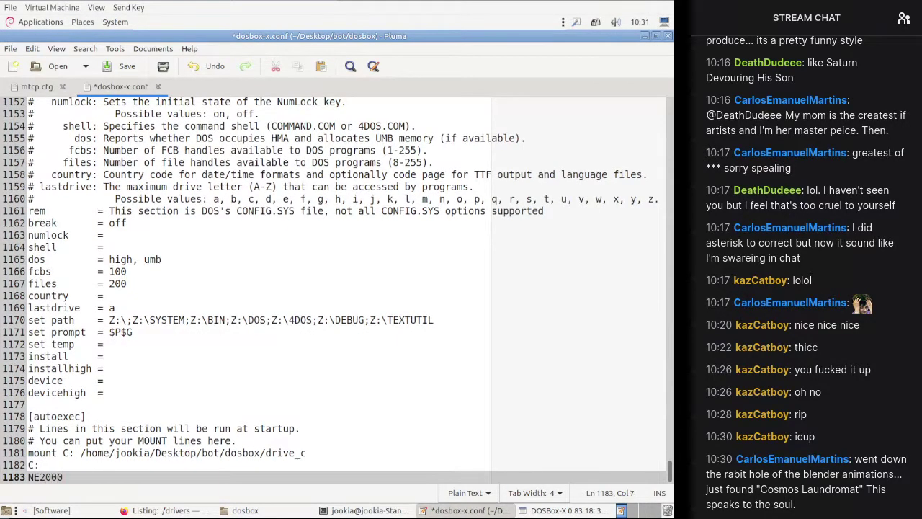
text(.COM -)
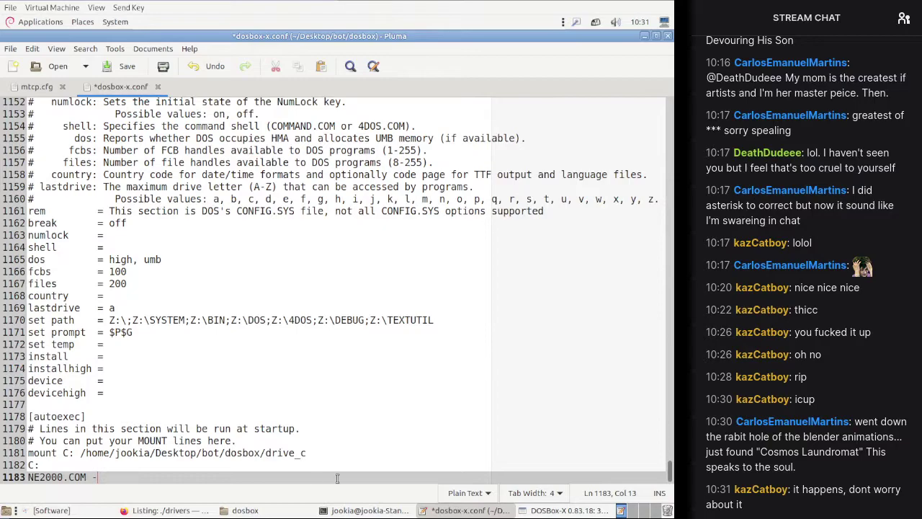
Step: Run MTCP\DHCP.EXE in DOSBox-X to request an address, and check the log output in the terminal
click(528, 510)
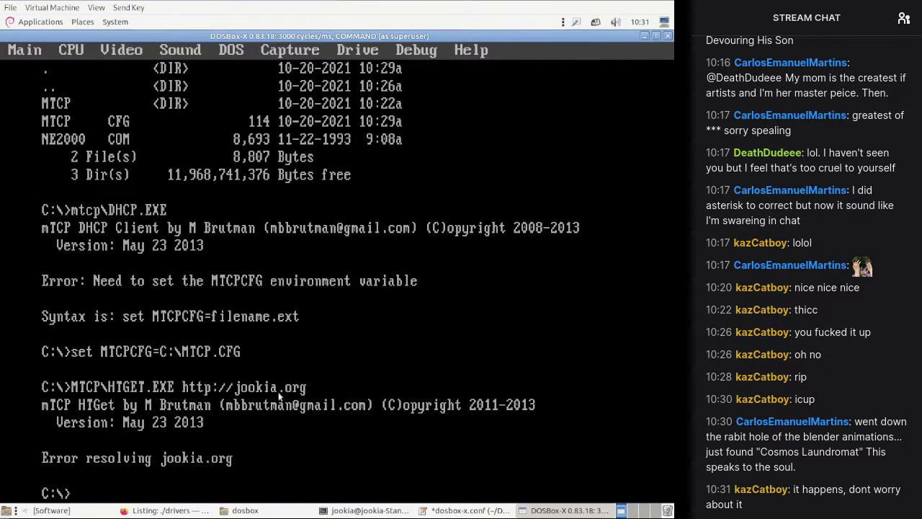
text(MTCP\DHCP.EXE)
key(Return)
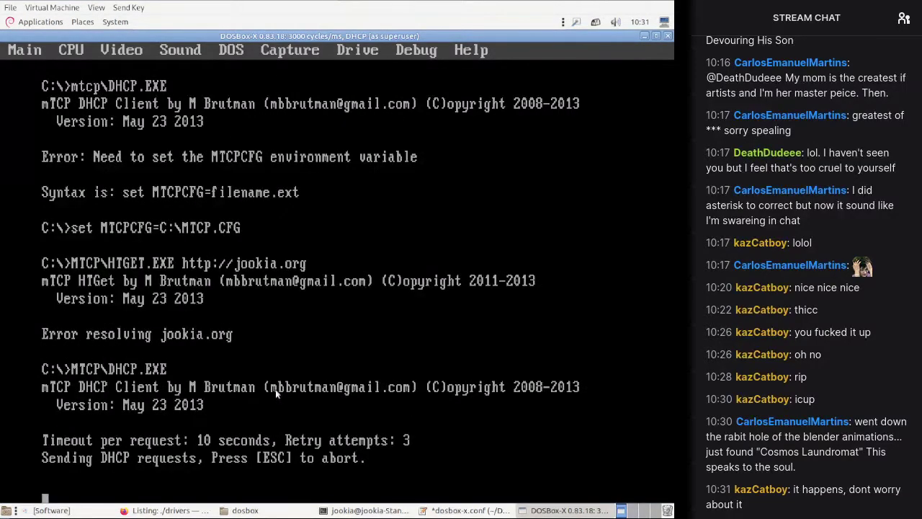
click(368, 510)
key(Return)
key(Return)
key(Return)
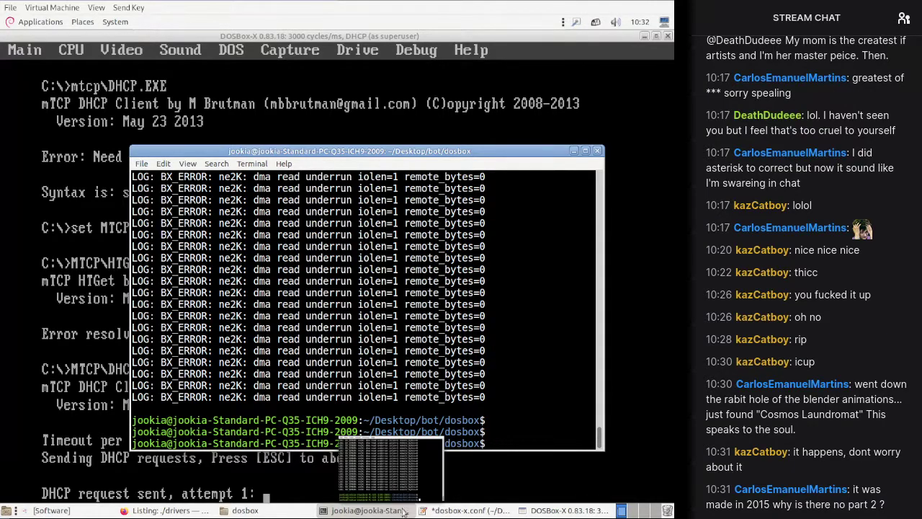
Step: Remove the trailing dash from the NE2000.COM line, save dosbox-x.conf, and close both configuration files and the text editor
click(465, 510)
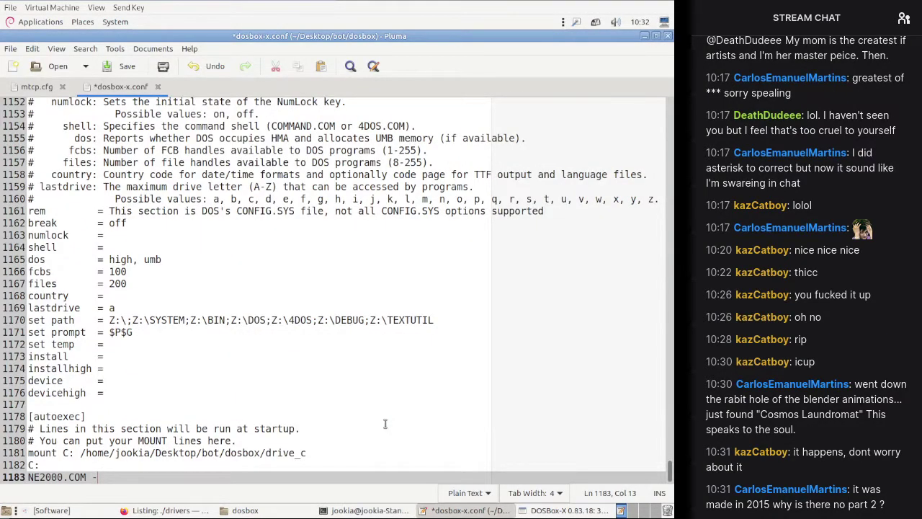
key(BackSpace)
key(ctrl+s)
key(ctrl+w)
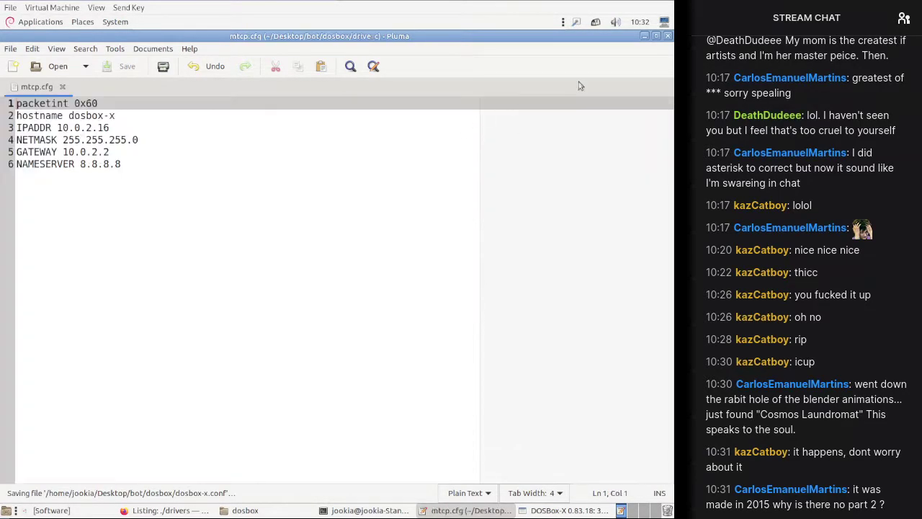
key(ctrl+w)
click(667, 35)
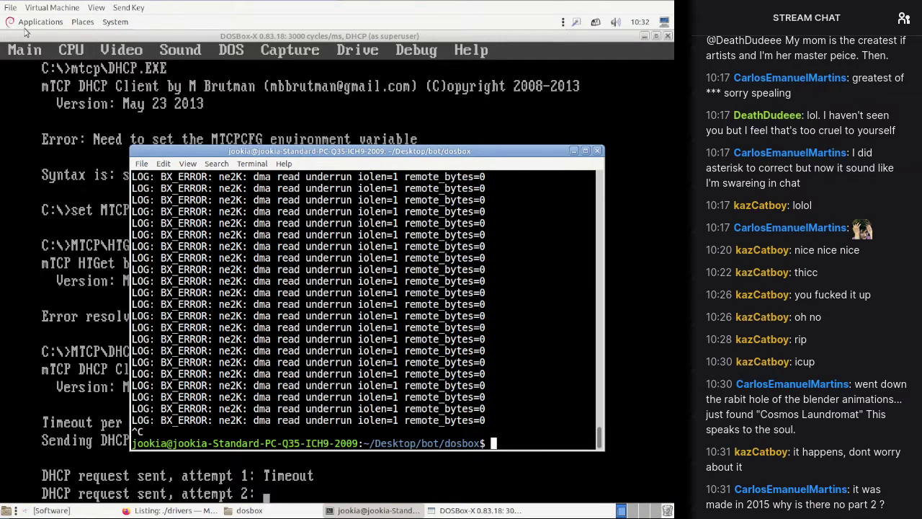
Step: Quit DOSBox-X while the DHCP client is still running, confirming the exit
click(625, 32)
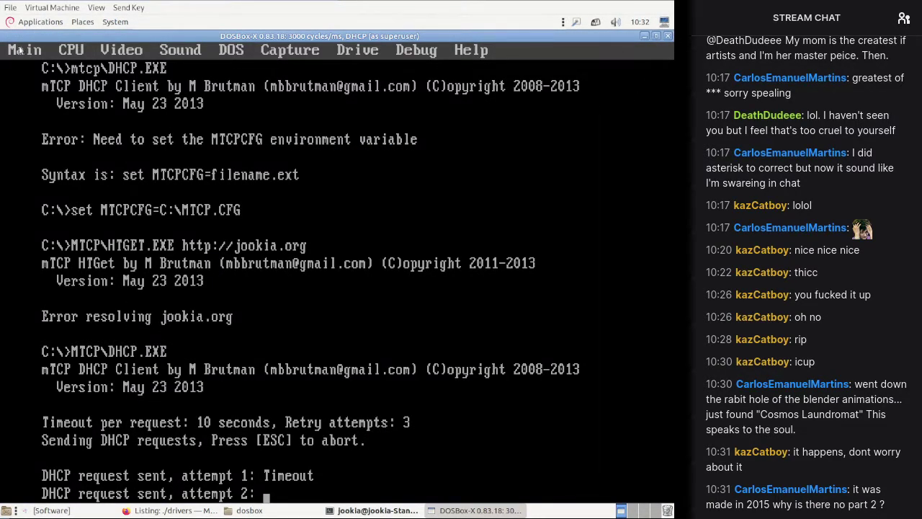
click(394, 511)
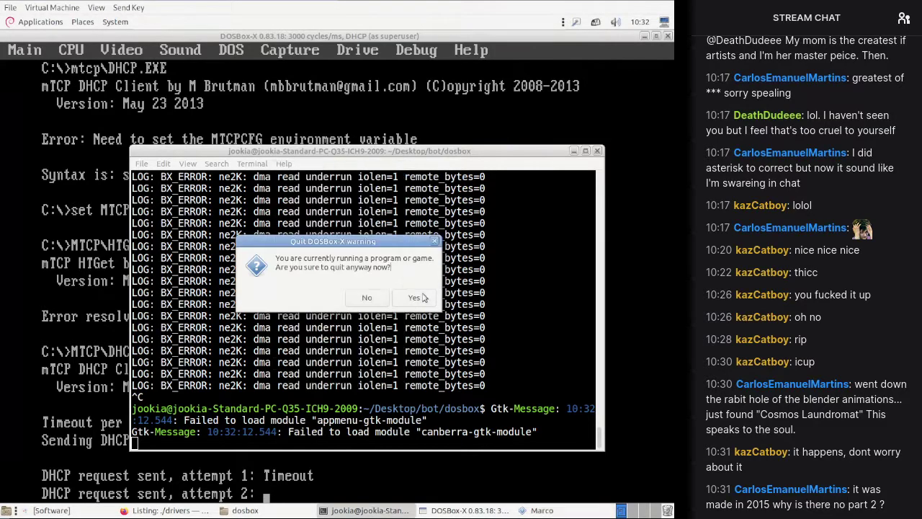
click(424, 296)
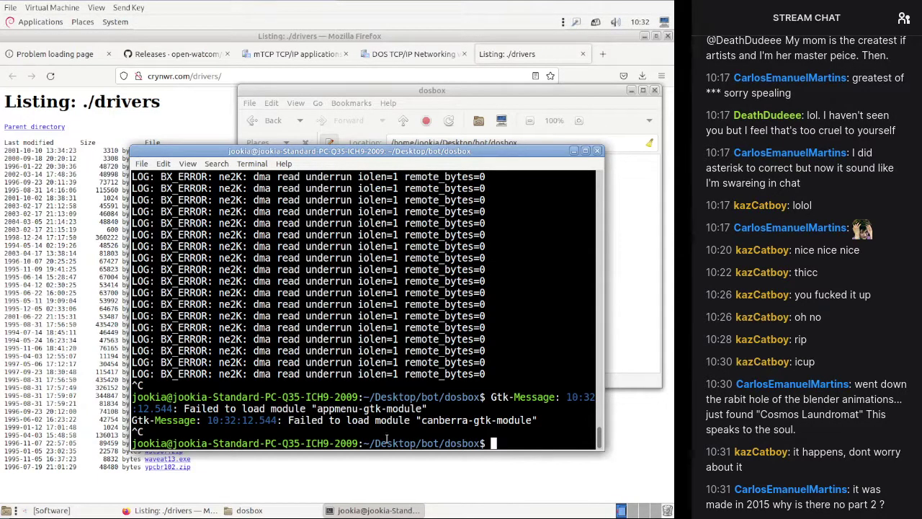
click(70, 23)
mouse_move(40, 22)
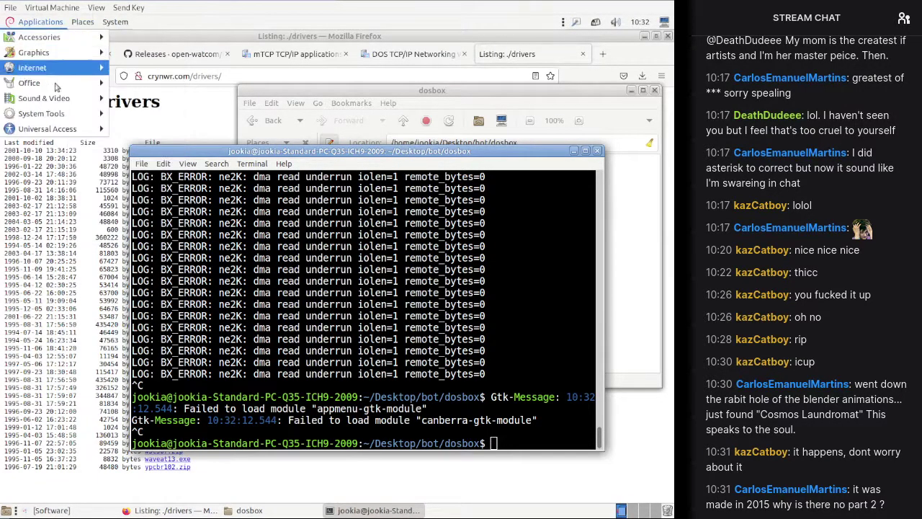
mouse_move(41, 113)
click(309, 409)
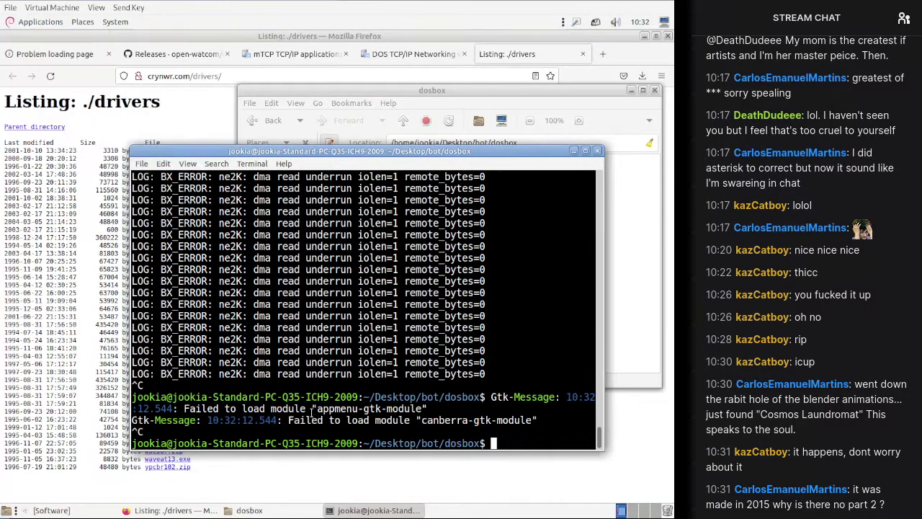
Step: List the installed Flatpak packages in the terminal and check the installed DOSBox-X version
text(flatpak list)
key(Return)
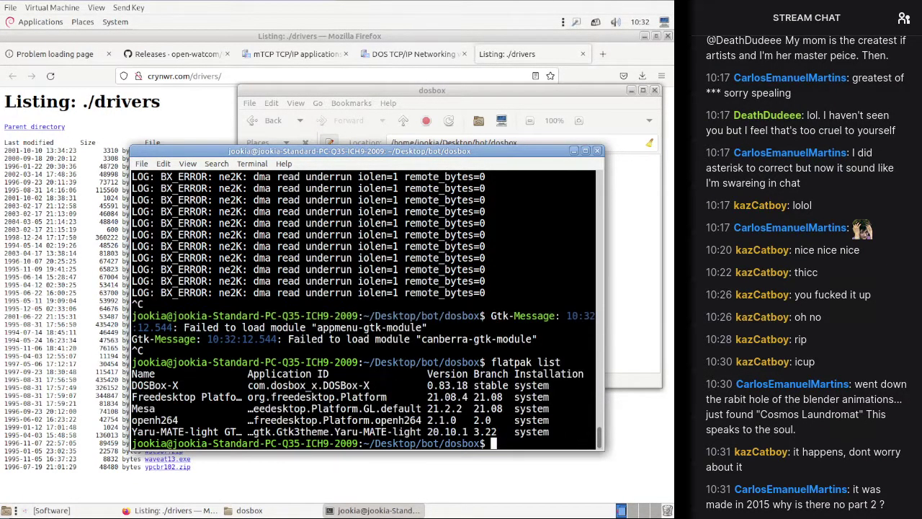
click(585, 150)
double_click(320, 432)
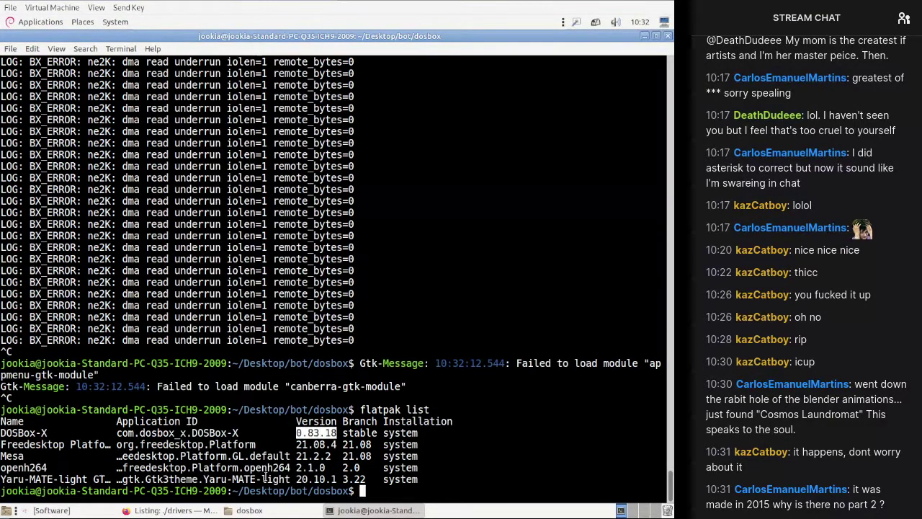
Step: Switch to Firefox, search the web for dosbox-x in a new tab, and open the official DOSBox-X site
click(172, 510)
key(ctrl+t)
text(dosbox-x)
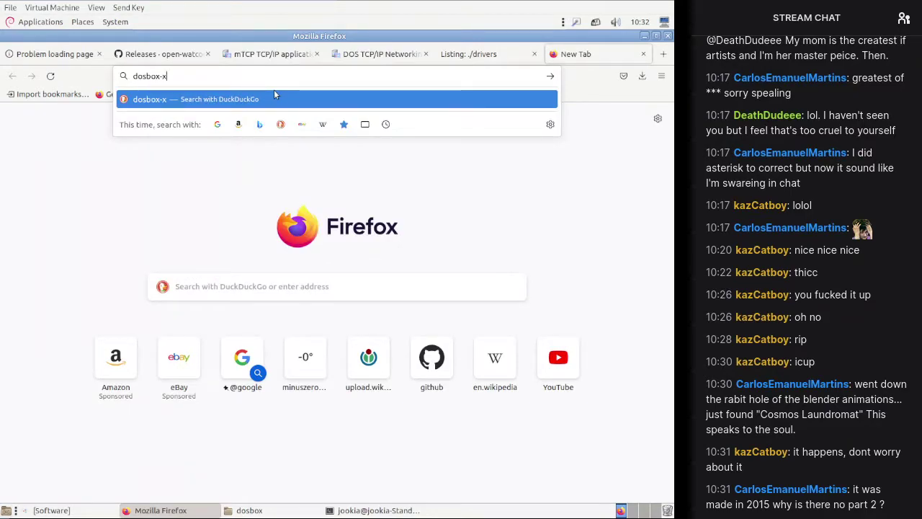
key(Return)
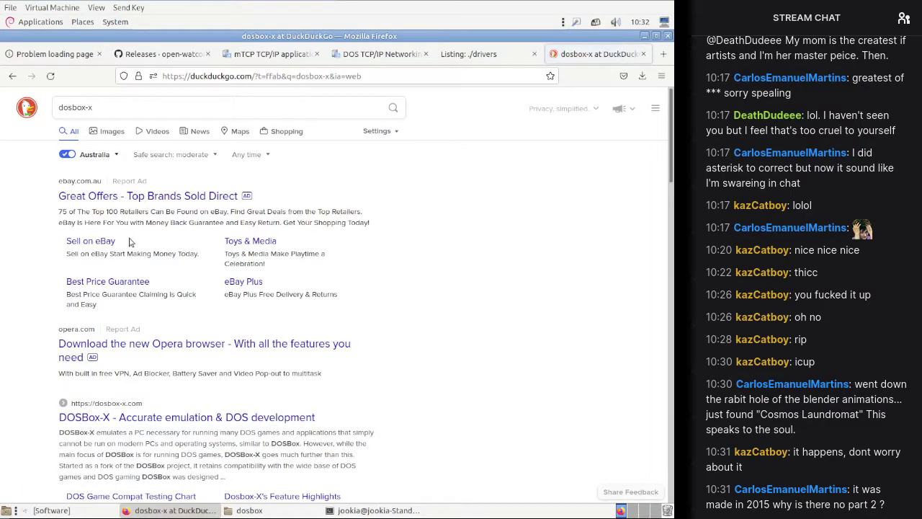
scroll(151, 328, down, 3)
click(173, 301)
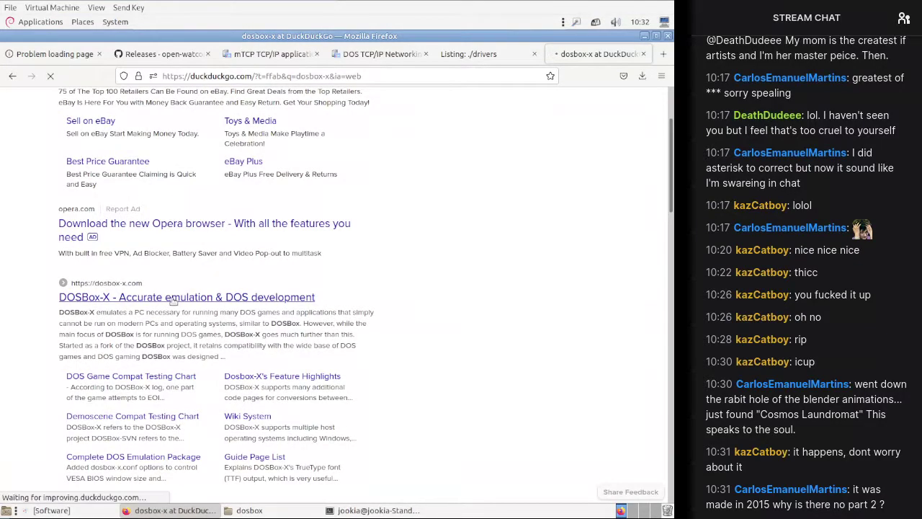
Step: Open the DOSBox-X 0.83.18 release notes and read through the list of changes
scroll(172, 288, down, 5)
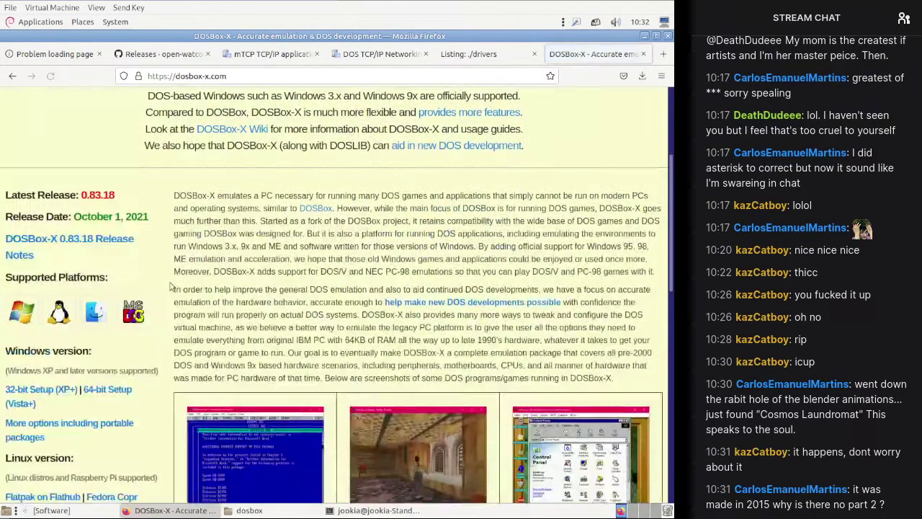
click(122, 245)
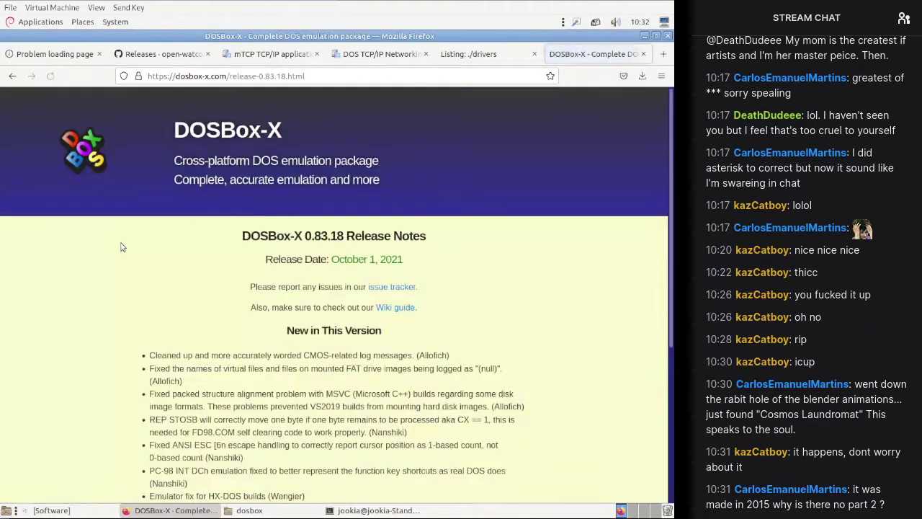
scroll(155, 259, down, 4)
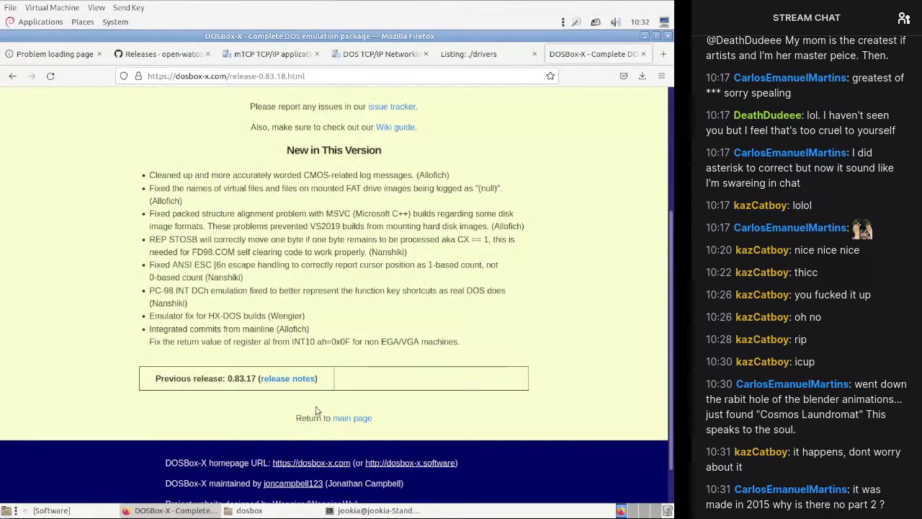
scroll(182, 208, down, 1)
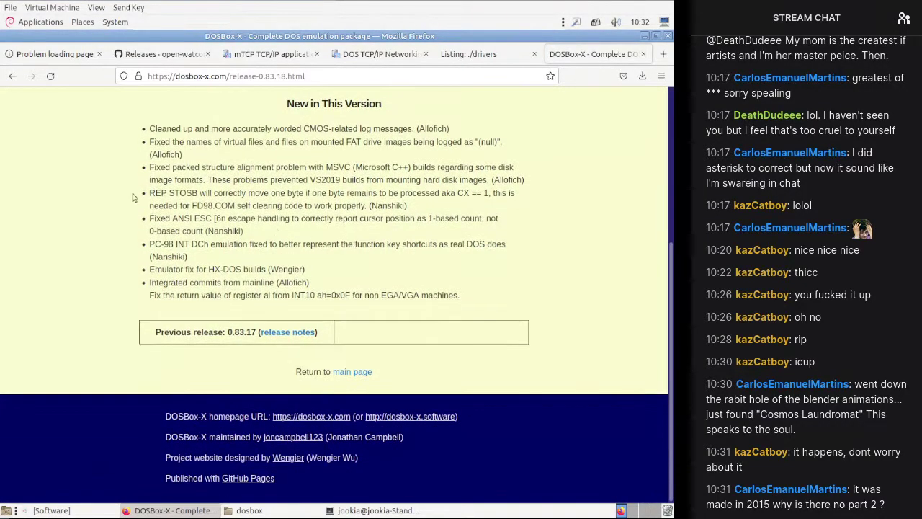
Step: Open the DOSBox-X issue tracker on GitHub, search the open issues for network, and look through the matching titles
click(13, 76)
scroll(259, 222, down, 10)
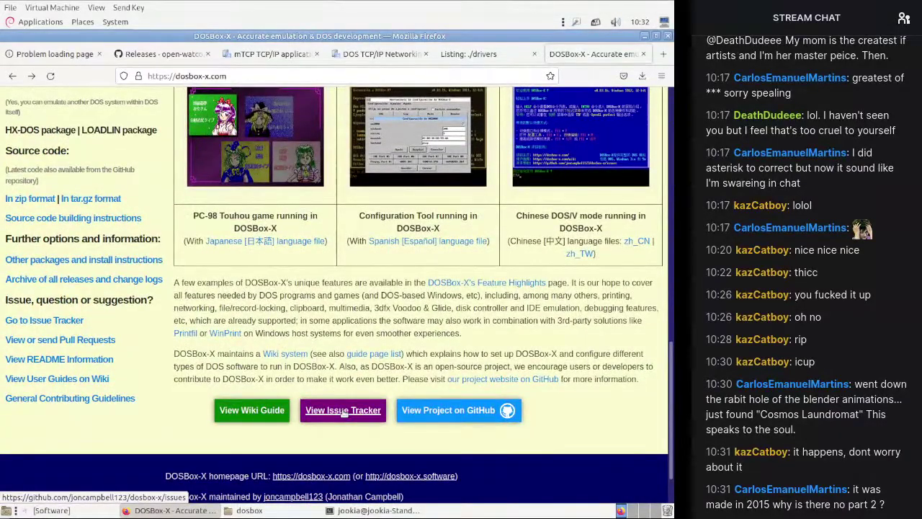
click(344, 411)
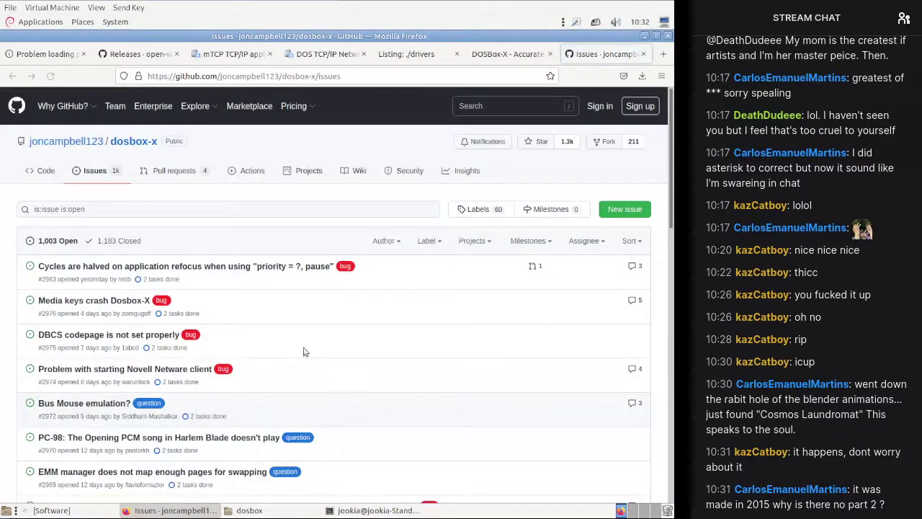
click(182, 210)
text(network)
key(Return)
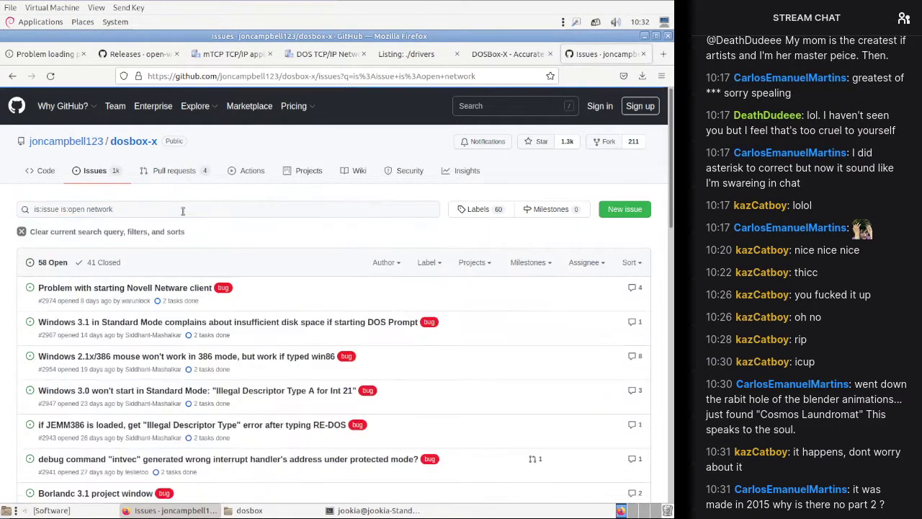
scroll(183, 209, down, 5)
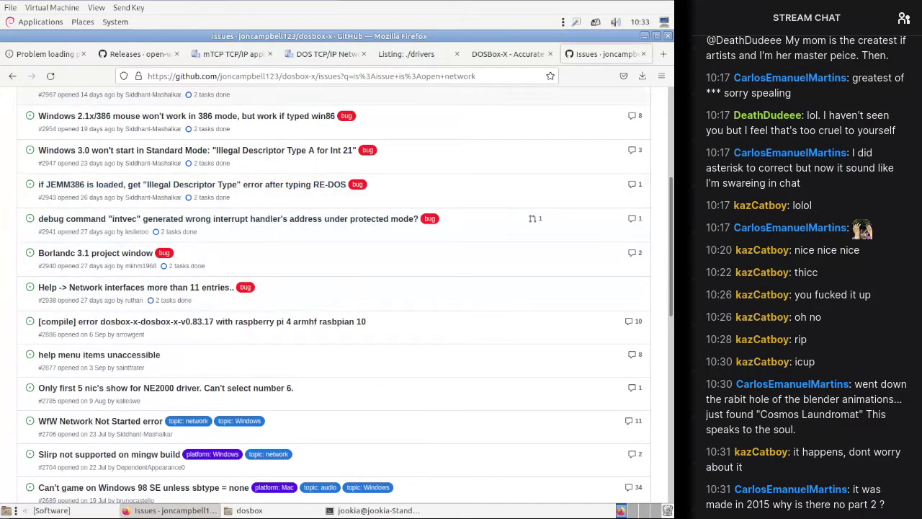
Step: Switch to the file manager showing the dosbox folder and rename dosbox-x.conf to dosbox-x.2.conf
click(644, 35)
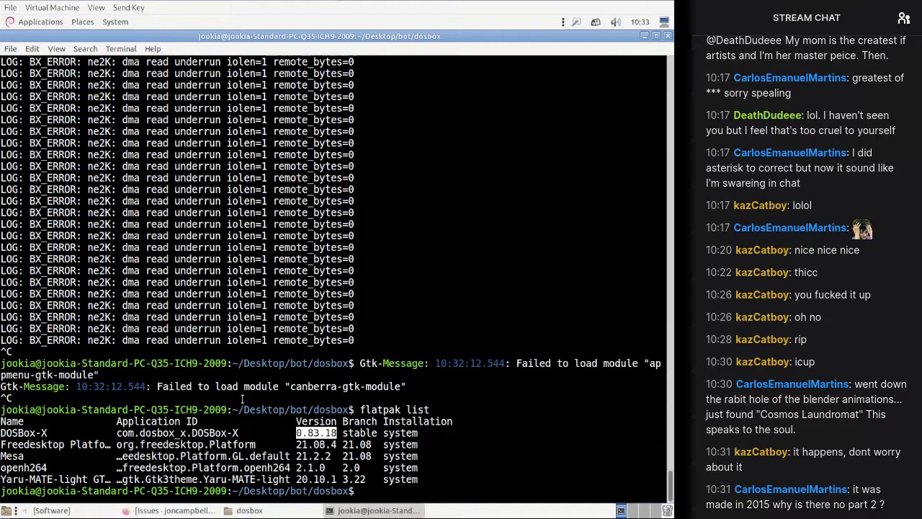
click(250, 510)
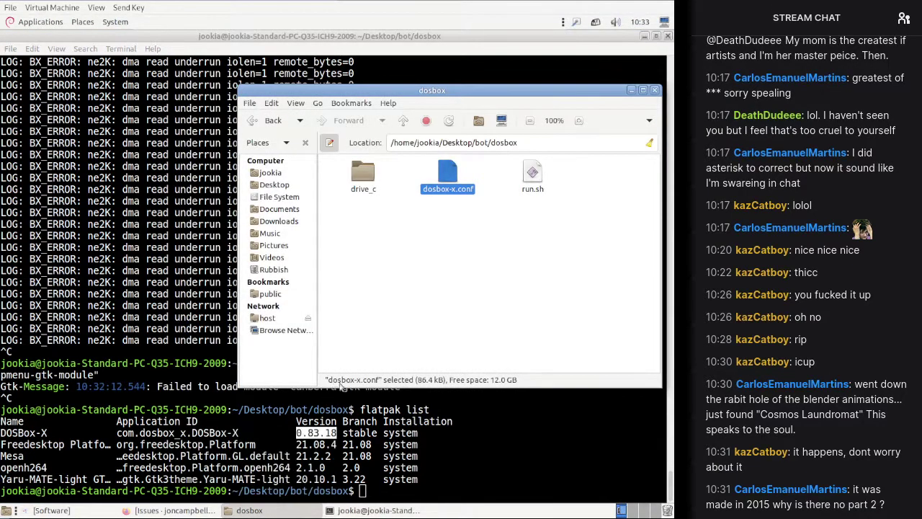
click(456, 439)
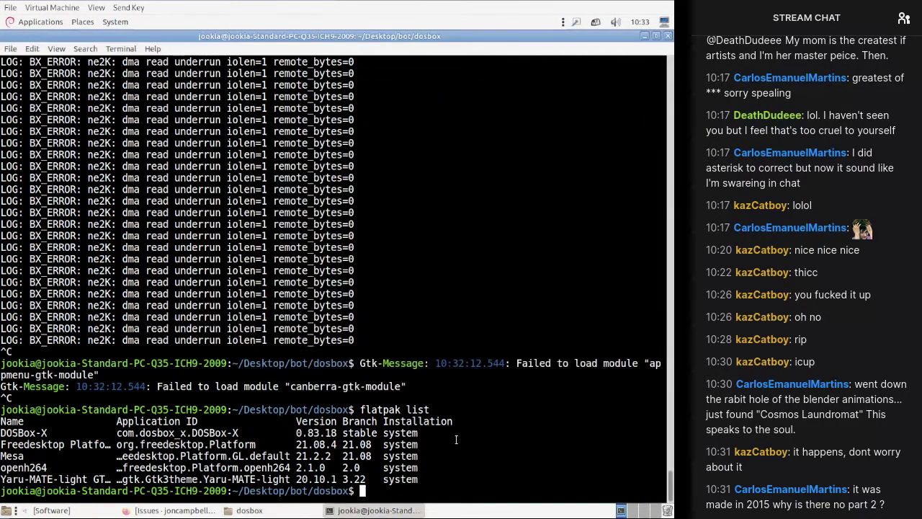
click(644, 35)
right_click(467, 181)
key(Escape)
right_click(445, 190)
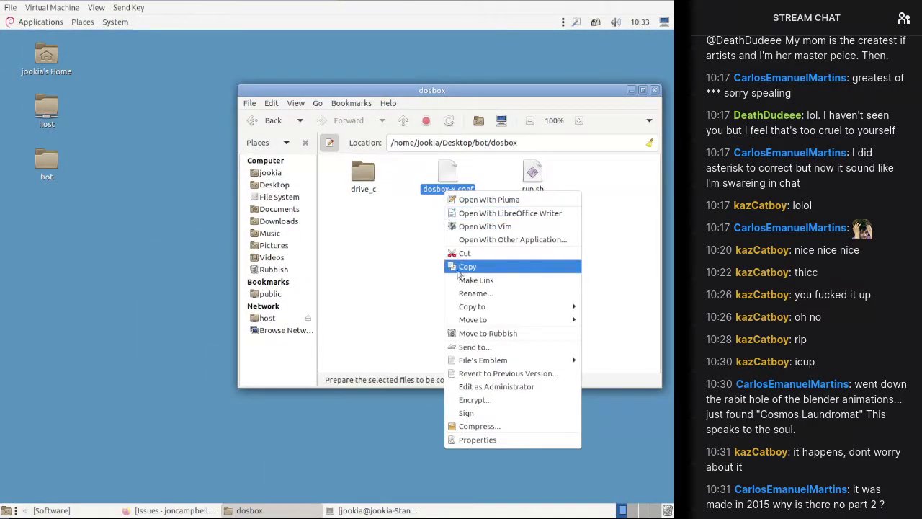
click(470, 293)
key(Right)
text(.2)
key(Return)
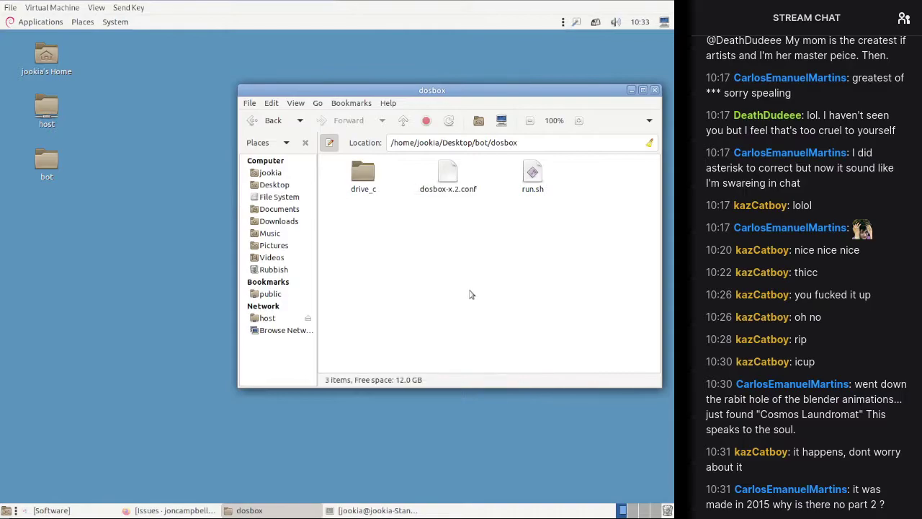
Step: Close the old terminal, open a new one in the dosbox folder, and launch DOSBox-X from it
right_click(470, 294)
click(389, 510)
click(389, 510)
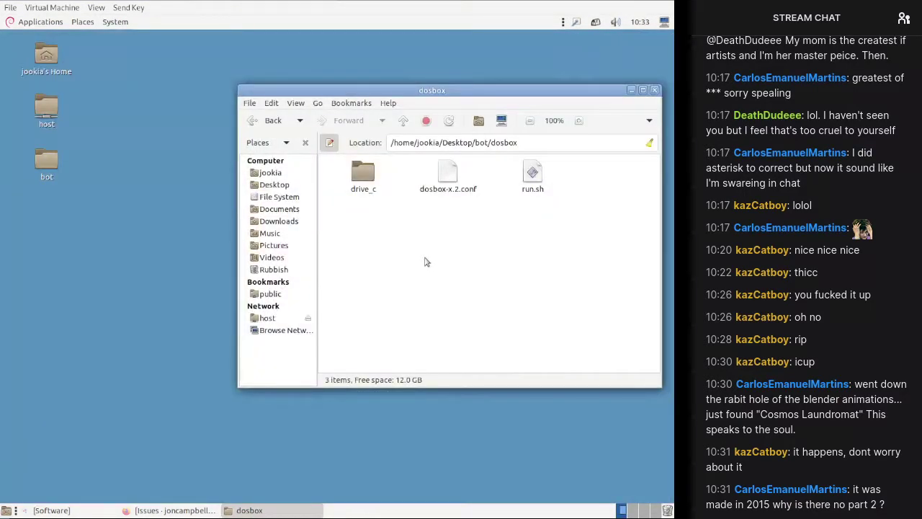
right_click(422, 261)
click(453, 321)
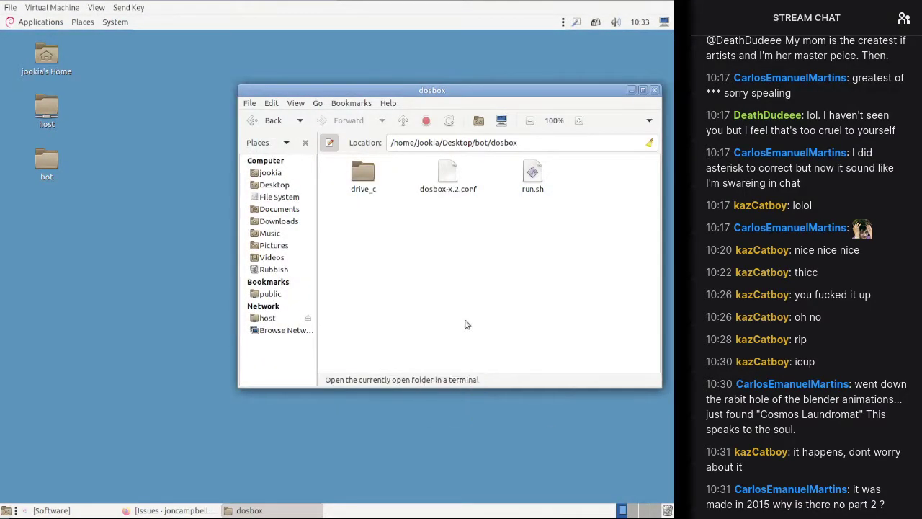
key(Up)
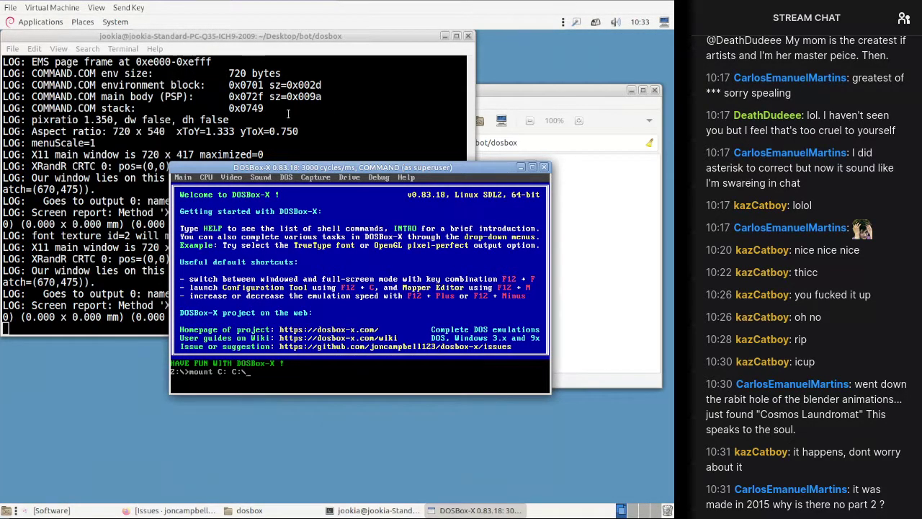
Step: Enable ne2000 in the DOSBox-X Configuration Tool, check the Ethernet Slirp settings, and close the tool
click(184, 177)
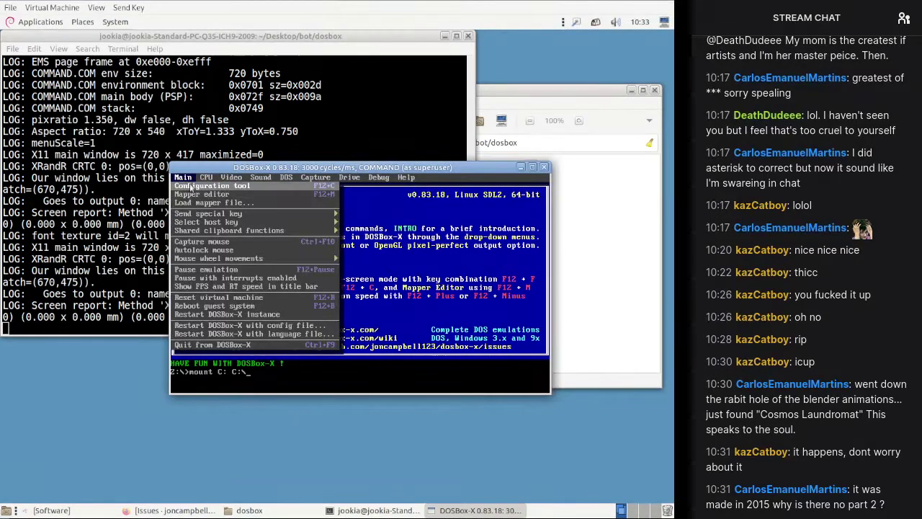
click(213, 201)
click(306, 309)
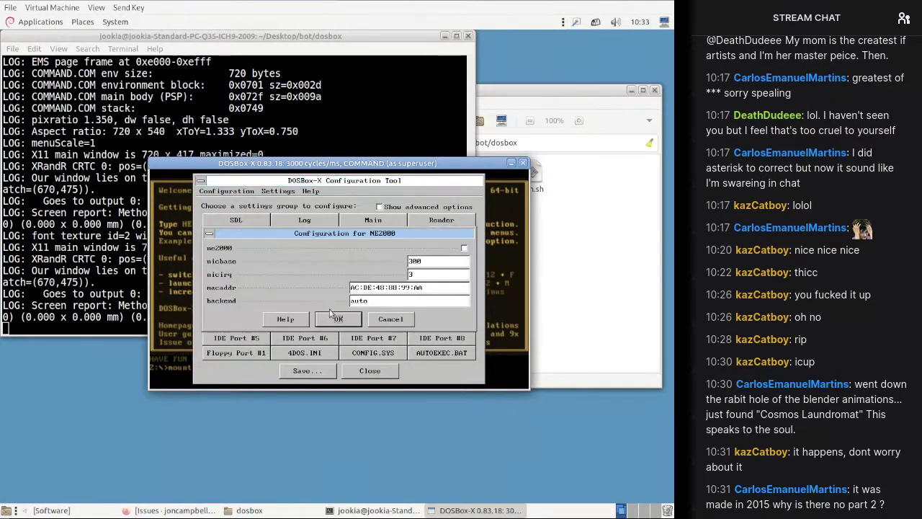
click(463, 247)
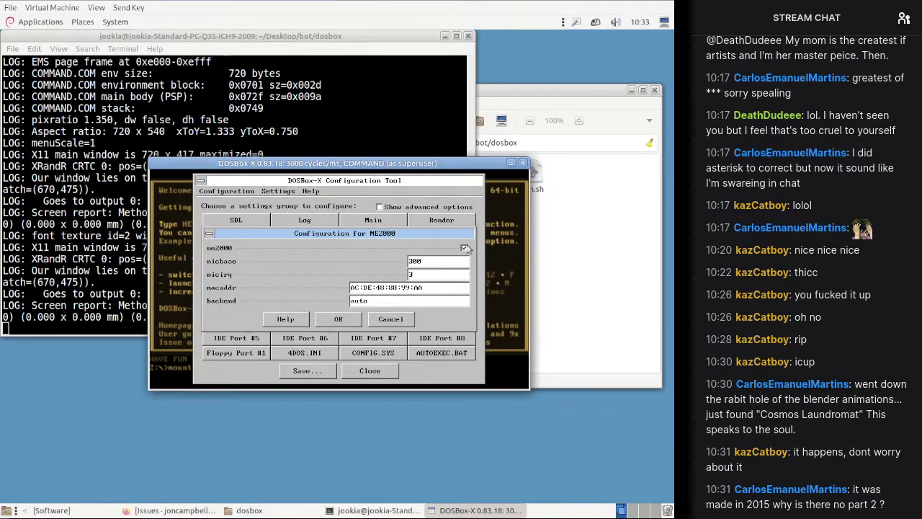
click(340, 324)
click(415, 310)
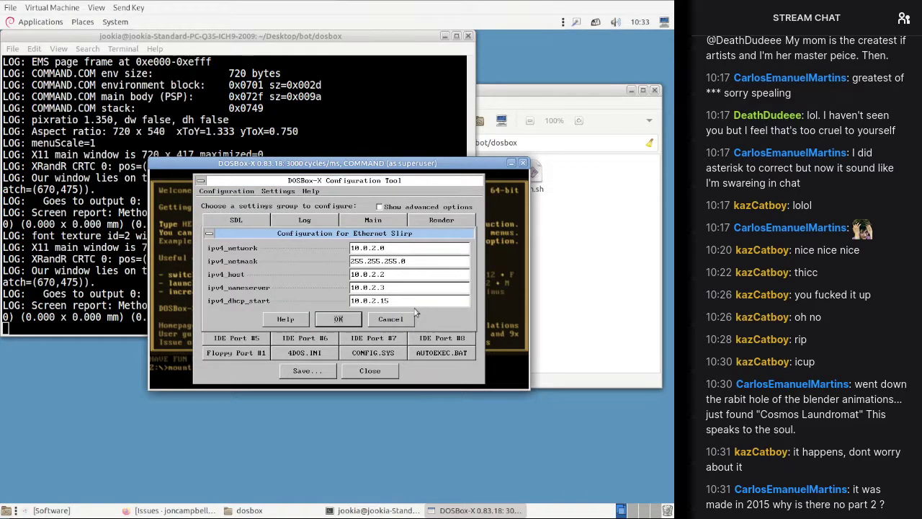
click(336, 322)
click(360, 373)
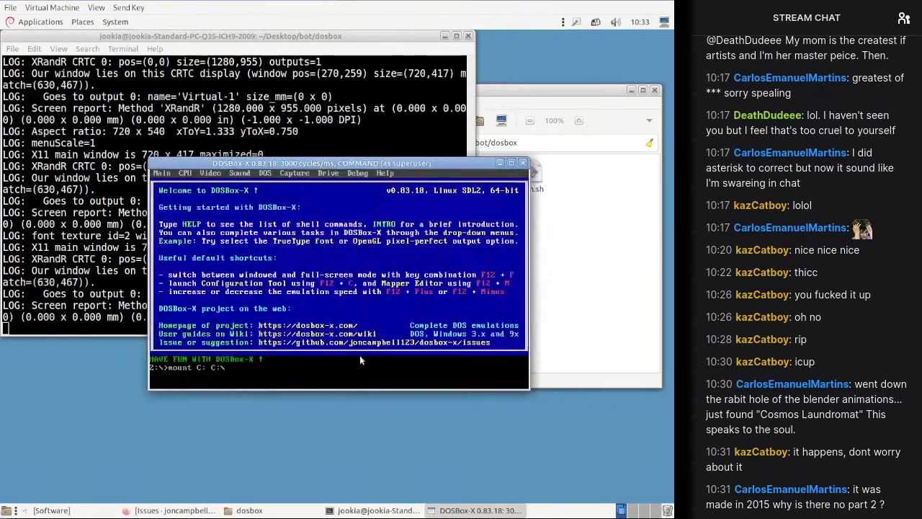
Step: Mount /home/jookia/ as drive C in DOSBox-X
key(BackSpace)
key(BackSpace)
key(BackSpace)
text(/home/)
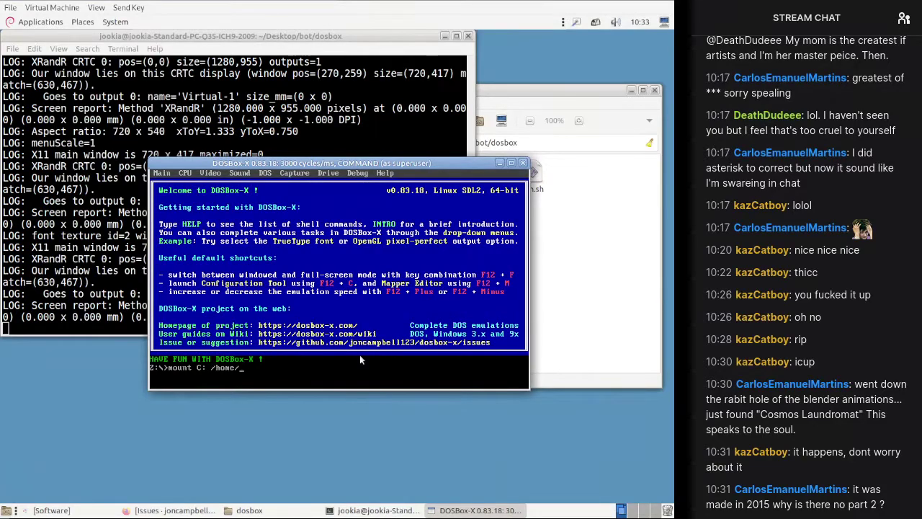
text(jookia/)
key(Return)
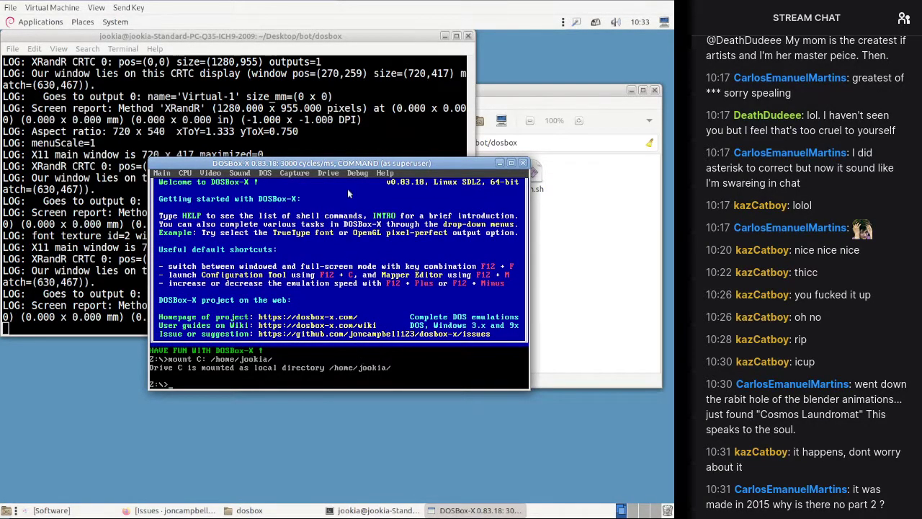
Step: Move the DOSBox-X window clear of the terminal and reset the virtual machine
drag(353, 163, 433, 204)
click(245, 214)
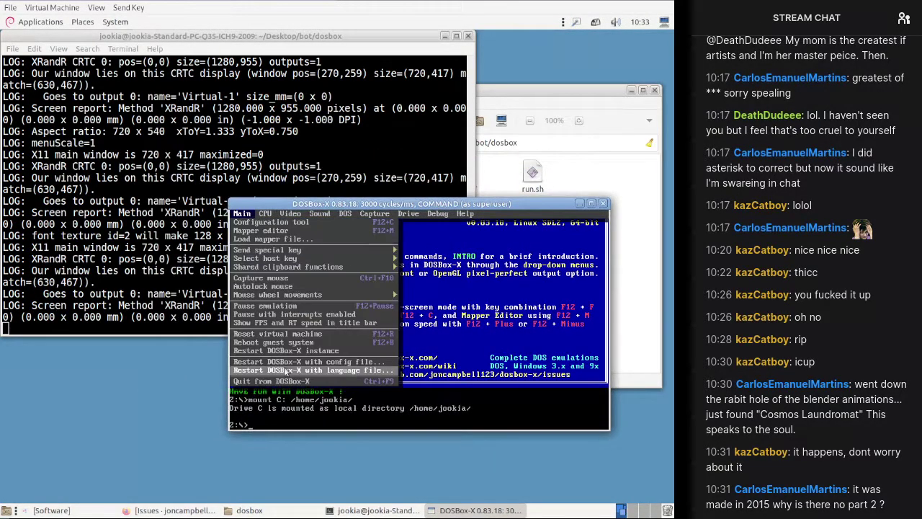
click(293, 332)
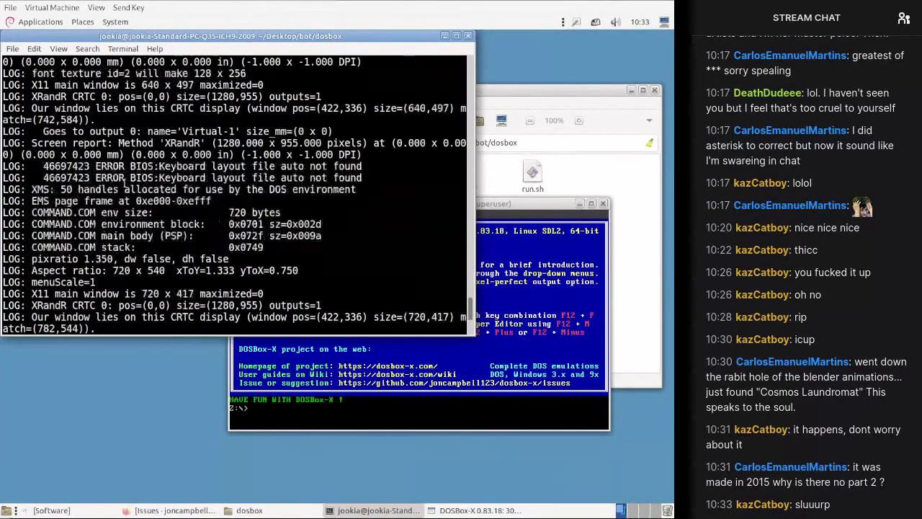
Step: Mount /home/jookia/Desktop/bot/dosbox/drive_c as drive C and switch to that drive
click(421, 428)
text(mount C: )
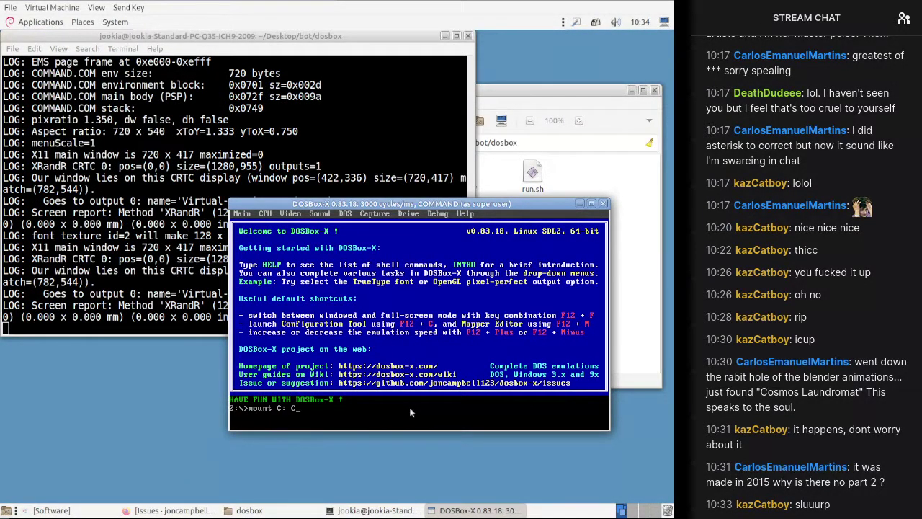
text(/home/jookia/Desktop/bot/dosbox/drive_c)
key(Return)
text(c:)
key(Return)
Step: Maximize the DOSBox-X window and load the packet driver with ne2000.com 0x60 3
text(me2)
text(000.com 0x60)
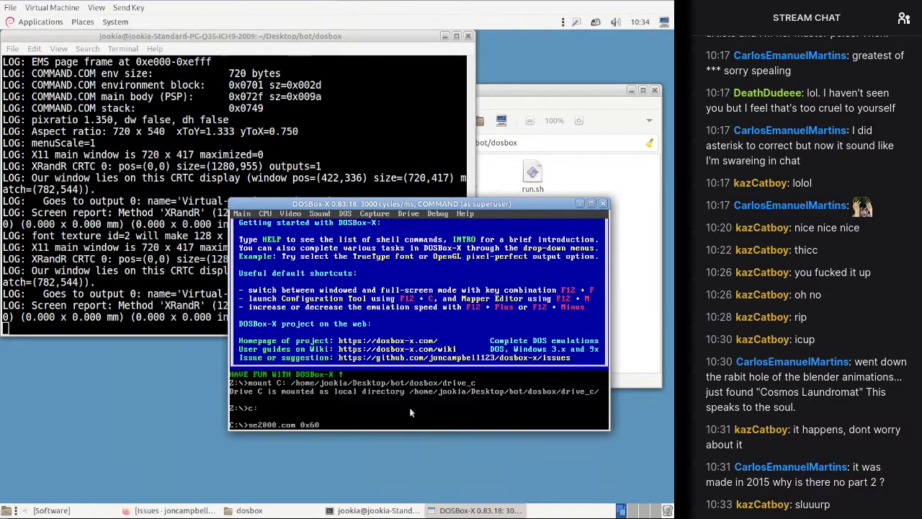
click(591, 203)
text(60 )
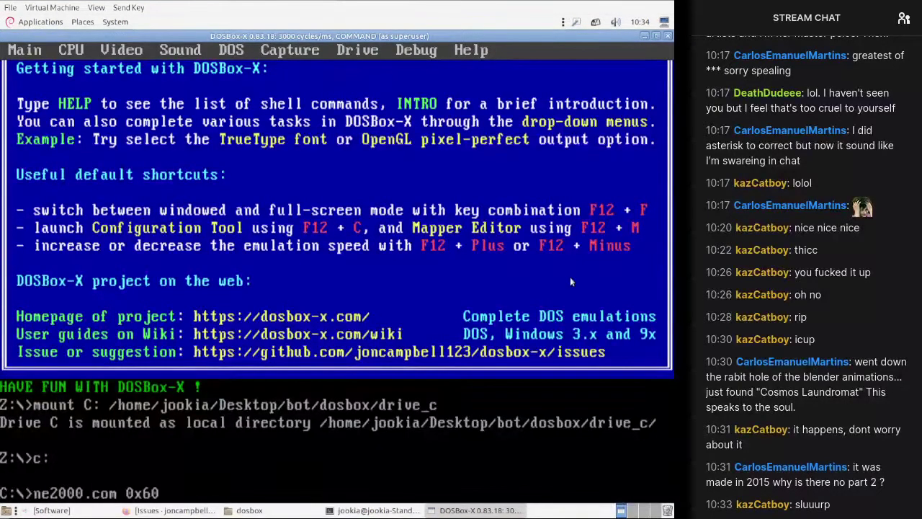
text(3)
key(Return)
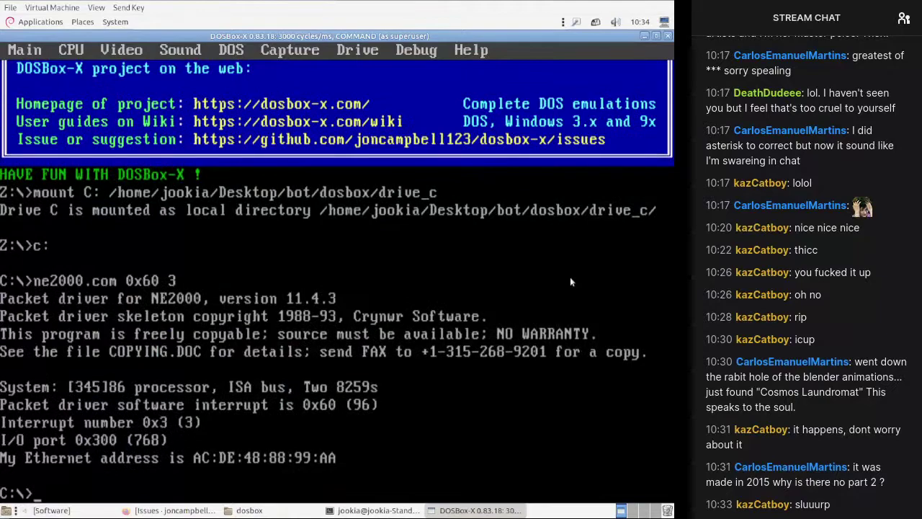
Step: Set the MTCPCFG variable to C:\MTCP.CFG and list the contents of drive C
text(set MTCPCFG=C:\MTCP.CFG)
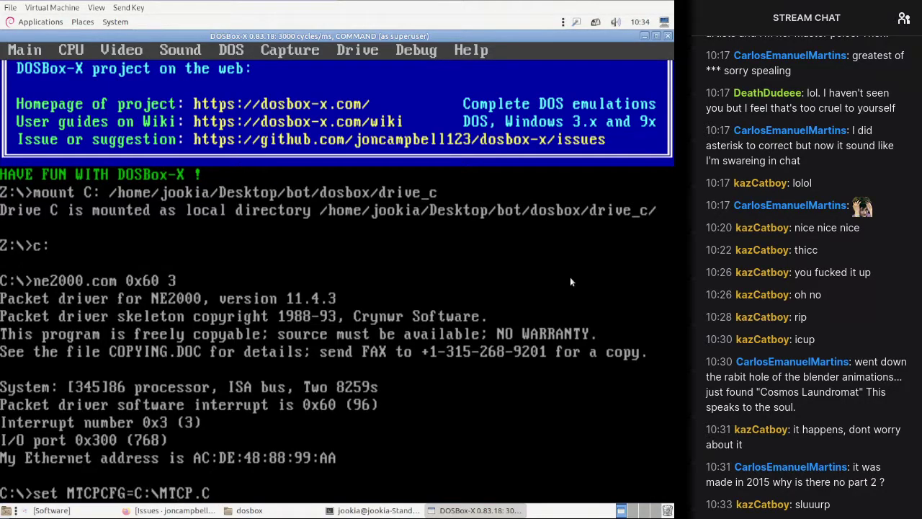
key(Return)
text(dir)
key(Return)
text(MTCP)
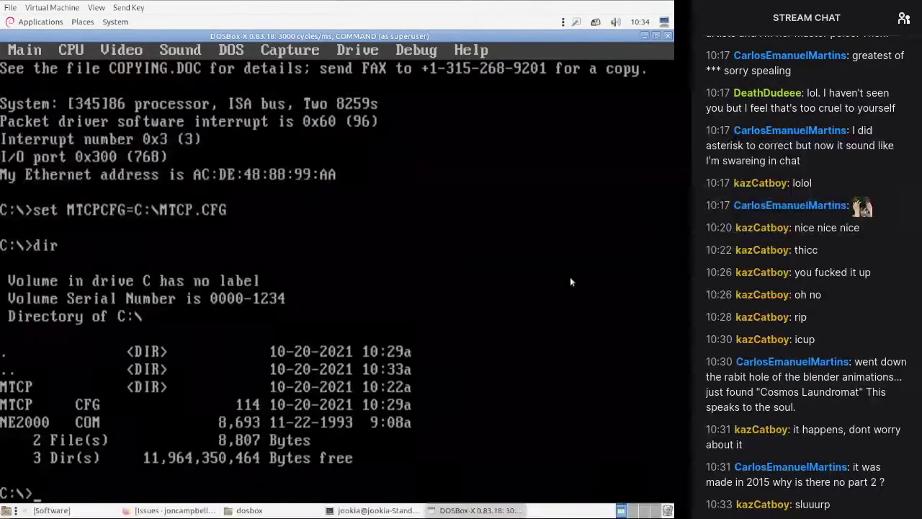
text(\HTGET.EXE http://jookia.org)
key(Return)
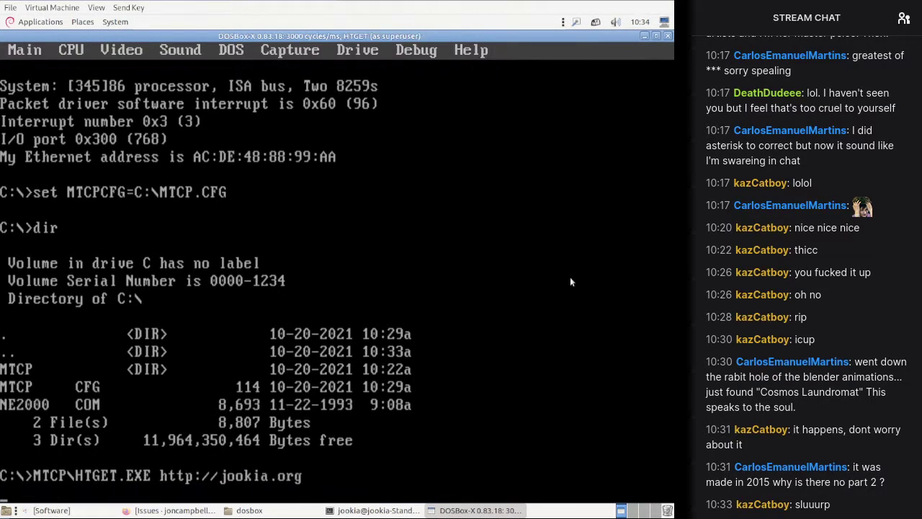
Step: Check the DOSBox-X log in the terminal, interrupt the emulator, and confirm quitting it
click(396, 510)
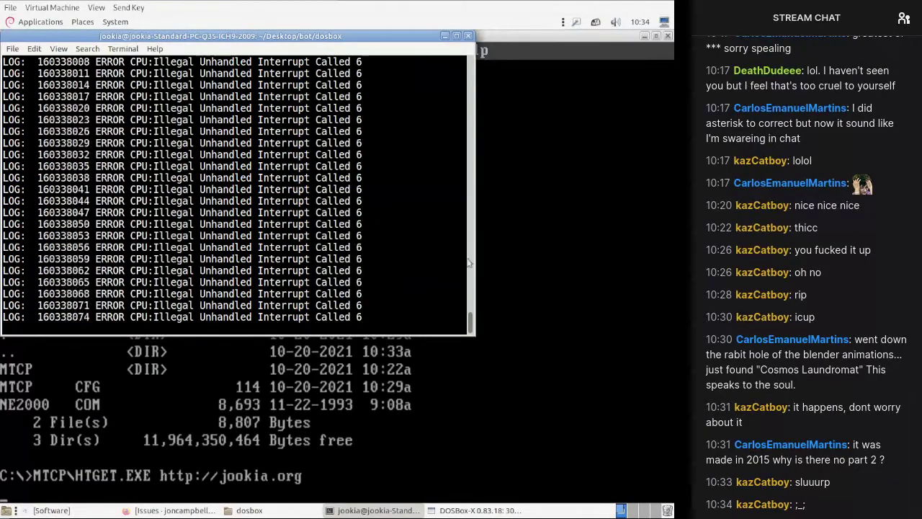
key(ctrl+c)
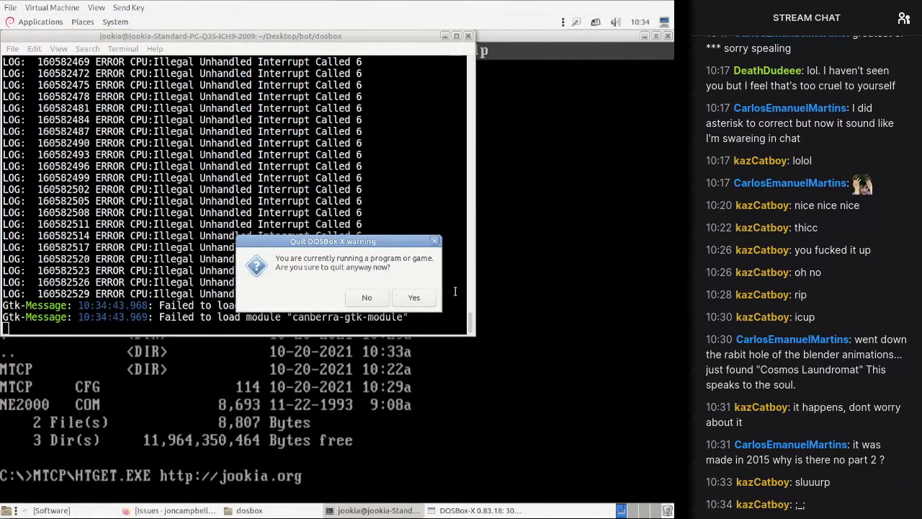
click(430, 300)
Step: Duplicate dosbox-x.2.conf in the dosbox folder and rename the copy to dosbox-x.conf
click(439, 187)
key(ctrl+c)
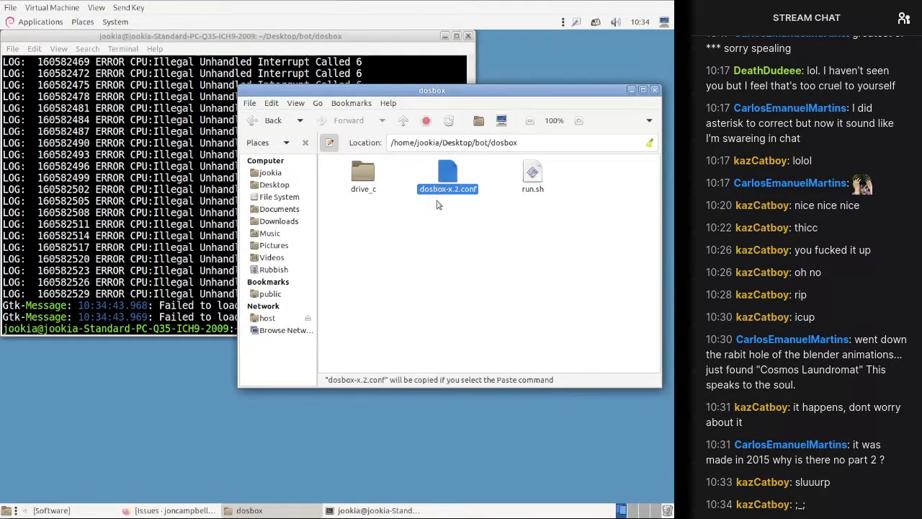
key(ctrl+v)
right_click(506, 186)
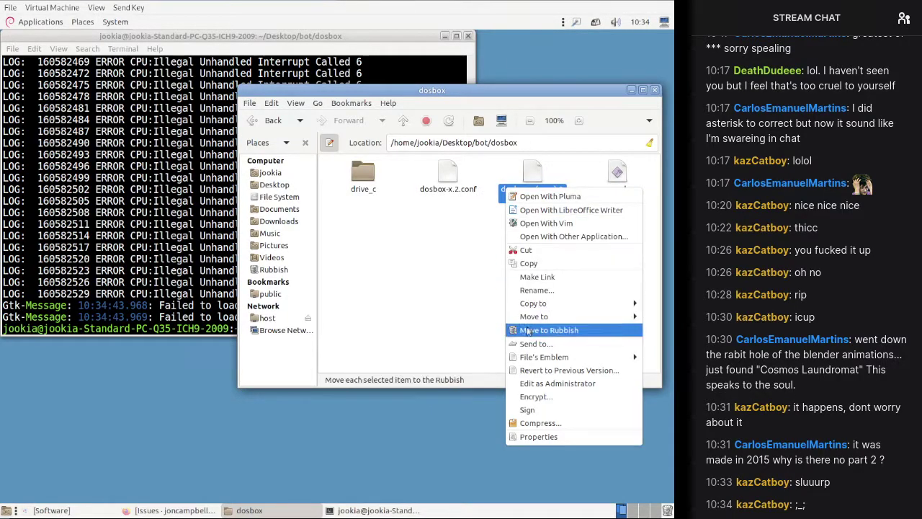
click(547, 289)
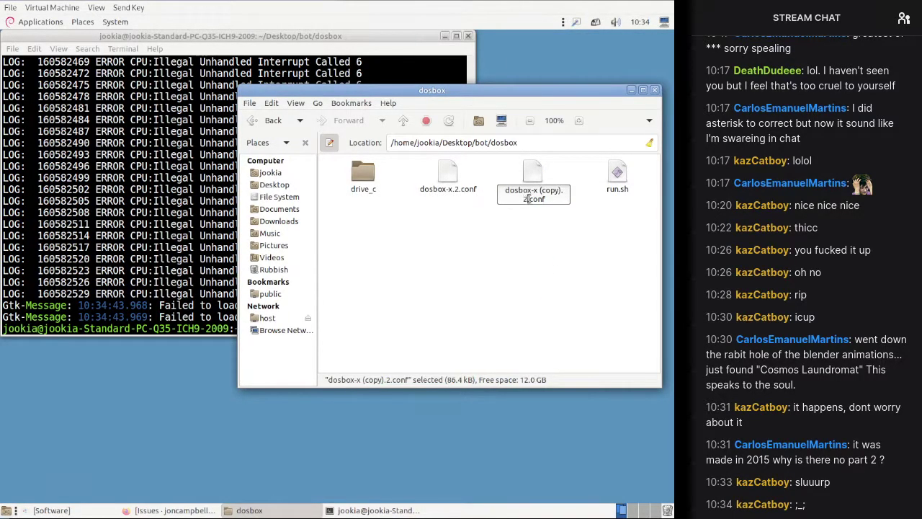
double_click(533, 176)
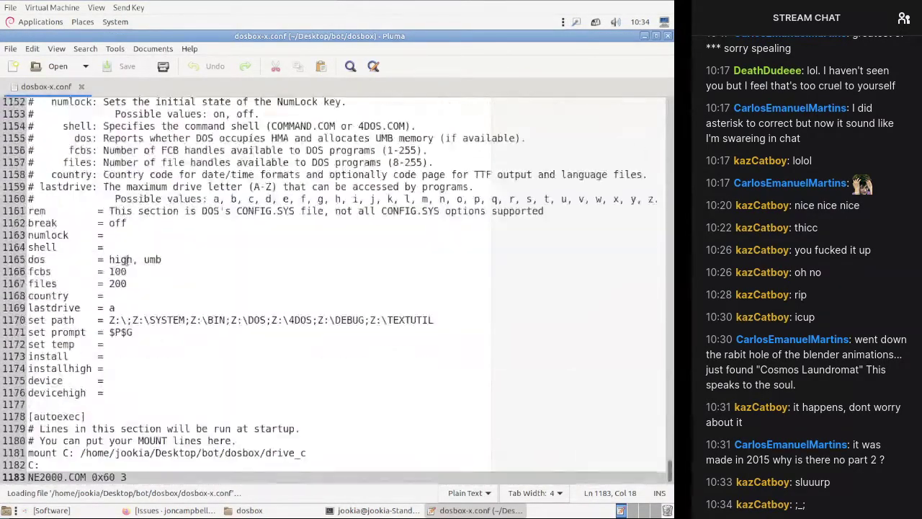
scroll(69, 324, up, 5)
drag(70, 323, 186, 379)
scroll(71, 322, up, 20)
key(Delete)
scroll(130, 225, up, 2)
drag(115, 291, 237, 226)
scroll(119, 288, up, 2)
key(Delete)
key(Return)
scroll(214, 164, up, 6)
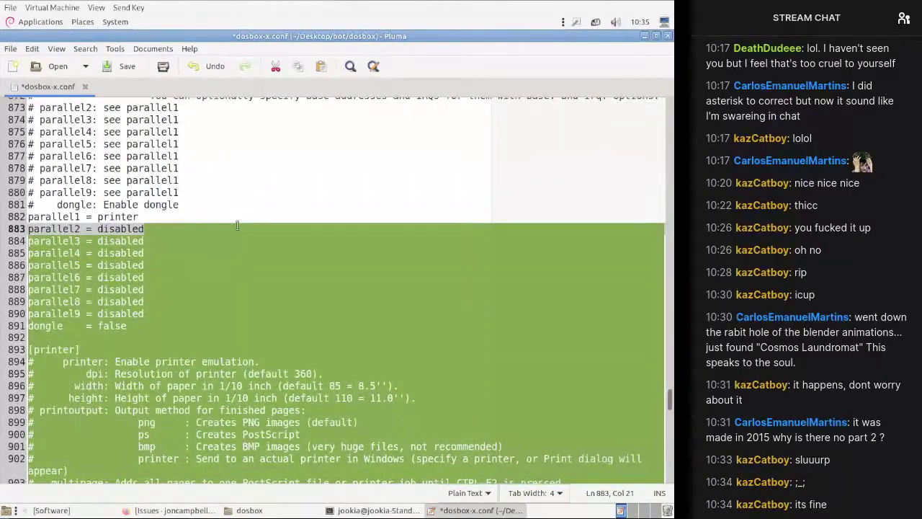
key(Home)
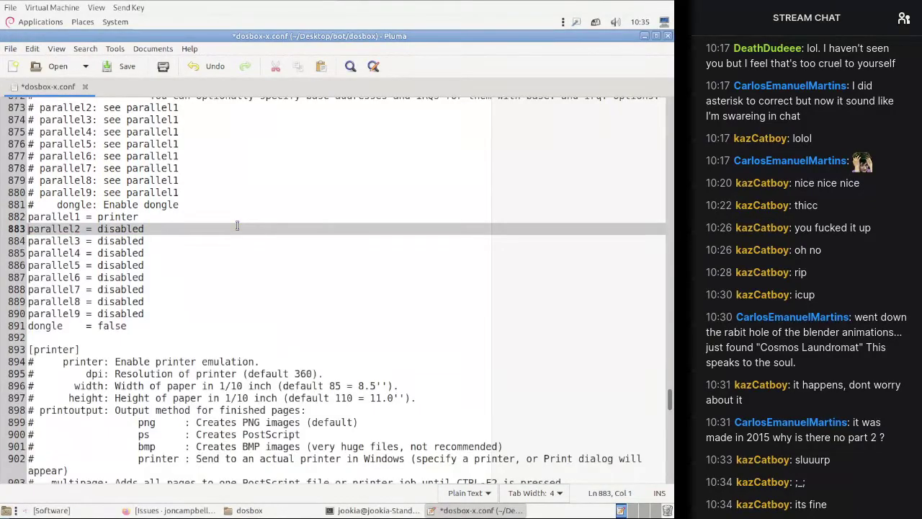
drag(669, 401, 670, 107)
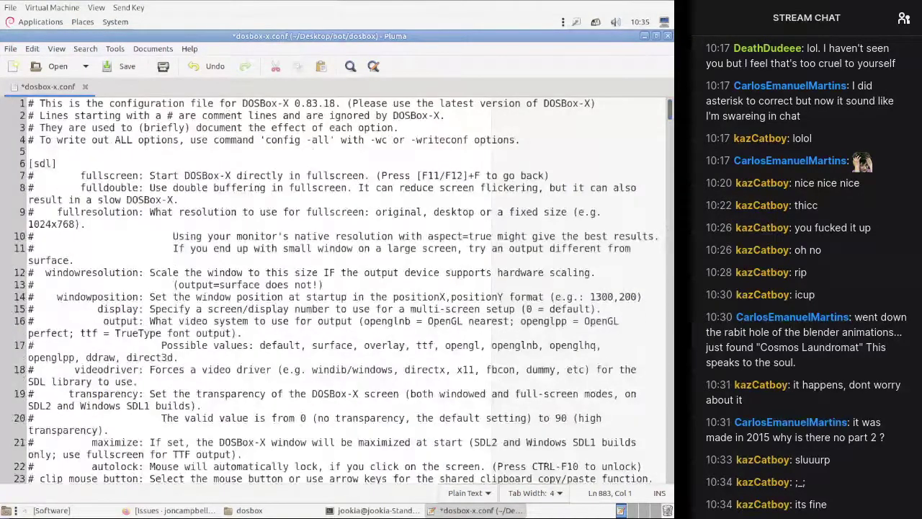
drag(41, 102, 396, 477)
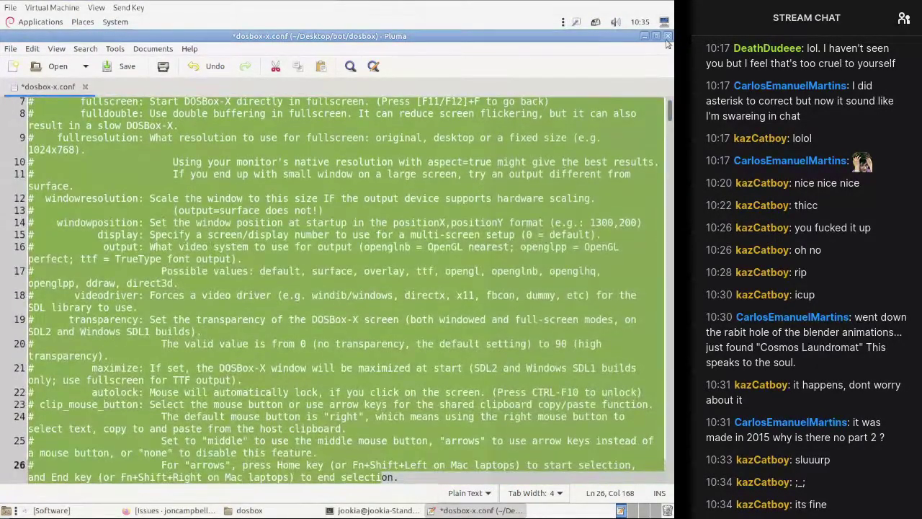
key(ctrl+w)
click(353, 304)
Step: Open a terminal in the dosbox folder and open dosbox-x.conf in vim
right_click(417, 324)
click(455, 381)
key(F1)
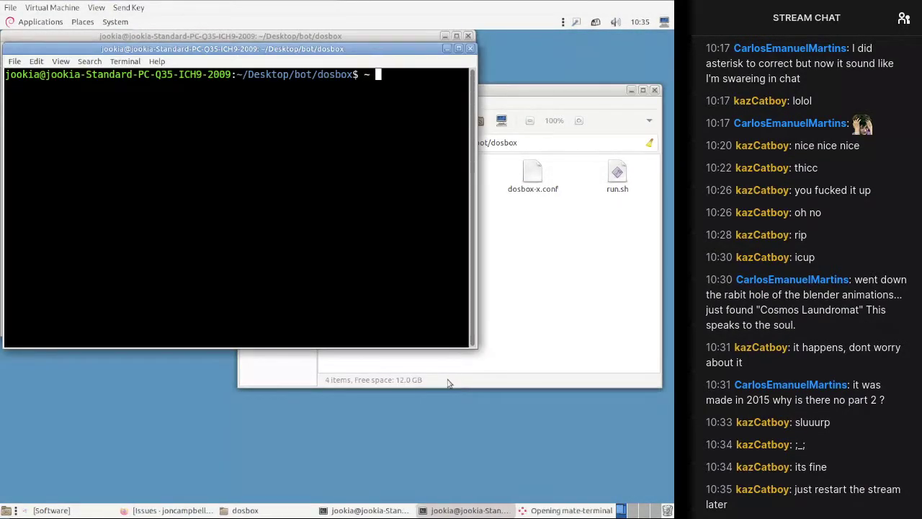
click(506, 61)
text(~ v)
key(ctrl+c)
text(vim dosbox-x.conf)
key(Return)
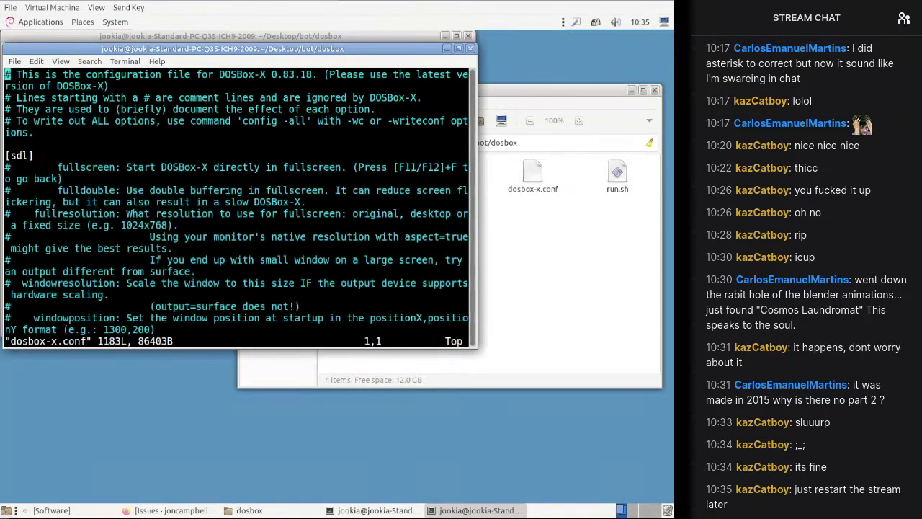
Step: Delete all configuration sections above [ne2000] in dosbox-x.conf
key(shift+v)
key(shift+g)
scroll(237, 202, up, 20)
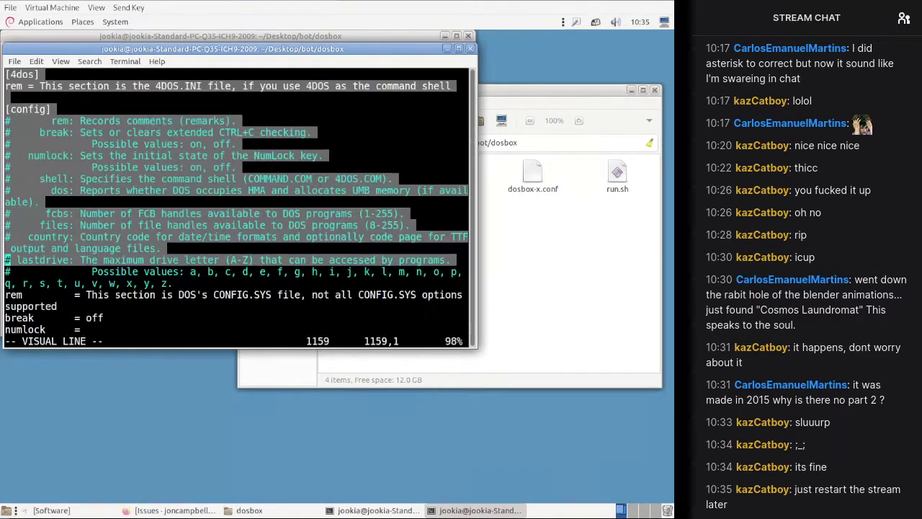
scroll(238, 202, down, 10)
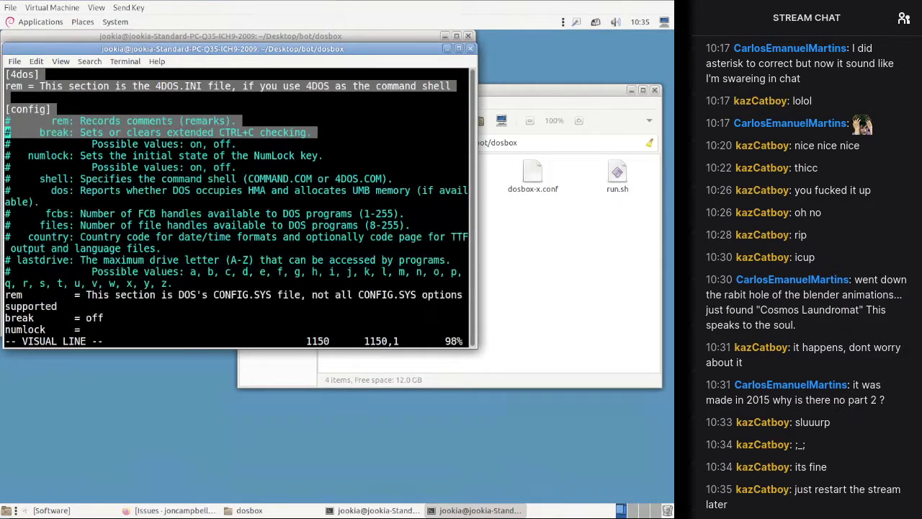
scroll(238, 202, up, 20)
scroll(238, 201, up, 7)
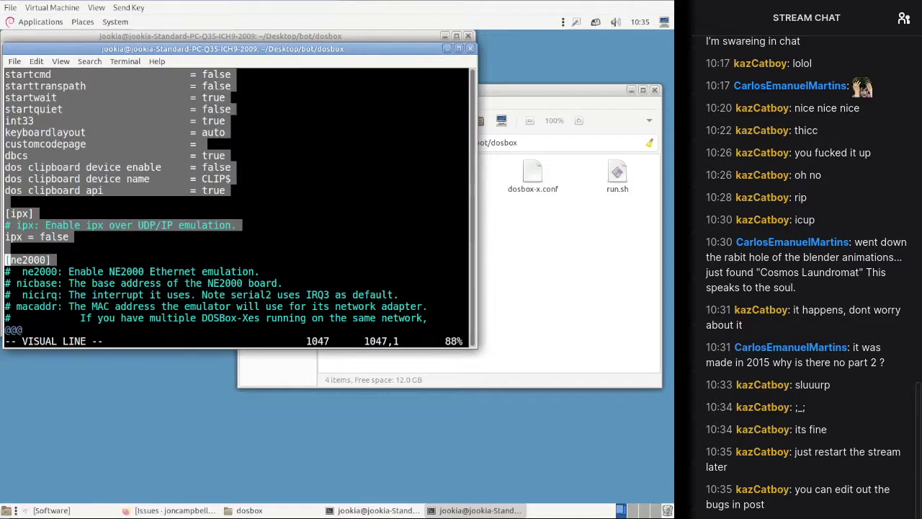
key(d)
Step: Delete everything from the [ide, primary] section up to [autoexec], and save and quit dosbox-x.conf
scroll(238, 202, down, 12)
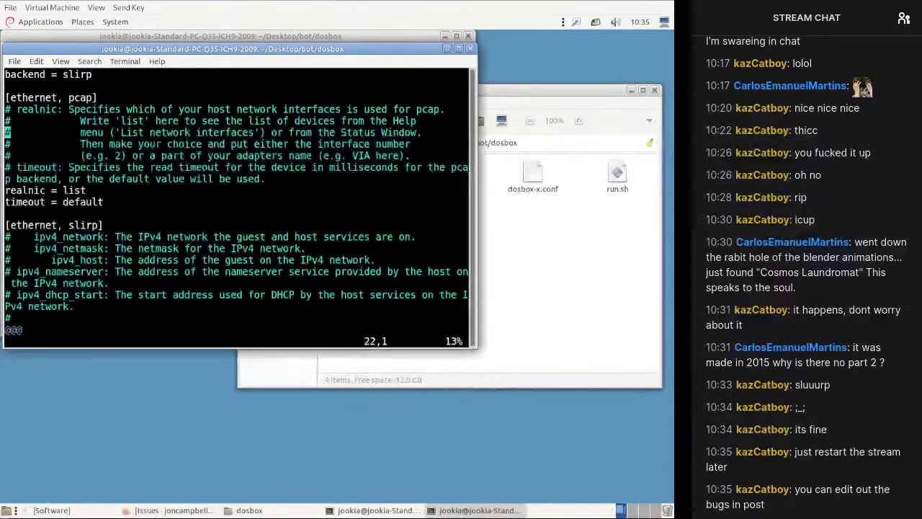
click(7, 178)
click(7, 225)
key(shift+v)
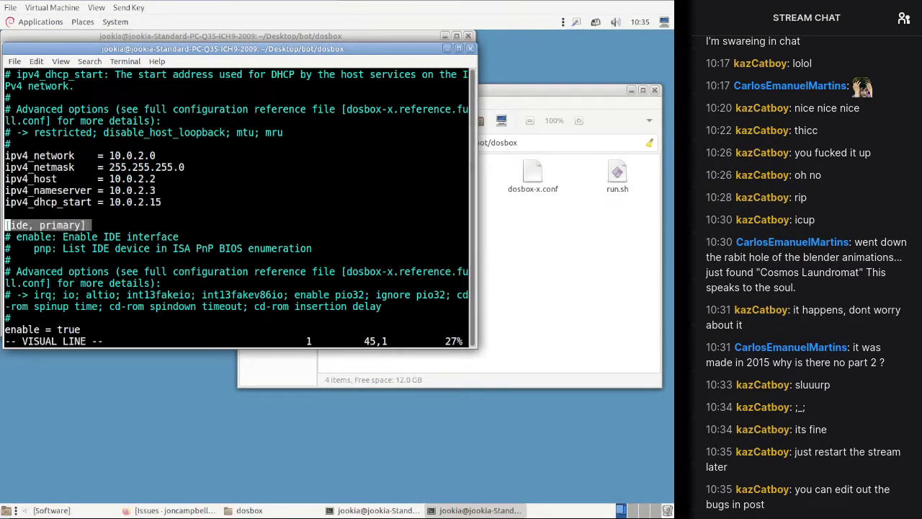
key(shift+g)
key(k)
key(k)
key(k)
key(k)
key(k)
key(k)
text(d)
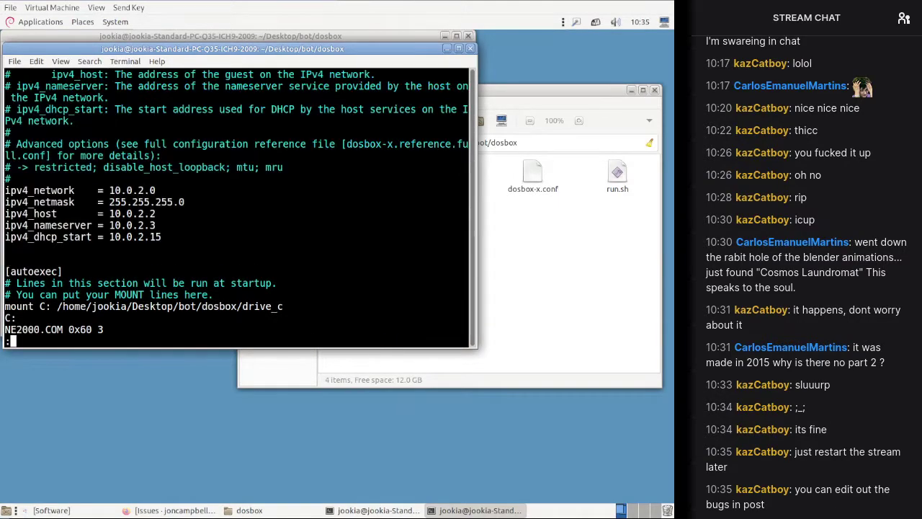
text(:wq)
key(Return)
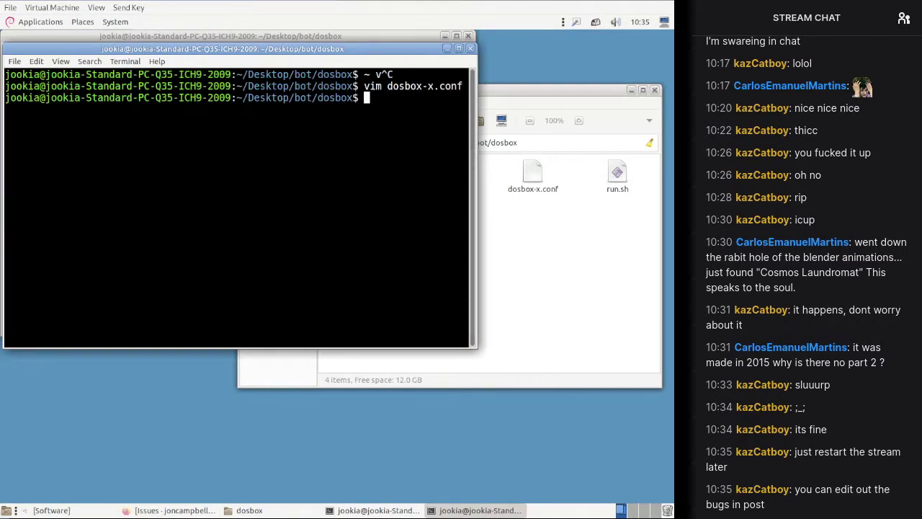
Step: Launch DOSBox-X with ./run.sh and maximize its window
key(ctrl+c)
text(./run.sh)
key(Return)
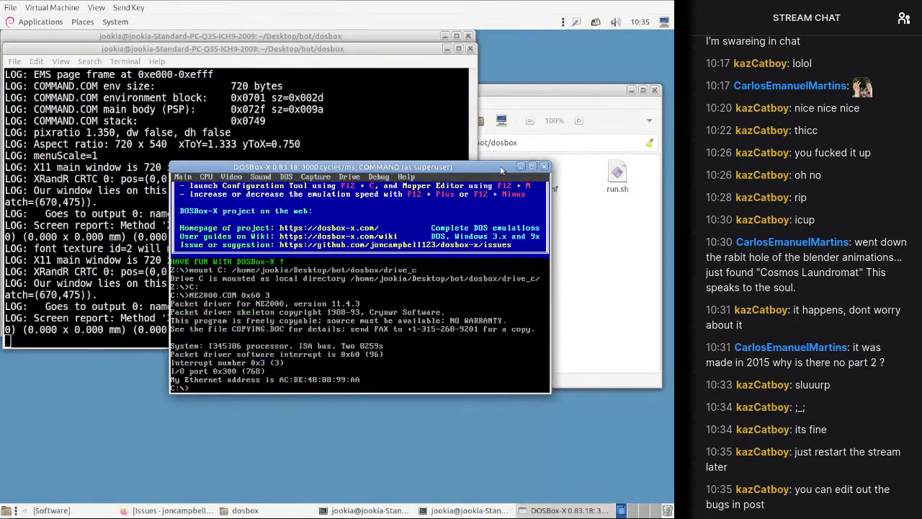
click(532, 166)
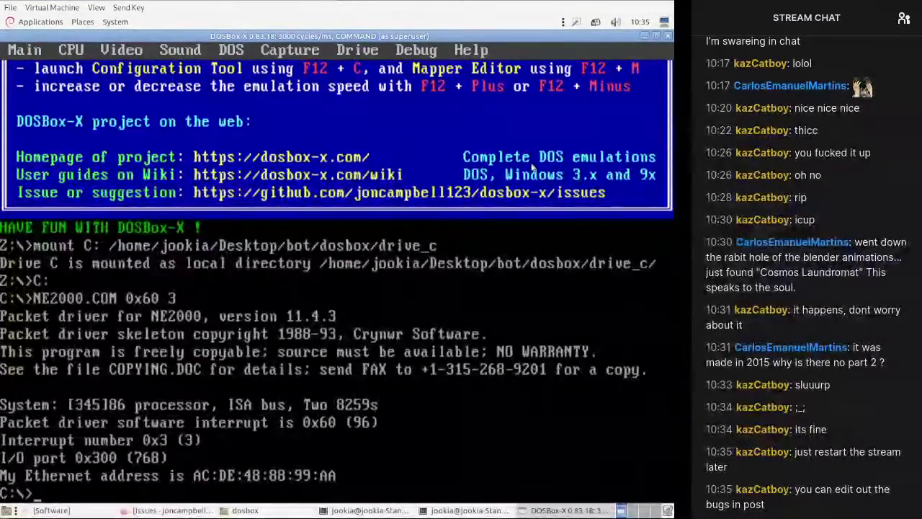
text(mtcp\htget.exe http://jookia.org)
key(Return)
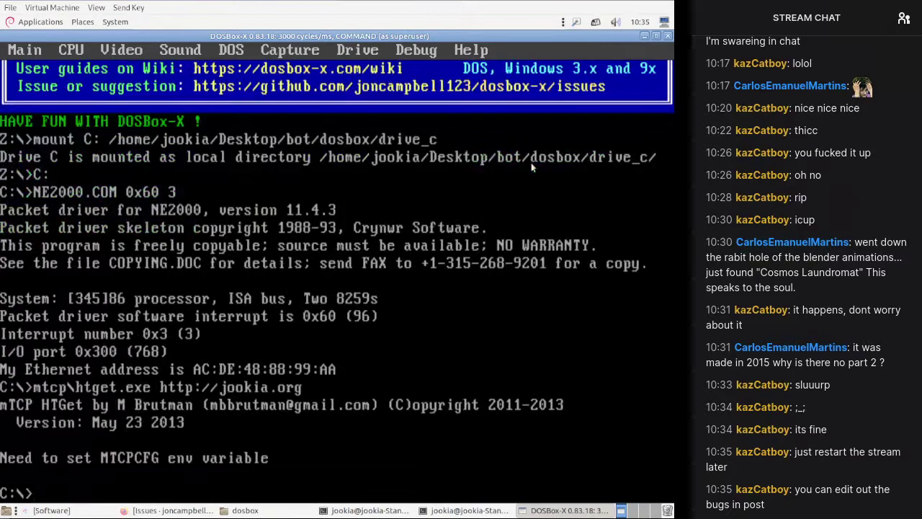
text(set MTCPCFG=C:\MTCP.CFG)
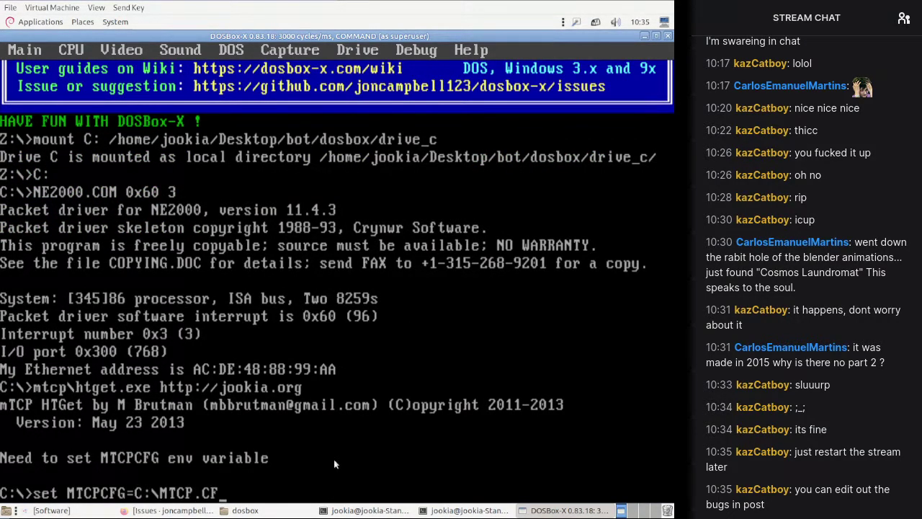
key(Return)
key(Up)
key(Return)
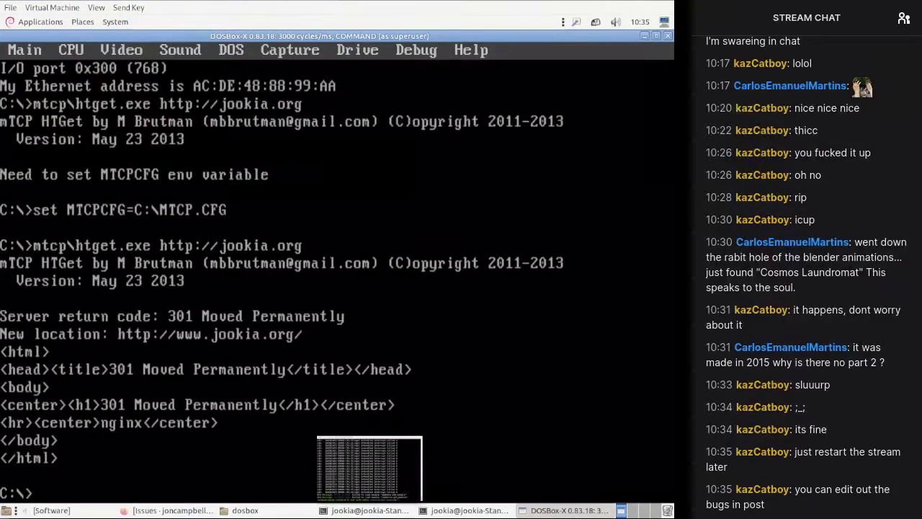
Step: Check the running emulator's log and close the old terminal session holding the previous run's errors
click(438, 513)
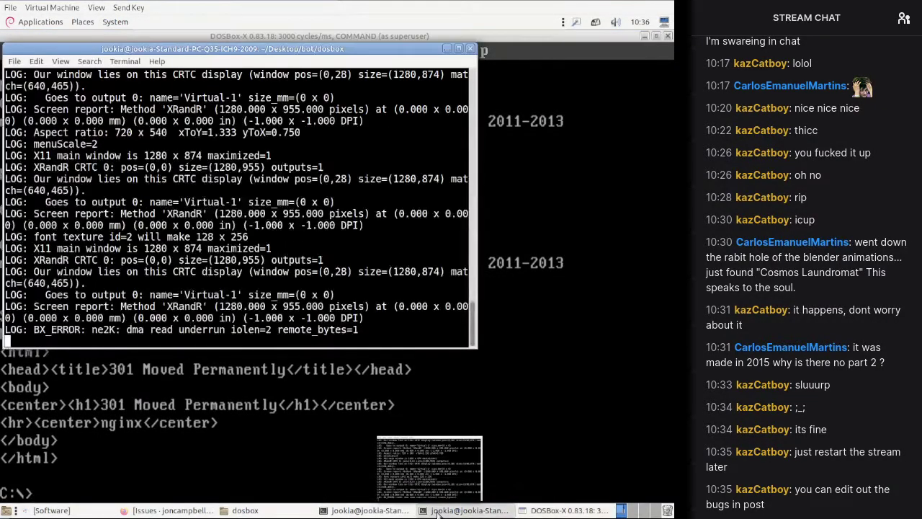
click(398, 512)
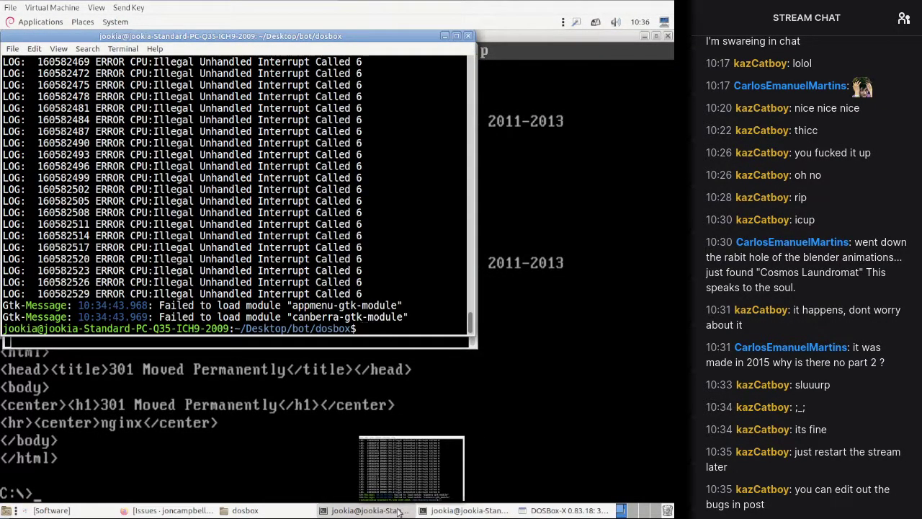
key(ctrl+d)
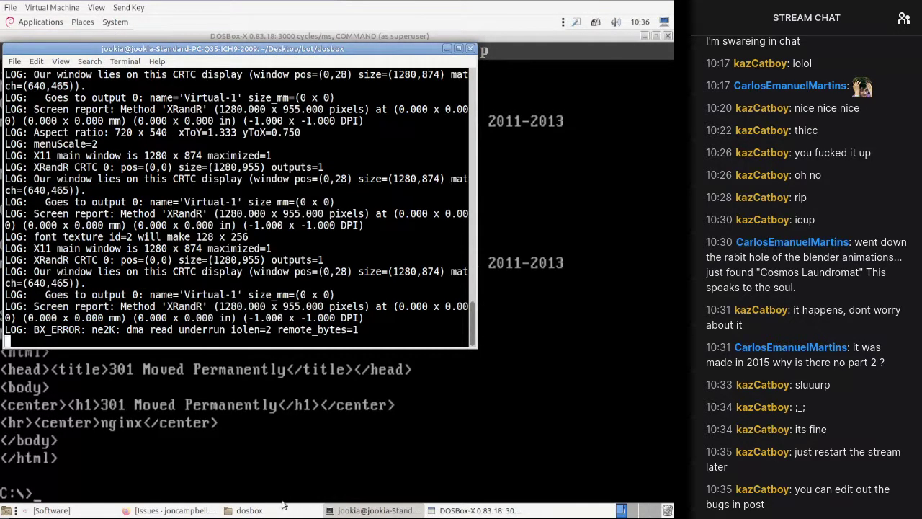
click(374, 510)
Step: Insert "set MTCPCFG=C:\MTCP.CFG" above the NE2000.COM line in the [autoexec] section of dosbox-x.conf and save the file
click(249, 509)
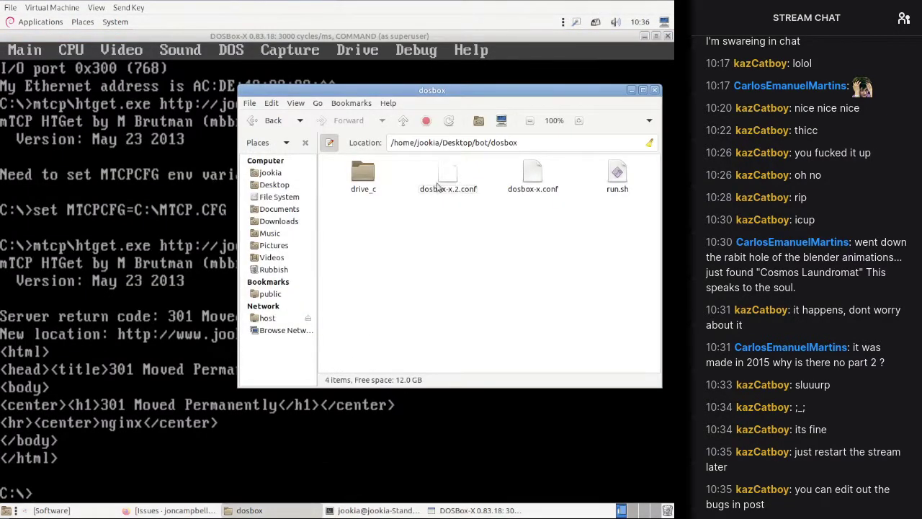
click(527, 177)
double_click(527, 176)
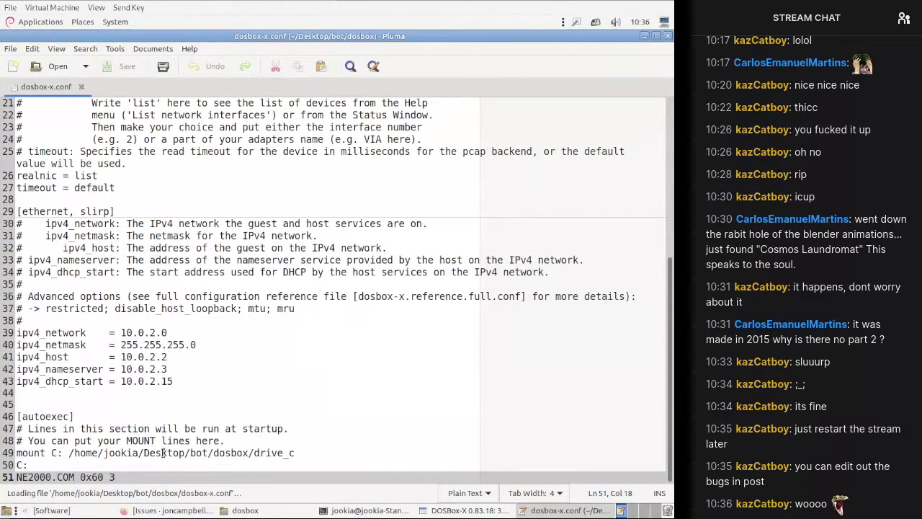
key(BackSpace)
key(BackSpace)
key(BackSpace)
key(BackSpace)
key(BackSpace)
key(BackSpace)
key(BackSpace)
key(BackSpace)
key(BackSpace)
key(BackSpace)
key(BackSpace)
key(BackSpace)
key(BackSpace)
key(BackSpace)
key(BackSpace)
key(BackSpace)
key(BackSpace)
text(set MTCPCFG=C:\MTCP.CFG)
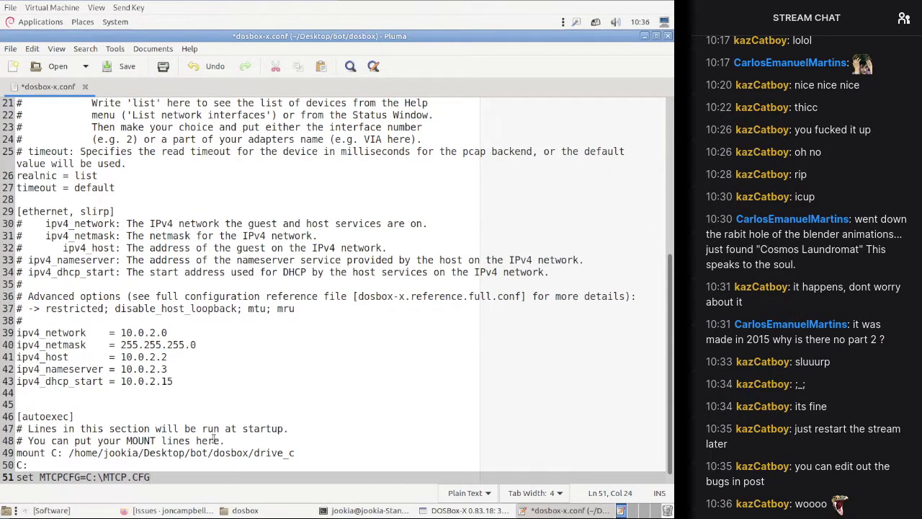
key(ctrl+s)
Step: Stop the running emulator from the terminal, relaunch it with ./run.sh, and maximize the DOSBox-X window
click(393, 511)
key(ctrl+c)
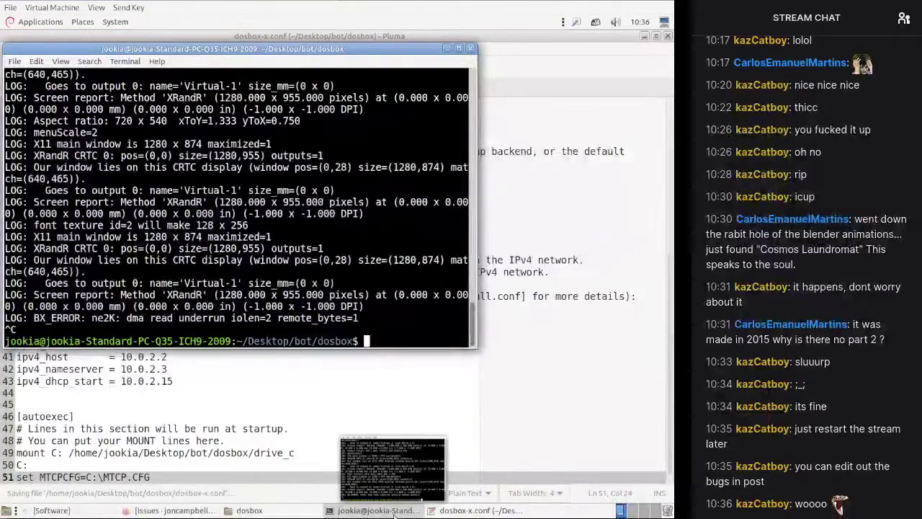
key(Up)
key(Return)
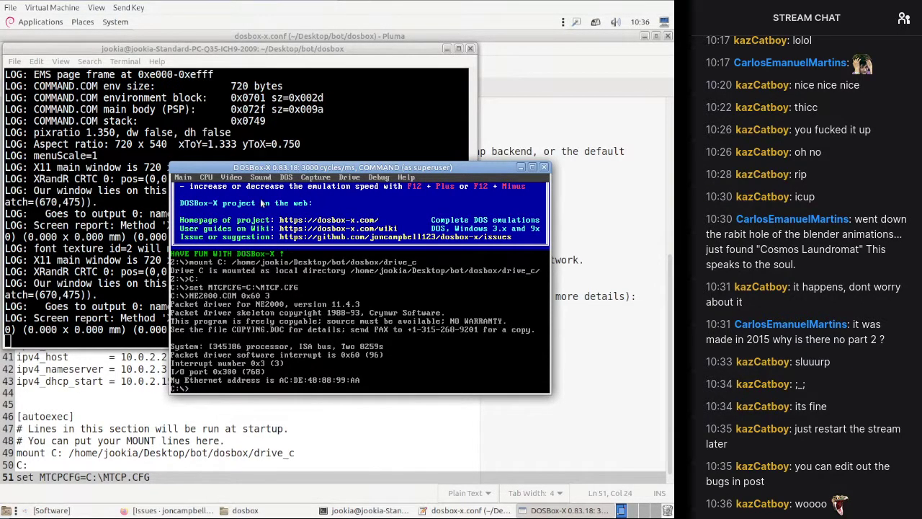
click(183, 177)
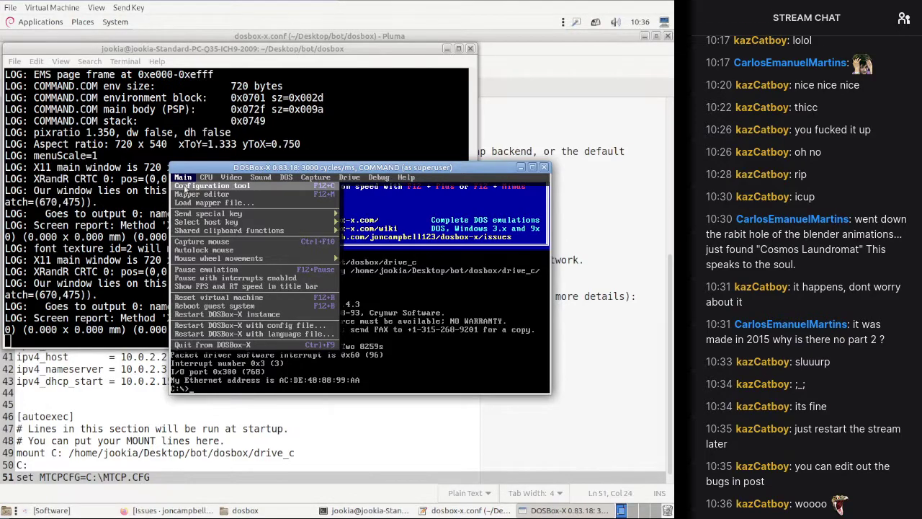
click(502, 171)
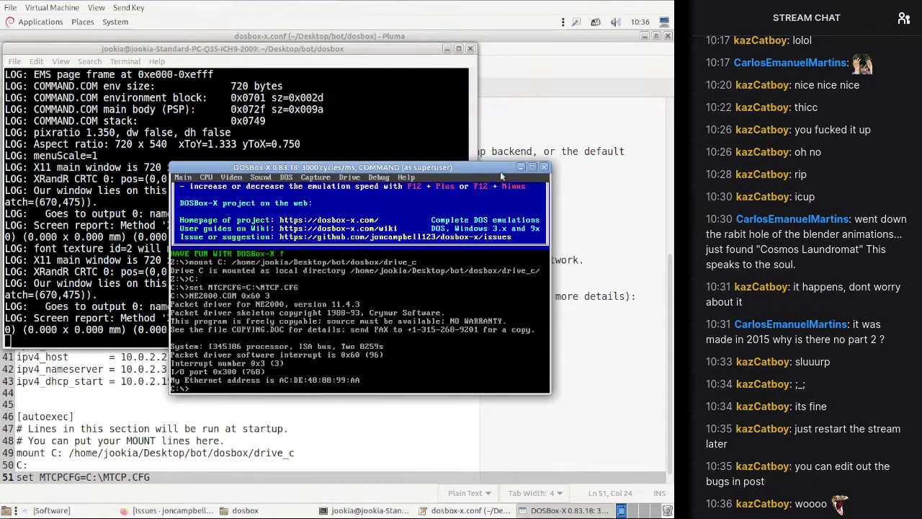
click(531, 168)
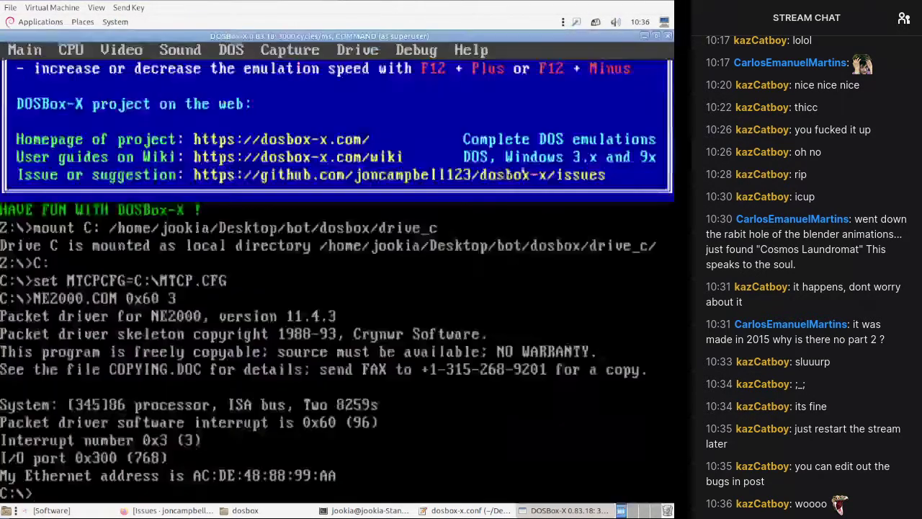
Step: Try an alternative DOSBox-X video display setting, and switch to an output mode that fills the window
click(115, 52)
mouse_move(308, 201)
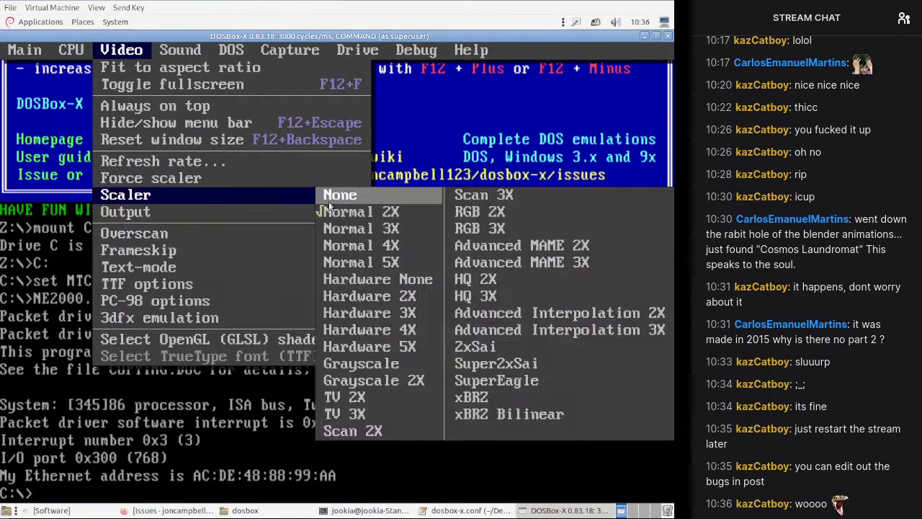
click(448, 264)
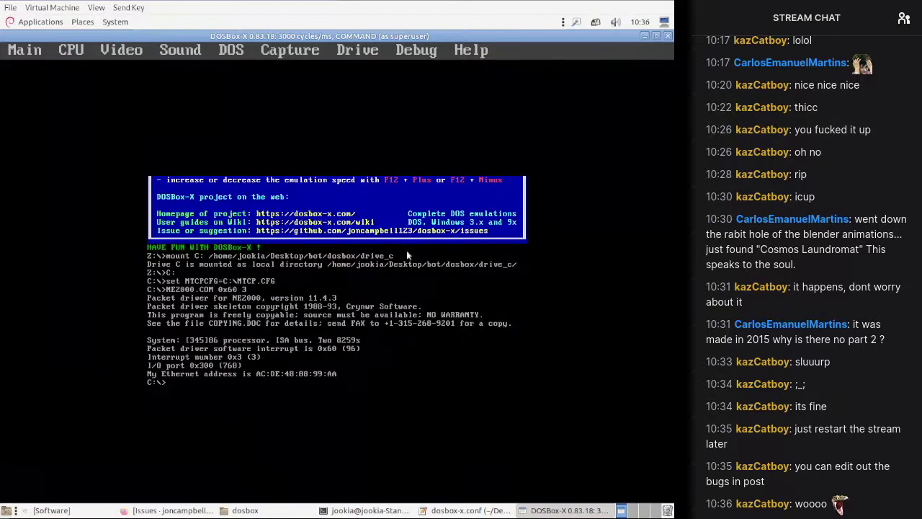
click(121, 50)
mouse_move(289, 214)
click(429, 229)
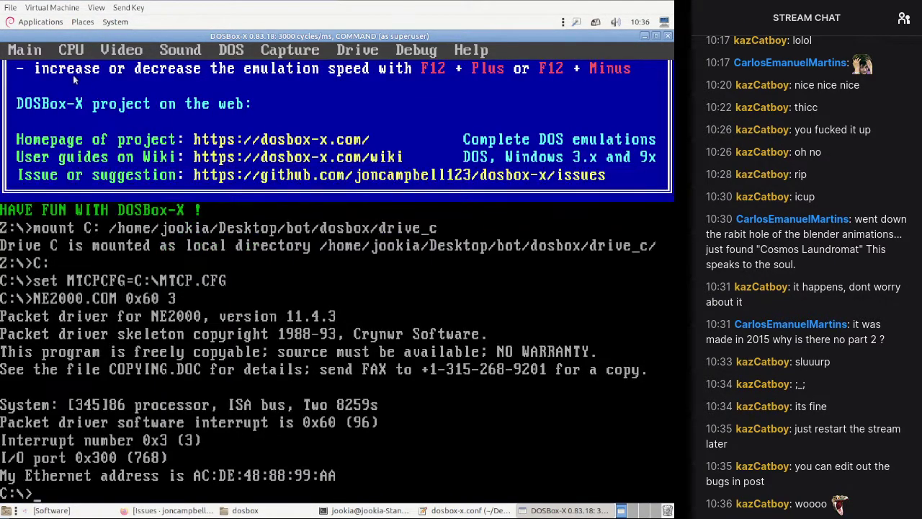
Step: Save the current emulator settings to dosbox-x.conf with the DOSBox-X configuration tool
click(39, 54)
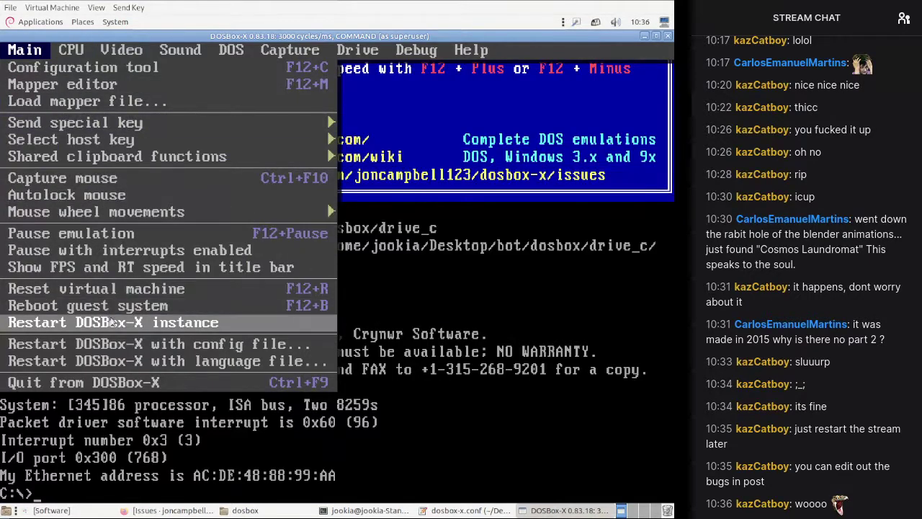
click(72, 67)
click(307, 473)
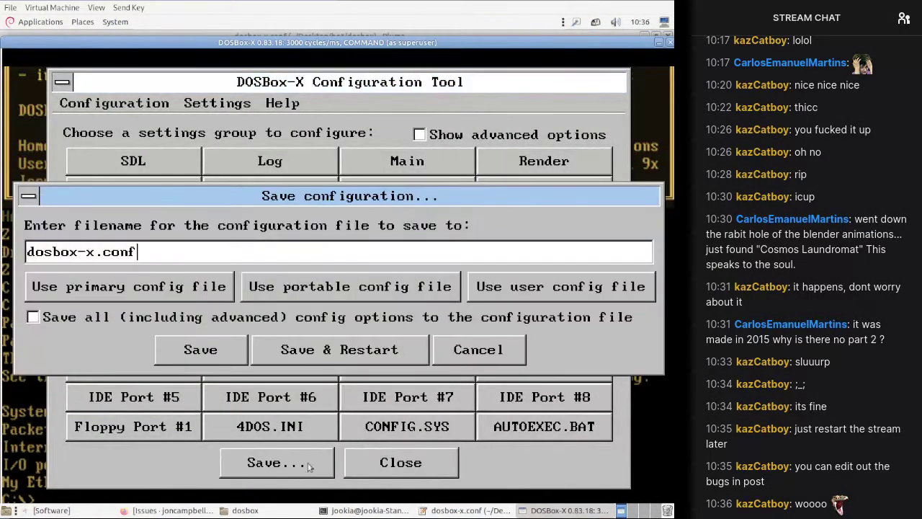
click(203, 350)
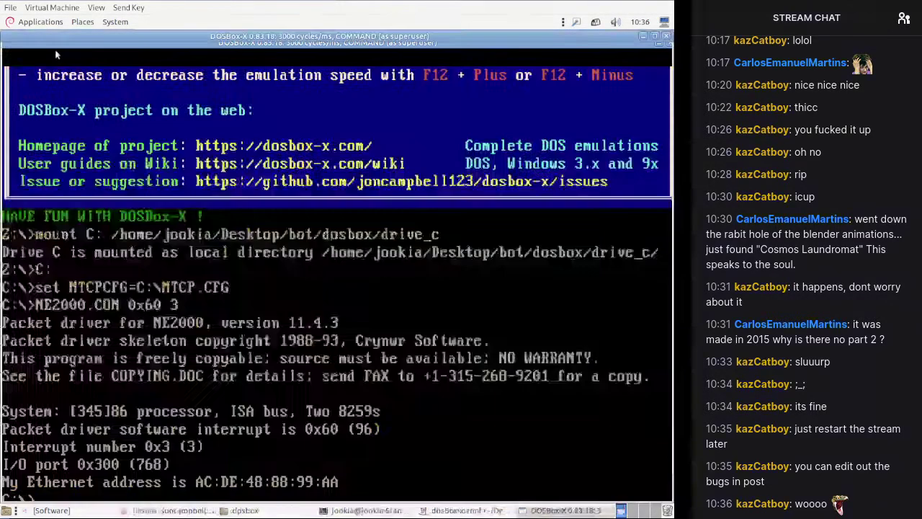
Step: Reboot the guest system and reset the virtual machine
click(13, 46)
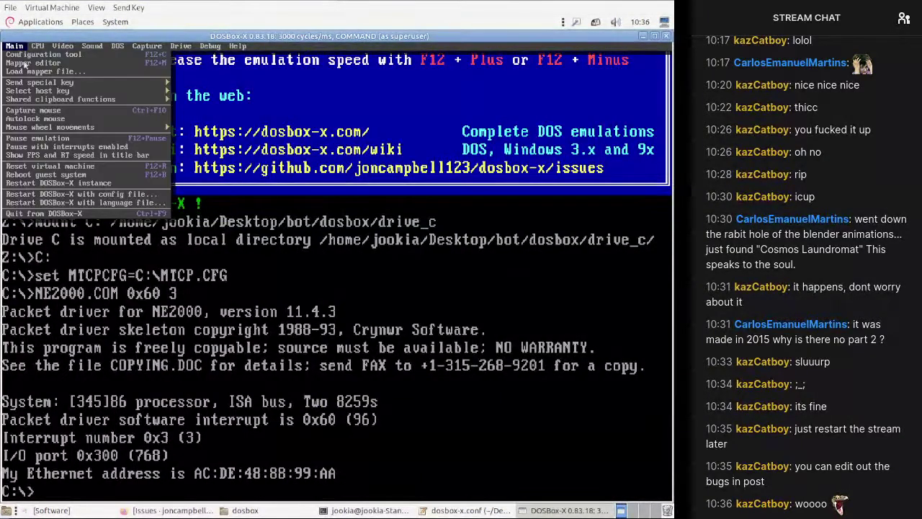
click(77, 174)
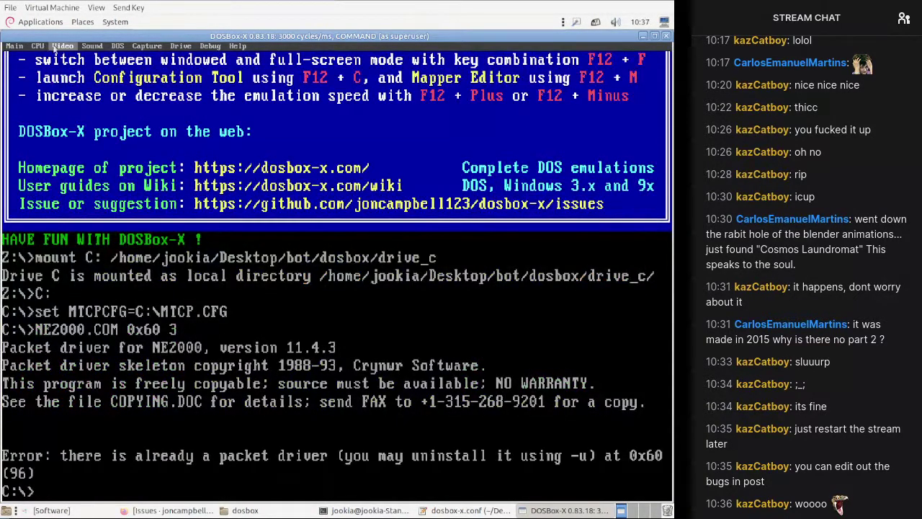
click(14, 45)
click(101, 166)
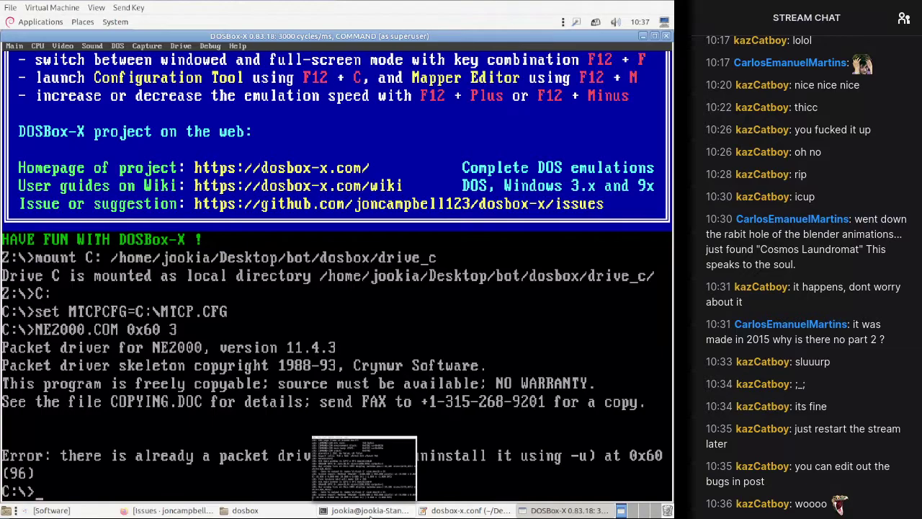
Step: Switch to Pluma, reload dosbox-x.conf from disk, and review its display and window options
click(431, 511)
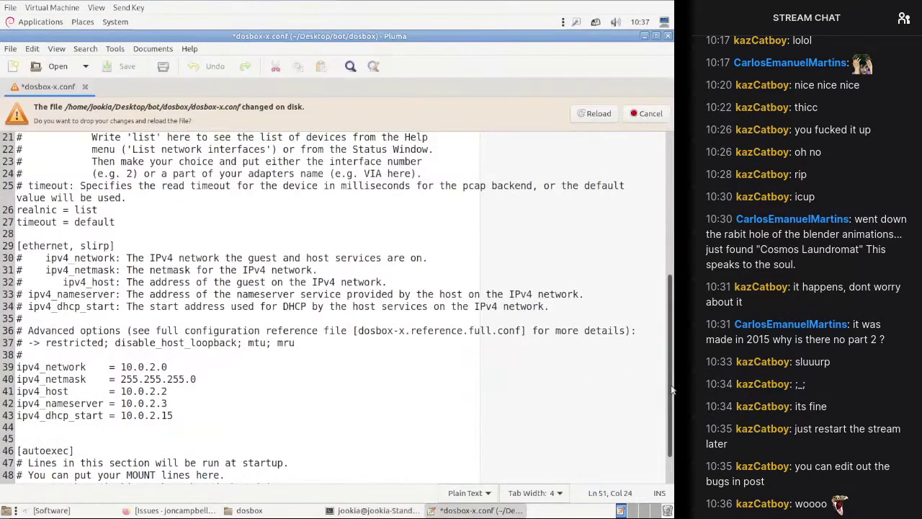
click(595, 113)
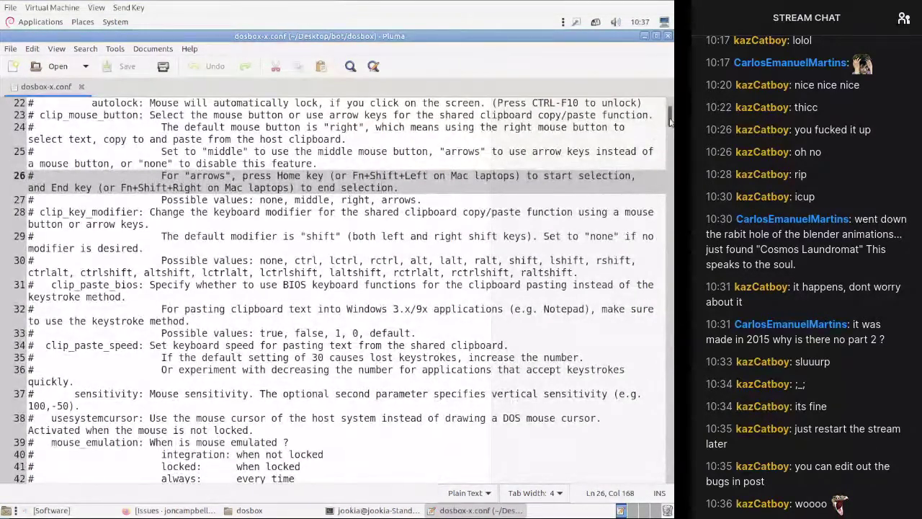
scroll(409, 245, down, 15)
scroll(409, 247, down, 20)
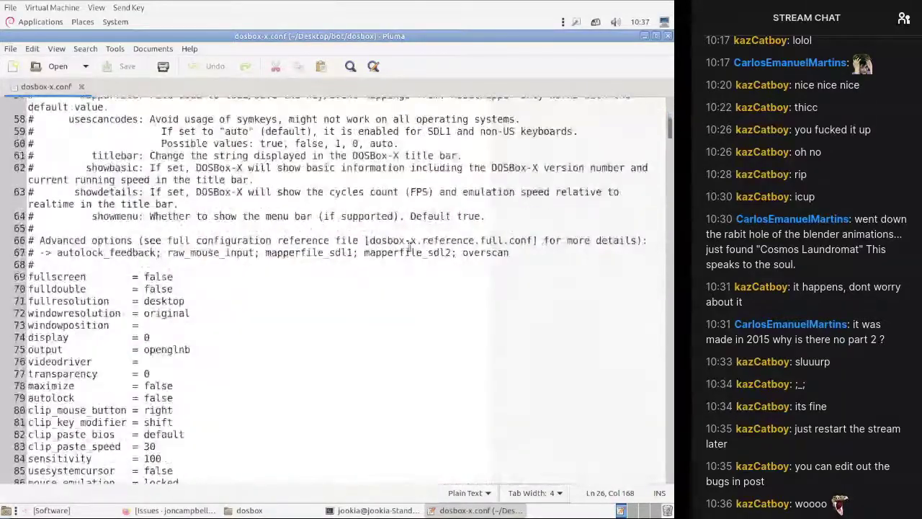
scroll(409, 247, up, 8)
scroll(409, 247, up, 5)
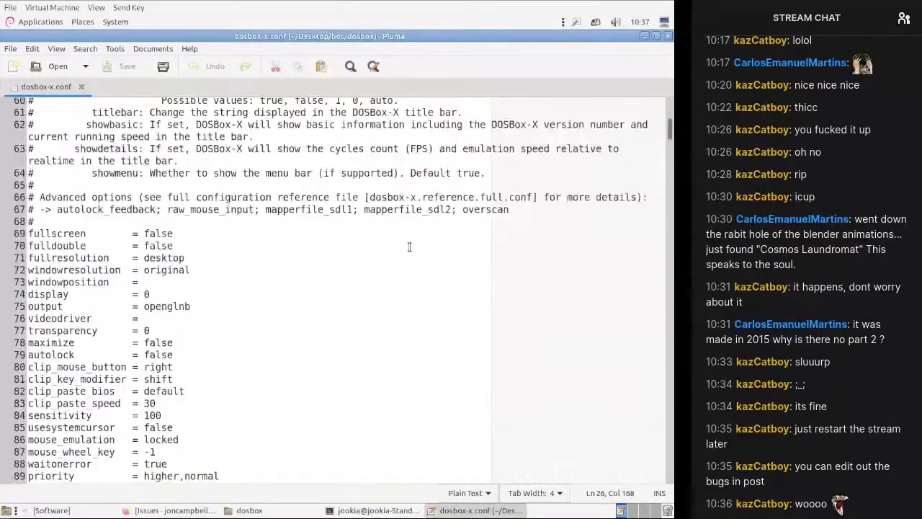
scroll(409, 247, up, 2)
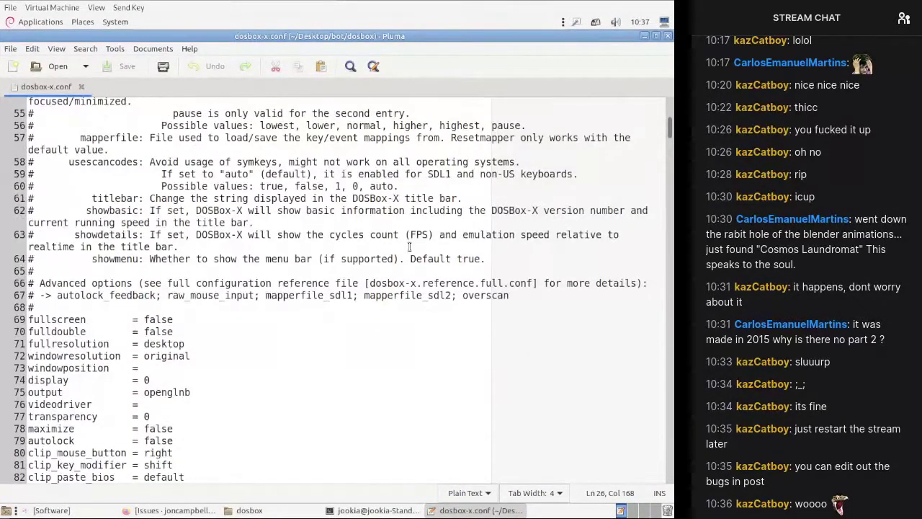
scroll(391, 437, down, 3)
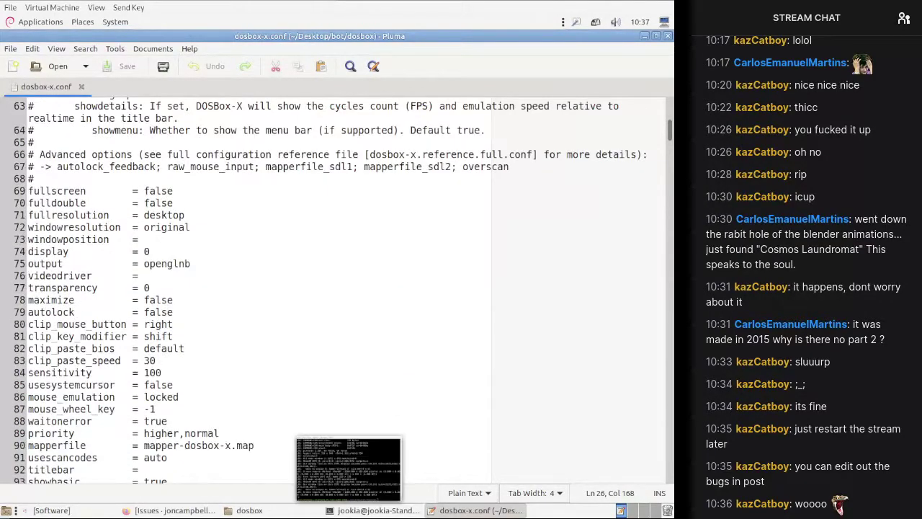
Step: In the [dosbox] section of dosbox-x.conf, set startbanner to false and enable fastbioslogo
click(347, 510)
click(319, 457)
scroll(319, 458, down, 8)
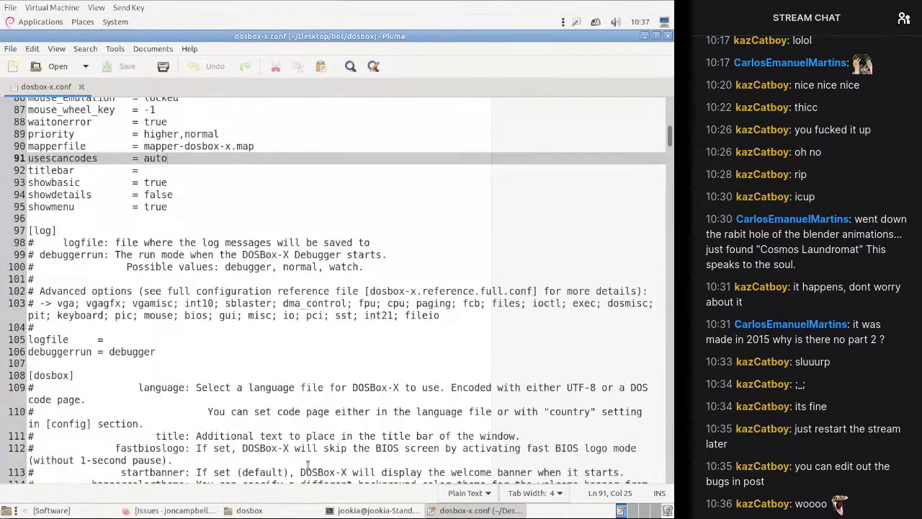
double_click(143, 181)
key(ctrl+c)
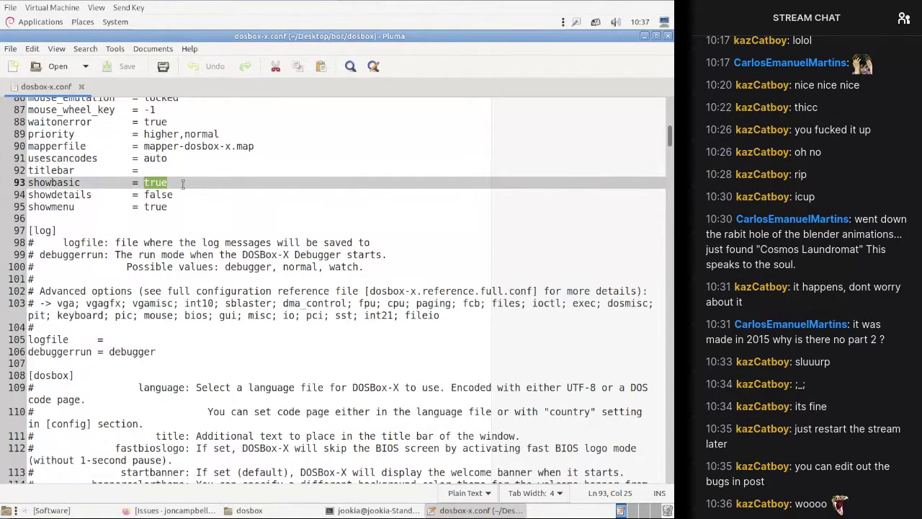
scroll(204, 231, down, 5)
scroll(204, 232, up, 3)
scroll(204, 231, down, 7)
scroll(204, 232, down, 15)
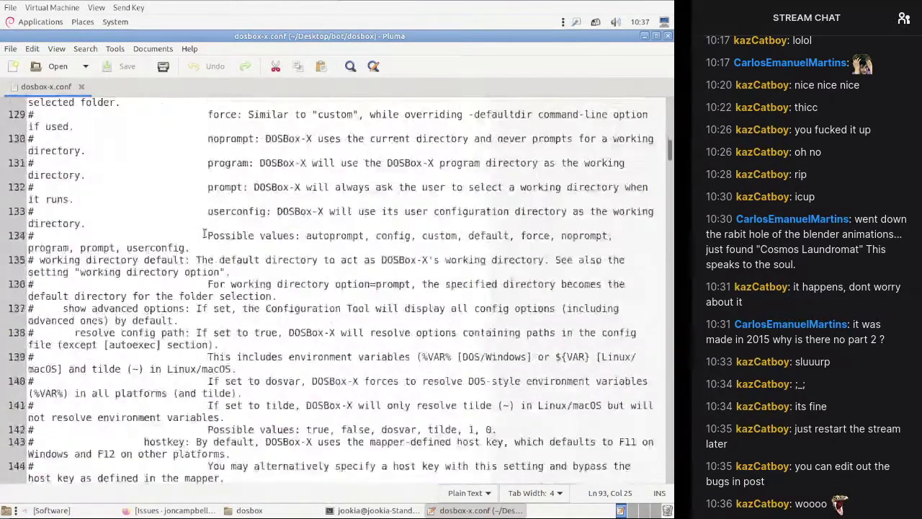
middle_click(204, 232)
scroll(204, 232, down, 5)
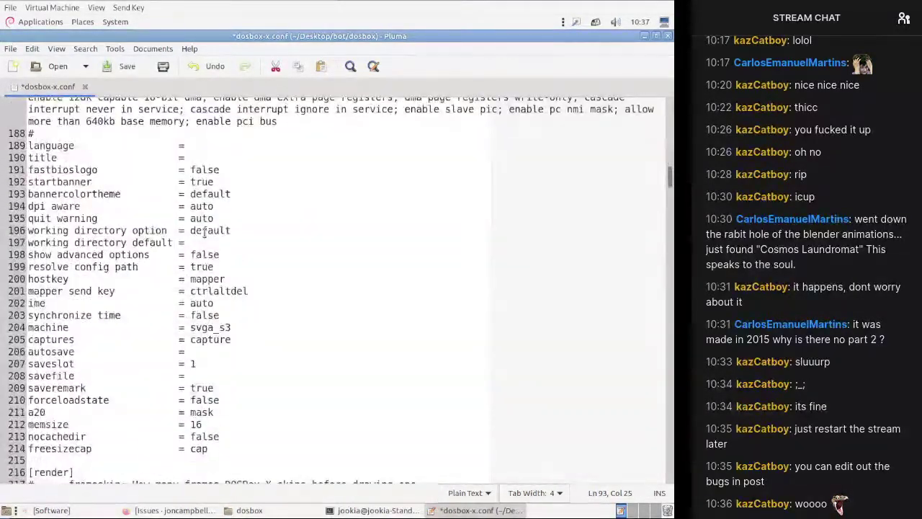
click(190, 181)
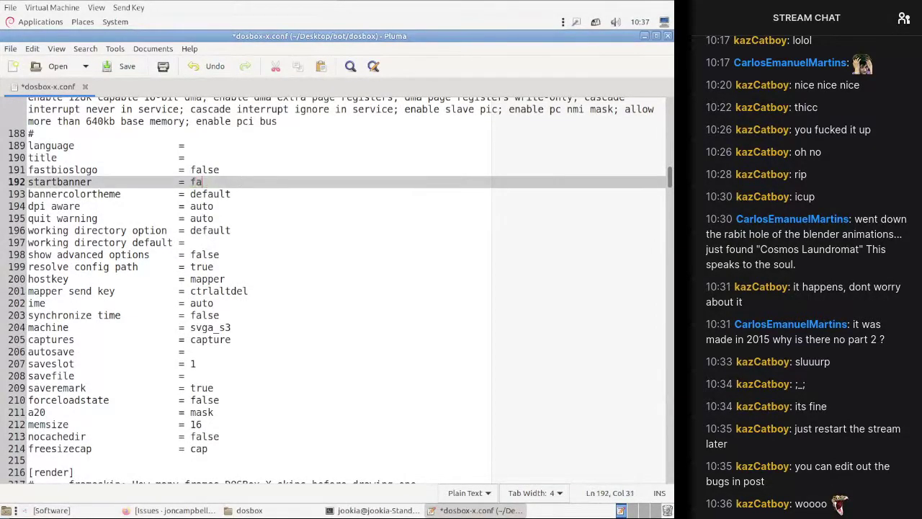
click(219, 169)
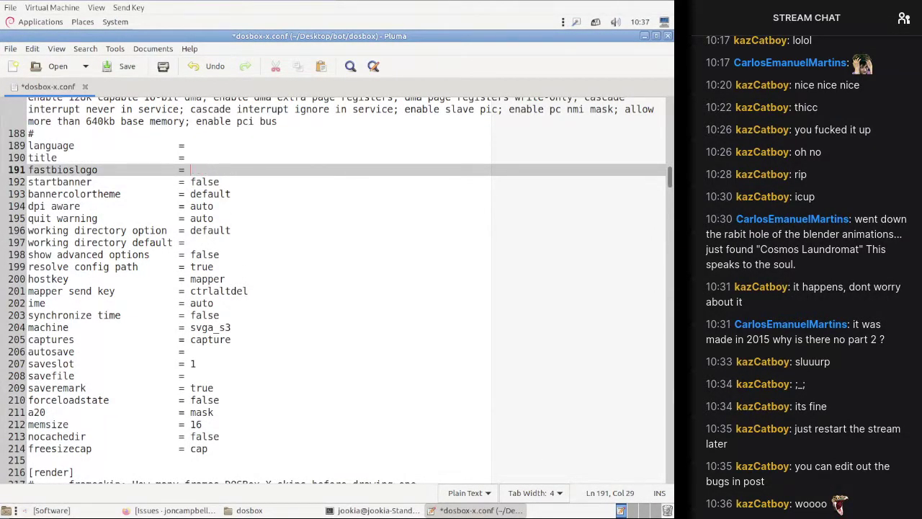
Step: Set cputype to 8086 in the CPU section of dosbox-x.conf and save the file
scroll(270, 234, down, 15)
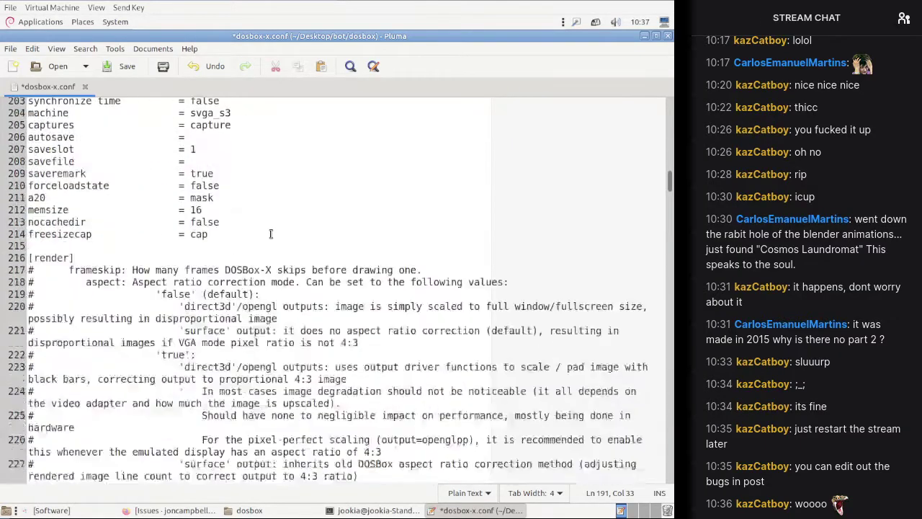
scroll(271, 233, down, 20)
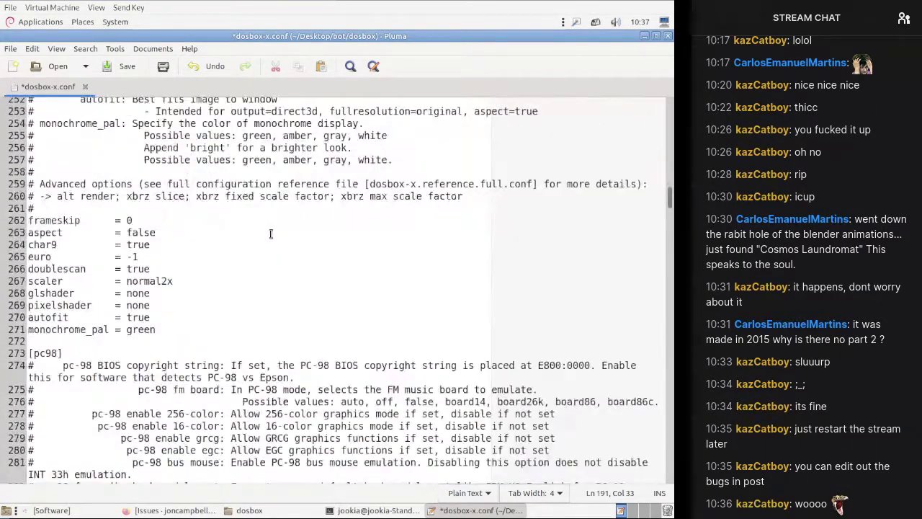
scroll(271, 233, down, 15)
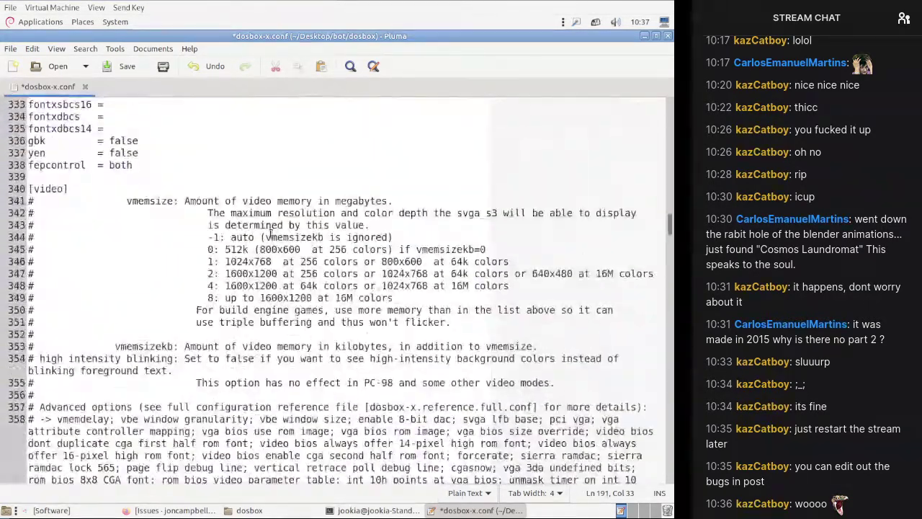
scroll(271, 234, down, 8)
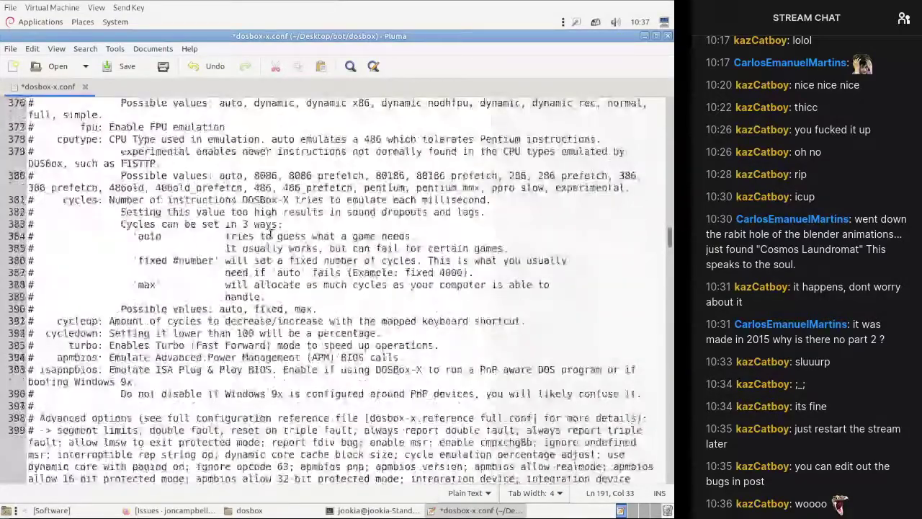
click(135, 387)
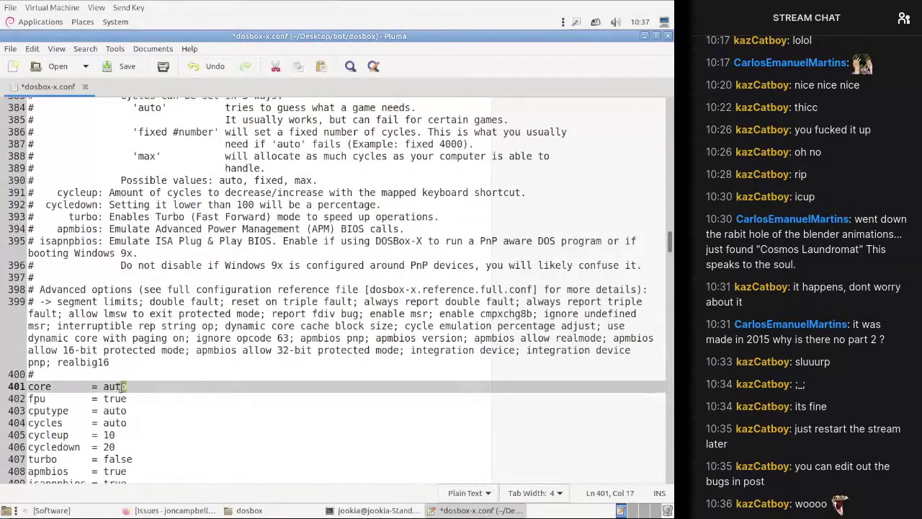
drag(127, 411, 107, 410)
scroll(105, 407, up, 3)
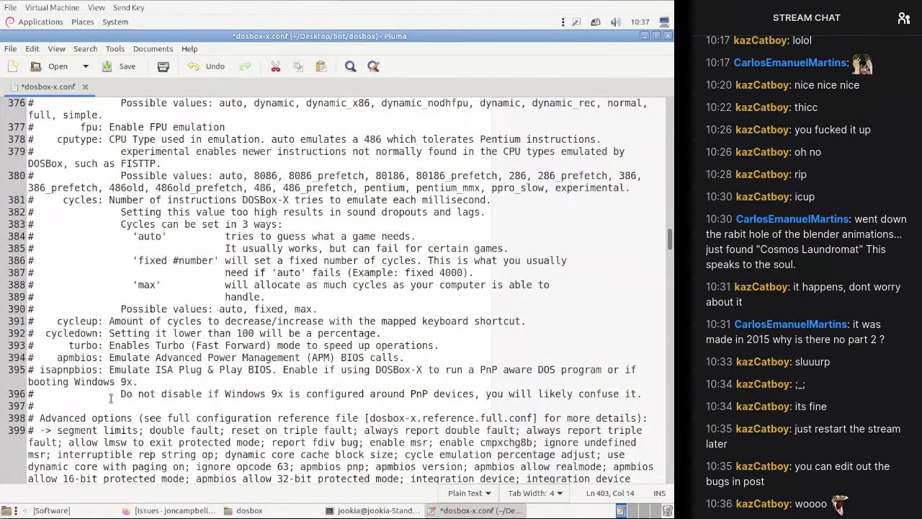
text(8086)
key(ctrl+s)
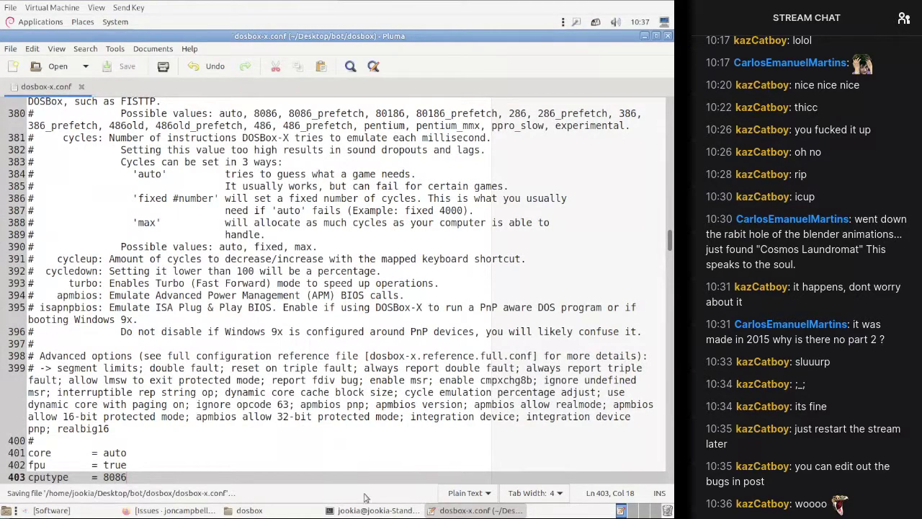
click(367, 510)
key(Return)
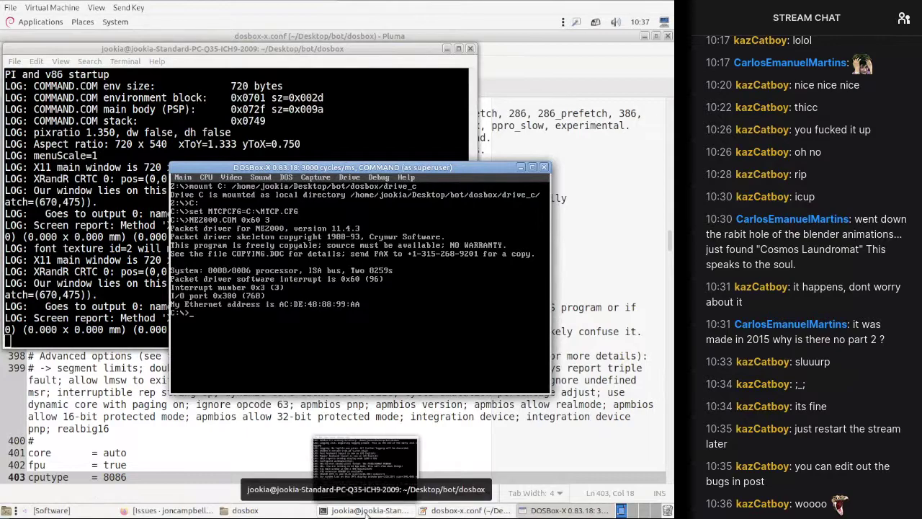
text(mtcp\htget.exe http://jookia.org)
key(Return)
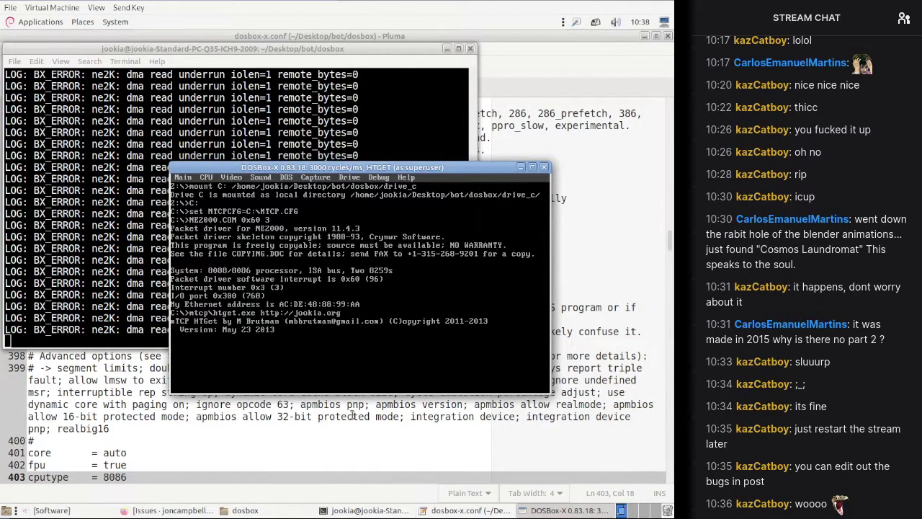
Step: Return to the text editor, revert cputype to auto in dosbox-x.conf, and save the file
click(242, 421)
key(BackSpace)
key(BackSpace)
key(BackSpace)
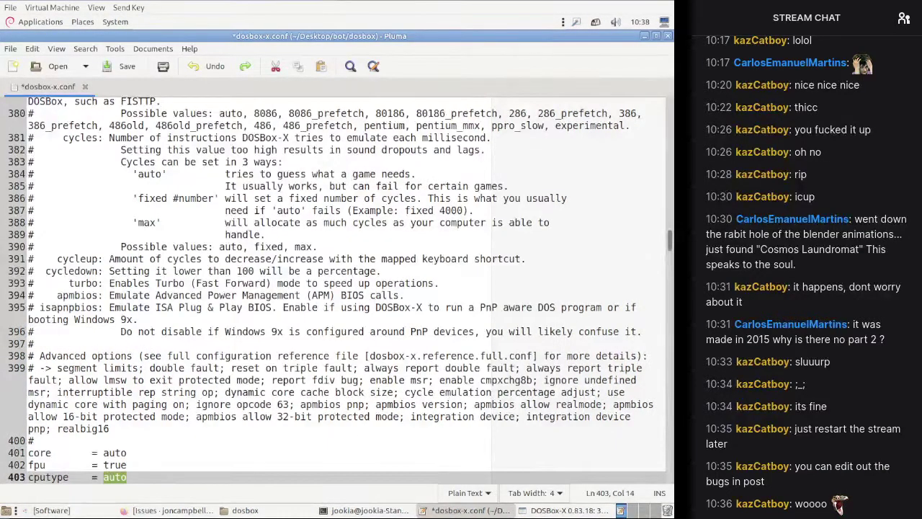
key(ctrl+s)
Step: Stop the running emulator from the terminal and relaunch it with the previous command
click(565, 510)
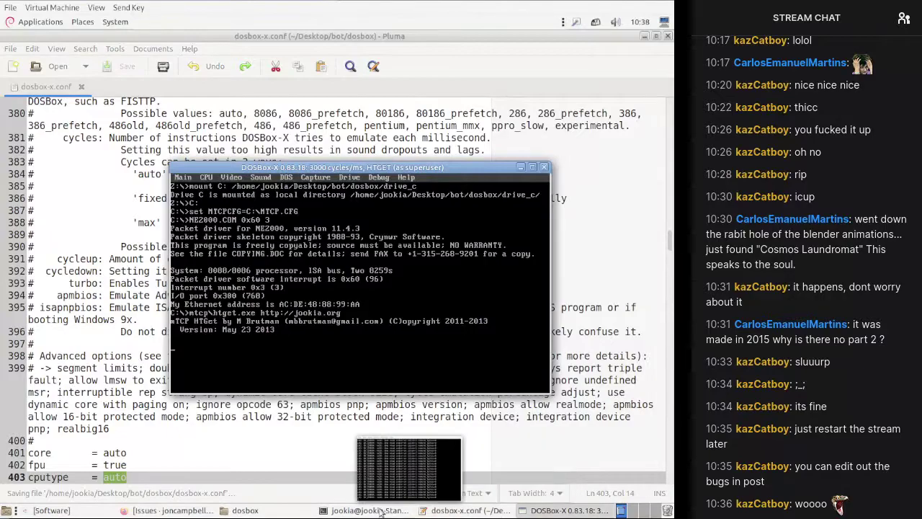
click(367, 510)
key(ctrl+c)
click(413, 297)
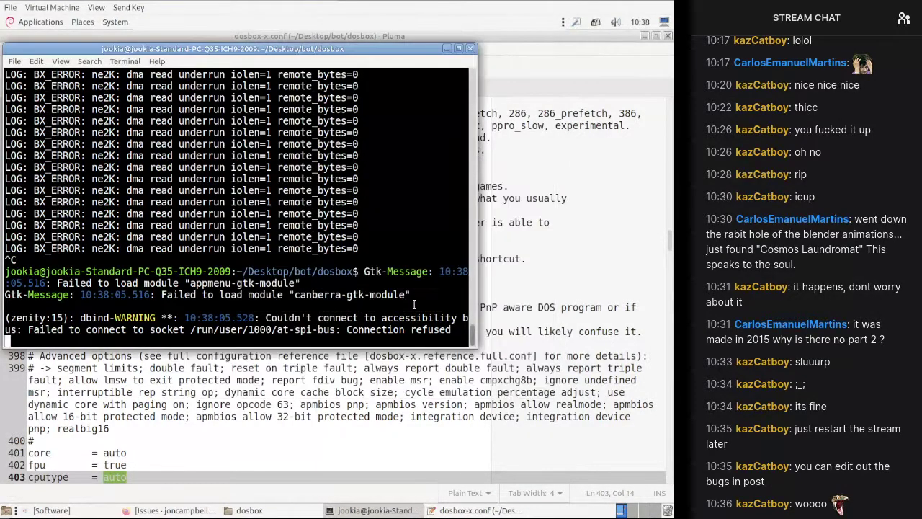
key(Up)
key(Return)
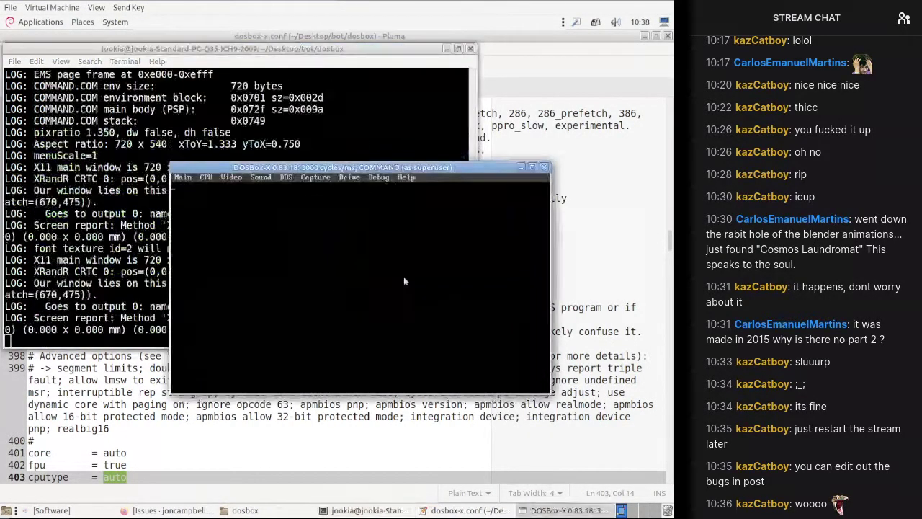
text(mtcp\htget.exe http://jookia.org)
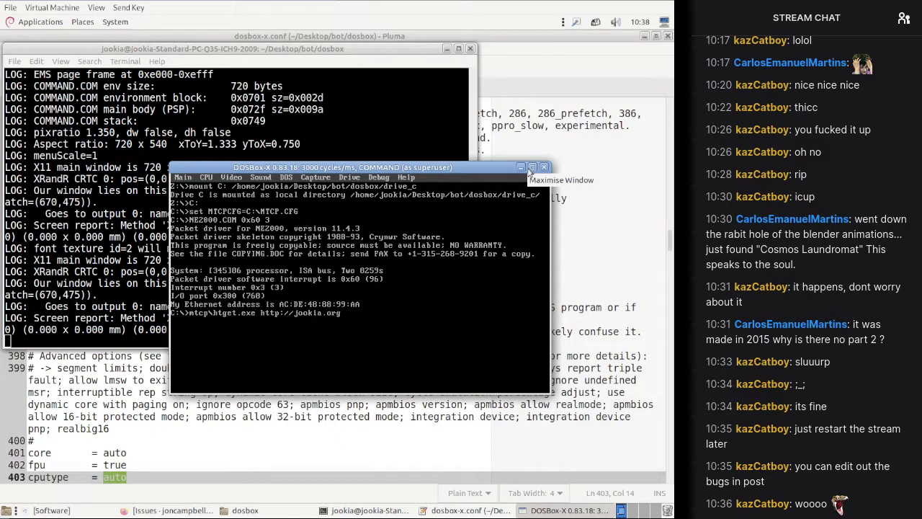
key(Return)
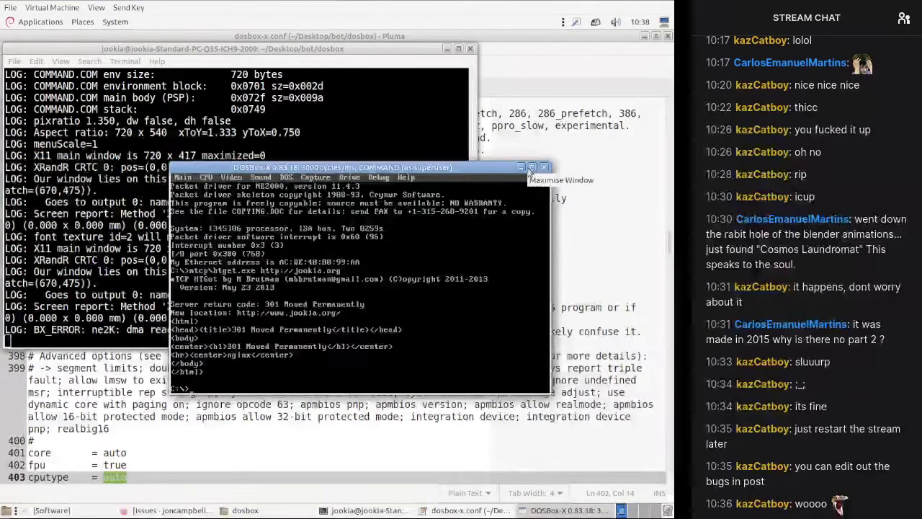
click(422, 157)
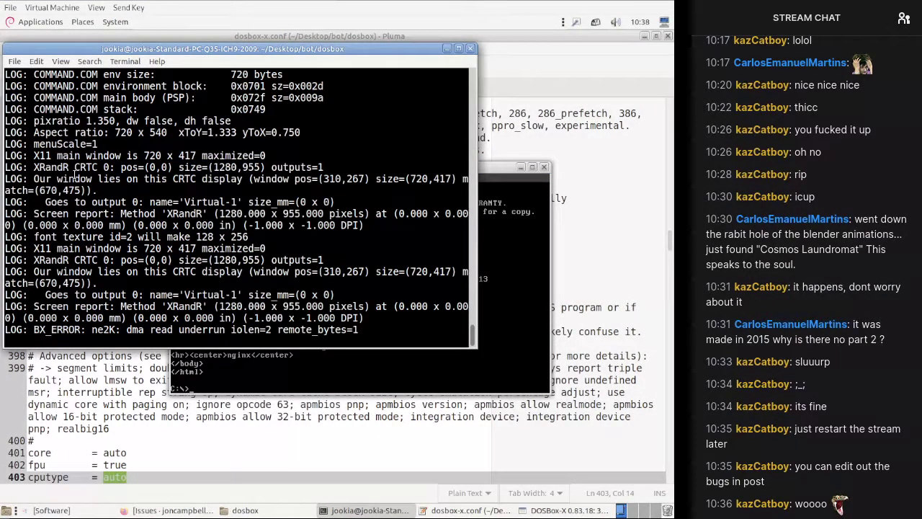
click(544, 168)
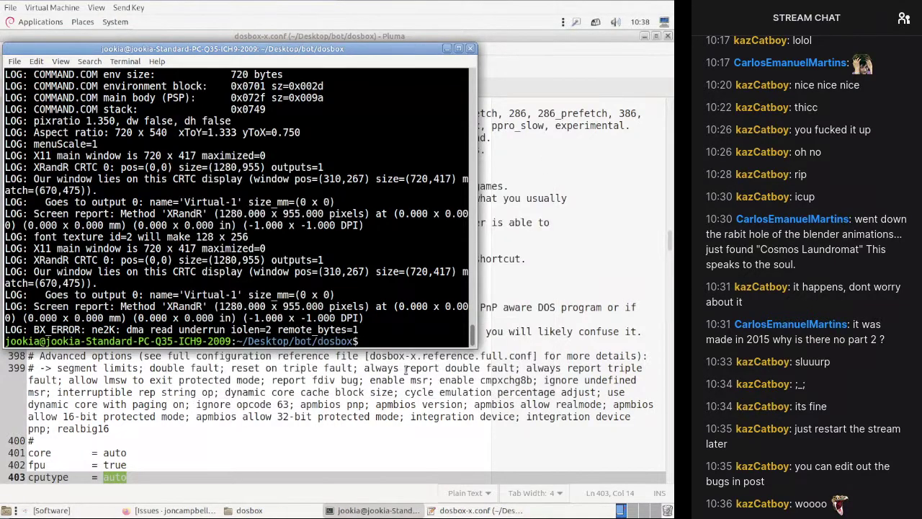
Step: Return to dosbox-x.conf in the text editor, set cputype to 80186, and save the file
click(405, 368)
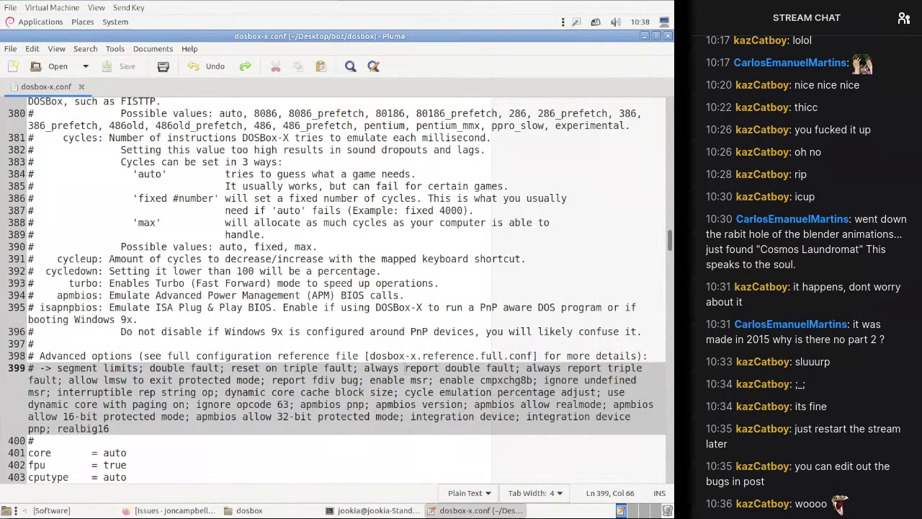
key(ctrl+z)
click(31, 48)
click(44, 76)
scroll(324, 272, down, 4)
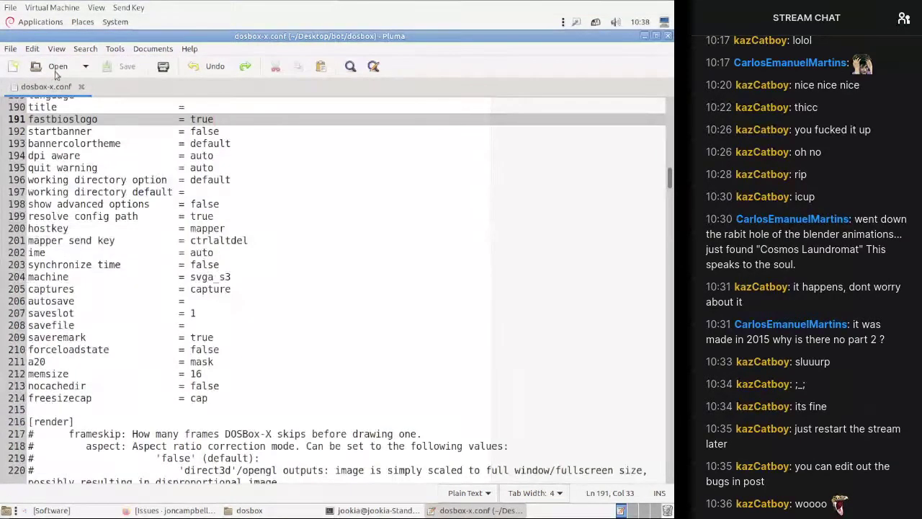
click(31, 48)
click(45, 75)
scroll(333, 257, up, 8)
scroll(333, 258, up, 1)
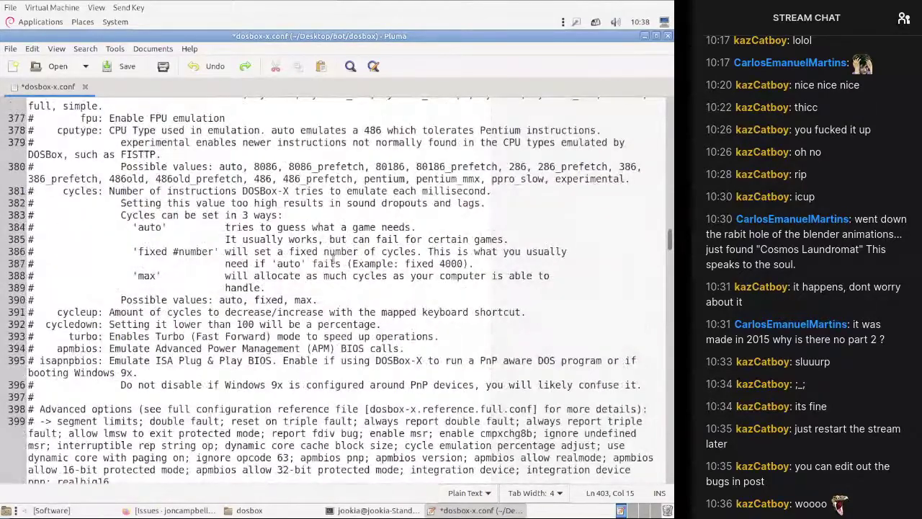
drag(406, 166, 393, 166)
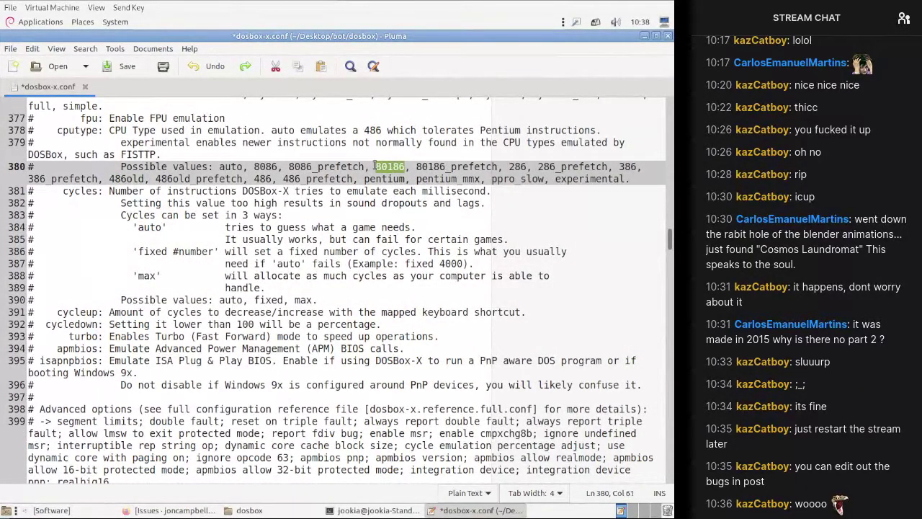
scroll(110, 350, down, 3)
click(116, 358)
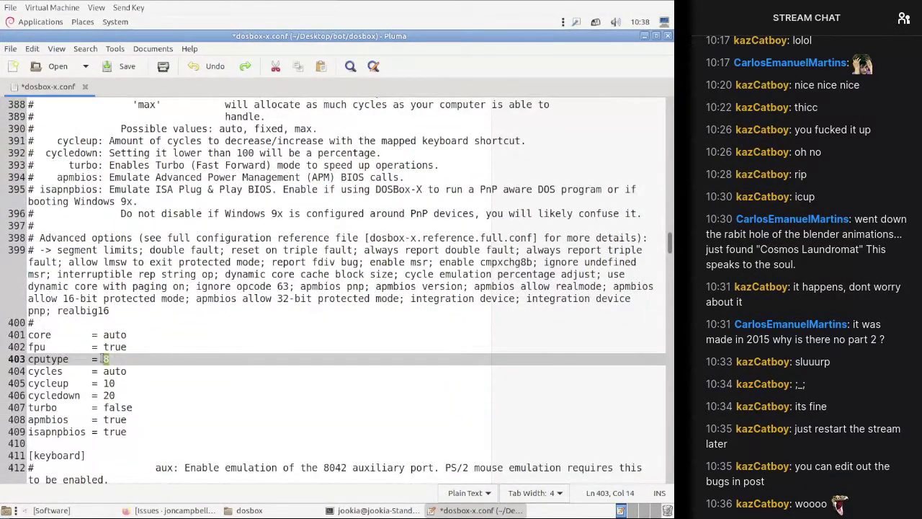
key(ctrl+s)
click(376, 510)
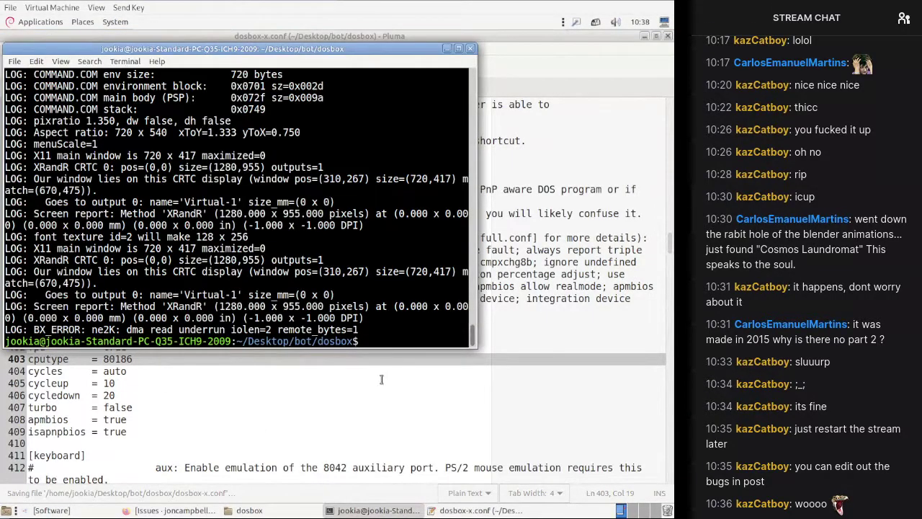
key(Return)
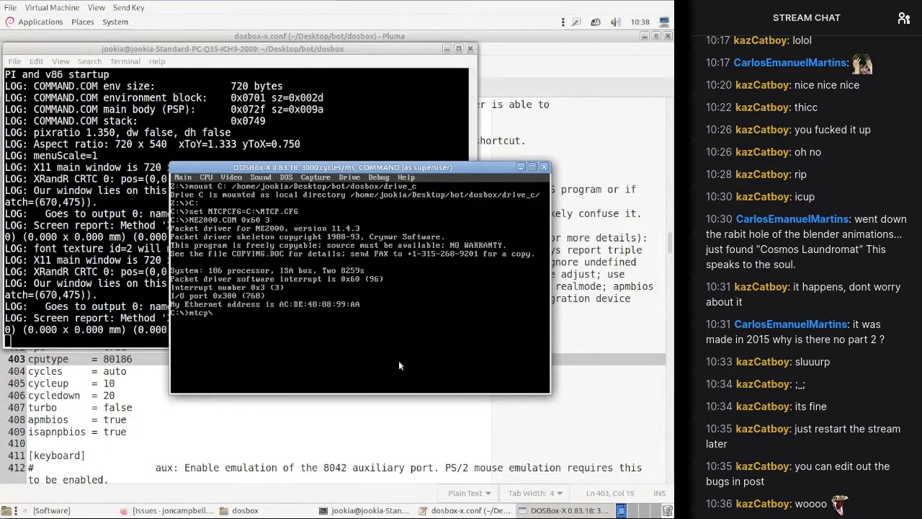
text(et.exe http://jookia.org)
key(Return)
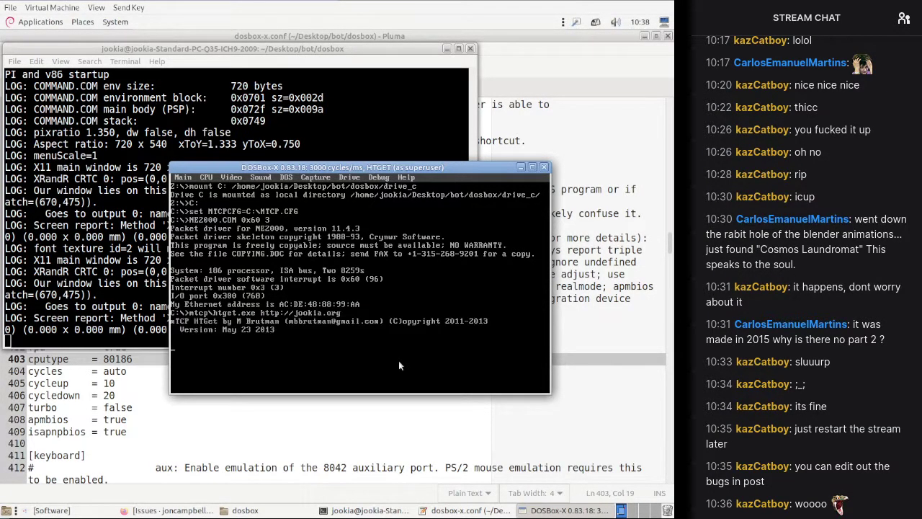
text(exit)
key(Return)
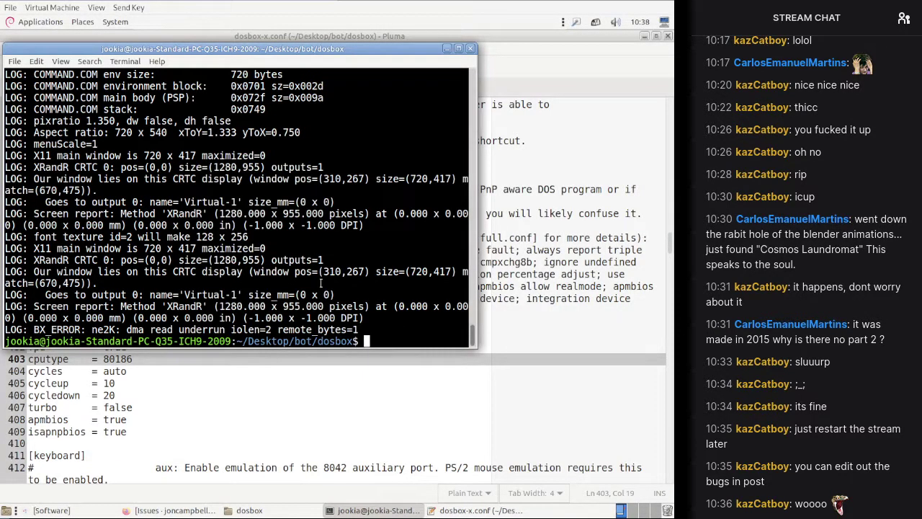
Step: Close the terminal and the text editor showing dosbox-x.conf
key(ctrl+d)
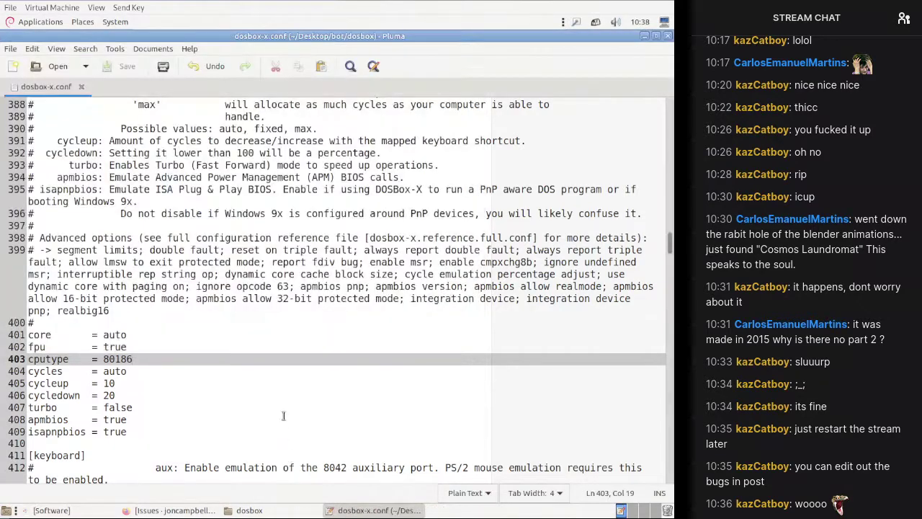
key(Up)
click(668, 36)
Step: Delete dosbox-x.2.conf from the dosbox folder
click(453, 242)
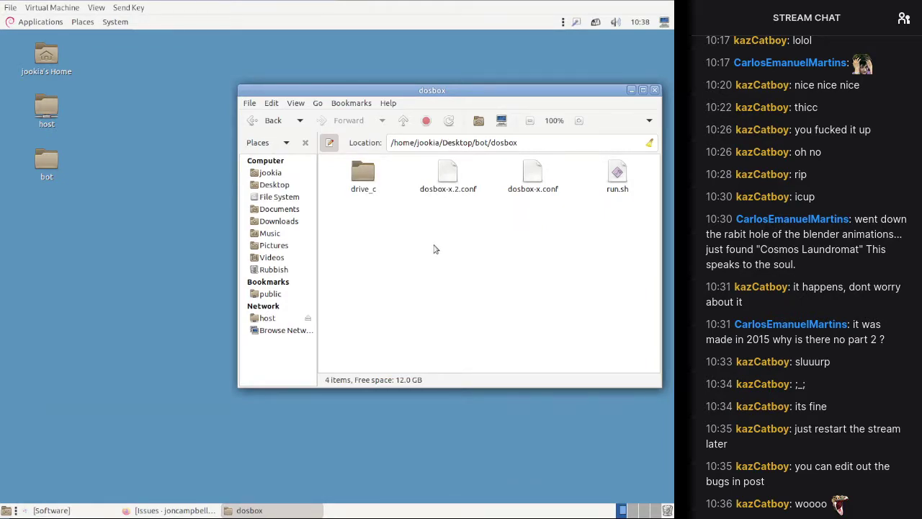
click(438, 192)
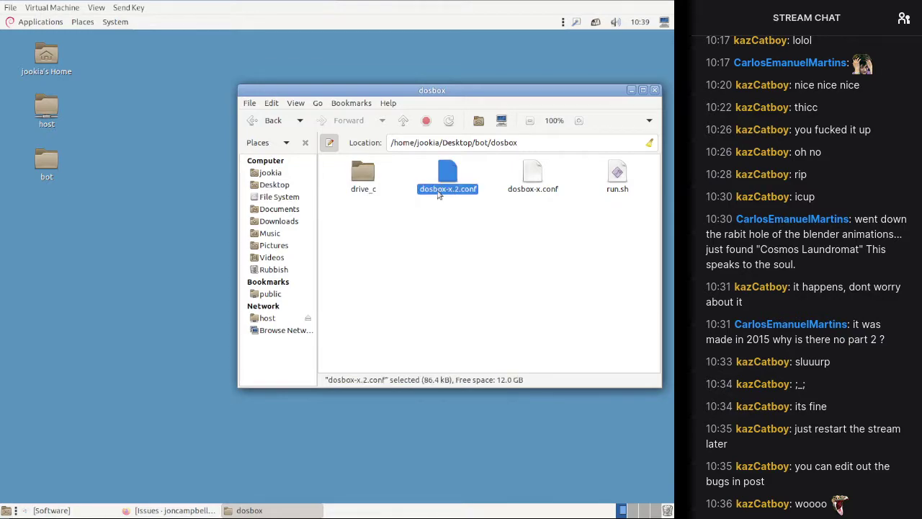
key(Delete)
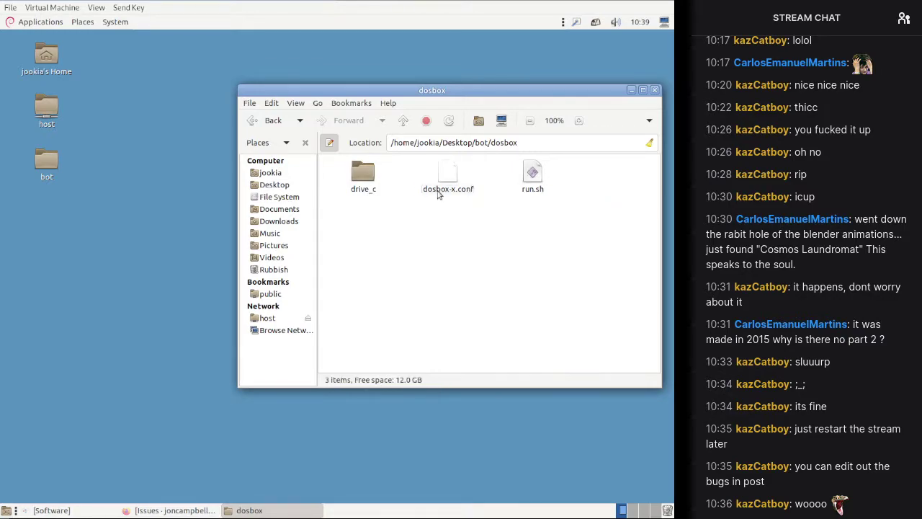
Step: Go up to the bot folder, open ED.CFG to check its contents, and close it
click(404, 119)
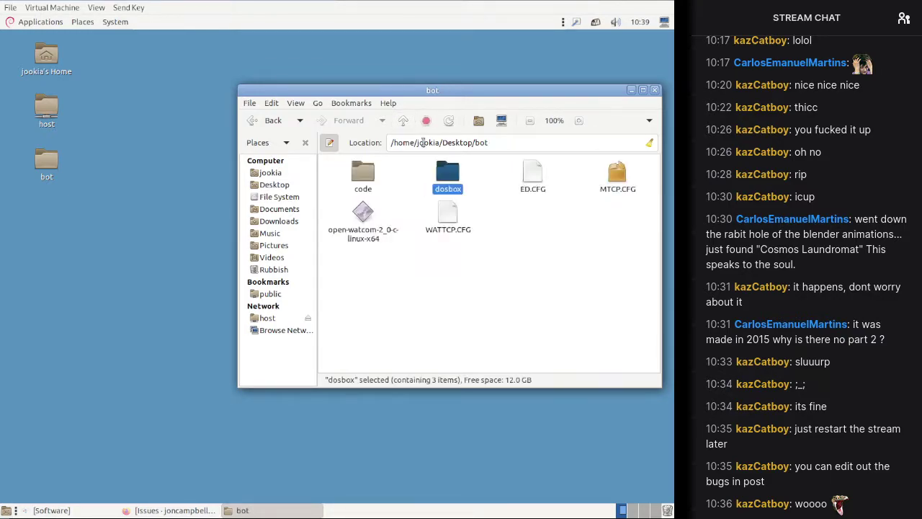
double_click(533, 175)
click(408, 274)
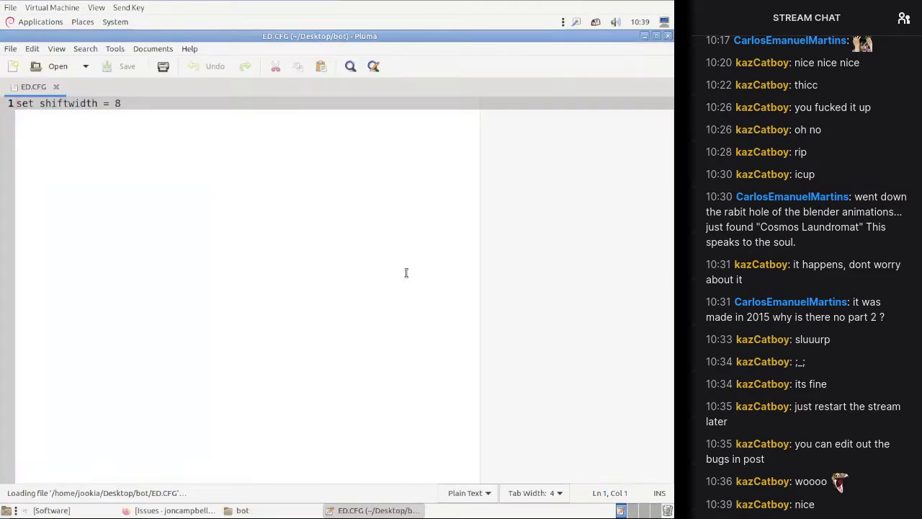
click(667, 35)
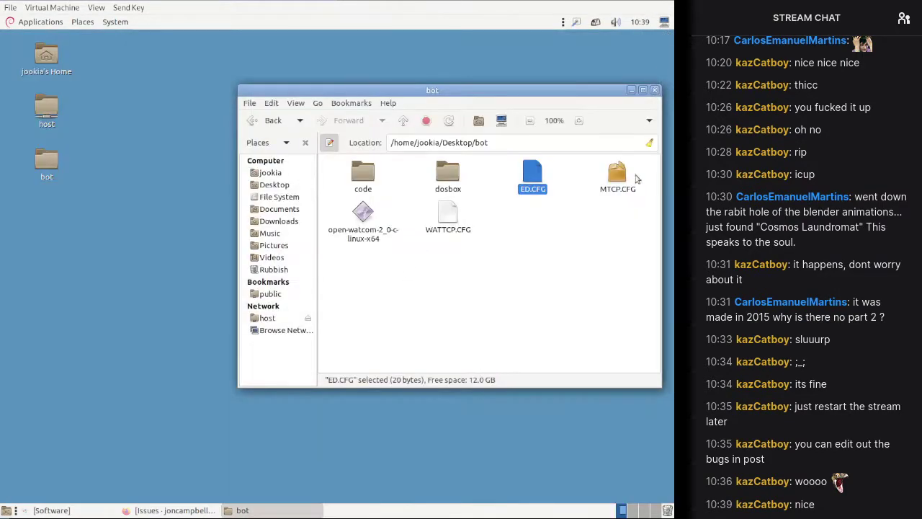
Step: Try to paste MTCP.CFG from the bot folder into the code folder, cancelling the replacement
click(607, 224)
click(598, 190)
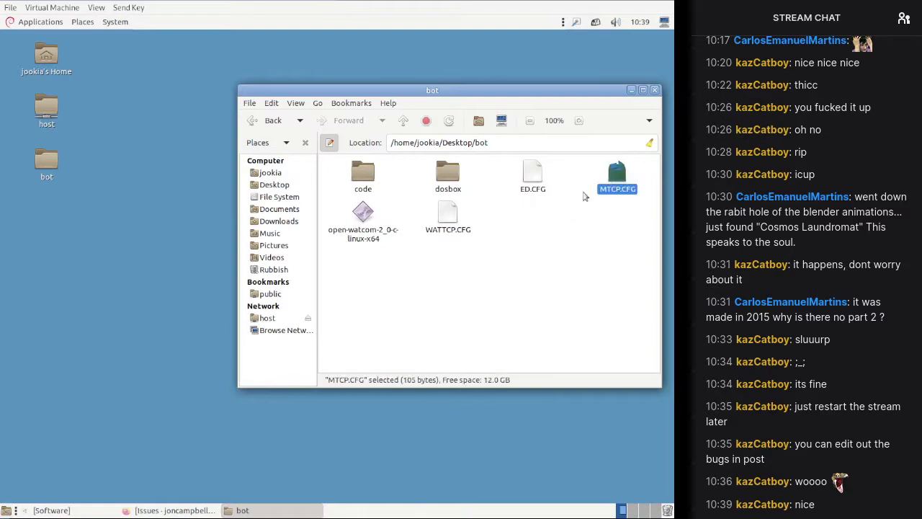
double_click(363, 173)
key(ctrl+v)
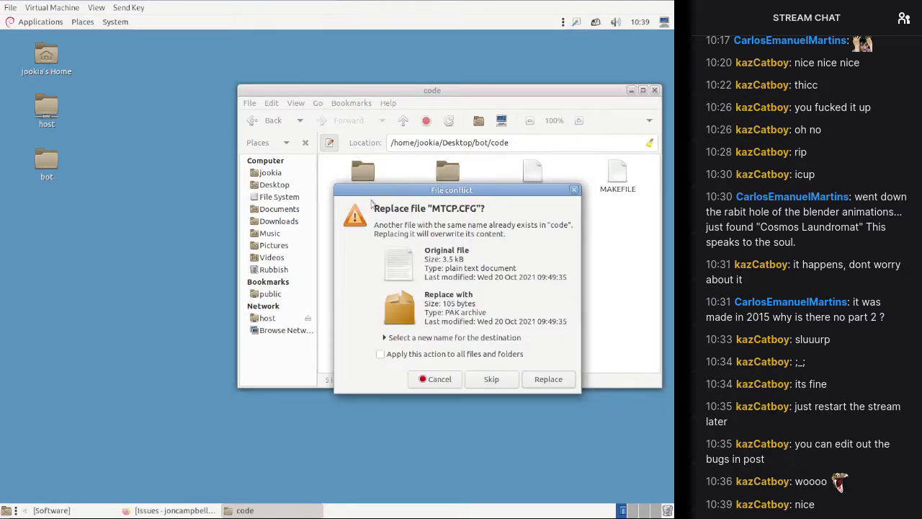
click(443, 380)
click(403, 120)
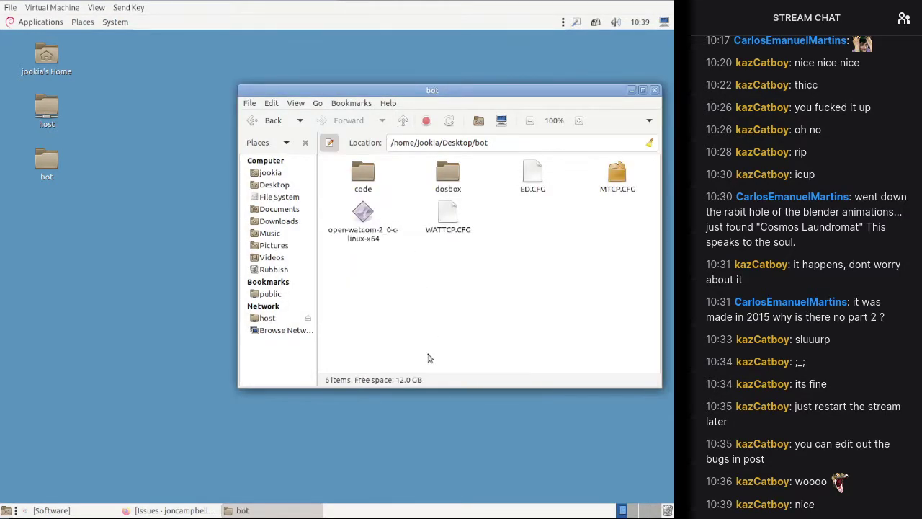
Step: Open a terminal in the code folder inside bot and maximize its window
right_click(455, 285)
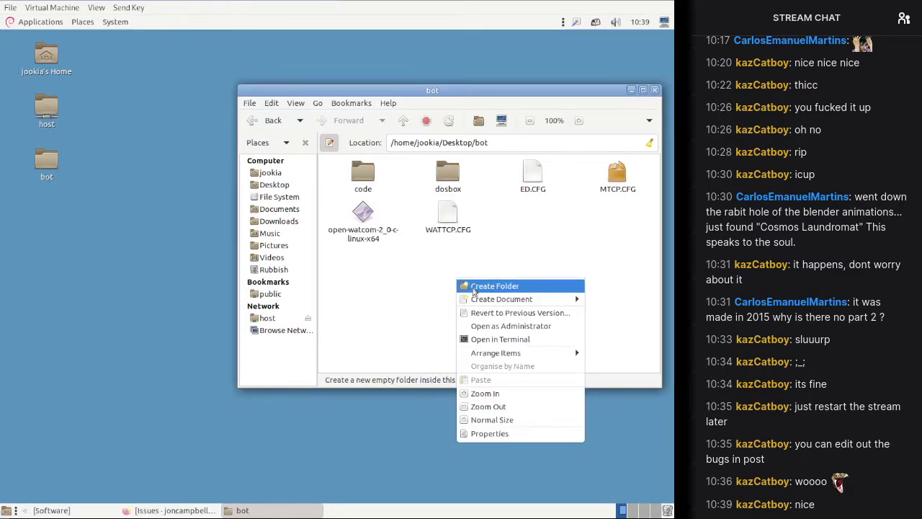
click(363, 175)
double_click(363, 175)
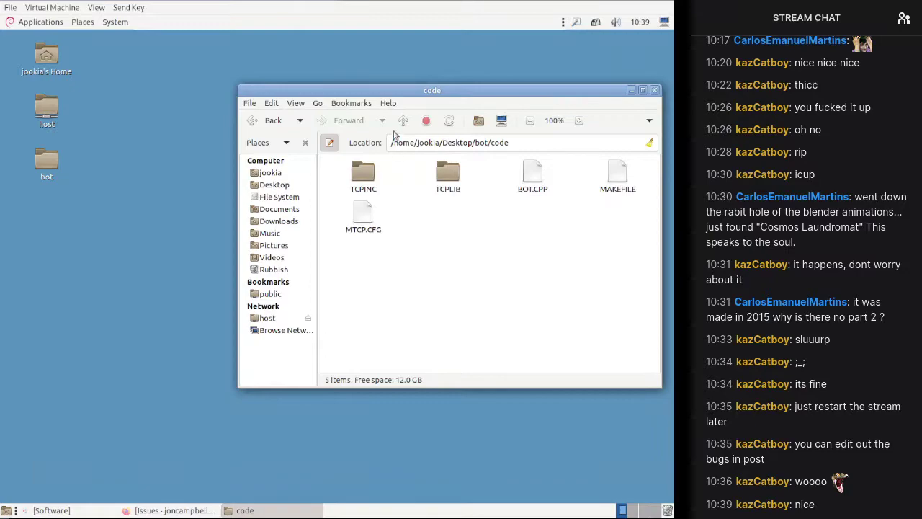
right_click(427, 263)
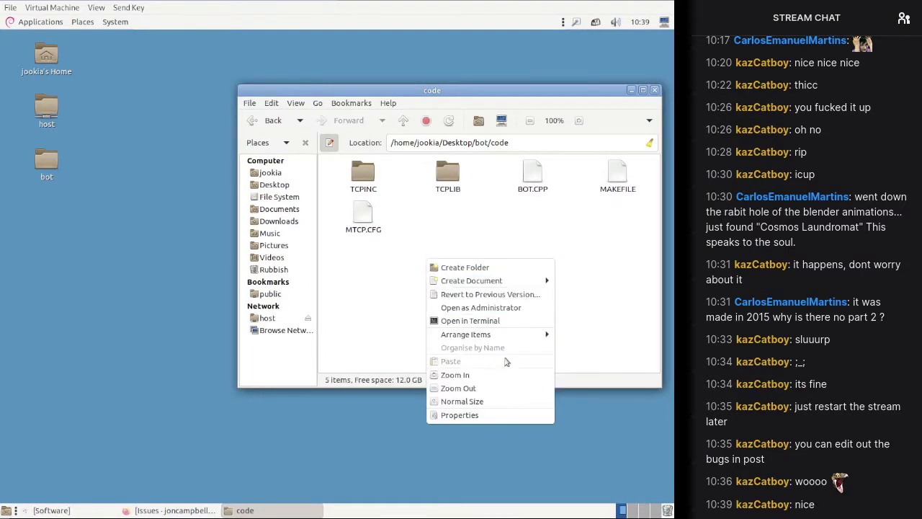
click(520, 315)
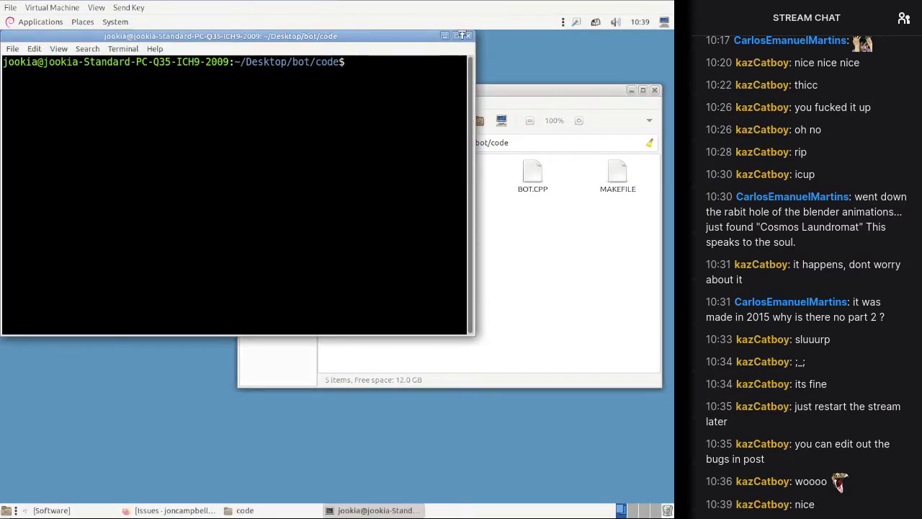
click(455, 36)
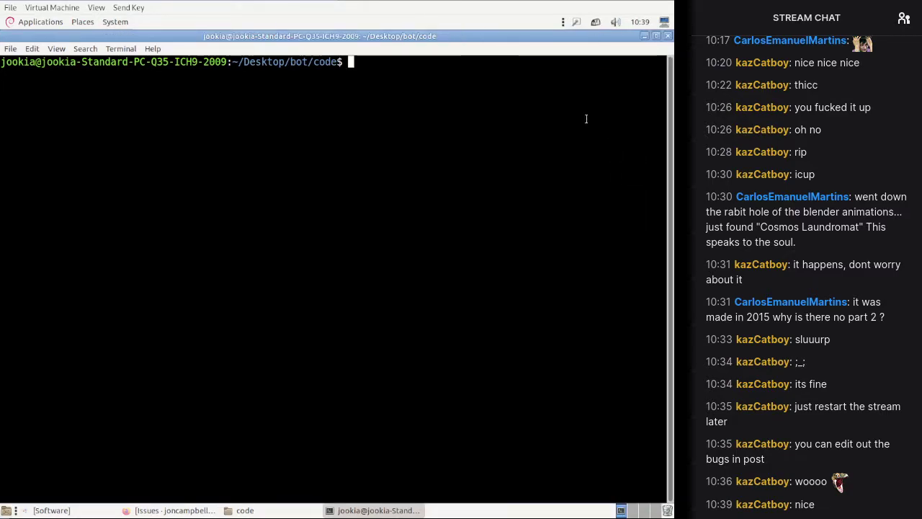
Step: List the code folder's files and install tmux with sudo apt install tmux
text(dir)
key(Return)
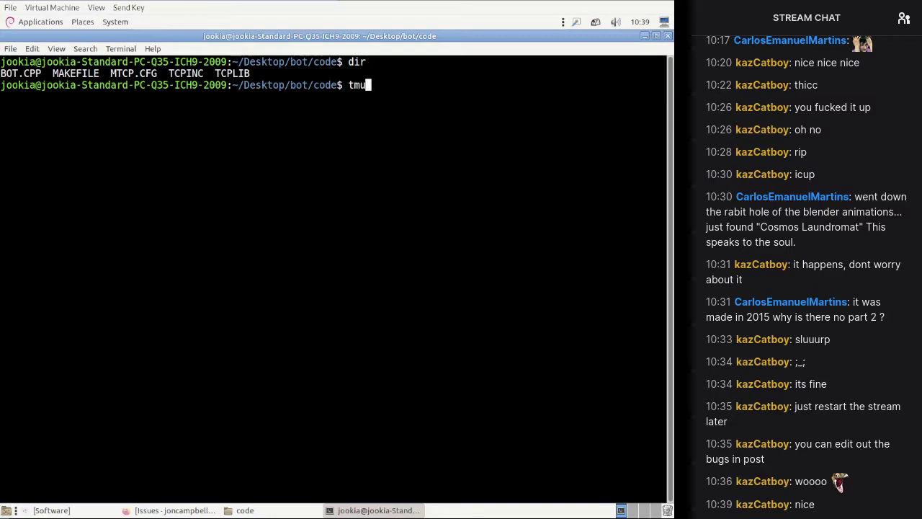
key(Return)
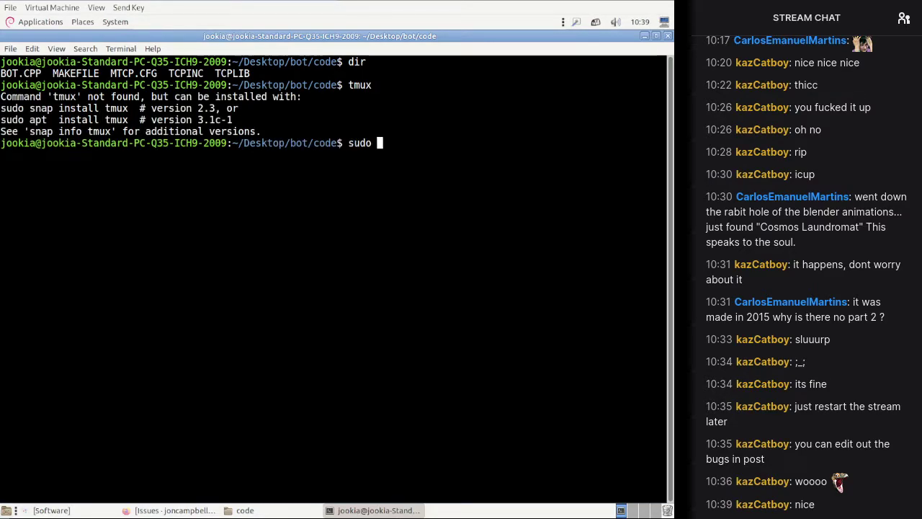
text(sudo apt install tmux)
key(Return)
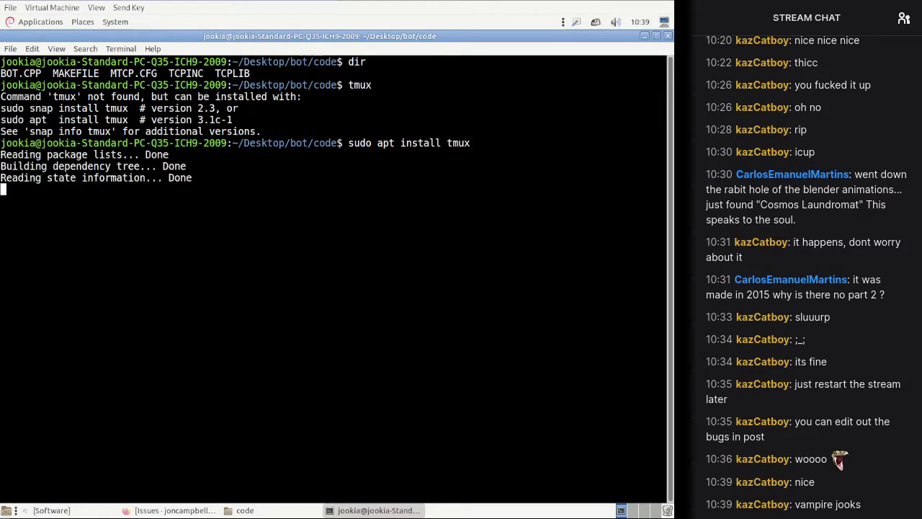
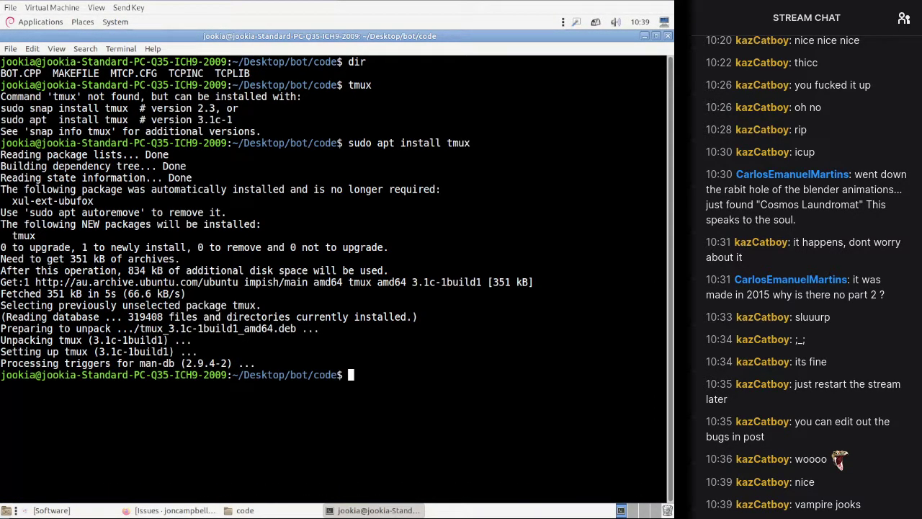
Step: Locate the Open Watcom installer in the bot folder, and move the terminal up to that folder and list its files
click(245, 510)
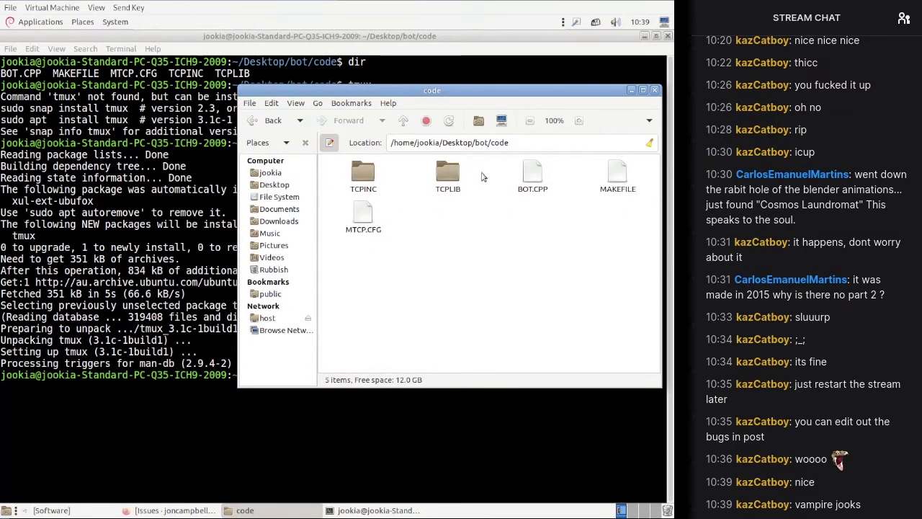
click(403, 120)
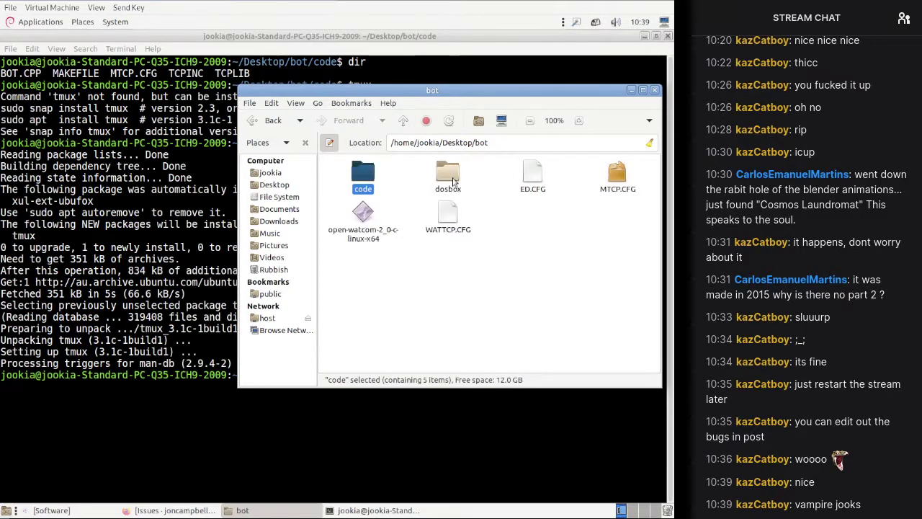
click(363, 213)
click(176, 268)
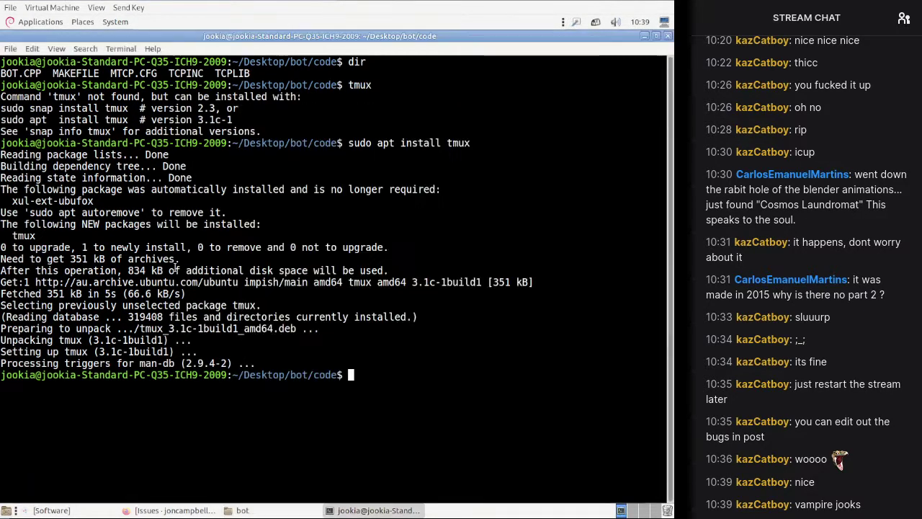
text(cd ..)
key(Return)
text(ls)
key(Return)
Step: Make open-watcom-2_0-c-linux-x64 executable with chmod +x
text(./op)
key(ctrl+c)
text(chmod +x op)
key(Tab)
key(Return)
text(ls)
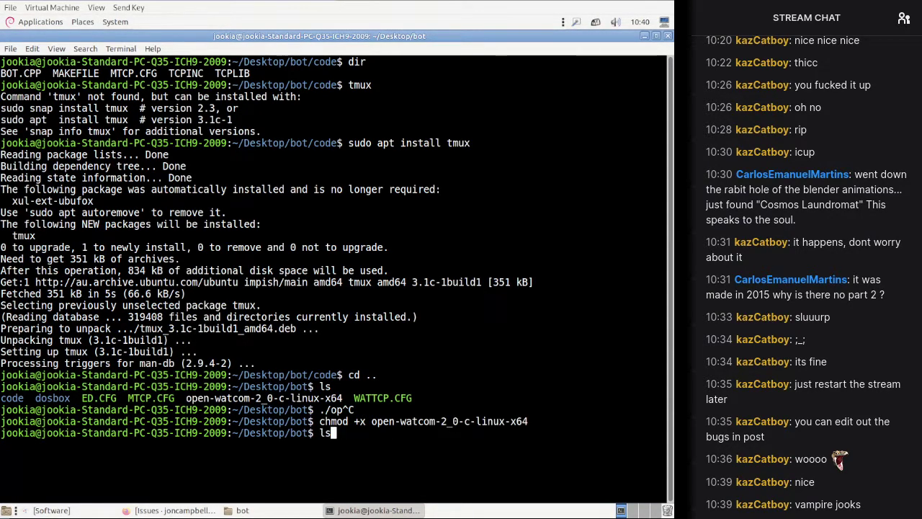
key(ctrl+c)
Step: Enter ./open-watcom-2_0-c-linux-x64 at the prompt without running it, and minimize the terminal and file manager
text(./open)
key(Tab)
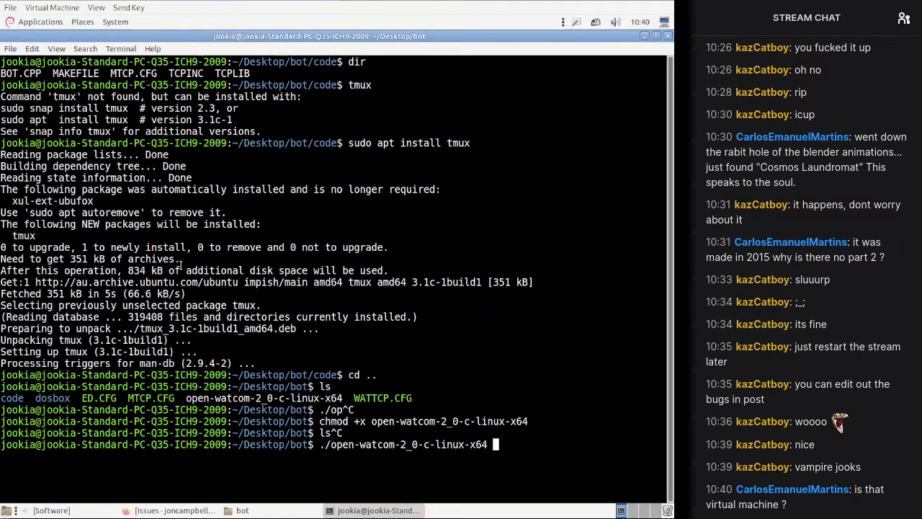
click(643, 35)
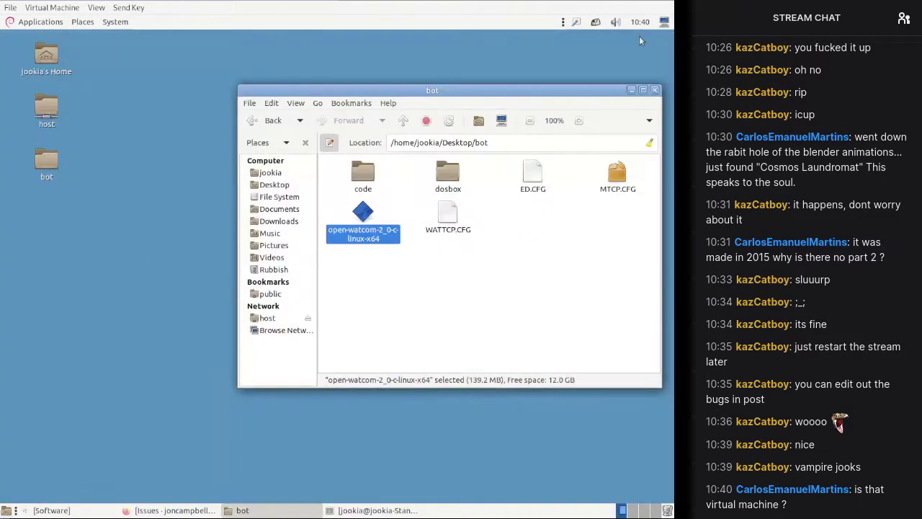
click(631, 90)
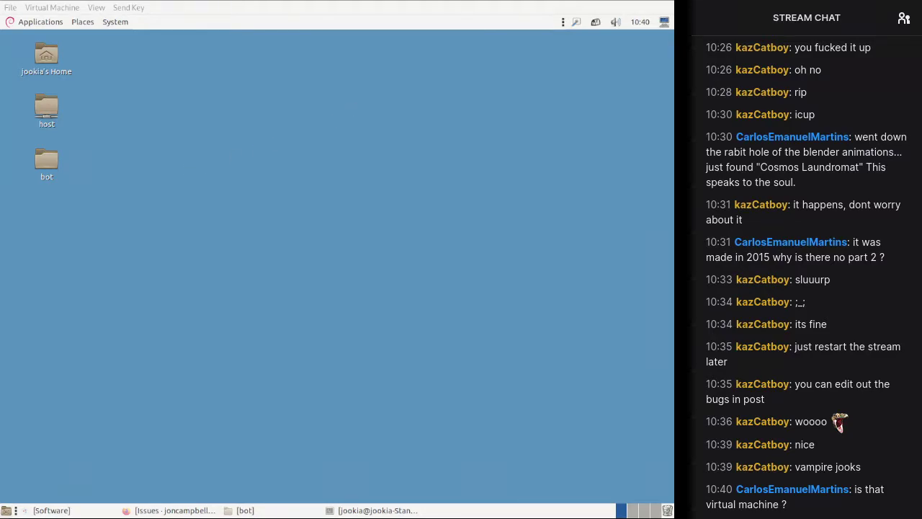
Step: Switch to the virtual machine manager, reopen the running ubuntu21.04 machine, and restore its bot folder terminal
key(alt+Tab)
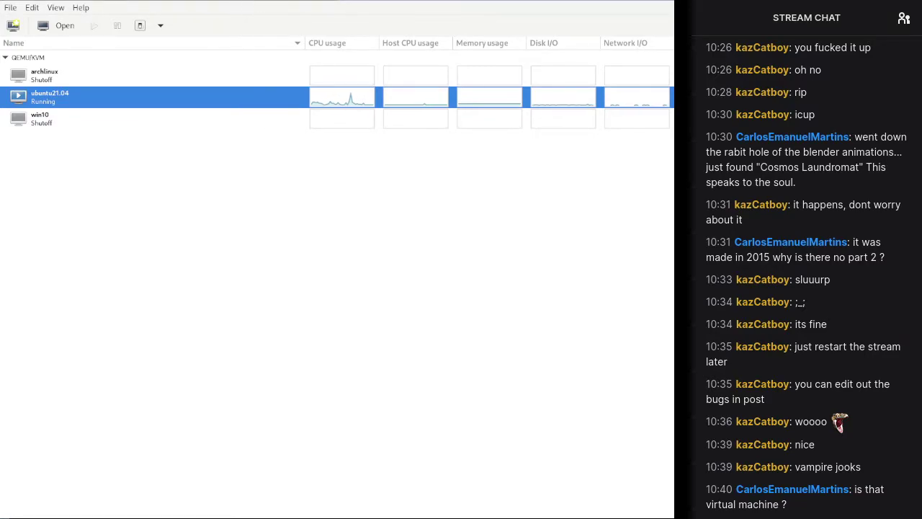
double_click(245, 92)
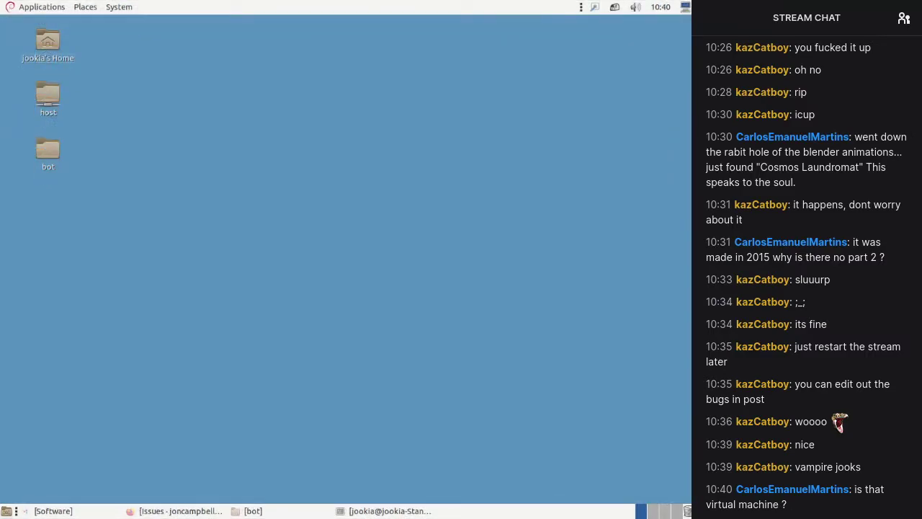
click(389, 511)
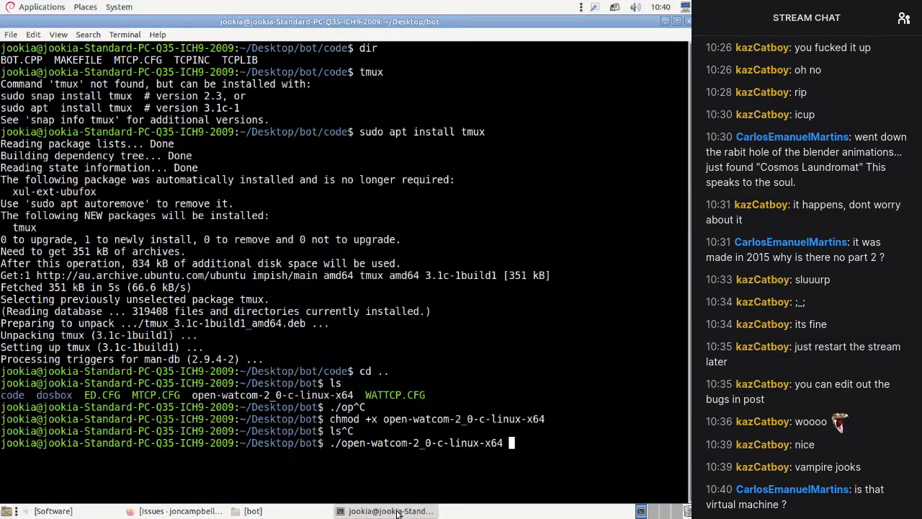
Step: Run the Open Watcom installer entered at the prompt and accept its licence agreement
key(Return)
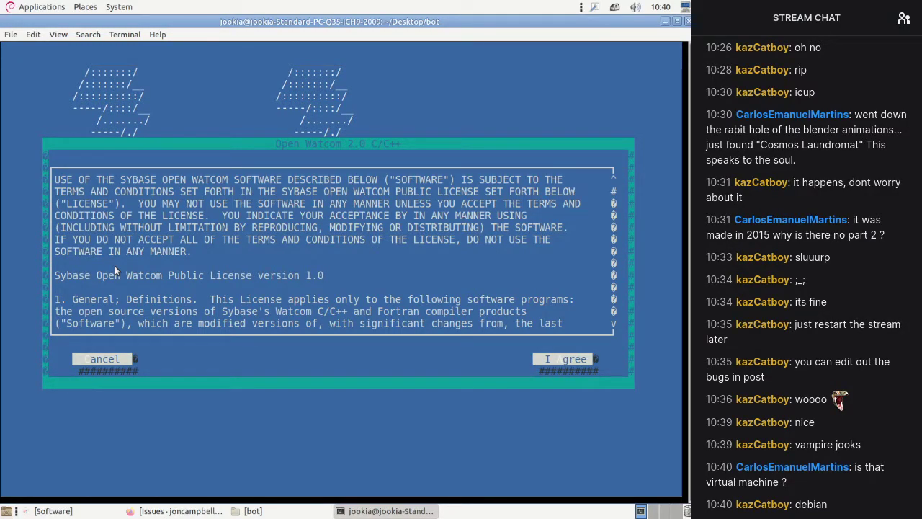
key(Tab)
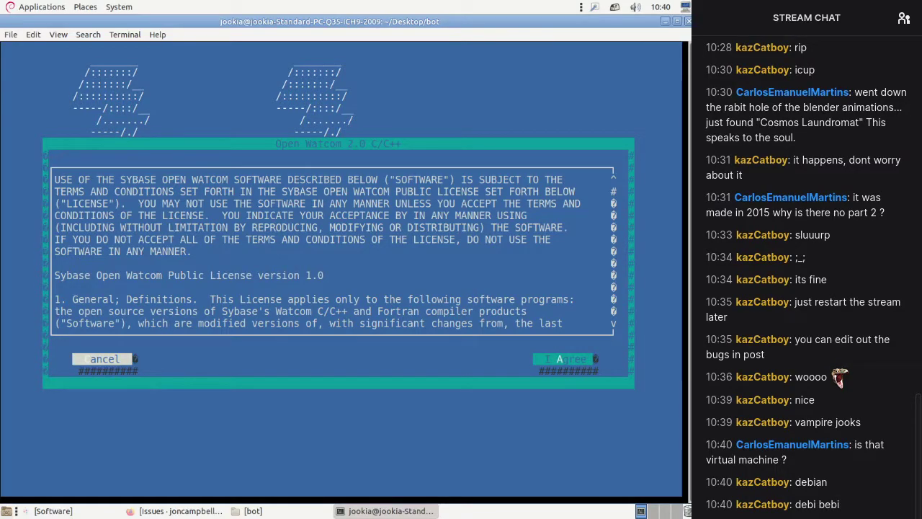
key(Return)
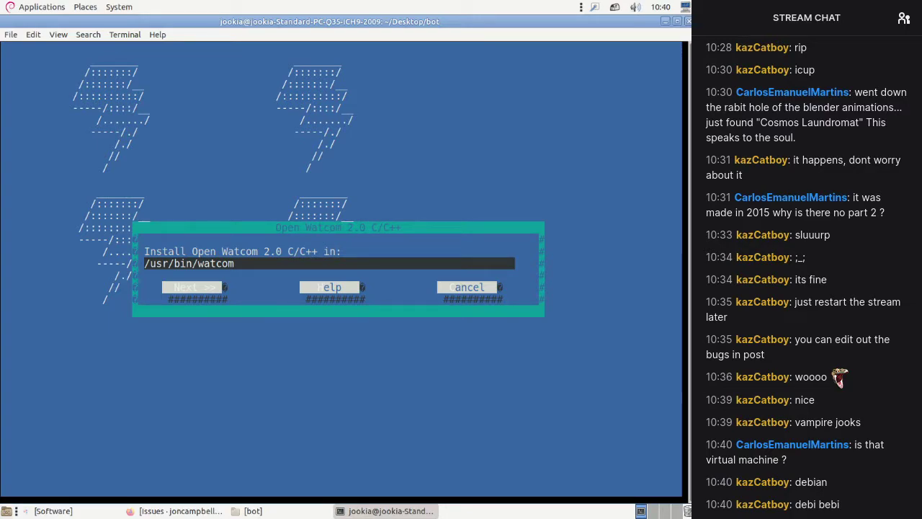
Step: Read the installer's help on choosing the Open Watcom install directory, and close it
key(Tab)
key(Tab)
key(Return)
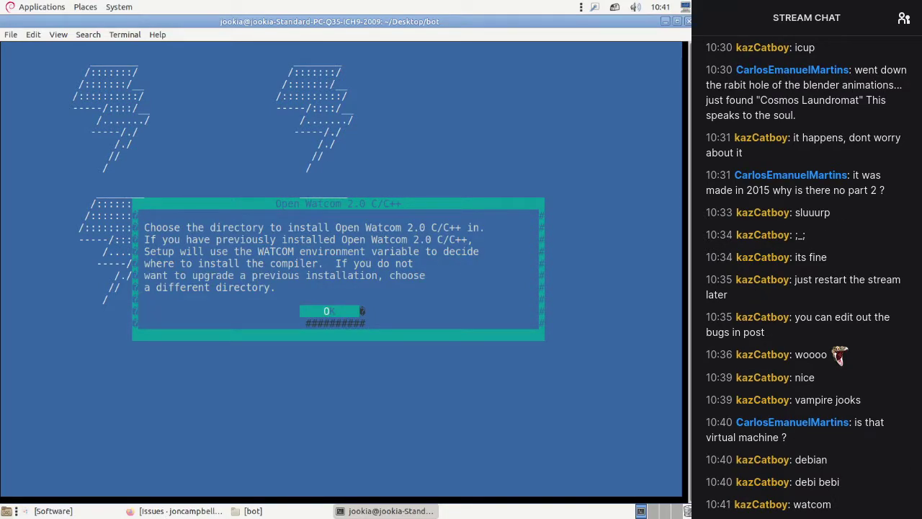
key(Return)
Step: Cancel the Open Watcom setup at the install directory prompt and confirm stopping the installation
key(Tab)
key(Return)
key(Return)
key(Tab)
key(Tab)
key(Return)
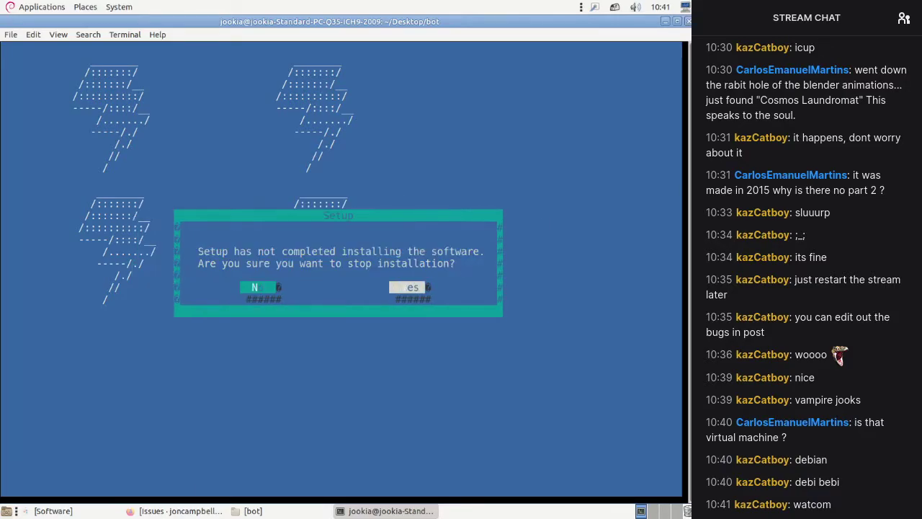
key(Tab)
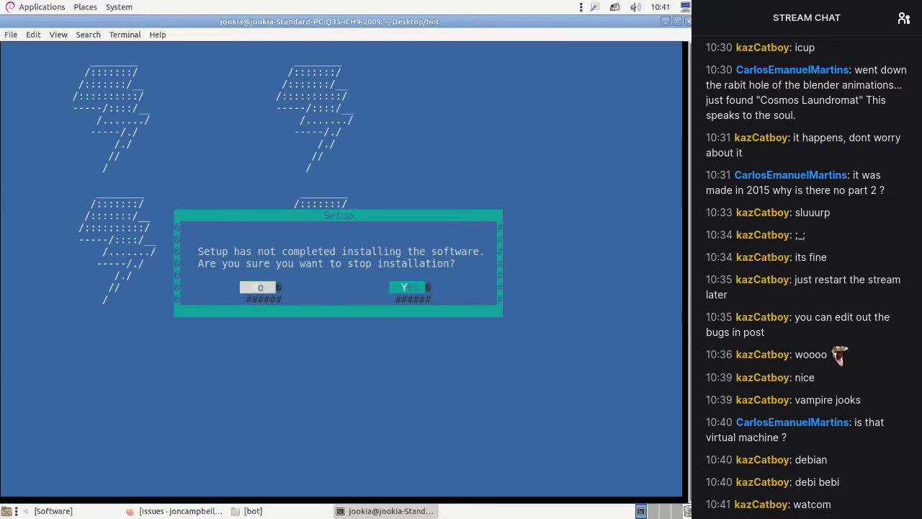
key(Return)
Step: Run ./open-watcom-2_0-c-linux-x64 with the --help option and exit the setup program
key(Up)
text(--help)
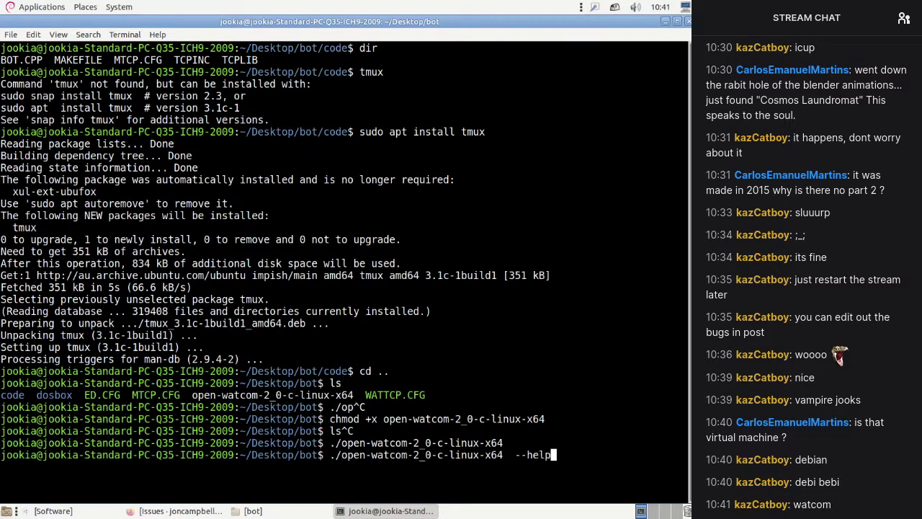
key(Return)
key(Escape)
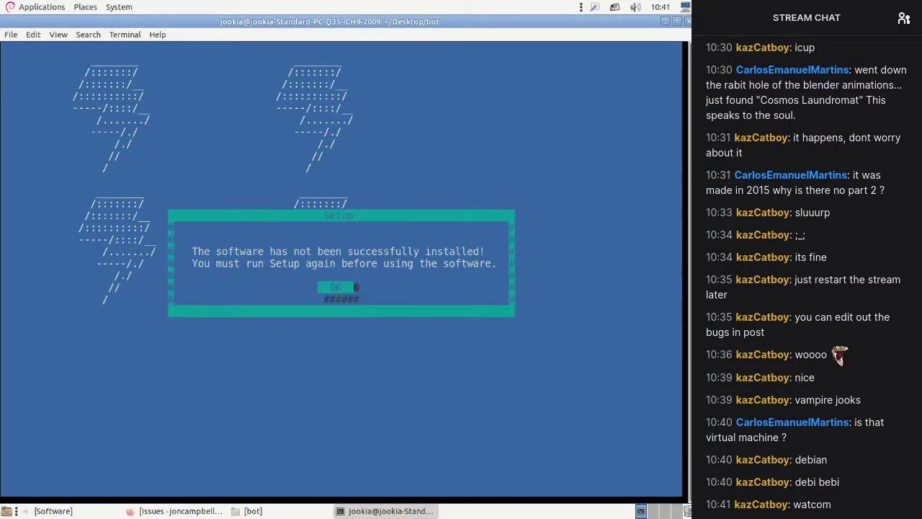
key(Return)
Step: Recall the installer command at the prompt and remove its --help option
key(Up)
key(BackSpace)
key(BackSpace)
key(BackSpace)
key(BackSpace)
key(BackSpace)
key(BackSpace)
key(BackSpace)
key(BackSpace)
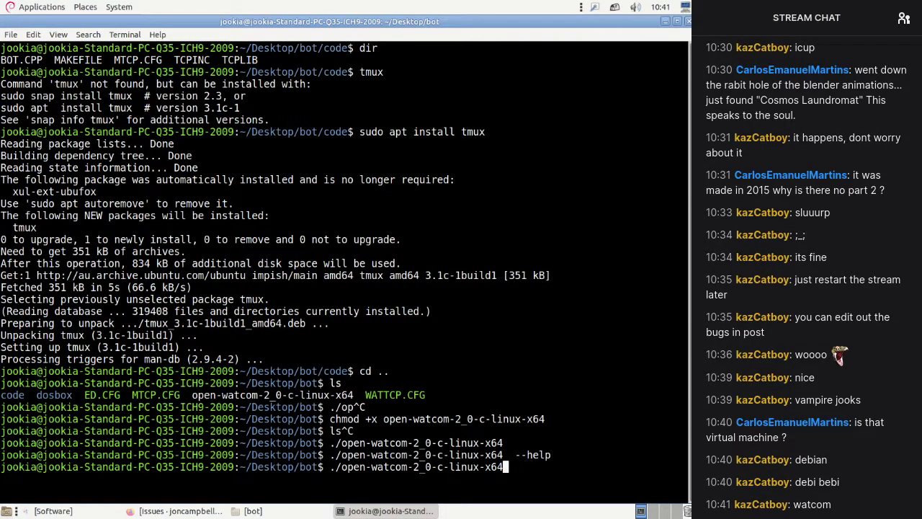
Step: Switch to Firefox and check the downloadable assets on the Open Watcom v2 releases page
click(180, 511)
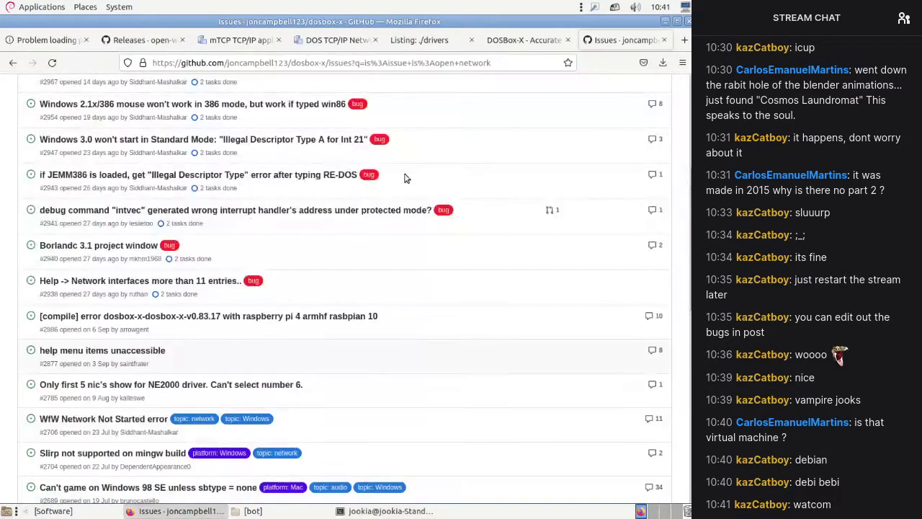
click(148, 40)
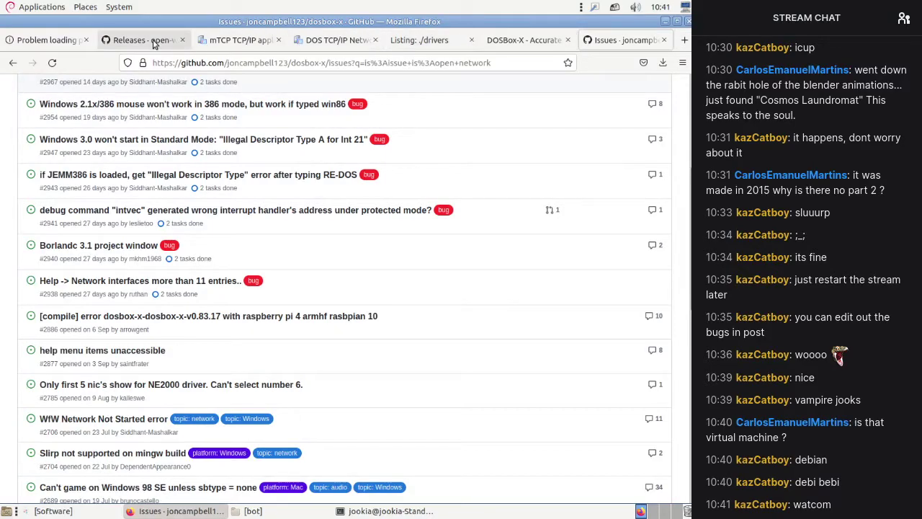
scroll(354, 228, down, 1)
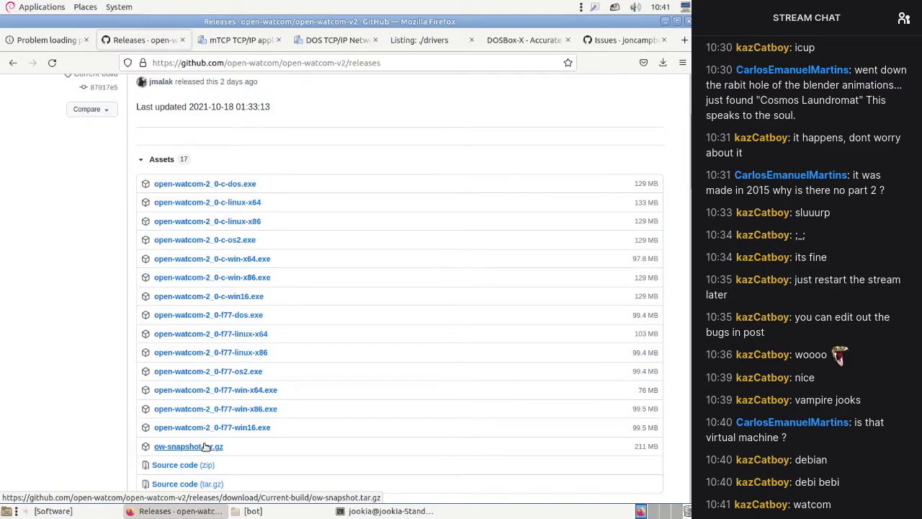
Step: Return to the terminal, discard the pending installer command, and create a watcom directory in the bot folder
click(389, 510)
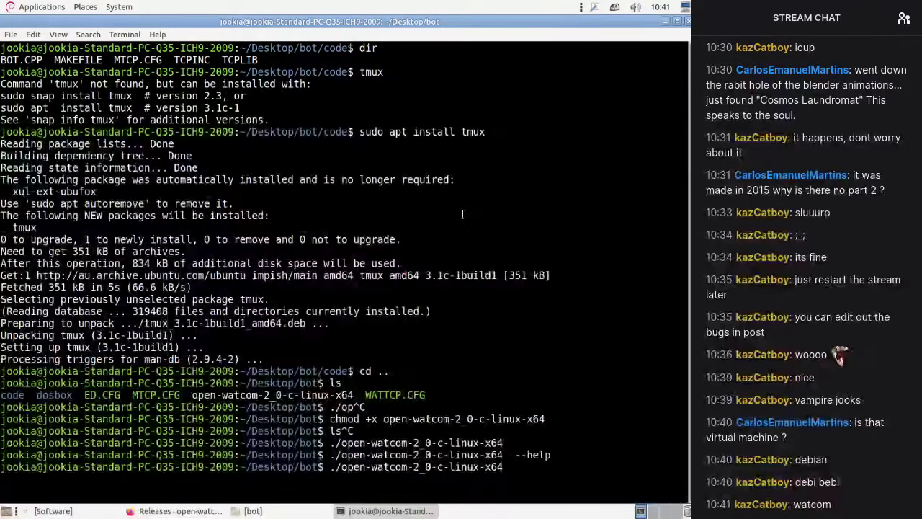
text(bb)
key(ctrl+c)
text(mkdir watcom)
key(Return)
Step: Enter export WATCOM=$PWD/ at the prompt without running it, discarding the unfinished set command
text(set)
key(ctrl+c)
text(export WAT)
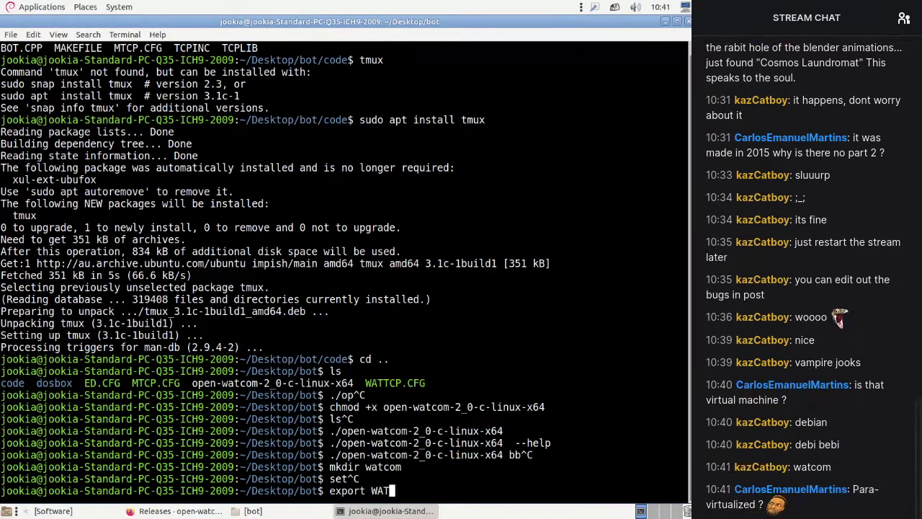
text(COM=$PWD/)
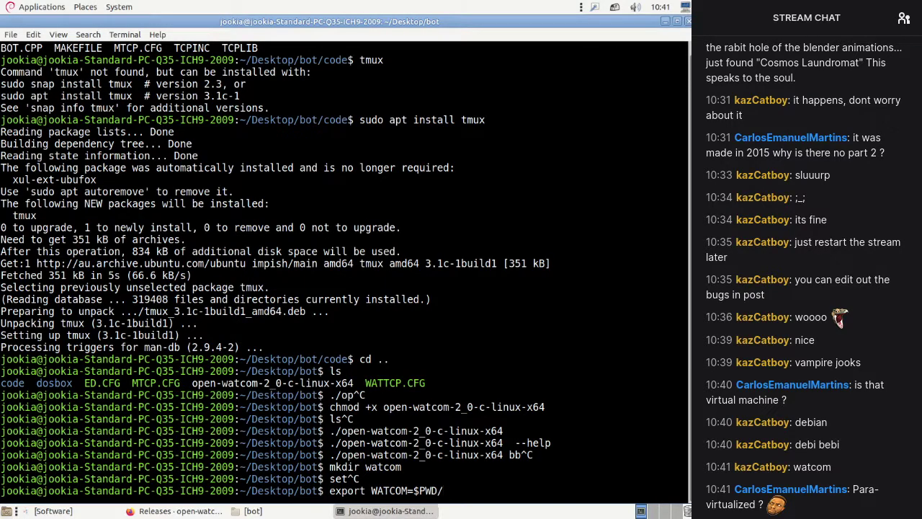
Step: Search the web for "paravirtualized" in a new Firefox tab
click(176, 511)
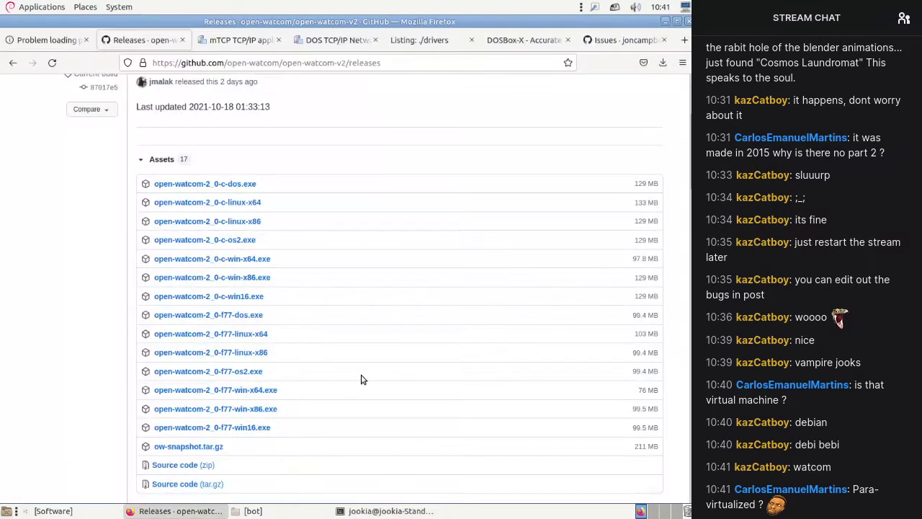
key(ctrl+t)
text(pad)
key(BackSpace)
key(BackSpace)
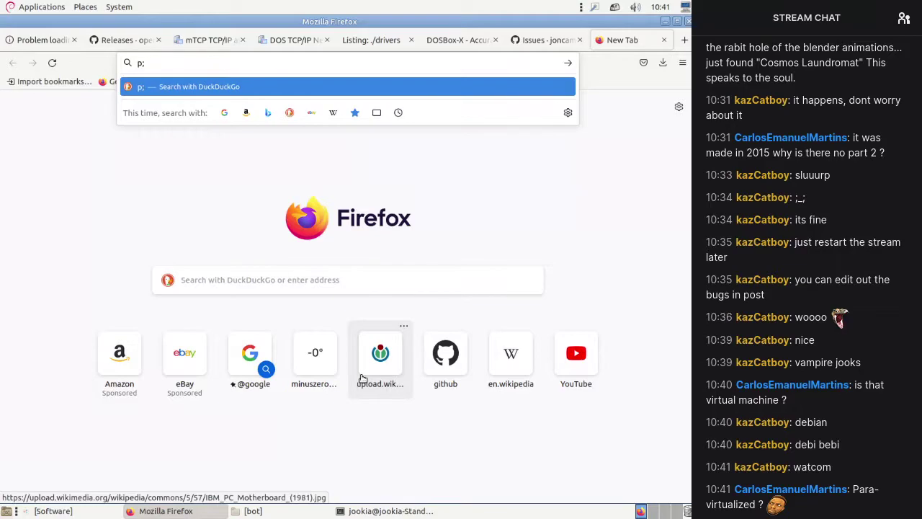
text(aravirtualized)
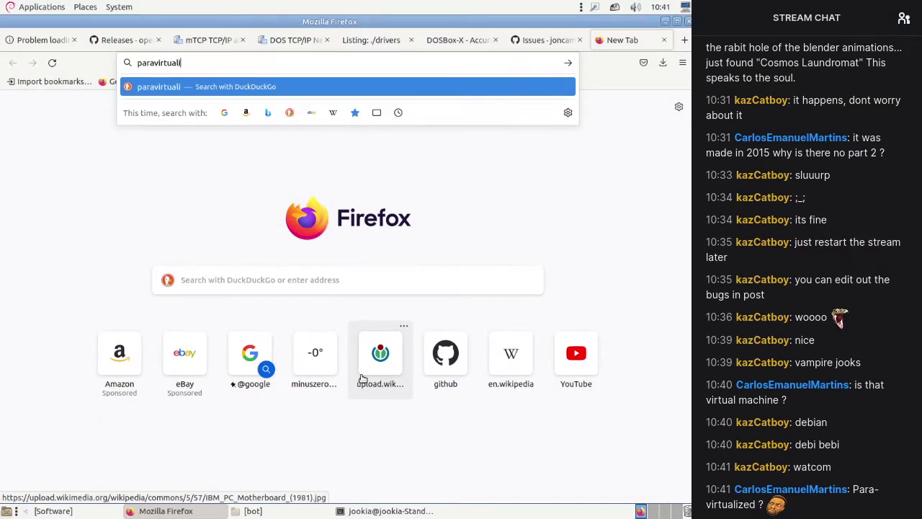
key(Return)
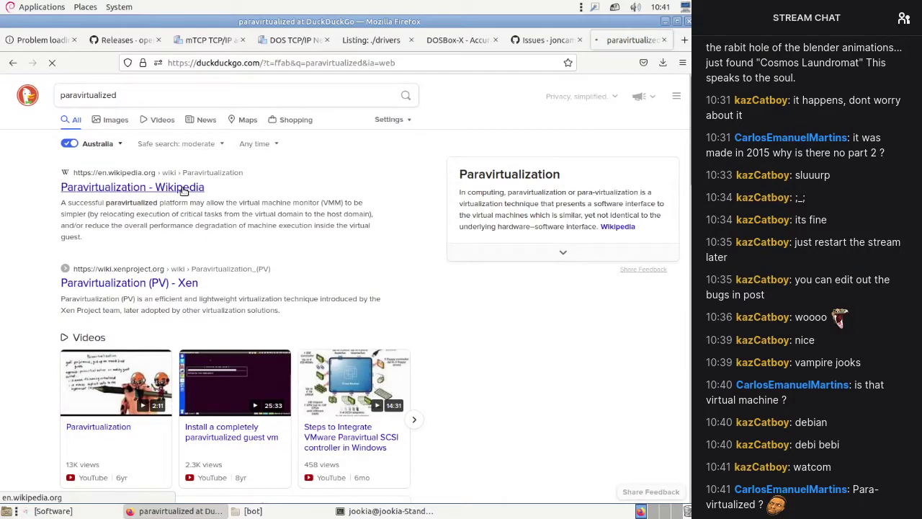
Step: Skim the Wikipedia article on paravirtualization from the search results
scroll(379, 254, down, 1)
scroll(380, 254, down, 15)
scroll(226, 155, up, 10)
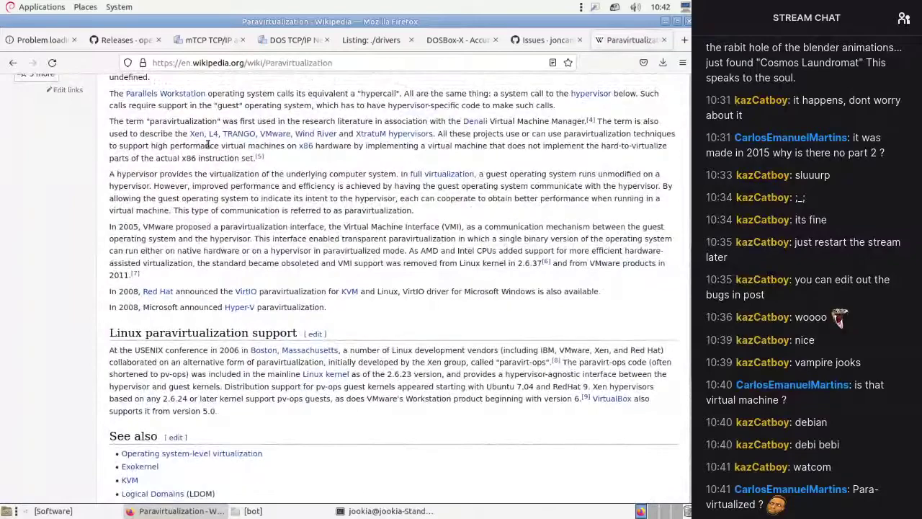
Step: Go back to the search results and read through the Xen wiki's Paravirtualization (PV) page
click(13, 63)
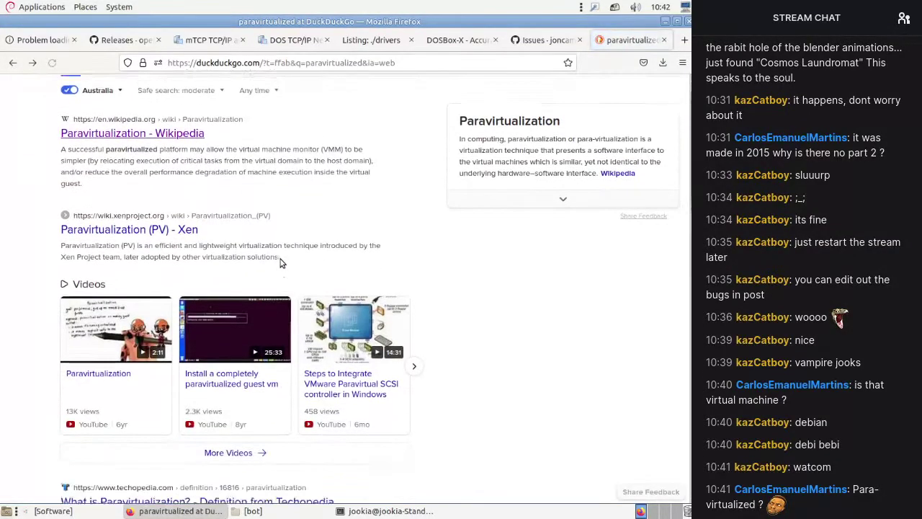
click(149, 220)
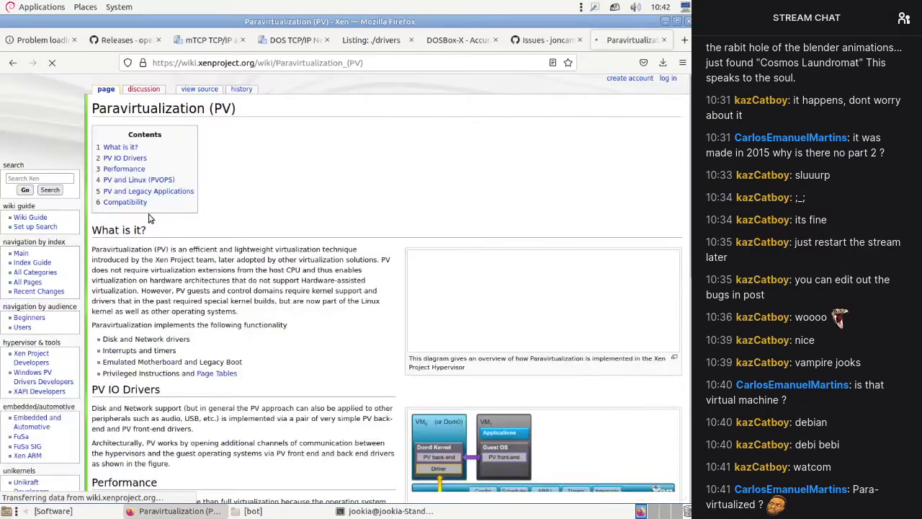
scroll(257, 238, down, 3)
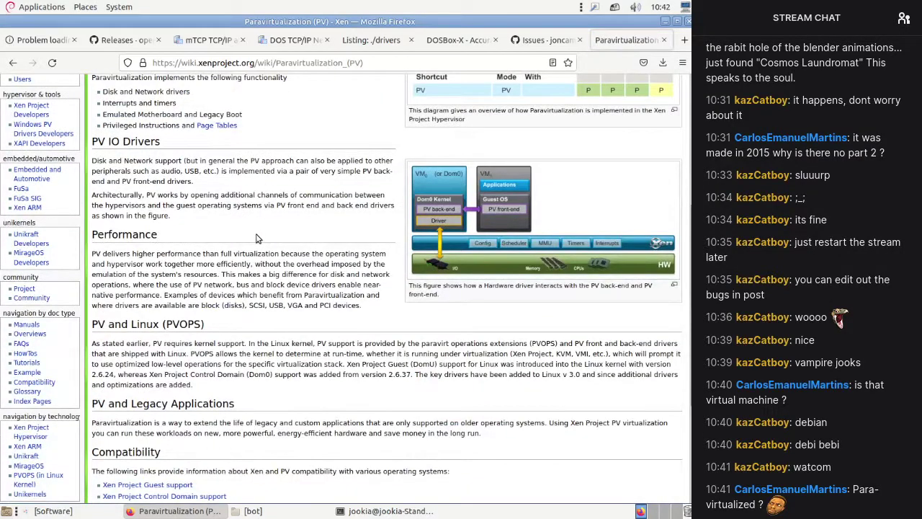
scroll(257, 237, down, 4)
scroll(257, 237, up, 8)
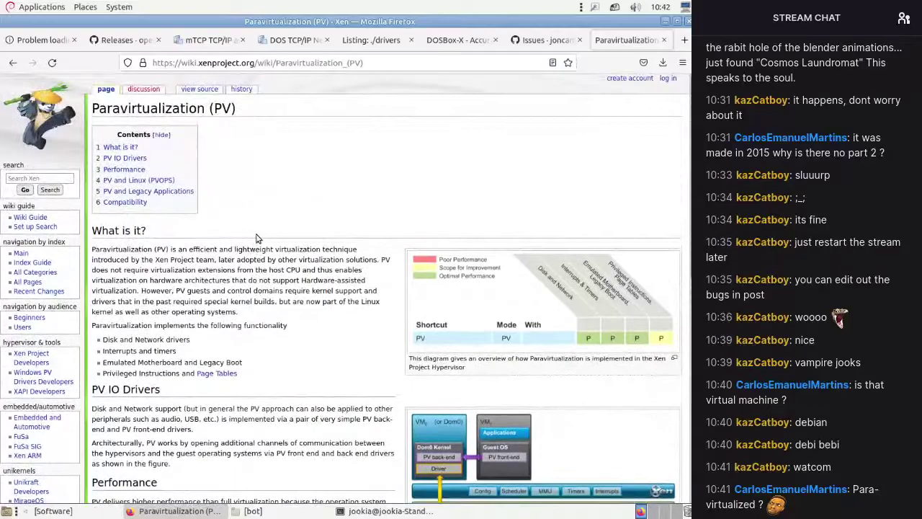
Step: Look through the remaining paravirtualized search results, and minimize the browser and terminal windows
click(13, 63)
scroll(464, 310, down, 6)
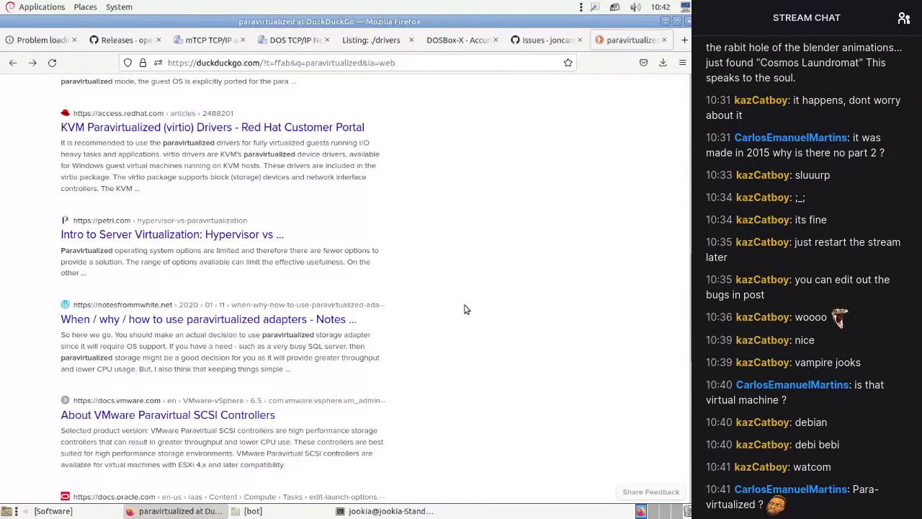
click(201, 510)
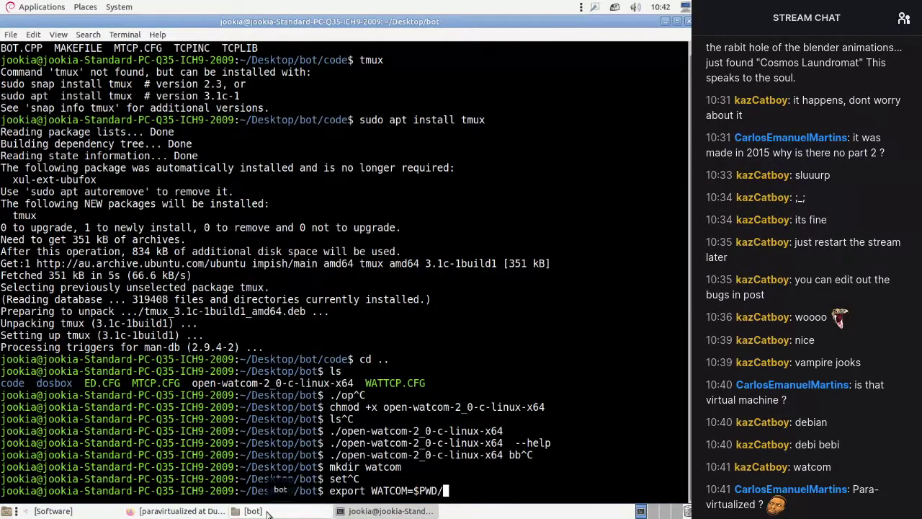
click(181, 511)
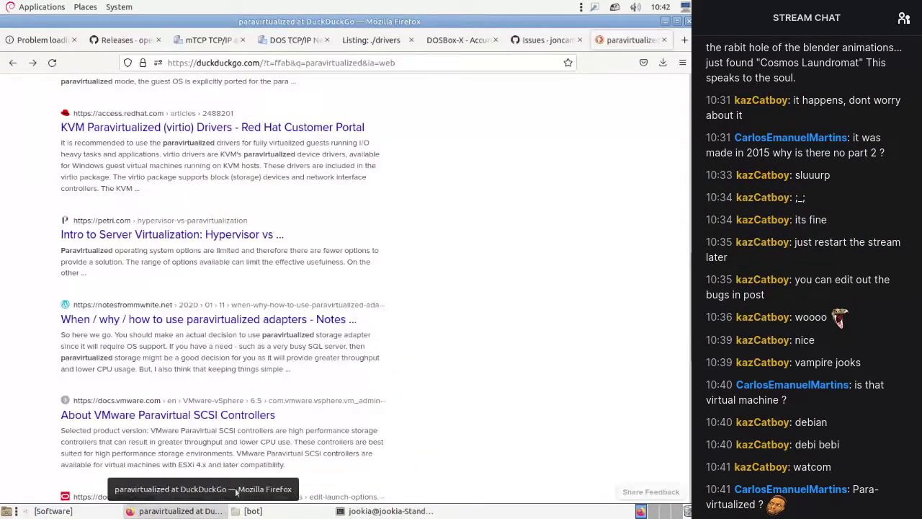
click(664, 21)
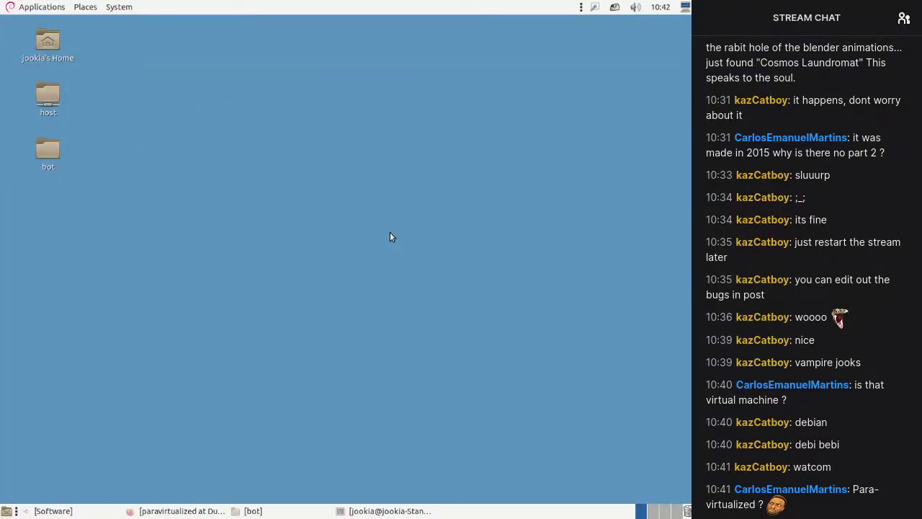
Step: Start a root shell with sudo -i in a new terminal and list the block devices with lsblk
key(ctrl+alt+t)
text(sudo -i)
key(Return)
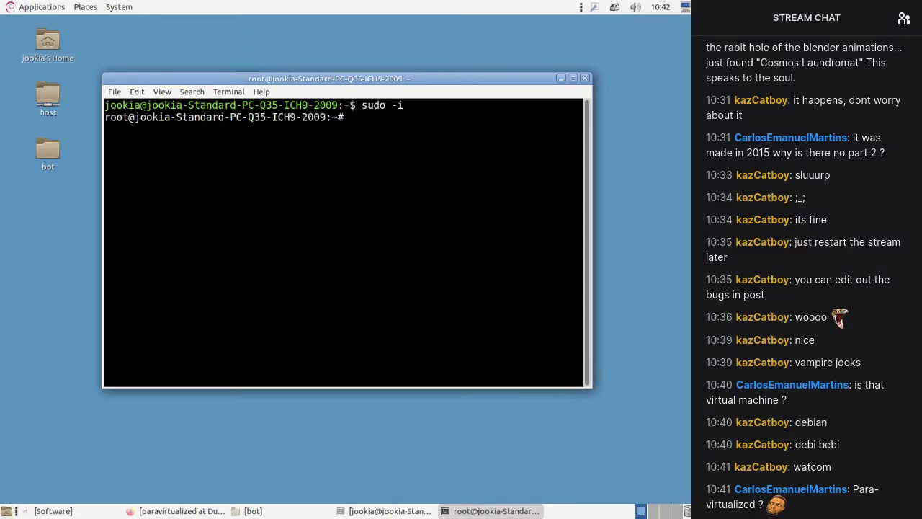
text(lsblk)
key(Return)
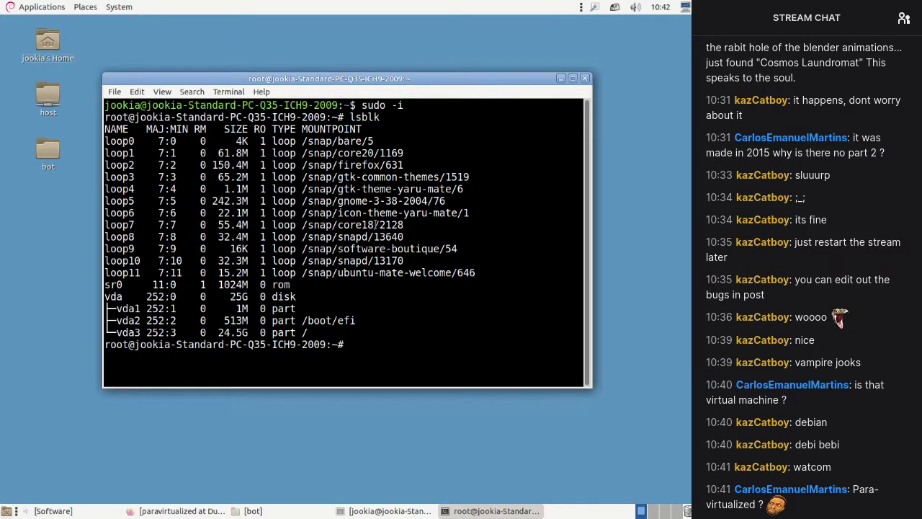
Step: List the virtual machine's PCI devices with lspci and maximize the root terminal
text(lspci)
key(Return)
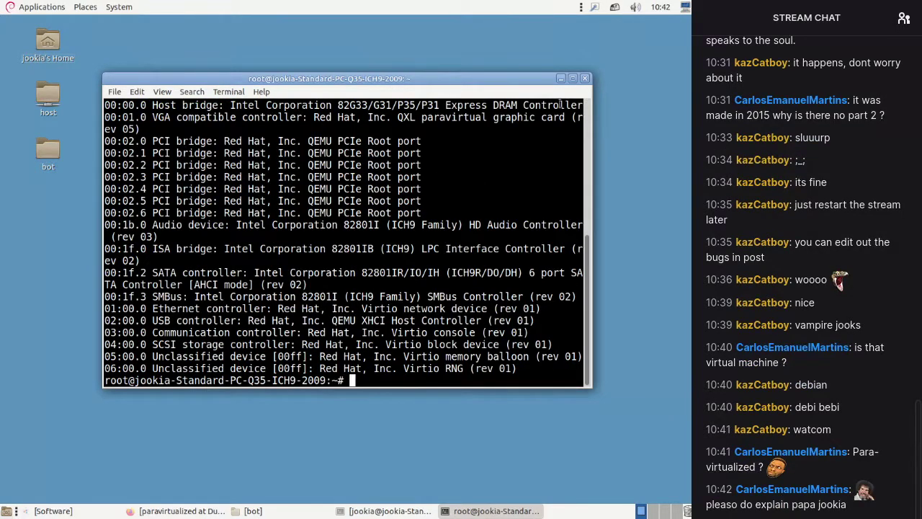
click(572, 77)
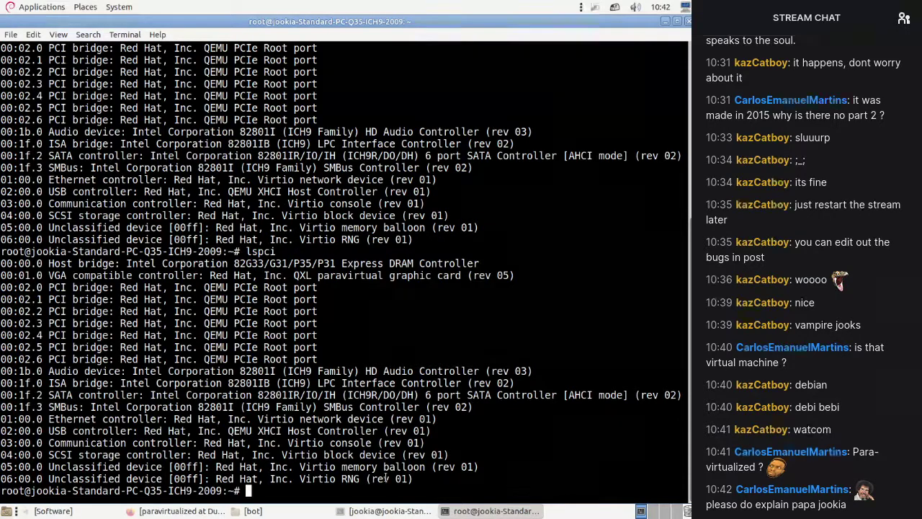
Step: Highlight the SCSI storage, USB and Ethernet controller entries and the word Virtio in the lspci output
drag(433, 481, 82, 454)
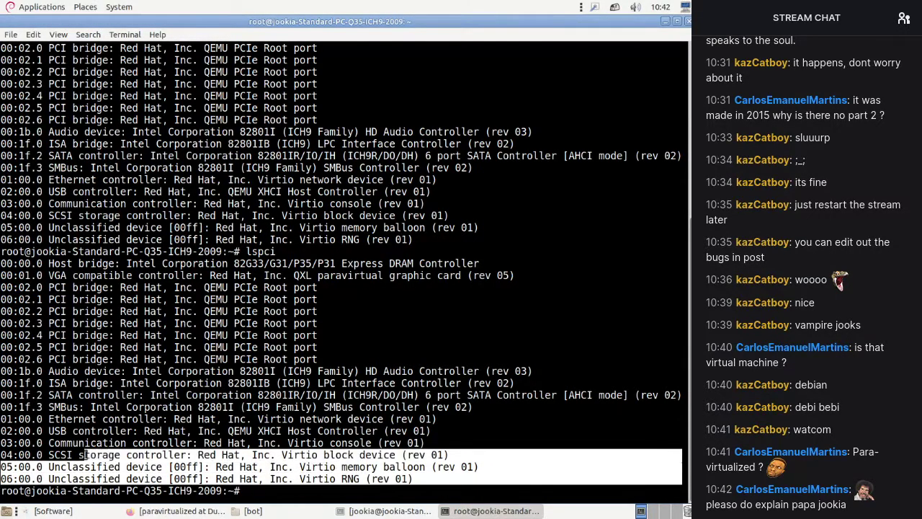
double_click(82, 430)
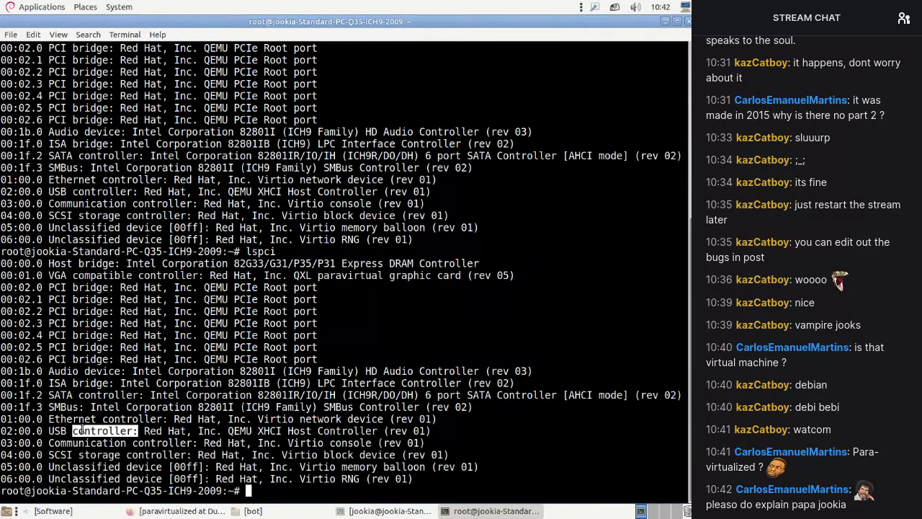
double_click(69, 419)
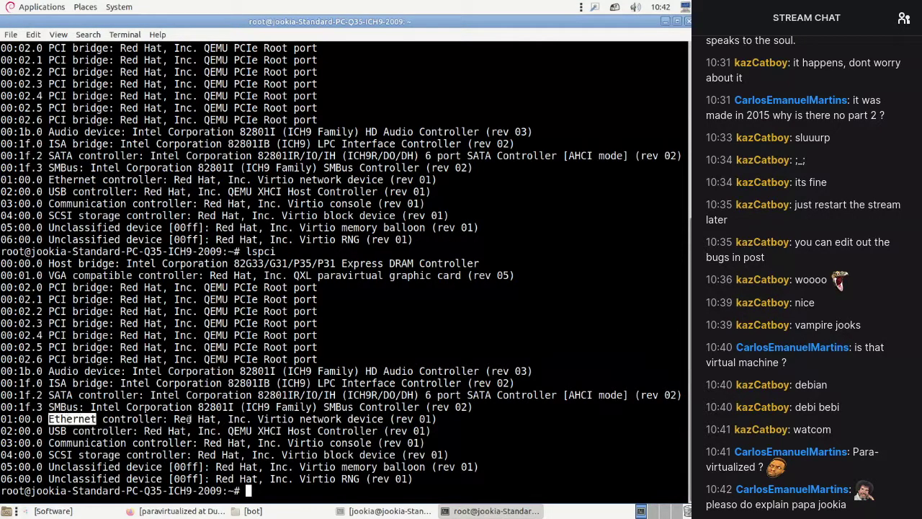
double_click(160, 418)
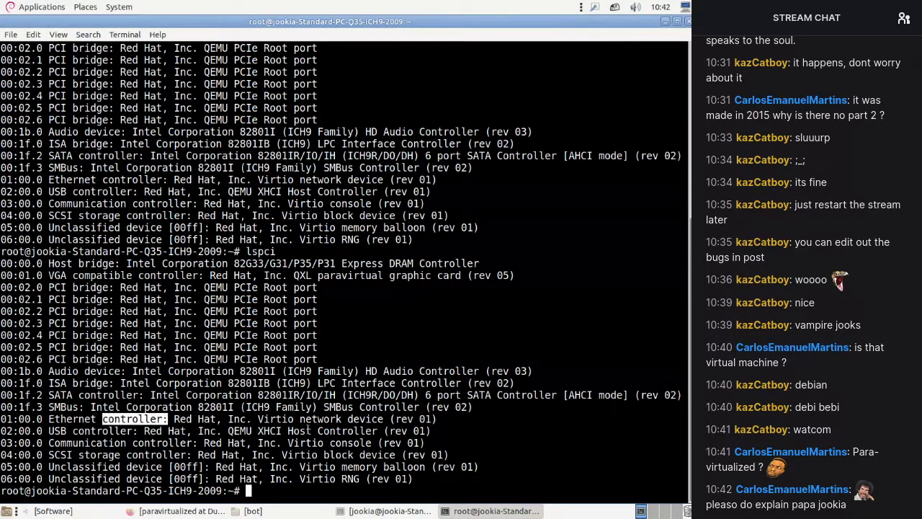
double_click(260, 419)
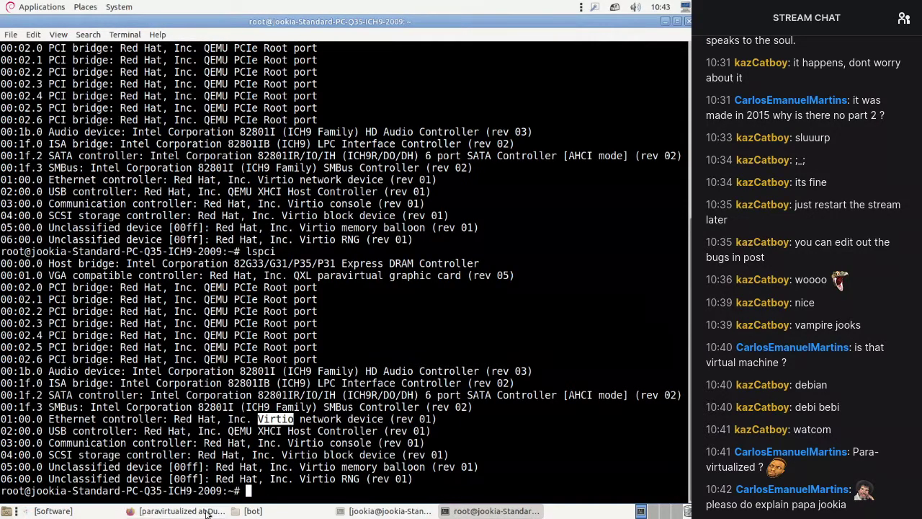
Step: Switch back to Firefox and search DuckDuckGo for virtio
click(177, 510)
scroll(191, 96, up, 5)
scroll(191, 96, up, 3)
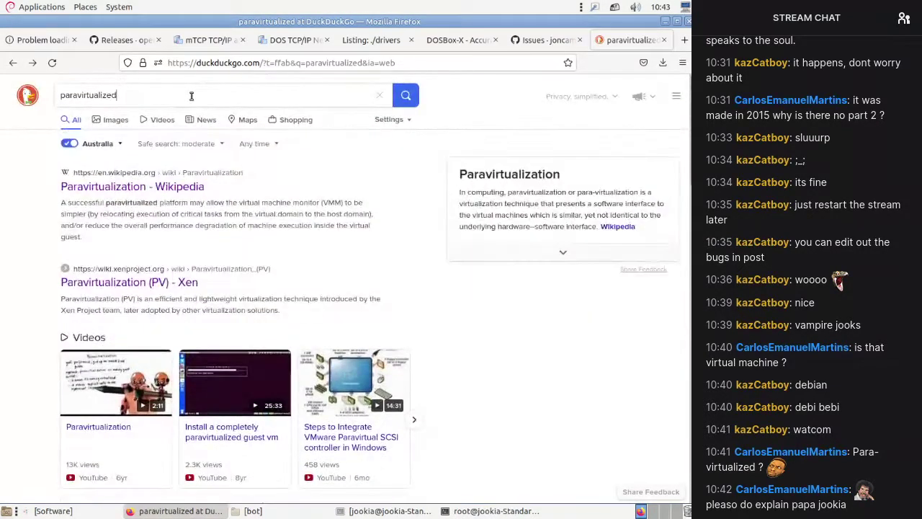
triple_click(191, 95)
text(virtio)
key(Return)
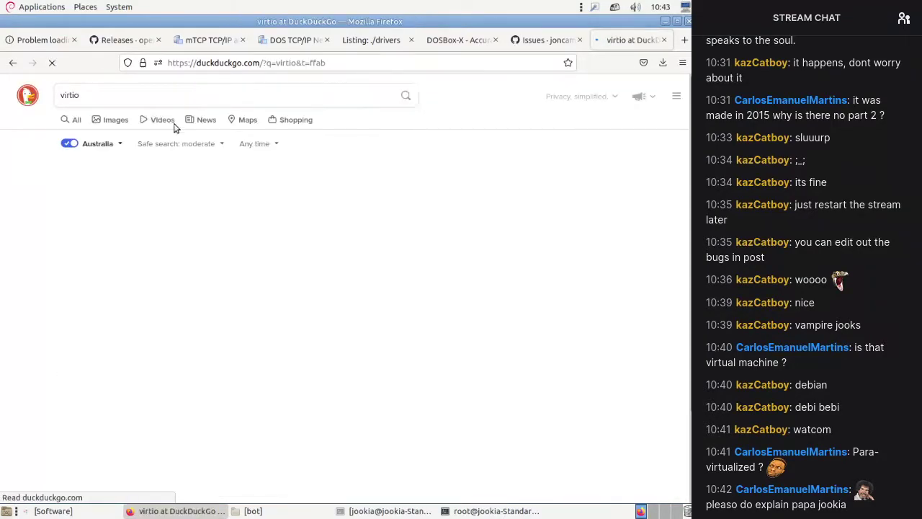
Step: Open the Libvirt Wiki and OSDev Wiki results on Virtio and skim the Libvirt page
scroll(172, 237, down, 2)
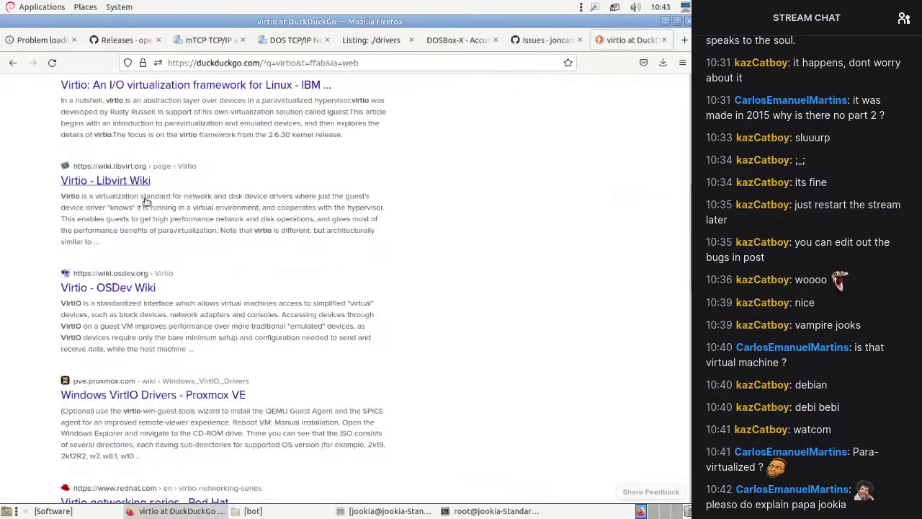
click(136, 183)
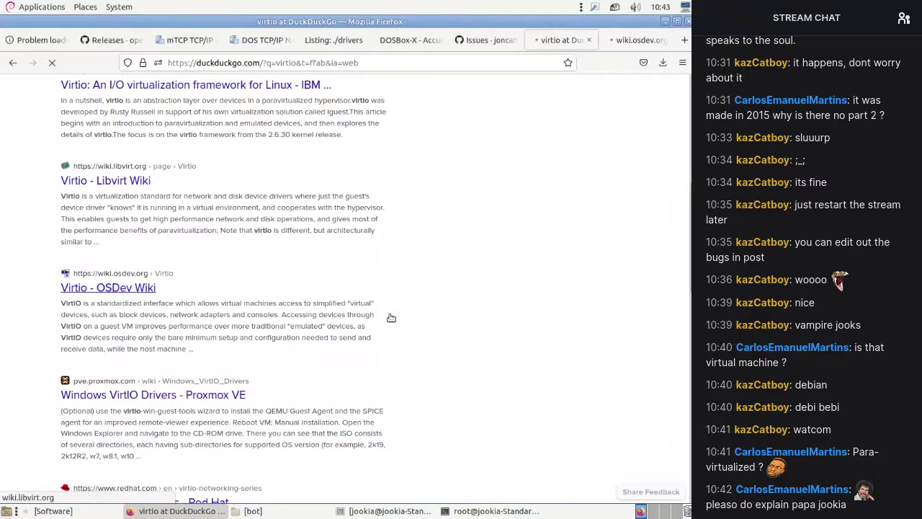
click(469, 511)
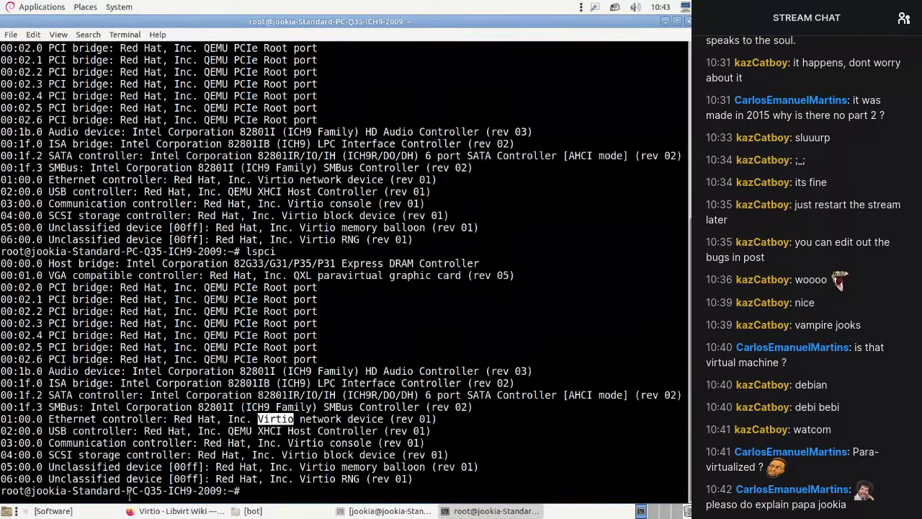
click(180, 511)
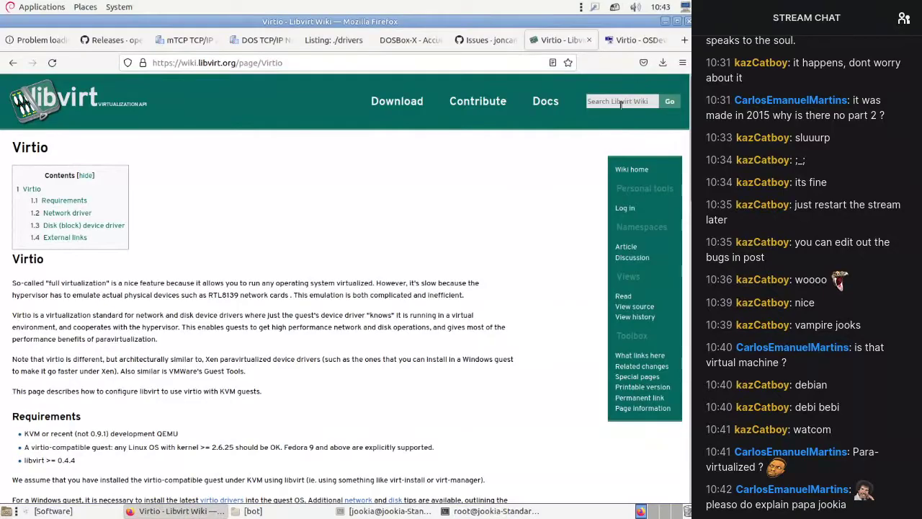
scroll(623, 101, down, 5)
scroll(608, 75, down, 4)
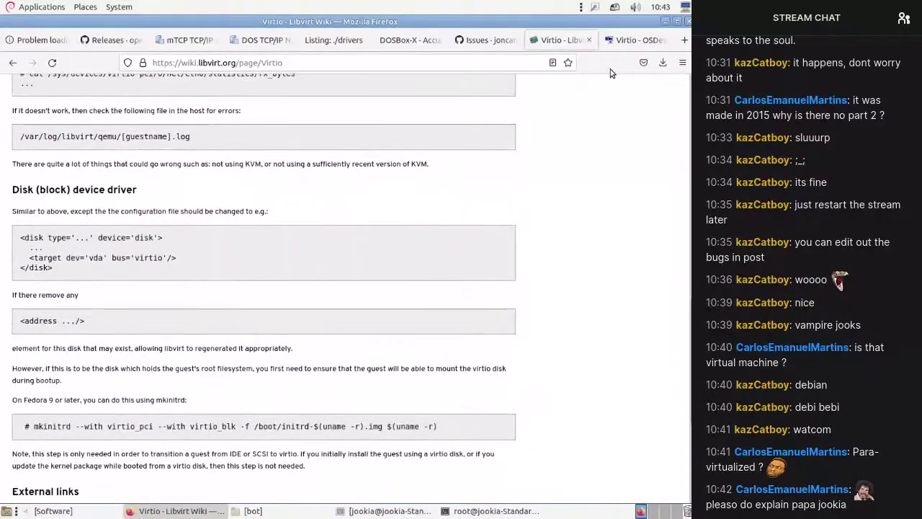
Step: Skim the OSDev Wiki Virtio page, close it, and return to the virtio search results
click(634, 40)
scroll(545, 168, down, 10)
scroll(545, 169, down, 20)
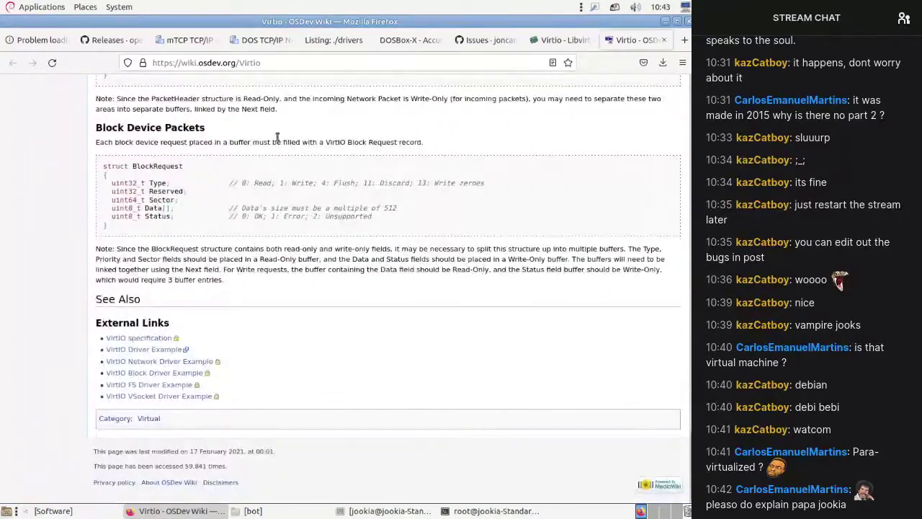
key(ctrl+w)
click(13, 62)
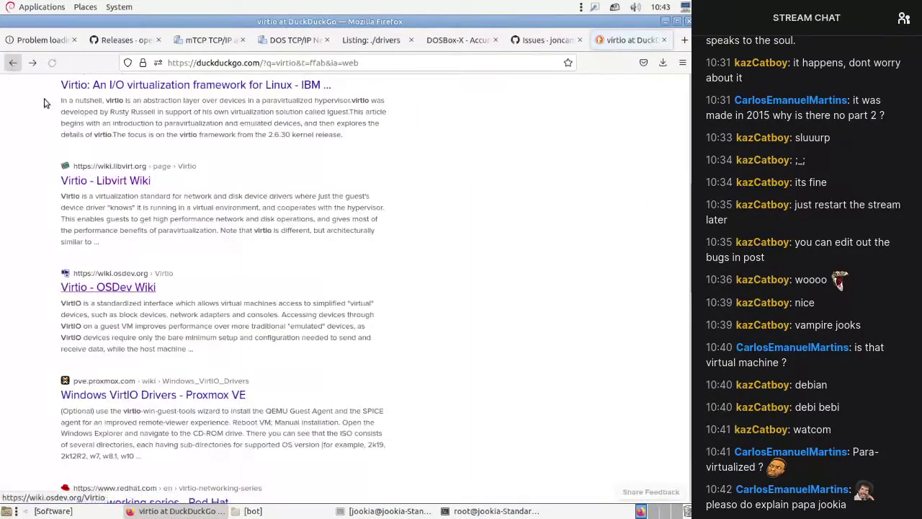
Step: Browse the virtio image results, preview the Project ACRN v 1.6 high-level design diagram, and close the search tab
scroll(113, 163, down, 10)
scroll(113, 163, up, 10)
click(115, 120)
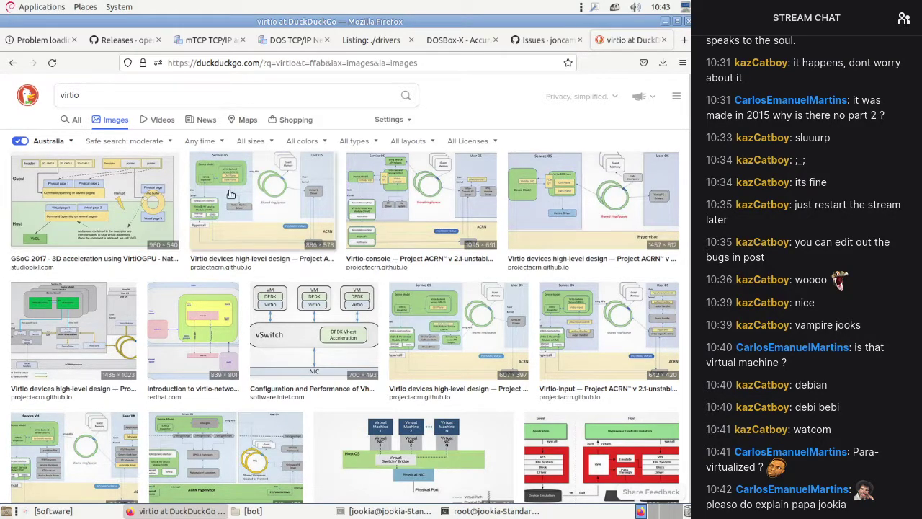
scroll(230, 193, down, 3)
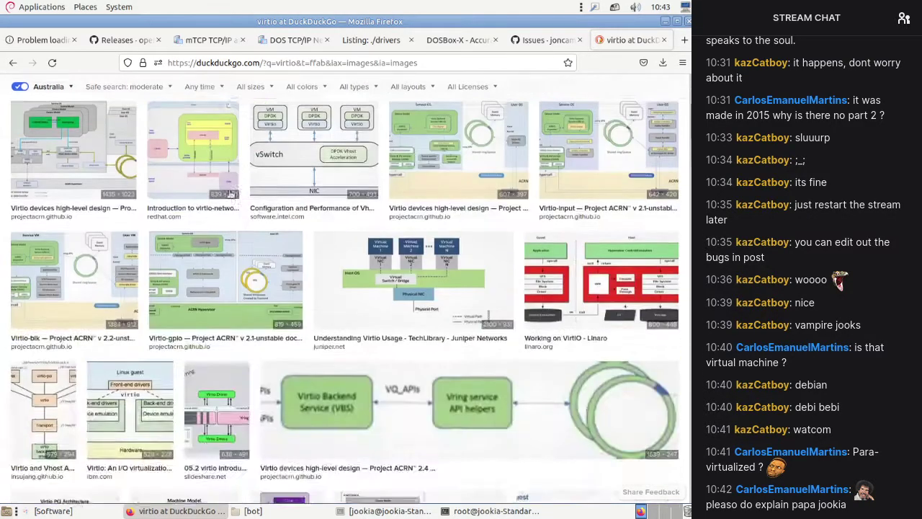
scroll(230, 193, up, 3)
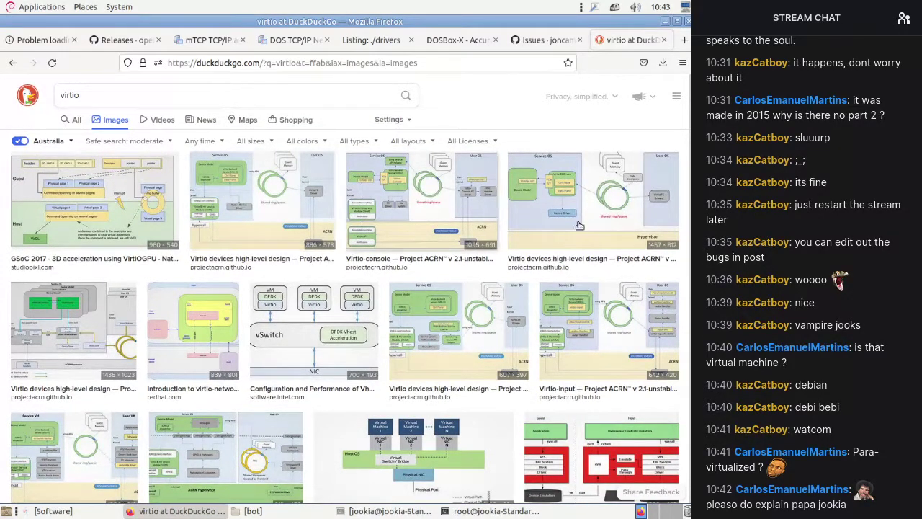
click(626, 216)
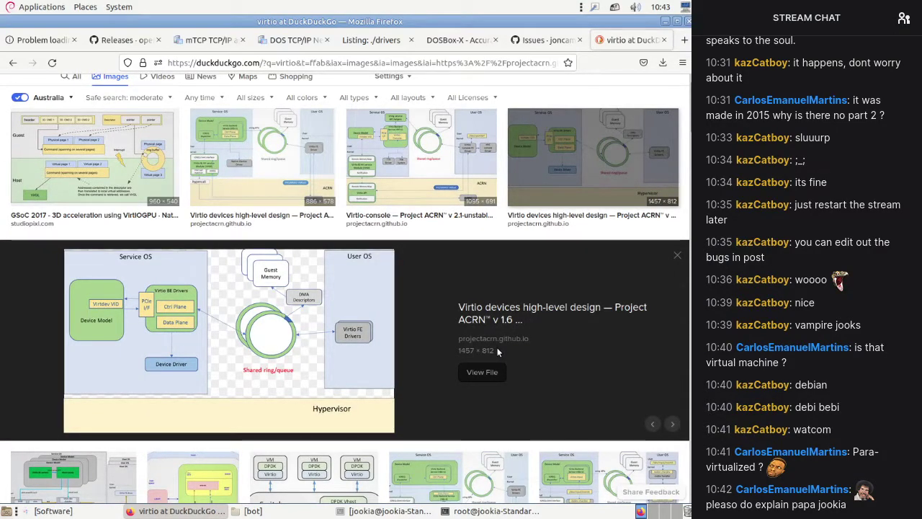
key(ctrl+w)
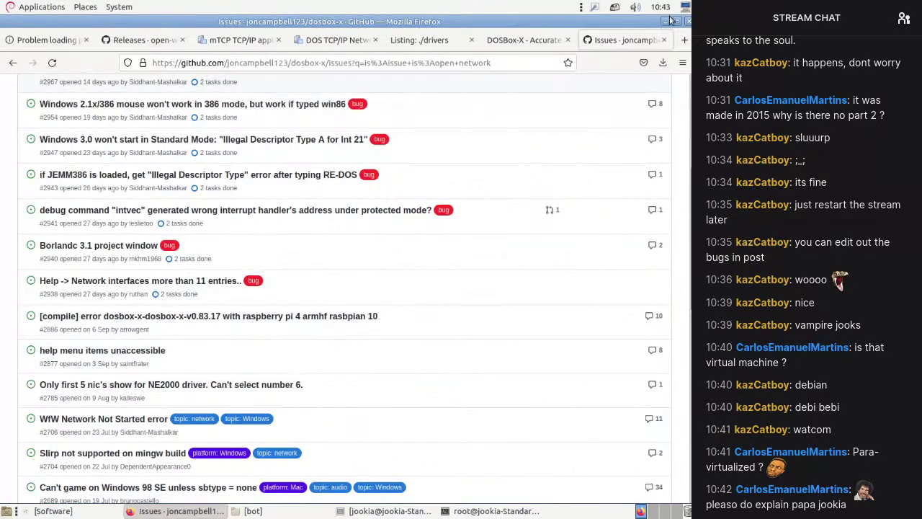
Step: Minimize Firefox and highlight the Virtio console and block device entries in the root terminal's lspci output
click(665, 21)
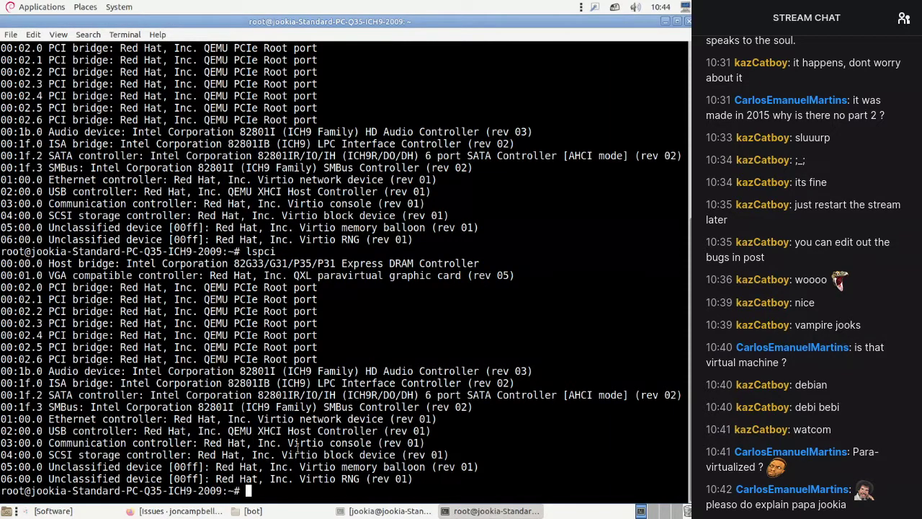
double_click(297, 444)
click(306, 459)
triple_click(303, 456)
click(303, 455)
Step: Switch back to Firefox and open a new browser tab
click(213, 512)
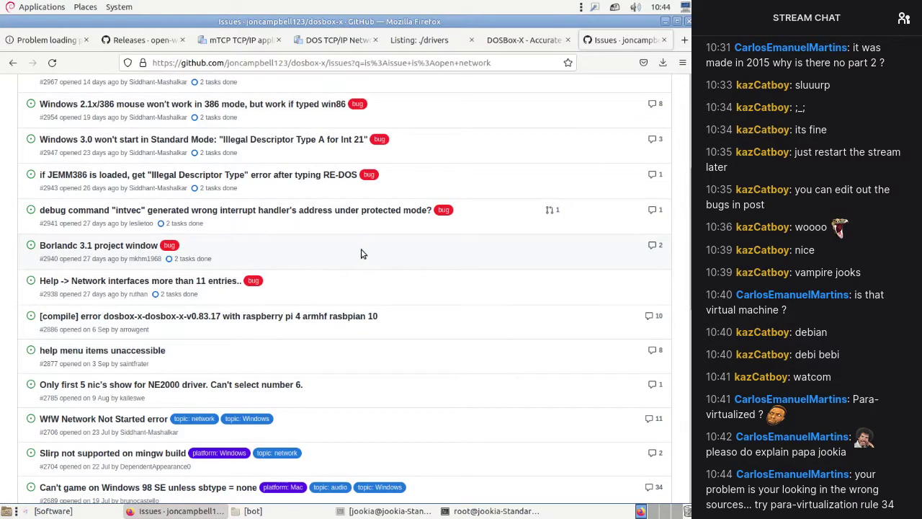
key(ctrl+t)
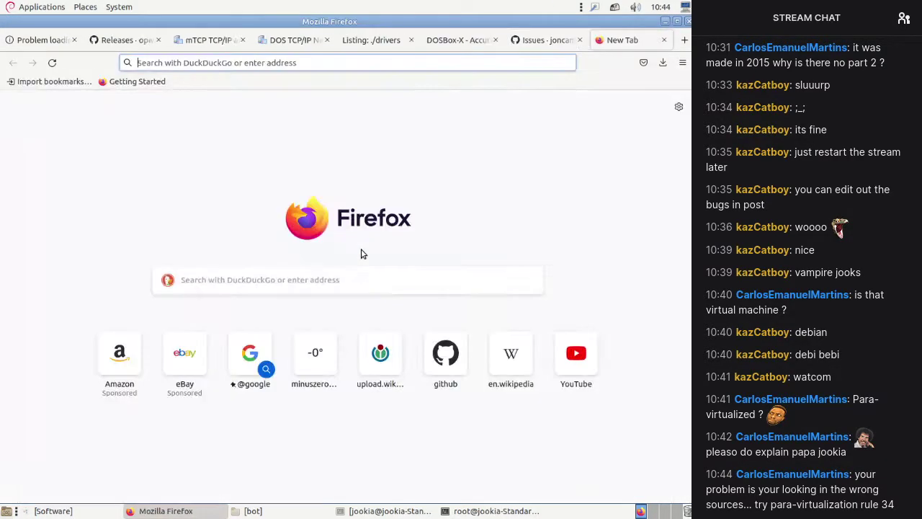
text(paravirtua)
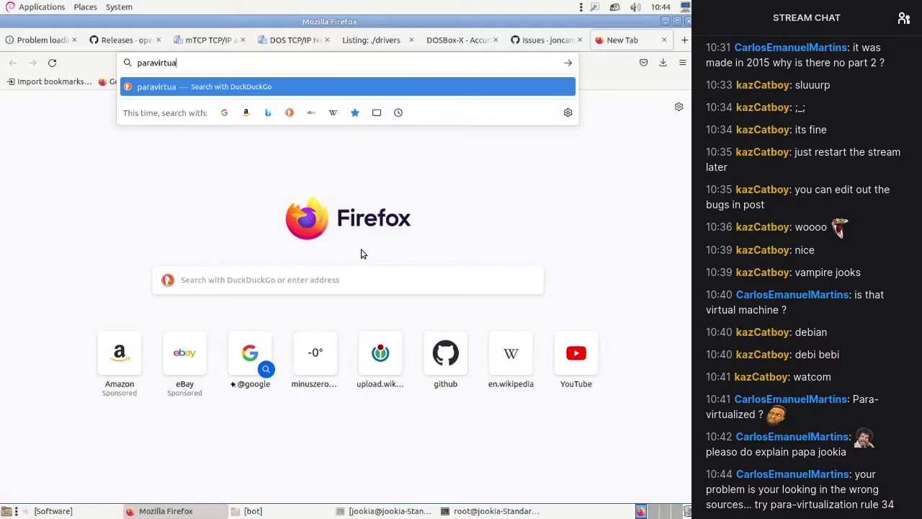
text(lization ru.)
text(e 34)
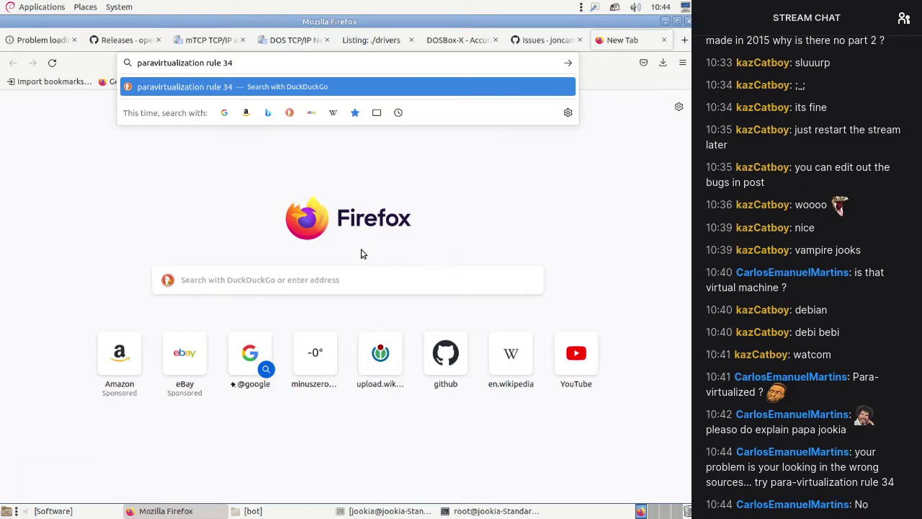
click(422, 278)
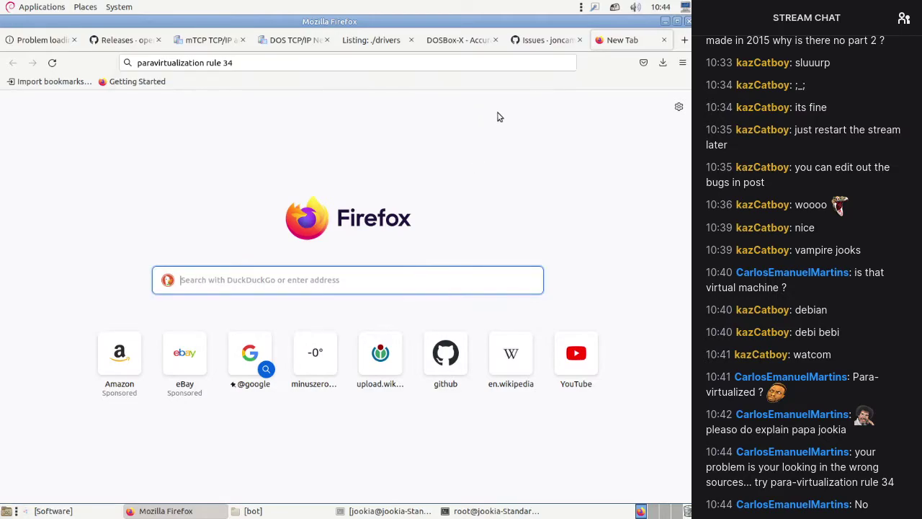
Step: Search DuckDuckGo for qemu and open the official qemu.org website in its own tab
text(qemu)
key(ctrl+a)
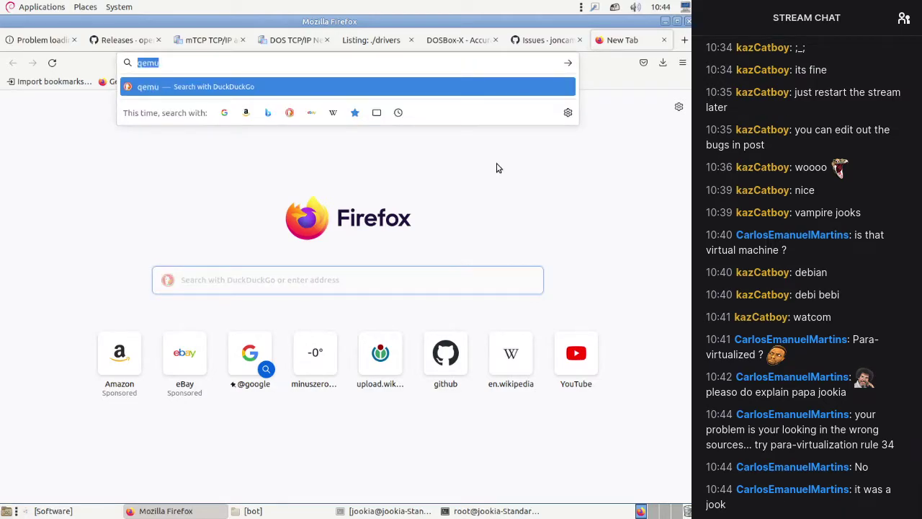
text(qemu)
key(Return)
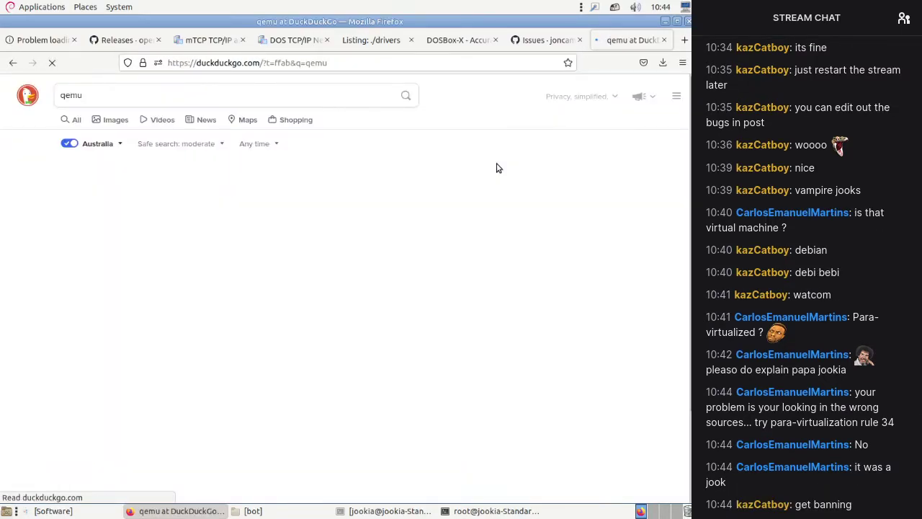
scroll(450, 245, down, 3)
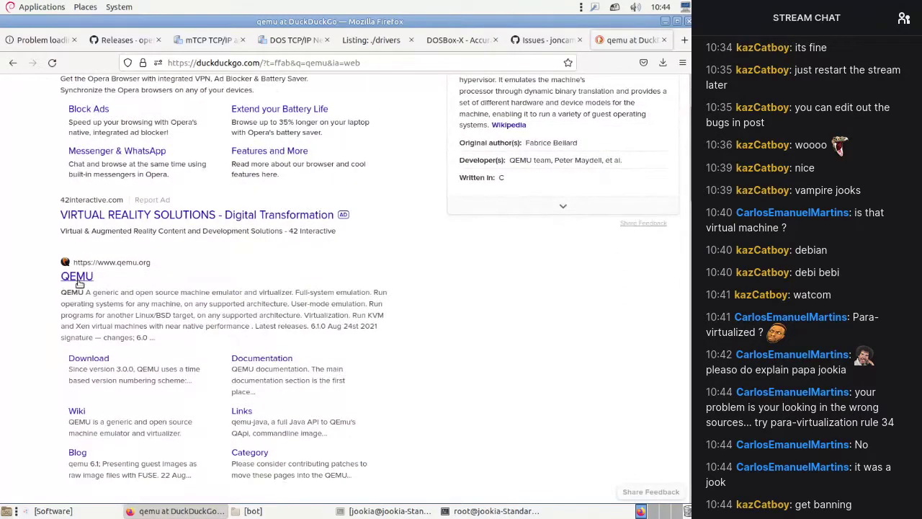
middle_click(91, 286)
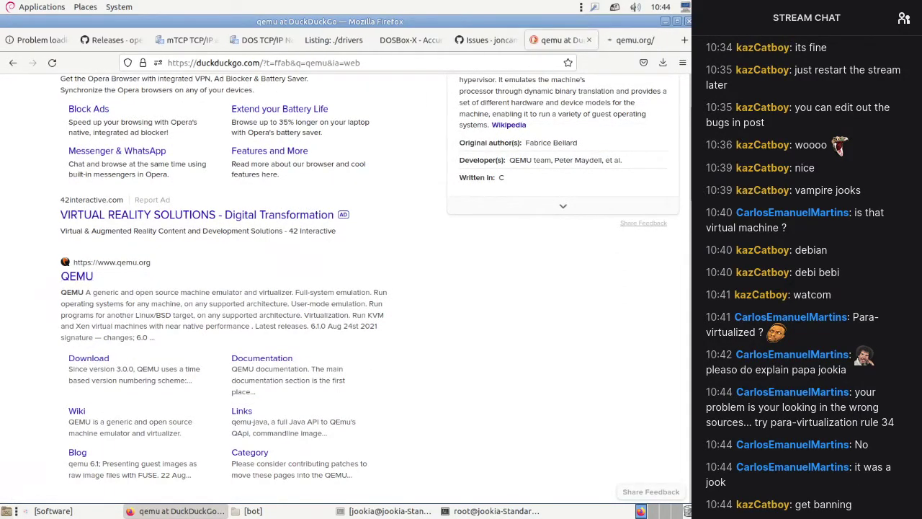
click(625, 48)
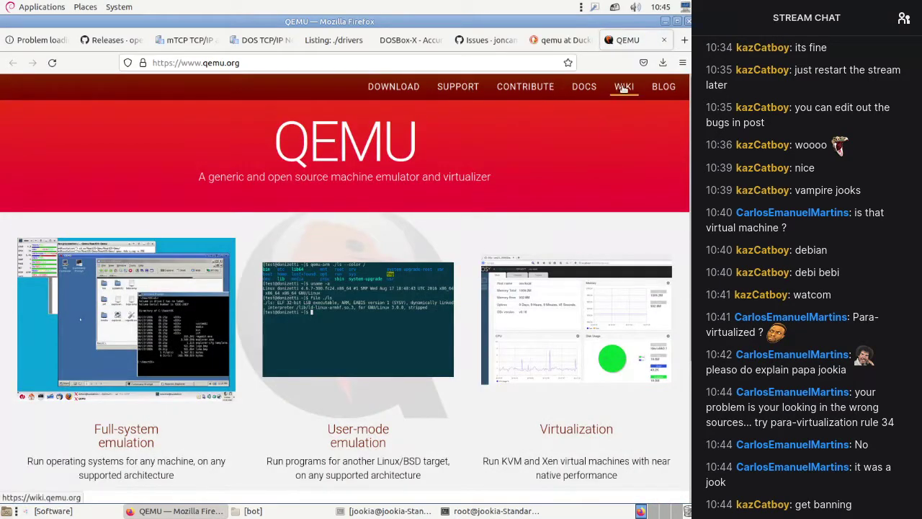
Step: Open QEMU's main documentation section, look through its contents, and go to the System Emulation chapter
click(589, 88)
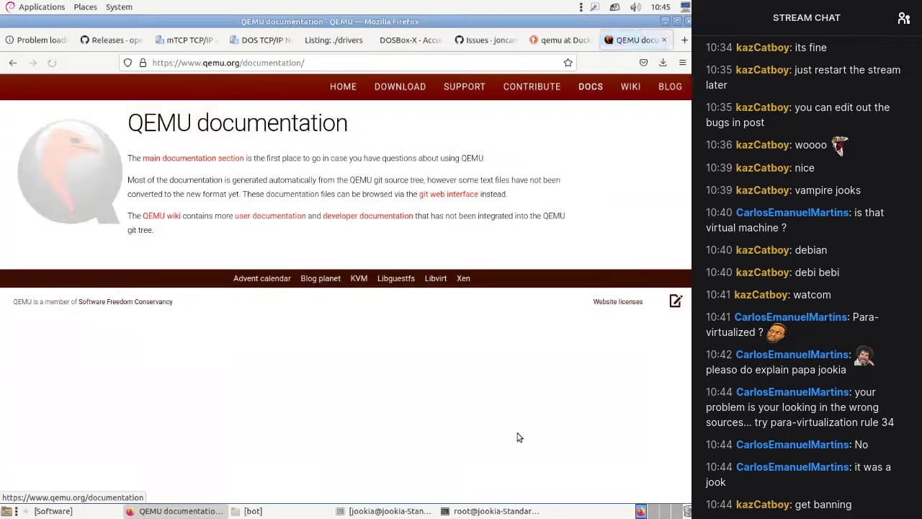
click(193, 160)
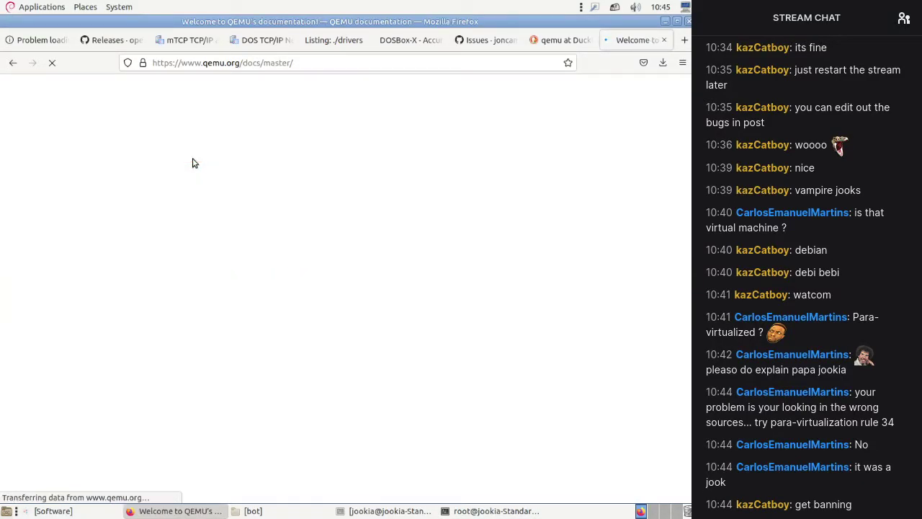
scroll(253, 193, down, 3)
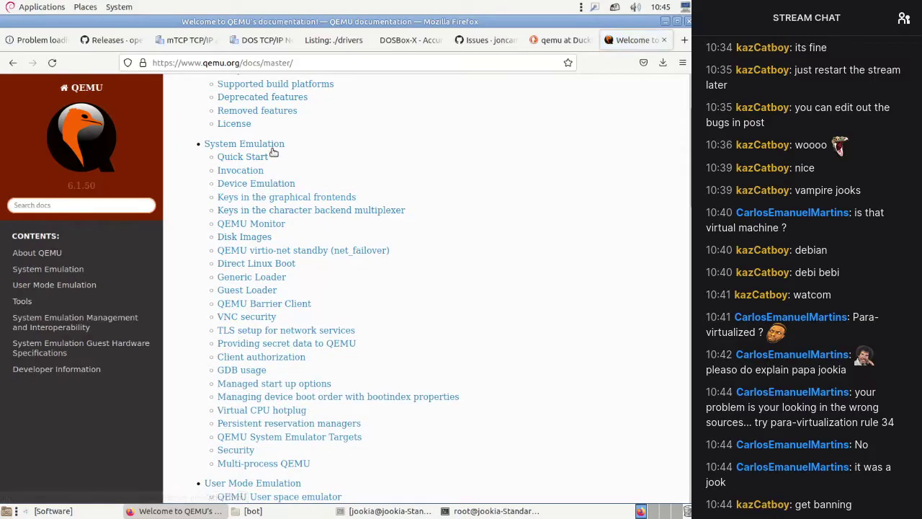
scroll(274, 152, down, 5)
scroll(273, 152, up, 5)
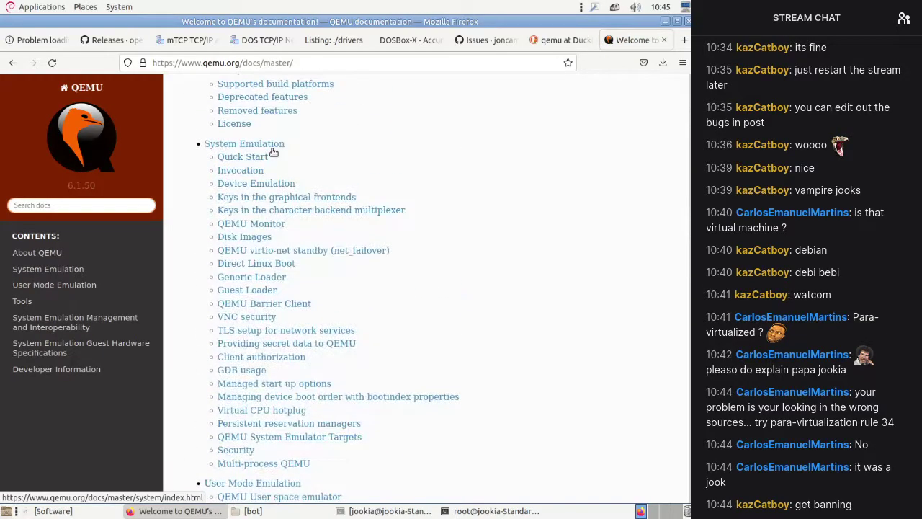
click(274, 150)
scroll(272, 173, down, 5)
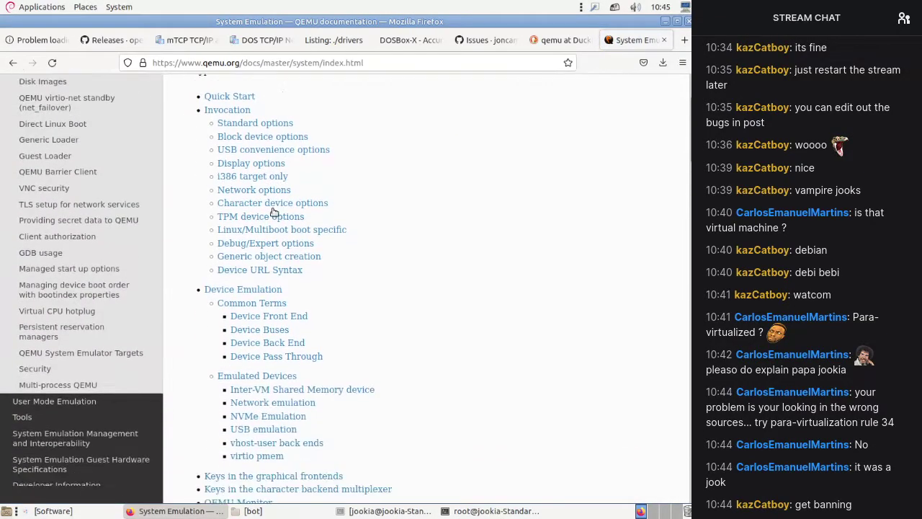
Step: Look through the System Emulation contents and find the word "machine" on the page
scroll(277, 186, down, 6)
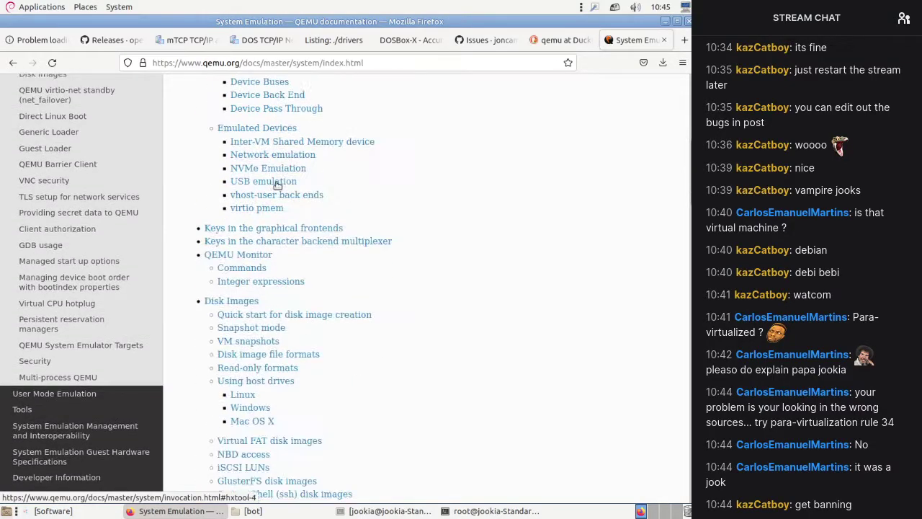
scroll(278, 185, down, 10)
key(ctrl+f)
text(machine)
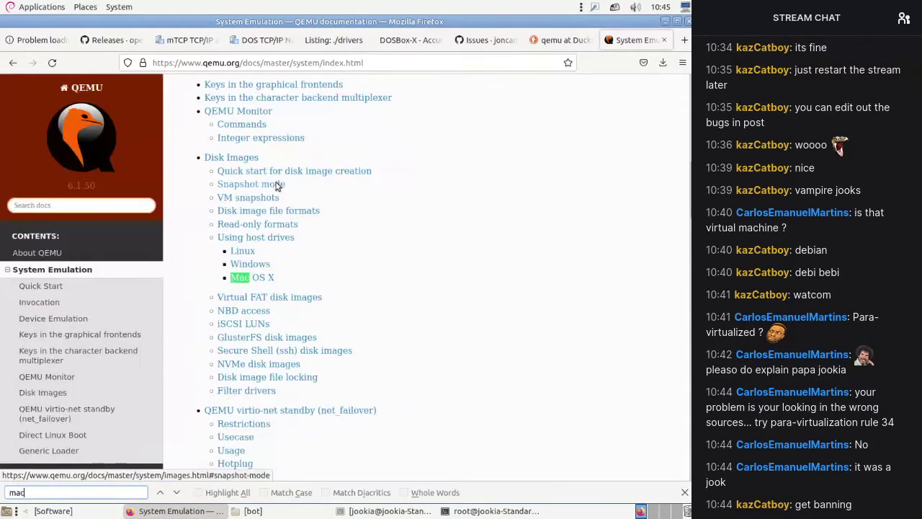
key(Escape)
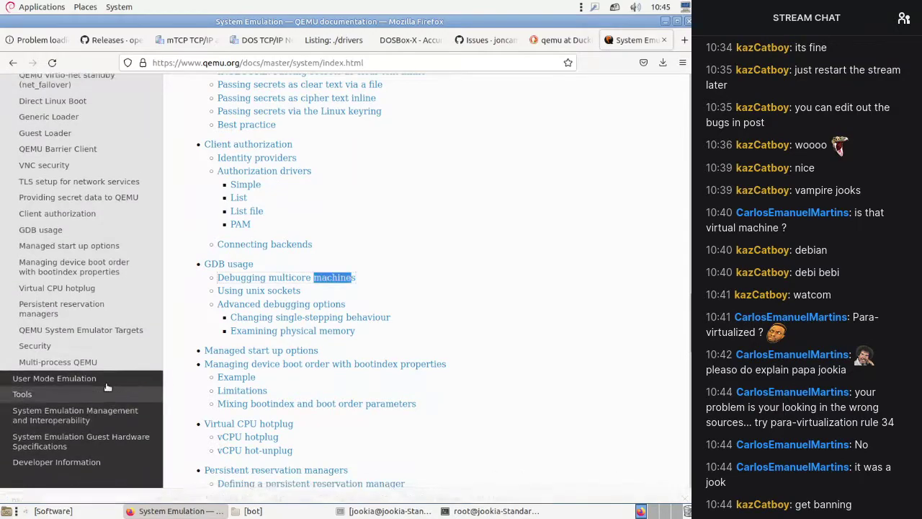
Step: Search the QEMU documentation for "machine" and look through the list of results
scroll(106, 386, up, 4)
scroll(106, 386, down, 5)
scroll(108, 325, up, 5)
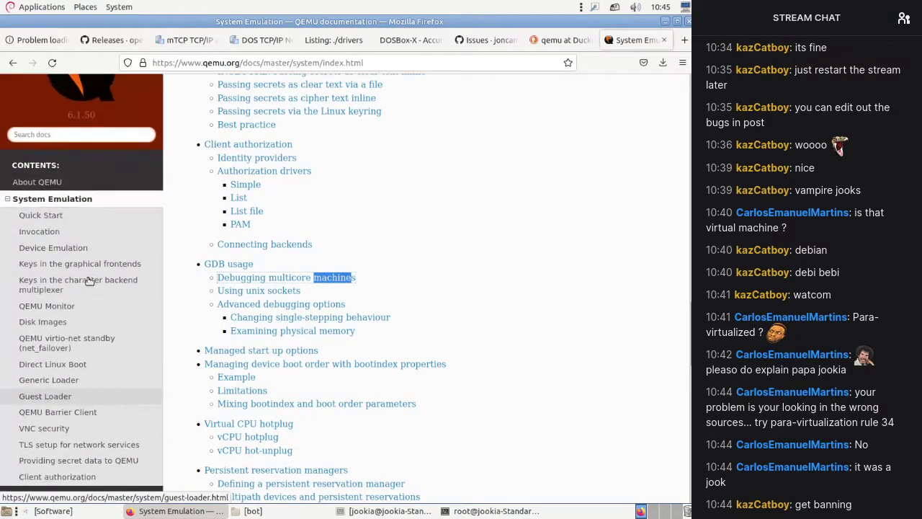
click(91, 134)
text(ma)
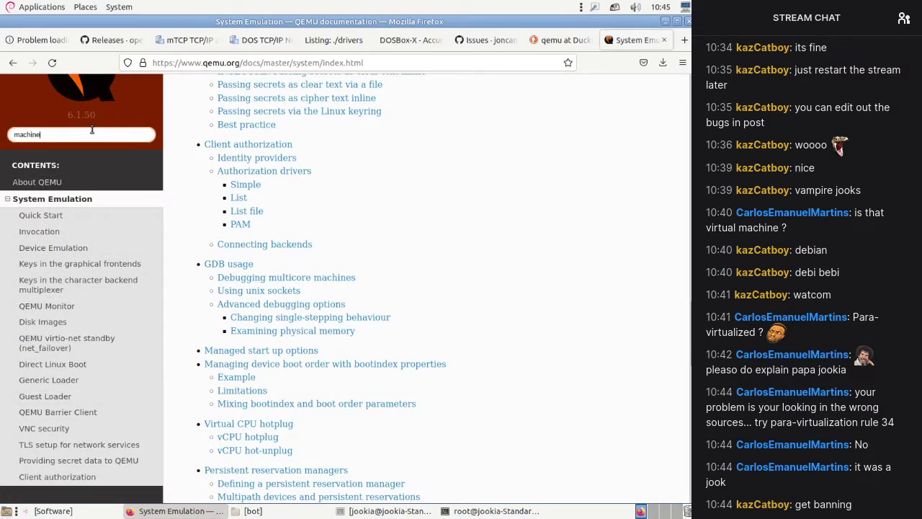
text(chine)
key(Return)
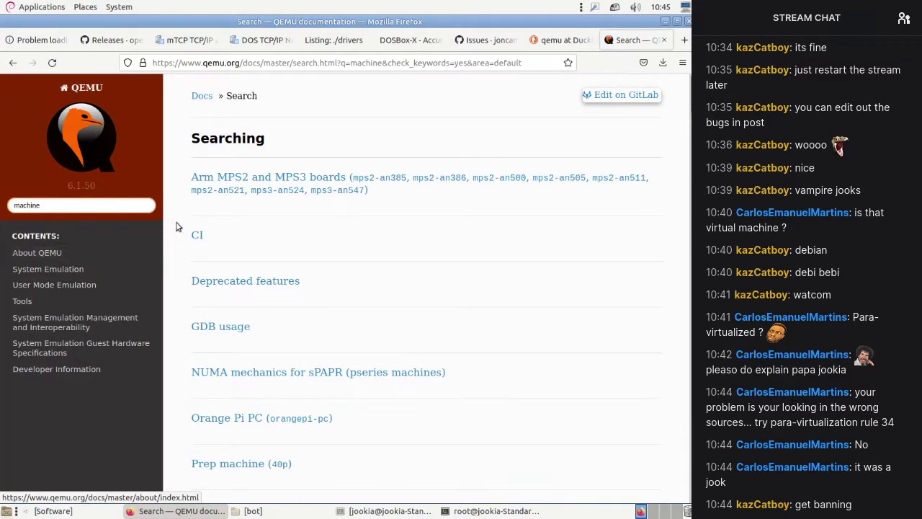
scroll(317, 197, down, 3)
scroll(320, 205, down, 7)
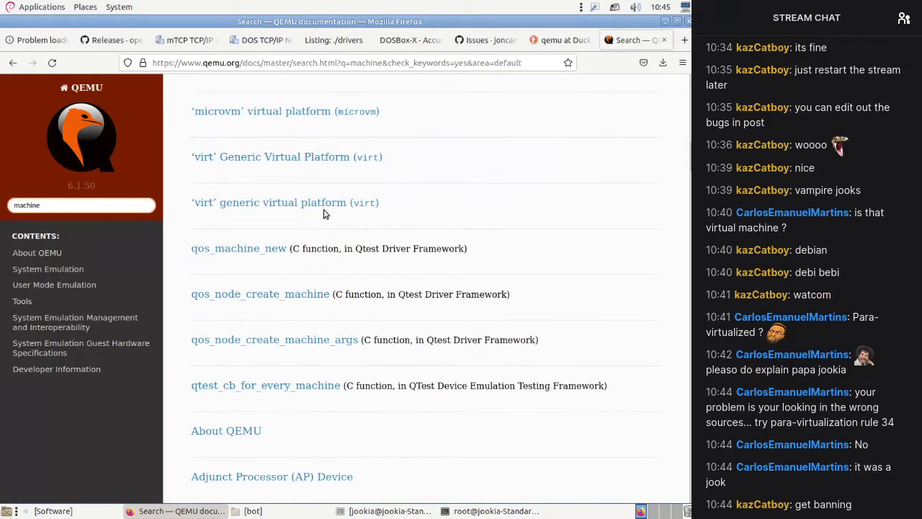
scroll(323, 213, down, 5)
scroll(324, 213, up, 10)
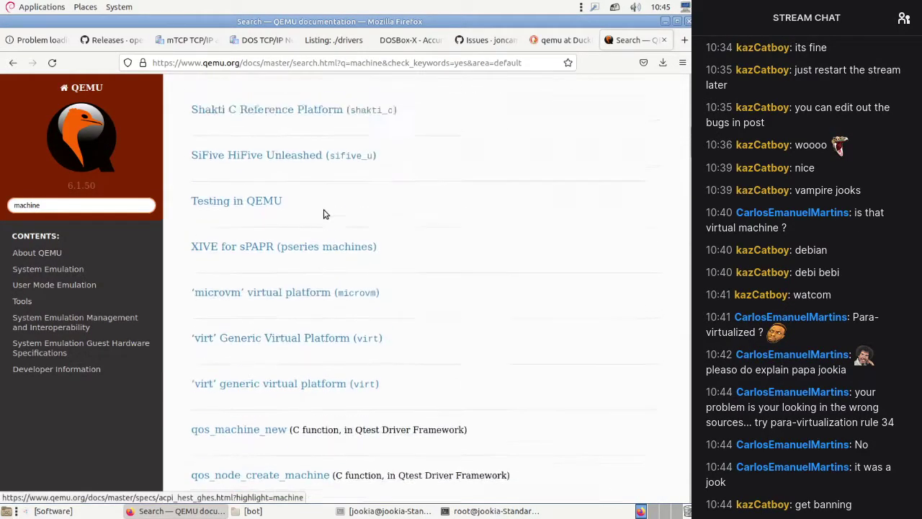
scroll(323, 213, up, 4)
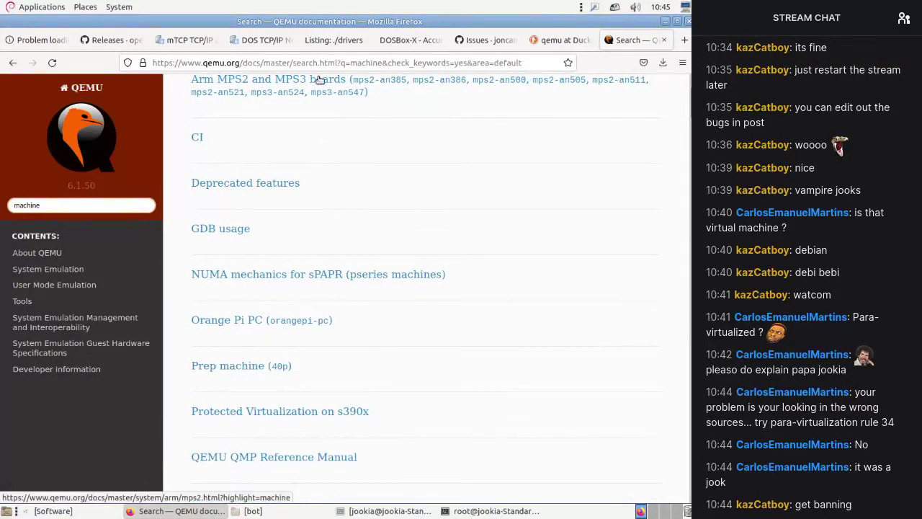
Step: Search DuckDuckGo for "qemu i440" and open the QEMU wiki's Features/Q35 page in its own tab
click(322, 65)
text(qemu i440)
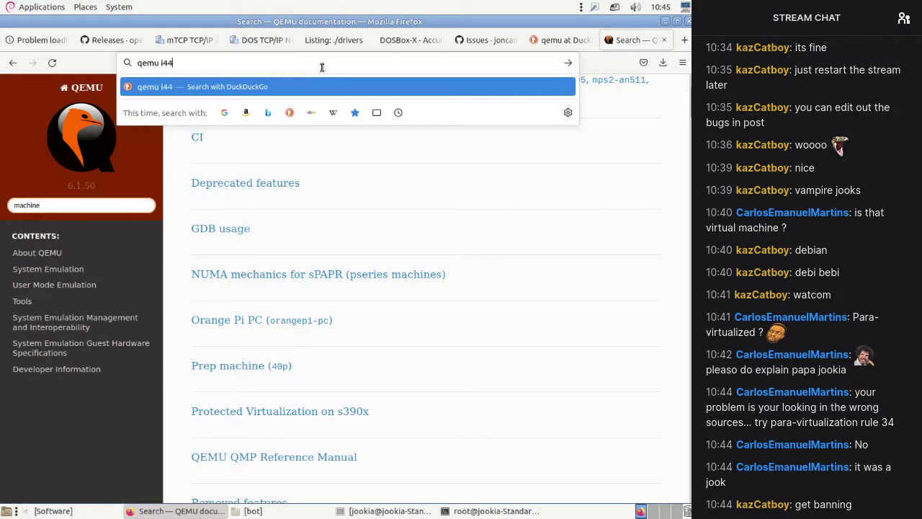
key(Return)
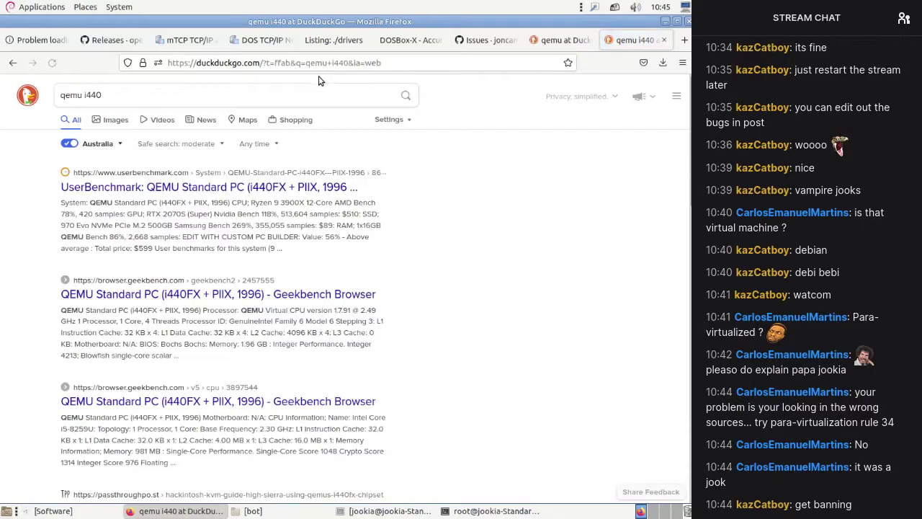
click(322, 95)
scroll(222, 425, down, 5)
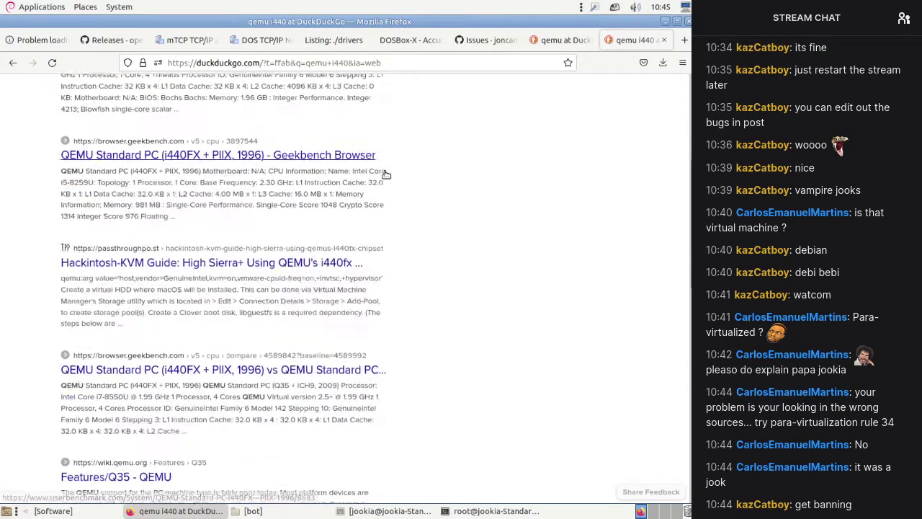
middle_click(115, 476)
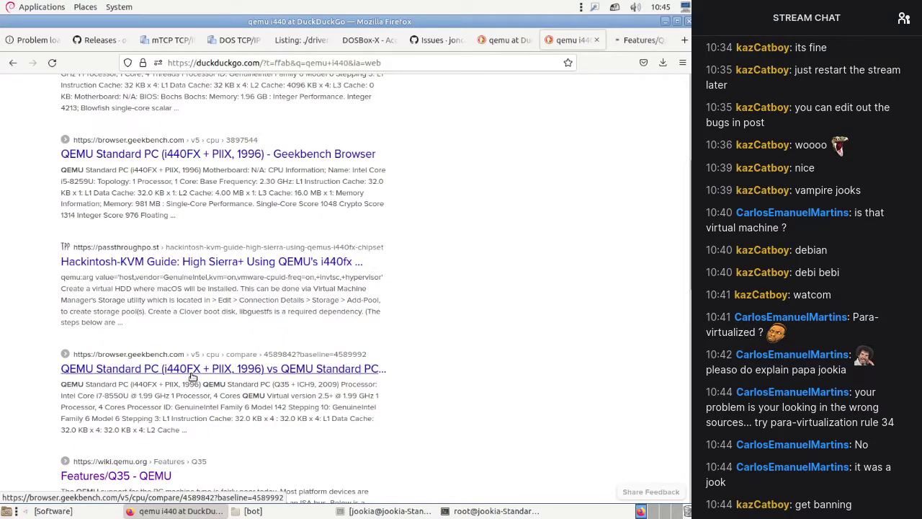
click(626, 39)
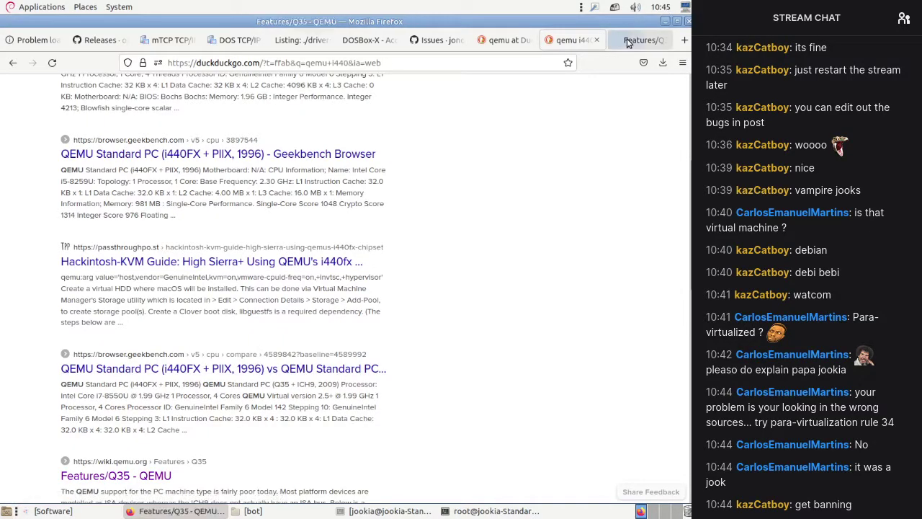